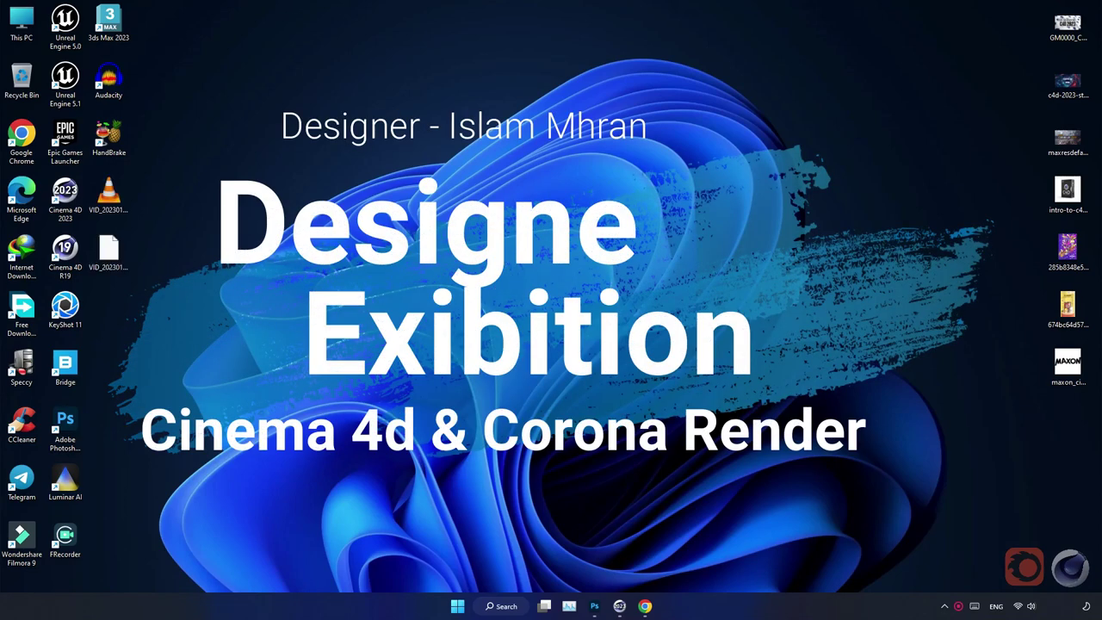
Bring the Cinema 4D 2023 window with the empty Untitled 1 scene to the front
{"action": "left_click", "coordinate": [619, 606]}
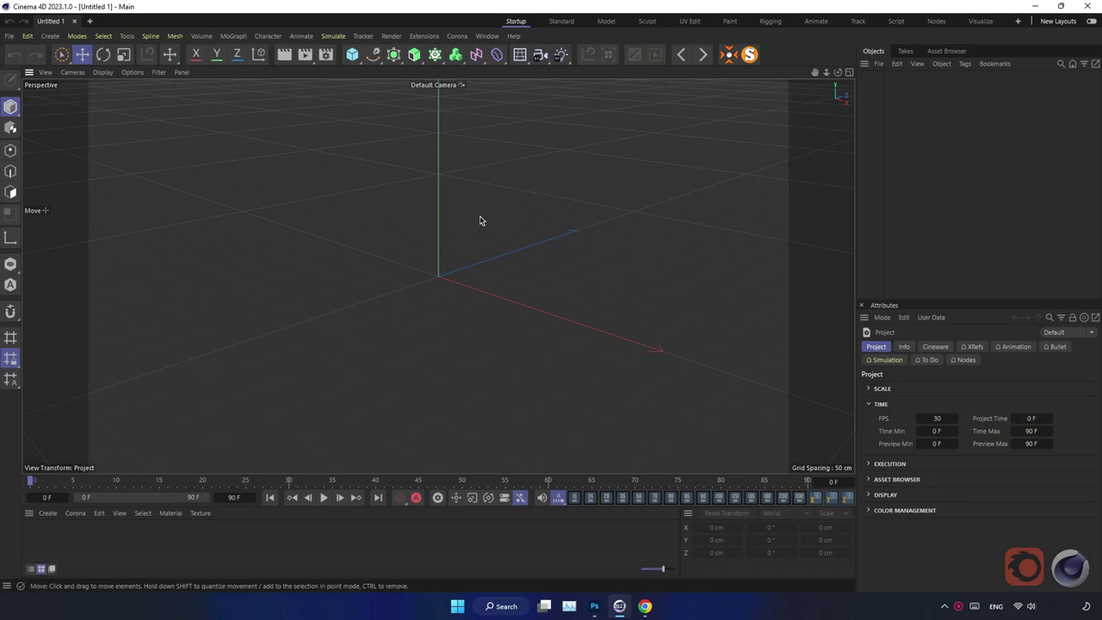
Add a cube and size it to 400 × 5 × 300 cm as a thin slab
{"action": "left_click", "coordinate": [353, 55]}
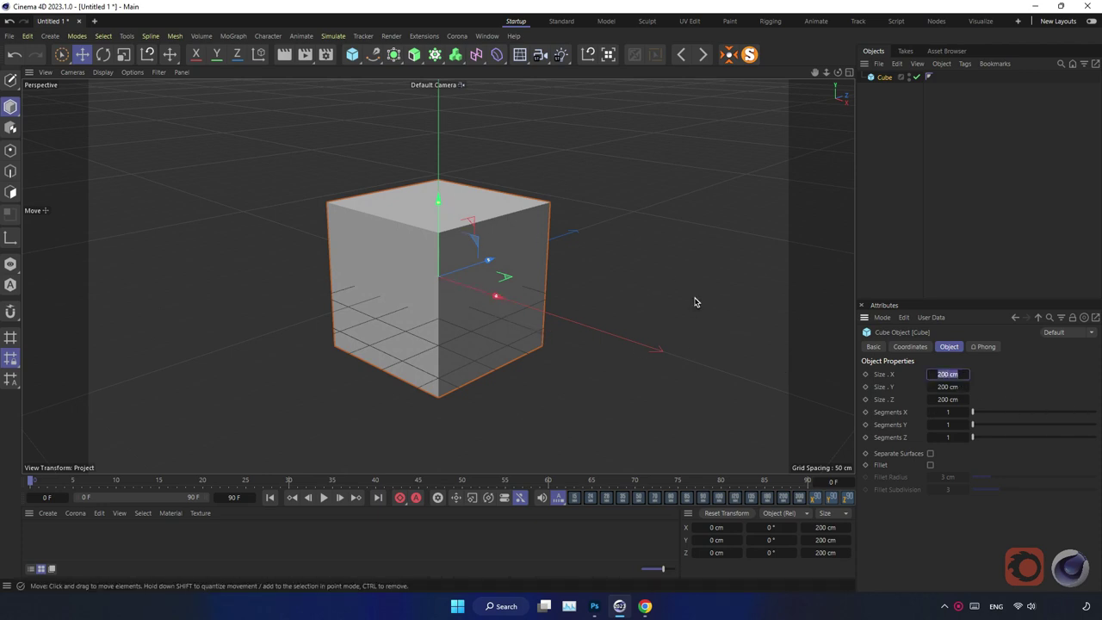
{"action": "type", "text": "00"}
{"action": "key", "text": "Return"}
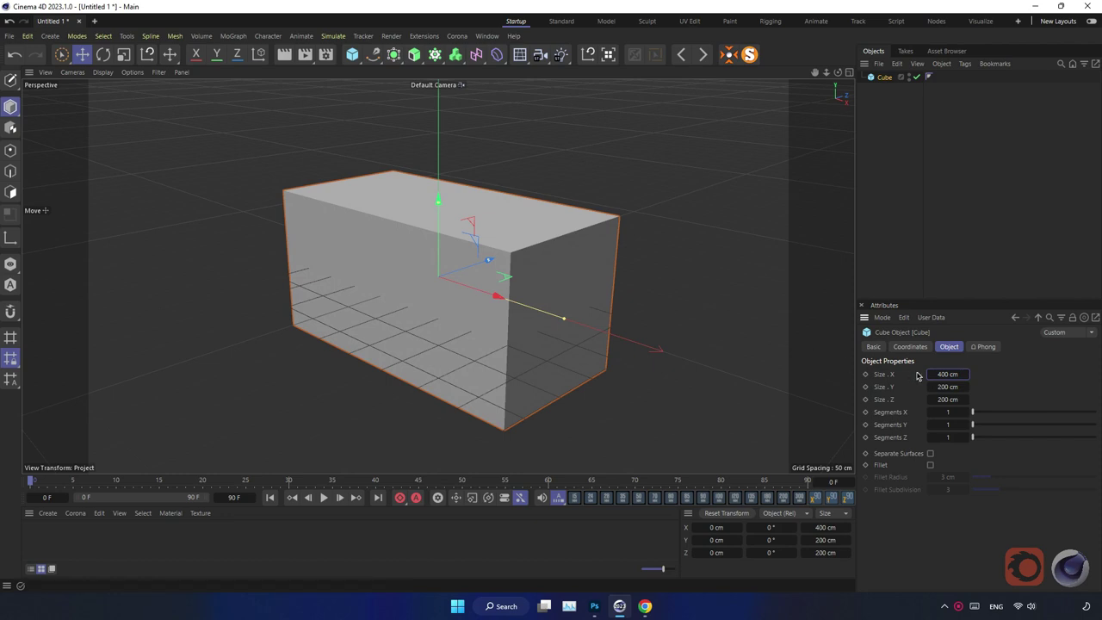
{"action": "type", "text": "1"}
{"action": "key", "text": "Return"}
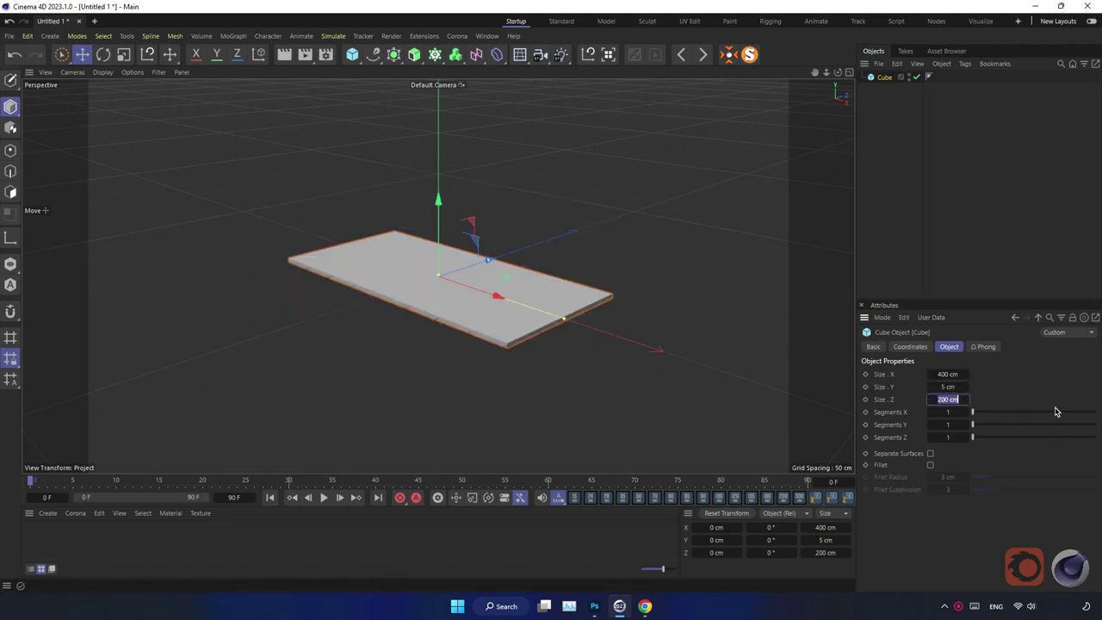
{"action": "type", "text": "300"}
{"action": "key", "text": "Return"}
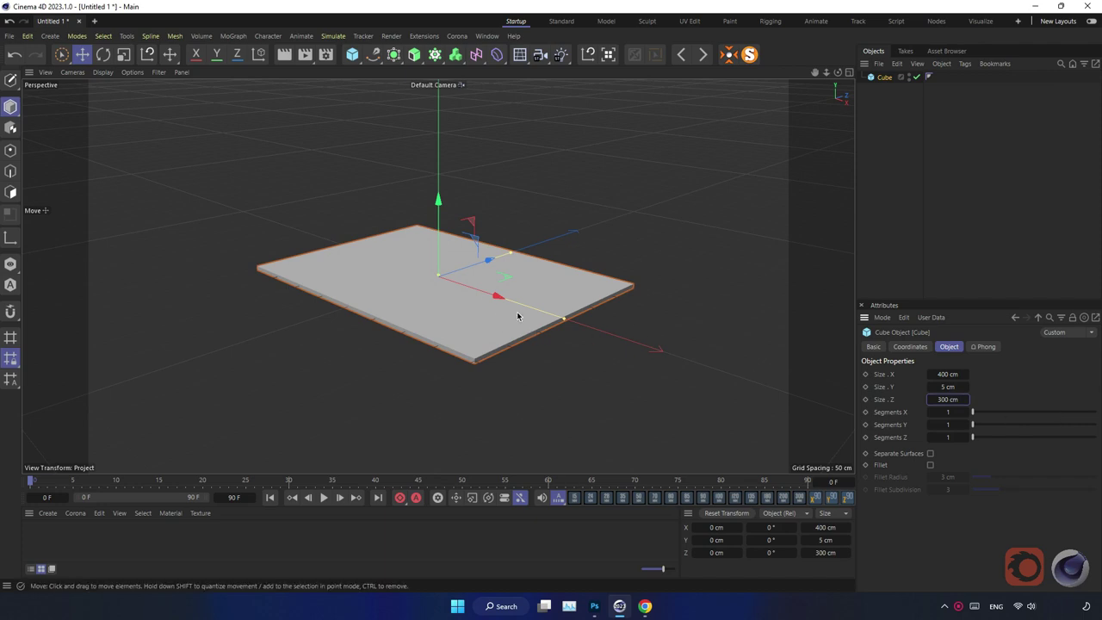
Switch the viewport to Gouraud Shading (Lines) and orbit around the slab
{"action": "left_click_drag", "start_coordinate": [838, 72], "coordinate": [818, 74]}
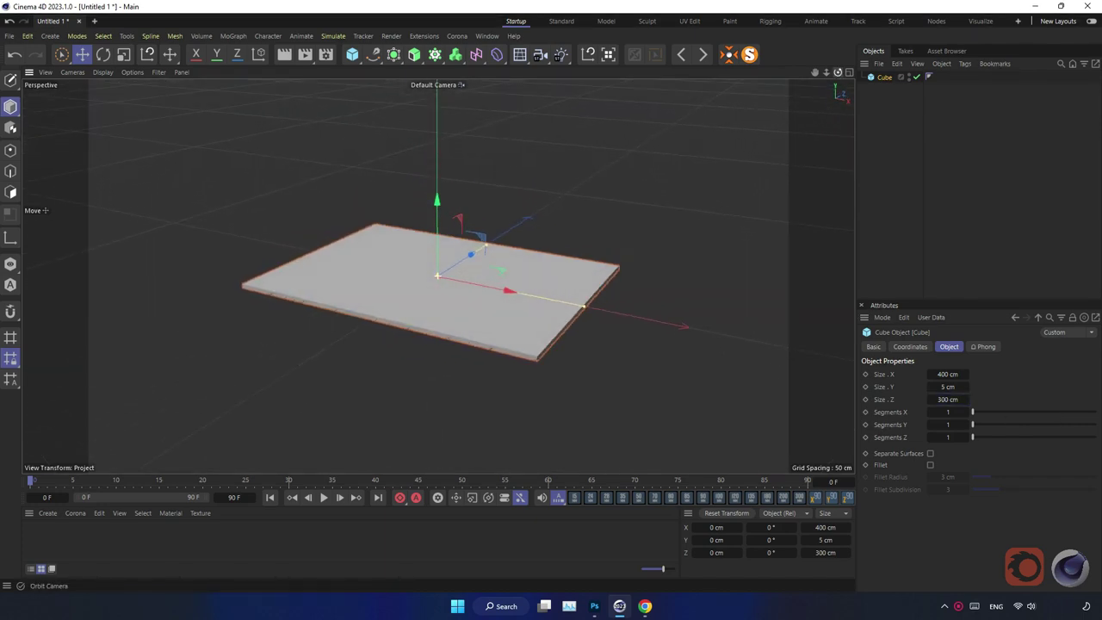
{"action": "left_click", "coordinate": [103, 71]}
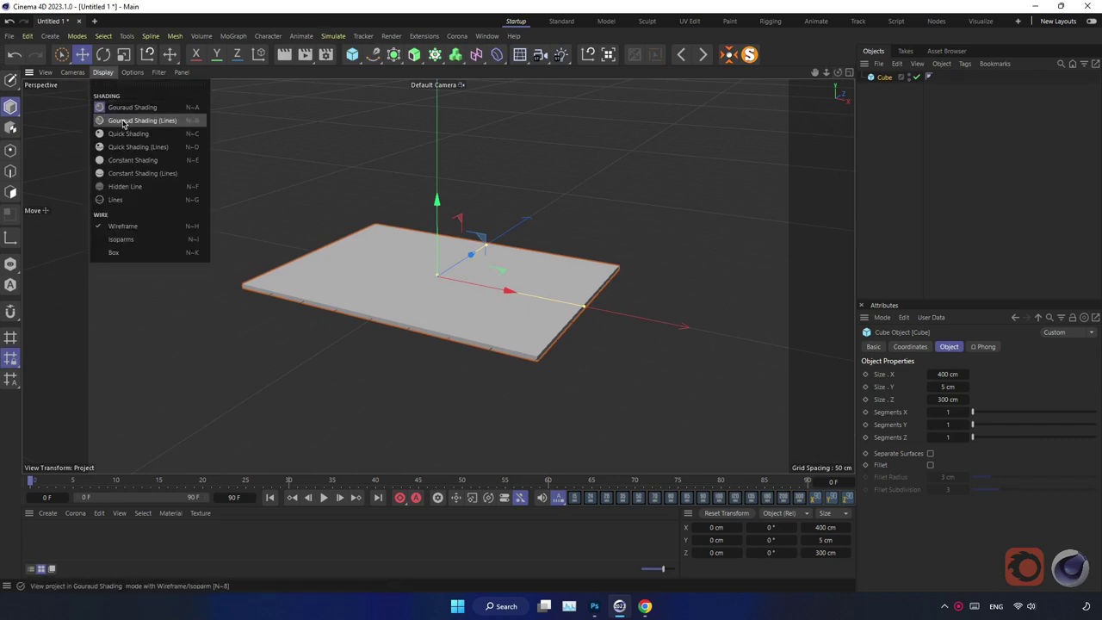
{"action": "left_click", "coordinate": [124, 112]}
{"action": "left_click_drag", "start_coordinate": [515, 360], "coordinate": [484, 351], "text": "alt"}
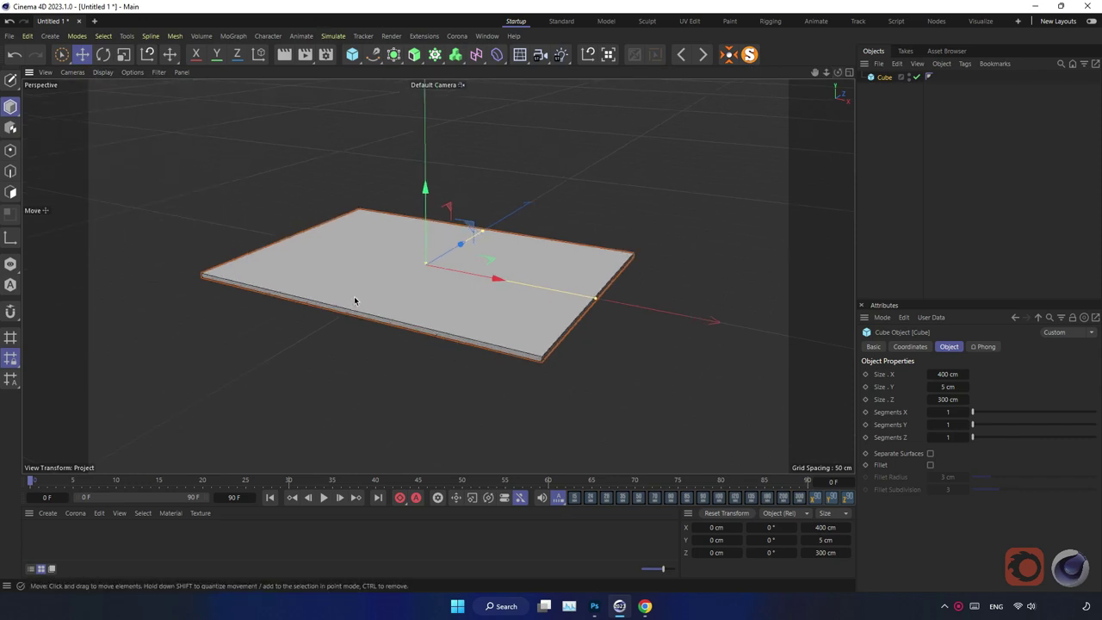
{"action": "left_click_drag", "start_coordinate": [354, 298], "coordinate": [365, 262], "text": "alt"}
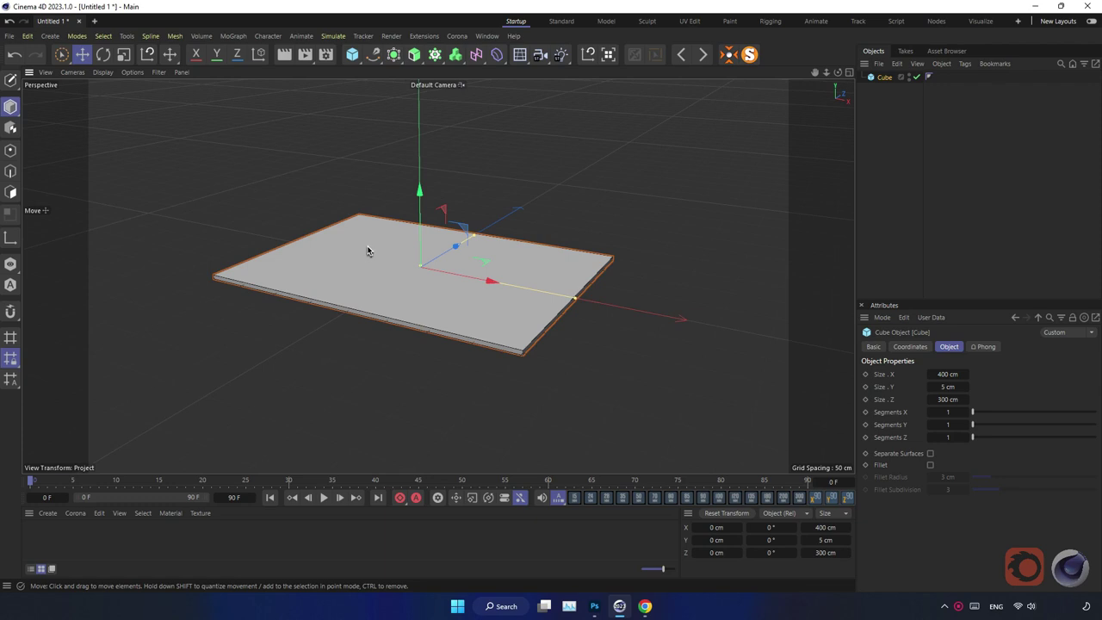
{"action": "mouse_move", "coordinate": [380, 298]}
{"action": "left_mouse_down", "text": "alt"}
{"action": "mouse_move", "coordinate": [383, 320]}
{"action": "mouse_move", "coordinate": [368, 310]}
{"action": "mouse_move", "coordinate": [377, 295]}
{"action": "left_mouse_up", "text": "alt"}
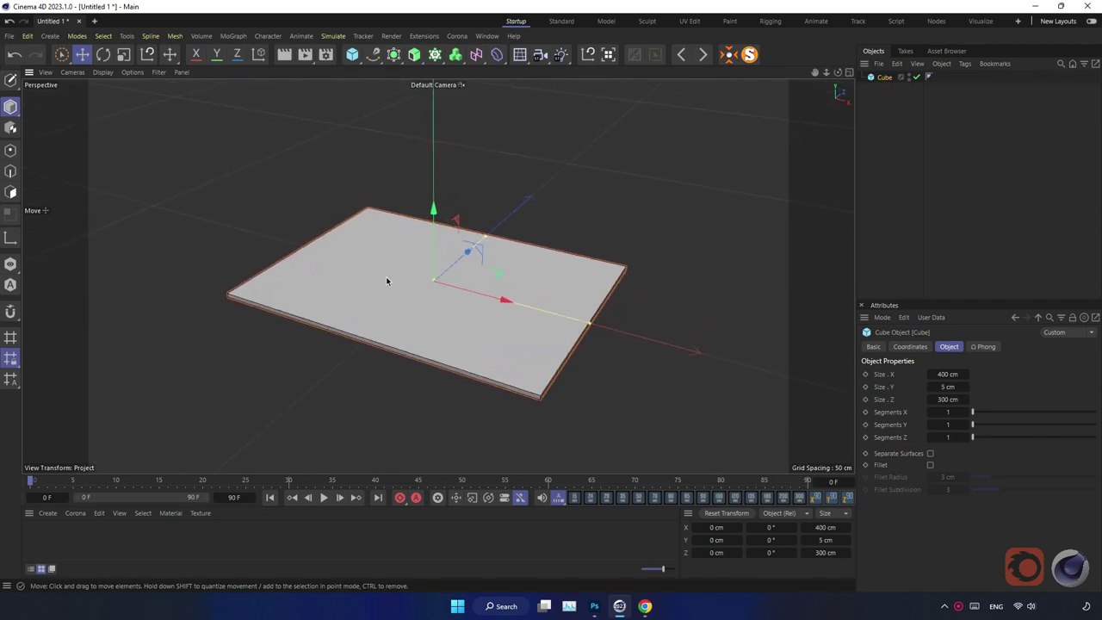
Make the slab editable and switch to Polygon mode with nothing selected
{"action": "left_click", "coordinate": [9, 80]}
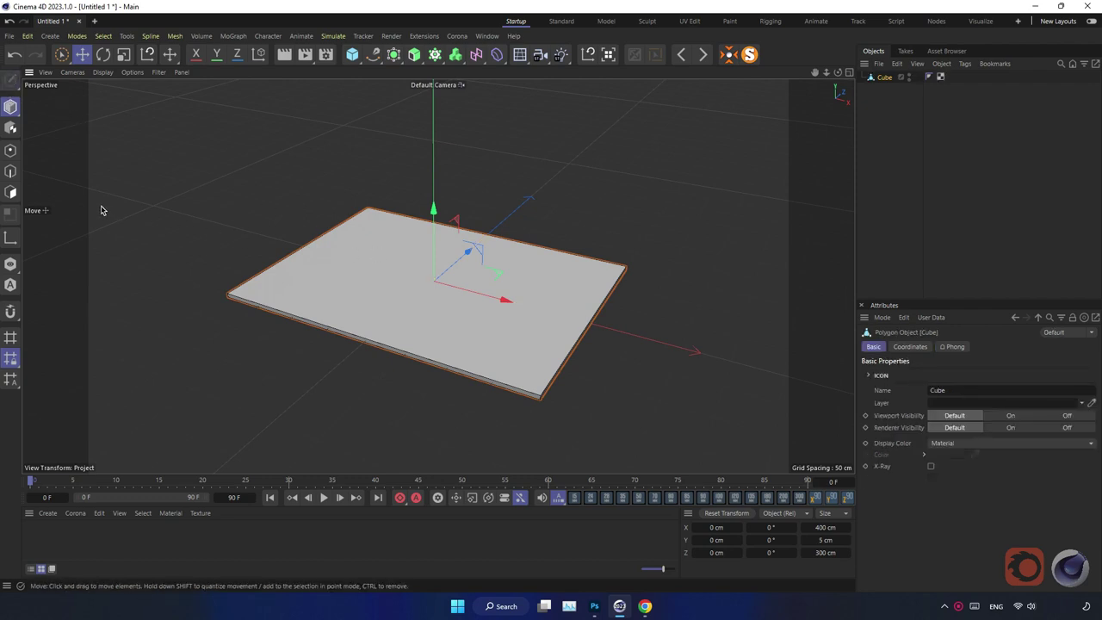
{"action": "left_click", "coordinate": [11, 193]}
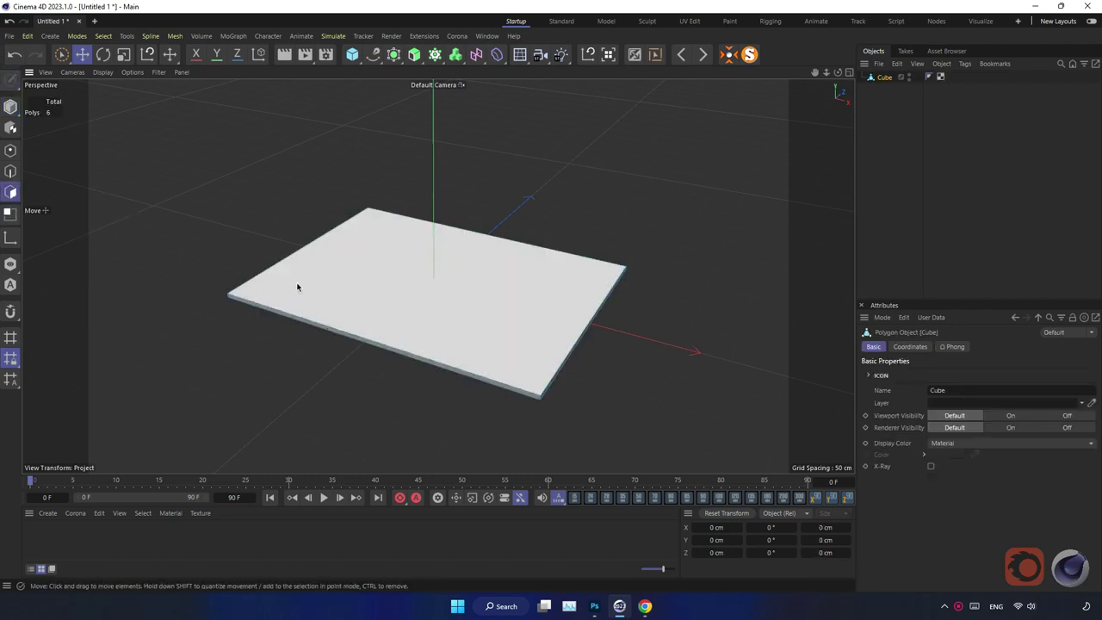
{"action": "left_click", "coordinate": [270, 231]}
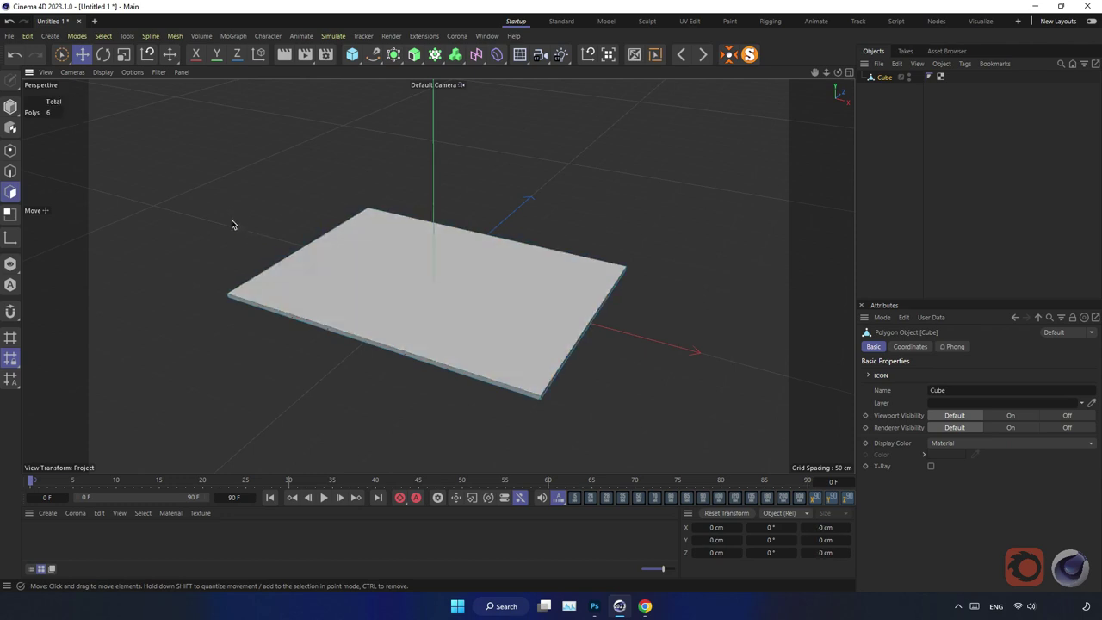
Add a Loop/Path Cut close to the slab's left edge
{"action": "right_click", "coordinate": [213, 215]}
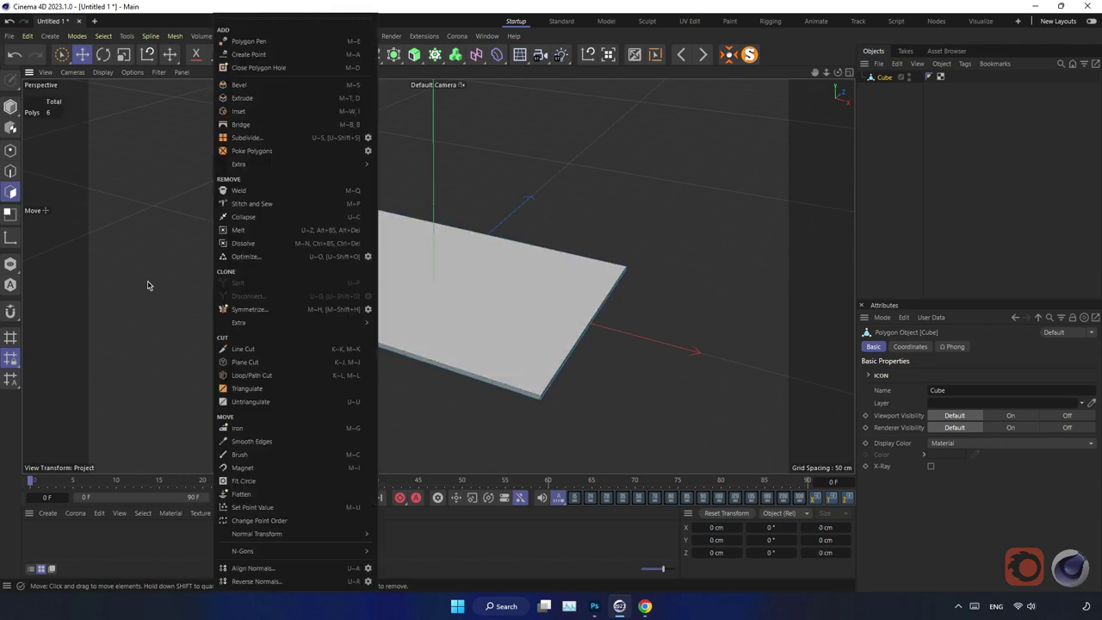
{"action": "left_click", "coordinate": [267, 376]}
{"action": "scroll", "coordinate": [253, 305], "scroll_direction": "up", "scroll_amount": 2}
{"action": "scroll", "coordinate": [271, 335], "scroll_direction": "up", "scroll_amount": 2}
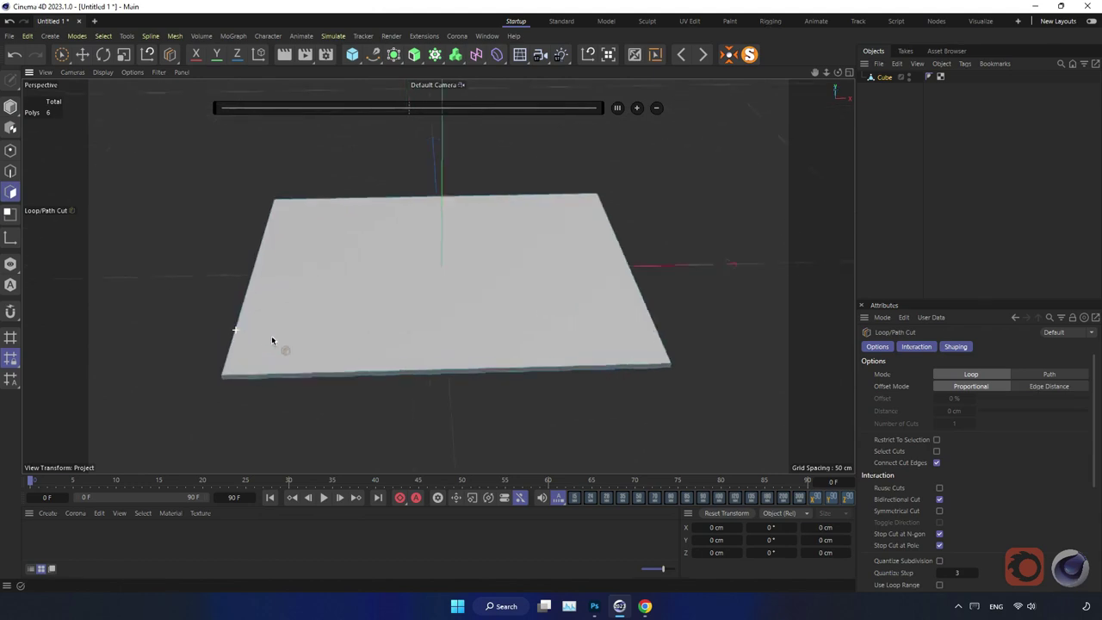
{"action": "scroll", "coordinate": [295, 365], "scroll_direction": "up", "scroll_amount": 3}
{"action": "middle_click_drag", "start_coordinate": [294, 365], "coordinate": [240, 323]}
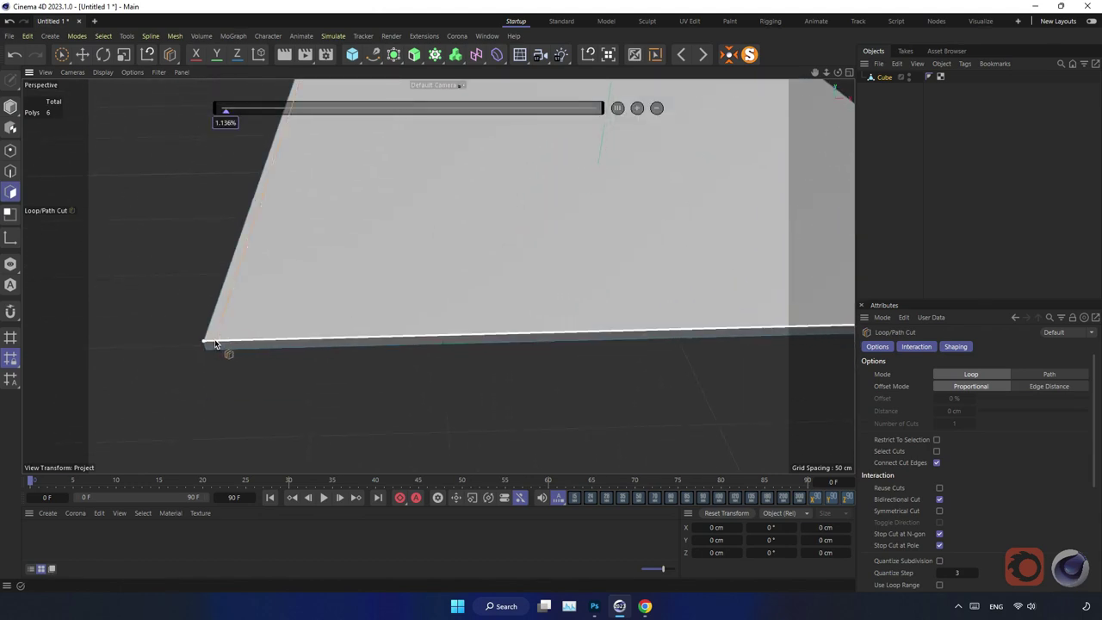
{"action": "left_click", "coordinate": [369, 351]}
Add a second loop cut near another edge of the slab, then return to the Move tool
{"action": "scroll", "coordinate": [389, 361], "scroll_direction": "down", "scroll_amount": 3}
{"action": "scroll", "coordinate": [268, 356], "scroll_direction": "down", "scroll_amount": 2}
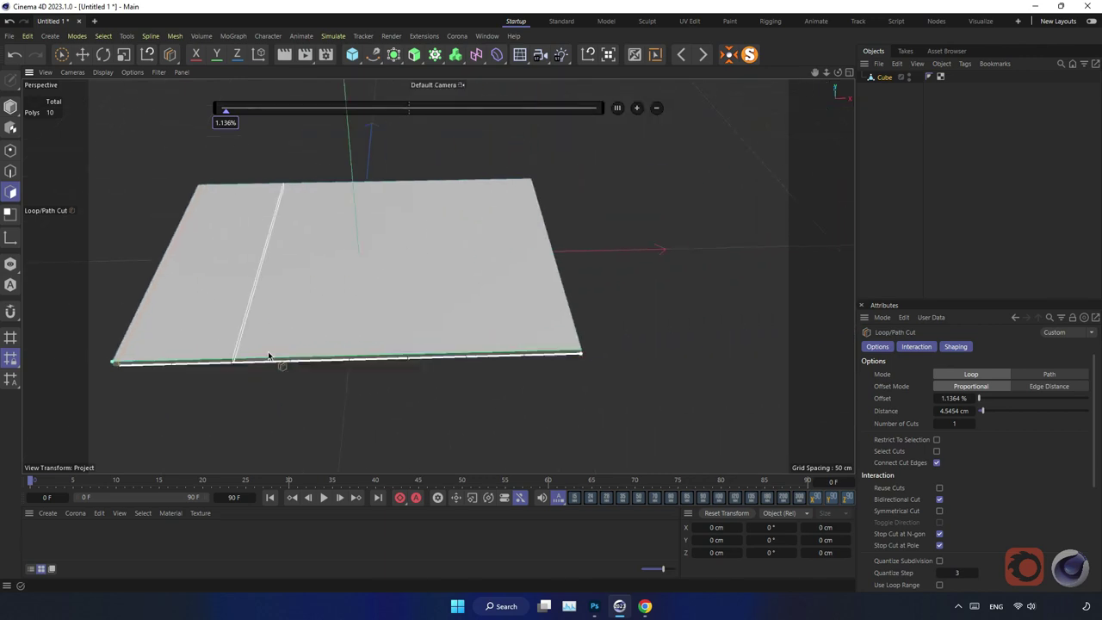
{"action": "mouse_move", "coordinate": [268, 356]}
{"action": "left_mouse_down", "text": "alt"}
{"action": "mouse_move", "coordinate": [337, 344]}
{"action": "mouse_move", "coordinate": [386, 315]}
{"action": "mouse_move", "coordinate": [445, 302]}
{"action": "mouse_move", "coordinate": [390, 260]}
{"action": "left_mouse_up", "text": "alt"}
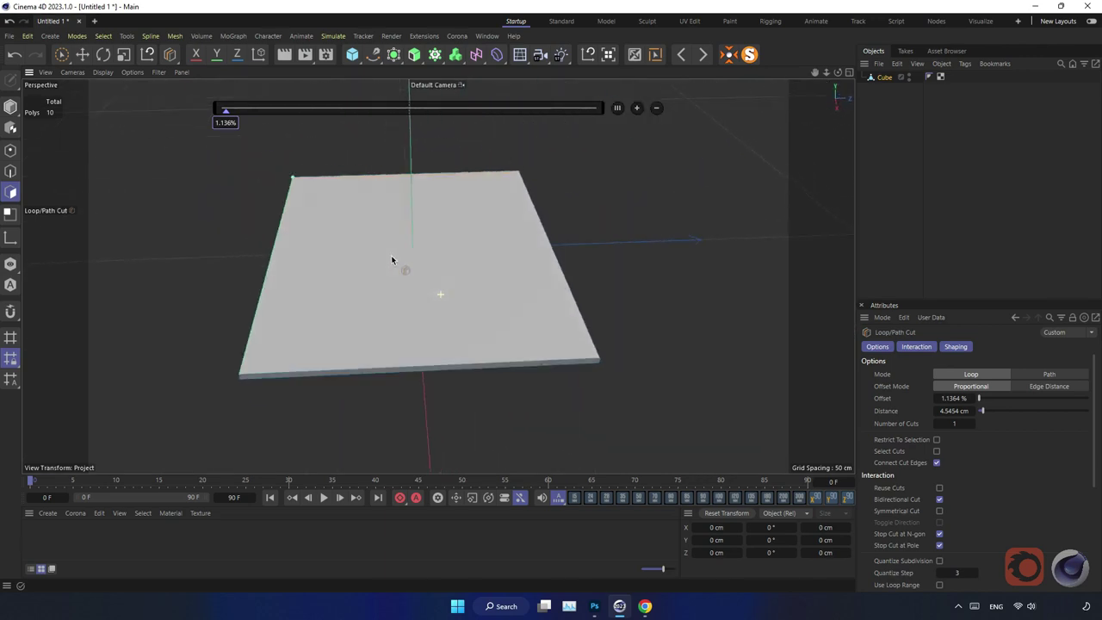
{"action": "mouse_move", "coordinate": [391, 260]}
{"action": "right_mouse_down", "text": "alt"}
{"action": "mouse_move", "coordinate": [527, 334]}
{"action": "mouse_move", "coordinate": [620, 362]}
{"action": "mouse_move", "coordinate": [597, 384]}
{"action": "right_mouse_up", "text": "alt"}
{"action": "left_click", "coordinate": [408, 327]}
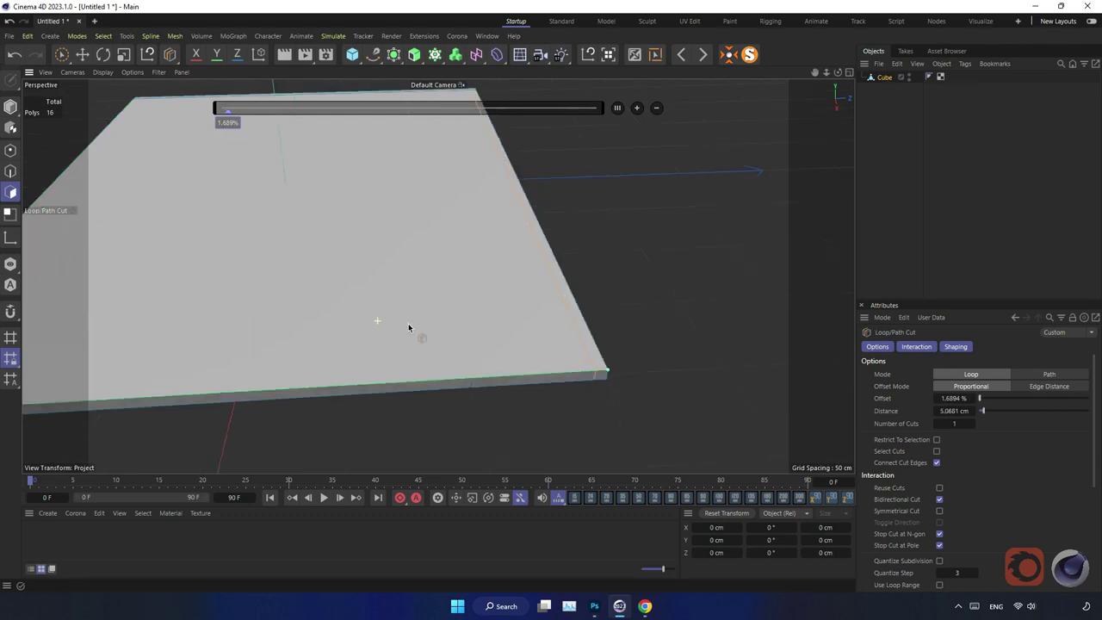
{"action": "right_click_drag", "start_coordinate": [408, 327], "coordinate": [277, 346], "text": "alt"}
{"action": "mouse_move", "coordinate": [277, 346]}
{"action": "left_mouse_down", "text": "alt"}
{"action": "mouse_move", "coordinate": [446, 313]}
{"action": "mouse_move", "coordinate": [356, 325]}
{"action": "mouse_move", "coordinate": [373, 340]}
{"action": "mouse_move", "coordinate": [362, 276]}
{"action": "mouse_move", "coordinate": [100, 204]}
{"action": "left_mouse_up", "text": "alt"}
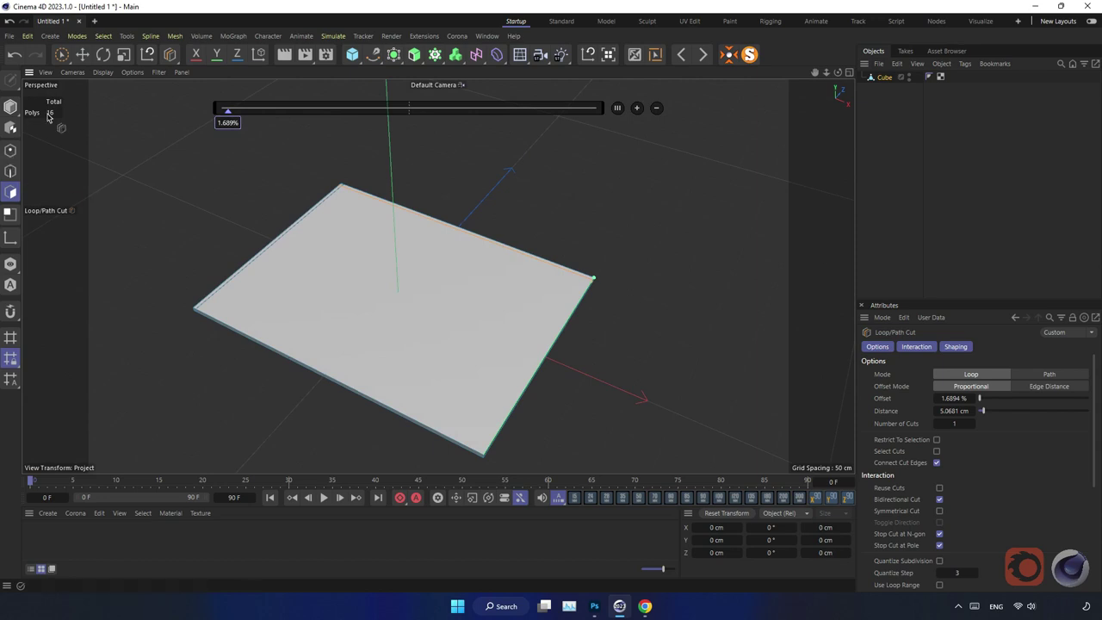
{"action": "left_click", "coordinate": [79, 56]}
Extrude the slab's narrow border strips upward about 300 cm into walls
{"action": "left_click", "coordinate": [317, 208]}
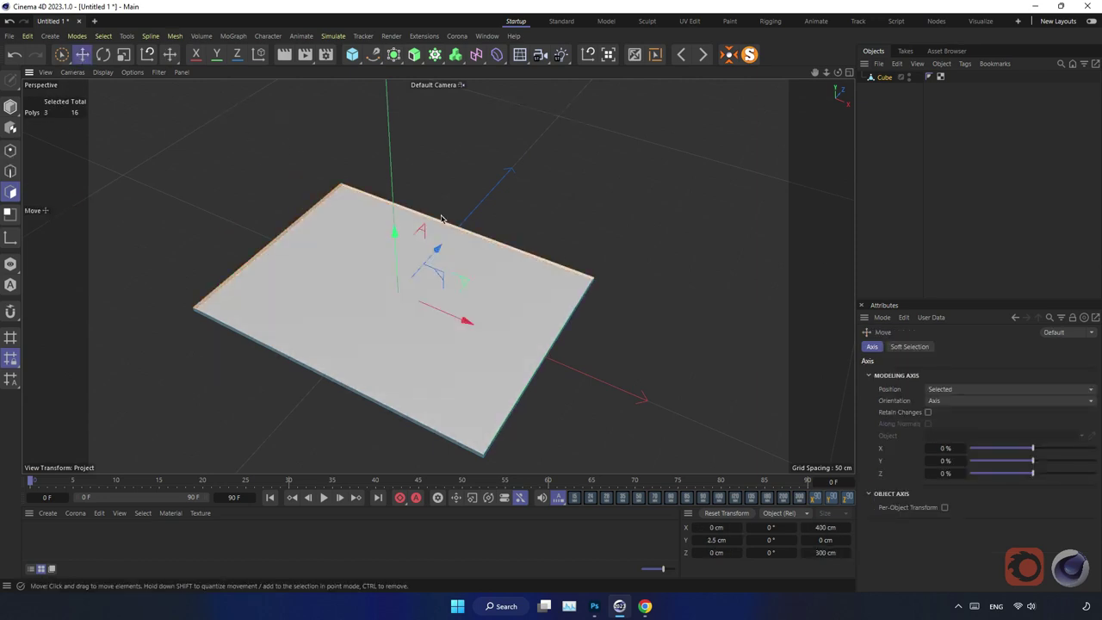
{"action": "mouse_move", "coordinate": [441, 219]}
{"action": "left_mouse_down", "text": "alt"}
{"action": "mouse_move", "coordinate": [552, 293]}
{"action": "mouse_move", "coordinate": [394, 236]}
{"action": "mouse_move", "coordinate": [519, 290]}
{"action": "mouse_move", "coordinate": [432, 338]}
{"action": "mouse_move", "coordinate": [400, 84]}
{"action": "left_mouse_up", "text": "alt"}
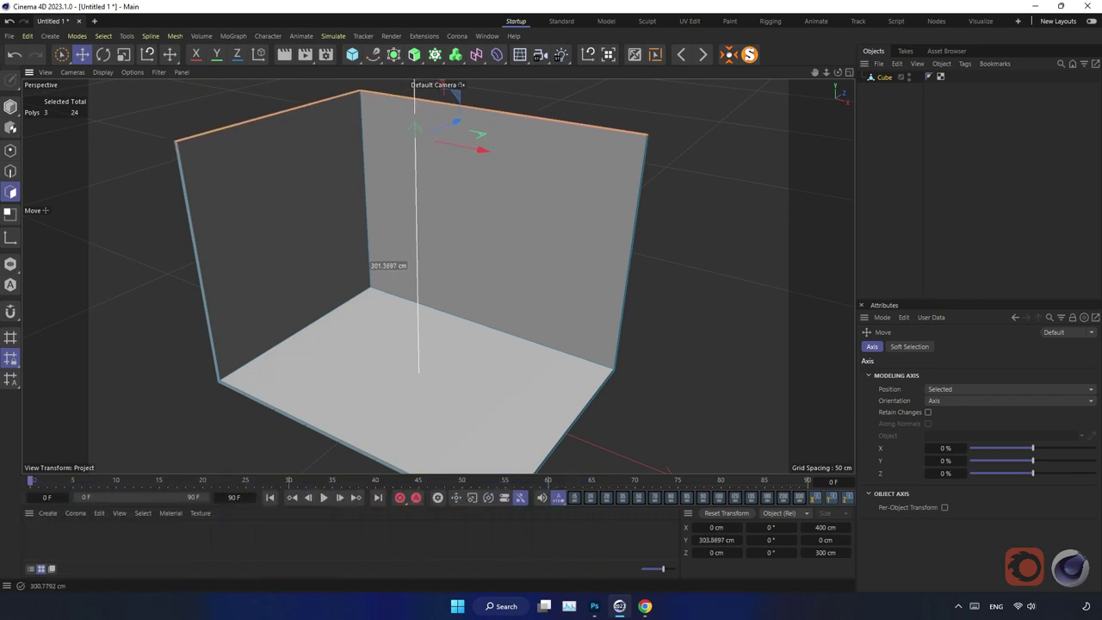
{"action": "left_click_drag", "start_coordinate": [401, 84], "coordinate": [401, 86]}
{"action": "mouse_move", "coordinate": [414, 398]}
{"action": "left_mouse_down", "text": "alt"}
{"action": "mouse_move", "coordinate": [367, 289]}
{"action": "mouse_move", "coordinate": [381, 278]}
{"action": "mouse_move", "coordinate": [359, 401]}
{"action": "mouse_move", "coordinate": [346, 402]}
{"action": "mouse_move", "coordinate": [380, 308]}
{"action": "mouse_move", "coordinate": [376, 330]}
{"action": "mouse_move", "coordinate": [227, 327]}
{"action": "left_mouse_up", "text": "alt"}
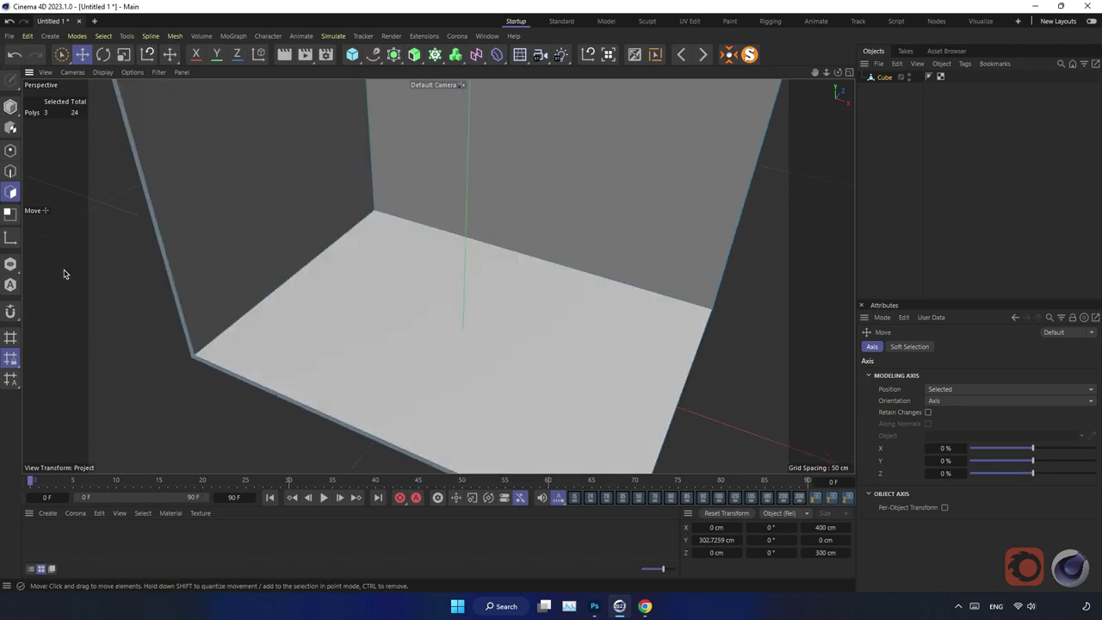
Add two loop cuts across the floor polygon near its edge
{"action": "left_click", "coordinate": [258, 345]}
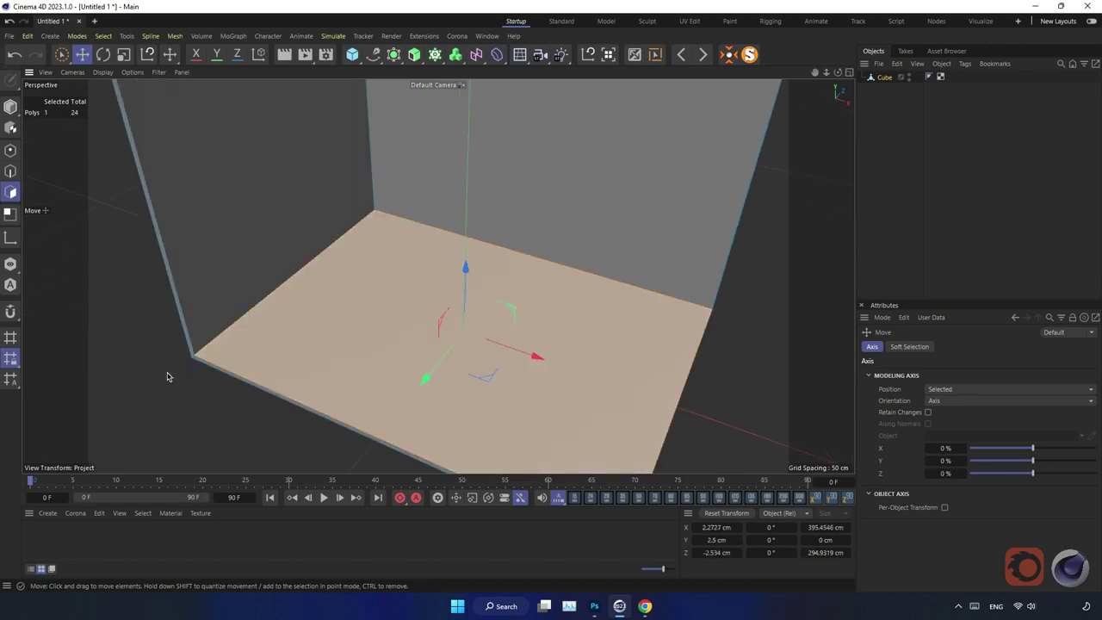
{"action": "right_click", "coordinate": [167, 376]}
{"action": "left_click", "coordinate": [211, 375]}
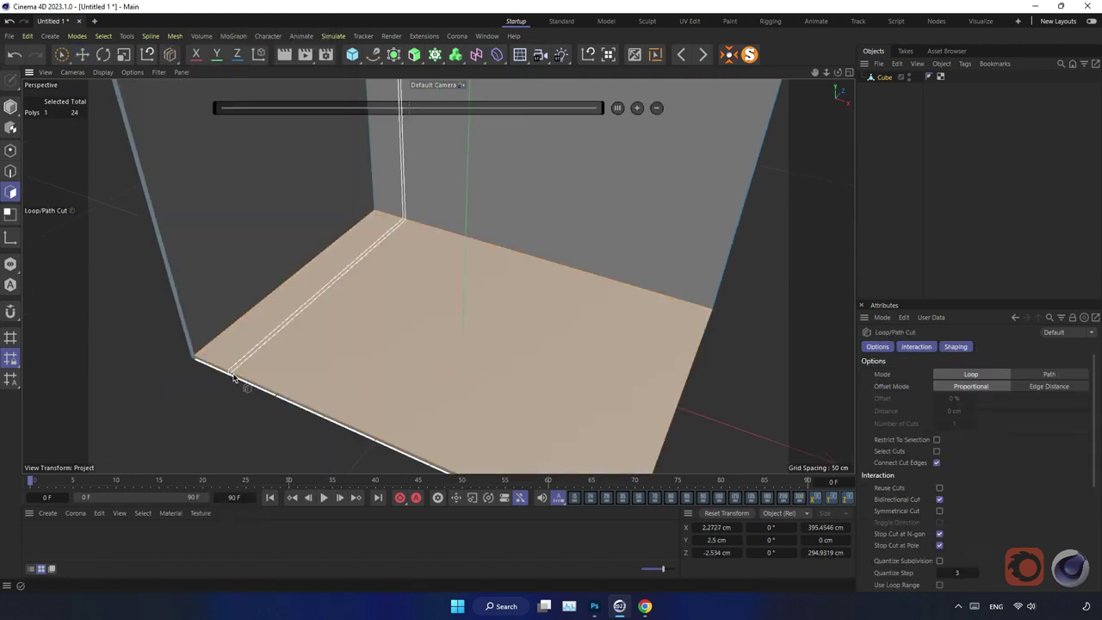
{"action": "left_click", "coordinate": [208, 363]}
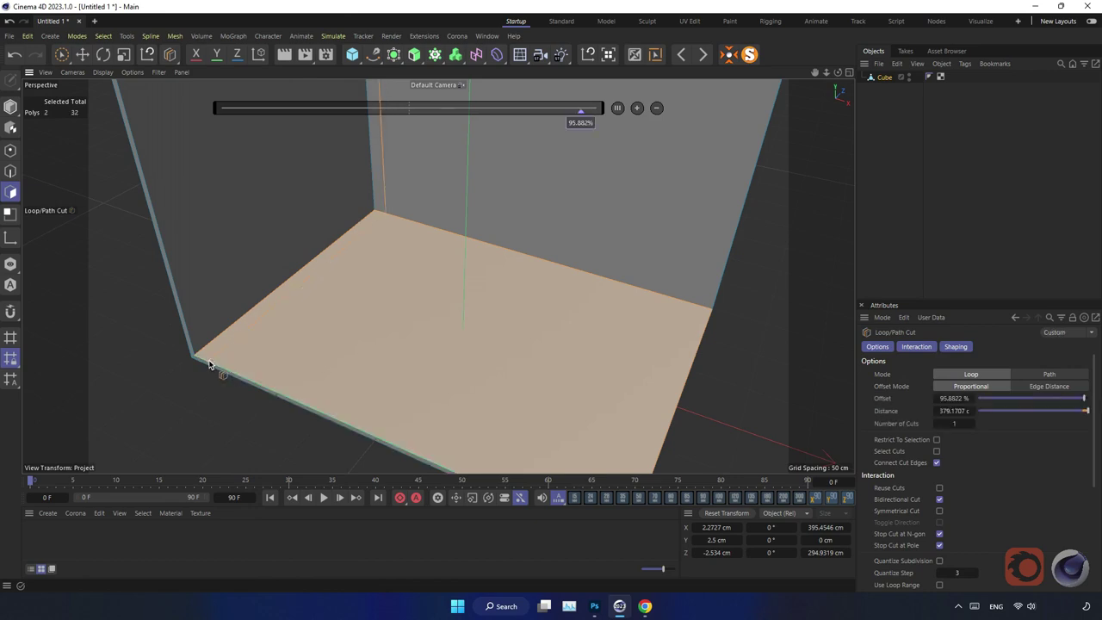
{"action": "left_click", "coordinate": [254, 311]}
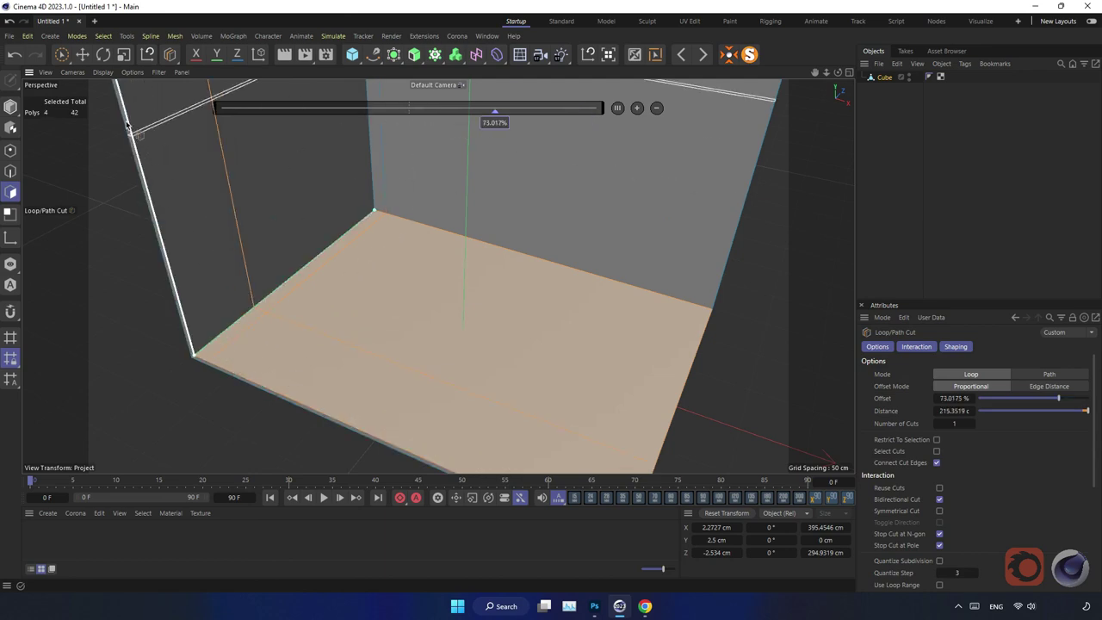
{"action": "left_click", "coordinate": [83, 57]}
Extrude the narrow floor strip by the left wall into a pillar about 100 cm taller
{"action": "left_click", "coordinate": [238, 327]}
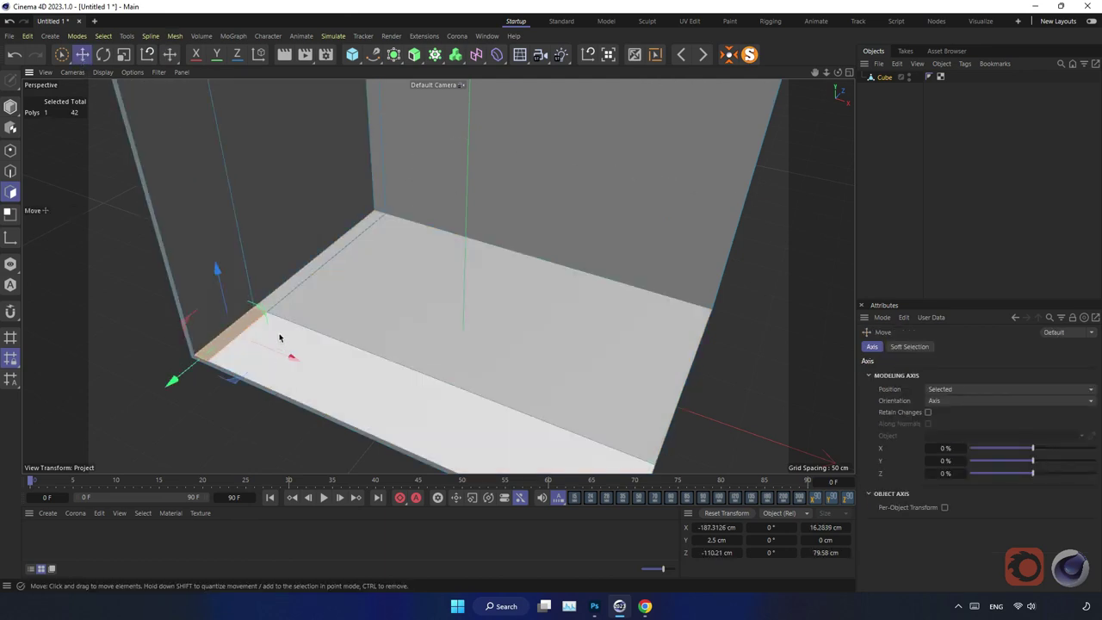
{"action": "mouse_move", "coordinate": [222, 296]}
{"action": "left_mouse_down", "text": "ctrl"}
{"action": "mouse_move", "coordinate": [217, 152]}
{"action": "mouse_move", "coordinate": [299, 334]}
{"action": "left_mouse_up", "text": "ctrl"}
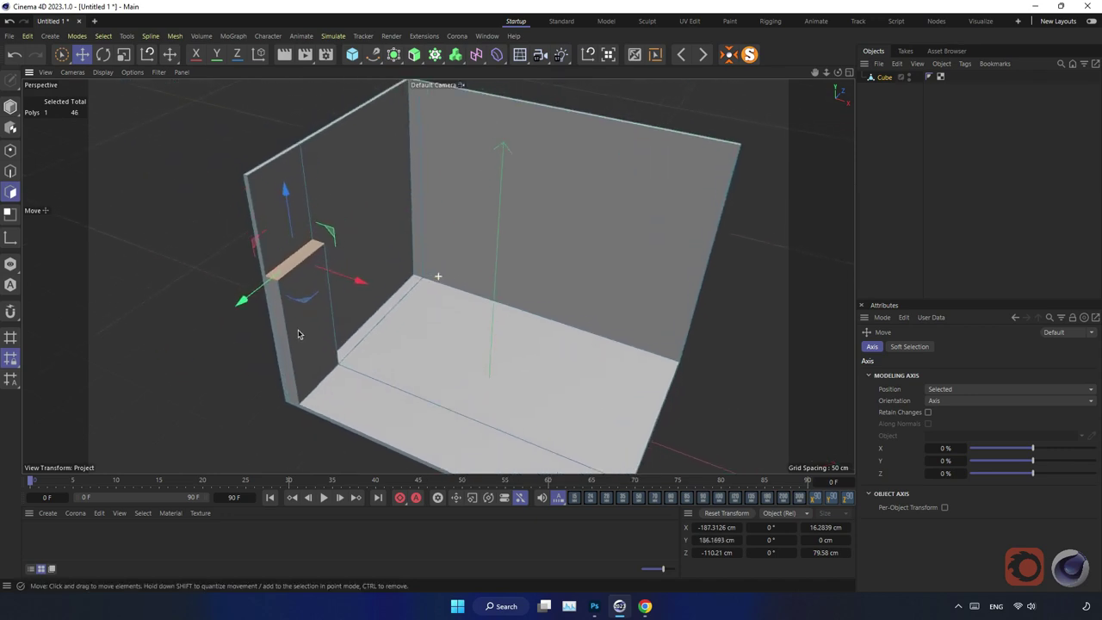
{"action": "left_click_drag", "start_coordinate": [290, 230], "coordinate": [287, 142]}
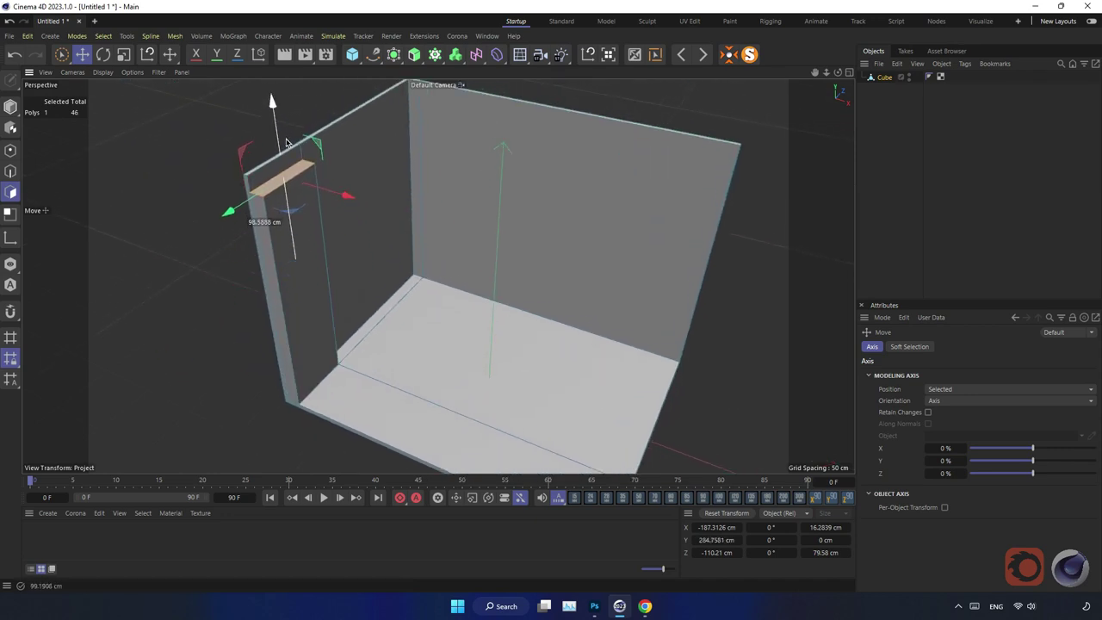
{"action": "mouse_move", "coordinate": [344, 192]}
{"action": "left_mouse_down"}
{"action": "mouse_move", "coordinate": [374, 202]}
{"action": "mouse_move", "coordinate": [351, 263]}
{"action": "mouse_move", "coordinate": [327, 201]}
{"action": "left_mouse_up"}
{"action": "scroll", "coordinate": [401, 221], "scroll_direction": "up", "scroll_amount": 3}
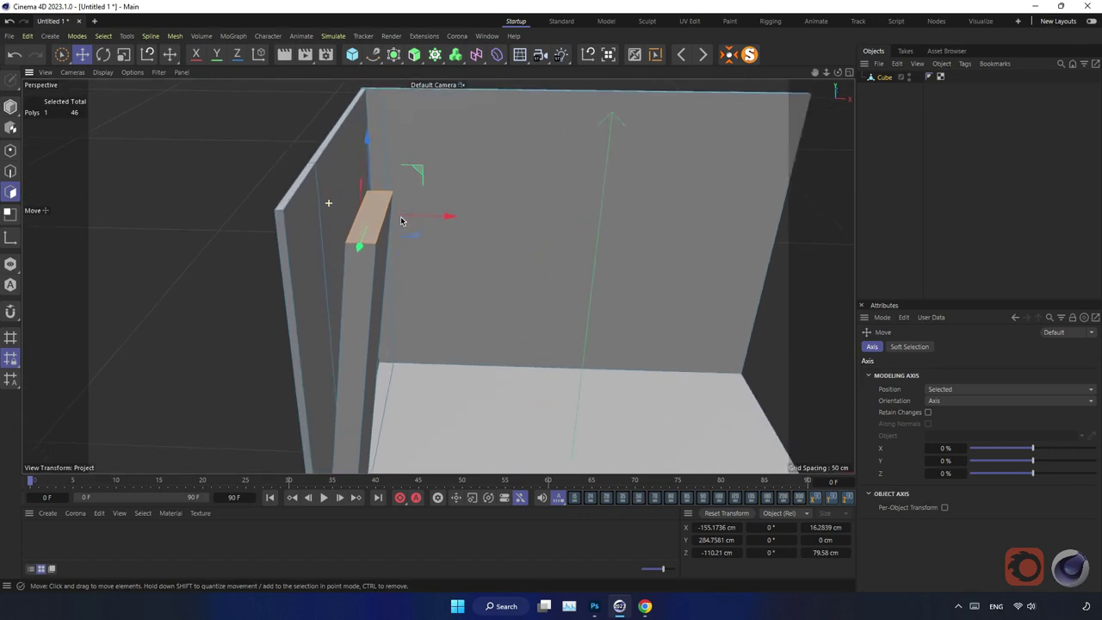
{"action": "mouse_move", "coordinate": [401, 221]}
{"action": "left_mouse_down", "text": "alt"}
{"action": "mouse_move", "coordinate": [330, 205]}
{"action": "mouse_move", "coordinate": [302, 270]}
{"action": "mouse_move", "coordinate": [304, 331]}
{"action": "mouse_move", "coordinate": [371, 326]}
{"action": "left_mouse_up", "text": "alt"}
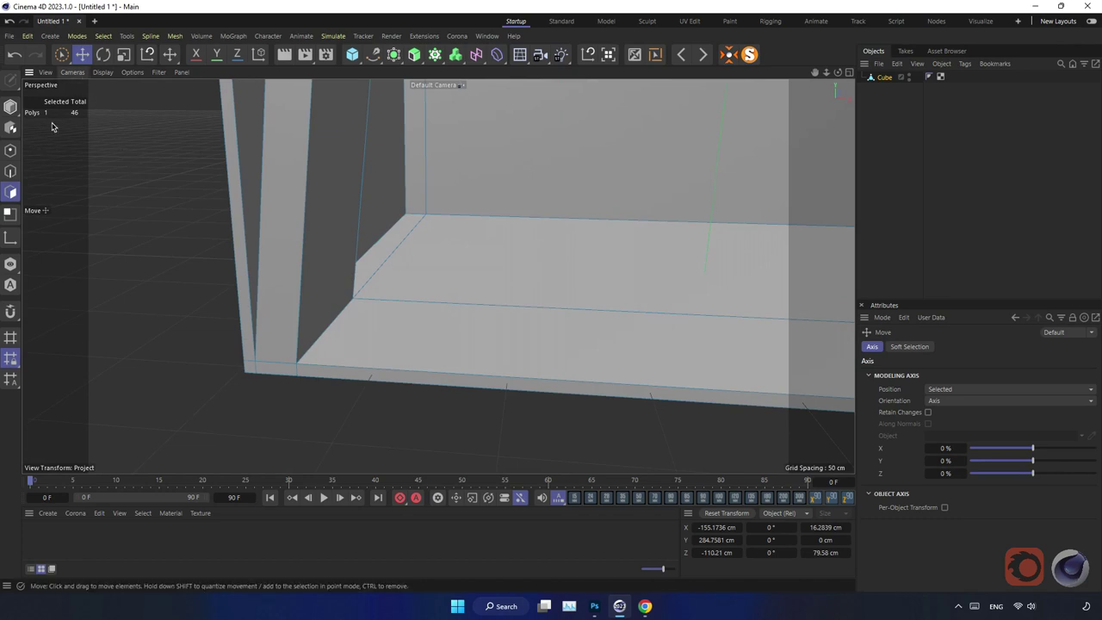
In Edge mode, scale the pillar's base edges wider and shift them
{"action": "left_click", "coordinate": [12, 175]}
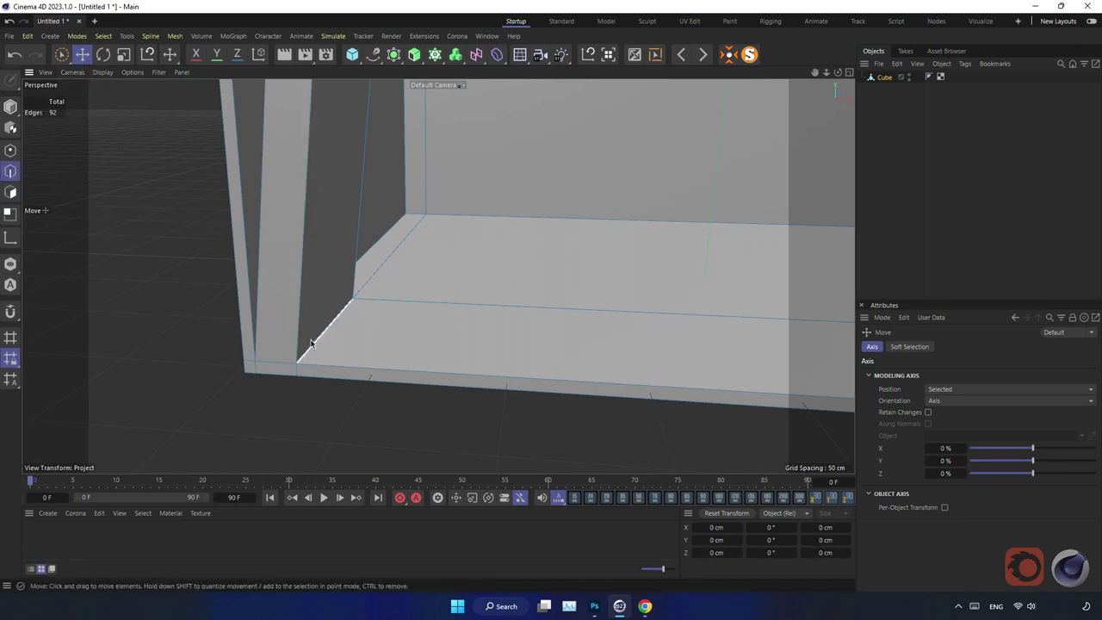
{"action": "scroll", "coordinate": [294, 338], "scroll_direction": "up", "scroll_amount": 5}
{"action": "mouse_move", "coordinate": [382, 365]}
{"action": "left_mouse_down", "text": "alt"}
{"action": "mouse_move", "coordinate": [315, 374]}
{"action": "mouse_move", "coordinate": [312, 344]}
{"action": "left_mouse_up", "text": "alt"}
{"action": "scroll", "coordinate": [471, 383], "scroll_direction": "down", "scroll_amount": 5}
{"action": "scroll", "coordinate": [470, 384], "scroll_direction": "up", "scroll_amount": 5}
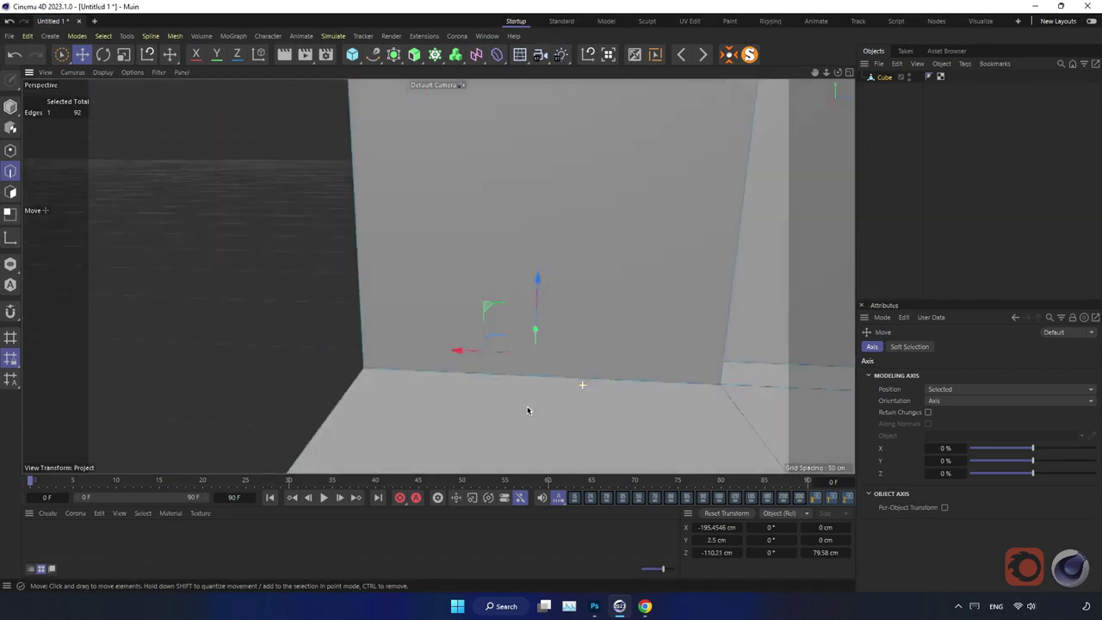
{"action": "mouse_move", "coordinate": [523, 411]}
{"action": "left_mouse_down", "text": "alt"}
{"action": "mouse_move", "coordinate": [580, 405]}
{"action": "mouse_move", "coordinate": [456, 356]}
{"action": "left_mouse_up", "text": "alt"}
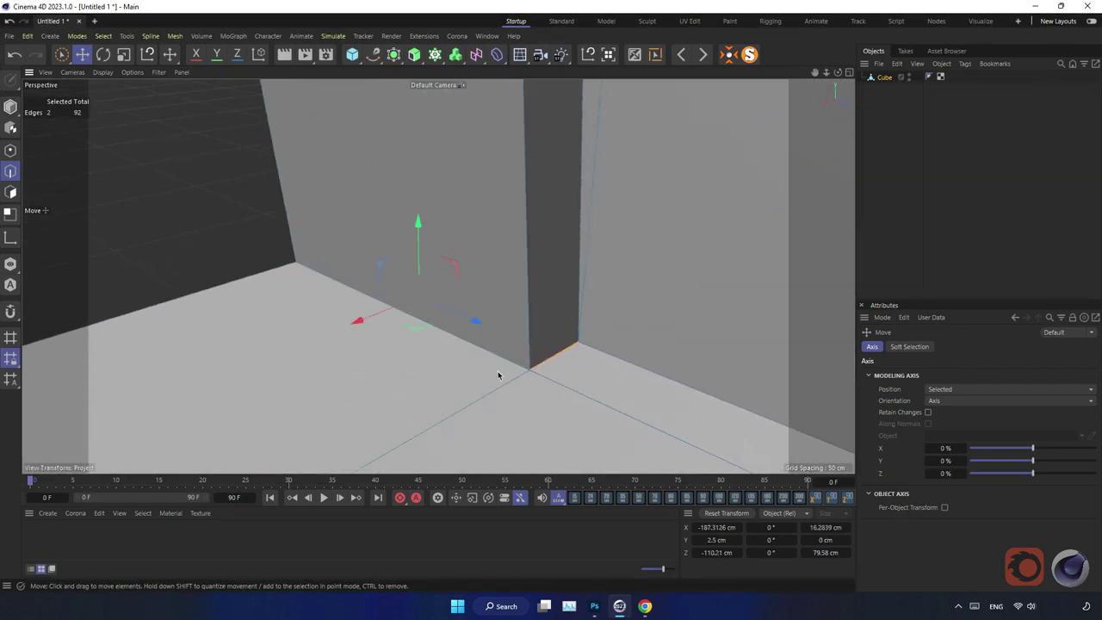
{"action": "mouse_move", "coordinate": [319, 315]}
{"action": "left_mouse_down", "text": "alt"}
{"action": "mouse_move", "coordinate": [590, 313]}
{"action": "mouse_move", "coordinate": [315, 373]}
{"action": "mouse_move", "coordinate": [363, 376]}
{"action": "left_mouse_up", "text": "alt"}
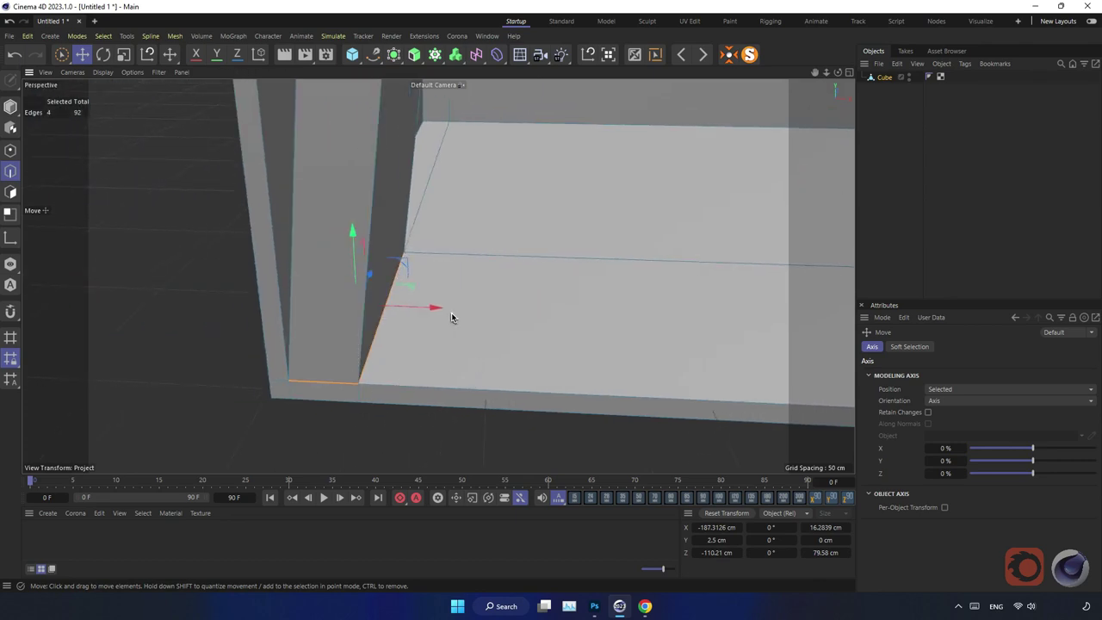
{"action": "key", "text": "t"}
{"action": "mouse_move", "coordinate": [356, 306]}
{"action": "left_mouse_down"}
{"action": "mouse_move", "coordinate": [511, 308]}
{"action": "mouse_move", "coordinate": [459, 315]}
{"action": "left_mouse_up"}
{"action": "key", "text": "e"}
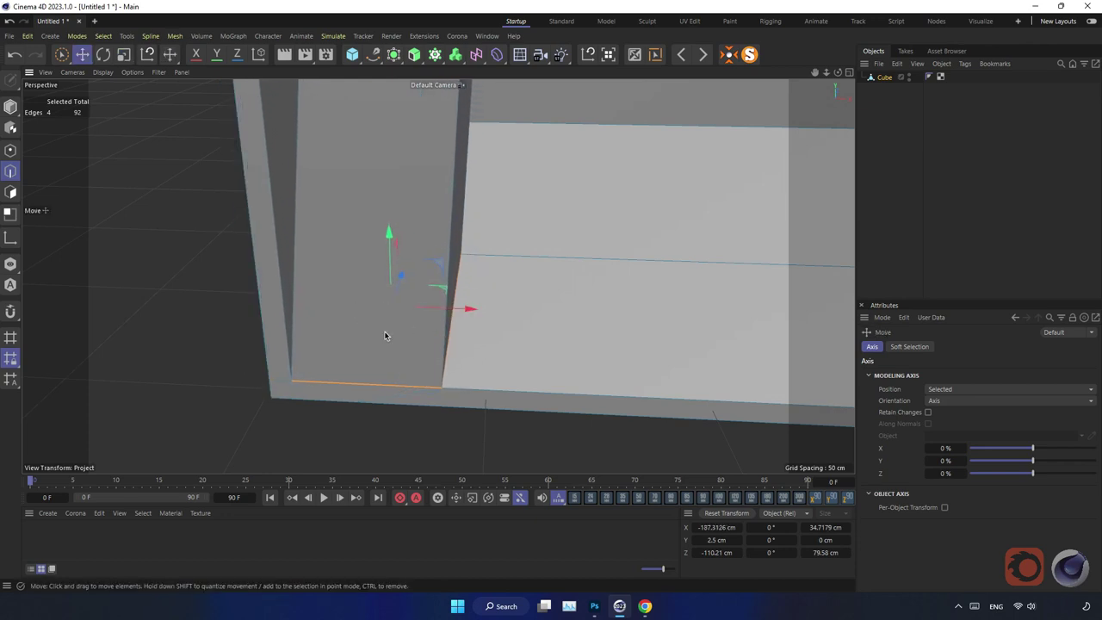
{"action": "left_click_drag", "start_coordinate": [384, 331], "coordinate": [341, 224], "text": "alt"}
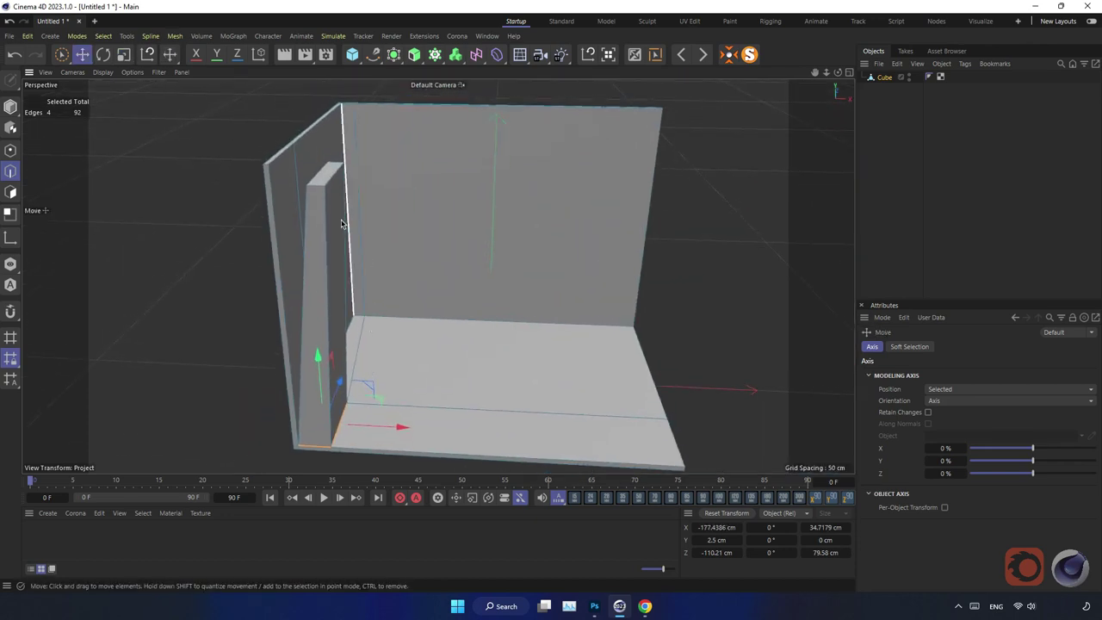
Extrude the pillar's top face sideways along X into a horizontal beam
{"action": "left_click", "coordinate": [318, 186]}
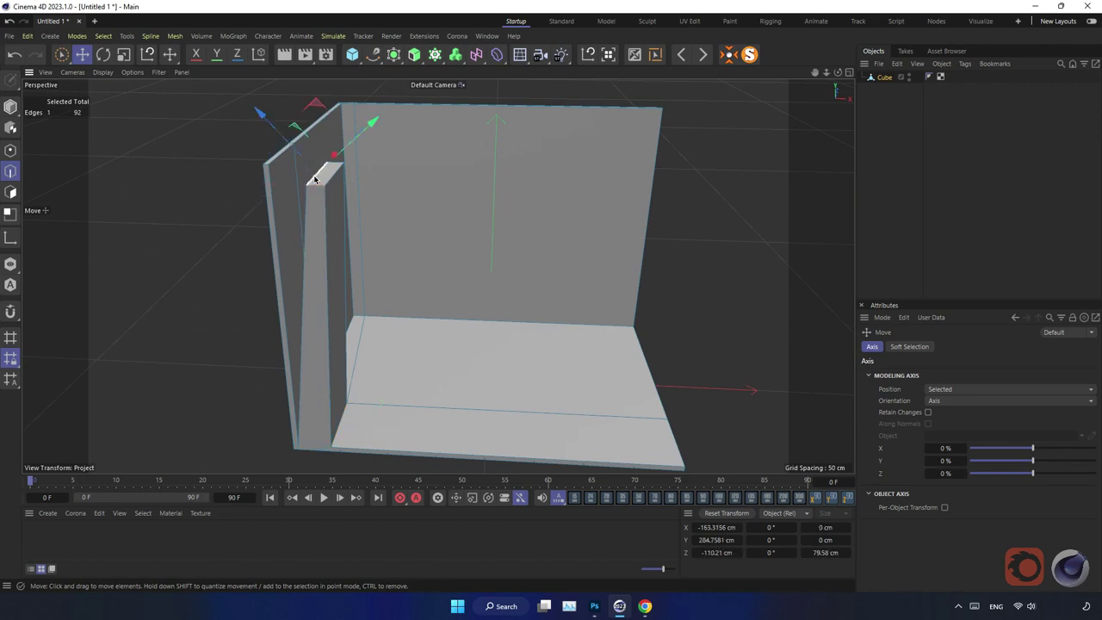
{"action": "scroll", "coordinate": [364, 172], "scroll_direction": "up", "scroll_amount": 3}
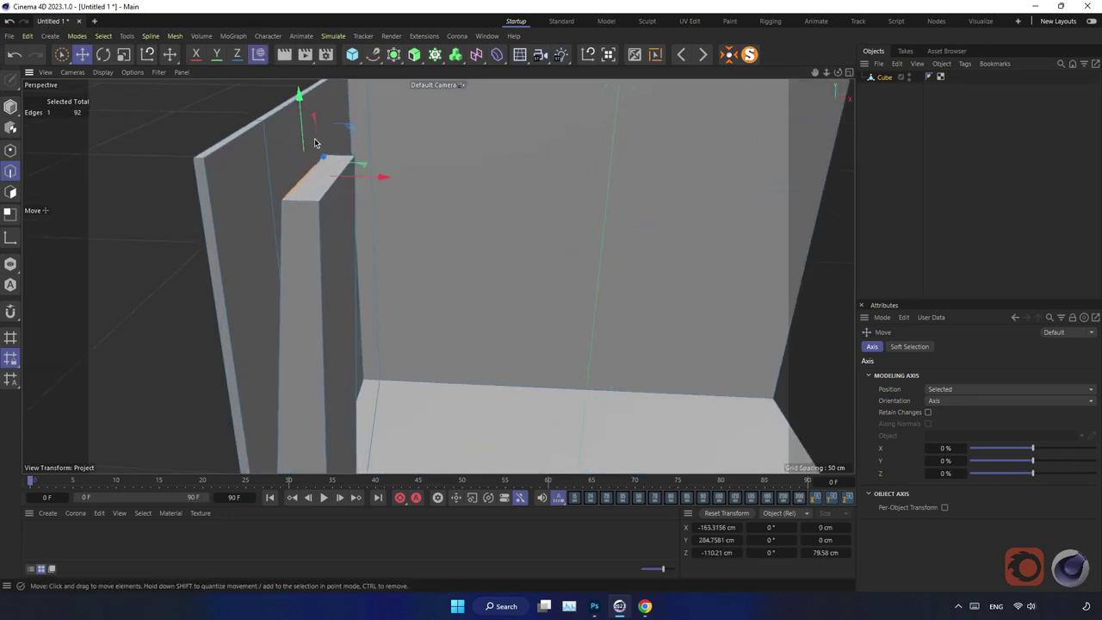
{"action": "left_click_drag", "start_coordinate": [314, 143], "coordinate": [300, 94]}
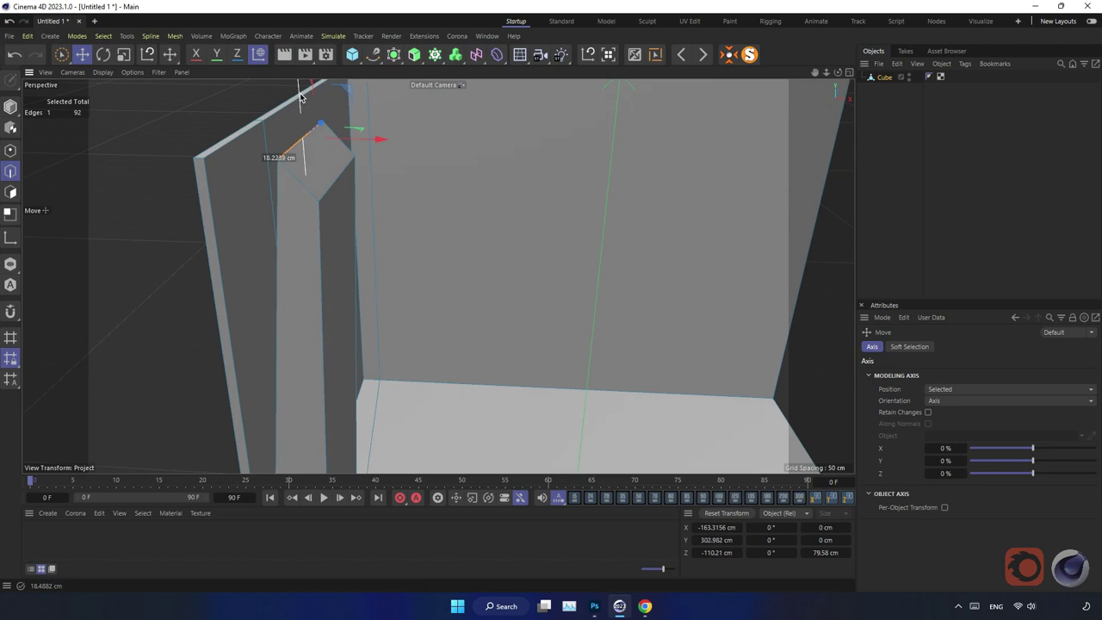
{"action": "key", "text": "ctrl+z"}
{"action": "left_click", "coordinate": [10, 191]}
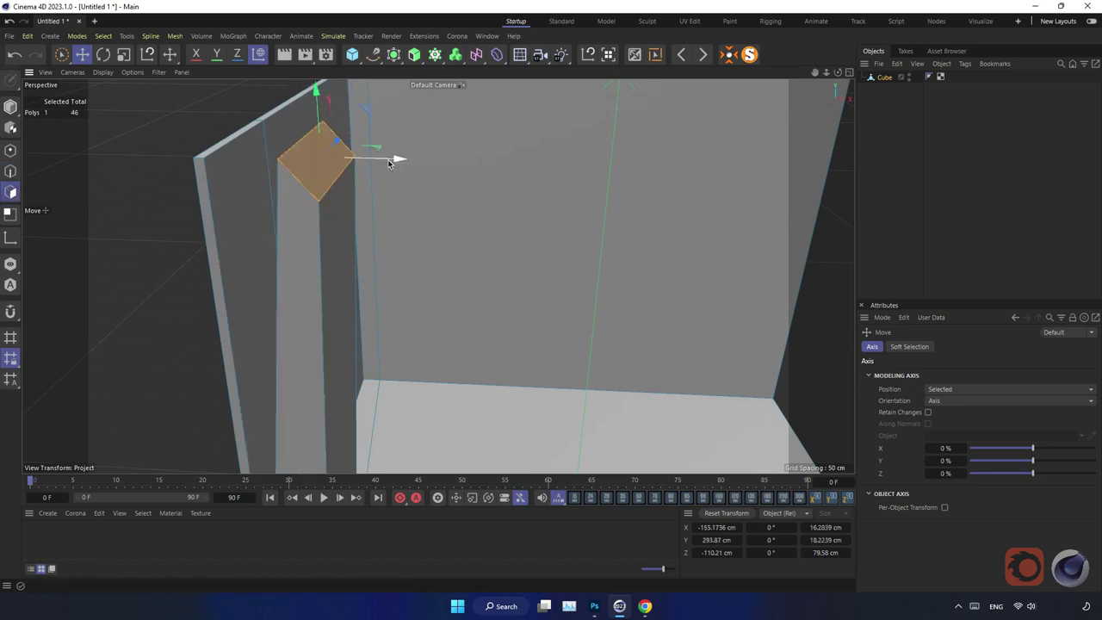
{"action": "left_click_drag", "start_coordinate": [386, 160], "coordinate": [516, 193], "text": "ctrl"}
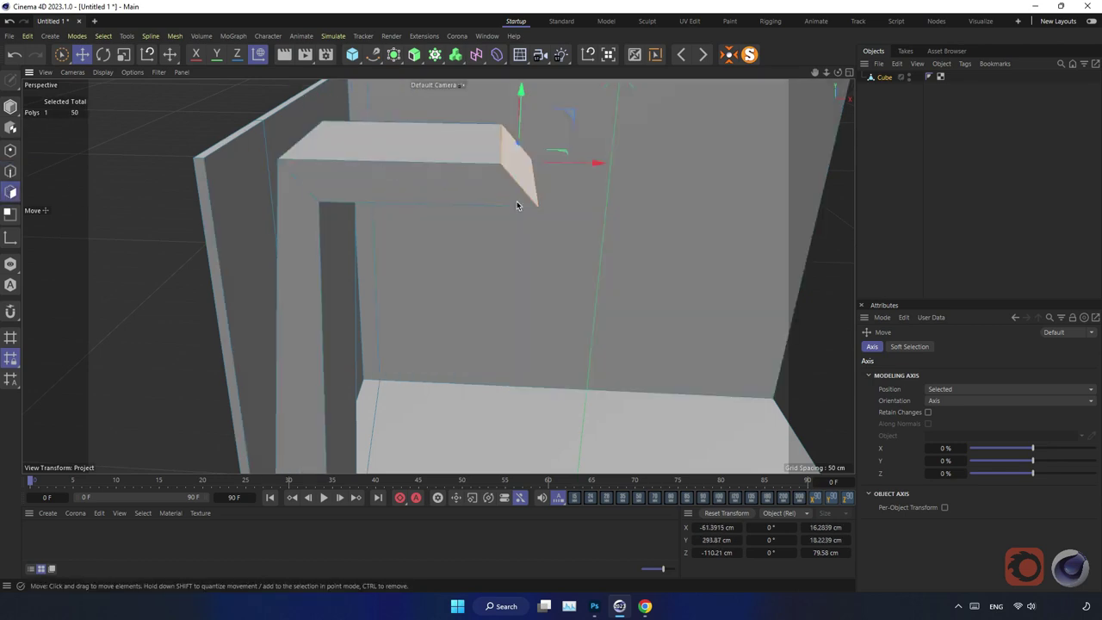
Stretch the beam's end face along X across the top of the booth
{"action": "key", "text": "h"}
{"action": "left_click_drag", "start_coordinate": [441, 285], "coordinate": [313, 263], "text": "alt"}
{"action": "left_click_drag", "start_coordinate": [359, 204], "coordinate": [513, 209]}
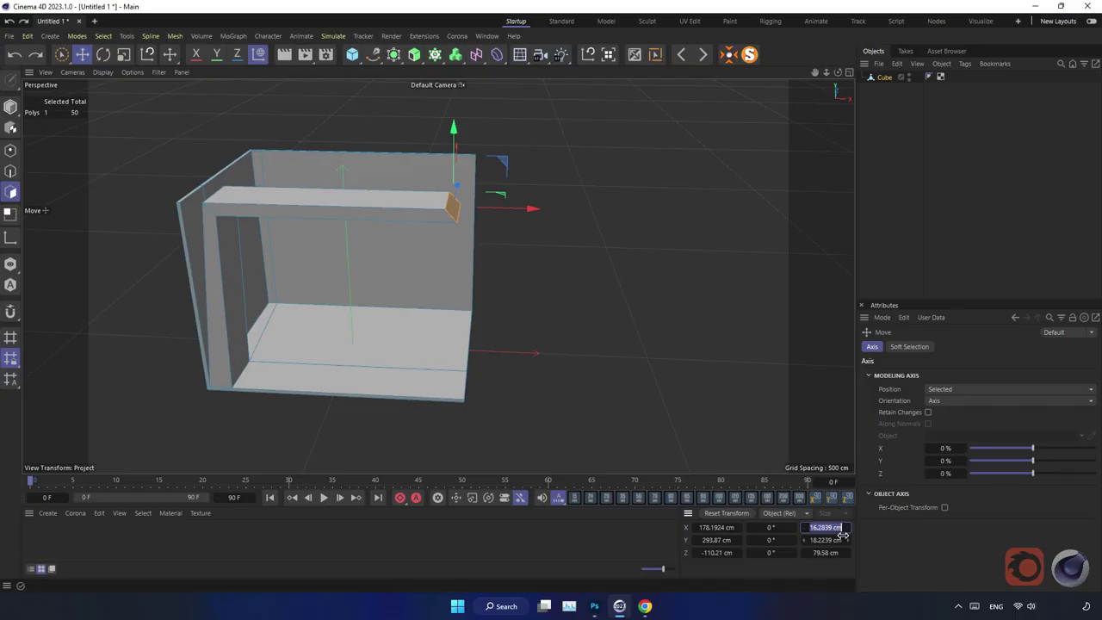
{"action": "left_click_drag", "start_coordinate": [505, 261], "coordinate": [408, 259], "text": "alt"}
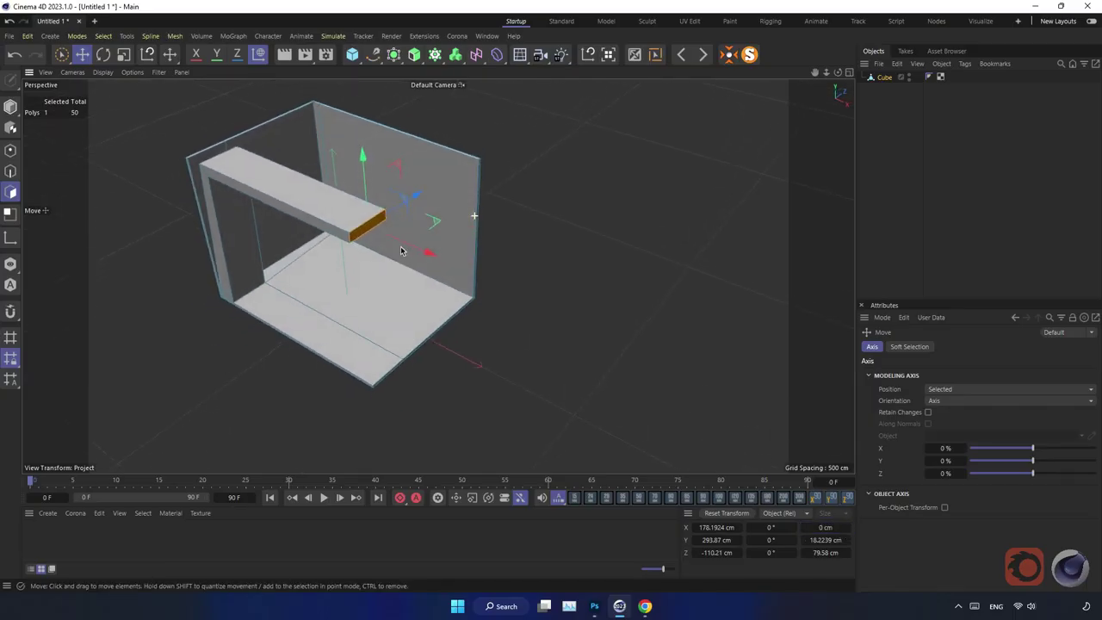
{"action": "scroll", "coordinate": [408, 259], "scroll_direction": "up", "scroll_amount": 5}
Scale the beam's end face larger and taller, then raise it about 19 cm
{"action": "key", "text": "t"}
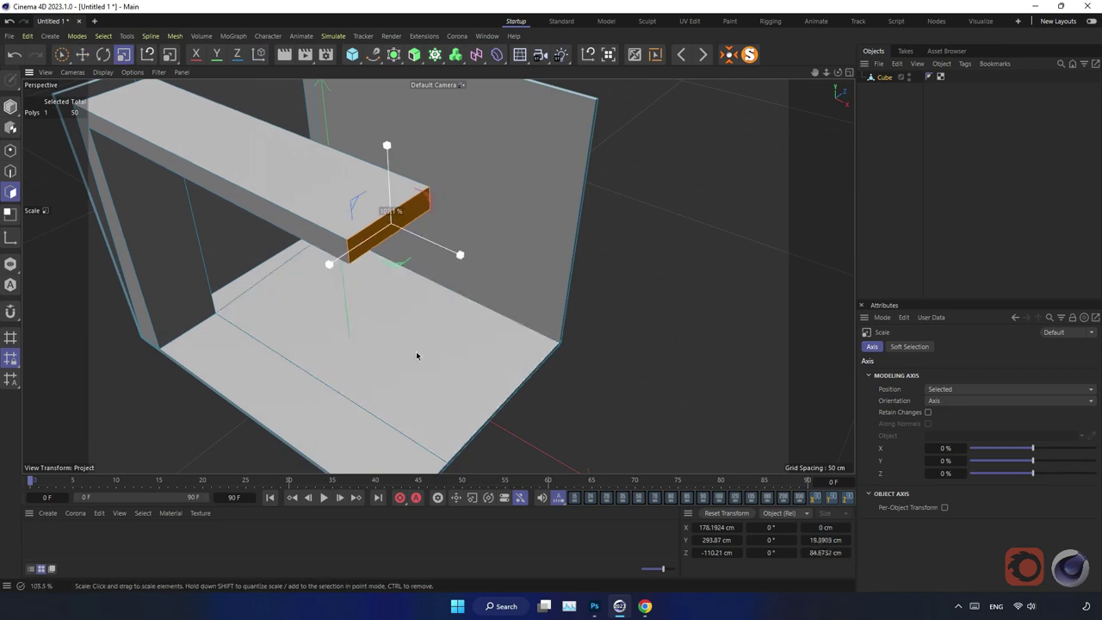
{"action": "left_click_drag", "start_coordinate": [413, 318], "coordinate": [651, 342]}
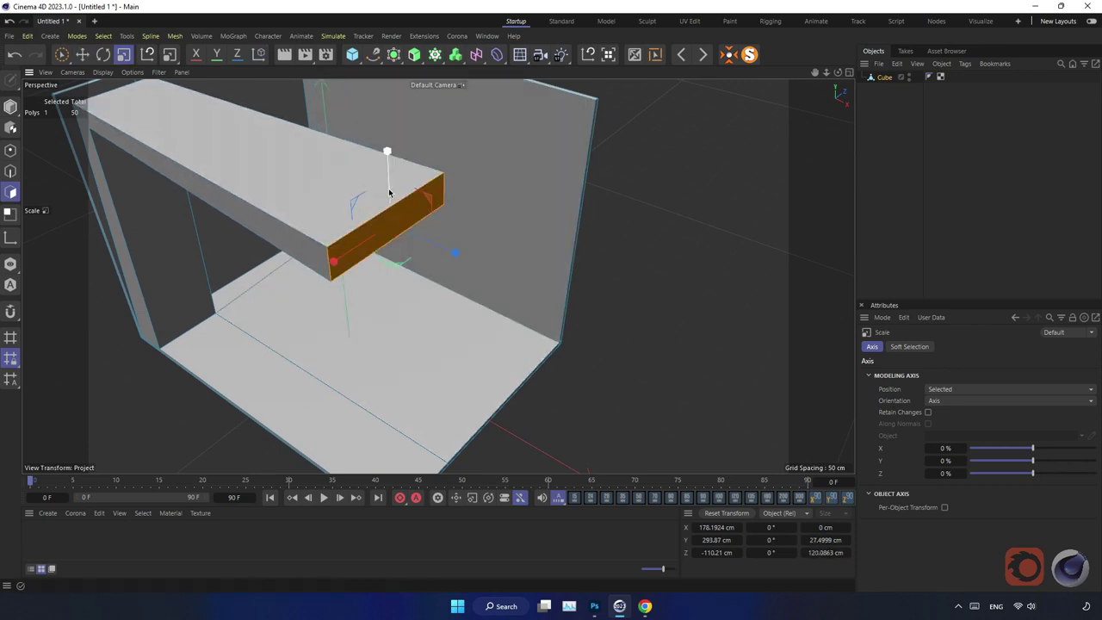
{"action": "left_click_drag", "start_coordinate": [386, 151], "coordinate": [385, 110]}
{"action": "scroll", "coordinate": [384, 173], "scroll_direction": "down", "scroll_amount": 5}
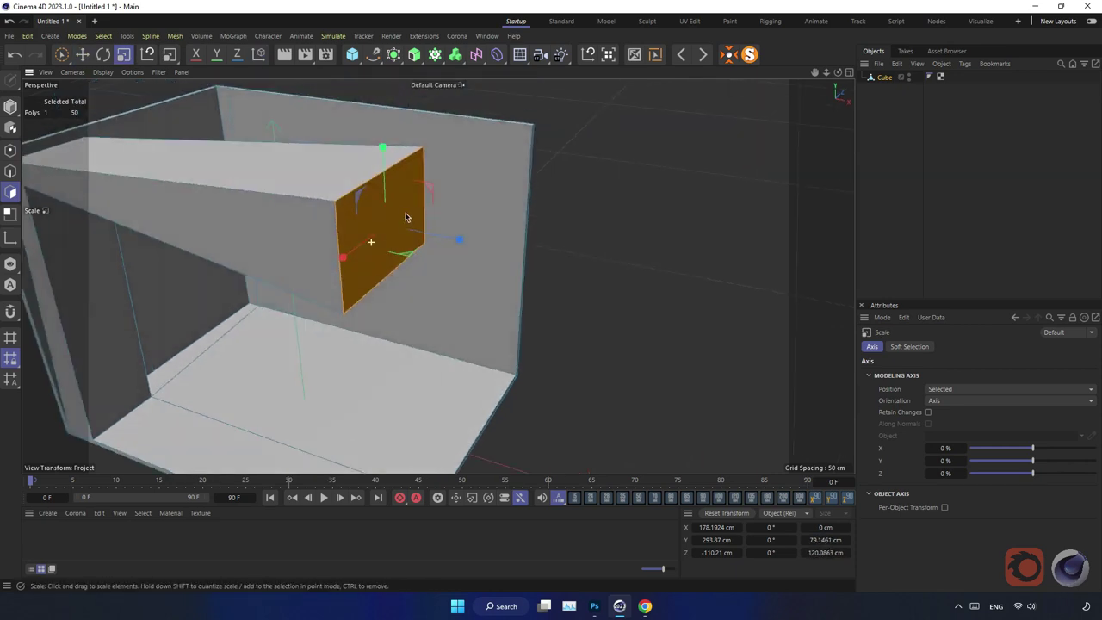
{"action": "mouse_move", "coordinate": [385, 172]}
{"action": "left_mouse_down", "text": "alt"}
{"action": "mouse_move", "coordinate": [358, 269]}
{"action": "mouse_move", "coordinate": [448, 289]}
{"action": "mouse_move", "coordinate": [371, 291]}
{"action": "left_mouse_up", "text": "alt"}
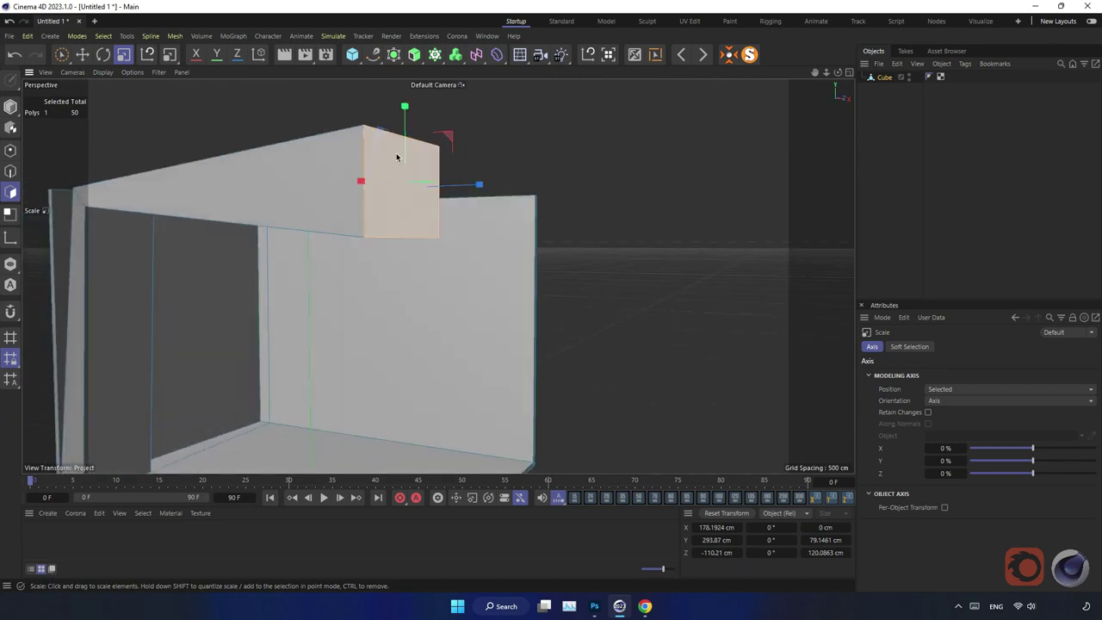
{"action": "left_click_drag", "start_coordinate": [405, 107], "coordinate": [404, 160]}
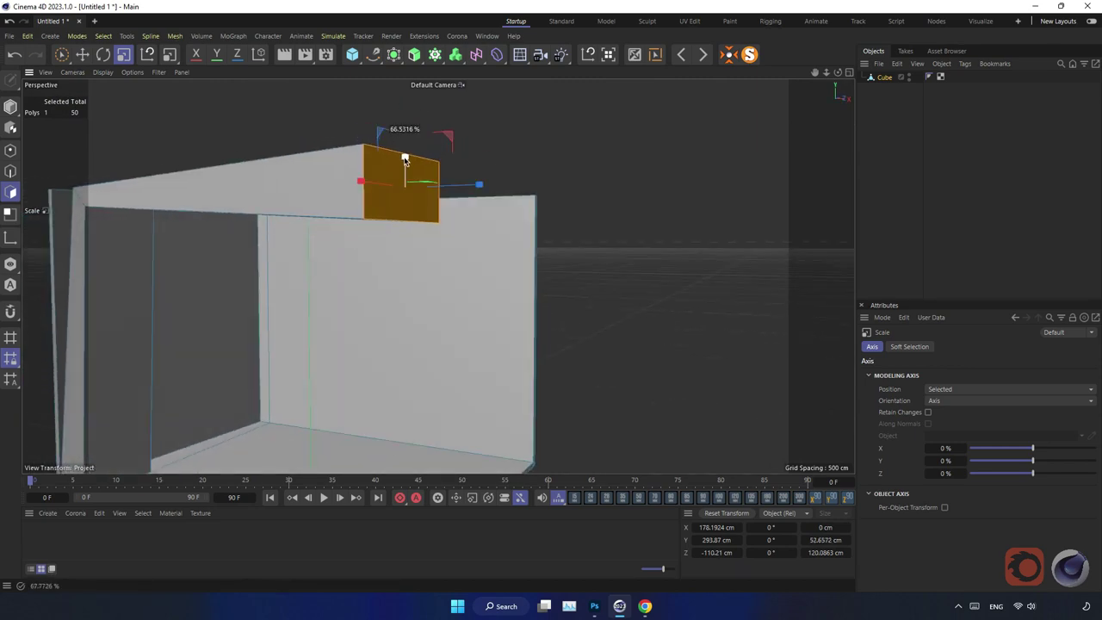
{"action": "scroll", "coordinate": [405, 159], "scroll_direction": "down", "scroll_amount": 3}
{"action": "mouse_move", "coordinate": [379, 284]}
{"action": "left_mouse_down", "text": "alt"}
{"action": "mouse_move", "coordinate": [368, 302]}
{"action": "mouse_move", "coordinate": [349, 300]}
{"action": "mouse_move", "coordinate": [438, 287]}
{"action": "mouse_move", "coordinate": [364, 293]}
{"action": "mouse_move", "coordinate": [307, 313]}
{"action": "mouse_move", "coordinate": [307, 330]}
{"action": "mouse_move", "coordinate": [315, 280]}
{"action": "mouse_move", "coordinate": [293, 348]}
{"action": "mouse_move", "coordinate": [378, 337]}
{"action": "mouse_move", "coordinate": [374, 296]}
{"action": "mouse_move", "coordinate": [352, 290]}
{"action": "left_mouse_up", "text": "alt"}
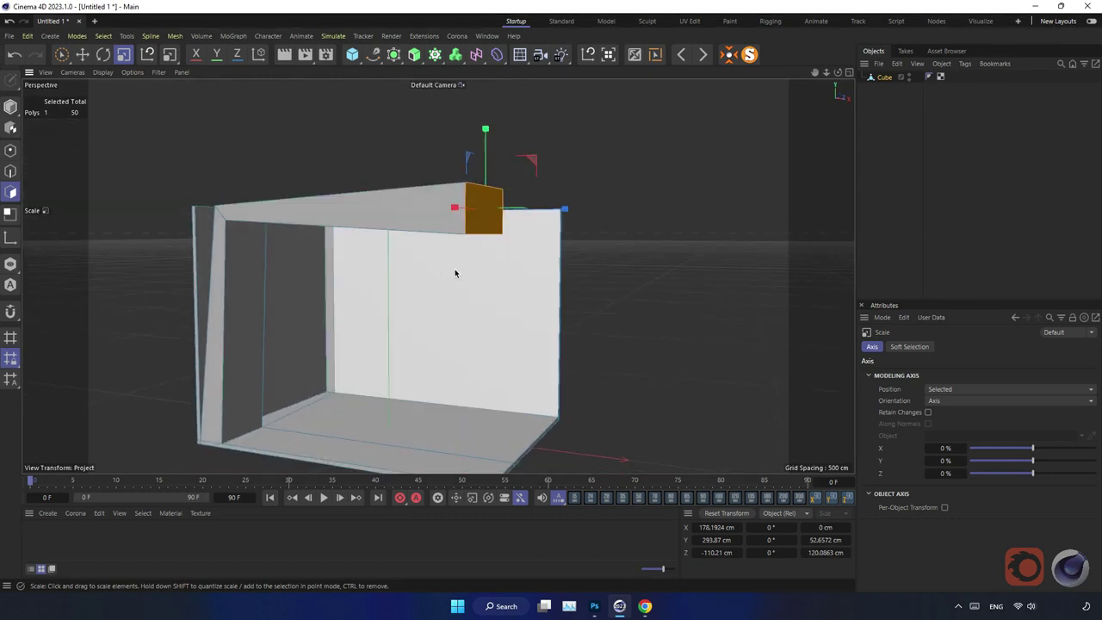
{"action": "key", "text": "e"}
{"action": "key", "text": "w"}
{"action": "mouse_move", "coordinate": [490, 167]}
{"action": "left_mouse_down"}
{"action": "mouse_move", "coordinate": [489, 147]}
{"action": "mouse_move", "coordinate": [425, 239]}
{"action": "mouse_move", "coordinate": [319, 238]}
{"action": "mouse_move", "coordinate": [492, 233]}
{"action": "mouse_move", "coordinate": [445, 231]}
{"action": "mouse_move", "coordinate": [366, 250]}
{"action": "mouse_move", "coordinate": [523, 217]}
{"action": "left_mouse_up"}
Try a loop cut near the beam's end, then undo it
{"action": "right_click", "coordinate": [560, 211]}
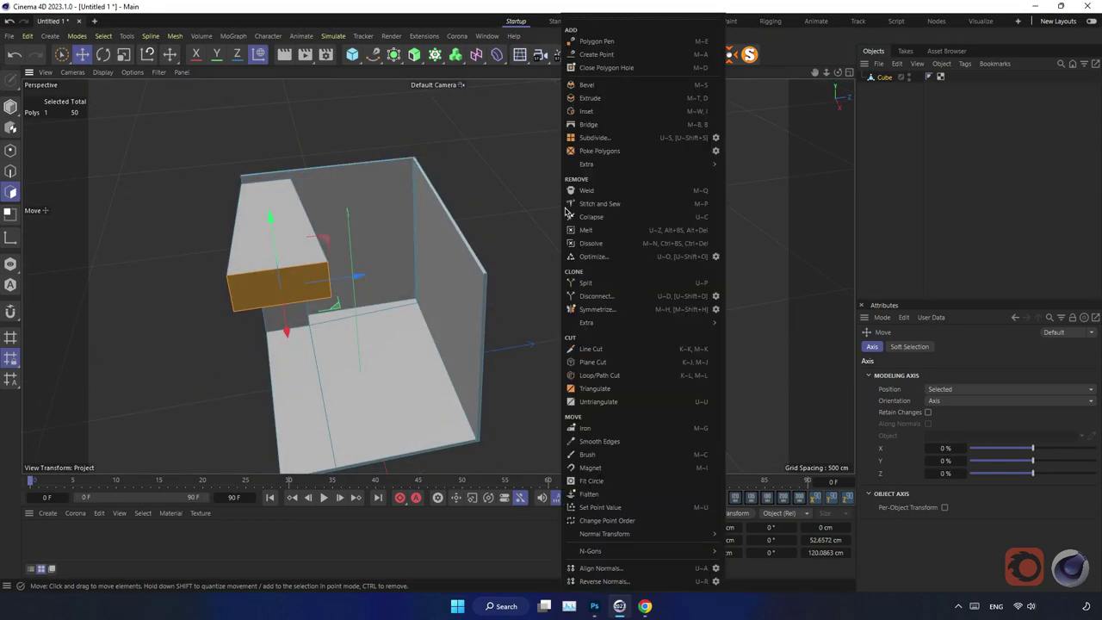
{"action": "left_click", "coordinate": [603, 376]}
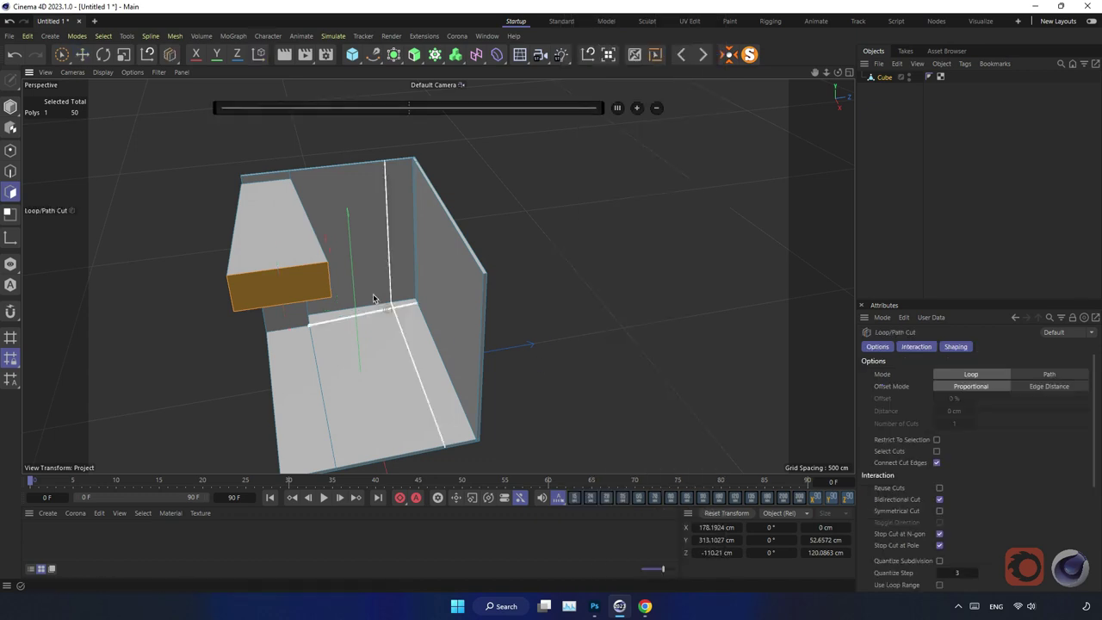
{"action": "left_click", "coordinate": [322, 247]}
{"action": "mouse_move", "coordinate": [321, 247]}
{"action": "left_mouse_down", "text": "alt"}
{"action": "mouse_move", "coordinate": [482, 313]}
{"action": "mouse_move", "coordinate": [241, 333]}
{"action": "left_mouse_up", "text": "alt"}
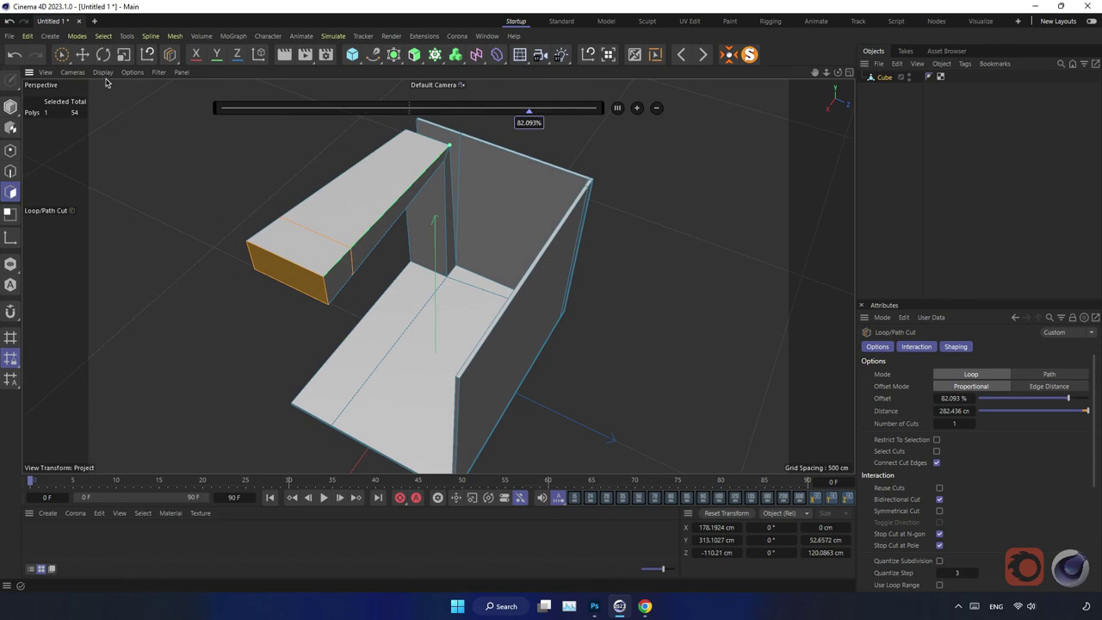
{"action": "key", "text": "ctrl+z"}
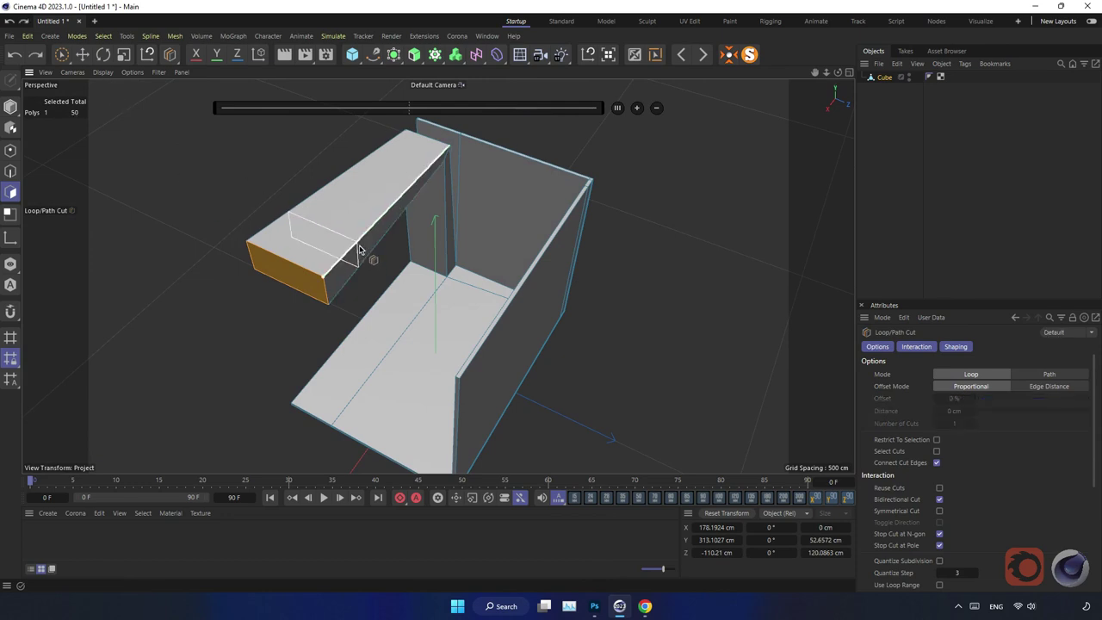
Nudge the end face slightly right in the Top view, then return to Perspective
{"action": "left_click", "coordinate": [86, 54]}
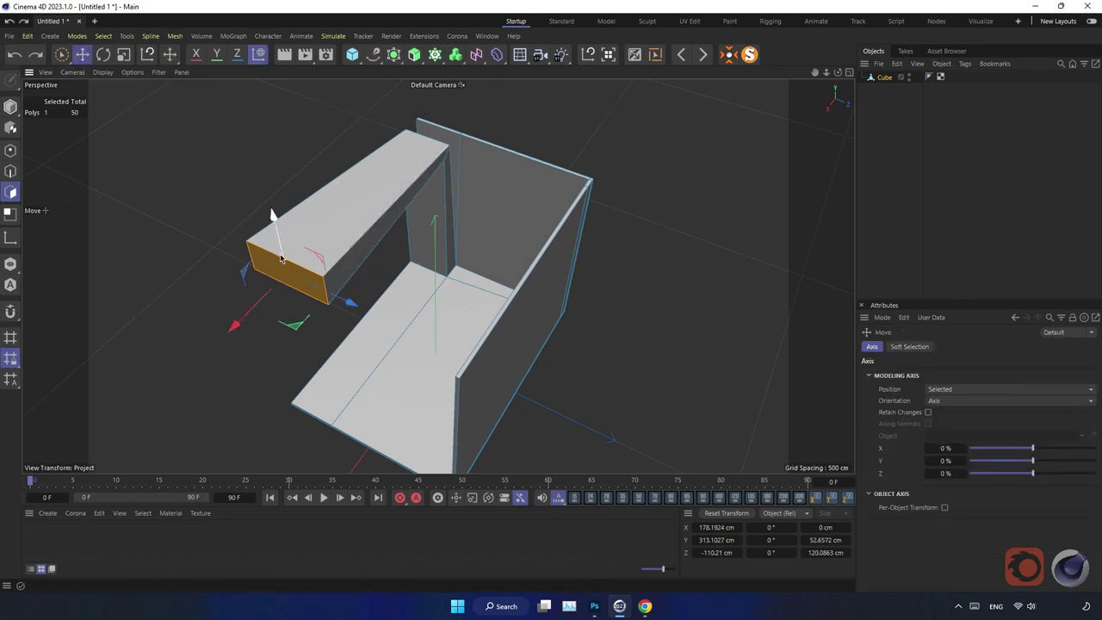
{"action": "left_click", "coordinate": [850, 72]}
{"action": "left_click", "coordinate": [849, 72]}
{"action": "left_click_drag", "start_coordinate": [618, 356], "coordinate": [637, 354]}
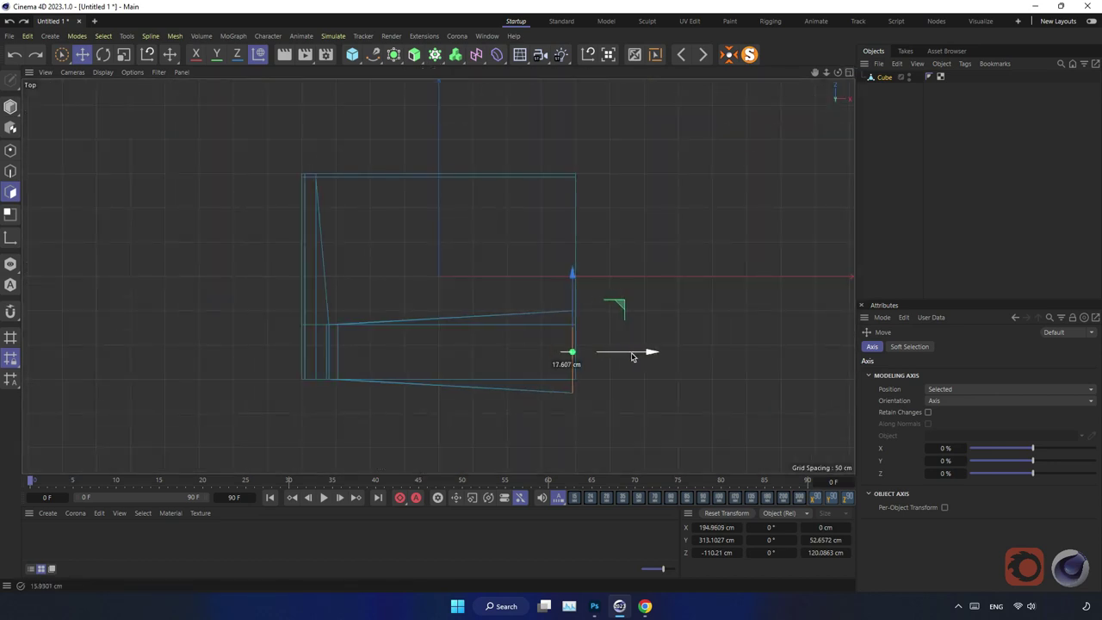
{"action": "left_click", "coordinate": [848, 72]}
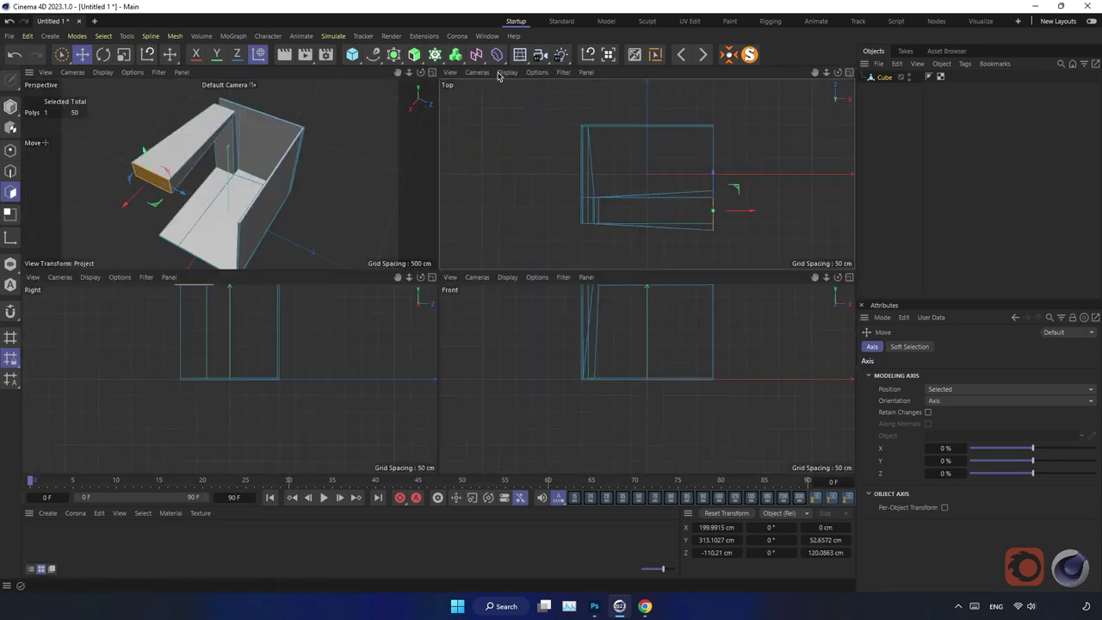
{"action": "left_click", "coordinate": [431, 72]}
{"action": "left_click_drag", "start_coordinate": [360, 318], "coordinate": [275, 328], "text": "alt"}
Loop-cut the top arm near its end and extrude the face about 180 cm sideways
{"action": "right_click", "coordinate": [274, 327]}
{"action": "left_click", "coordinate": [347, 383]}
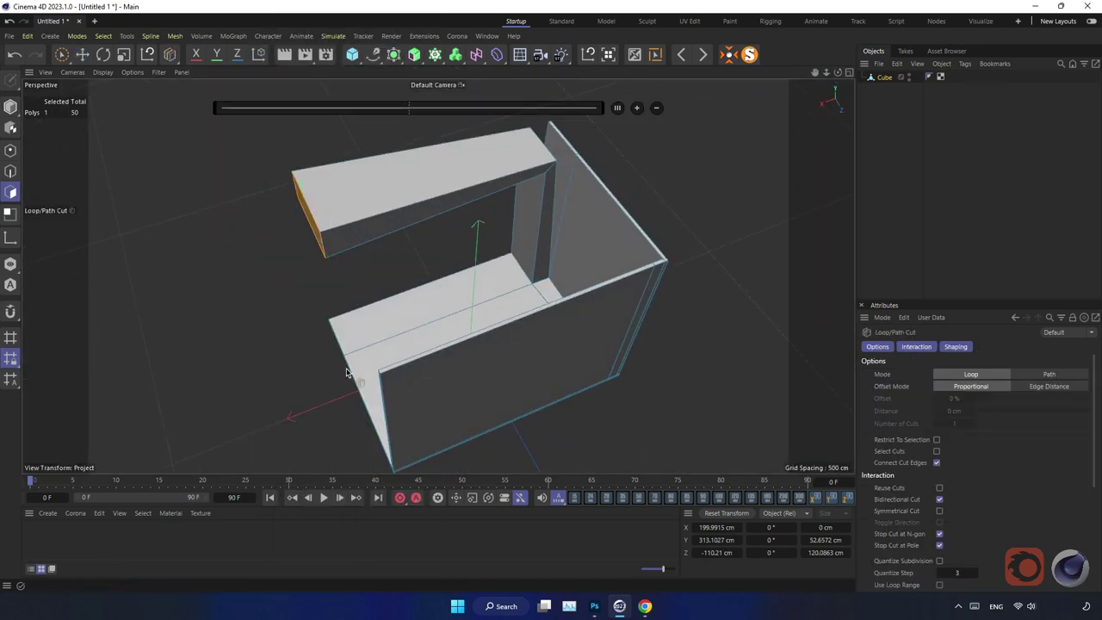
{"action": "left_click", "coordinate": [382, 222]}
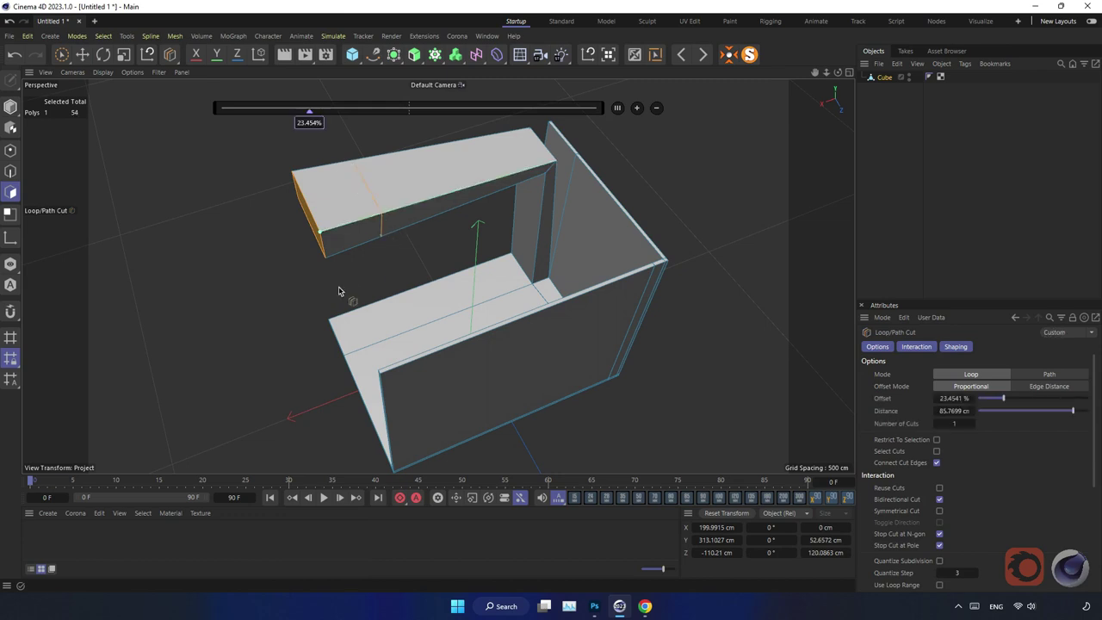
{"action": "mouse_move", "coordinate": [381, 222]}
{"action": "left_mouse_down", "text": "alt"}
{"action": "mouse_move", "coordinate": [394, 303]}
{"action": "mouse_move", "coordinate": [339, 258]}
{"action": "mouse_move", "coordinate": [388, 275]}
{"action": "left_mouse_up", "text": "alt"}
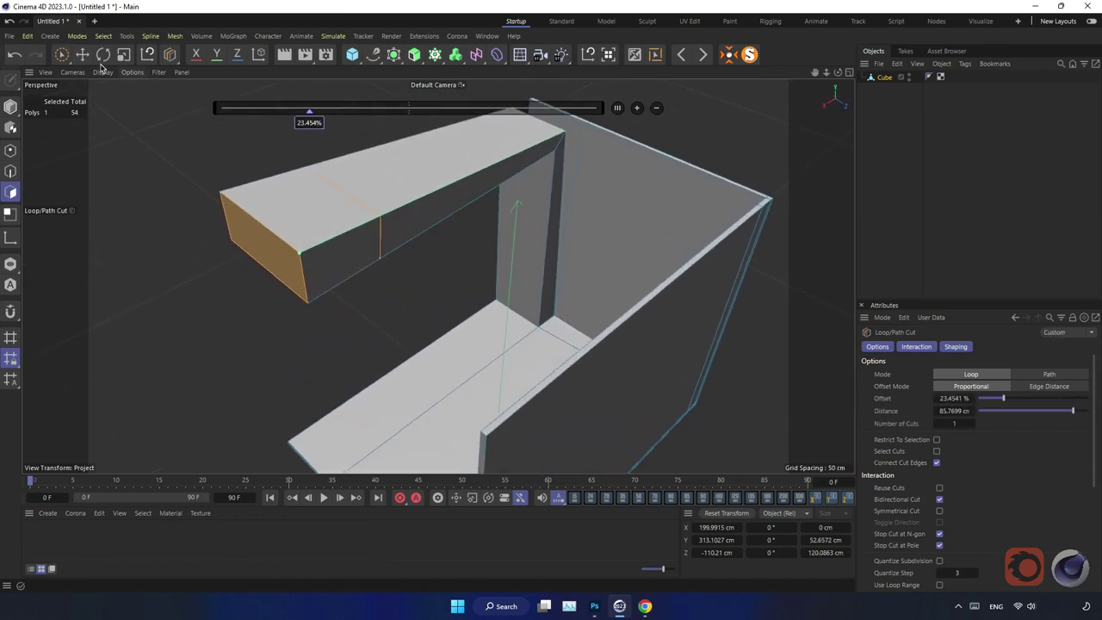
{"action": "key", "text": "e"}
{"action": "mouse_move", "coordinate": [289, 199]}
{"action": "left_mouse_down", "text": "alt"}
{"action": "mouse_move", "coordinate": [485, 305]}
{"action": "mouse_move", "coordinate": [422, 316]}
{"action": "mouse_move", "coordinate": [661, 303]}
{"action": "mouse_move", "coordinate": [644, 298]}
{"action": "left_mouse_up", "text": "alt"}
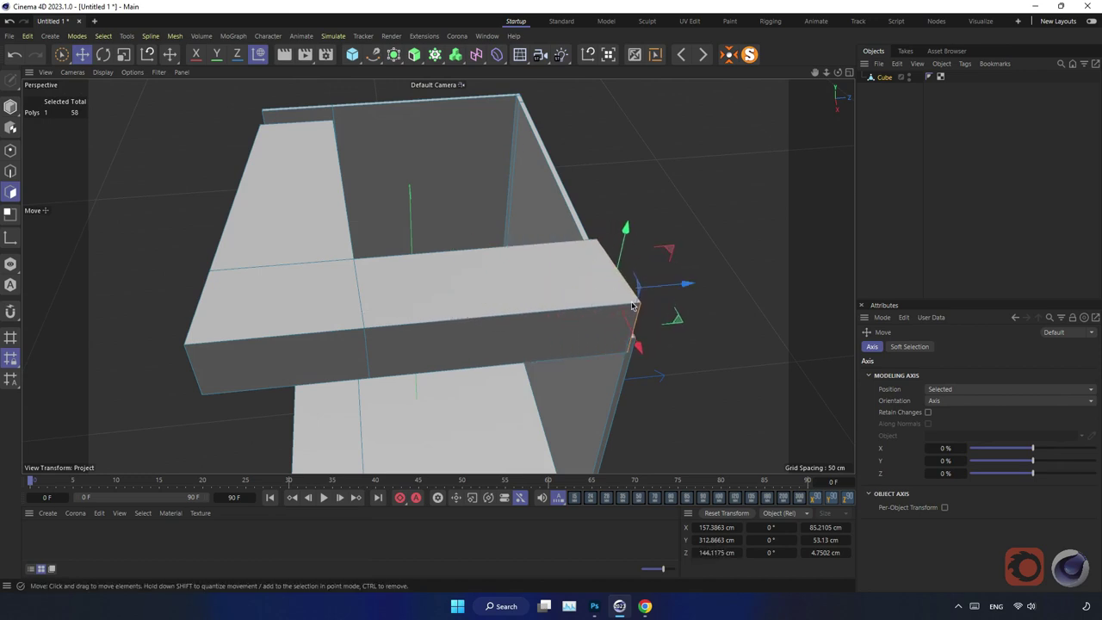
Flatten the beam's end face to 0 cm Z size and shift it 1.5 cm along X
{"action": "mouse_move", "coordinate": [498, 305]}
{"action": "left_mouse_down", "text": "alt"}
{"action": "mouse_move", "coordinate": [487, 236]}
{"action": "mouse_move", "coordinate": [503, 306]}
{"action": "mouse_move", "coordinate": [439, 276]}
{"action": "mouse_move", "coordinate": [400, 310]}
{"action": "mouse_move", "coordinate": [492, 321]}
{"action": "mouse_move", "coordinate": [455, 307]}
{"action": "mouse_move", "coordinate": [378, 318]}
{"action": "mouse_move", "coordinate": [413, 297]}
{"action": "left_mouse_up", "text": "alt"}
{"action": "key", "text": "t"}
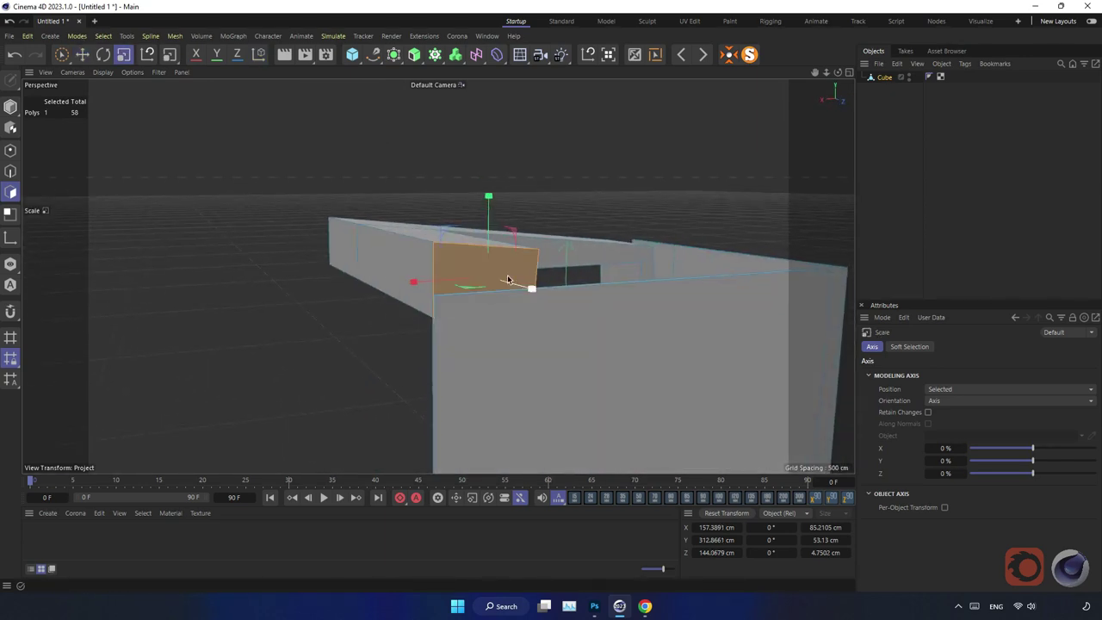
{"action": "mouse_move", "coordinate": [487, 224]}
{"action": "left_mouse_down"}
{"action": "mouse_move", "coordinate": [483, 263]}
{"action": "mouse_move", "coordinate": [489, 248]}
{"action": "mouse_move", "coordinate": [517, 274]}
{"action": "mouse_move", "coordinate": [553, 285]}
{"action": "mouse_move", "coordinate": [652, 278]}
{"action": "mouse_move", "coordinate": [550, 224]}
{"action": "mouse_move", "coordinate": [534, 245]}
{"action": "mouse_move", "coordinate": [556, 297]}
{"action": "mouse_move", "coordinate": [585, 298]}
{"action": "mouse_move", "coordinate": [617, 266]}
{"action": "left_mouse_up"}
{"action": "key", "text": "e"}
{"action": "scroll", "coordinate": [495, 312], "scroll_direction": "up", "scroll_amount": 3}
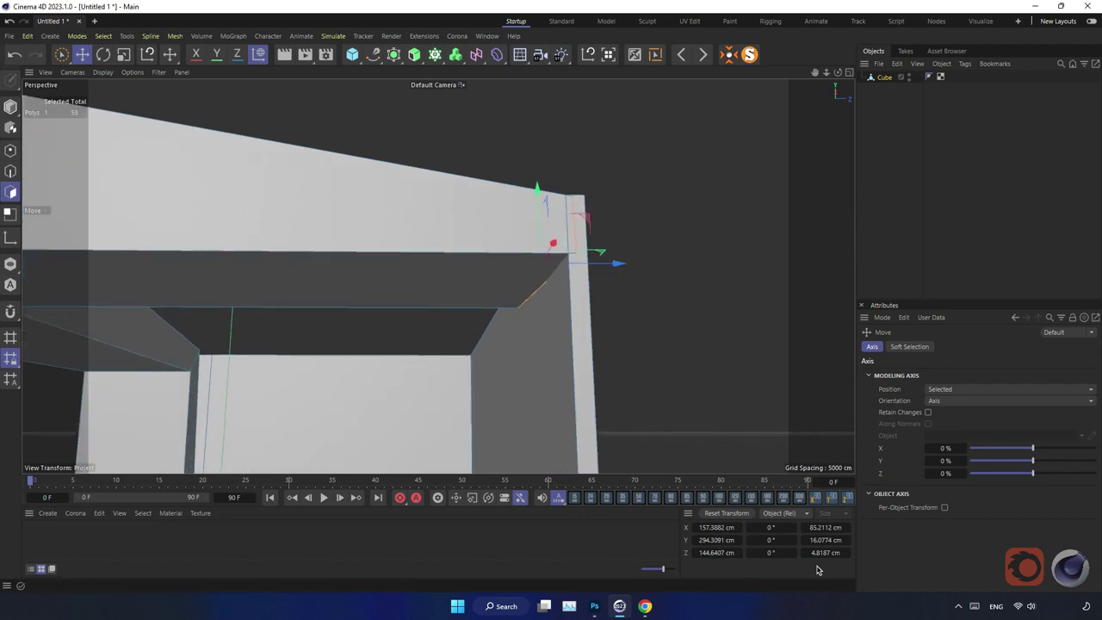
{"action": "type", "text": "0"}
{"action": "key", "text": "Return"}
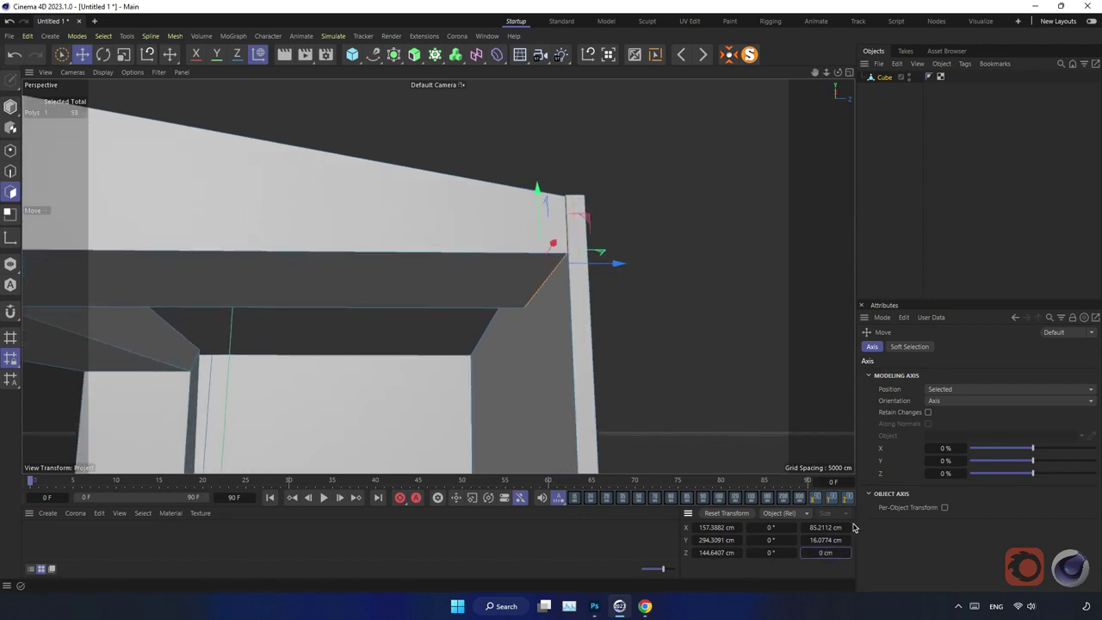
{"action": "mouse_move", "coordinate": [618, 264]}
{"action": "left_mouse_down"}
{"action": "mouse_move", "coordinate": [504, 287]}
{"action": "mouse_move", "coordinate": [497, 353]}
{"action": "mouse_move", "coordinate": [438, 273]}
{"action": "mouse_move", "coordinate": [475, 273]}
{"action": "mouse_move", "coordinate": [491, 301]}
{"action": "mouse_move", "coordinate": [434, 315]}
{"action": "mouse_move", "coordinate": [478, 274]}
{"action": "left_mouse_up"}
{"action": "left_click_drag", "start_coordinate": [506, 155], "coordinate": [495, 166], "text": "alt"}
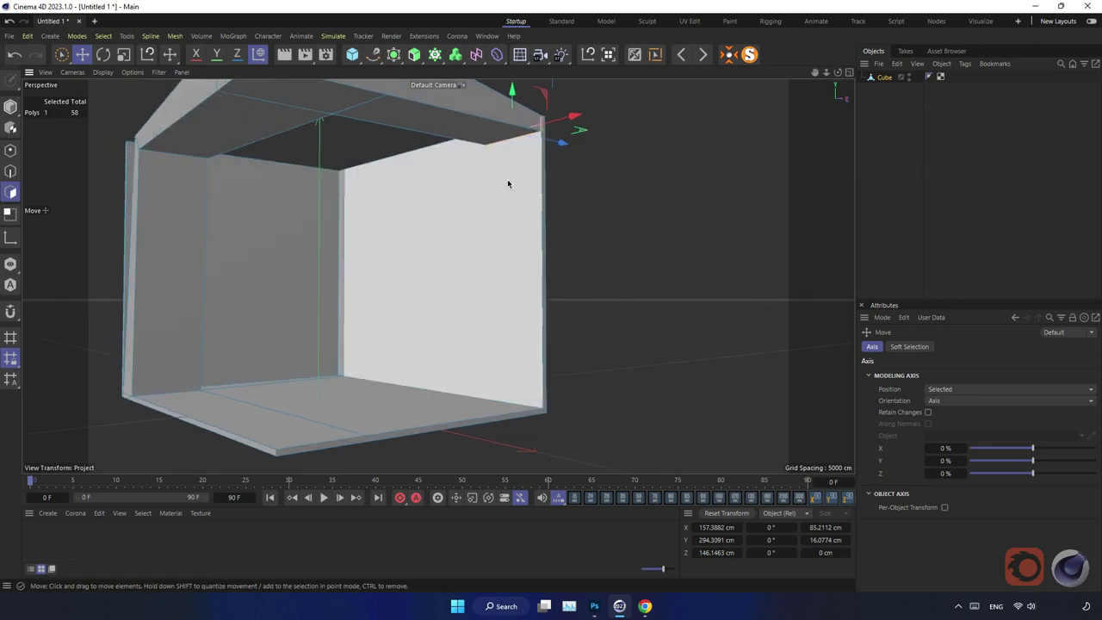
Loop-cut near the right edge and extrude the new strip's top edge down to the floor
{"action": "right_click", "coordinate": [507, 179]}
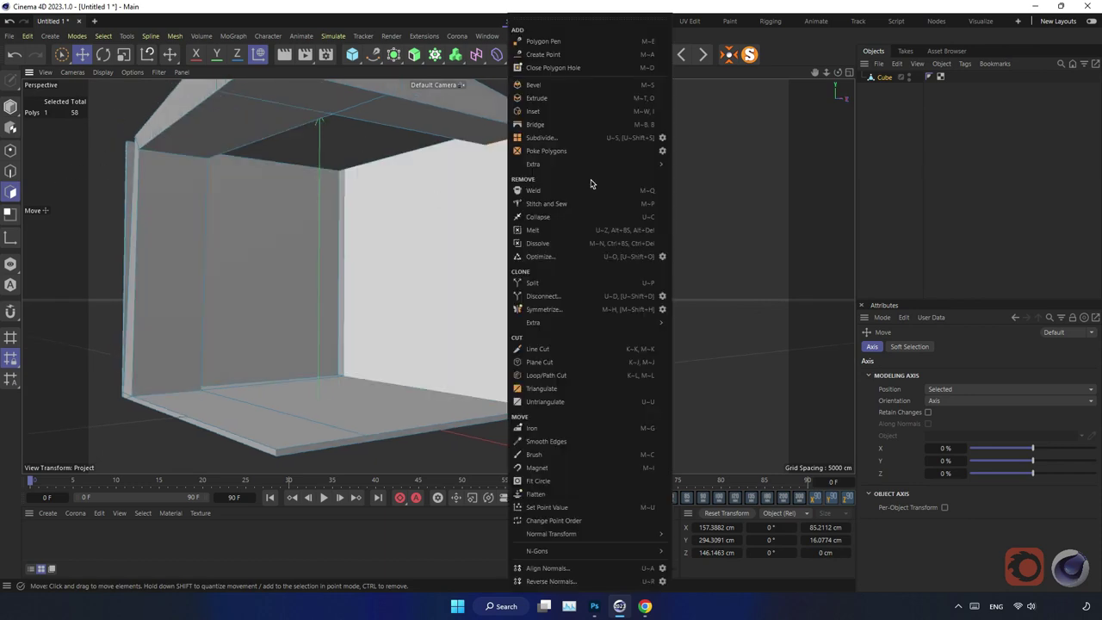
{"action": "left_click", "coordinate": [594, 376]}
{"action": "left_click", "coordinate": [530, 126]}
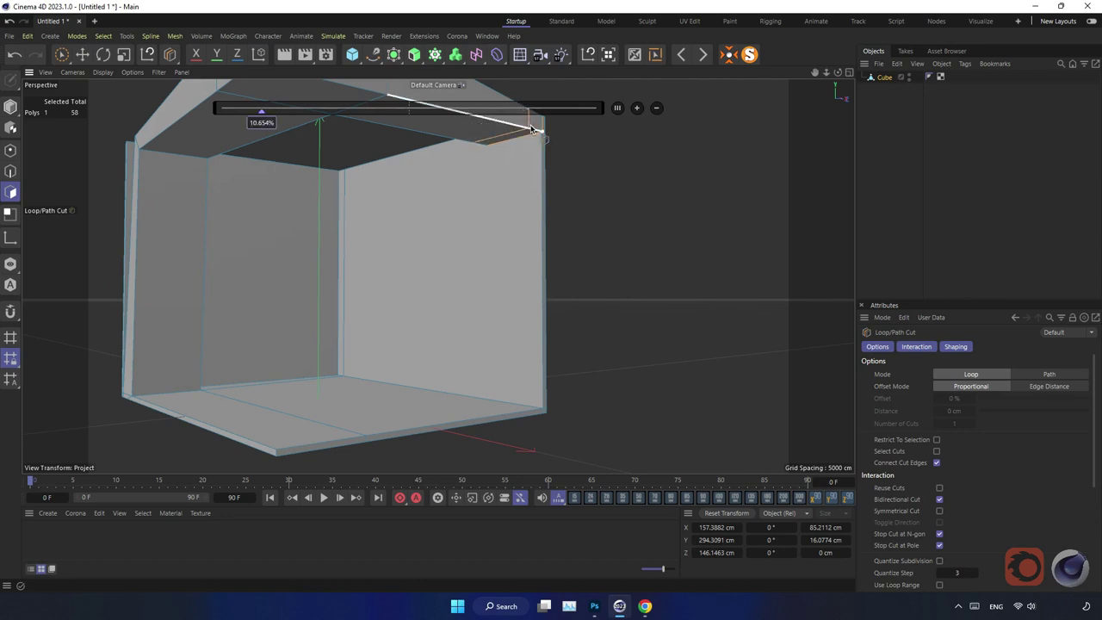
{"action": "left_click", "coordinate": [82, 54]}
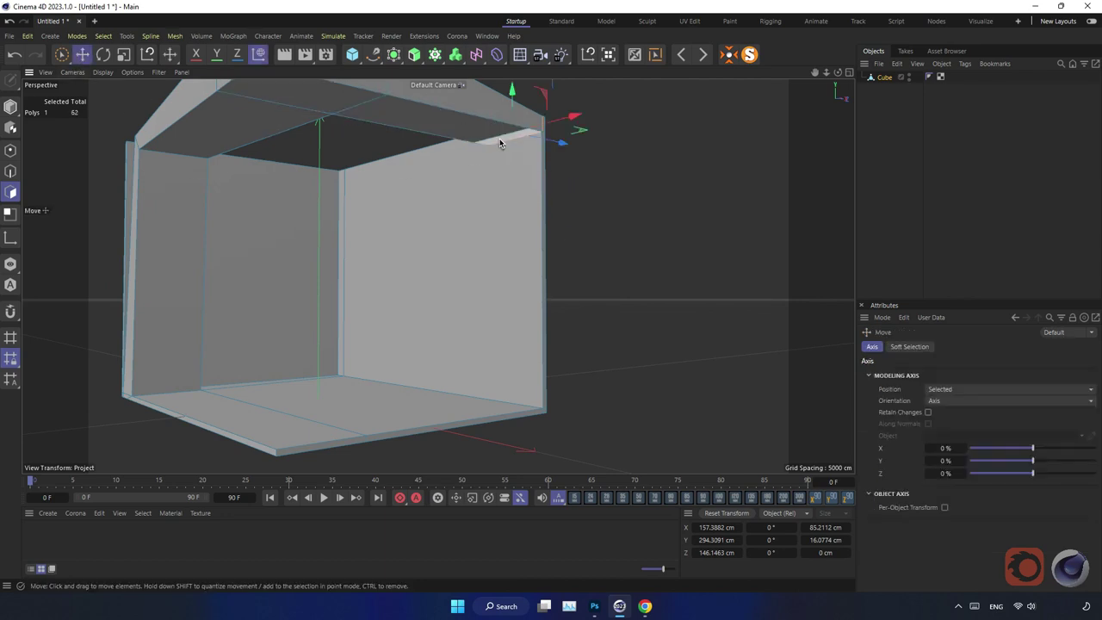
{"action": "left_click", "coordinate": [515, 134]}
{"action": "left_click_drag", "start_coordinate": [507, 103], "coordinate": [505, 367], "text": "ctrl"}
Scale the new face to about 146% in world axes and move it about 19 cm left
{"action": "key", "text": "t"}
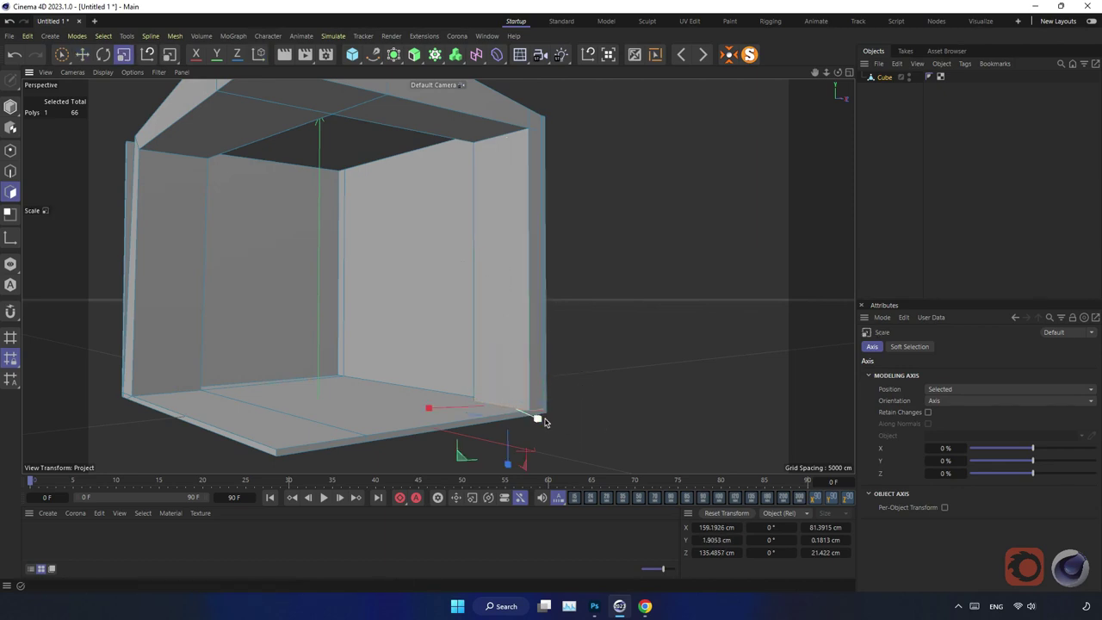
{"action": "key", "text": "w"}
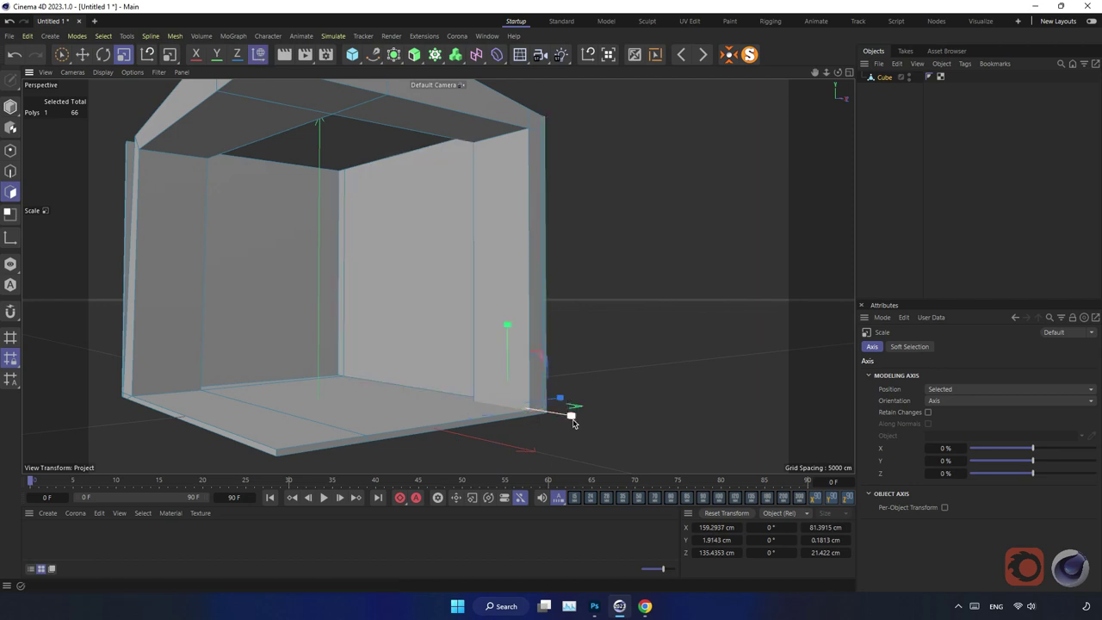
{"action": "left_click_drag", "start_coordinate": [572, 422], "coordinate": [605, 421]}
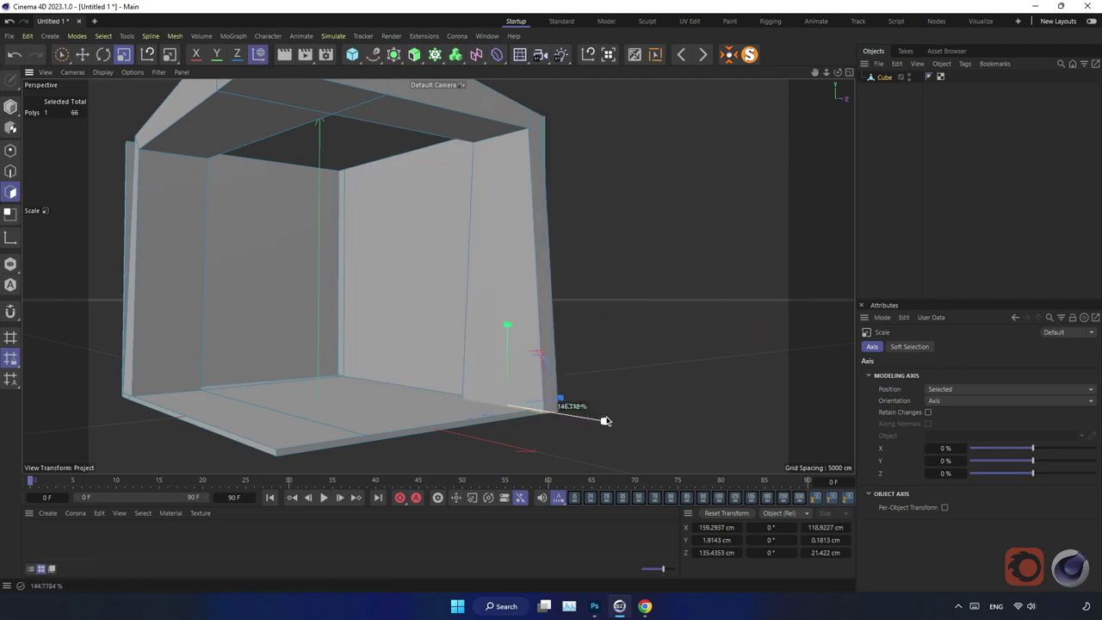
{"action": "scroll", "coordinate": [516, 373], "scroll_direction": "up", "scroll_amount": 5}
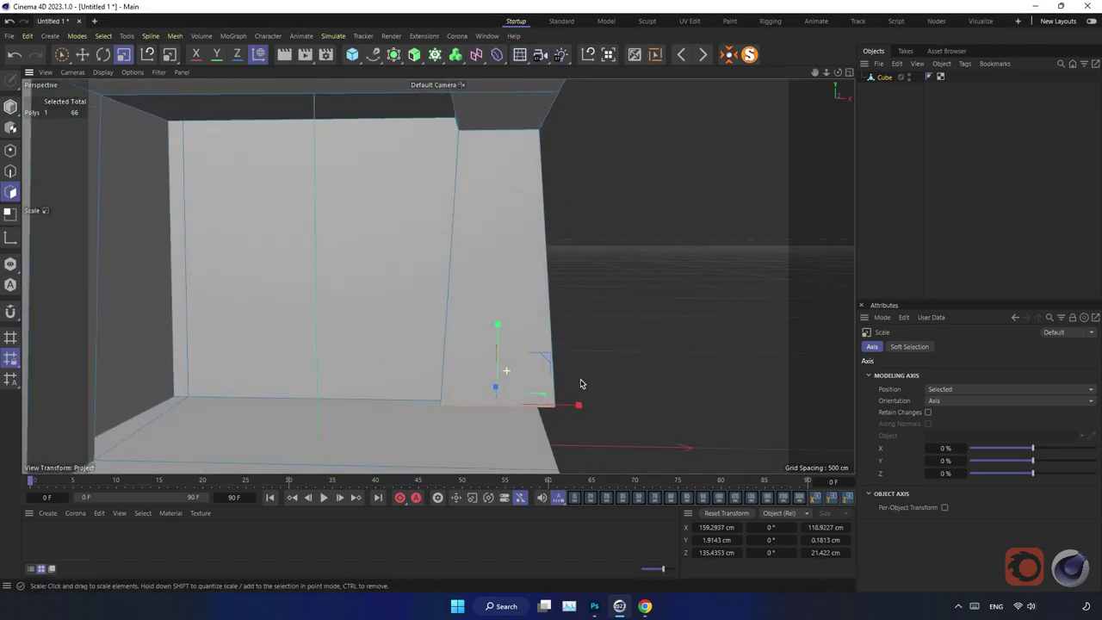
{"action": "key", "text": "e"}
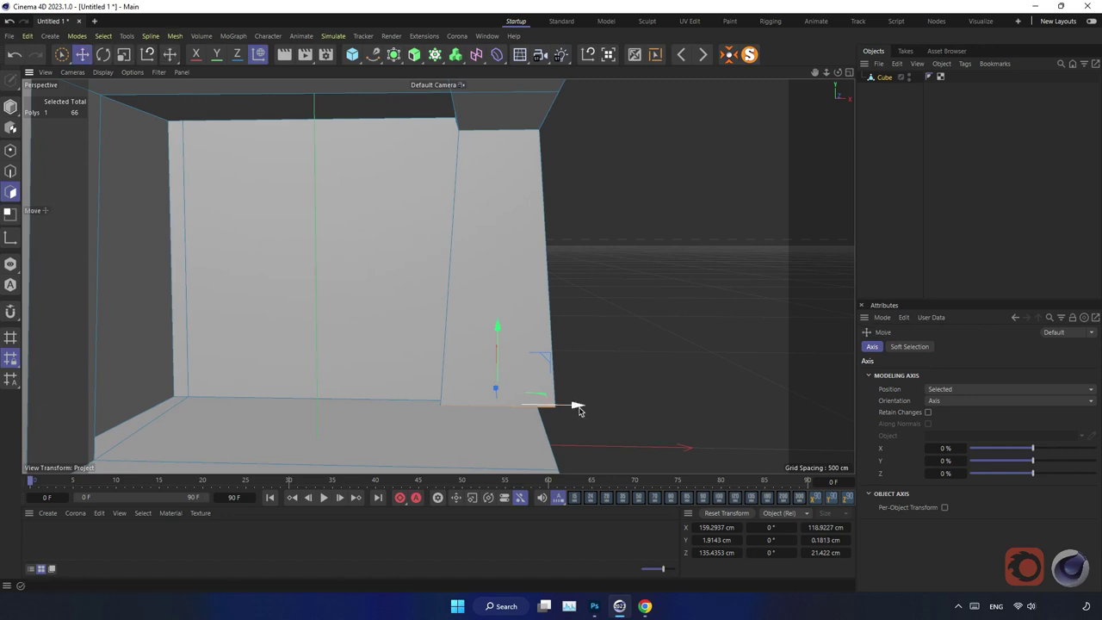
{"action": "left_click_drag", "start_coordinate": [573, 406], "coordinate": [555, 413]}
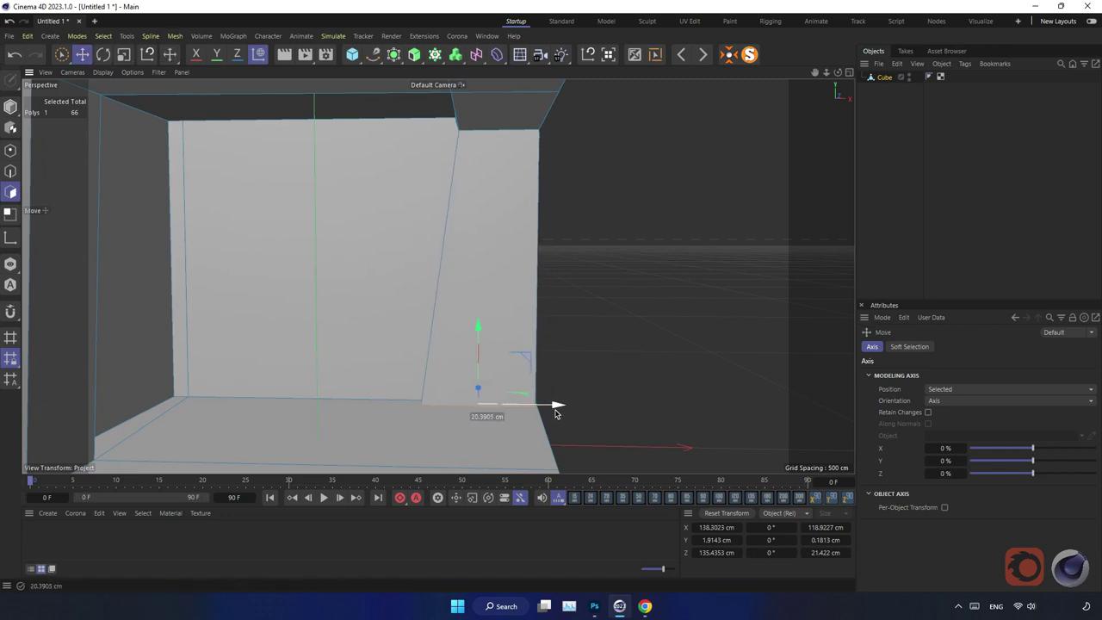
{"action": "left_click_drag", "start_coordinate": [556, 413], "coordinate": [435, 376]}
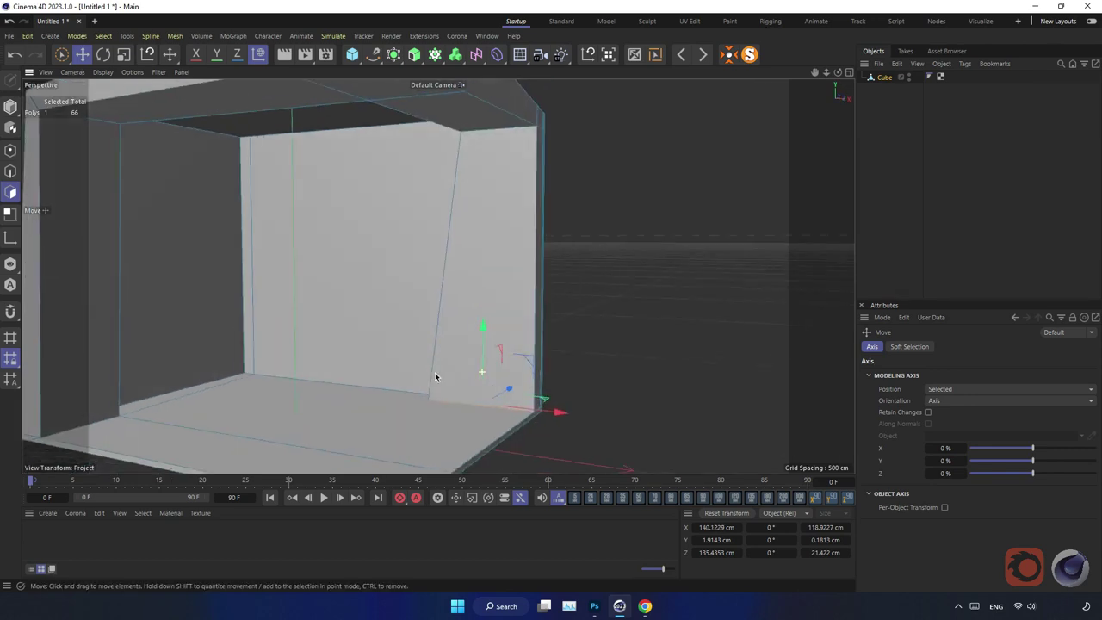
{"action": "scroll", "coordinate": [411, 372], "scroll_direction": "down", "scroll_amount": 3}
{"action": "scroll", "coordinate": [412, 372], "scroll_direction": "down", "scroll_amount": 3}
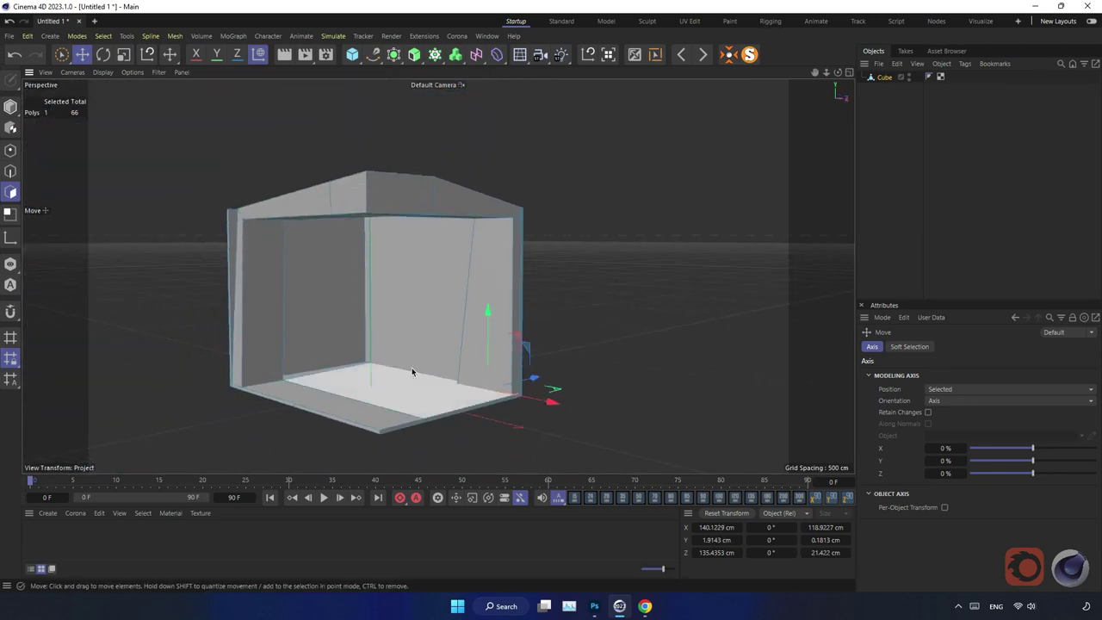
{"action": "mouse_move", "coordinate": [423, 246]}
{"action": "left_mouse_down", "text": "alt"}
{"action": "mouse_move", "coordinate": [457, 204]}
{"action": "mouse_move", "coordinate": [437, 236]}
{"action": "mouse_move", "coordinate": [519, 246]}
{"action": "mouse_move", "coordinate": [426, 273]}
{"action": "mouse_move", "coordinate": [448, 310]}
{"action": "mouse_move", "coordinate": [451, 289]}
{"action": "left_mouse_up", "text": "alt"}
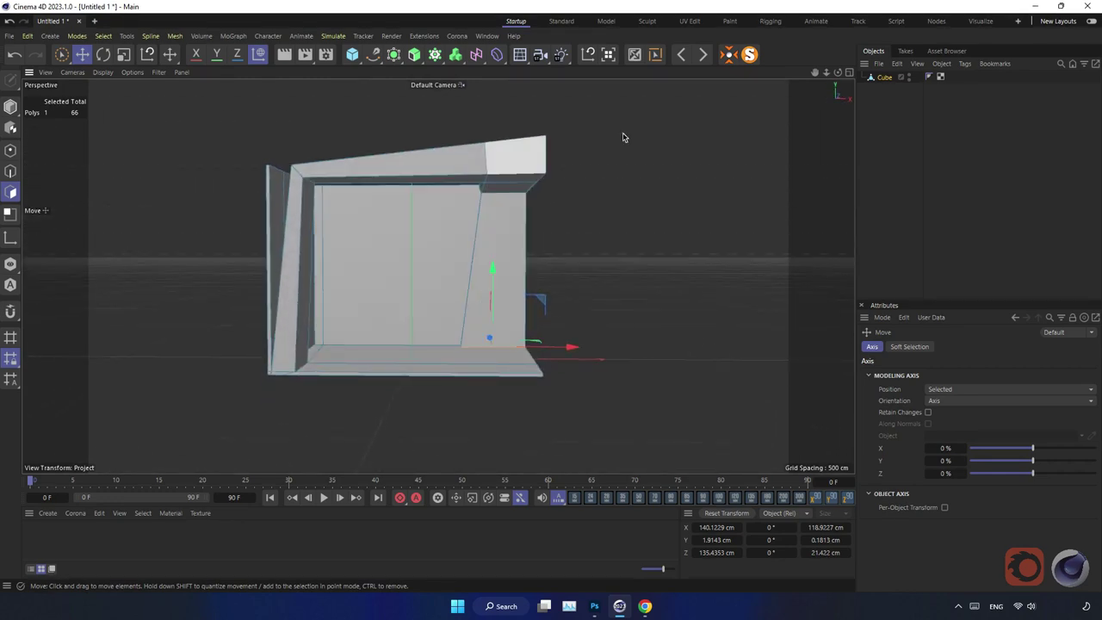
Maximise the Front view over the back wall and ready the Spline Pen in Model mode
{"action": "left_click", "coordinate": [849, 72]}
{"action": "left_click", "coordinate": [849, 277]}
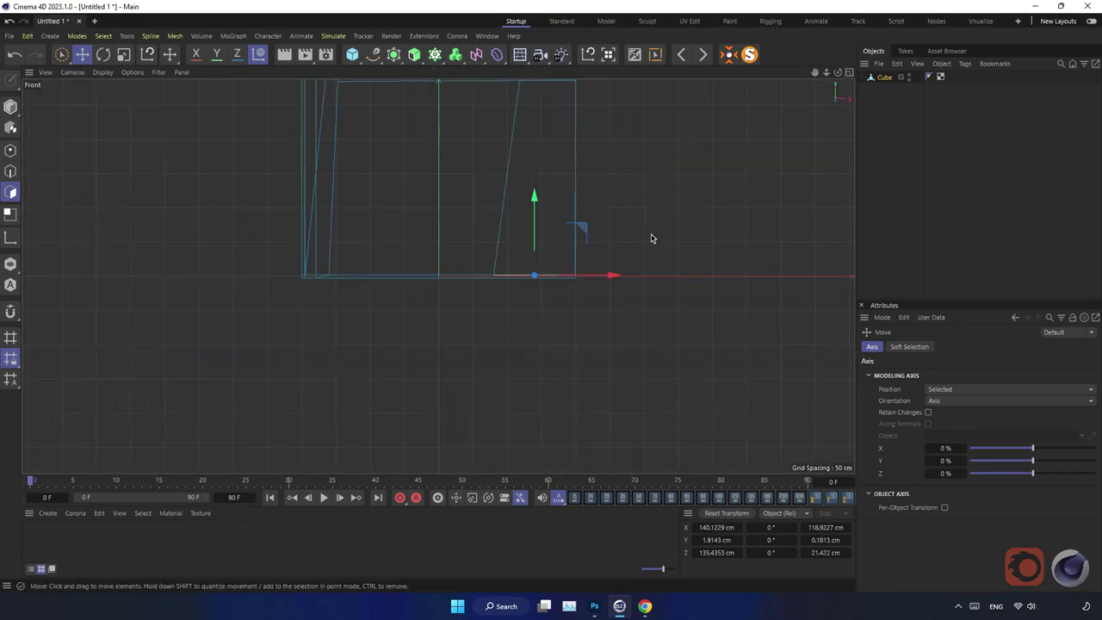
{"action": "scroll", "coordinate": [627, 317], "scroll_direction": "up", "scroll_amount": 3}
{"action": "scroll", "coordinate": [591, 234], "scroll_direction": "down", "scroll_amount": 2}
{"action": "middle_click_drag", "start_coordinate": [519, 272], "coordinate": [524, 255], "text": "alt"}
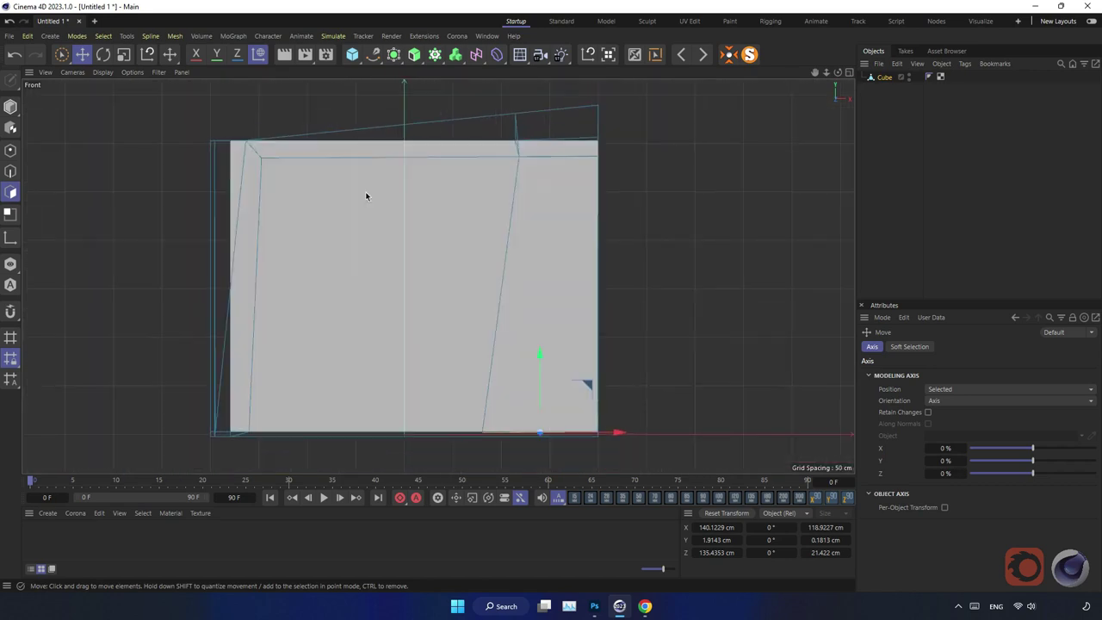
{"action": "left_click", "coordinate": [372, 55]}
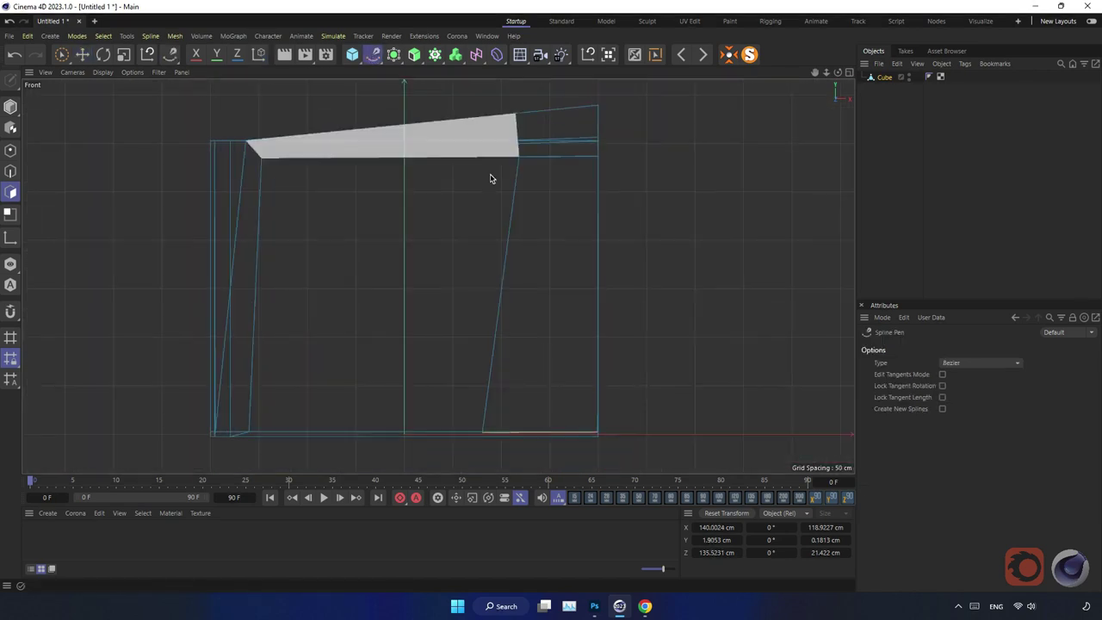
{"action": "left_click", "coordinate": [12, 107]}
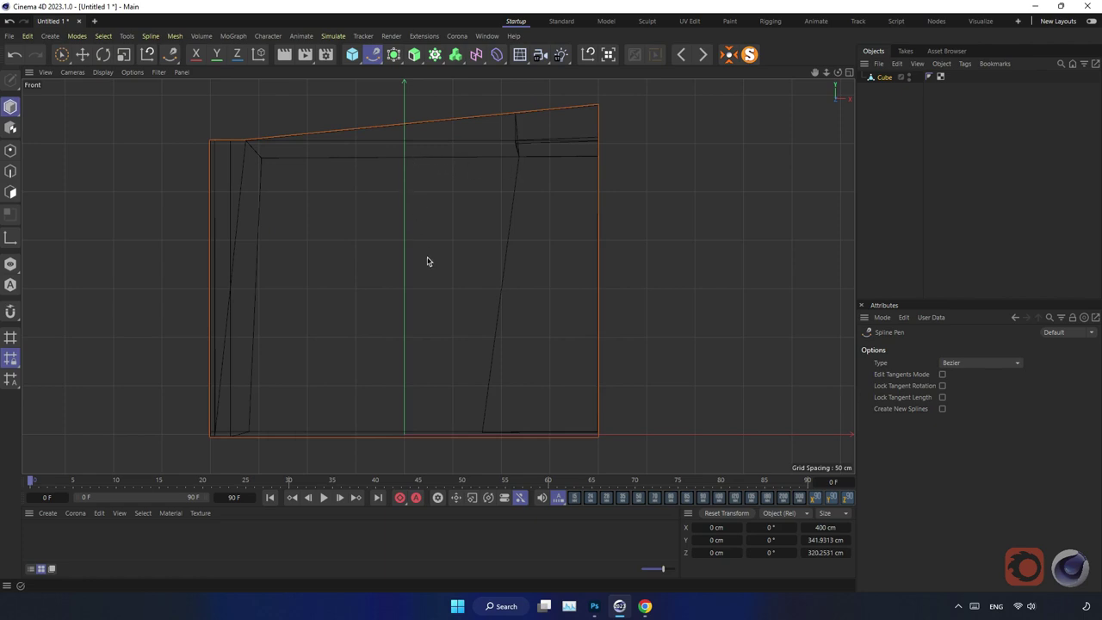
Draw the first closed curved Bezier outline across the back wall
{"action": "left_click", "coordinate": [406, 158]}
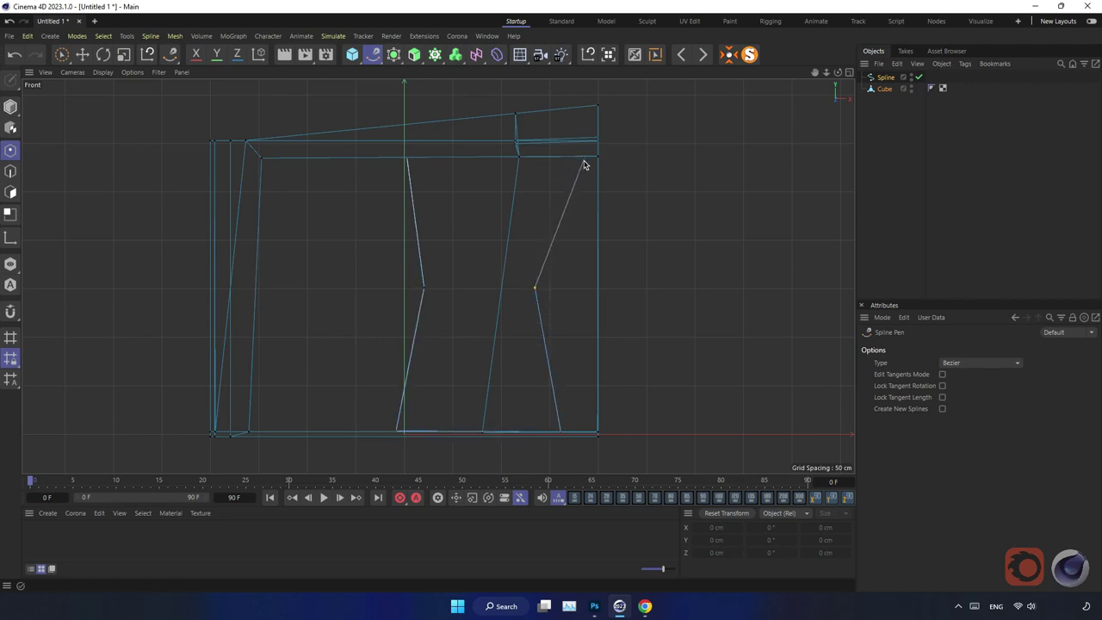
{"action": "left_click", "coordinate": [430, 178]}
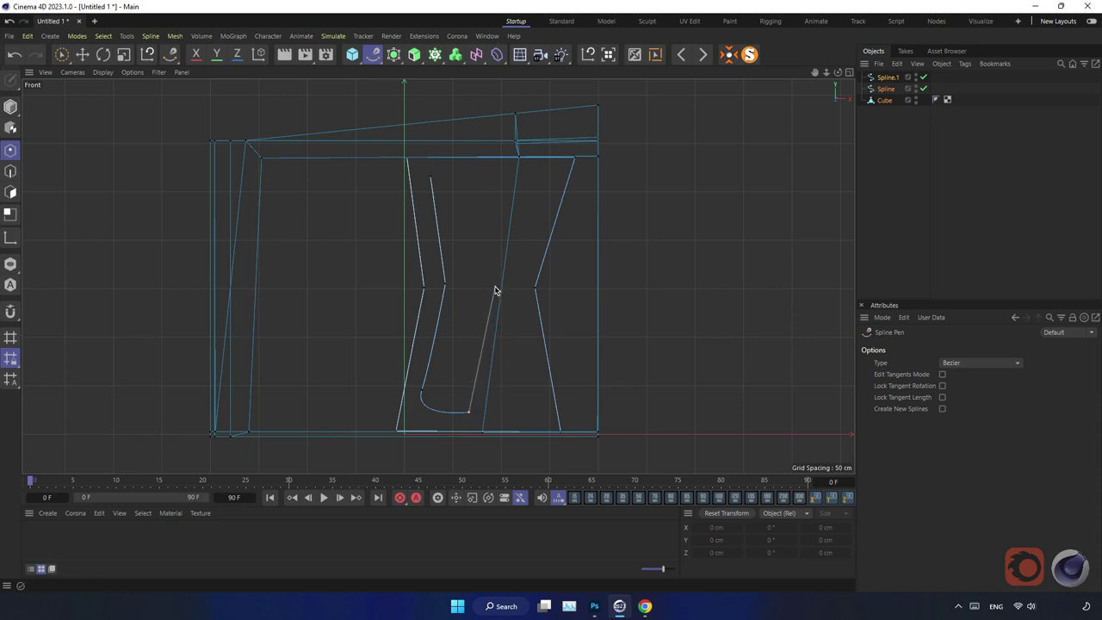
{"action": "mouse_move", "coordinate": [496, 267]}
{"action": "left_mouse_down"}
{"action": "mouse_move", "coordinate": [502, 178]}
{"action": "mouse_move", "coordinate": [470, 186]}
{"action": "left_mouse_up"}
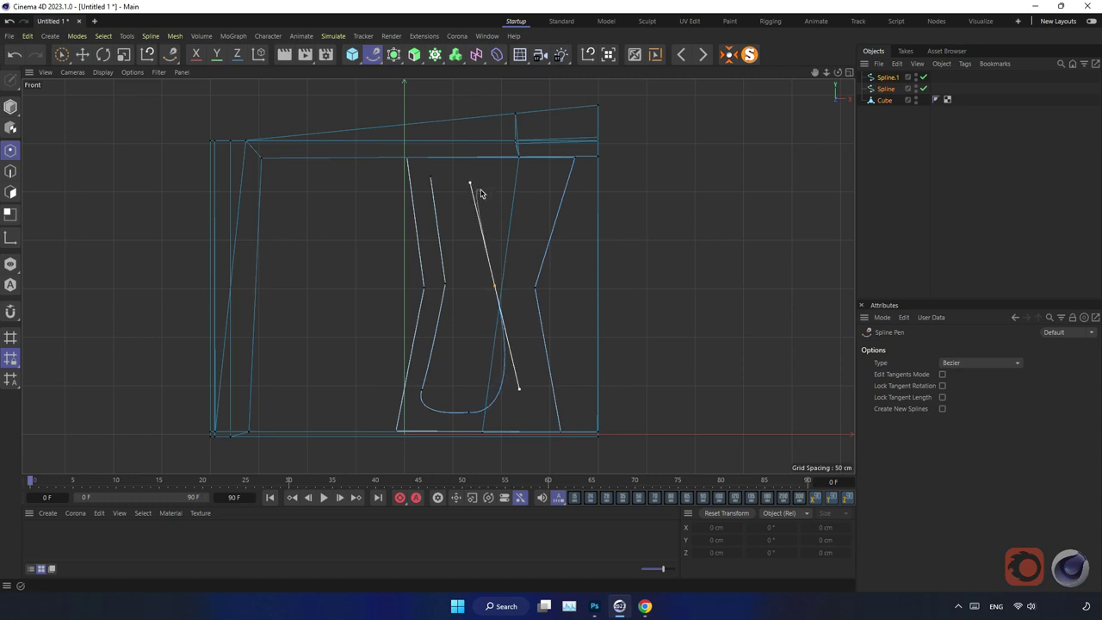
{"action": "left_click", "coordinate": [432, 177]}
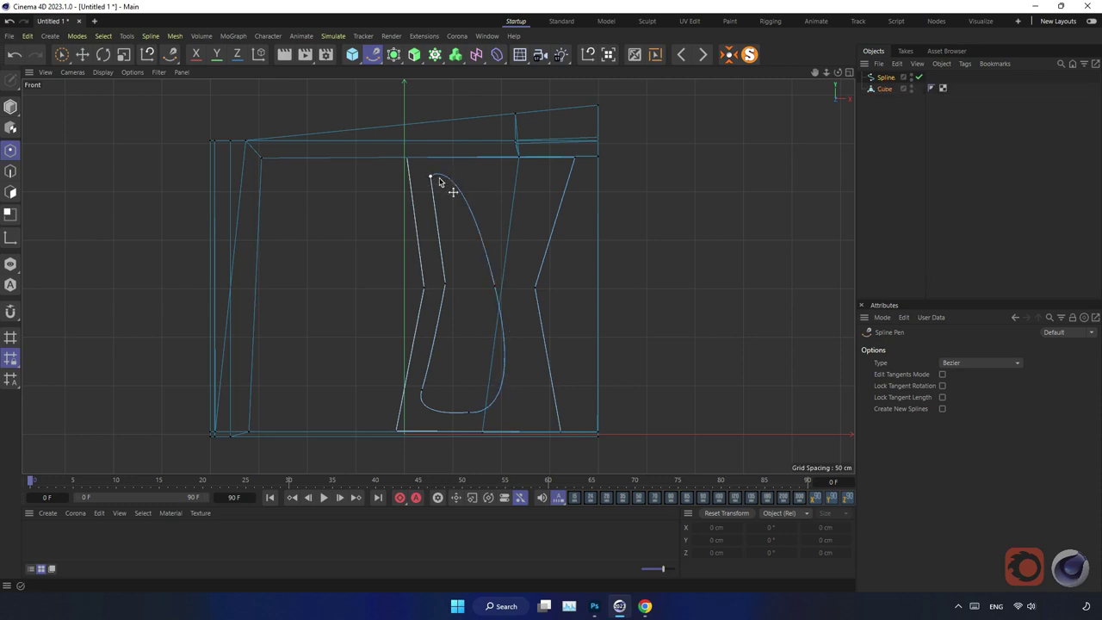
Draw a second closed curved outline in the same Spline object, then return to Perspective view
{"action": "left_click", "coordinate": [478, 178]}
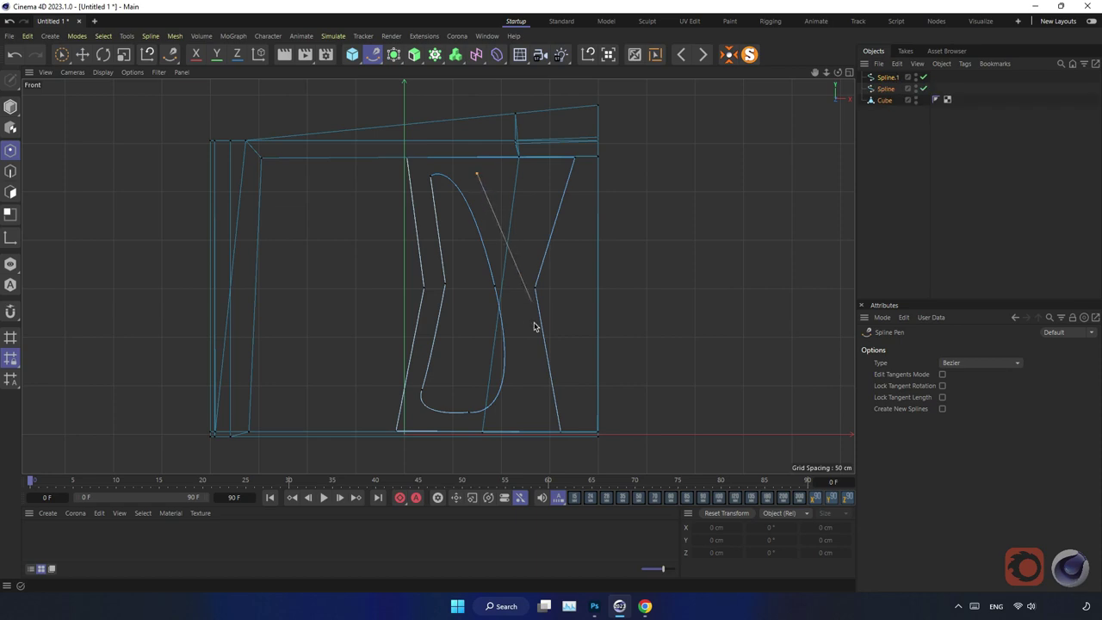
{"action": "left_click_drag", "start_coordinate": [530, 317], "coordinate": [530, 433]}
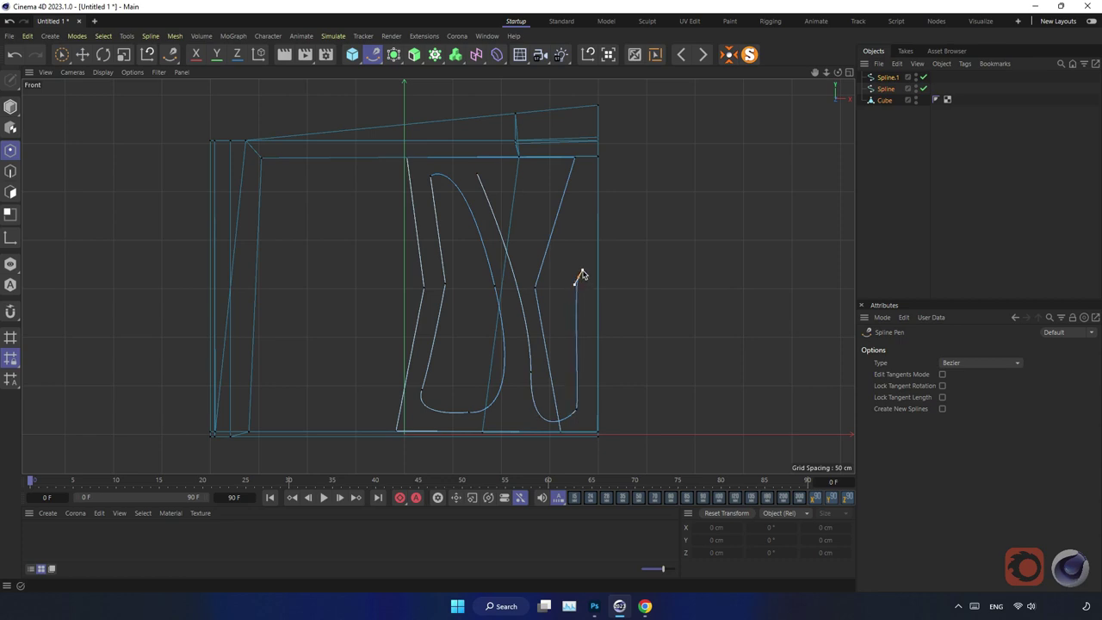
{"action": "left_click_drag", "start_coordinate": [581, 273], "coordinate": [588, 269]}
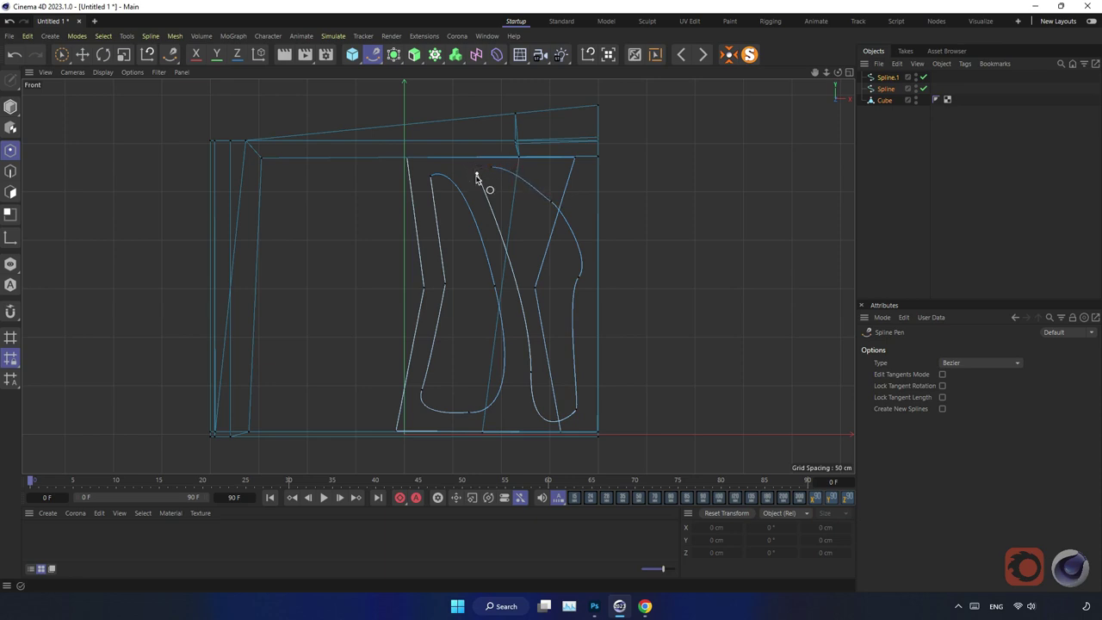
{"action": "left_click", "coordinate": [476, 175]}
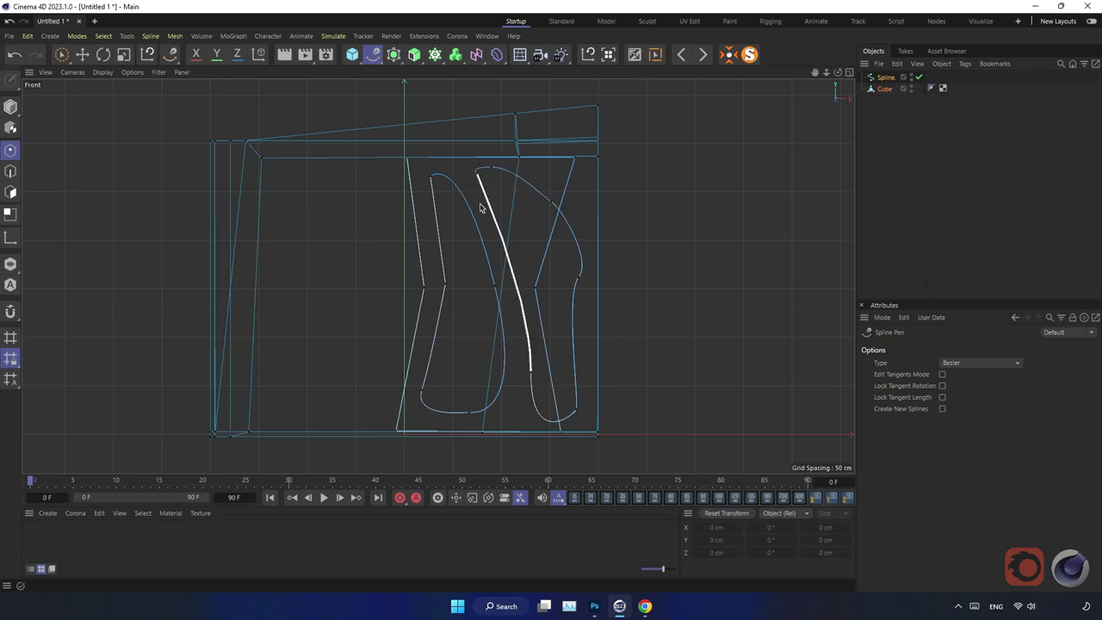
{"action": "left_click", "coordinate": [889, 81]}
{"action": "key", "text": "F1"}
Reshape the second outline's lower points, moving the bottom-right point about 46 cm left
{"action": "mouse_move", "coordinate": [504, 266]}
{"action": "left_mouse_down", "text": "alt"}
{"action": "mouse_move", "coordinate": [583, 264]}
{"action": "mouse_move", "coordinate": [568, 248]}
{"action": "left_mouse_up", "text": "alt"}
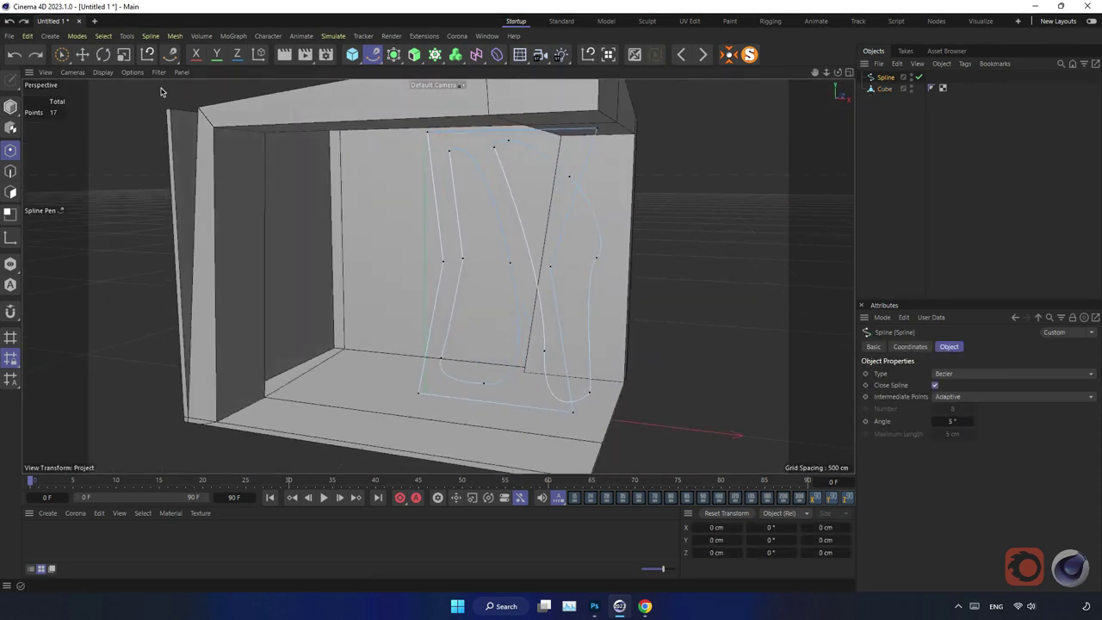
{"action": "left_click", "coordinate": [82, 54]}
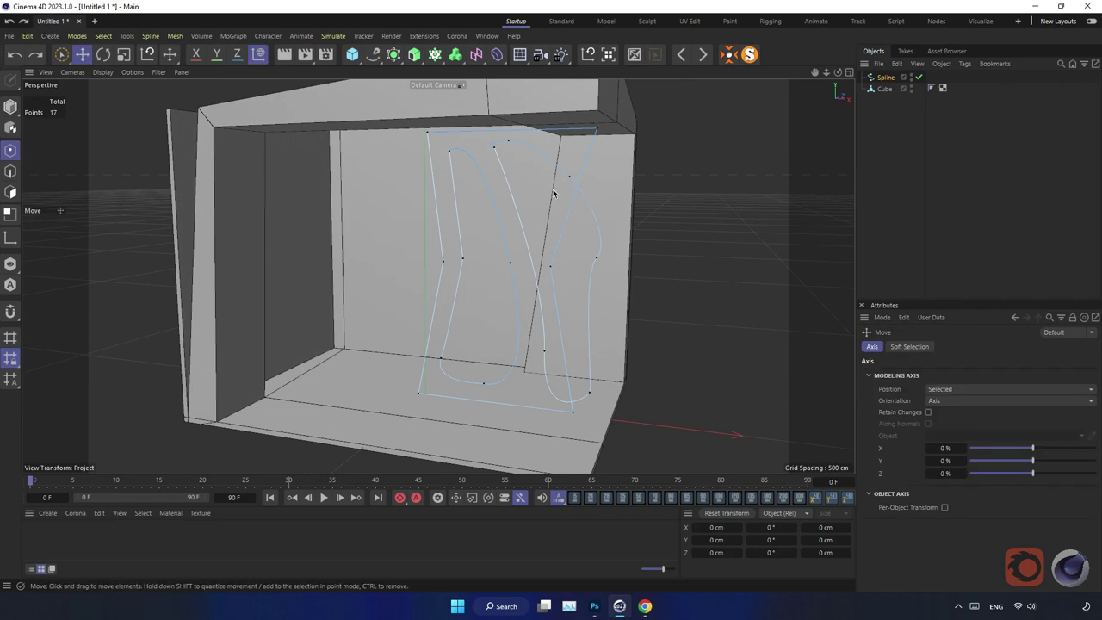
{"action": "left_click", "coordinate": [543, 355]}
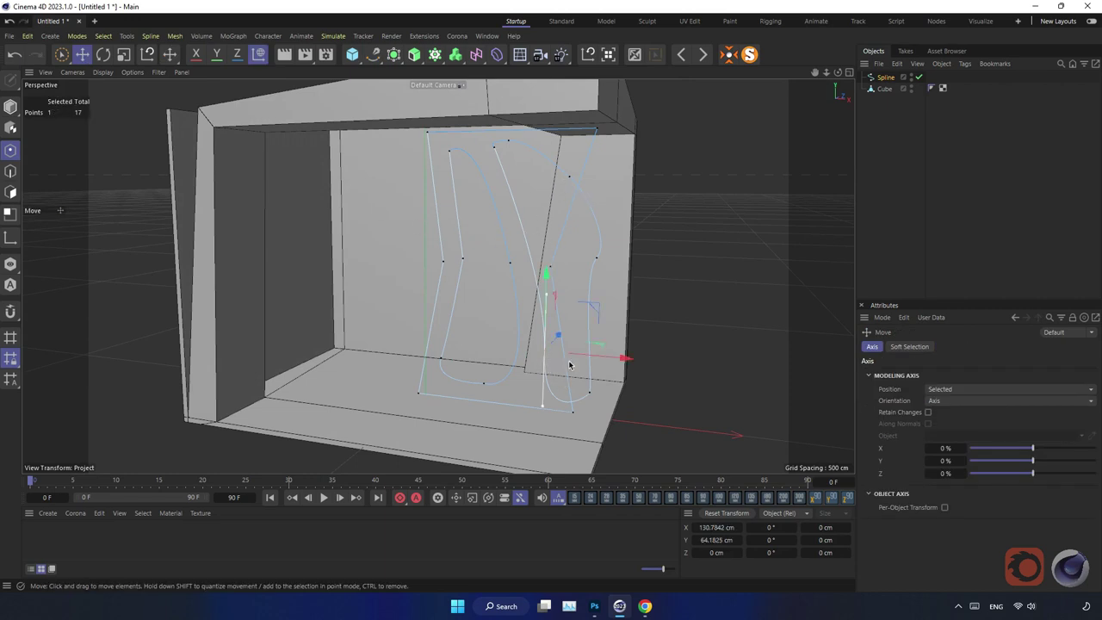
{"action": "left_click_drag", "start_coordinate": [574, 364], "coordinate": [592, 366]}
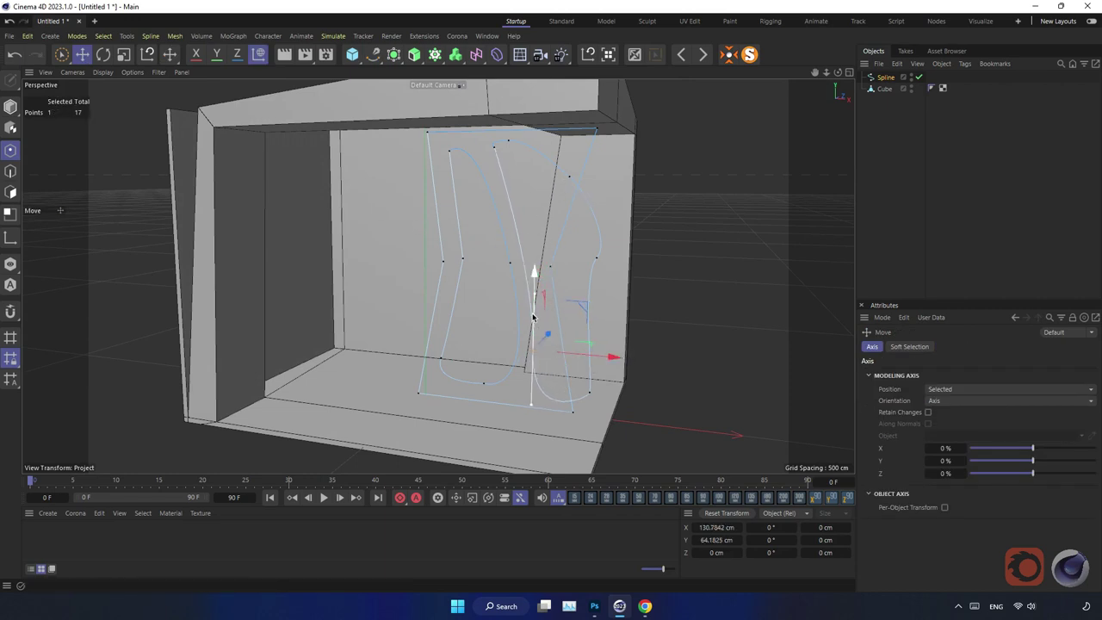
{"action": "left_click_drag", "start_coordinate": [536, 297], "coordinate": [537, 343]}
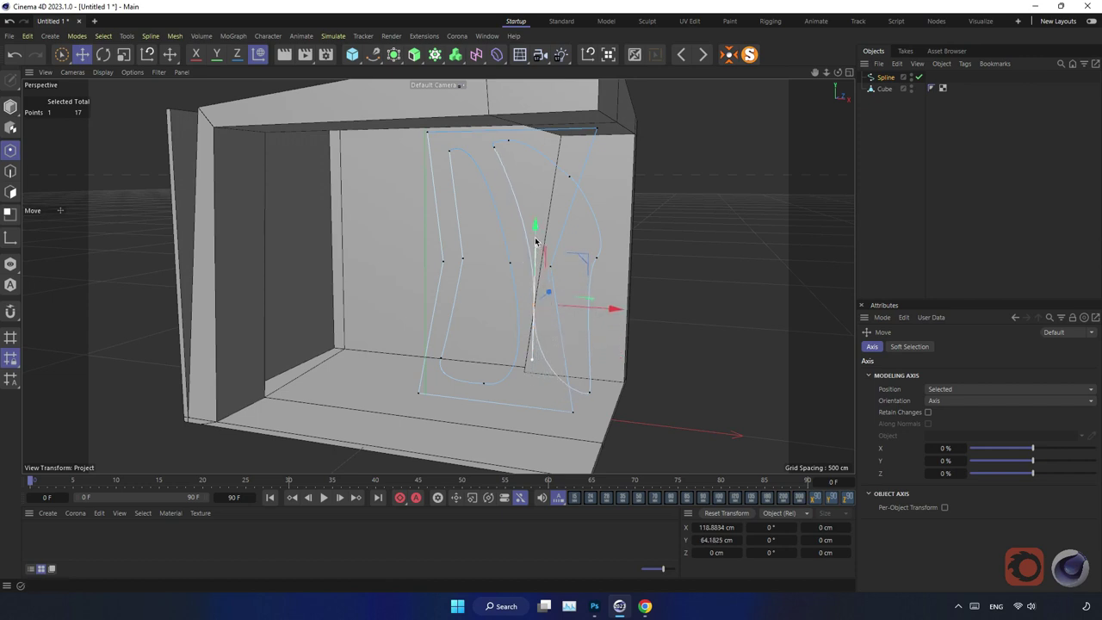
{"action": "left_click_drag", "start_coordinate": [536, 358], "coordinate": [540, 357]}
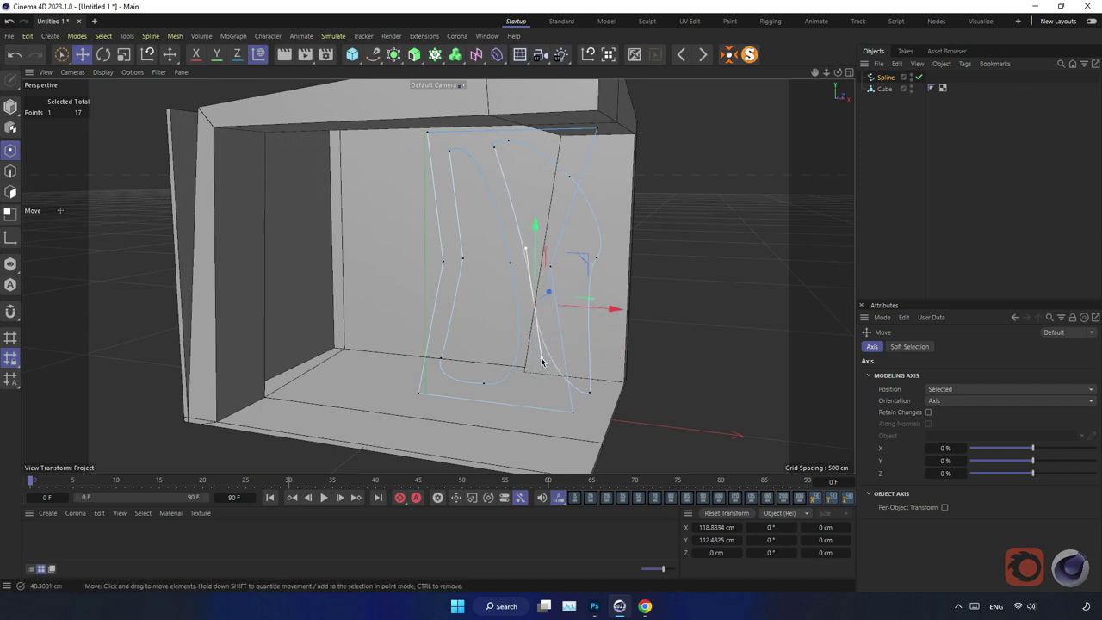
{"action": "left_click", "coordinate": [588, 392]}
{"action": "left_click_drag", "start_coordinate": [647, 395], "coordinate": [600, 388]}
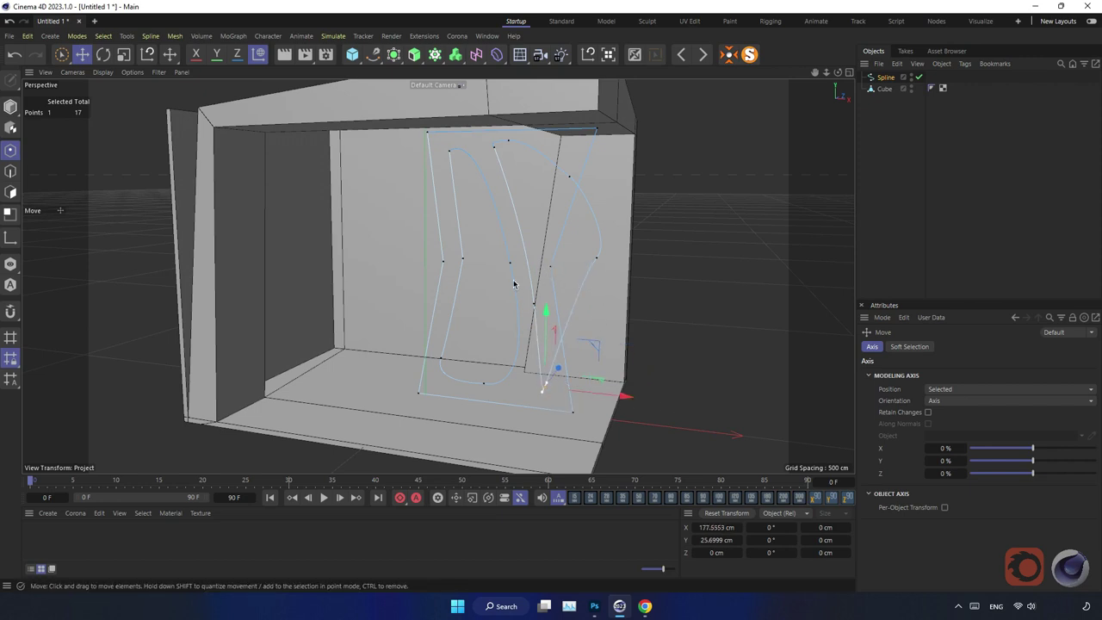
{"action": "scroll", "coordinate": [515, 281], "scroll_direction": "up", "scroll_amount": 3}
{"action": "scroll", "coordinate": [572, 267], "scroll_direction": "up", "scroll_amount": 3}
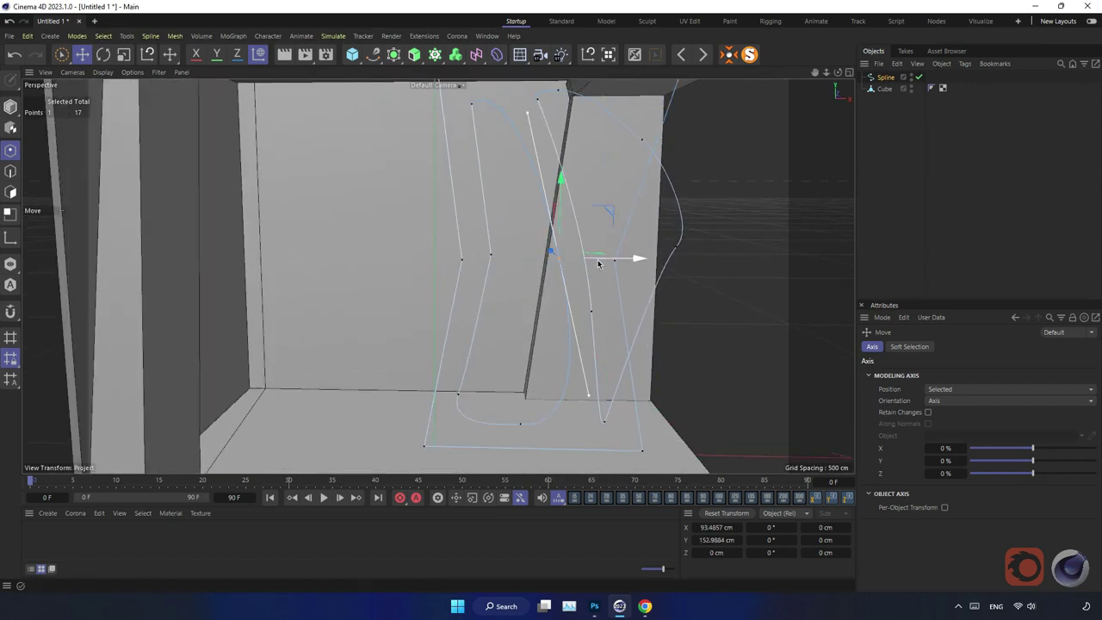
{"action": "left_click_drag", "start_coordinate": [599, 263], "coordinate": [575, 261]}
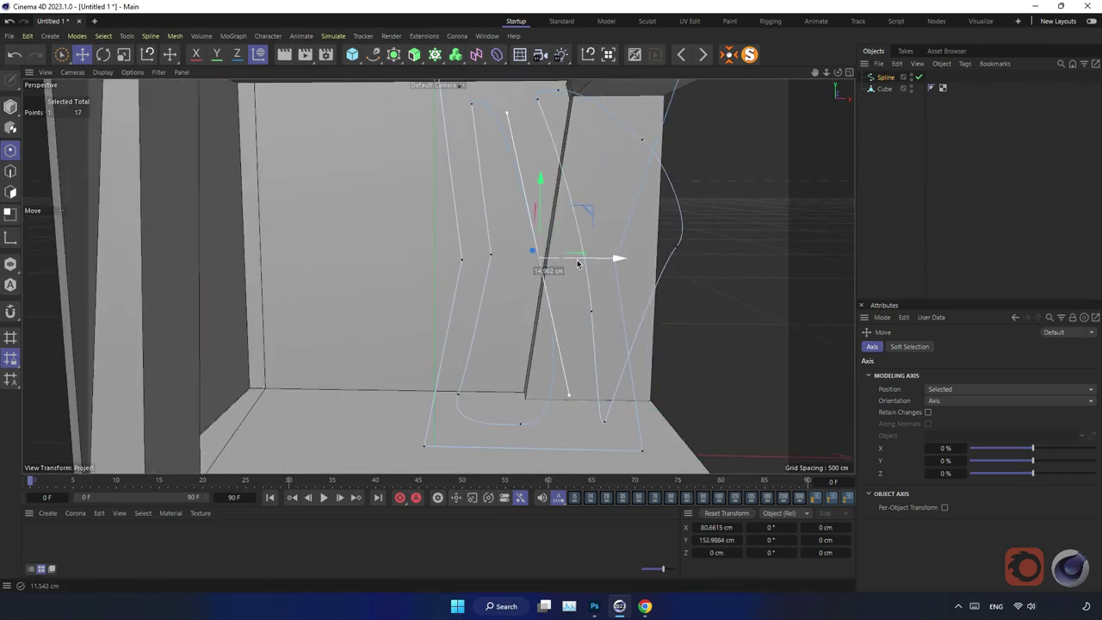
Move the bottom point about 20 cm left and soften the lower curves' tangents
{"action": "left_click", "coordinate": [523, 428]}
{"action": "left_click_drag", "start_coordinate": [586, 424], "coordinate": [549, 428]}
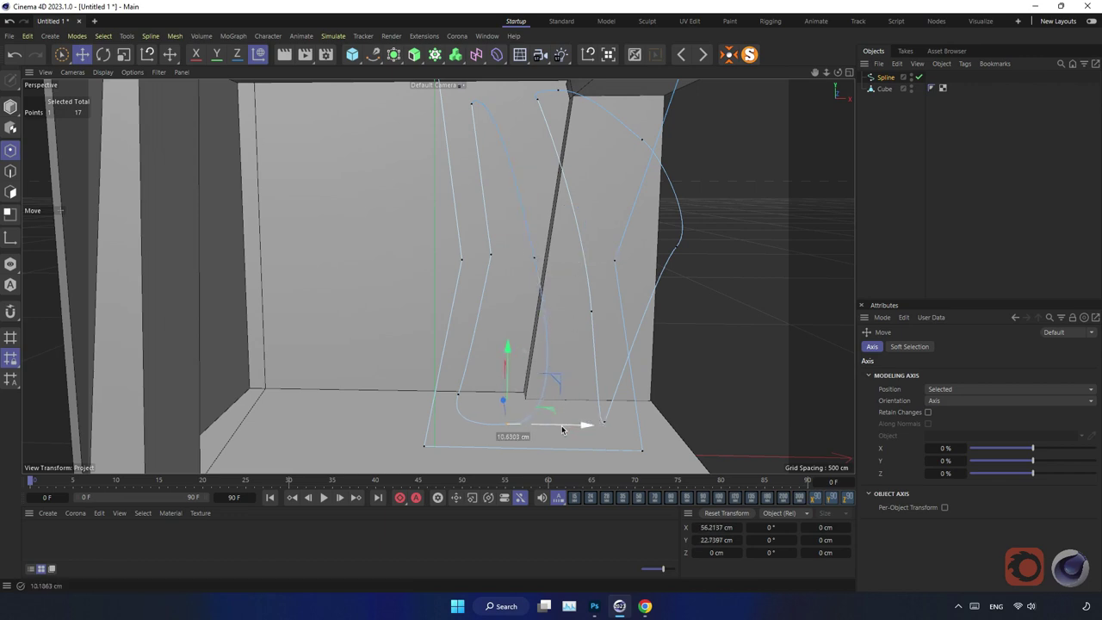
{"action": "left_click", "coordinate": [592, 313]}
{"action": "left_click_drag", "start_coordinate": [635, 313], "coordinate": [607, 312]}
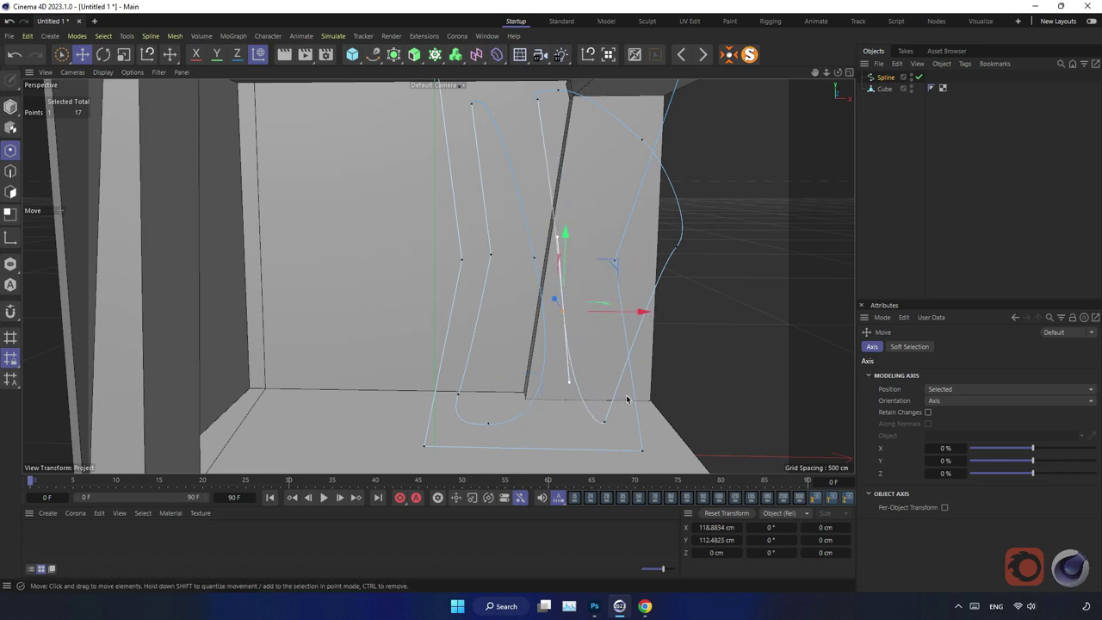
{"action": "left_click", "coordinate": [607, 422]}
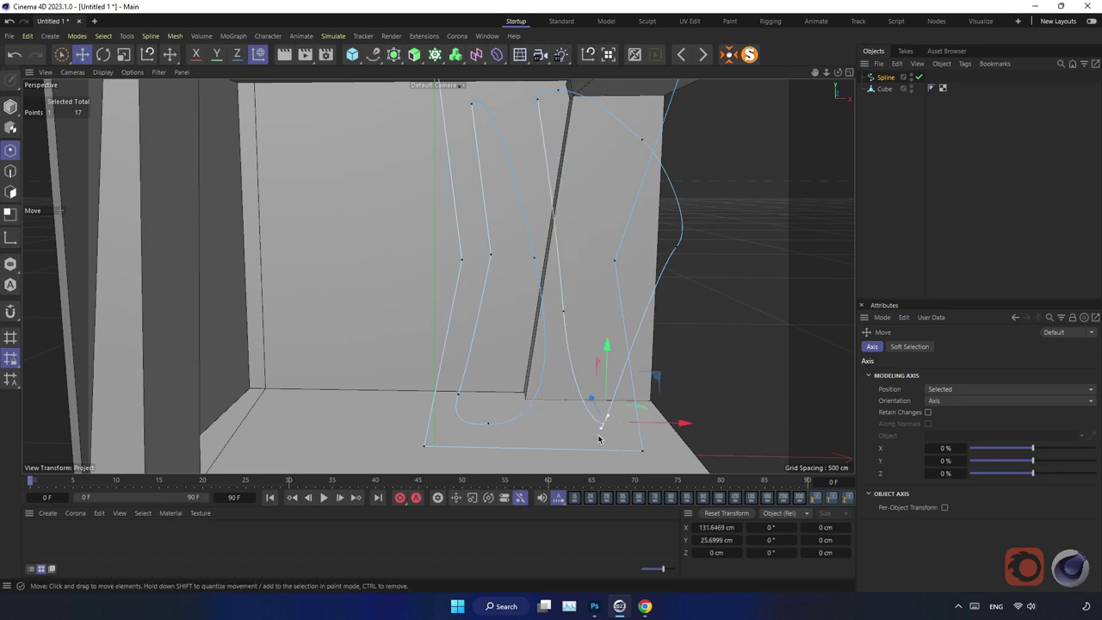
{"action": "left_click_drag", "start_coordinate": [602, 433], "coordinate": [640, 429]}
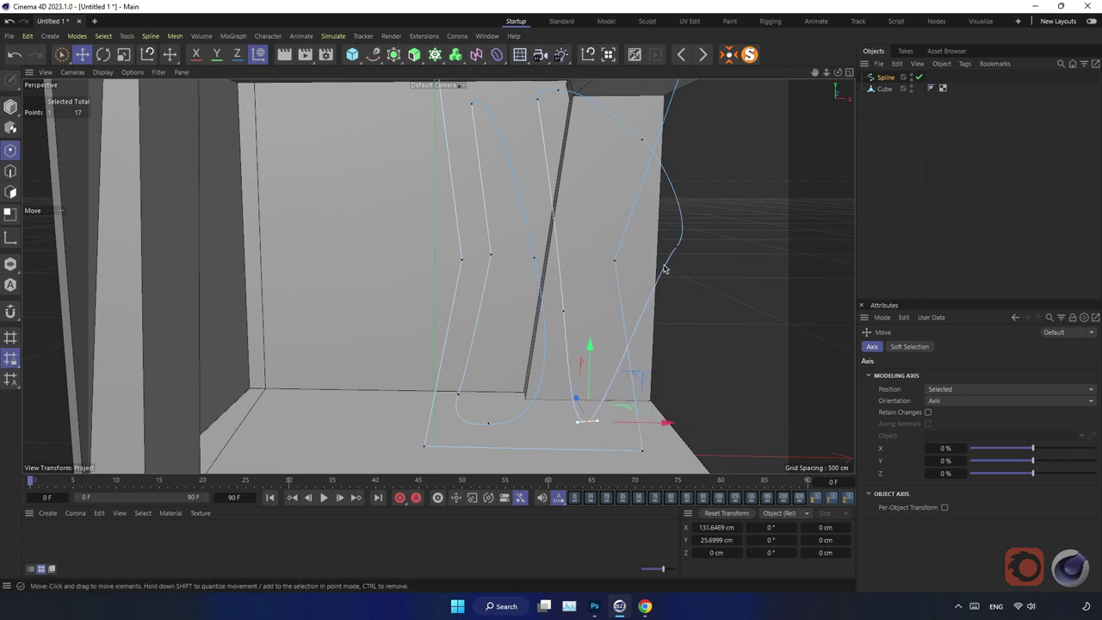
{"action": "left_click_drag", "start_coordinate": [676, 249], "coordinate": [636, 250]}
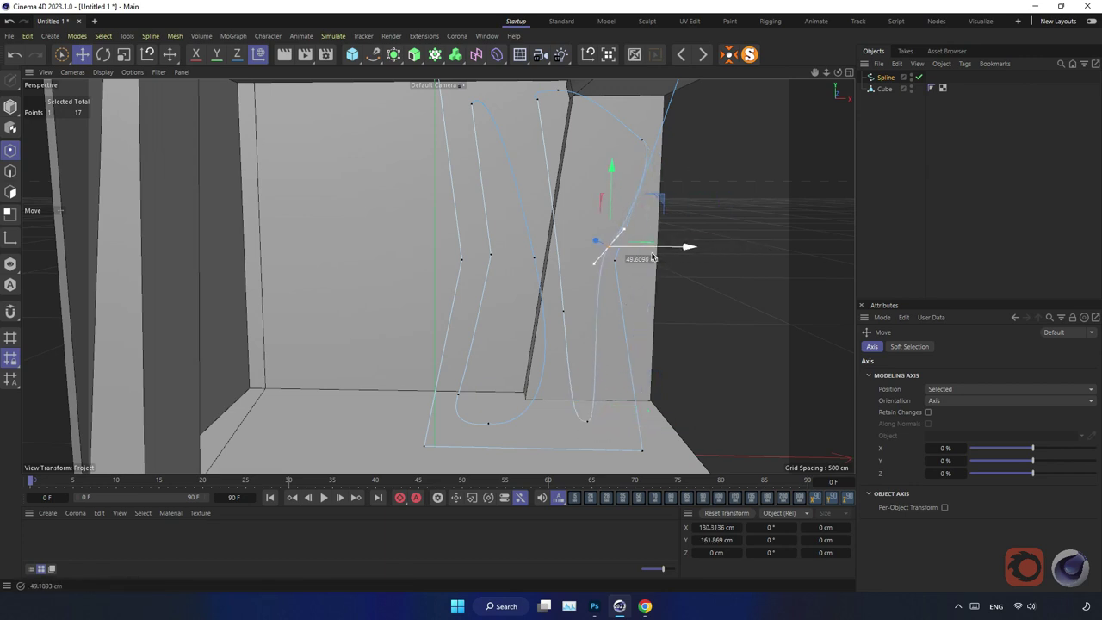
{"action": "left_click_drag", "start_coordinate": [596, 269], "coordinate": [602, 267]}
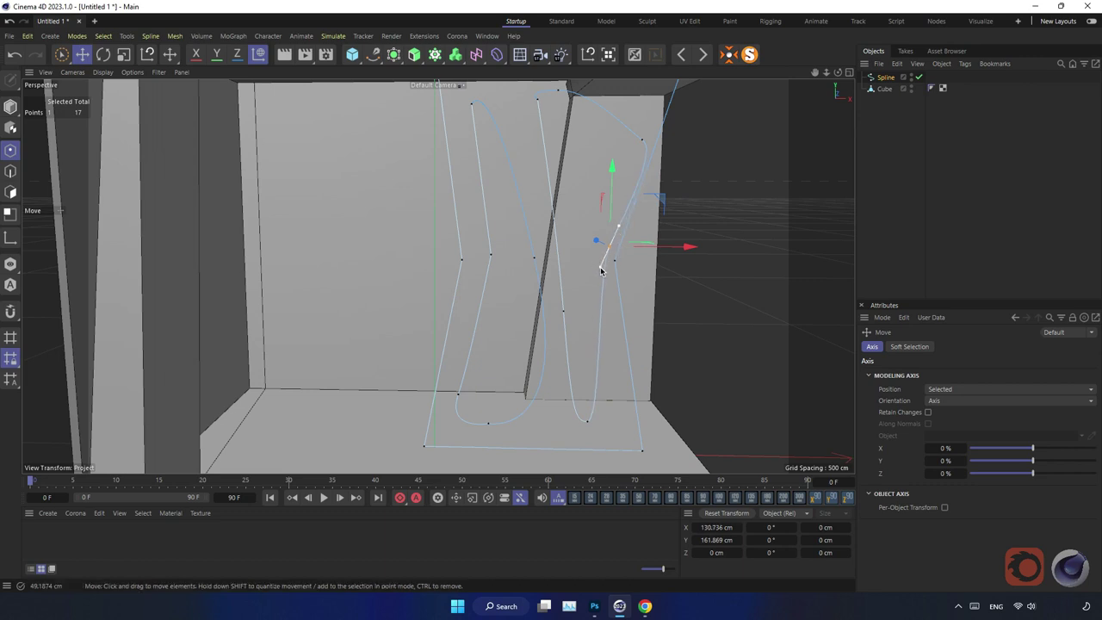
Swing the top-right tangent and nudge the top point slightly left
{"action": "left_click", "coordinate": [640, 143]}
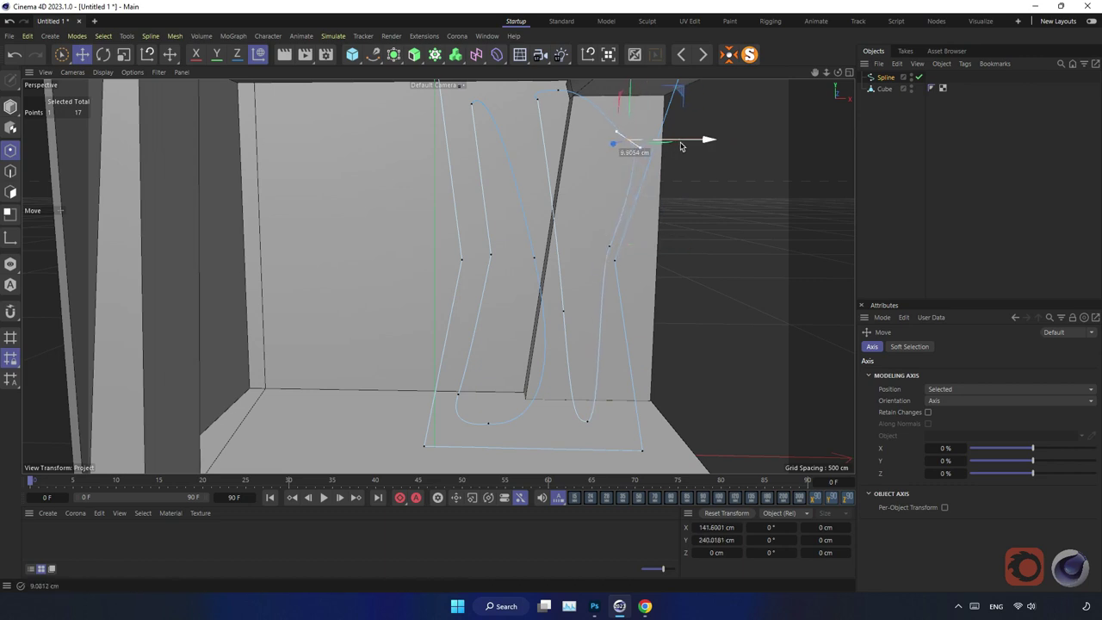
{"action": "left_click_drag", "start_coordinate": [637, 151], "coordinate": [499, 247]}
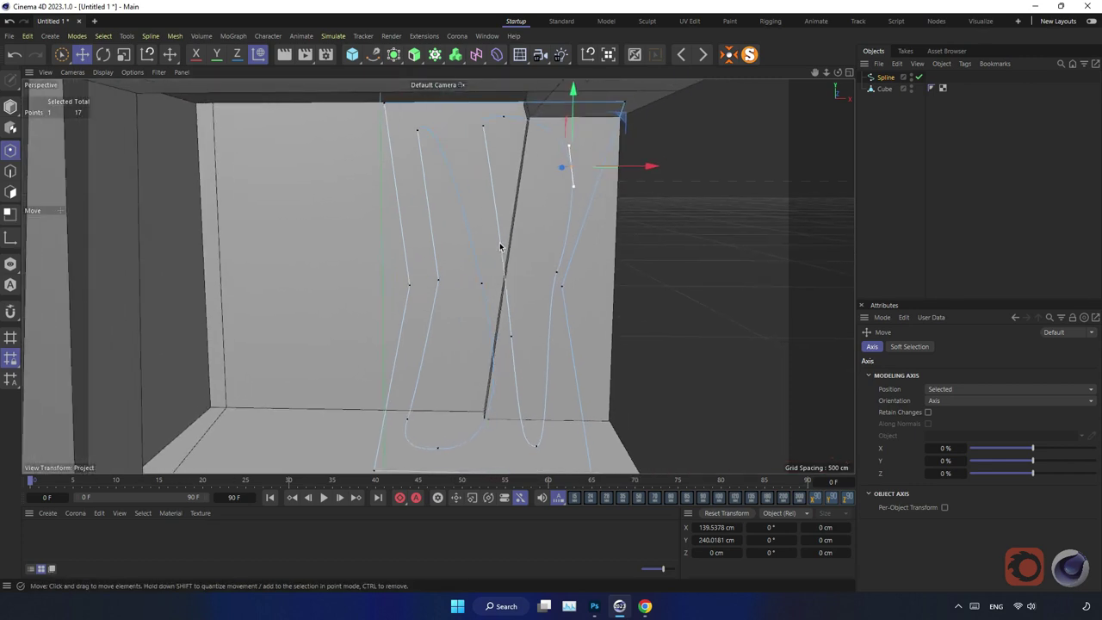
{"action": "left_click", "coordinate": [484, 131]}
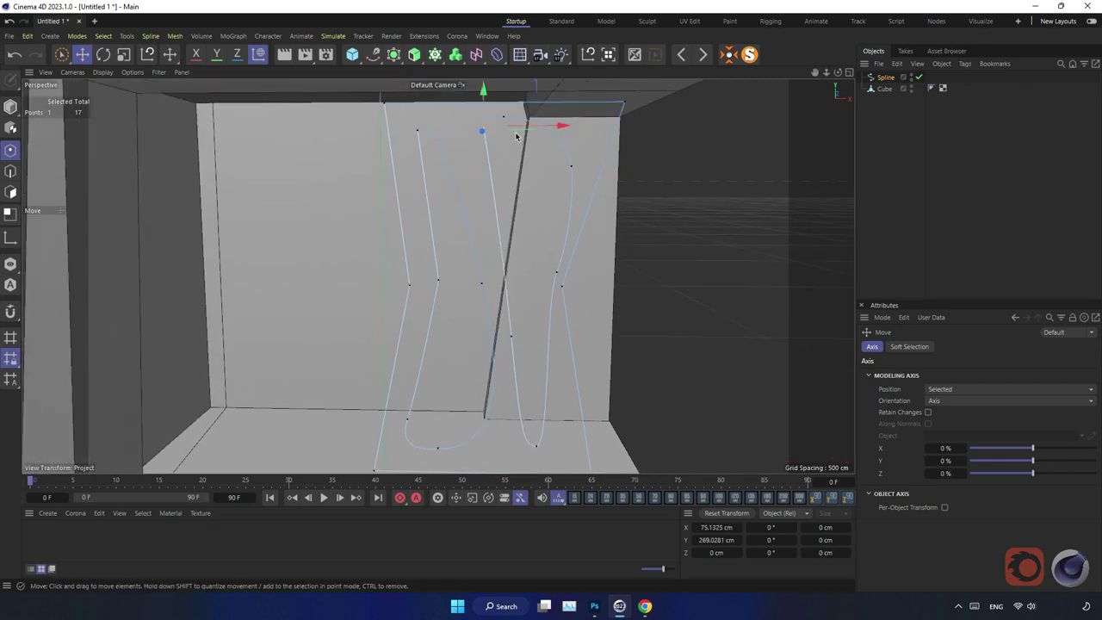
{"action": "left_click_drag", "start_coordinate": [526, 129], "coordinate": [519, 130]}
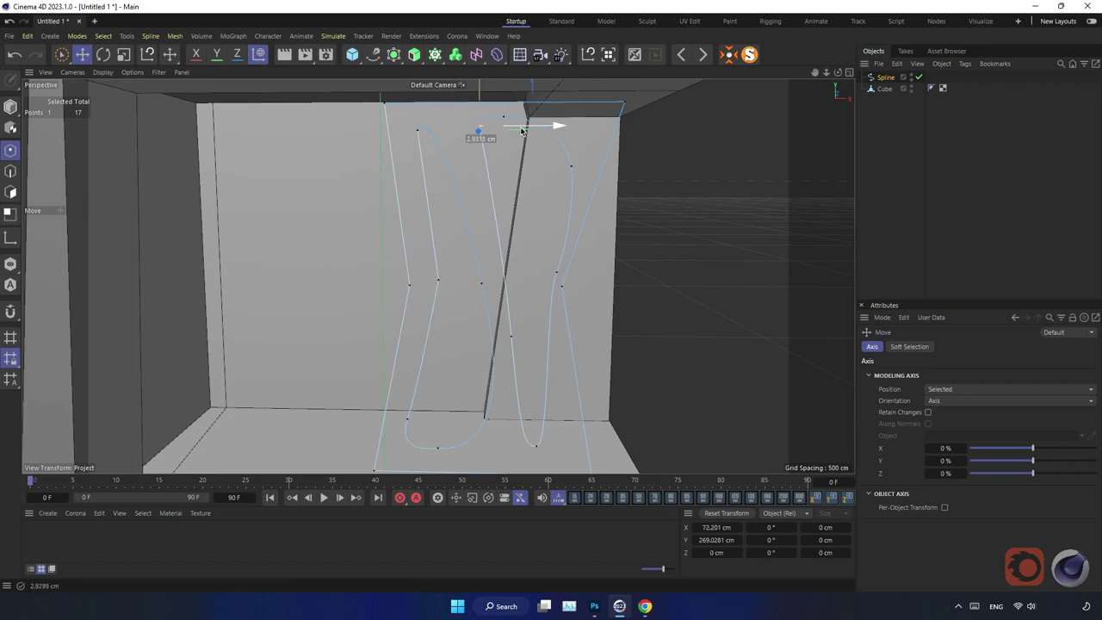
{"action": "mouse_move", "coordinate": [506, 255]}
{"action": "left_mouse_down", "text": "alt"}
{"action": "mouse_move", "coordinate": [439, 275]}
{"action": "mouse_move", "coordinate": [499, 258]}
{"action": "mouse_move", "coordinate": [482, 249]}
{"action": "left_mouse_up", "text": "alt"}
Nest the Spline under an Extrude and set its Offset to 15 cm
{"action": "left_click", "coordinate": [885, 78]}
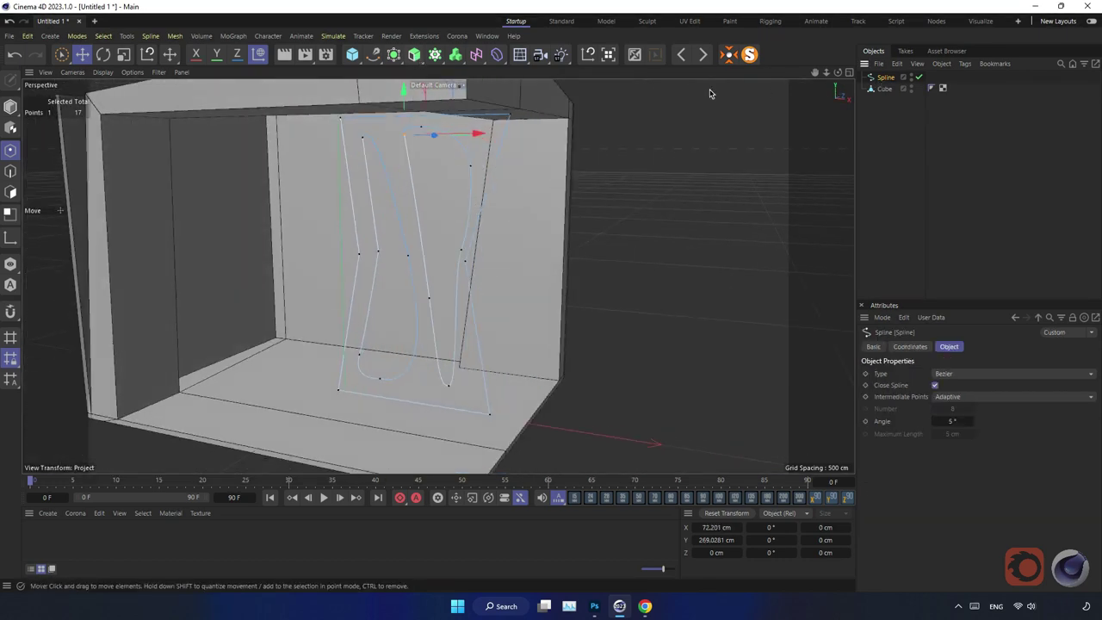
{"action": "left_click", "coordinate": [435, 56], "text": "alt"}
{"action": "mouse_move", "coordinate": [478, 241]}
{"action": "left_mouse_down", "text": "alt"}
{"action": "mouse_move", "coordinate": [450, 227]}
{"action": "mouse_move", "coordinate": [485, 229]}
{"action": "mouse_move", "coordinate": [421, 235]}
{"action": "mouse_move", "coordinate": [544, 222]}
{"action": "left_mouse_up", "text": "alt"}
{"action": "left_click", "coordinate": [958, 386]}
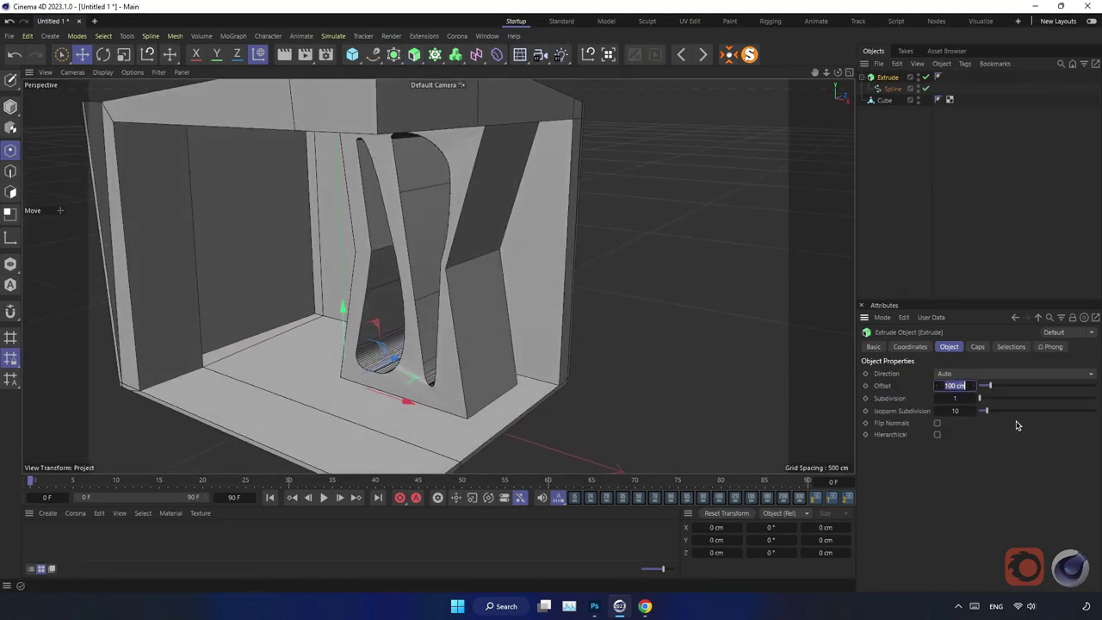
{"action": "type", "text": "15"}
{"action": "key", "text": "Return"}
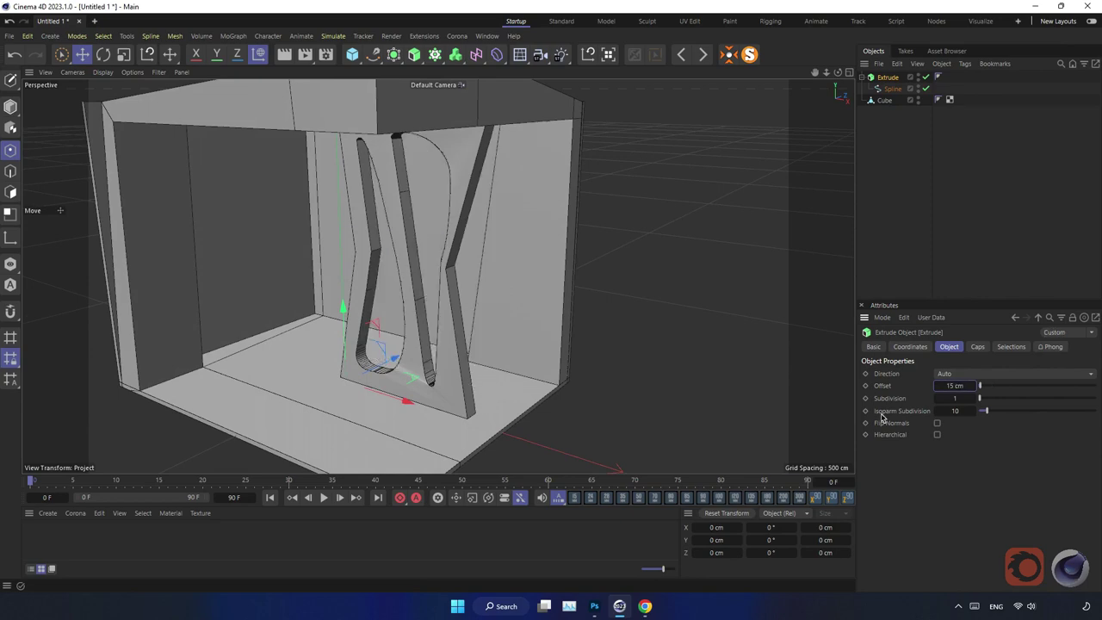
{"action": "mouse_move", "coordinate": [388, 267]}
{"action": "left_mouse_down", "text": "alt"}
{"action": "mouse_move", "coordinate": [350, 275]}
{"action": "mouse_move", "coordinate": [446, 257]}
{"action": "mouse_move", "coordinate": [431, 266]}
{"action": "left_mouse_up", "text": "alt"}
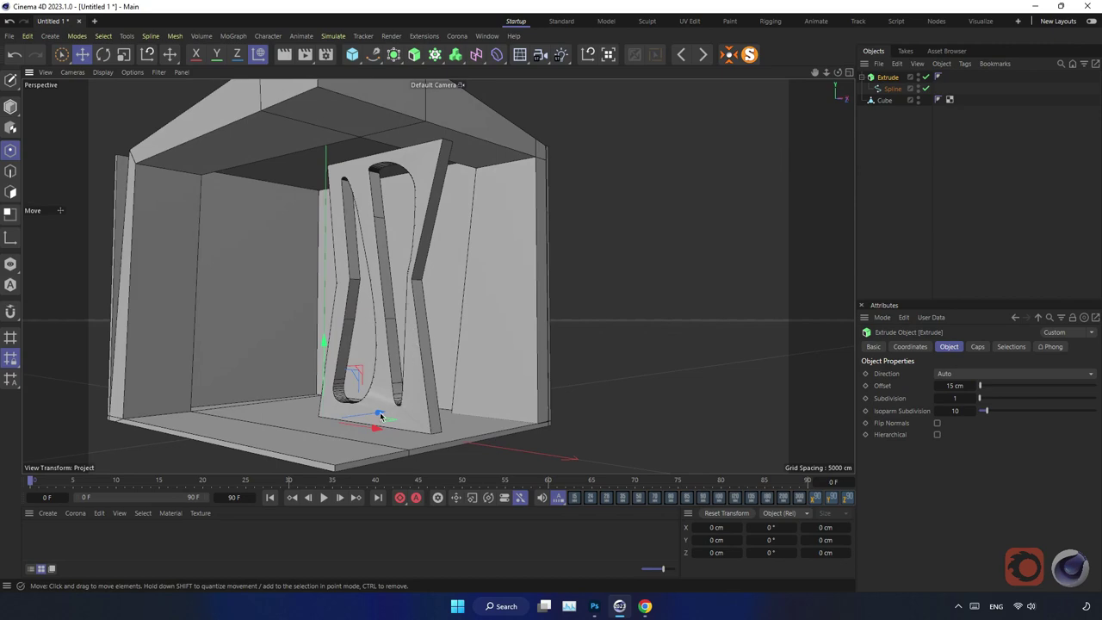
Slide the extruded panel sideways along X inside the booth
{"action": "mouse_move", "coordinate": [381, 416]}
{"action": "left_mouse_down"}
{"action": "mouse_move", "coordinate": [357, 392]}
{"action": "mouse_move", "coordinate": [377, 379]}
{"action": "mouse_move", "coordinate": [474, 347]}
{"action": "mouse_move", "coordinate": [522, 349]}
{"action": "mouse_move", "coordinate": [443, 381]}
{"action": "mouse_move", "coordinate": [300, 391]}
{"action": "left_mouse_up"}
{"action": "mouse_move", "coordinate": [422, 400]}
{"action": "left_mouse_down"}
{"action": "mouse_move", "coordinate": [410, 401]}
{"action": "mouse_move", "coordinate": [477, 384]}
{"action": "mouse_move", "coordinate": [430, 404]}
{"action": "mouse_move", "coordinate": [469, 416]}
{"action": "mouse_move", "coordinate": [409, 394]}
{"action": "mouse_move", "coordinate": [418, 373]}
{"action": "mouse_move", "coordinate": [344, 351]}
{"action": "mouse_move", "coordinate": [303, 359]}
{"action": "mouse_move", "coordinate": [505, 352]}
{"action": "mouse_move", "coordinate": [431, 362]}
{"action": "mouse_move", "coordinate": [443, 351]}
{"action": "mouse_move", "coordinate": [395, 384]}
{"action": "mouse_move", "coordinate": [437, 327]}
{"action": "mouse_move", "coordinate": [413, 366]}
{"action": "mouse_move", "coordinate": [424, 360]}
{"action": "mouse_move", "coordinate": [406, 366]}
{"action": "mouse_move", "coordinate": [429, 368]}
{"action": "left_mouse_up"}
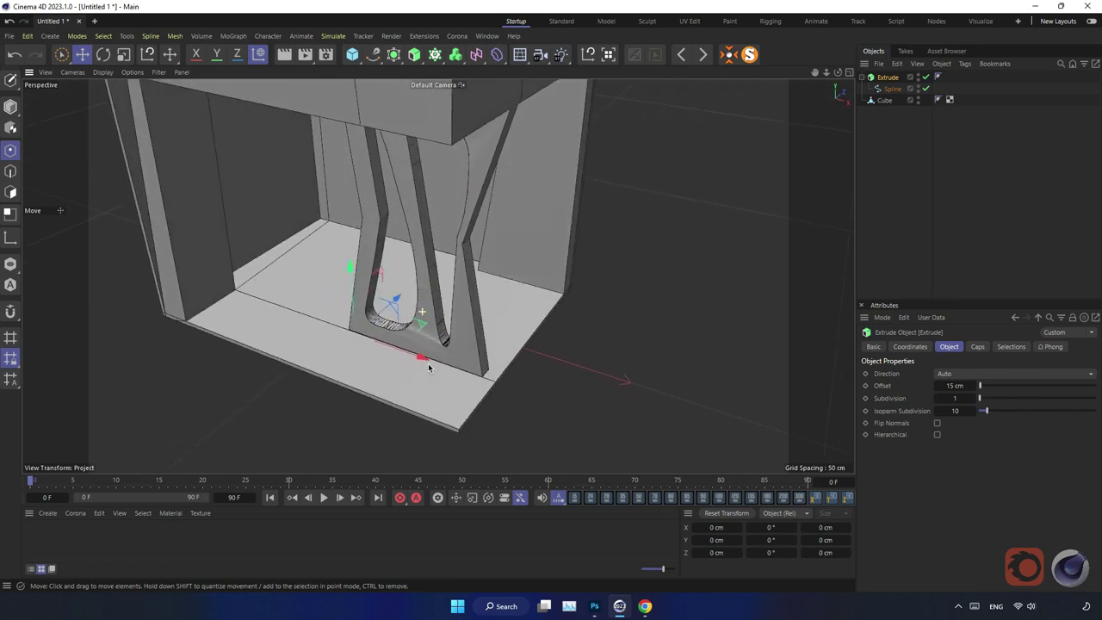
{"action": "mouse_move", "coordinate": [428, 368]}
{"action": "left_mouse_down", "text": "alt"}
{"action": "mouse_move", "coordinate": [384, 351]}
{"action": "mouse_move", "coordinate": [378, 323]}
{"action": "left_mouse_up", "text": "alt"}
{"action": "mouse_move", "coordinate": [304, 336]}
{"action": "left_mouse_down", "text": "alt"}
{"action": "mouse_move", "coordinate": [389, 418]}
{"action": "mouse_move", "coordinate": [446, 354]}
{"action": "mouse_move", "coordinate": [408, 385]}
{"action": "mouse_move", "coordinate": [438, 380]}
{"action": "mouse_move", "coordinate": [412, 376]}
{"action": "mouse_move", "coordinate": [414, 355]}
{"action": "mouse_move", "coordinate": [435, 339]}
{"action": "mouse_move", "coordinate": [356, 336]}
{"action": "mouse_move", "coordinate": [377, 372]}
{"action": "mouse_move", "coordinate": [373, 335]}
{"action": "mouse_move", "coordinate": [394, 337]}
{"action": "left_mouse_up", "text": "alt"}
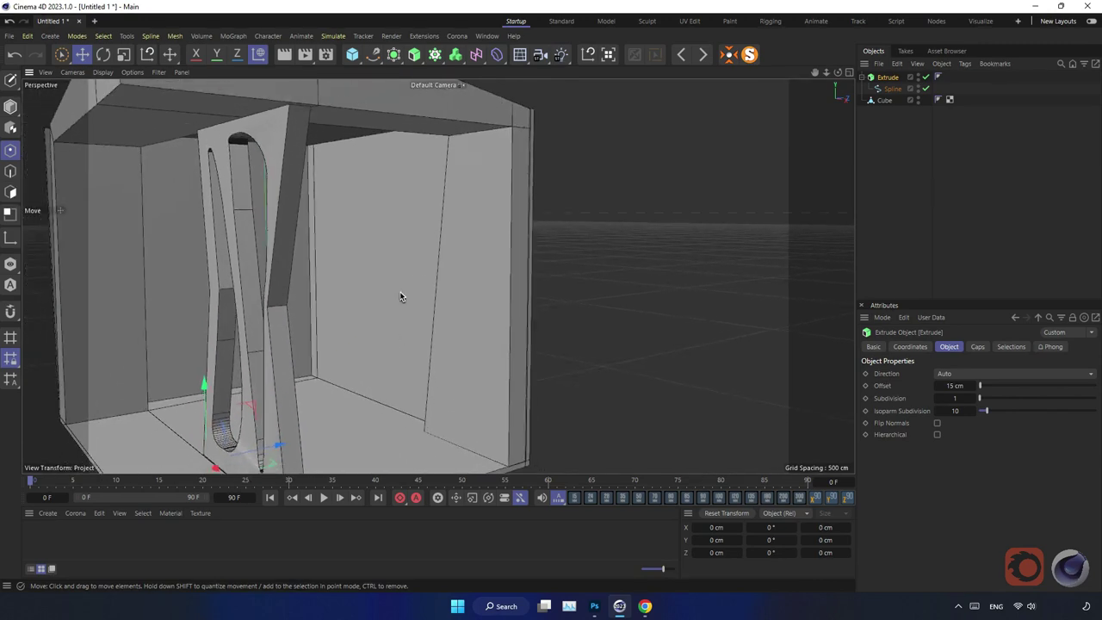
{"action": "mouse_move", "coordinate": [361, 289]}
{"action": "left_mouse_down", "text": "alt"}
{"action": "mouse_move", "coordinate": [289, 292]}
{"action": "mouse_move", "coordinate": [323, 285]}
{"action": "mouse_move", "coordinate": [314, 277]}
{"action": "mouse_move", "coordinate": [345, 258]}
{"action": "left_mouse_up", "text": "alt"}
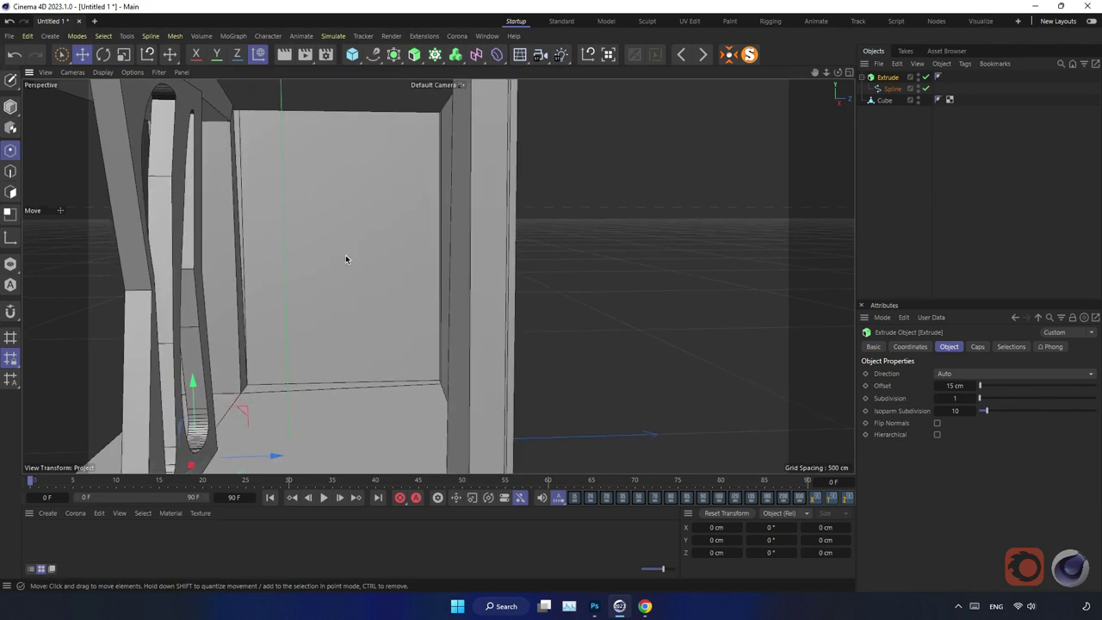
Add a cube 90 cm high and raise it up the booth wall
{"action": "left_click", "coordinate": [352, 54]}
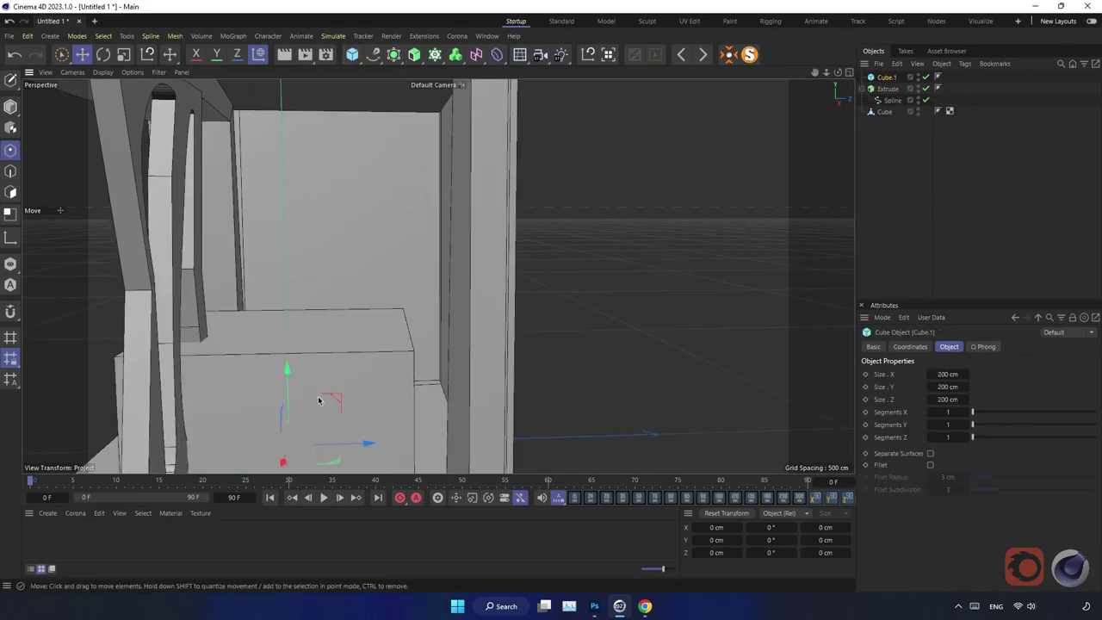
{"action": "left_click", "coordinate": [954, 388]}
{"action": "type", "text": "9"}
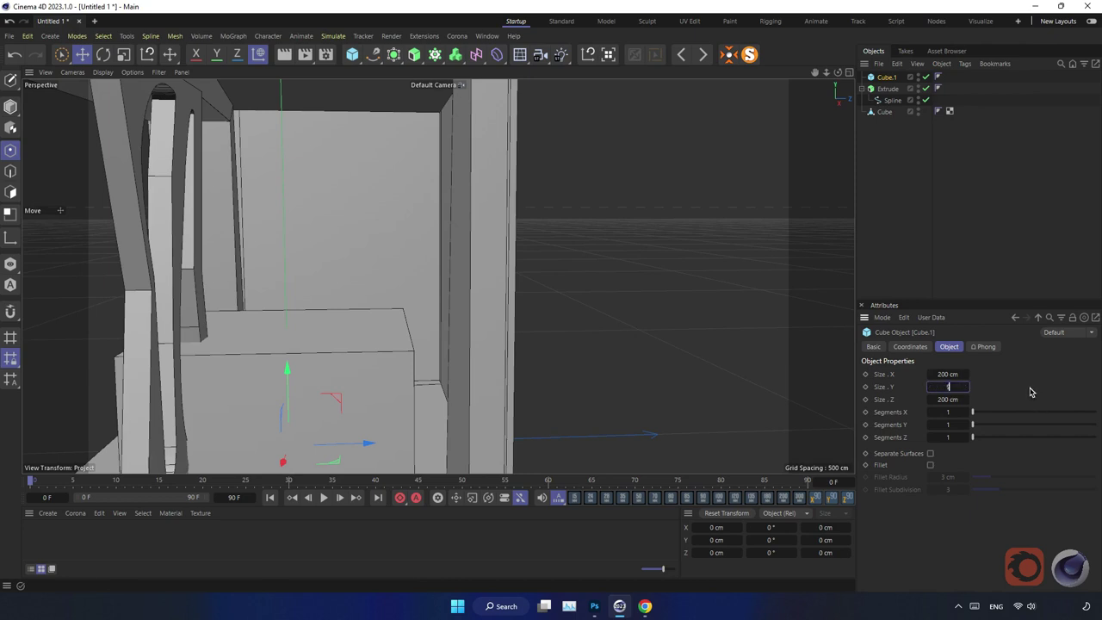
{"action": "type", "text": "0"}
{"action": "key", "text": "Return"}
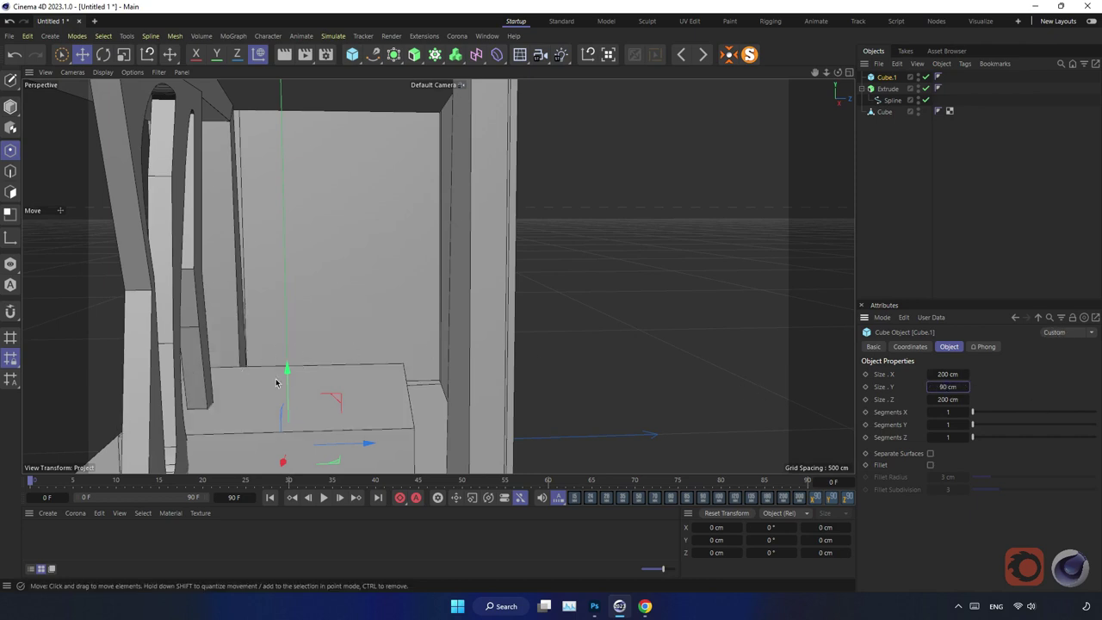
{"action": "left_click_drag", "start_coordinate": [276, 383], "coordinate": [319, 216]}
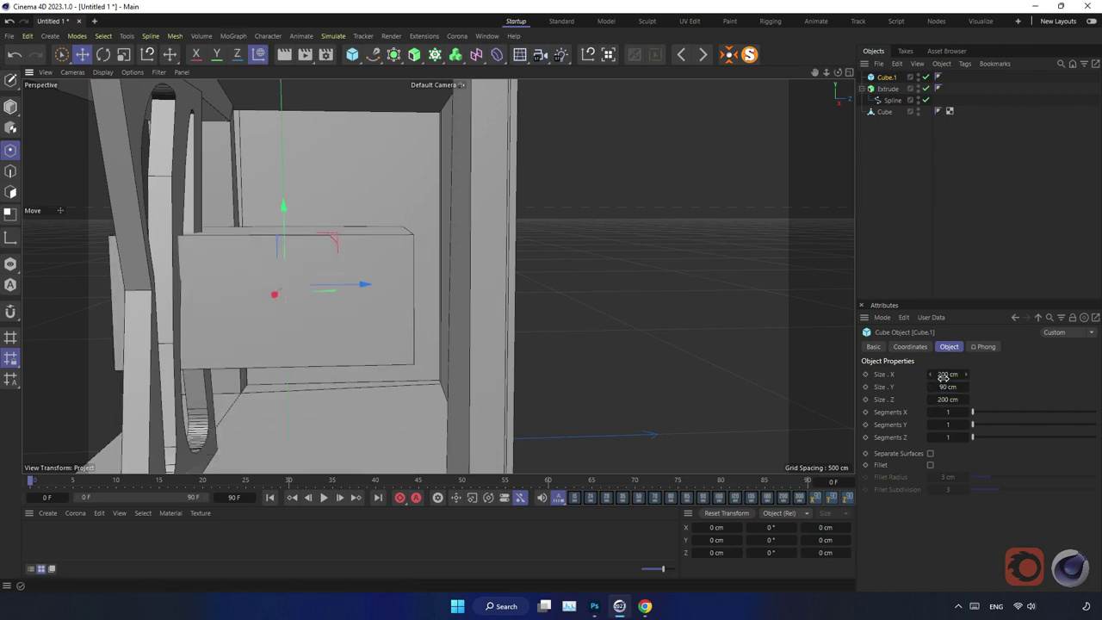
{"action": "left_click_drag", "start_coordinate": [457, 327], "coordinate": [19, 125], "text": "alt"}
Flatten and stretch the cube into a thin slab against the left wall
{"action": "left_click", "coordinate": [11, 106]}
{"action": "mouse_move", "coordinate": [399, 307]}
{"action": "left_mouse_down"}
{"action": "mouse_move", "coordinate": [373, 284]}
{"action": "mouse_move", "coordinate": [209, 266]}
{"action": "left_mouse_up"}
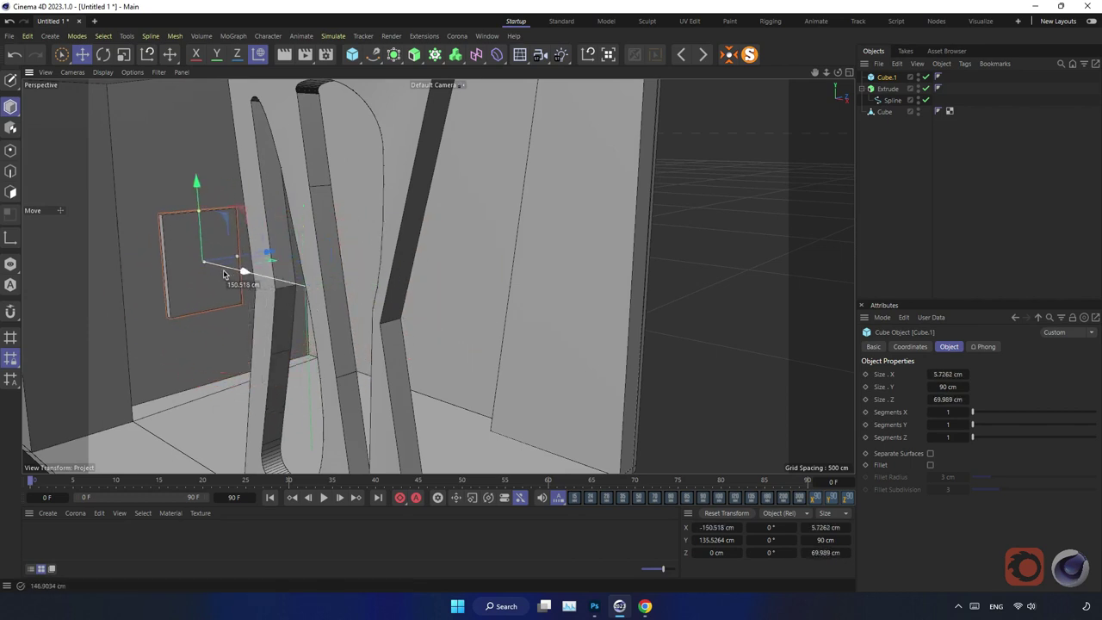
{"action": "scroll", "coordinate": [207, 271], "scroll_direction": "up", "scroll_amount": 3}
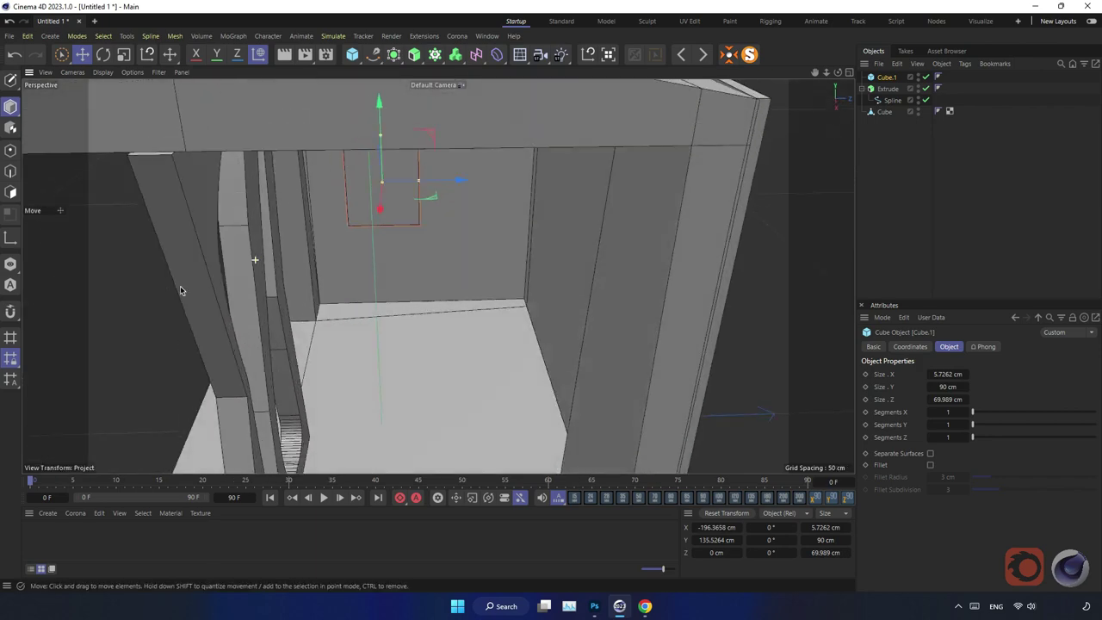
{"action": "scroll", "coordinate": [353, 245], "scroll_direction": "up", "scroll_amount": 2}
{"action": "scroll", "coordinate": [375, 232], "scroll_direction": "up", "scroll_amount": 2}
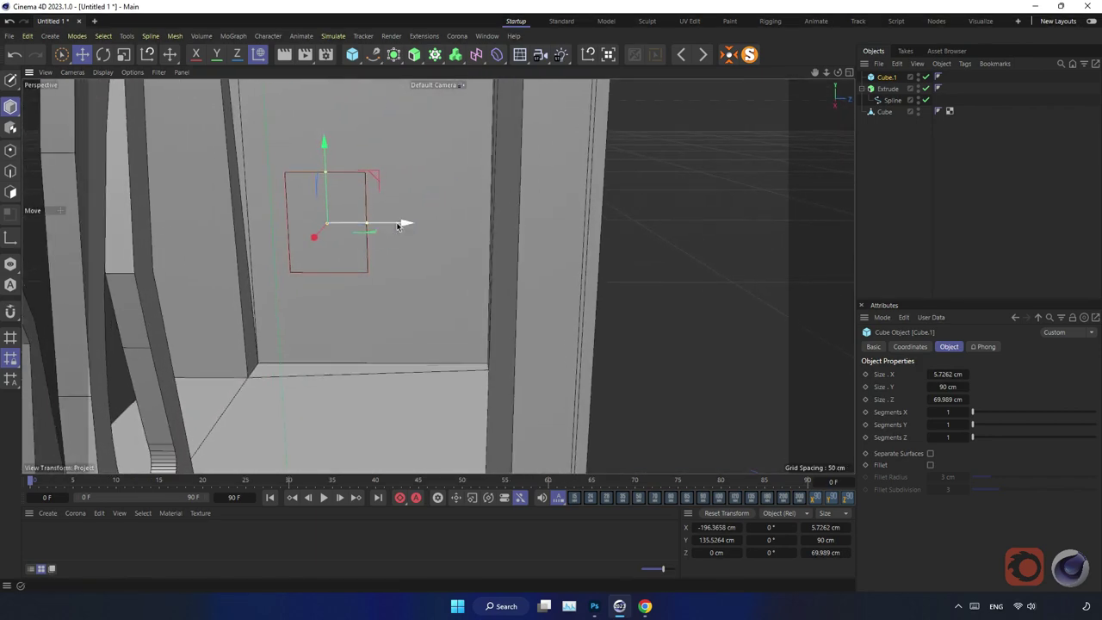
{"action": "mouse_move", "coordinate": [405, 224]}
{"action": "left_mouse_down"}
{"action": "mouse_move", "coordinate": [448, 223]}
{"action": "mouse_move", "coordinate": [429, 222]}
{"action": "left_mouse_up"}
{"action": "scroll", "coordinate": [387, 225], "scroll_direction": "up", "scroll_amount": 2}
{"action": "mouse_move", "coordinate": [372, 173]}
{"action": "left_mouse_down"}
{"action": "mouse_move", "coordinate": [371, 145]}
{"action": "mouse_move", "coordinate": [359, 298]}
{"action": "left_mouse_up"}
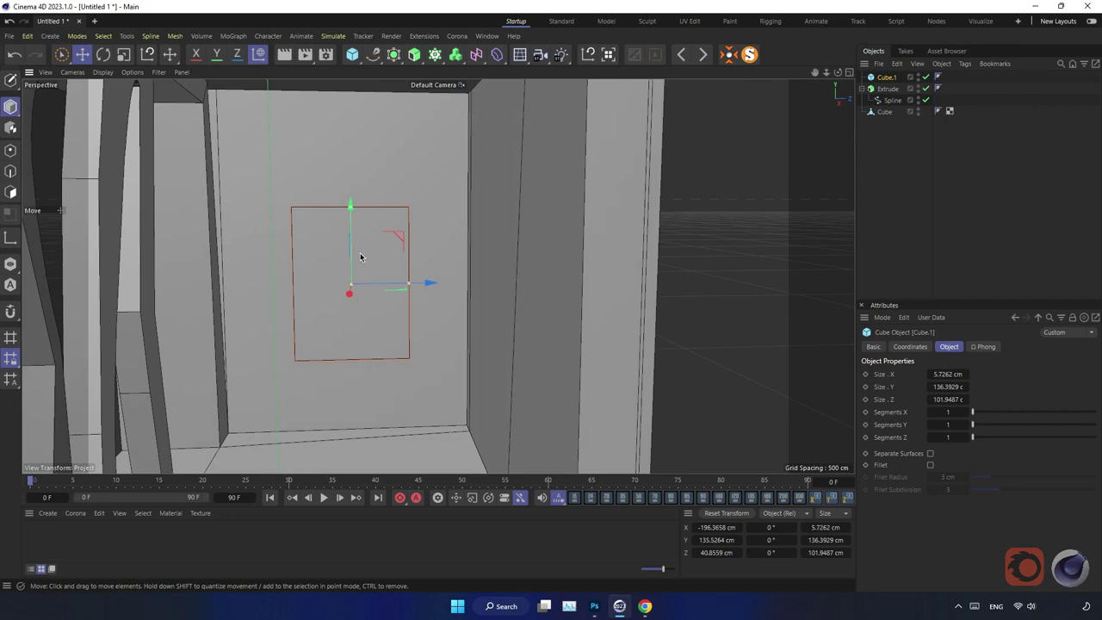
{"action": "left_click_drag", "start_coordinate": [360, 256], "coordinate": [310, 249]}
{"action": "scroll", "coordinate": [430, 249], "scroll_direction": "up", "scroll_amount": 5}
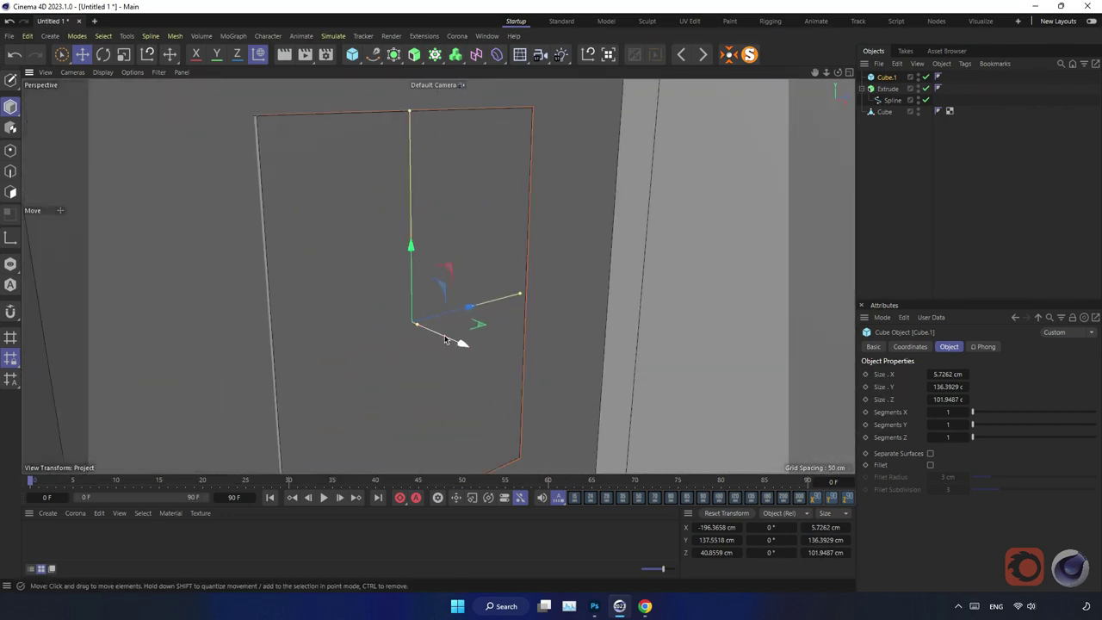
{"action": "mouse_move", "coordinate": [445, 340]}
{"action": "left_mouse_down"}
{"action": "mouse_move", "coordinate": [456, 338]}
{"action": "mouse_move", "coordinate": [388, 362]}
{"action": "mouse_move", "coordinate": [462, 344]}
{"action": "left_mouse_up"}
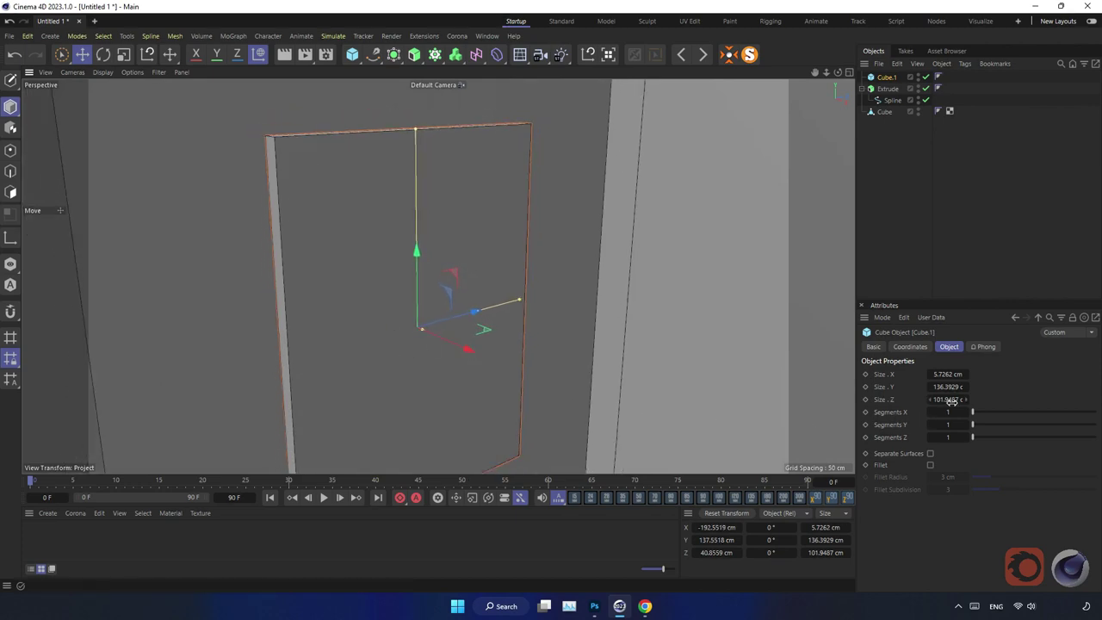
{"action": "type", "text": "100"}
Size the slab to 100 cm depth, 5 cm thickness and 130 cm height
{"action": "key", "text": "Return"}
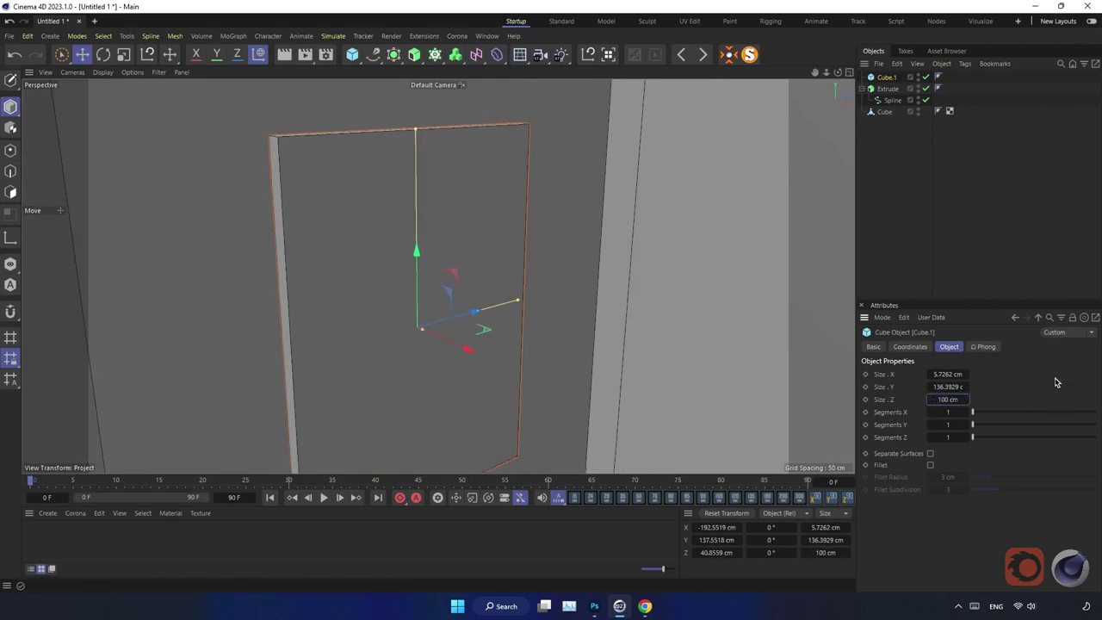
{"action": "type", "text": "5"}
{"action": "key", "text": "Return"}
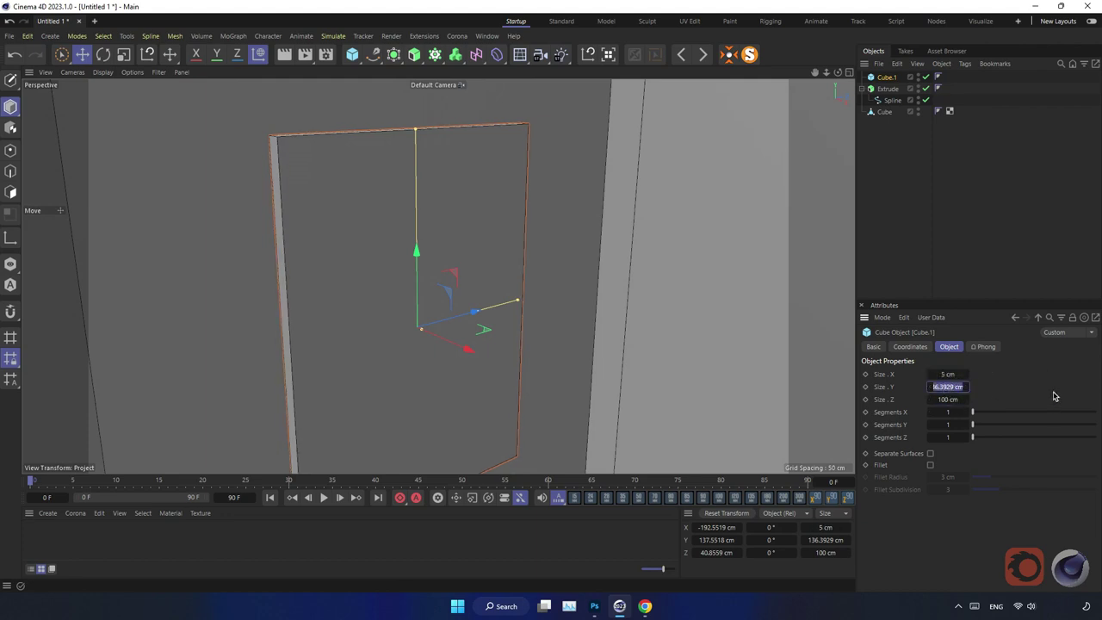
{"action": "key", "text": "Return"}
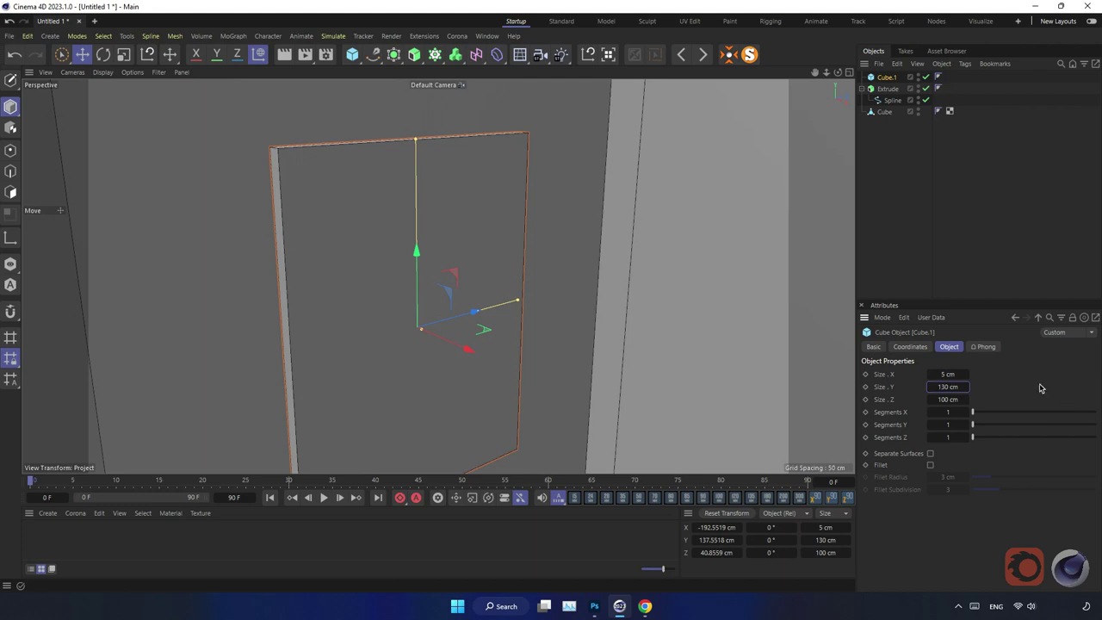
{"action": "scroll", "coordinate": [721, 369], "scroll_direction": "up", "scroll_amount": 1}
{"action": "mouse_move", "coordinate": [508, 373]}
{"action": "left_mouse_down", "text": "alt"}
{"action": "mouse_move", "coordinate": [477, 382]}
{"action": "mouse_move", "coordinate": [423, 279]}
{"action": "mouse_move", "coordinate": [442, 336]}
{"action": "mouse_move", "coordinate": [480, 321]}
{"action": "mouse_move", "coordinate": [422, 270]}
{"action": "mouse_move", "coordinate": [437, 337]}
{"action": "mouse_move", "coordinate": [450, 169]}
{"action": "left_mouse_up", "text": "alt"}
Duplicate the panel into a shorter copy about 64 cm tall above it
{"action": "mouse_move", "coordinate": [457, 121]}
{"action": "left_mouse_down"}
{"action": "mouse_move", "coordinate": [459, 191]}
{"action": "mouse_move", "coordinate": [459, 179]}
{"action": "mouse_move", "coordinate": [565, 202]}
{"action": "left_mouse_up"}
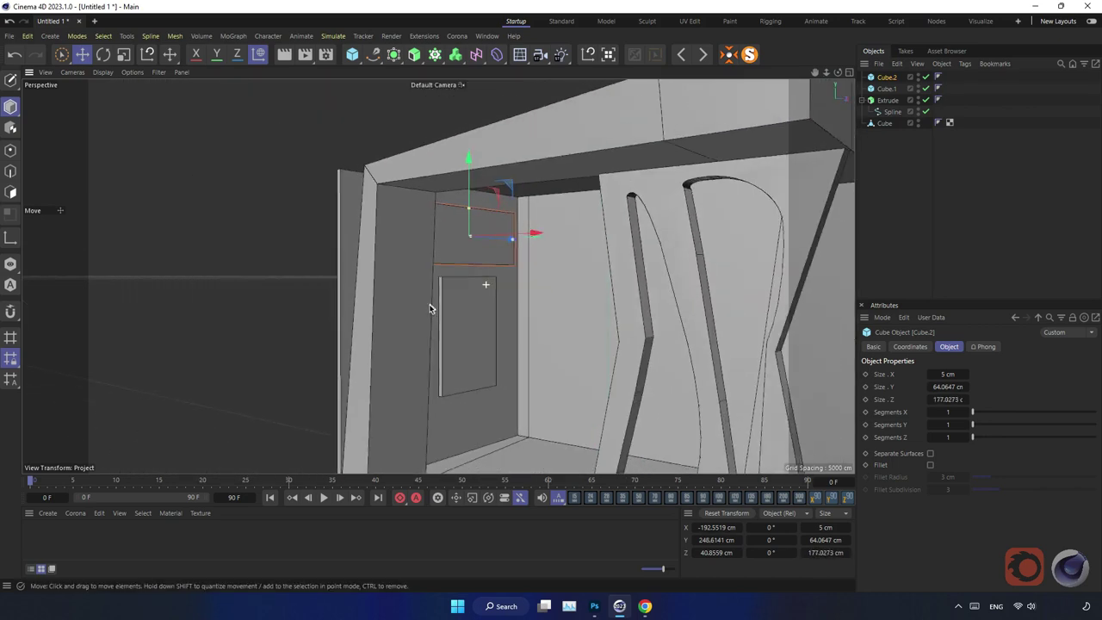
{"action": "mouse_move", "coordinate": [457, 258]}
{"action": "left_mouse_down", "text": "alt"}
{"action": "mouse_move", "coordinate": [400, 272]}
{"action": "mouse_move", "coordinate": [486, 277]}
{"action": "mouse_move", "coordinate": [364, 216]}
{"action": "left_mouse_up", "text": "alt"}
{"action": "left_click_drag", "start_coordinate": [369, 267], "coordinate": [347, 258], "text": "alt"}
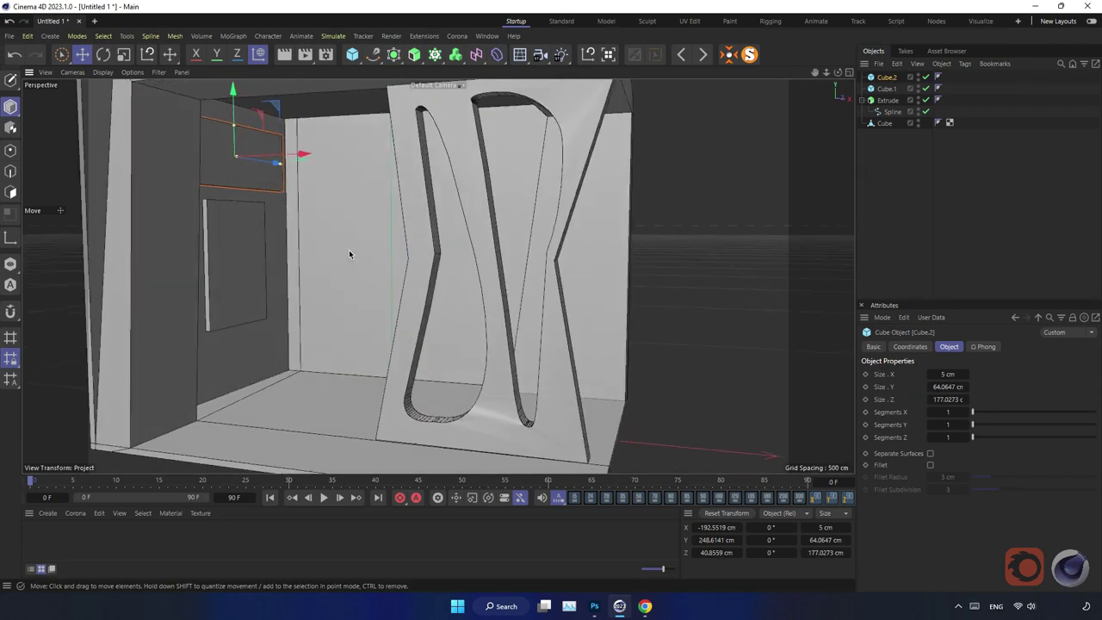
Select a thin wall-edge polygon of the booth shell Cube in Polygon mode
{"action": "left_click", "coordinate": [11, 192]}
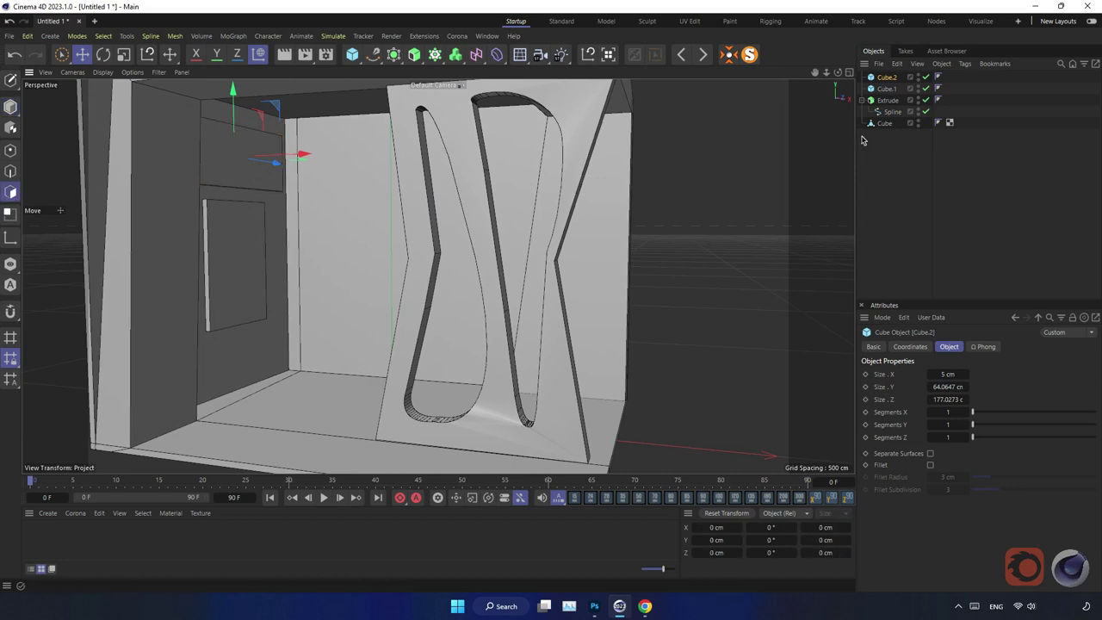
{"action": "left_click", "coordinate": [886, 123]}
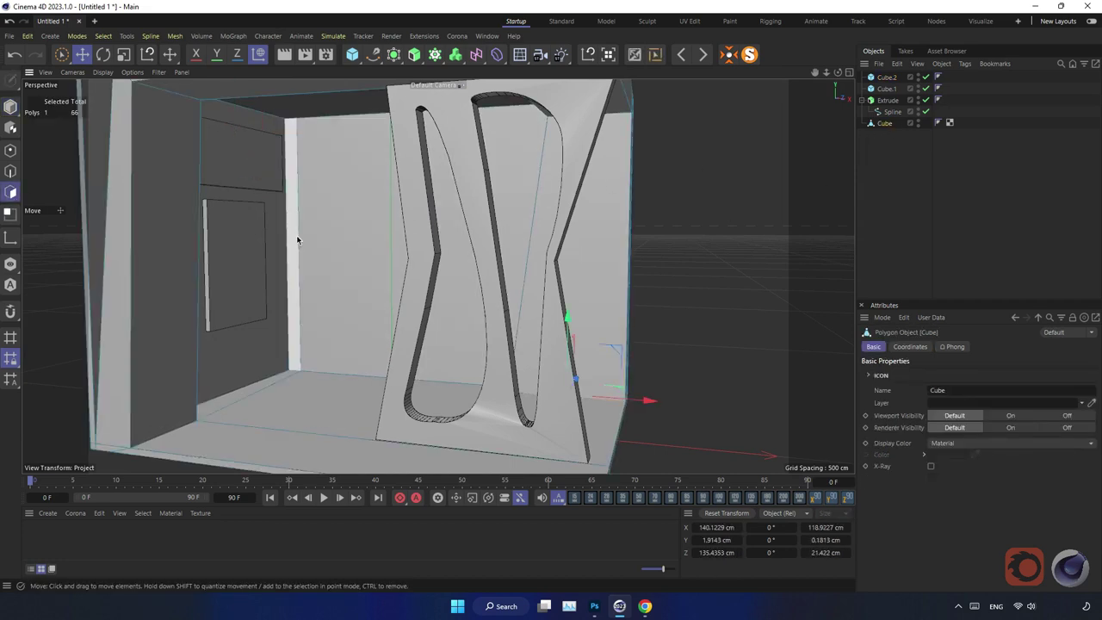
{"action": "left_click", "coordinate": [298, 243]}
{"action": "scroll", "coordinate": [294, 293], "scroll_direction": "down", "scroll_amount": 3}
{"action": "scroll", "coordinate": [301, 291], "scroll_direction": "up", "scroll_amount": 5}
{"action": "left_click_drag", "start_coordinate": [300, 291], "coordinate": [264, 289], "text": "alt"}
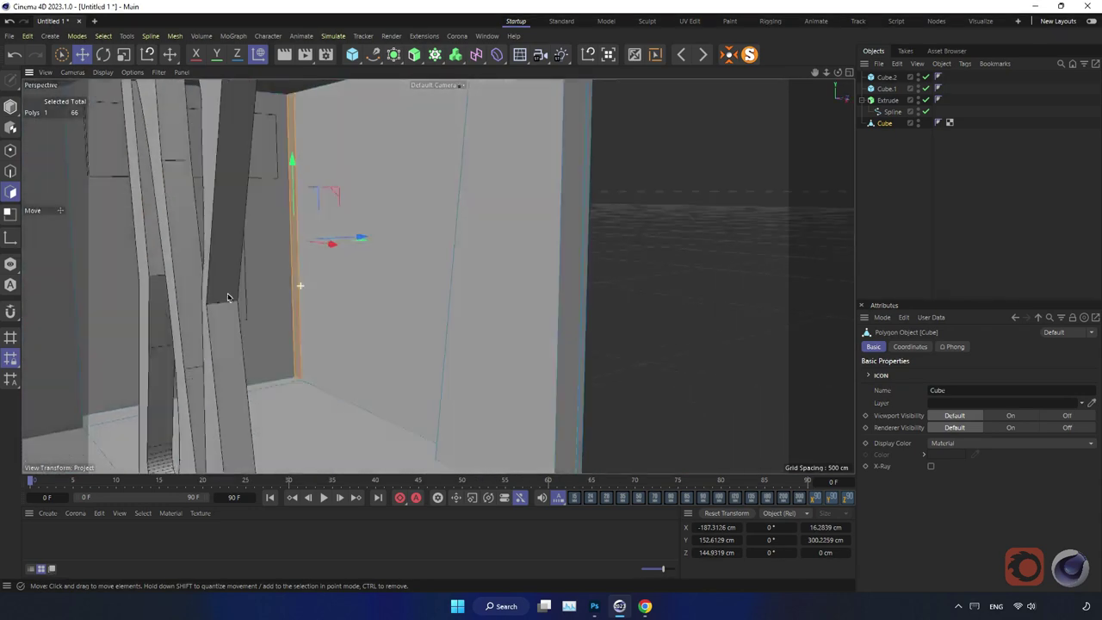
Extrude that face outward about 2.6 cm and return to Model mode
{"action": "right_click", "coordinate": [263, 289]}
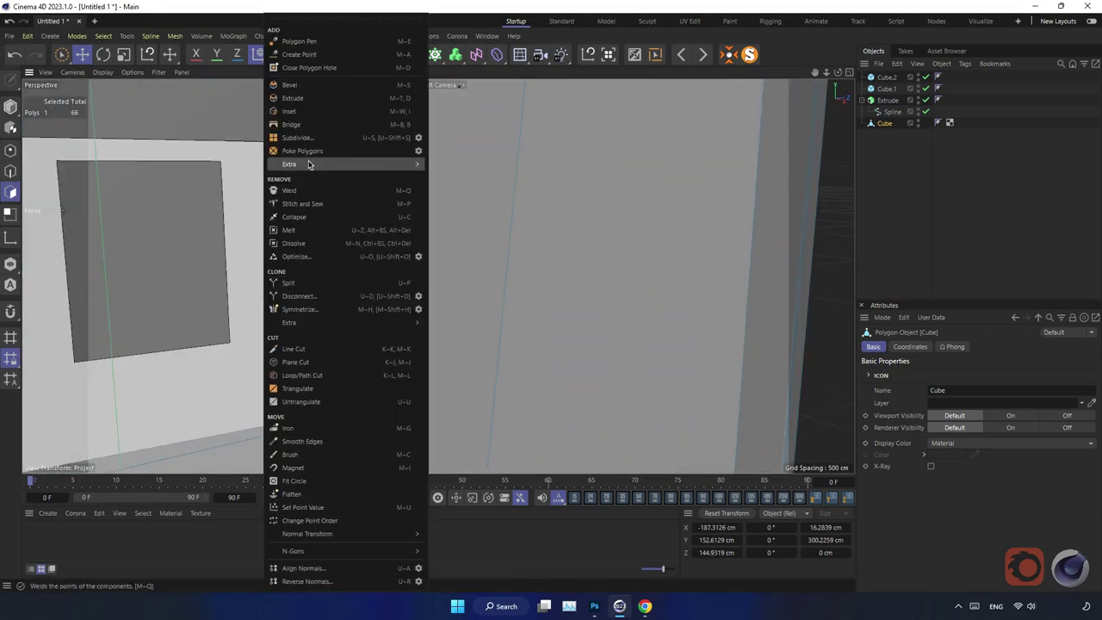
{"action": "left_click", "coordinate": [292, 98]}
{"action": "mouse_move", "coordinate": [298, 295]}
{"action": "left_mouse_down"}
{"action": "mouse_move", "coordinate": [297, 177]}
{"action": "mouse_move", "coordinate": [296, 323]}
{"action": "left_mouse_up"}
{"action": "mouse_move", "coordinate": [294, 381]}
{"action": "left_mouse_down", "text": "alt"}
{"action": "mouse_move", "coordinate": [303, 394]}
{"action": "mouse_move", "coordinate": [378, 291]}
{"action": "mouse_move", "coordinate": [312, 324]}
{"action": "mouse_move", "coordinate": [330, 338]}
{"action": "mouse_move", "coordinate": [388, 310]}
{"action": "mouse_move", "coordinate": [274, 211]}
{"action": "left_mouse_up", "text": "alt"}
{"action": "key", "text": "e"}
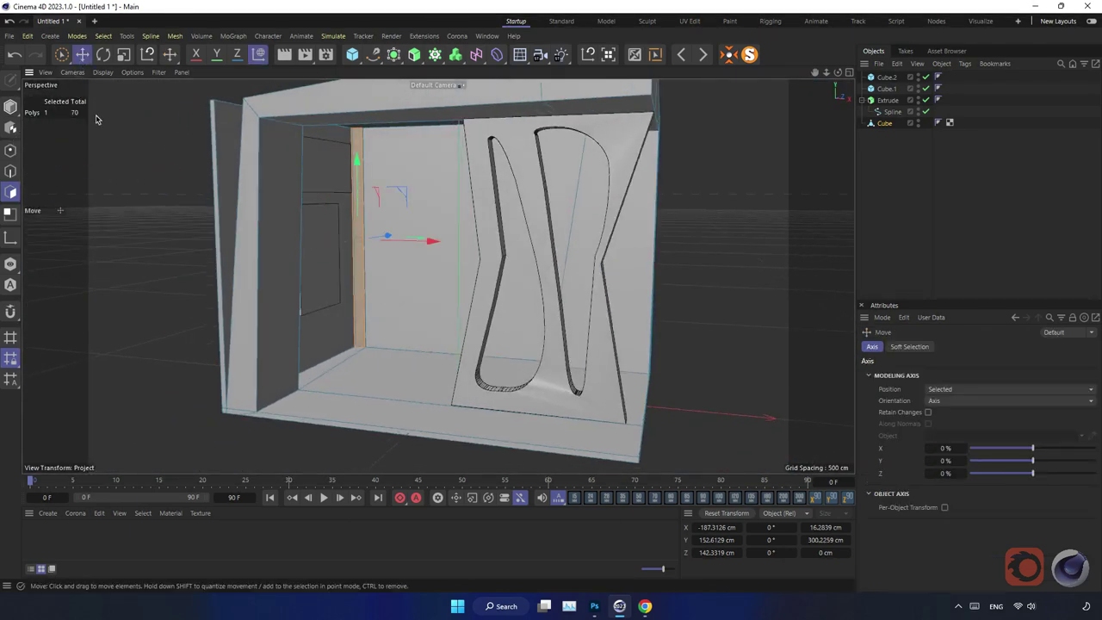
{"action": "left_click", "coordinate": [10, 106]}
{"action": "mouse_move", "coordinate": [238, 255]}
{"action": "left_mouse_down", "text": "alt"}
{"action": "mouse_move", "coordinate": [379, 300]}
{"action": "mouse_move", "coordinate": [359, 318]}
{"action": "mouse_move", "coordinate": [381, 304]}
{"action": "mouse_move", "coordinate": [362, 284]}
{"action": "mouse_move", "coordinate": [345, 299]}
{"action": "mouse_move", "coordinate": [468, 307]}
{"action": "mouse_move", "coordinate": [402, 296]}
{"action": "left_mouse_up", "text": "alt"}
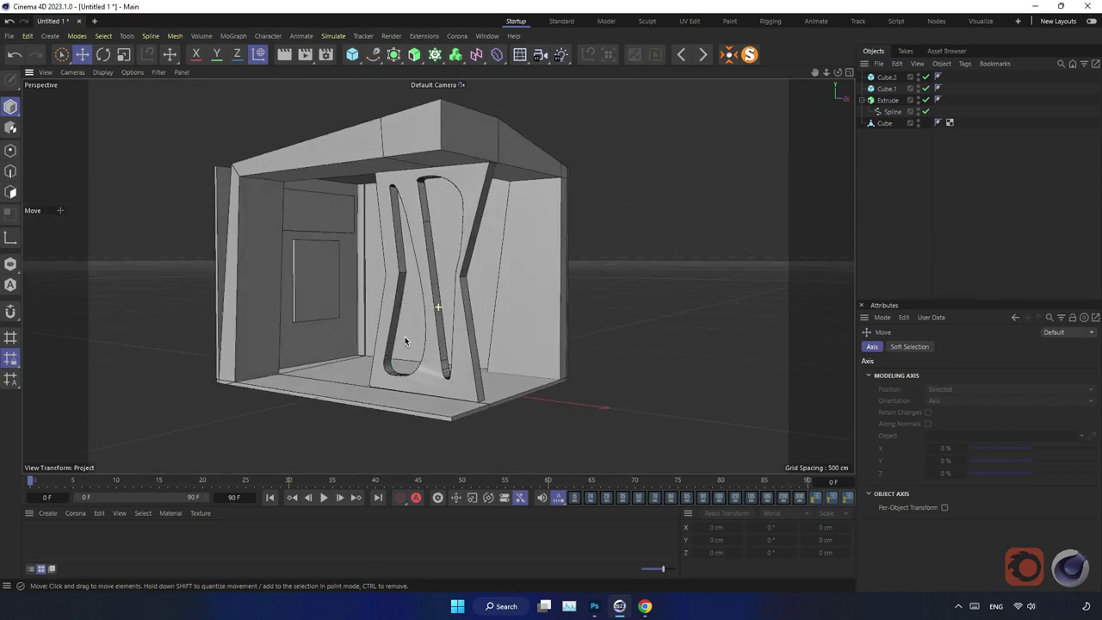
{"action": "left_click_drag", "start_coordinate": [405, 340], "coordinate": [456, 355], "text": "alt"}
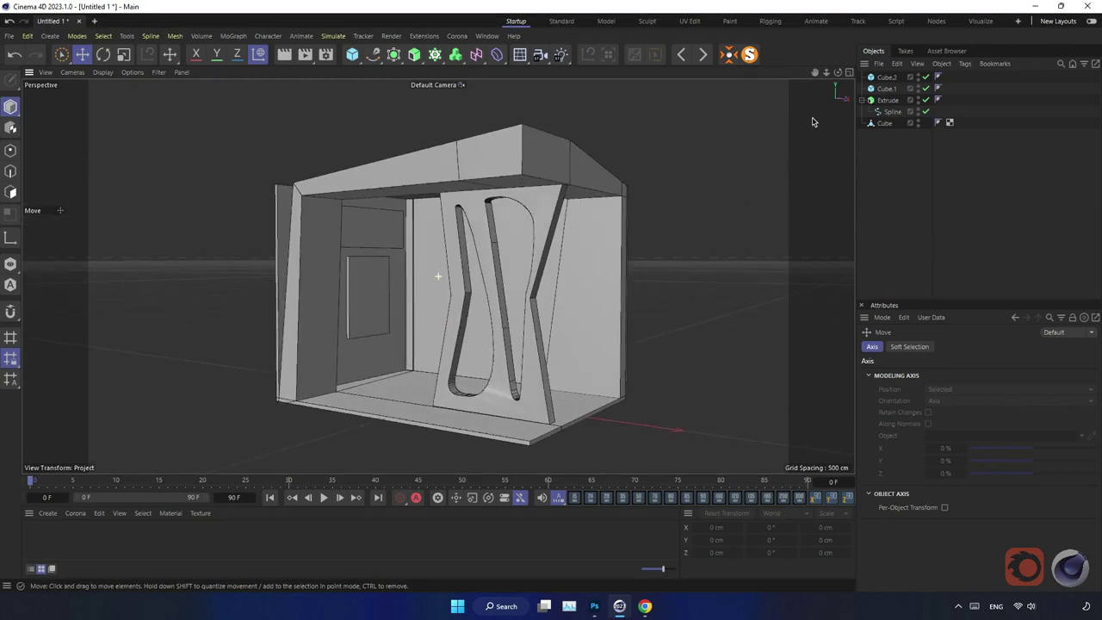
Draw a closed pointed counter outline in the Top view and extrude it 100 cm as Extrude.1
{"action": "left_click", "coordinate": [849, 72]}
{"action": "left_click", "coordinate": [849, 72]}
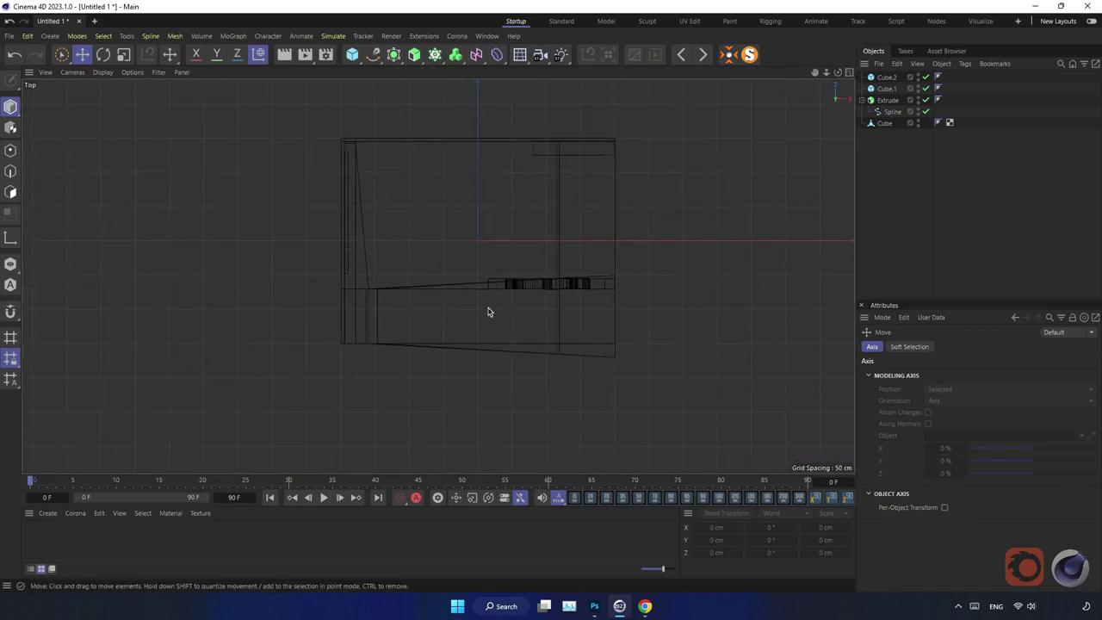
{"action": "scroll", "coordinate": [487, 312], "scroll_direction": "up", "scroll_amount": 5}
{"action": "scroll", "coordinate": [508, 323], "scroll_direction": "up", "scroll_amount": 2}
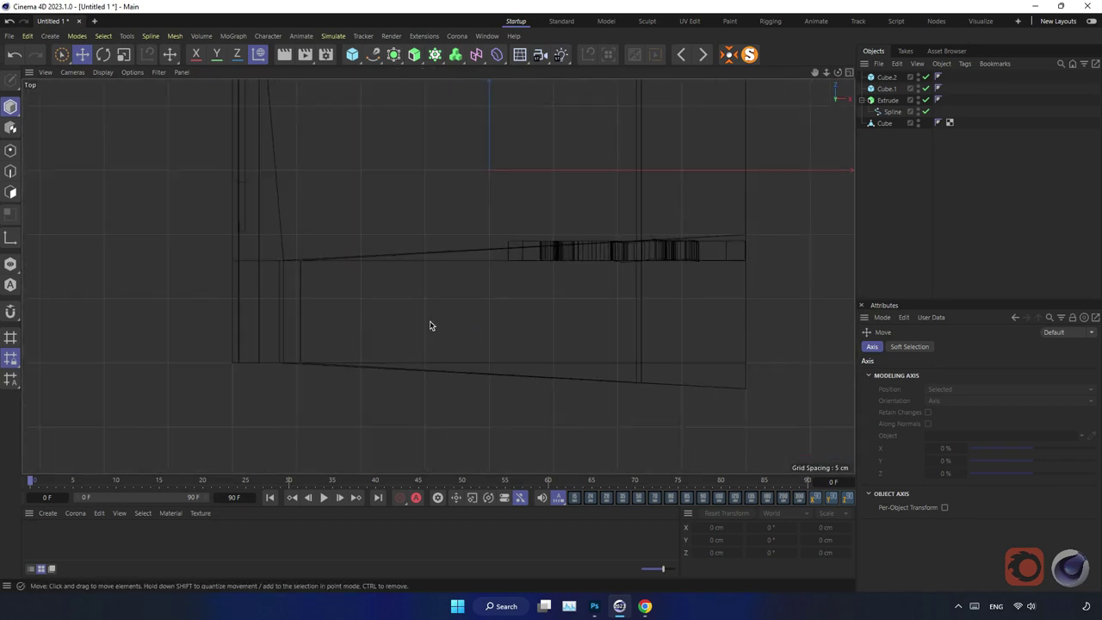
{"action": "left_click", "coordinate": [373, 54]}
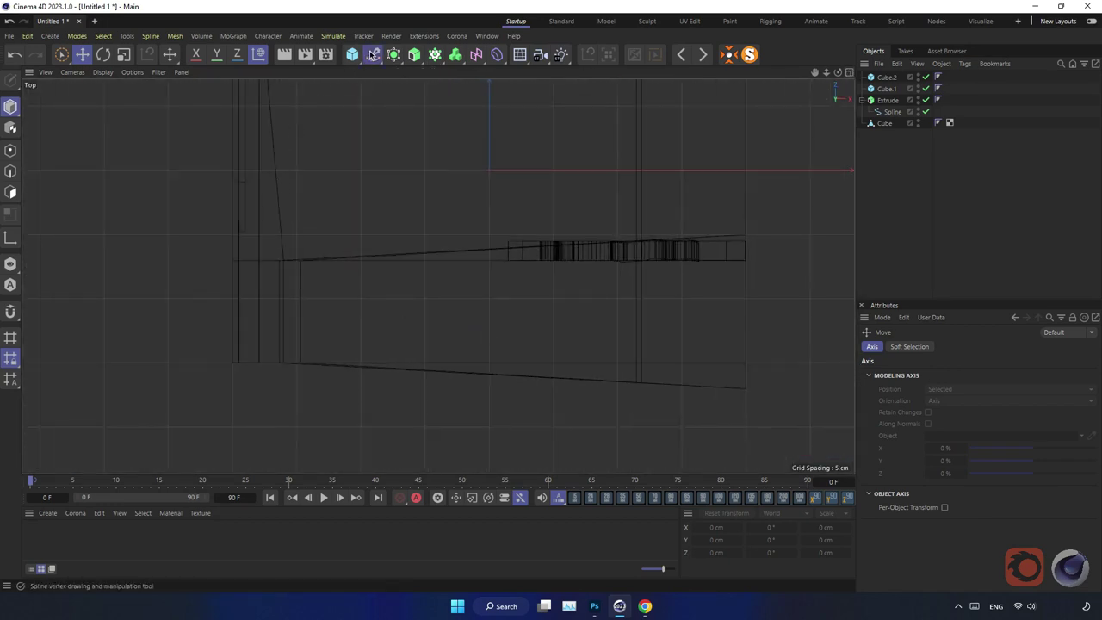
{"action": "left_click", "coordinate": [502, 275]}
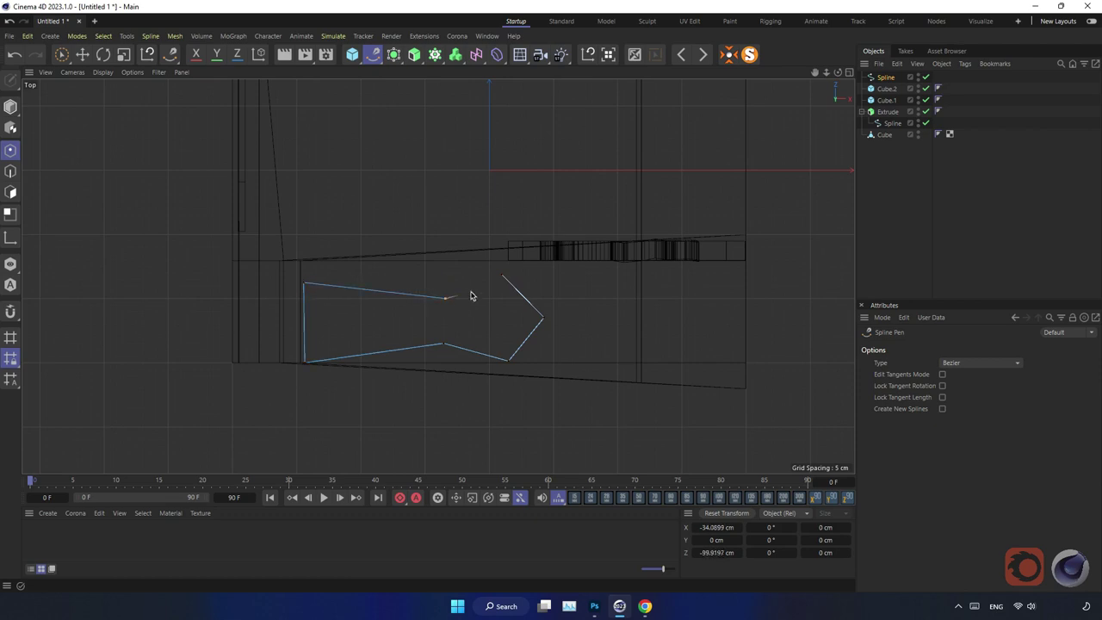
{"action": "left_click", "coordinate": [502, 277]}
{"action": "left_click", "coordinate": [414, 54], "text": "alt"}
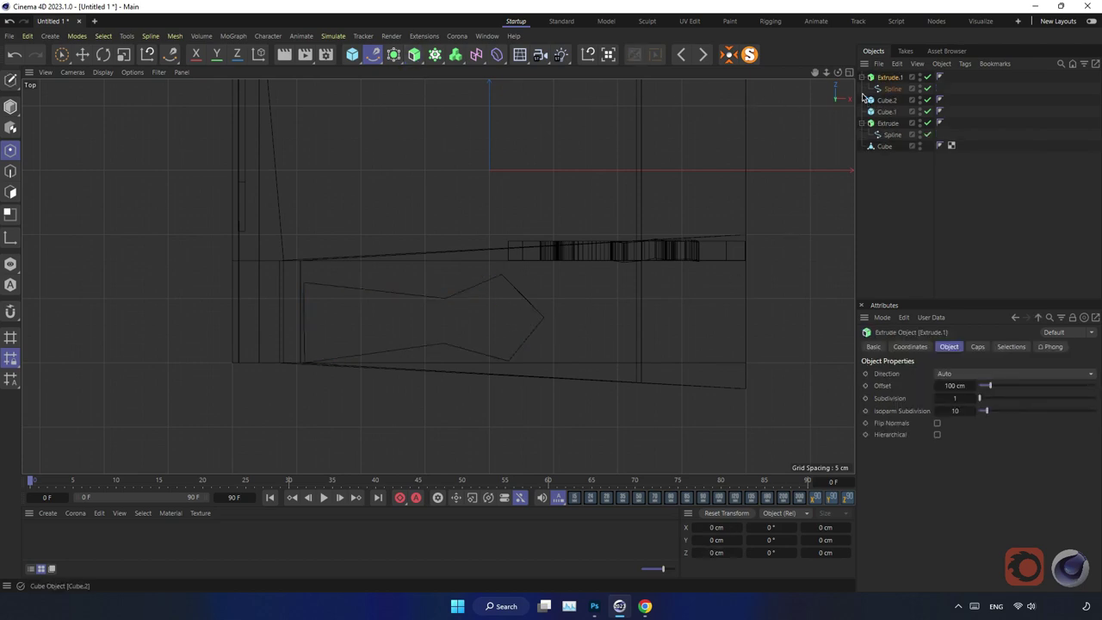
{"action": "left_click", "coordinate": [849, 72]}
Make the counter Extrude.1 editable and delete its selection tags
{"action": "left_click", "coordinate": [432, 73]}
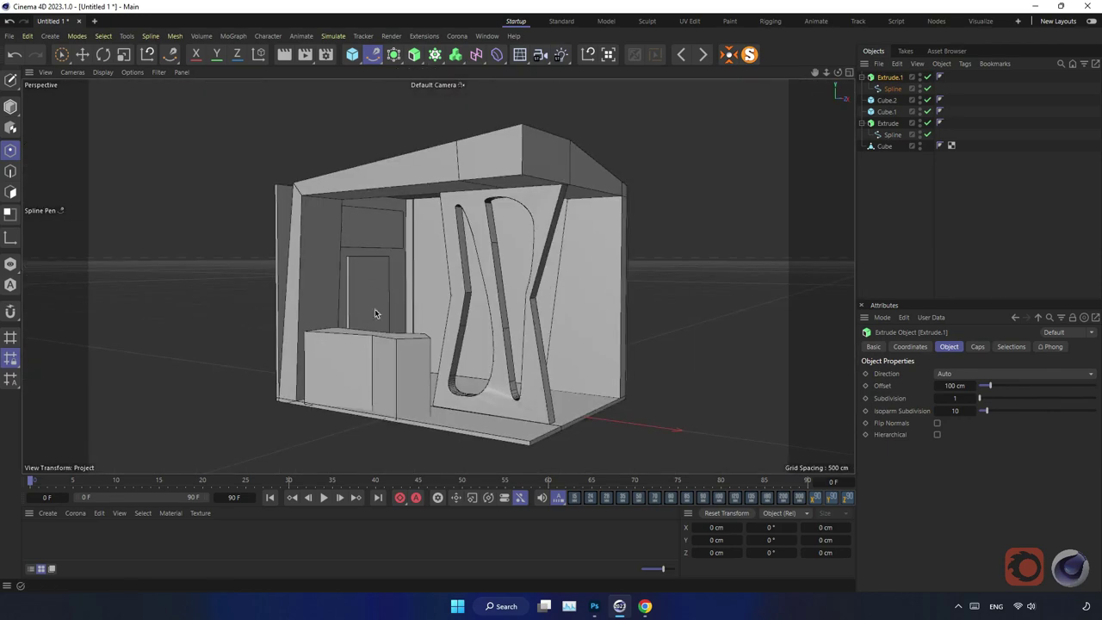
{"action": "mouse_move", "coordinate": [404, 344]}
{"action": "left_mouse_down", "text": "alt"}
{"action": "mouse_move", "coordinate": [452, 374]}
{"action": "mouse_move", "coordinate": [392, 374]}
{"action": "left_mouse_up", "text": "alt"}
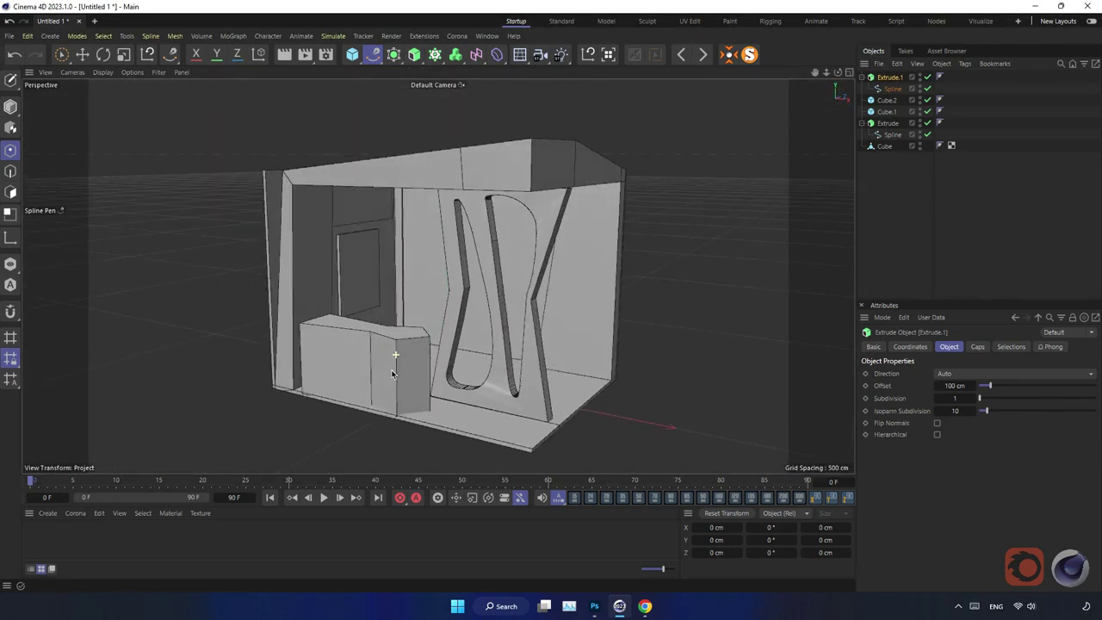
{"action": "scroll", "coordinate": [417, 332], "scroll_direction": "up", "scroll_amount": 2}
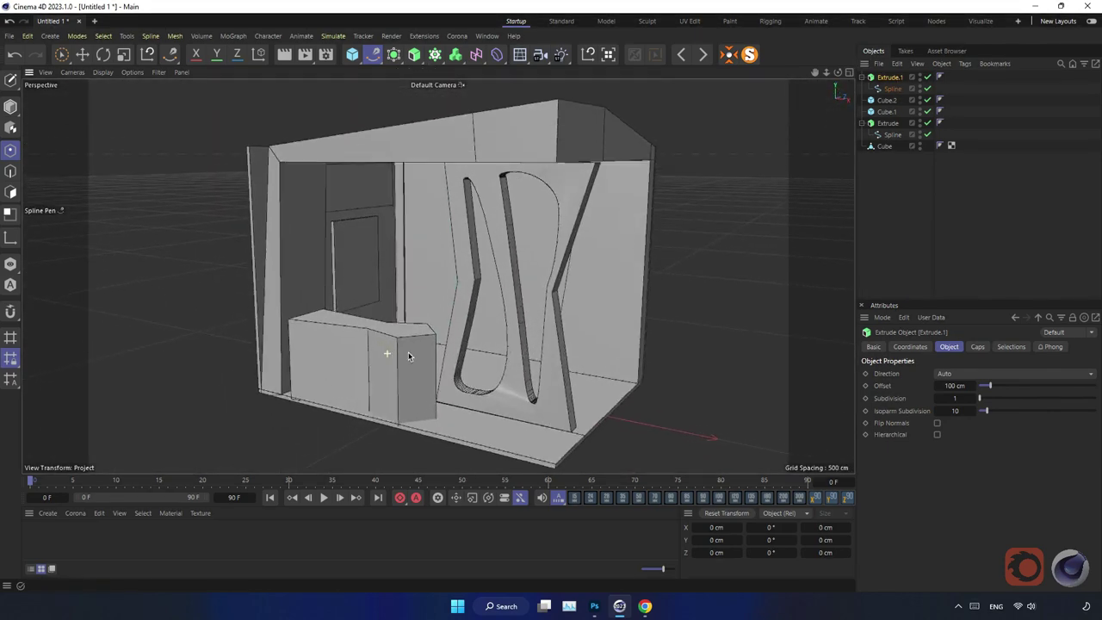
{"action": "scroll", "coordinate": [408, 351], "scroll_direction": "up", "scroll_amount": 4}
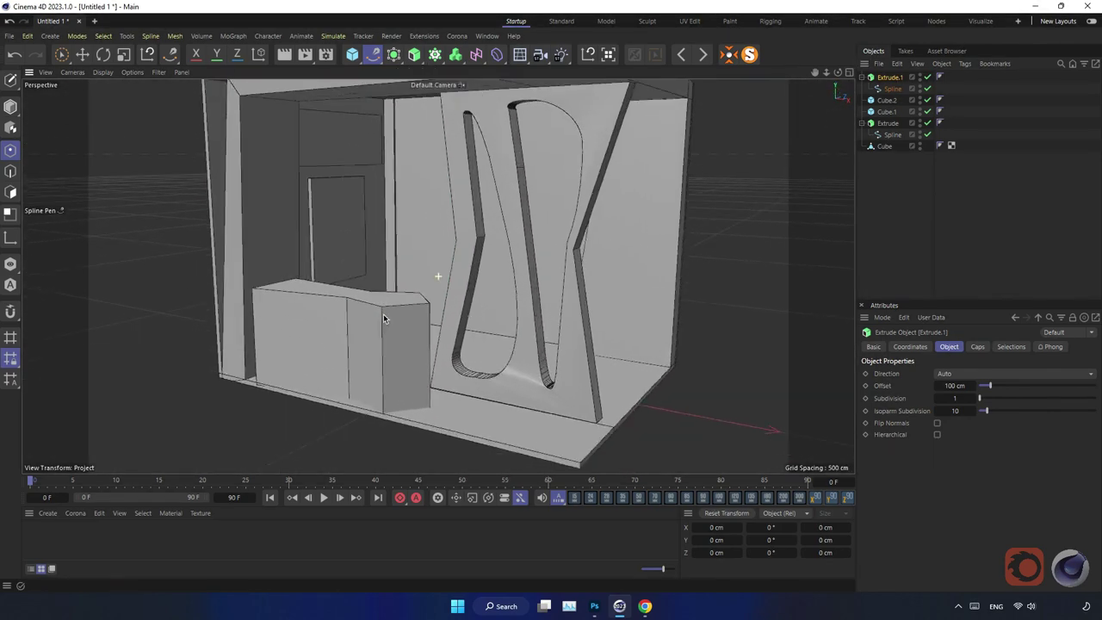
{"action": "left_click", "coordinate": [13, 110]}
{"action": "left_click", "coordinate": [11, 80]}
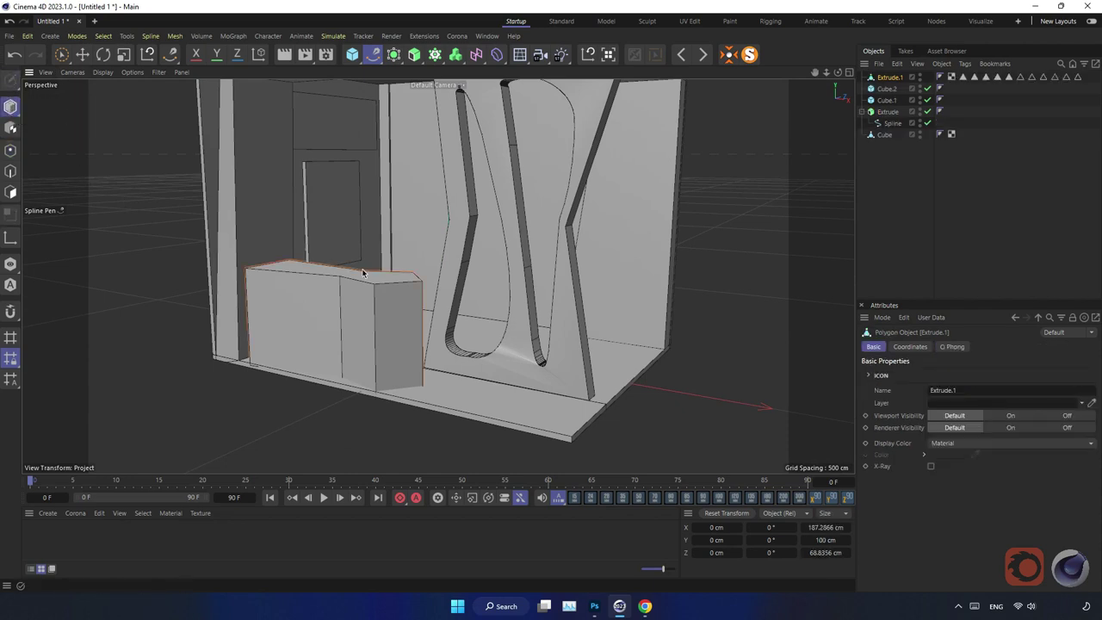
{"action": "left_click", "coordinate": [961, 89]}
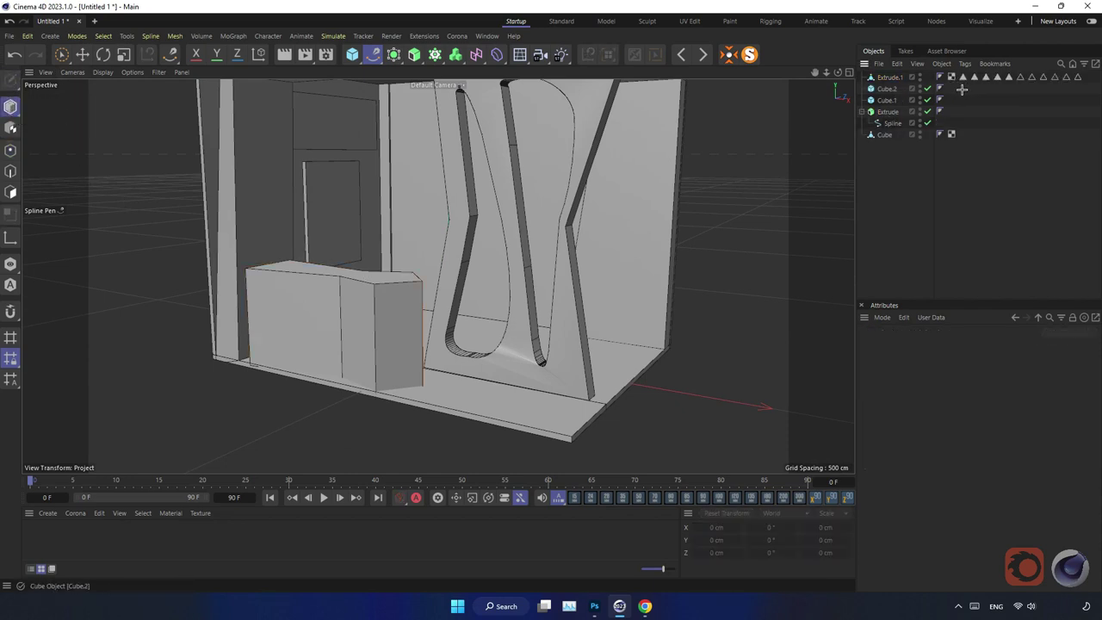
{"action": "left_click_drag", "start_coordinate": [964, 89], "coordinate": [1087, 74]}
{"action": "key", "text": "Delete"}
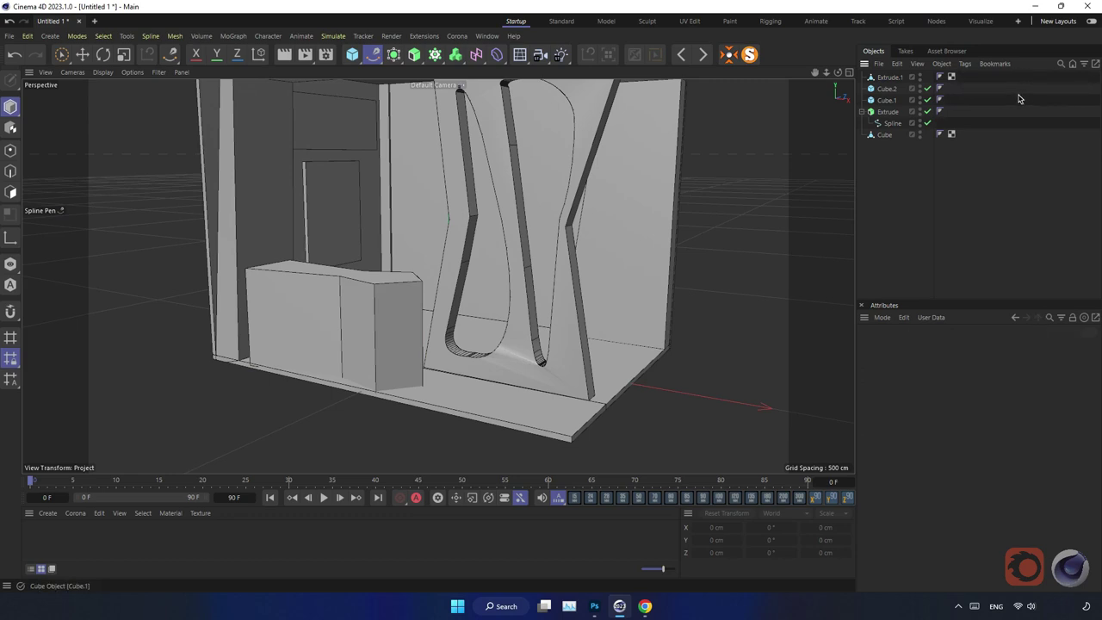
Convert the curved front panel Extrude to an editable polygon object, restoring it after an accidental delete
{"action": "left_click", "coordinate": [894, 89]}
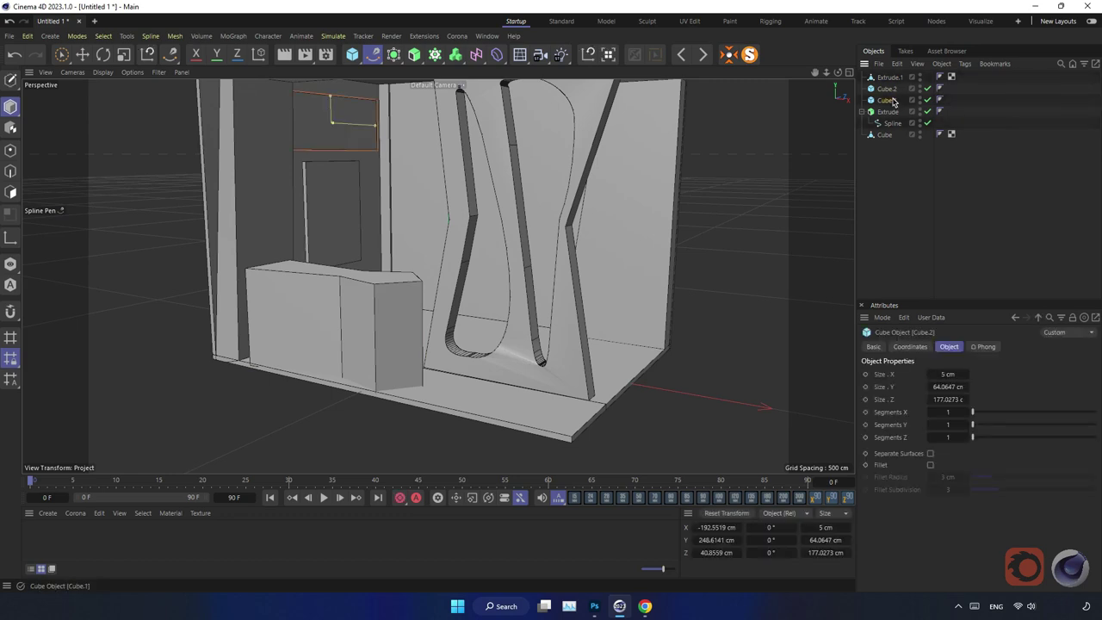
{"action": "left_click", "coordinate": [892, 101]}
{"action": "left_click", "coordinate": [890, 112]}
{"action": "key", "text": "Delete"}
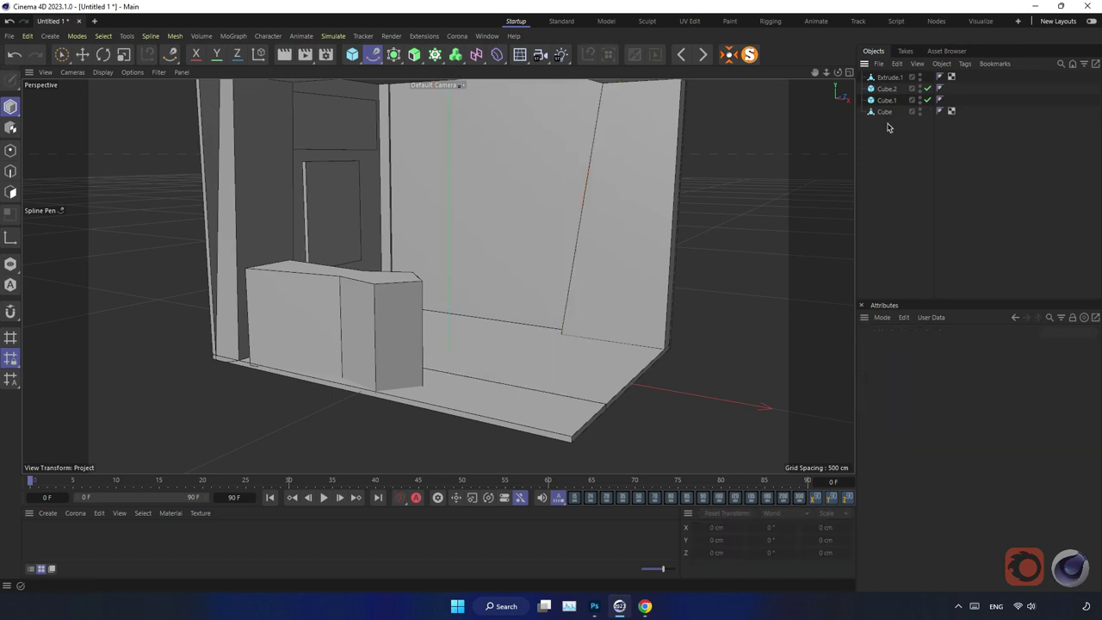
{"action": "key", "text": "ctrl+z"}
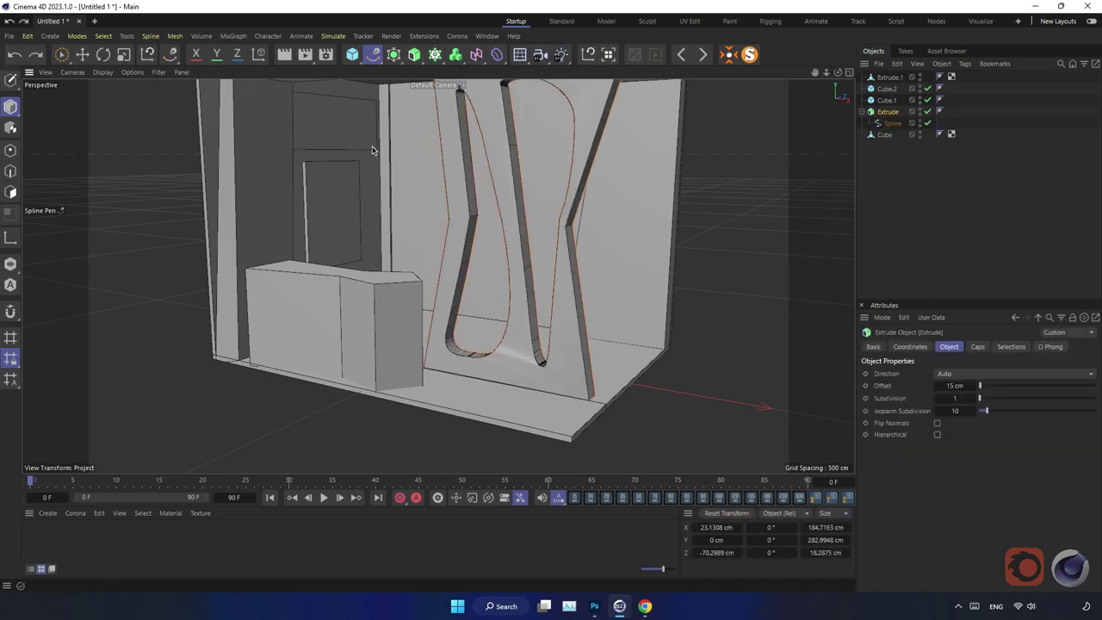
{"action": "left_click", "coordinate": [10, 79]}
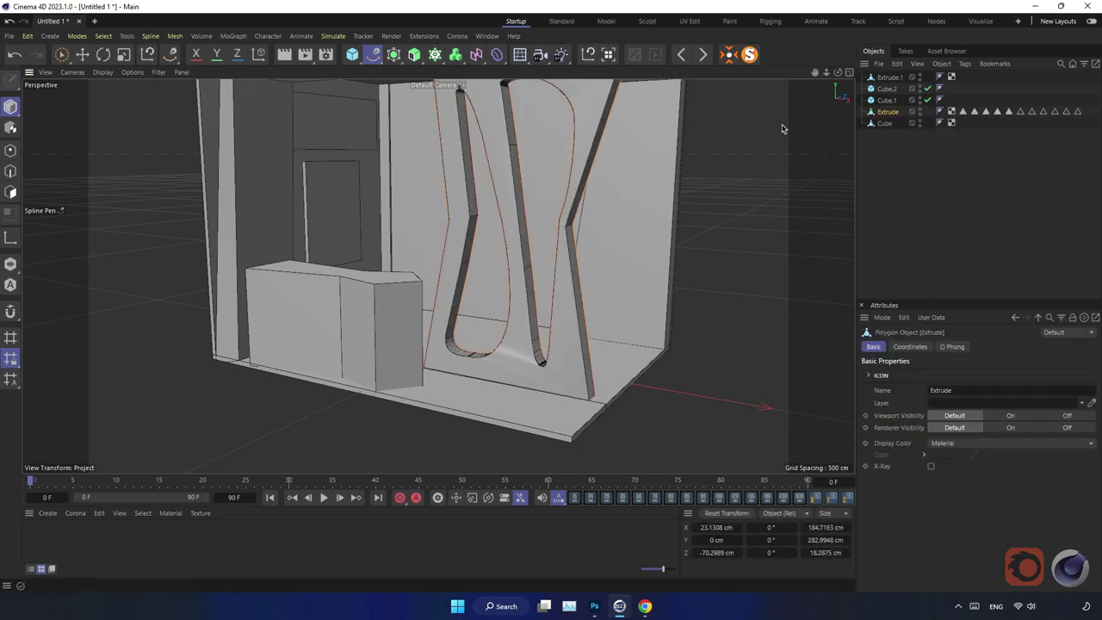
{"action": "left_click", "coordinate": [926, 160]}
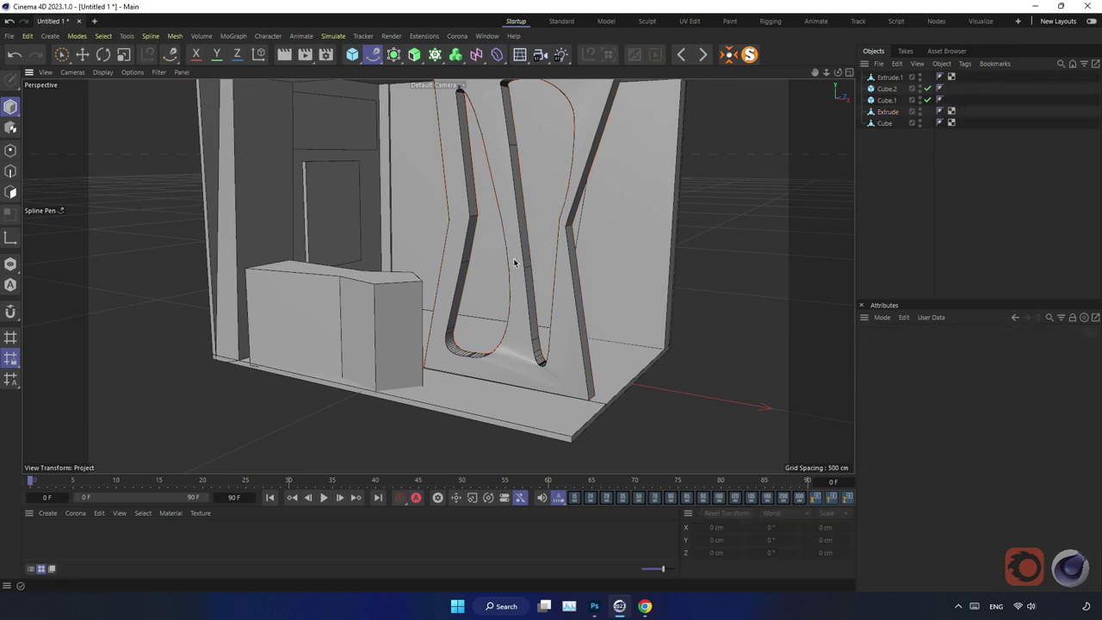
{"action": "left_click_drag", "start_coordinate": [514, 263], "coordinate": [498, 348], "text": "alt"}
{"action": "scroll", "coordinate": [498, 347], "scroll_direction": "up", "scroll_amount": 3}
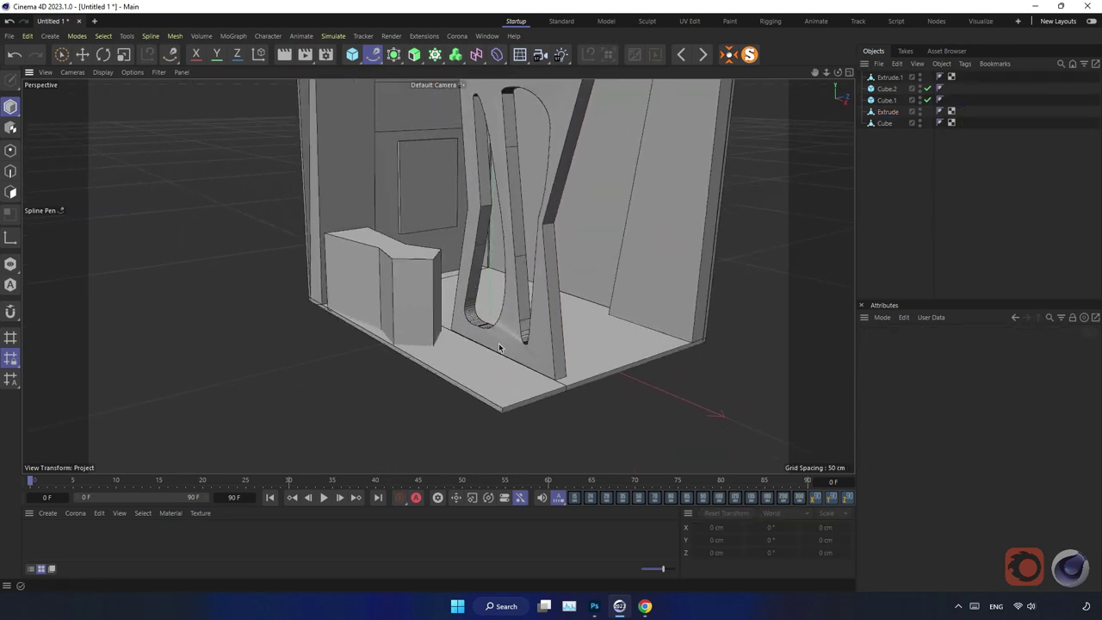
{"action": "scroll", "coordinate": [499, 348], "scroll_direction": "up", "scroll_amount": 3}
{"action": "scroll", "coordinate": [627, 347], "scroll_direction": "up", "scroll_amount": 3}
Set the front panel spline's intermediate points to Uniform, first 32 then 64
{"action": "left_click", "coordinate": [521, 306]}
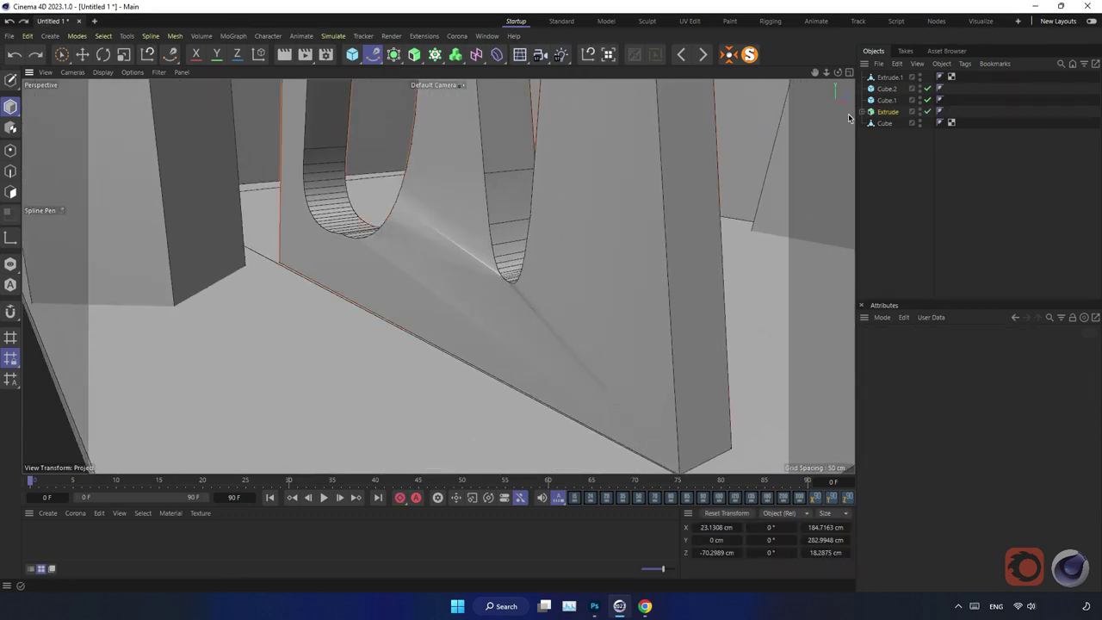
{"action": "left_click", "coordinate": [648, 297]}
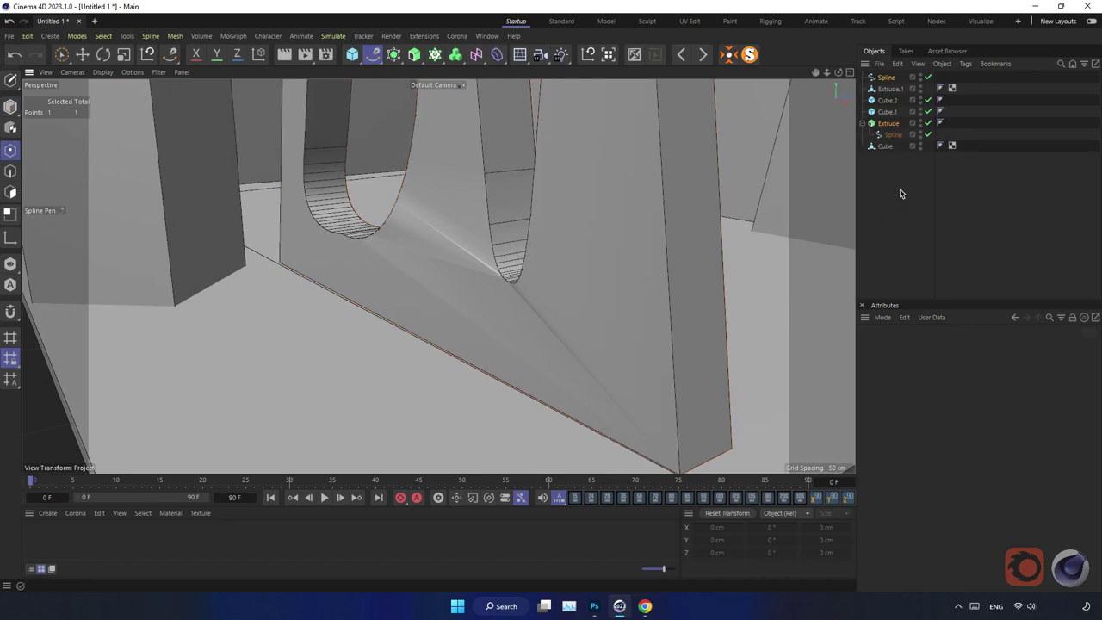
{"action": "left_click", "coordinate": [899, 137]}
{"action": "left_click", "coordinate": [977, 397]}
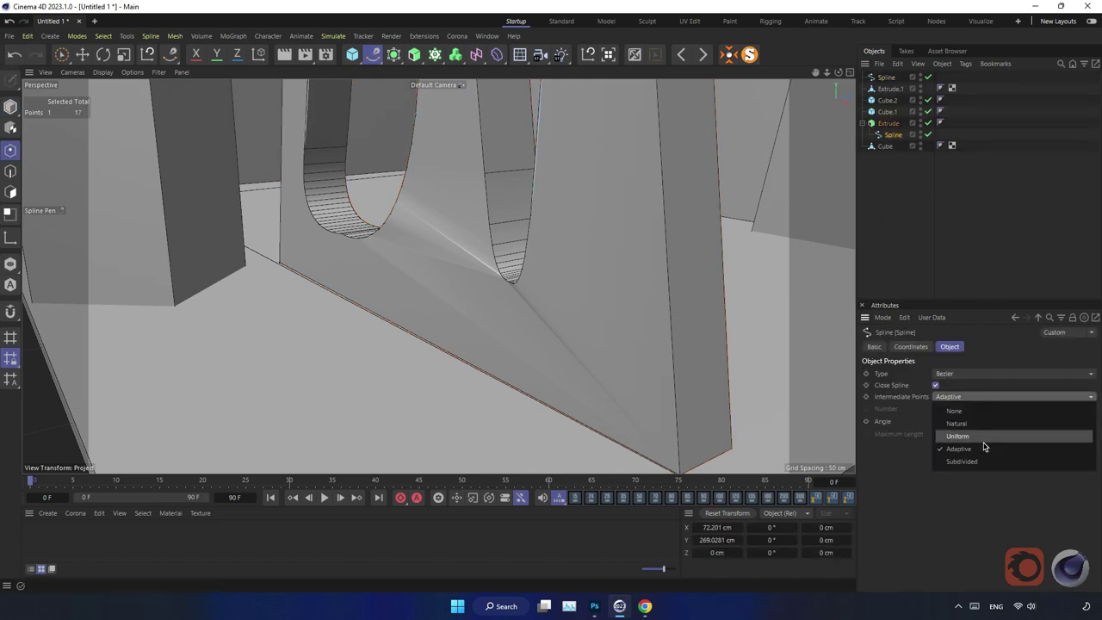
{"action": "left_click", "coordinate": [984, 437]}
{"action": "mouse_move", "coordinate": [649, 353]}
{"action": "left_mouse_down", "text": "alt"}
{"action": "mouse_move", "coordinate": [595, 350]}
{"action": "mouse_move", "coordinate": [681, 369]}
{"action": "left_mouse_up", "text": "alt"}
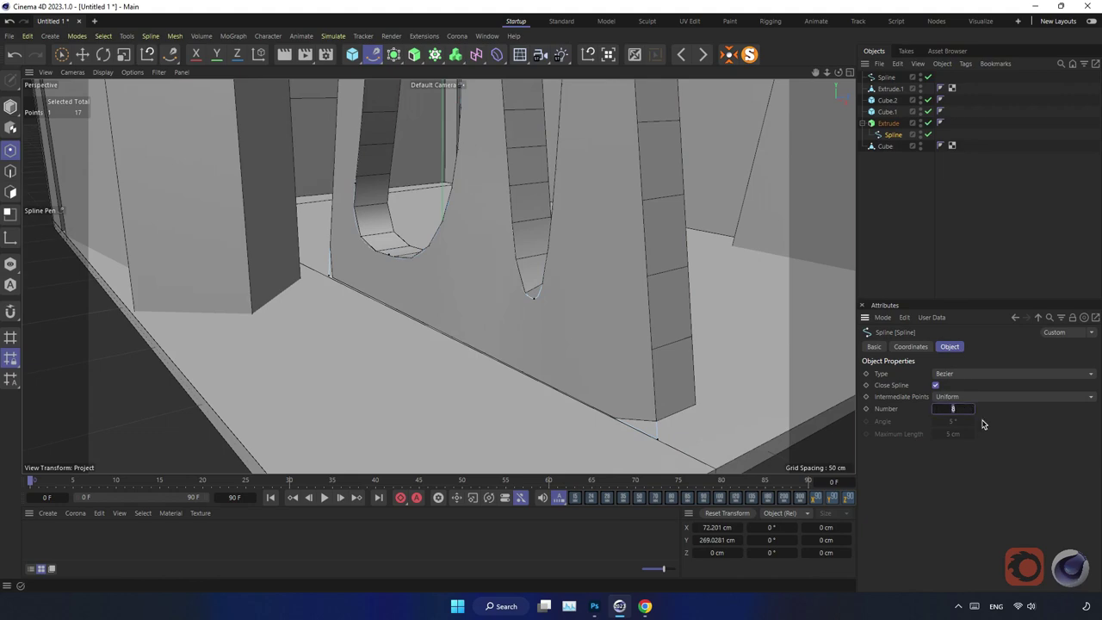
{"action": "type", "text": "32"}
{"action": "key", "text": "Return"}
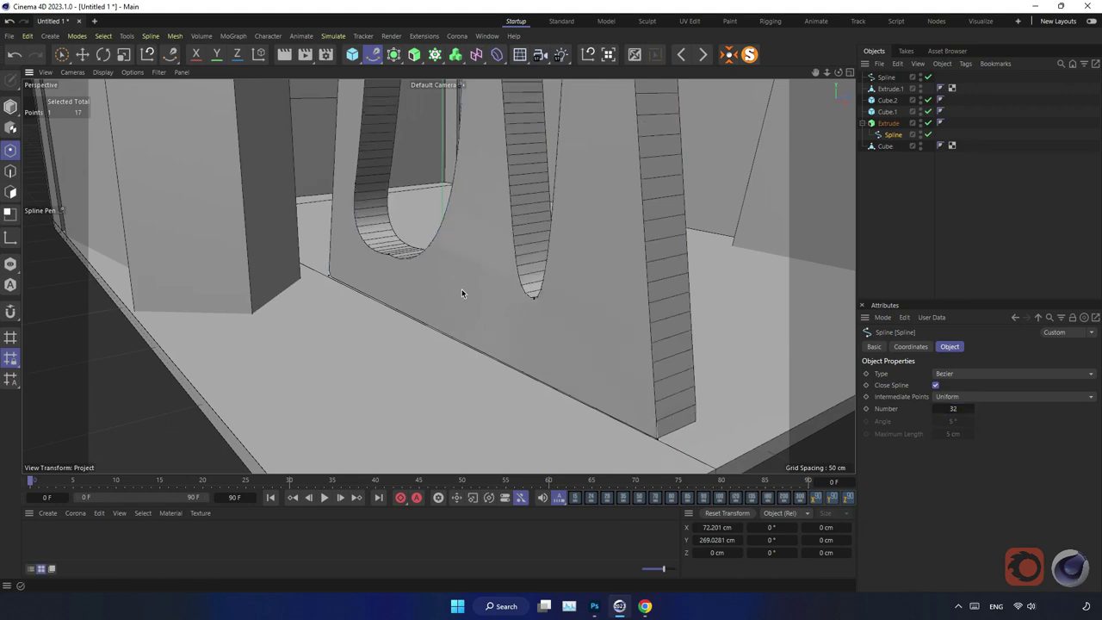
{"action": "mouse_move", "coordinate": [461, 288]}
{"action": "left_mouse_down", "text": "alt"}
{"action": "mouse_move", "coordinate": [366, 328]}
{"action": "mouse_move", "coordinate": [493, 287]}
{"action": "left_mouse_up", "text": "alt"}
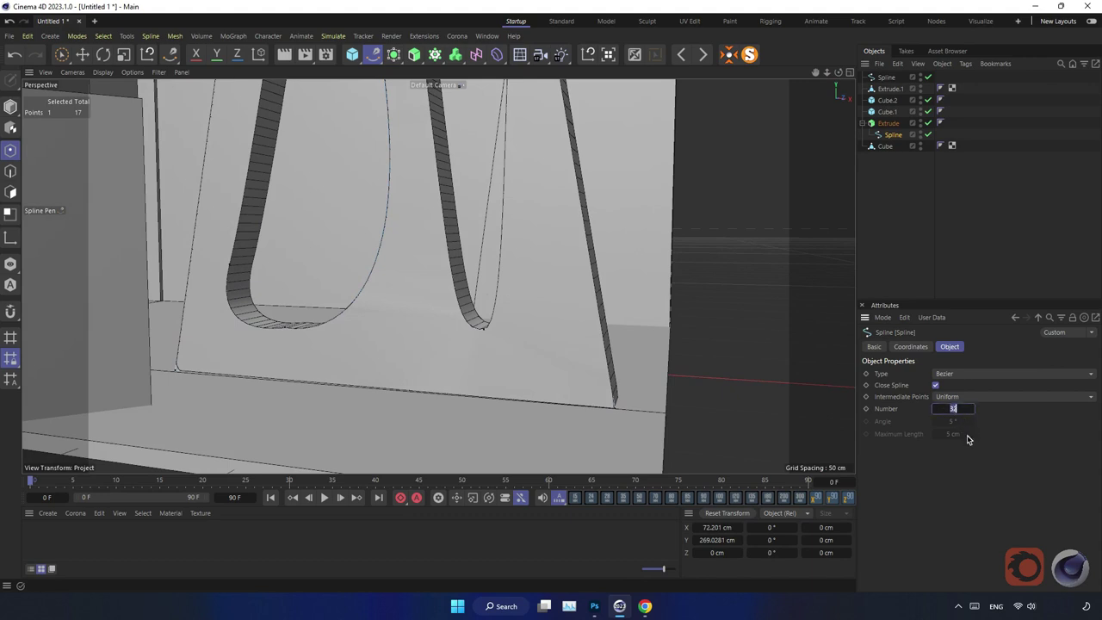
{"action": "type", "text": "64"}
{"action": "key", "text": "Return"}
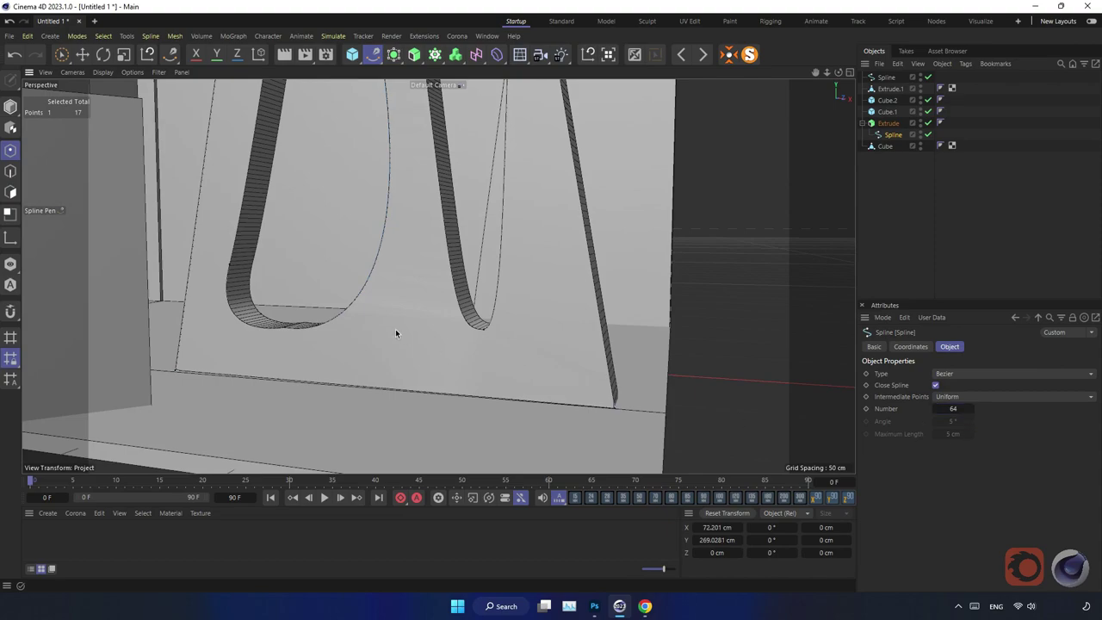
{"action": "mouse_move", "coordinate": [396, 333]}
{"action": "left_mouse_down", "text": "alt"}
{"action": "mouse_move", "coordinate": [310, 365]}
{"action": "mouse_move", "coordinate": [234, 361]}
{"action": "mouse_move", "coordinate": [413, 353]}
{"action": "mouse_move", "coordinate": [417, 302]}
{"action": "mouse_move", "coordinate": [420, 408]}
{"action": "mouse_move", "coordinate": [480, 342]}
{"action": "mouse_move", "coordinate": [427, 273]}
{"action": "mouse_move", "coordinate": [423, 296]}
{"action": "mouse_move", "coordinate": [445, 299]}
{"action": "mouse_move", "coordinate": [441, 338]}
{"action": "mouse_move", "coordinate": [499, 312]}
{"action": "mouse_move", "coordinate": [456, 320]}
{"action": "left_mouse_up", "text": "alt"}
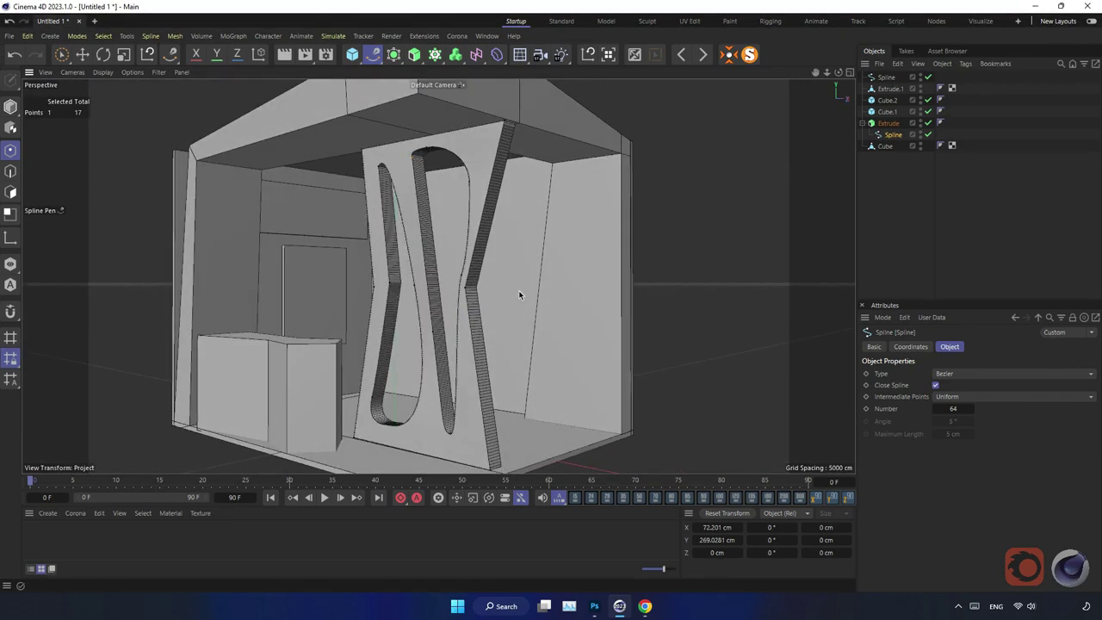
Give the front panel extrusion a 1.61 cm round cap bevel
{"action": "left_click", "coordinate": [891, 126]}
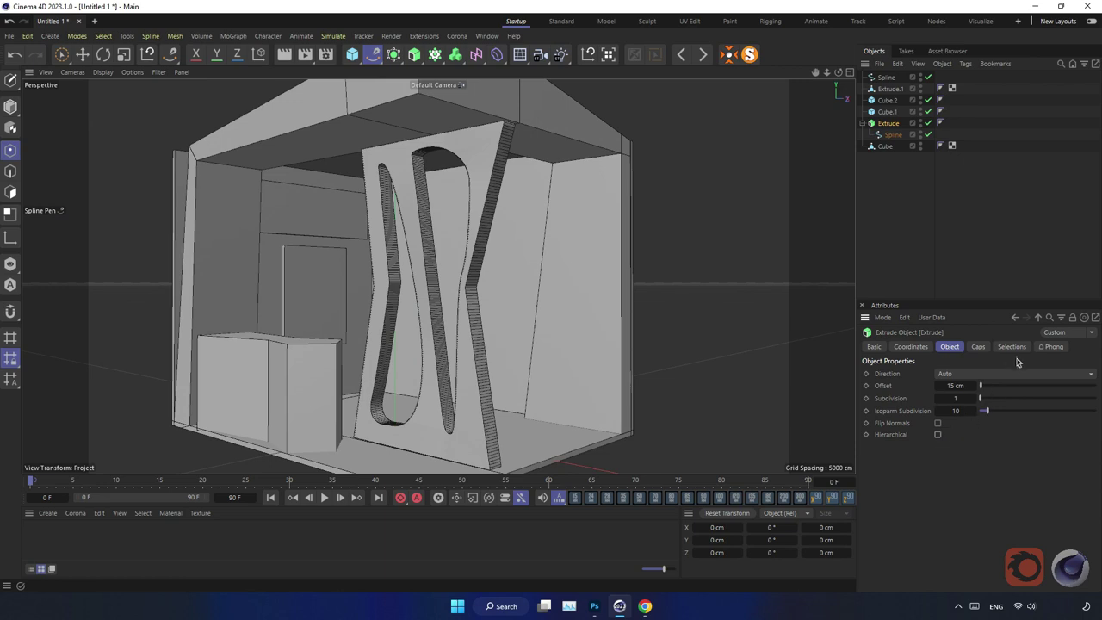
{"action": "left_click", "coordinate": [978, 346]}
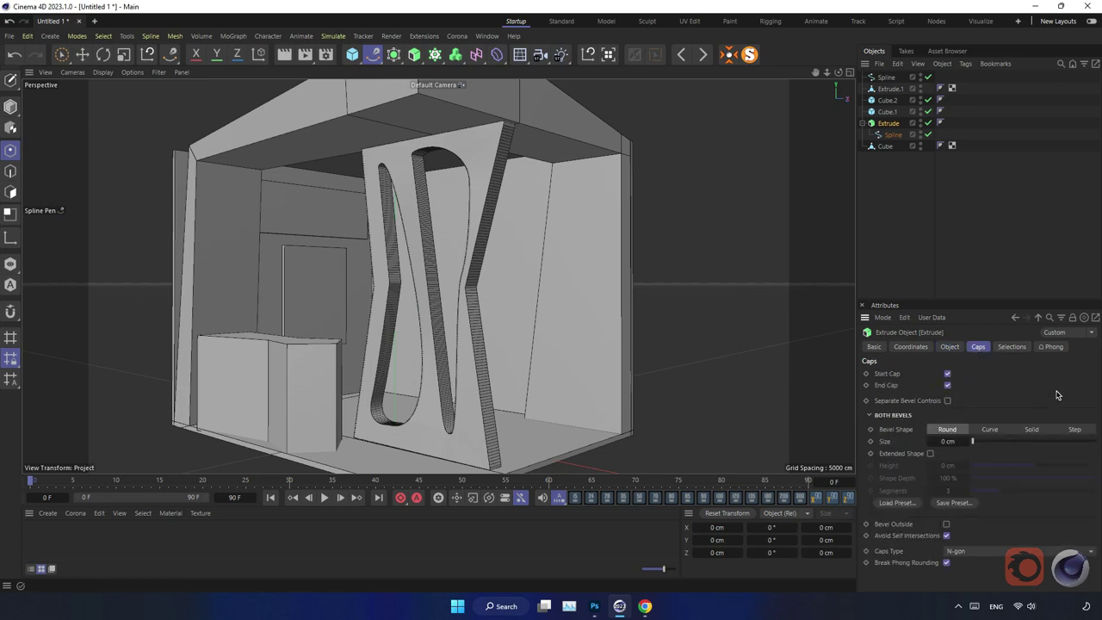
{"action": "mouse_move", "coordinate": [984, 446]}
{"action": "left_mouse_down"}
{"action": "mouse_move", "coordinate": [1005, 443]}
{"action": "mouse_move", "coordinate": [972, 444]}
{"action": "mouse_move", "coordinate": [974, 455]}
{"action": "left_mouse_up"}
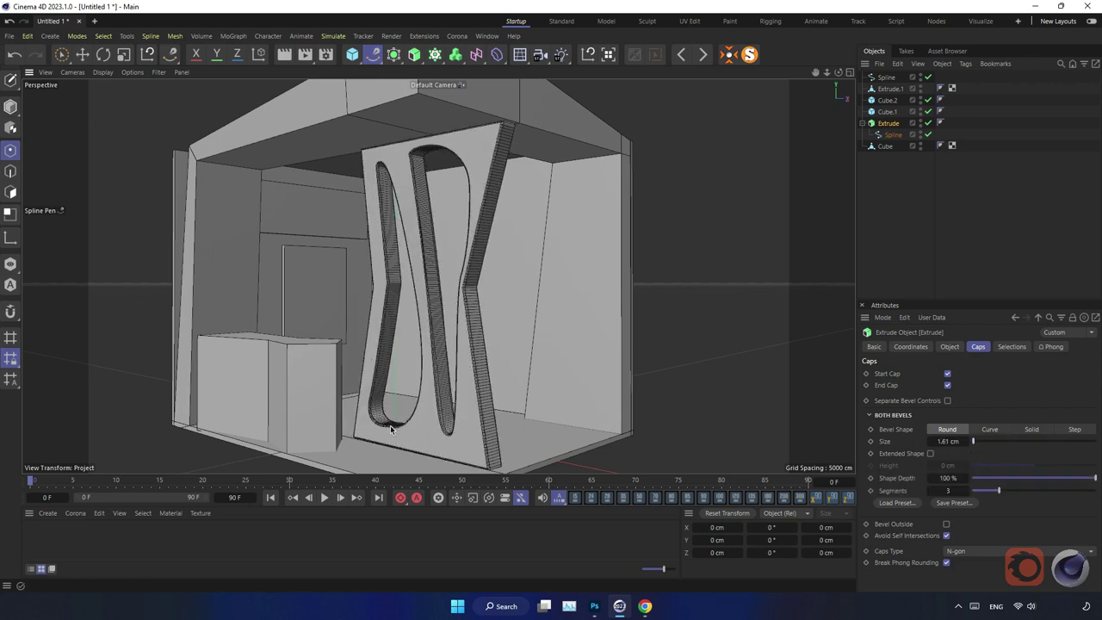
{"action": "scroll", "coordinate": [390, 426], "scroll_direction": "up", "scroll_amount": 3}
{"action": "scroll", "coordinate": [482, 425], "scroll_direction": "up", "scroll_amount": 3}
{"action": "scroll", "coordinate": [480, 417], "scroll_direction": "up", "scroll_amount": 3}
{"action": "scroll", "coordinate": [486, 370], "scroll_direction": "up", "scroll_amount": 2}
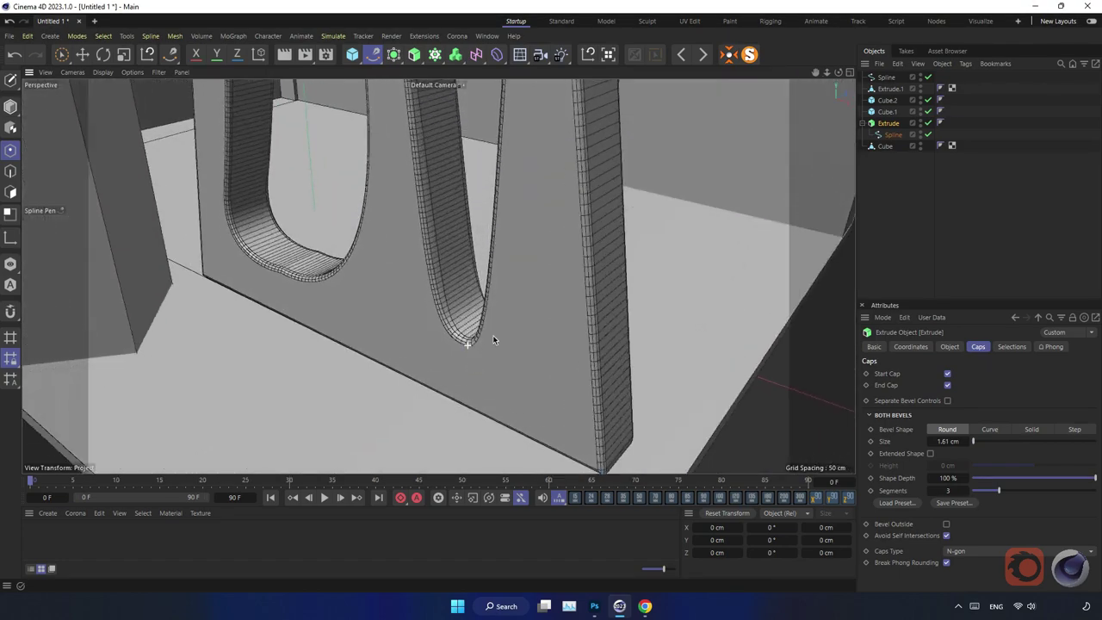
{"action": "scroll", "coordinate": [492, 339], "scroll_direction": "up", "scroll_amount": 2}
{"action": "scroll", "coordinate": [465, 342], "scroll_direction": "down", "scroll_amount": 3}
{"action": "scroll", "coordinate": [406, 347], "scroll_direction": "down", "scroll_amount": 2}
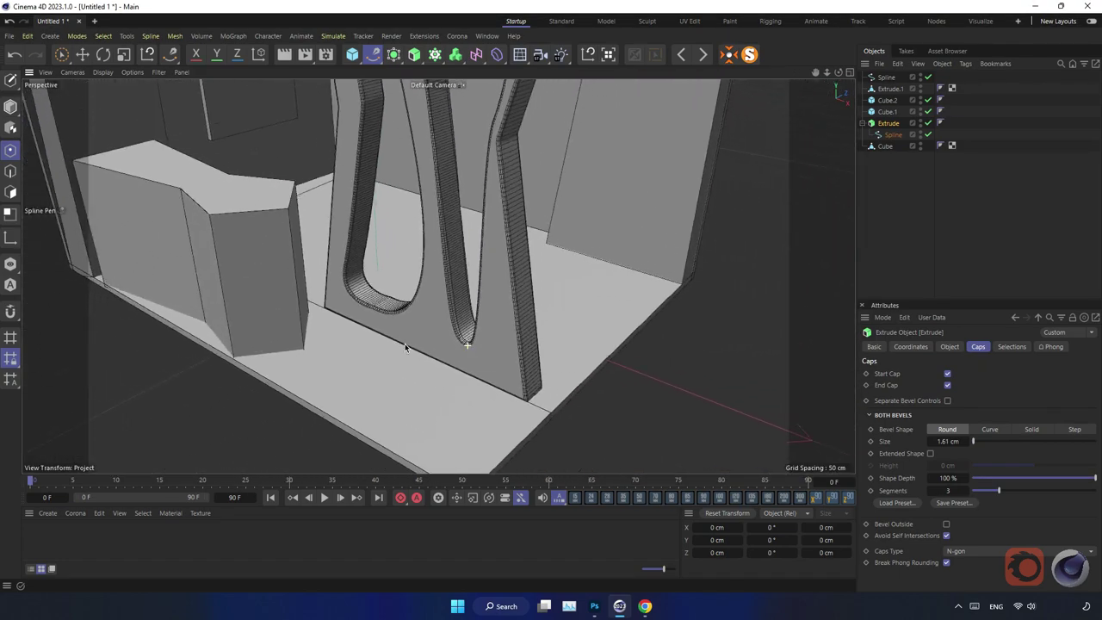
{"action": "mouse_move", "coordinate": [405, 347]}
{"action": "left_mouse_down", "text": "alt"}
{"action": "mouse_move", "coordinate": [468, 323]}
{"action": "mouse_move", "coordinate": [445, 407]}
{"action": "left_mouse_up", "text": "alt"}
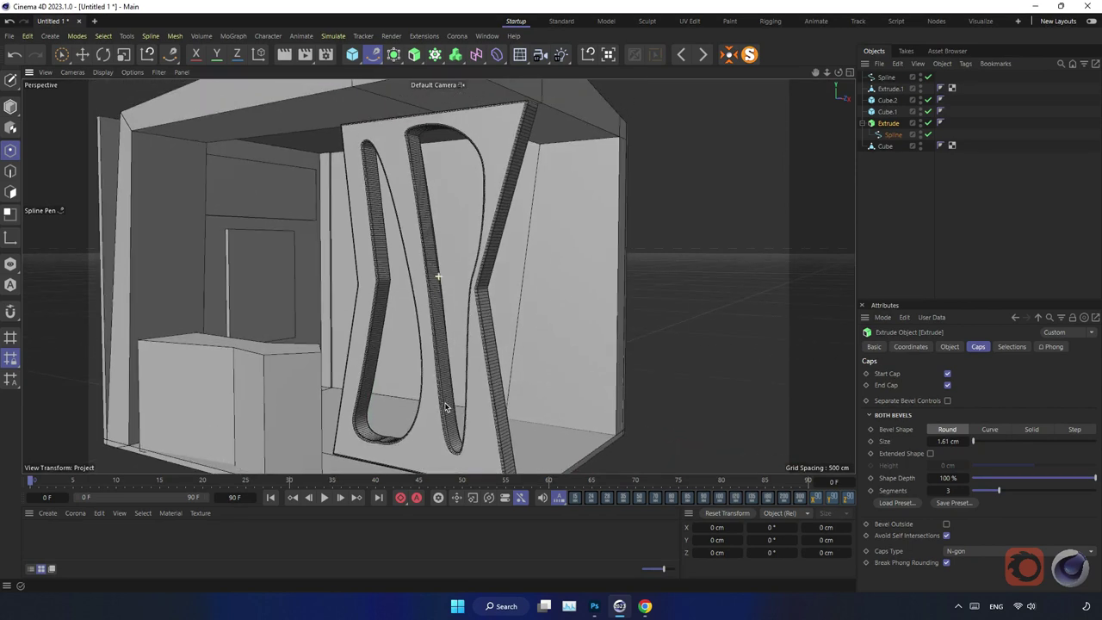
Convert the front panel extrusion into an editable polygon object
{"action": "left_click", "coordinate": [950, 347]}
{"action": "left_click", "coordinate": [881, 231]}
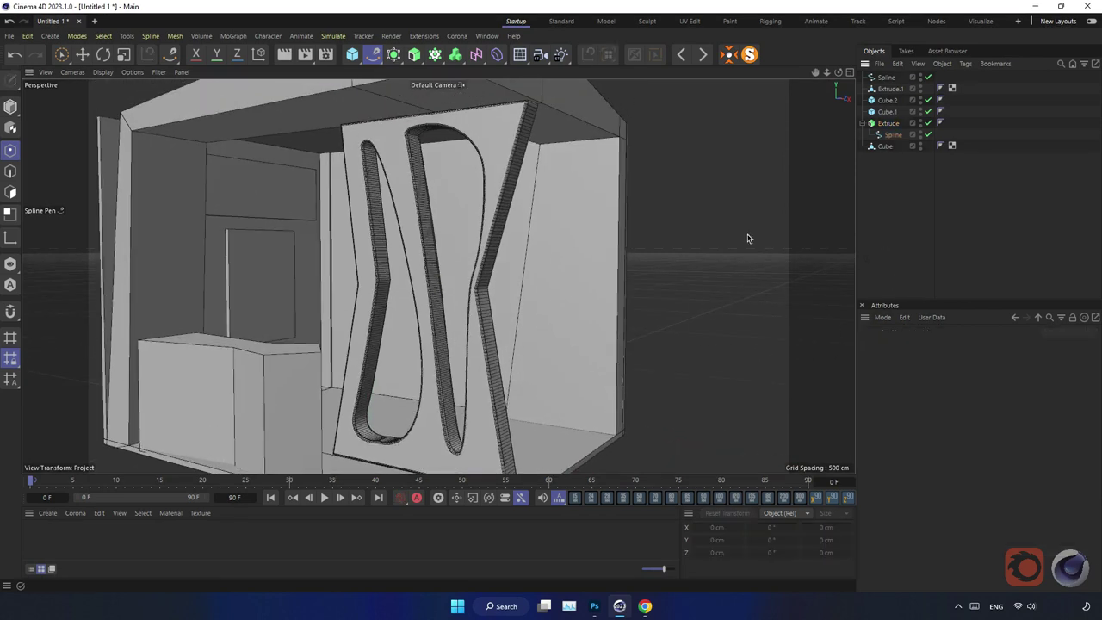
{"action": "left_click", "coordinate": [893, 127]}
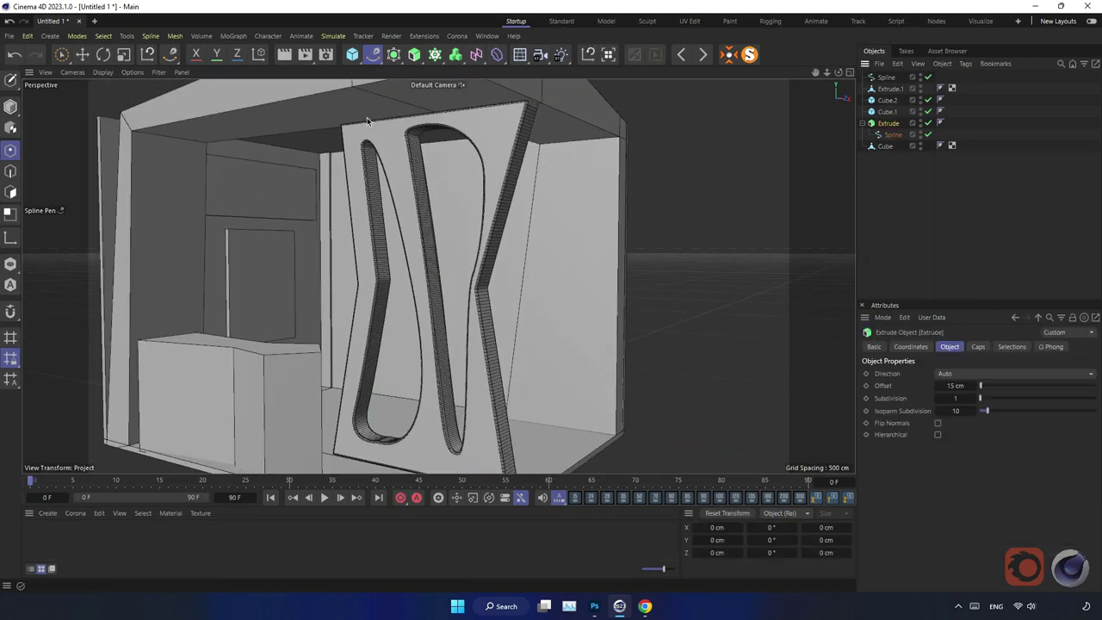
{"action": "left_click", "coordinate": [7, 86]}
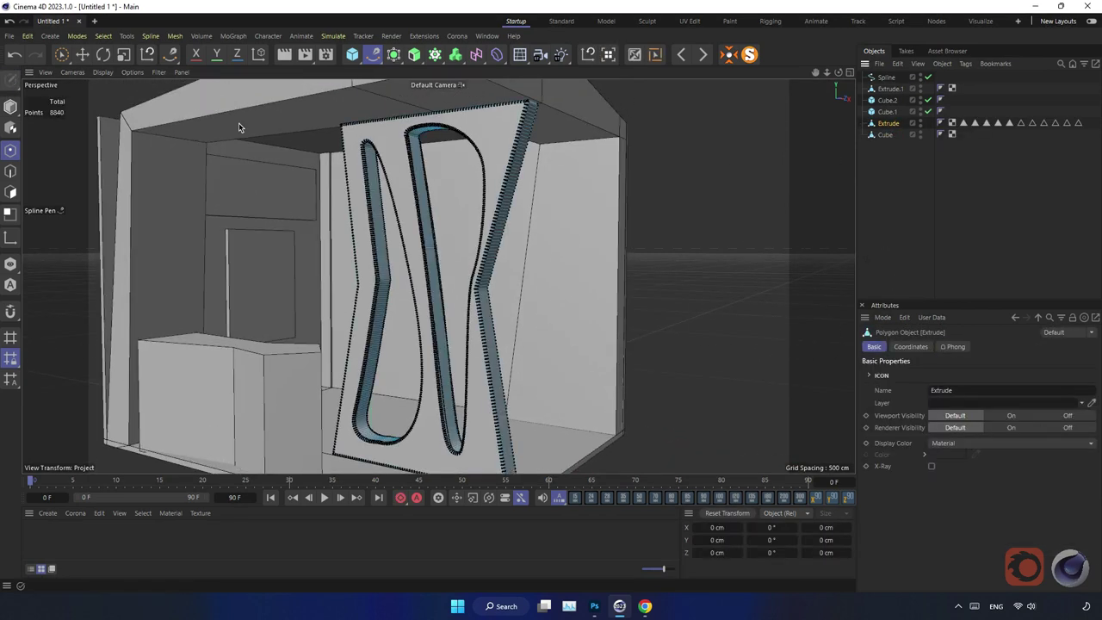
{"action": "left_click", "coordinate": [1097, 128]}
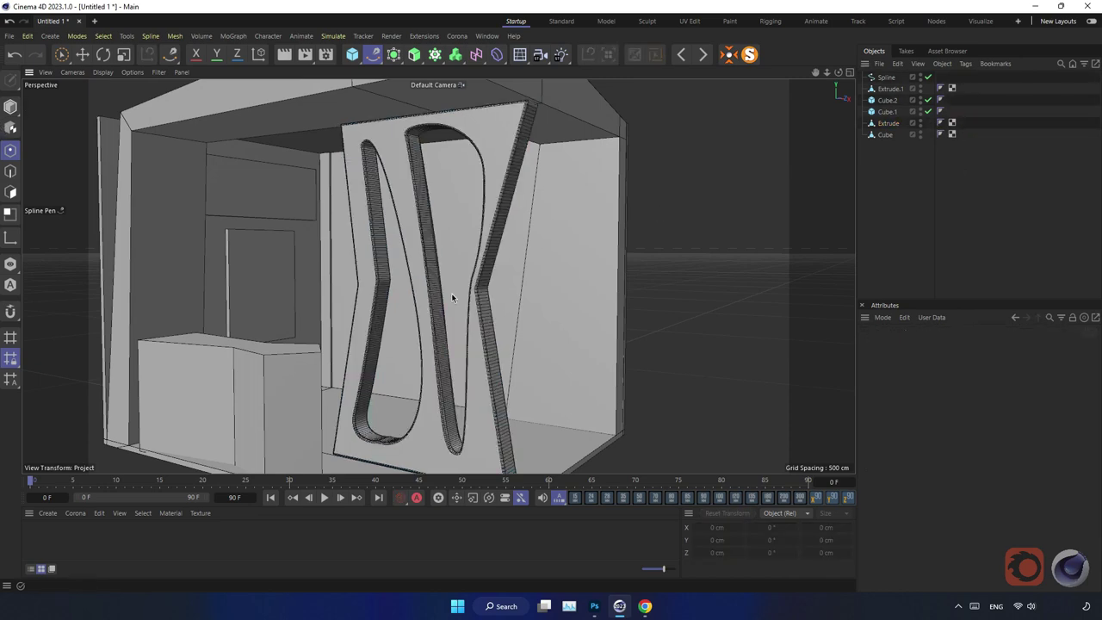
Delete the leftover Spline object and return to Model mode
{"action": "left_click_drag", "start_coordinate": [451, 297], "coordinate": [829, 180], "text": "alt"}
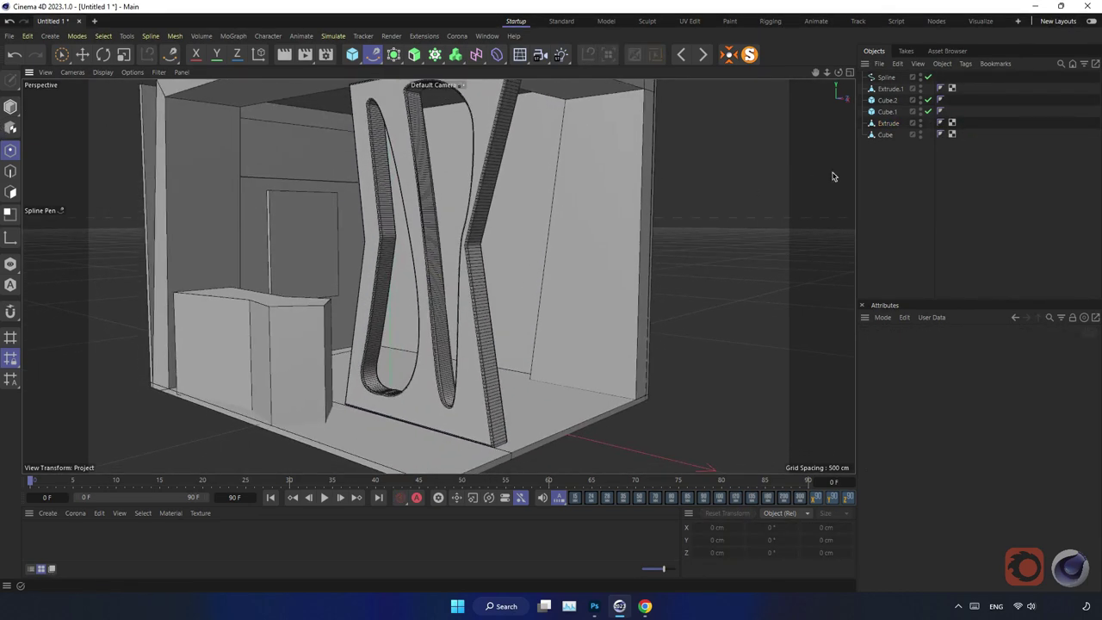
{"action": "key", "text": "ctrl+z"}
{"action": "key", "text": "ctrl+shift+z"}
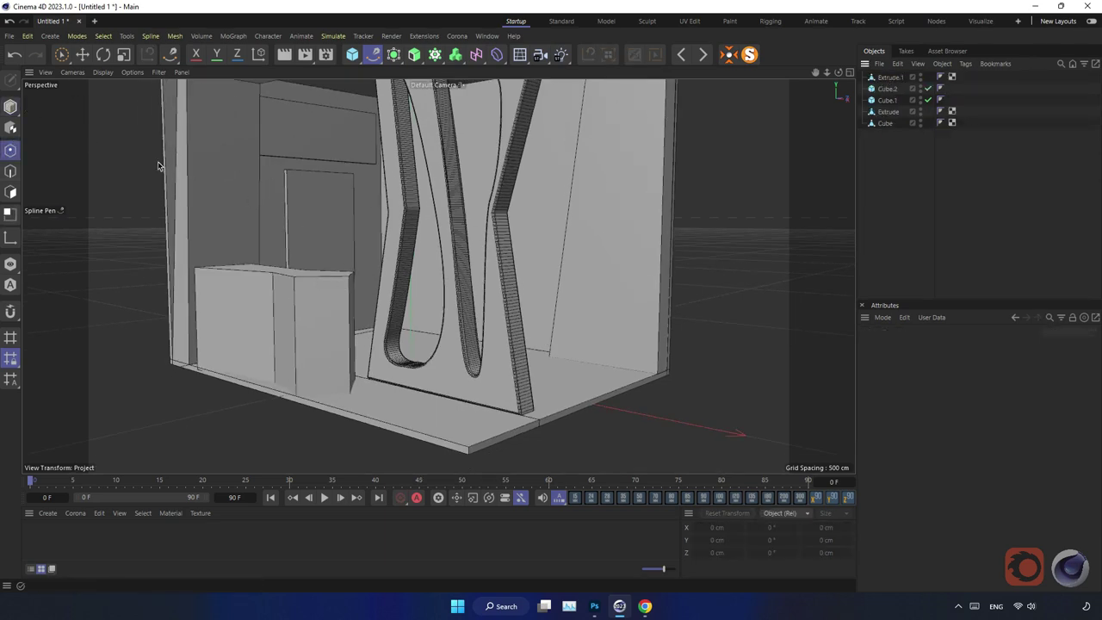
{"action": "left_click", "coordinate": [11, 106]}
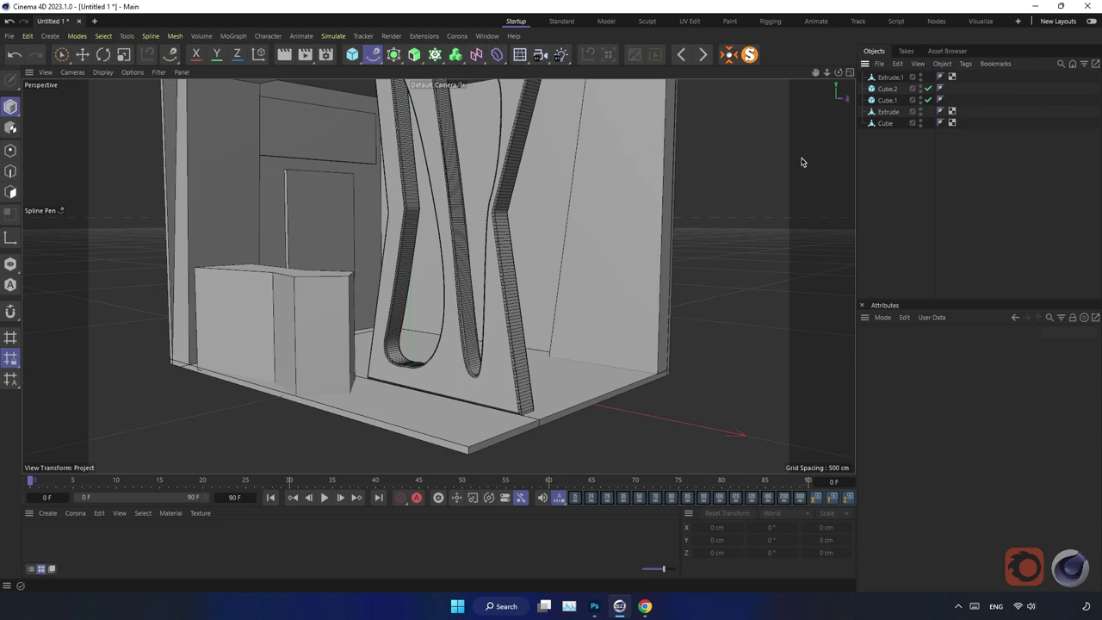
Select the reception counter and centre its axis on the block
{"action": "left_click", "coordinate": [83, 54]}
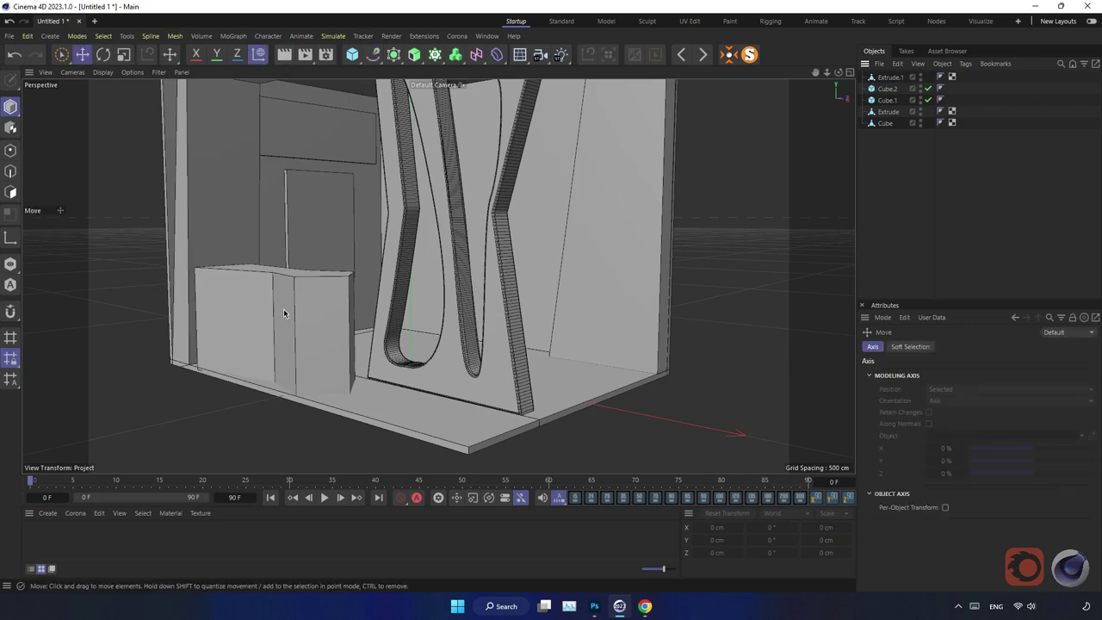
{"action": "left_click", "coordinate": [279, 305]}
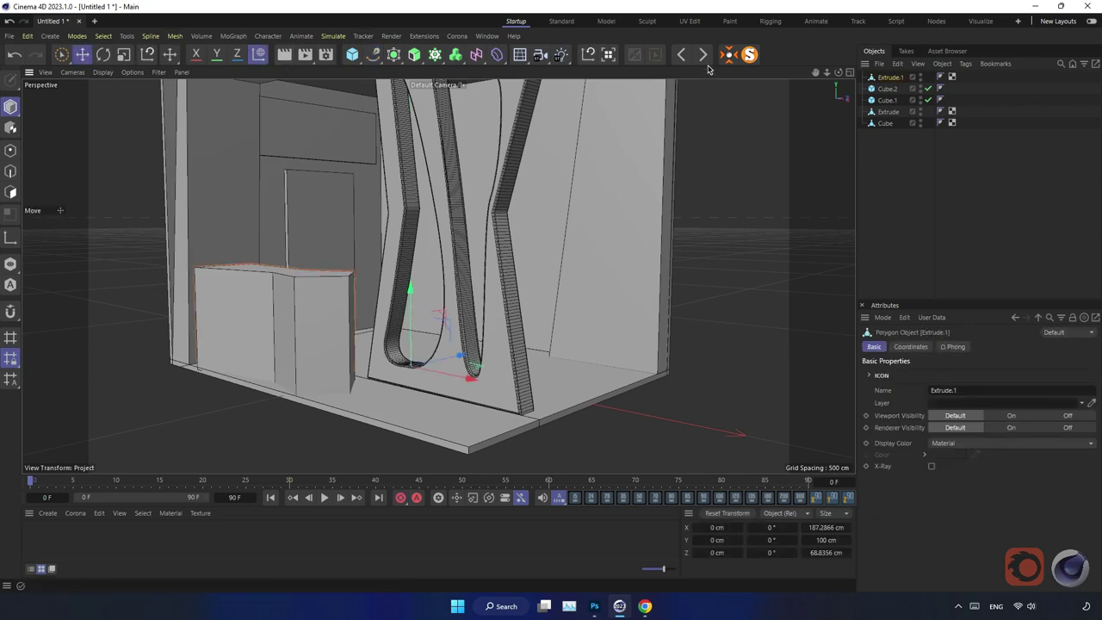
{"action": "key", "text": "ctrl+shift+c"}
{"action": "left_click_drag", "start_coordinate": [279, 270], "coordinate": [286, 272]}
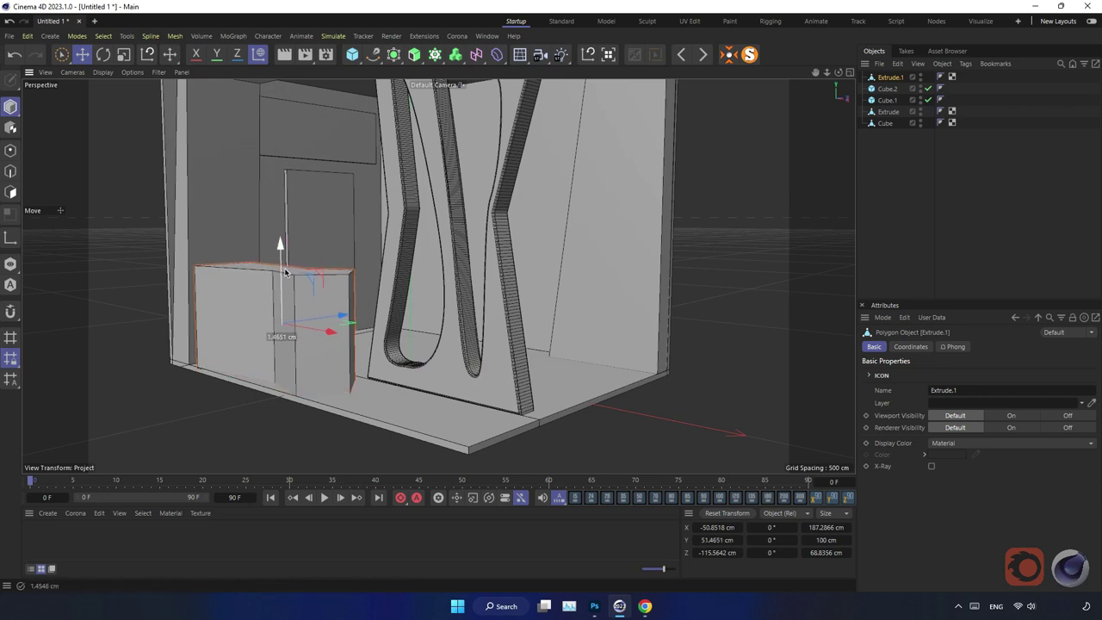
{"action": "left_click_drag", "start_coordinate": [286, 271], "coordinate": [285, 268]}
{"action": "left_click_drag", "start_coordinate": [317, 339], "coordinate": [358, 300], "text": "alt"}
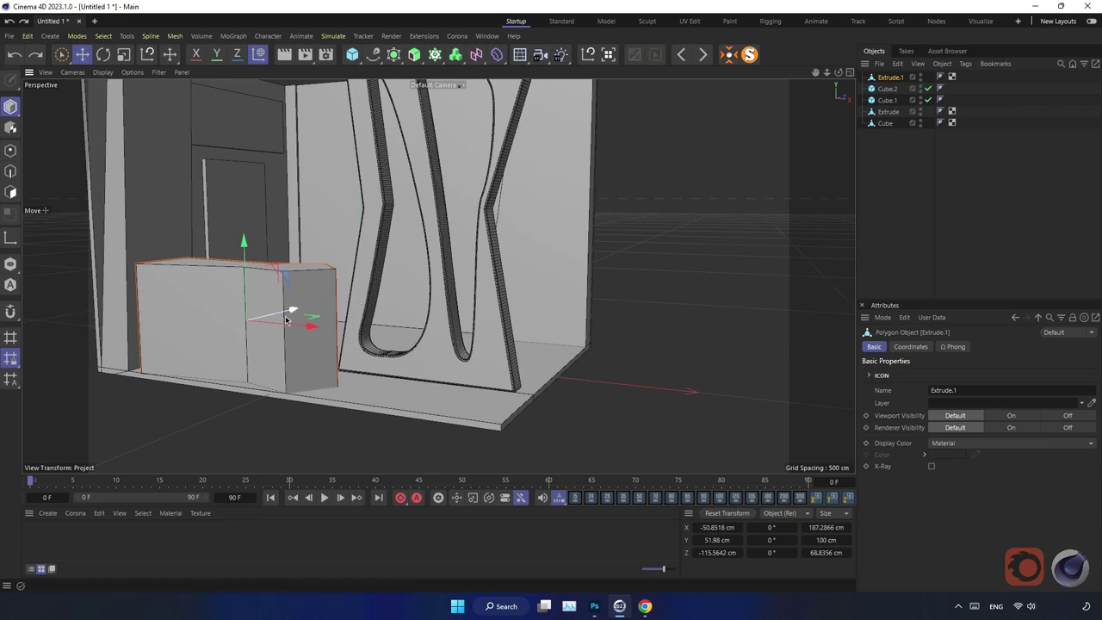
Scale the counter's height to about 90.8 cm and lower it to Y 47.79 cm
{"action": "key", "text": "t"}
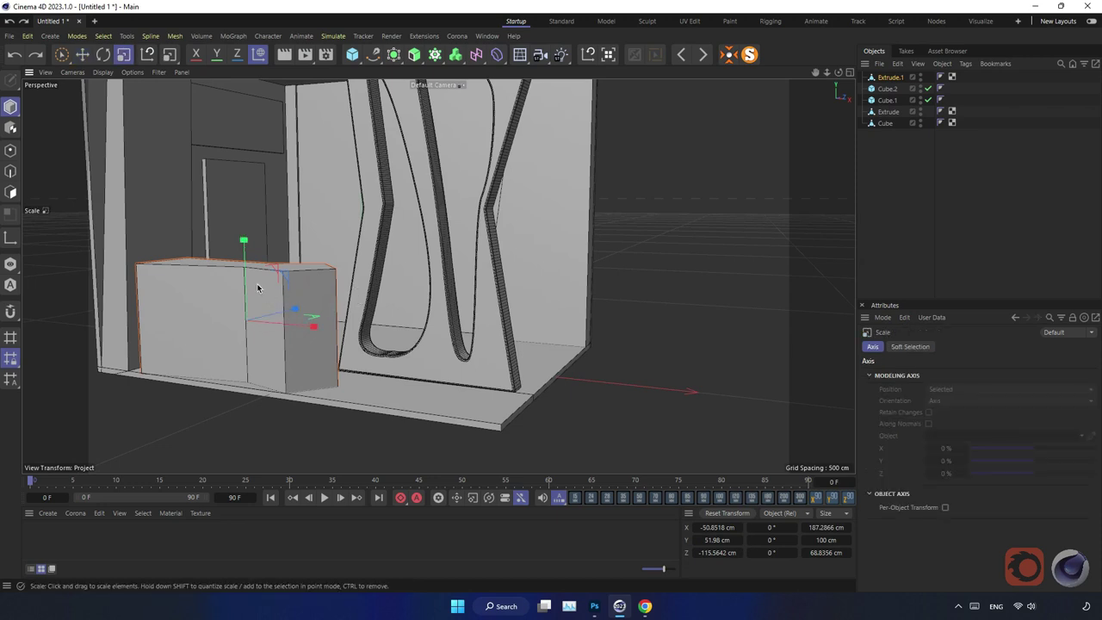
{"action": "left_click_drag", "start_coordinate": [244, 241], "coordinate": [248, 284]}
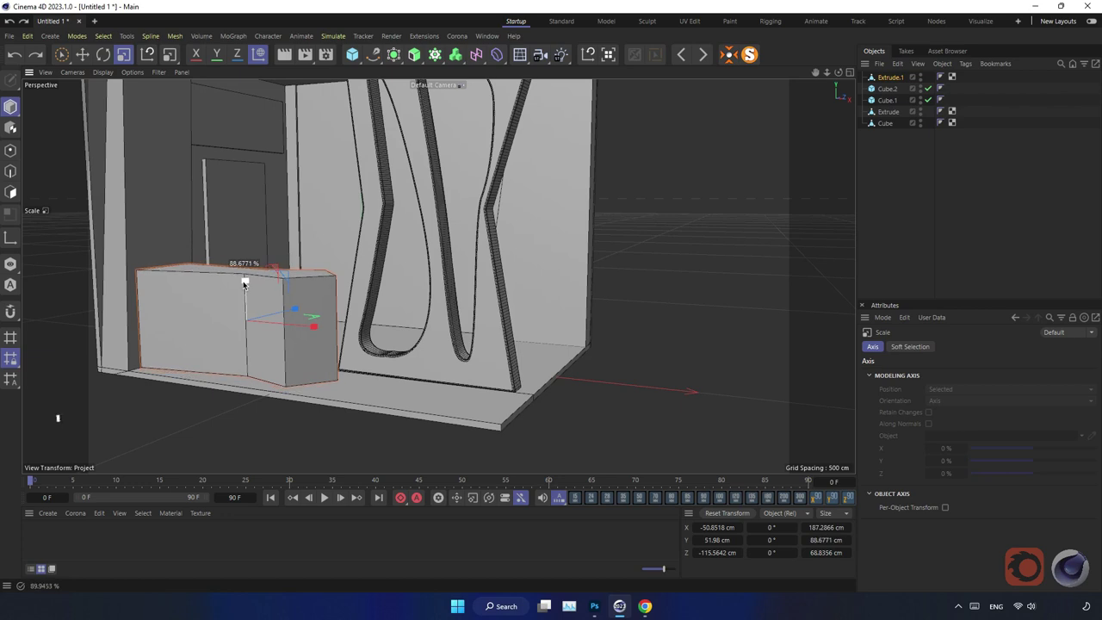
{"action": "key", "text": "e"}
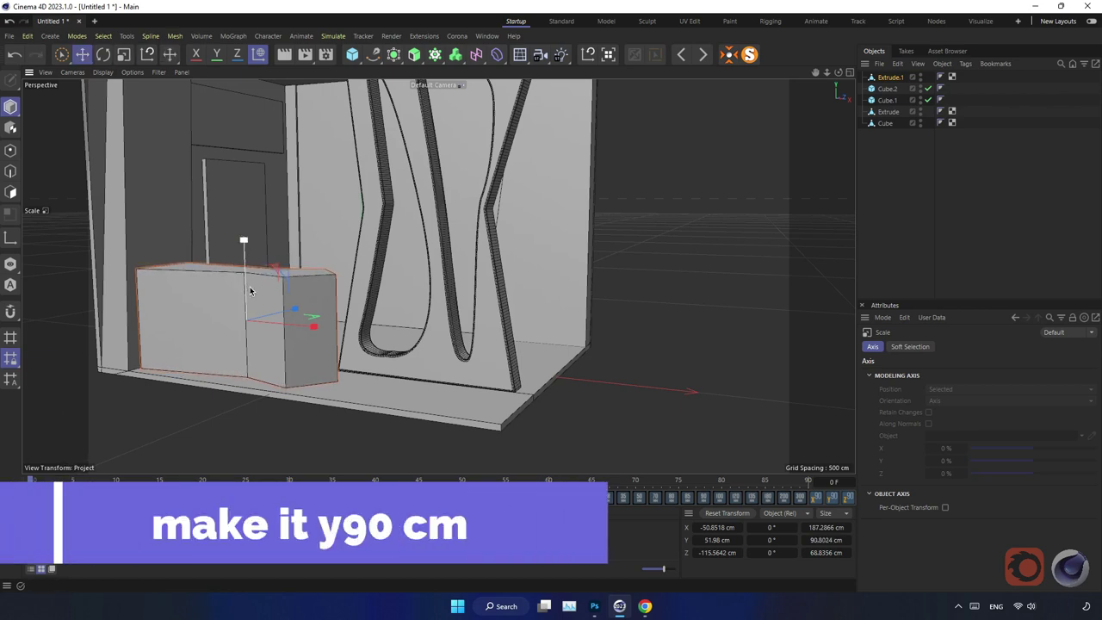
{"action": "mouse_move", "coordinate": [245, 281]}
{"action": "left_mouse_down"}
{"action": "mouse_move", "coordinate": [212, 331]}
{"action": "mouse_move", "coordinate": [297, 308]}
{"action": "mouse_move", "coordinate": [319, 312]}
{"action": "mouse_move", "coordinate": [259, 315]}
{"action": "mouse_move", "coordinate": [249, 329]}
{"action": "mouse_move", "coordinate": [401, 301]}
{"action": "mouse_move", "coordinate": [183, 287]}
{"action": "mouse_move", "coordinate": [368, 319]}
{"action": "mouse_move", "coordinate": [383, 345]}
{"action": "mouse_move", "coordinate": [362, 291]}
{"action": "mouse_move", "coordinate": [310, 276]}
{"action": "mouse_move", "coordinate": [388, 301]}
{"action": "left_mouse_up"}
{"action": "scroll", "coordinate": [401, 302], "scroll_direction": "down", "scroll_amount": 5}
{"action": "scroll", "coordinate": [400, 301], "scroll_direction": "down", "scroll_amount": 2}
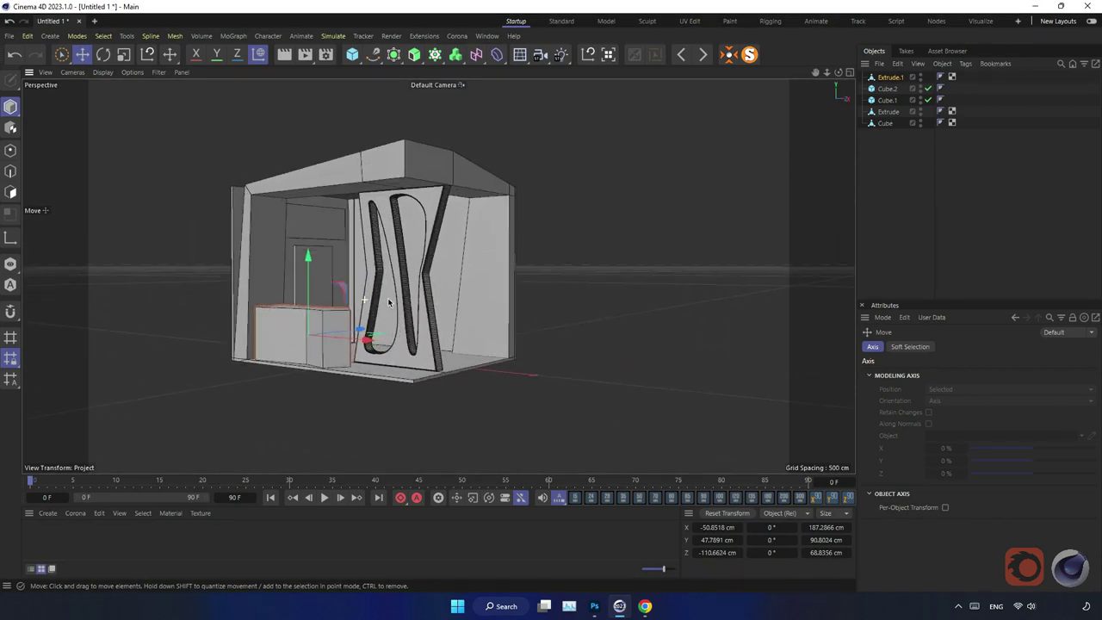
{"action": "scroll", "coordinate": [388, 302], "scroll_direction": "up", "scroll_amount": 3}
{"action": "scroll", "coordinate": [401, 322], "scroll_direction": "up", "scroll_amount": 2}
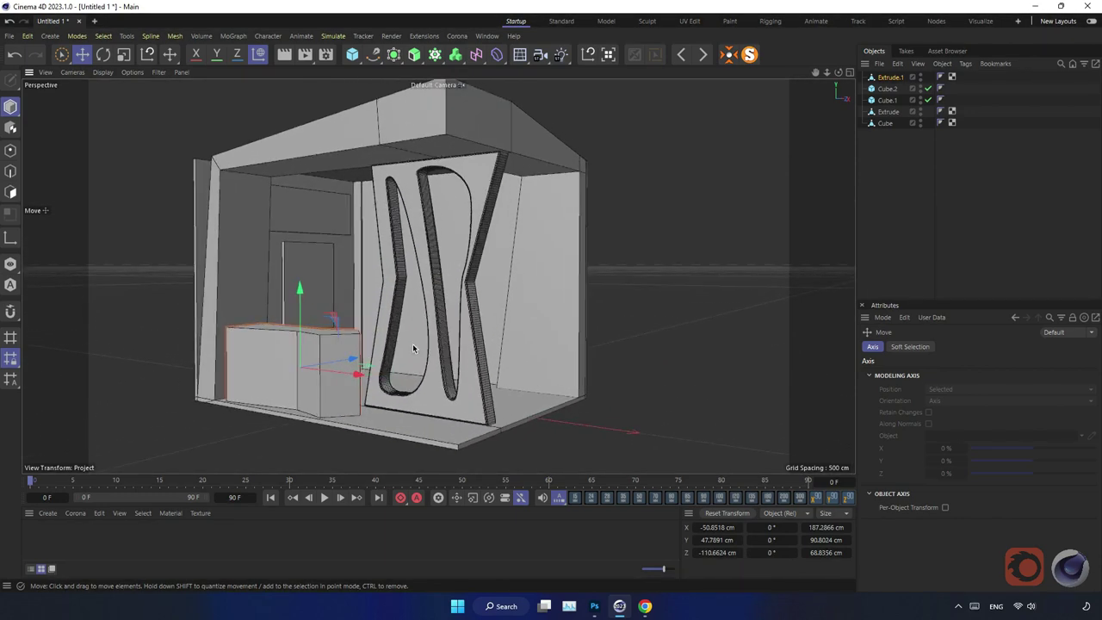
{"action": "scroll", "coordinate": [482, 443], "scroll_direction": "up", "scroll_amount": 3}
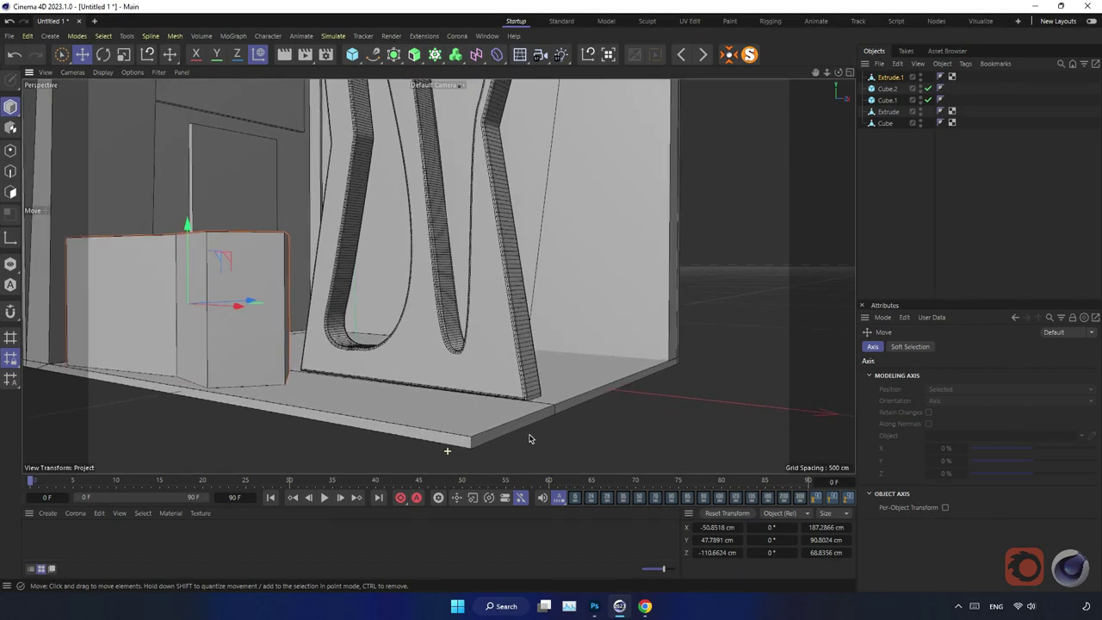
{"action": "scroll", "coordinate": [457, 386], "scroll_direction": "up", "scroll_amount": 2}
Select the polygon loop around the floor slab's edge and extrude it slightly
{"action": "scroll", "coordinate": [490, 386], "scroll_direction": "up", "scroll_amount": 2}
{"action": "left_click", "coordinate": [415, 386]}
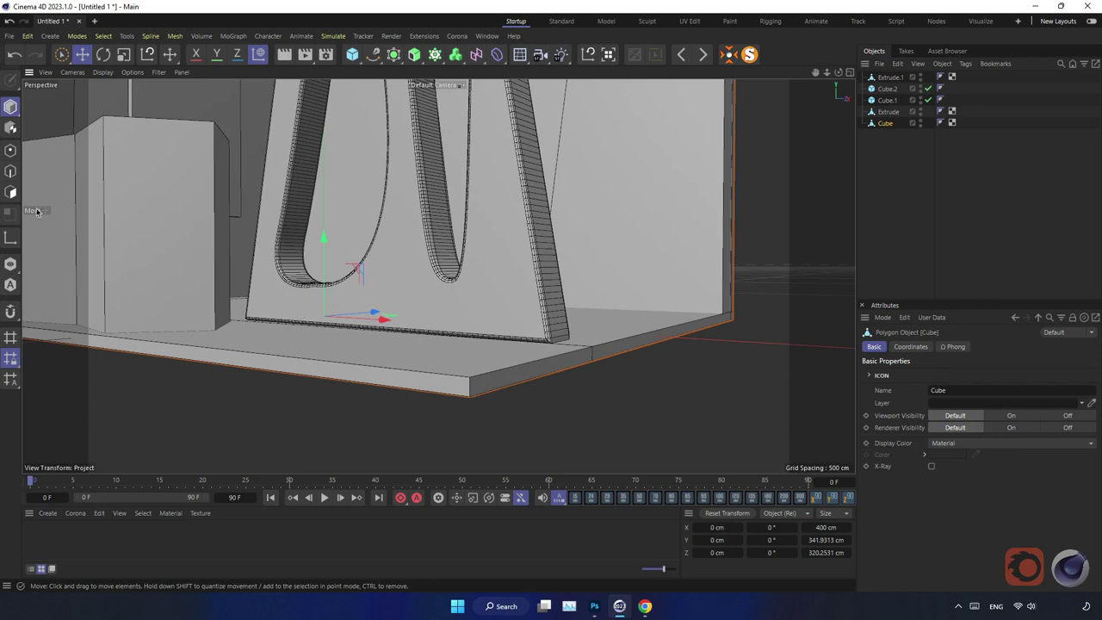
{"action": "left_click", "coordinate": [10, 192]}
{"action": "left_click", "coordinate": [393, 381]}
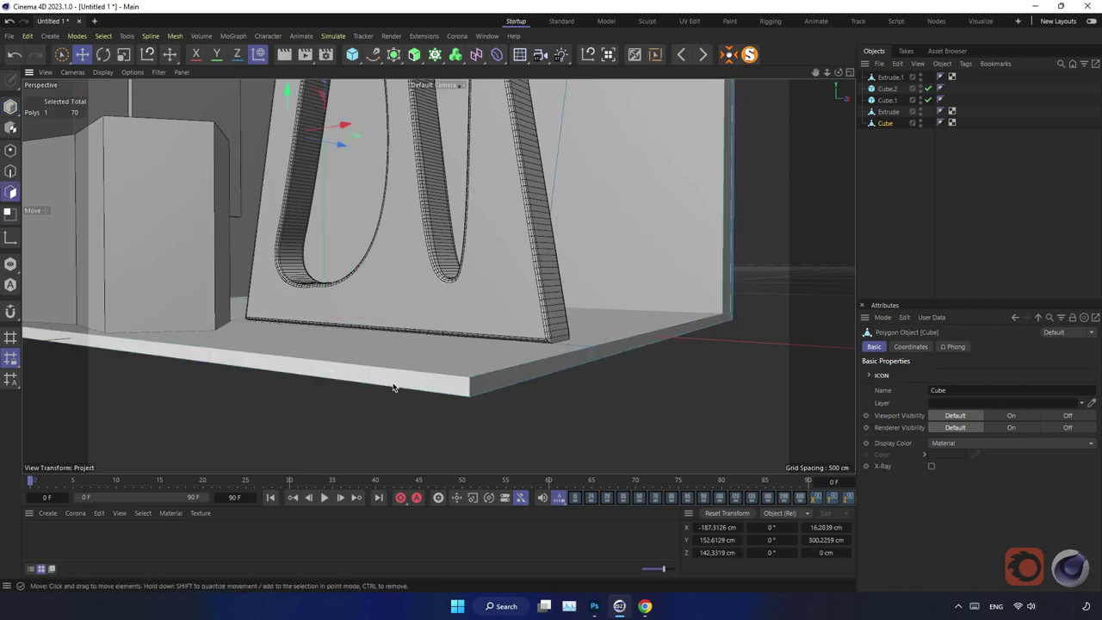
{"action": "left_click", "coordinate": [656, 54]}
{"action": "left_click", "coordinate": [482, 392]}
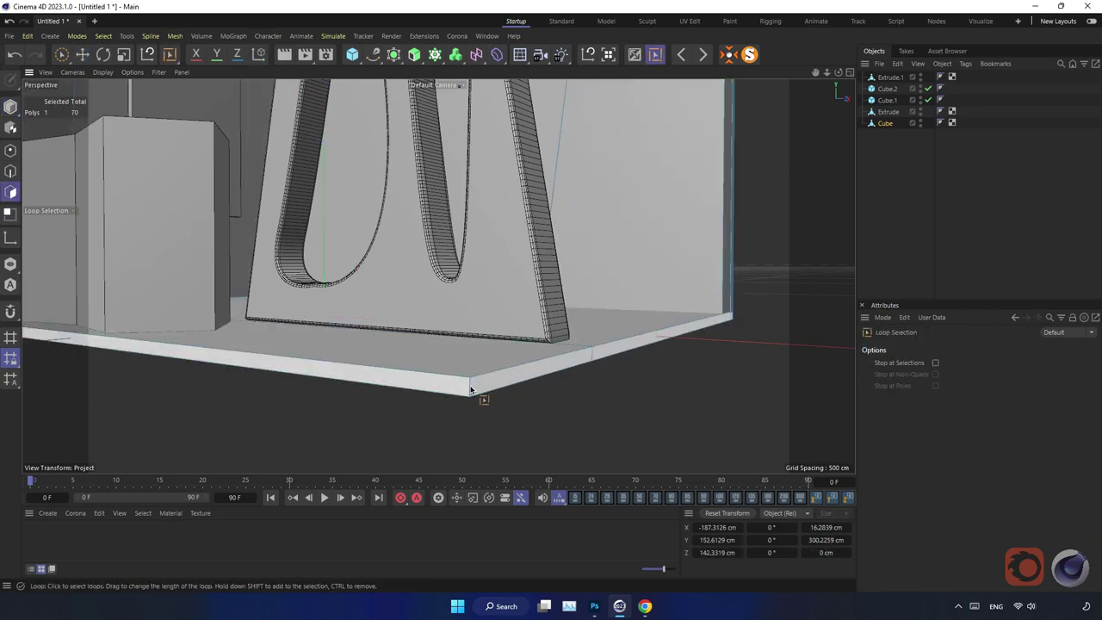
{"action": "right_click", "coordinate": [571, 415]}
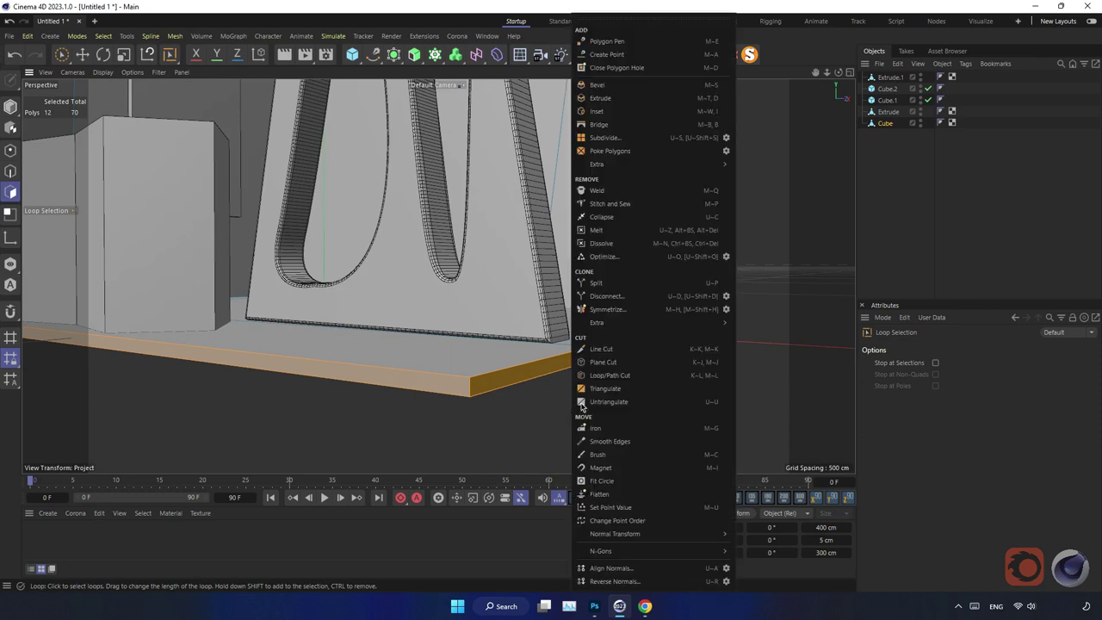
{"action": "left_click", "coordinate": [642, 97]}
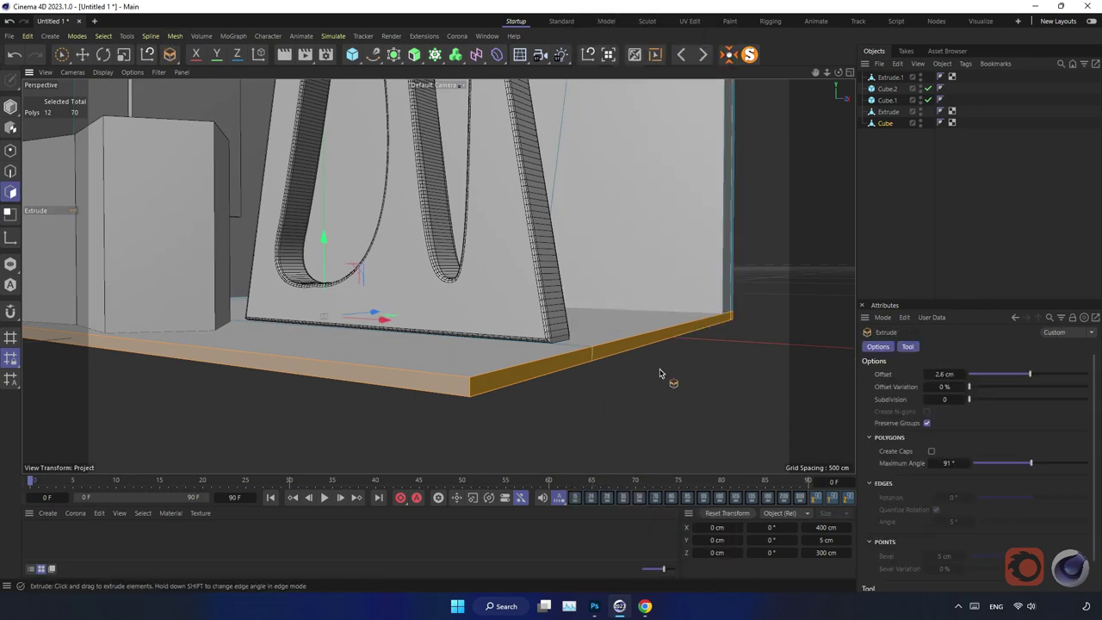
{"action": "left_click_drag", "start_coordinate": [671, 382], "coordinate": [637, 347]}
Inset the slab's side faces by 0.2 cm and extrude them -1 cm into a groove
{"action": "right_click", "coordinate": [664, 393]}
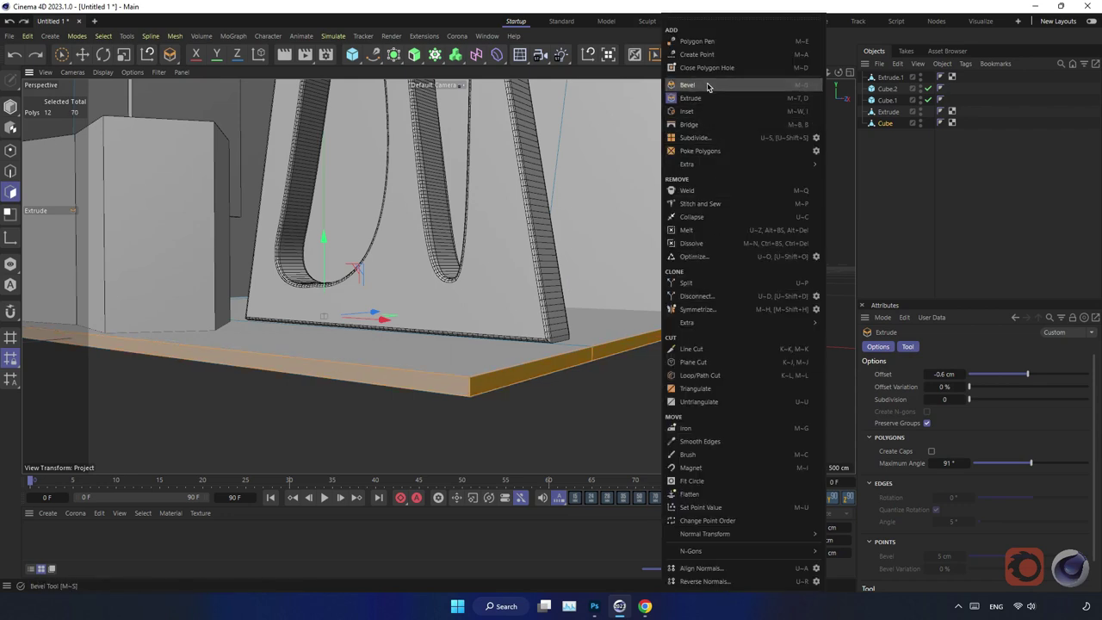
{"action": "left_click", "coordinate": [689, 112]}
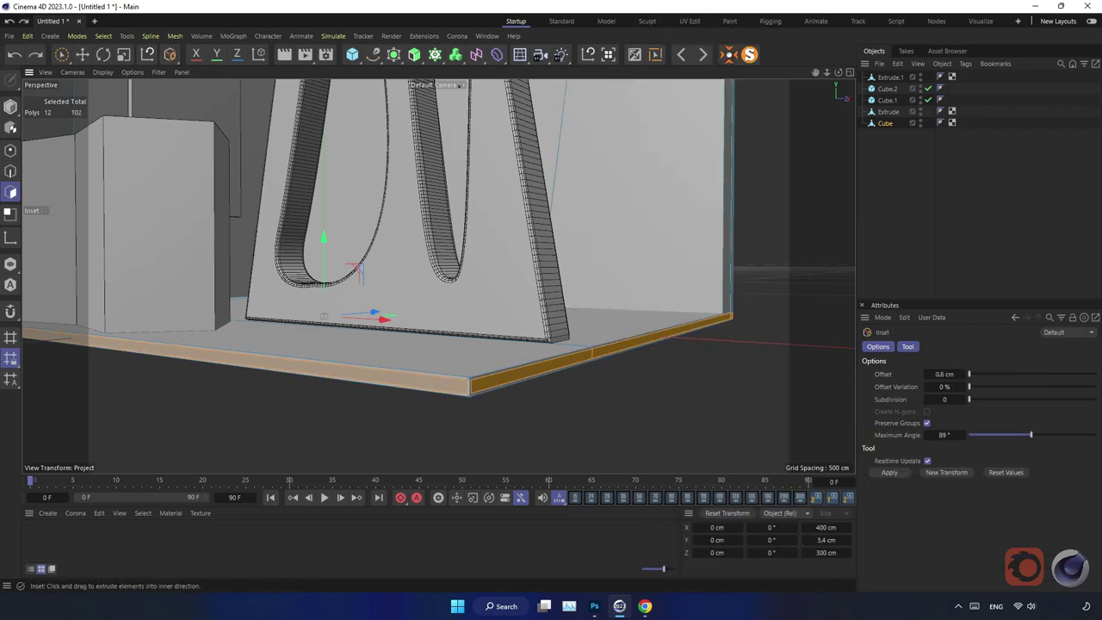
{"action": "left_click_drag", "start_coordinate": [357, 271], "coordinate": [348, 271]}
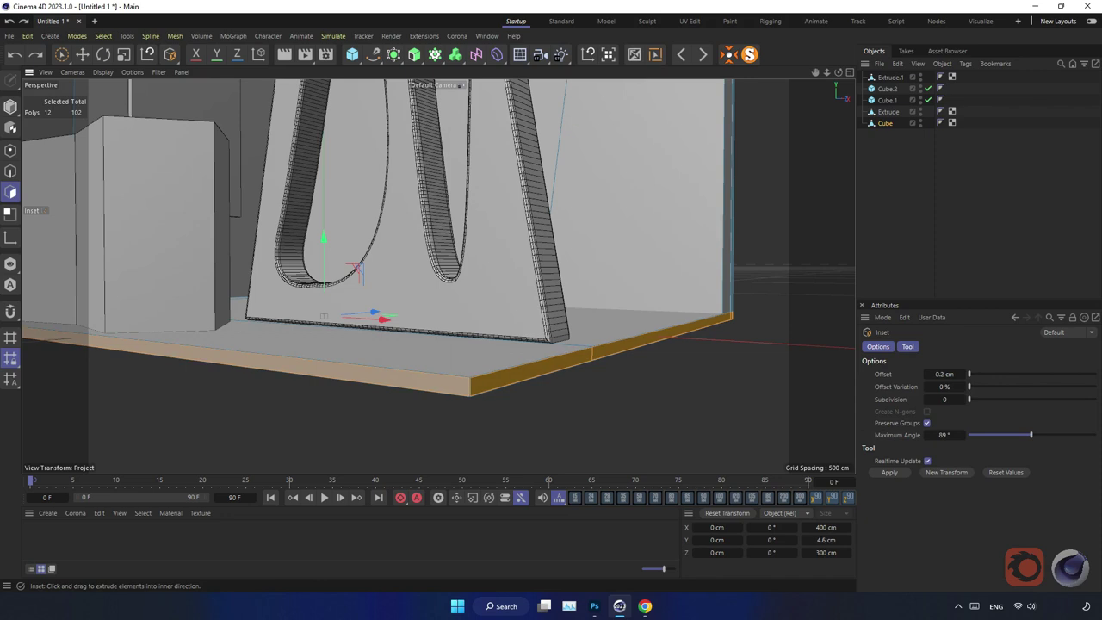
{"action": "right_click", "coordinate": [682, 423]}
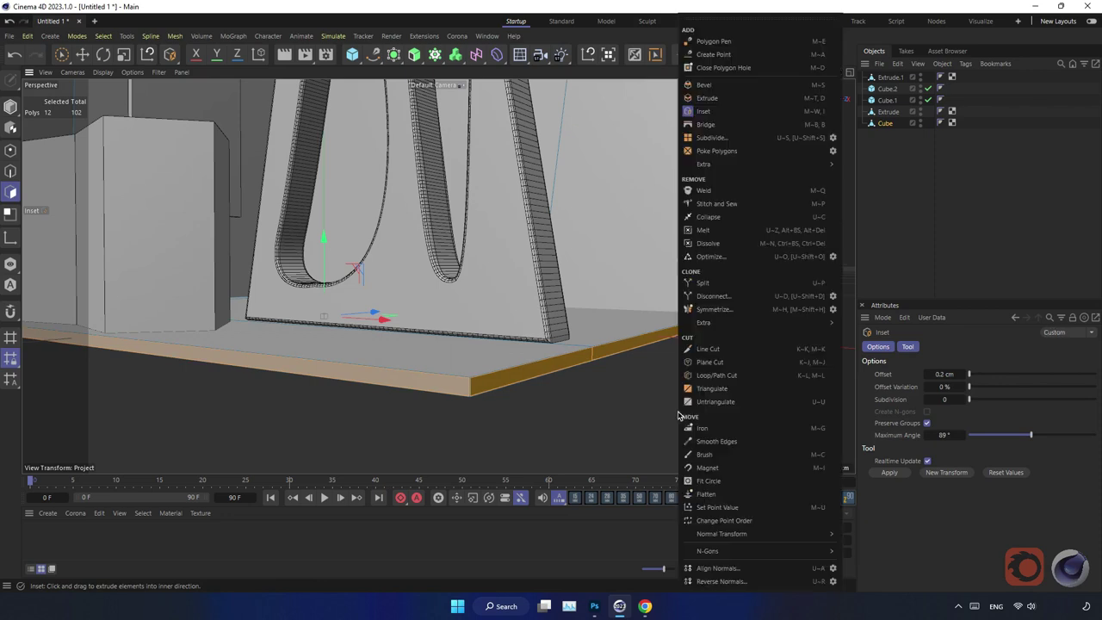
{"action": "left_click", "coordinate": [716, 98]}
{"action": "left_click_drag", "start_coordinate": [677, 423], "coordinate": [464, 385]}
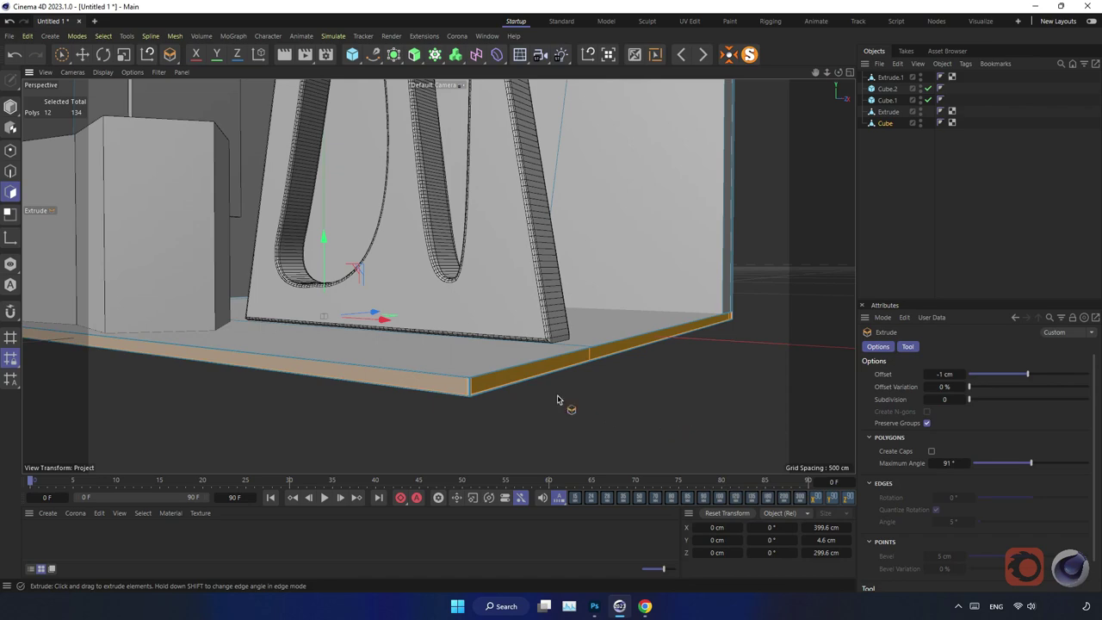
{"action": "mouse_move", "coordinate": [557, 400]}
{"action": "left_mouse_down", "text": "alt"}
{"action": "mouse_move", "coordinate": [513, 415]}
{"action": "mouse_move", "coordinate": [551, 420]}
{"action": "mouse_move", "coordinate": [495, 410]}
{"action": "mouse_move", "coordinate": [468, 402]}
{"action": "mouse_move", "coordinate": [450, 374]}
{"action": "mouse_move", "coordinate": [519, 433]}
{"action": "mouse_move", "coordinate": [708, 419]}
{"action": "mouse_move", "coordinate": [506, 406]}
{"action": "mouse_move", "coordinate": [449, 418]}
{"action": "mouse_move", "coordinate": [591, 423]}
{"action": "mouse_move", "coordinate": [491, 413]}
{"action": "mouse_move", "coordinate": [381, 438]}
{"action": "mouse_move", "coordinate": [414, 424]}
{"action": "mouse_move", "coordinate": [421, 401]}
{"action": "mouse_move", "coordinate": [110, 253]}
{"action": "mouse_move", "coordinate": [442, 352]}
{"action": "mouse_move", "coordinate": [570, 377]}
{"action": "mouse_move", "coordinate": [691, 374]}
{"action": "mouse_move", "coordinate": [546, 401]}
{"action": "left_mouse_up", "text": "alt"}
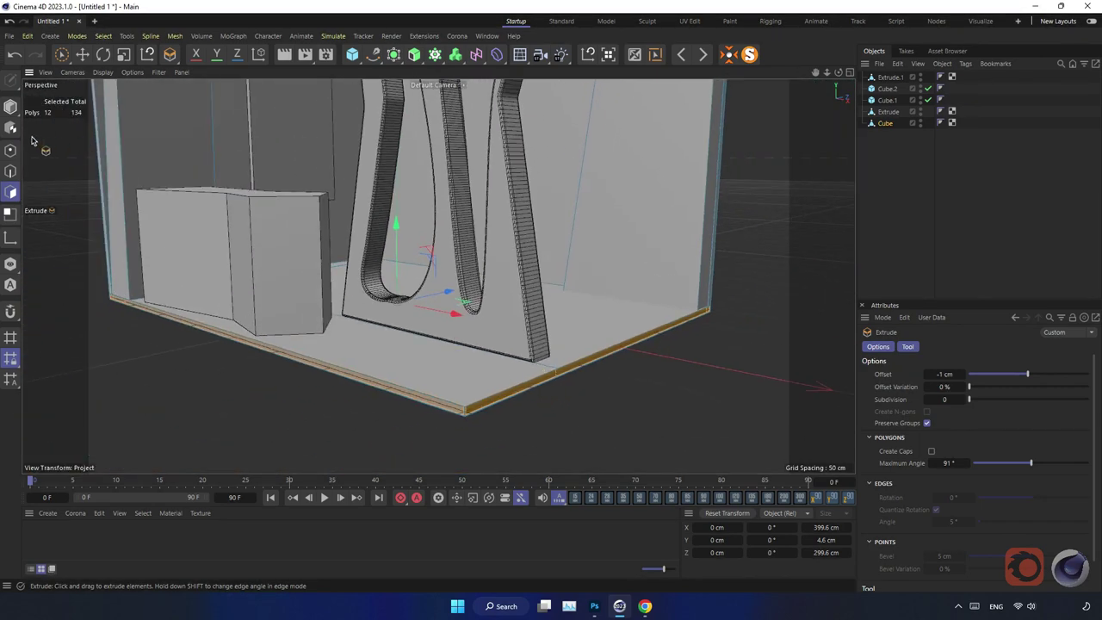
Select the outer booth shell in Model mode
{"action": "left_click", "coordinate": [11, 107]}
{"action": "left_click", "coordinate": [81, 53]}
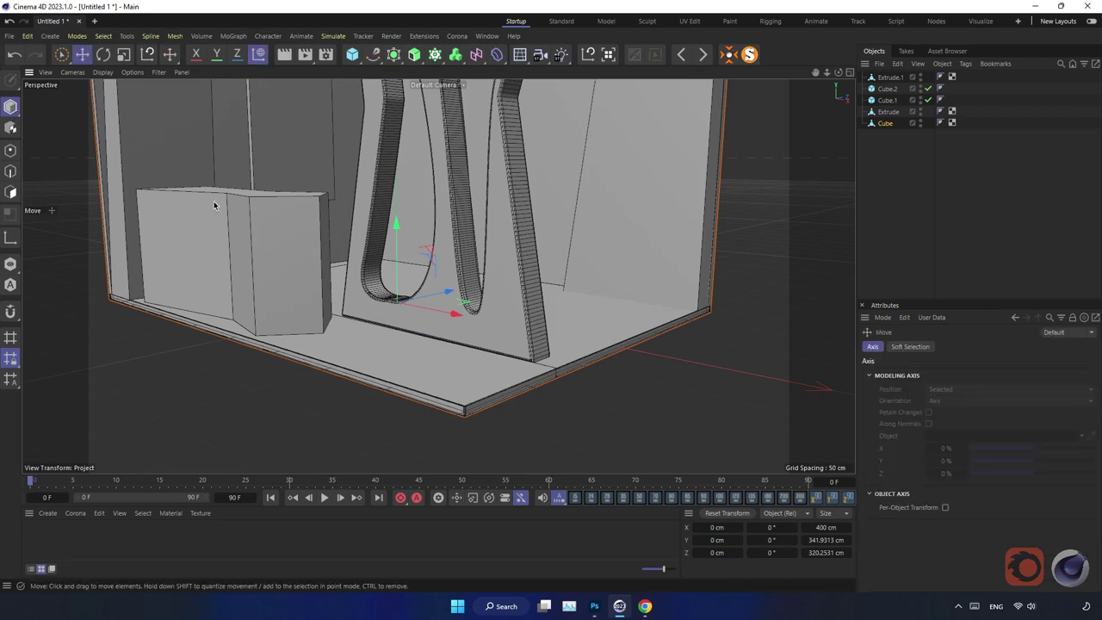
{"action": "left_click", "coordinate": [600, 408]}
{"action": "mouse_move", "coordinate": [600, 408]}
{"action": "left_mouse_down", "text": "alt"}
{"action": "mouse_move", "coordinate": [486, 367]}
{"action": "mouse_move", "coordinate": [476, 378]}
{"action": "mouse_move", "coordinate": [421, 379]}
{"action": "mouse_move", "coordinate": [421, 416]}
{"action": "mouse_move", "coordinate": [429, 369]}
{"action": "mouse_move", "coordinate": [408, 395]}
{"action": "mouse_move", "coordinate": [427, 400]}
{"action": "mouse_move", "coordinate": [370, 327]}
{"action": "mouse_move", "coordinate": [310, 194]}
{"action": "left_mouse_up", "text": "alt"}
{"action": "scroll", "coordinate": [421, 416], "scroll_direction": "down", "scroll_amount": 5}
{"action": "left_click", "coordinate": [370, 327]}
{"action": "scroll", "coordinate": [398, 227], "scroll_direction": "up", "scroll_amount": 5}
{"action": "scroll", "coordinate": [406, 164], "scroll_direction": "up", "scroll_amount": 3}
{"action": "scroll", "coordinate": [402, 252], "scroll_direction": "up", "scroll_amount": 3}
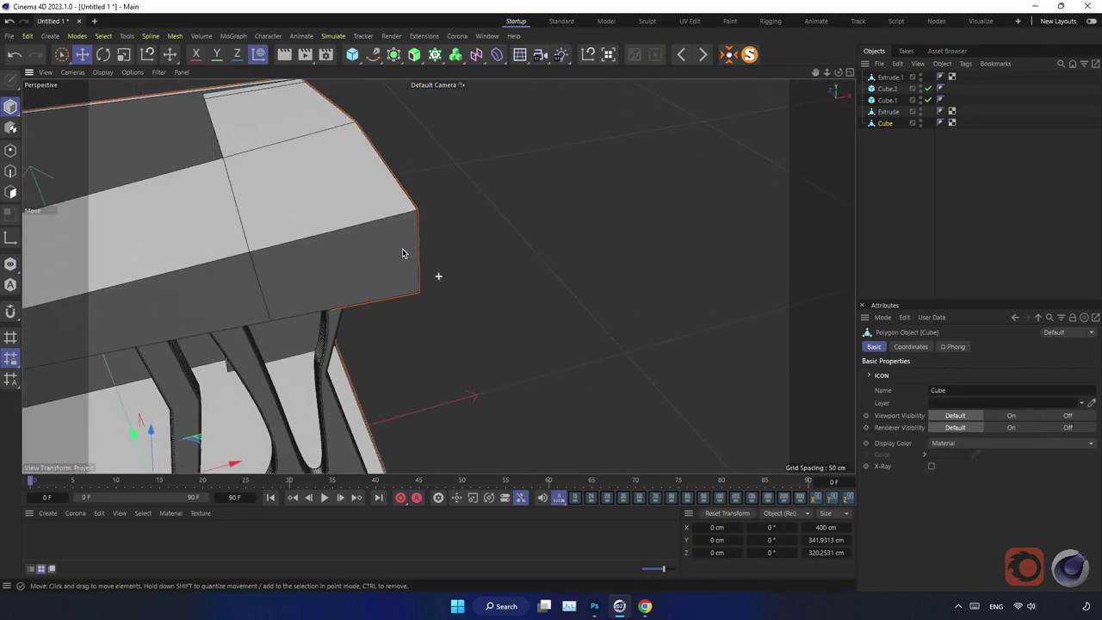
Bevel the shell's front and canopy corner edges with 7 cm offset and 6 subdivisions
{"action": "left_click", "coordinate": [11, 170]}
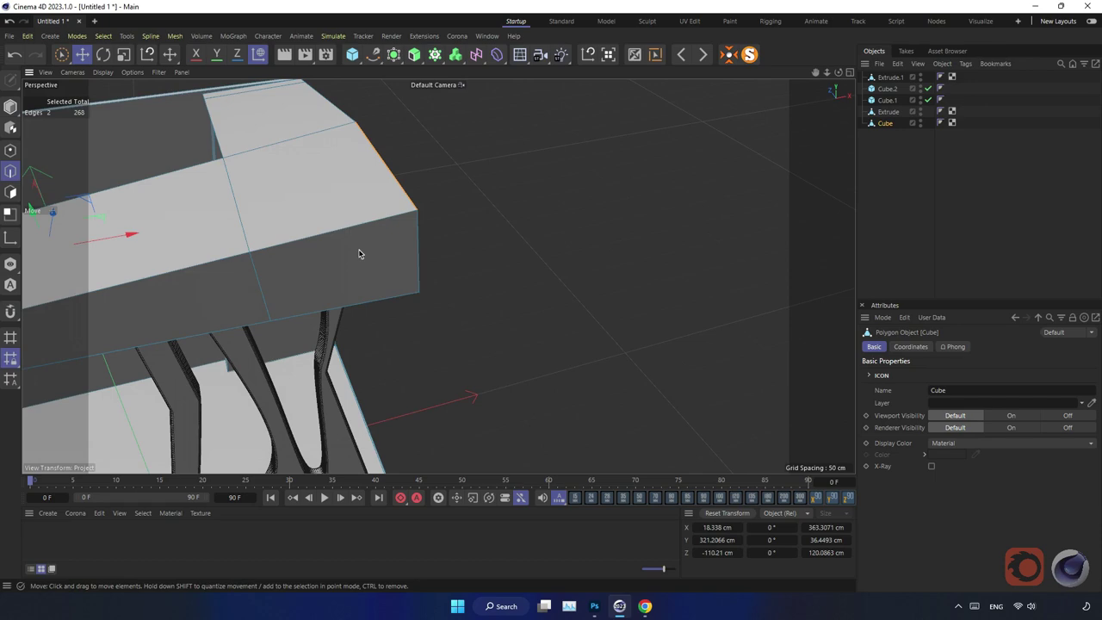
{"action": "left_click", "coordinate": [416, 245]}
{"action": "mouse_move", "coordinate": [504, 284]}
{"action": "left_mouse_down", "text": "alt"}
{"action": "mouse_move", "coordinate": [431, 275]}
{"action": "mouse_move", "coordinate": [484, 246]}
{"action": "mouse_move", "coordinate": [575, 228]}
{"action": "left_mouse_up", "text": "alt"}
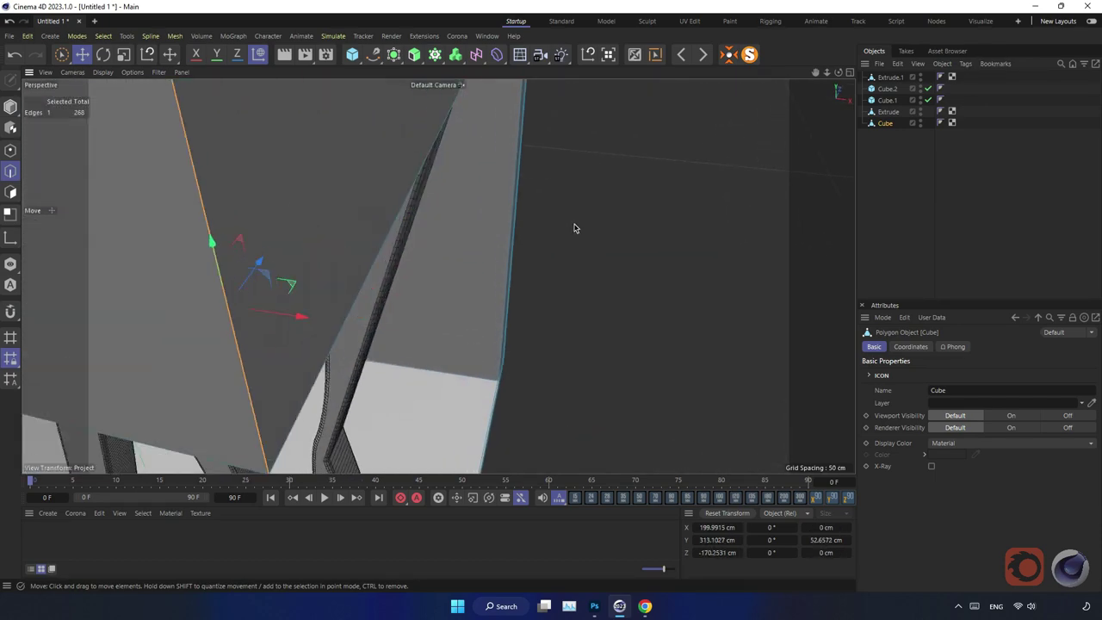
{"action": "right_click", "coordinate": [575, 229]}
{"action": "left_click", "coordinate": [641, 80]}
{"action": "mouse_move", "coordinate": [615, 276]}
{"action": "left_mouse_down"}
{"action": "mouse_move", "coordinate": [445, 288]}
{"action": "mouse_move", "coordinate": [452, 316]}
{"action": "mouse_move", "coordinate": [388, 290]}
{"action": "mouse_move", "coordinate": [388, 256]}
{"action": "mouse_move", "coordinate": [428, 309]}
{"action": "mouse_move", "coordinate": [389, 261]}
{"action": "mouse_move", "coordinate": [345, 256]}
{"action": "mouse_move", "coordinate": [384, 308]}
{"action": "left_mouse_up"}
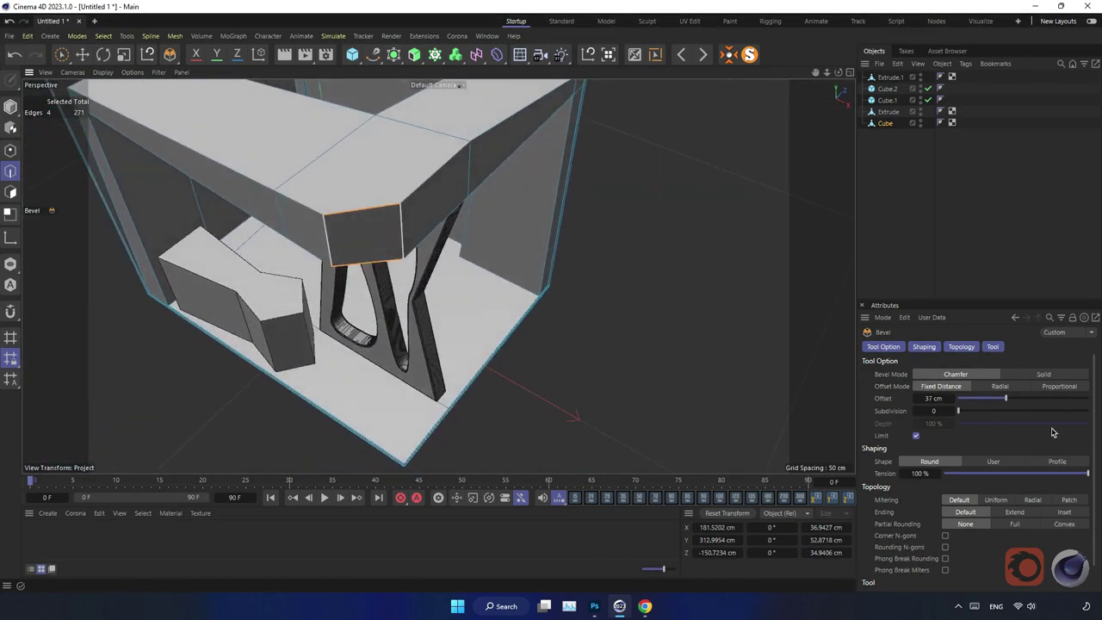
{"action": "mouse_move", "coordinate": [1006, 400]}
{"action": "left_mouse_down"}
{"action": "mouse_move", "coordinate": [955, 405]}
{"action": "mouse_move", "coordinate": [971, 411]}
{"action": "left_mouse_up"}
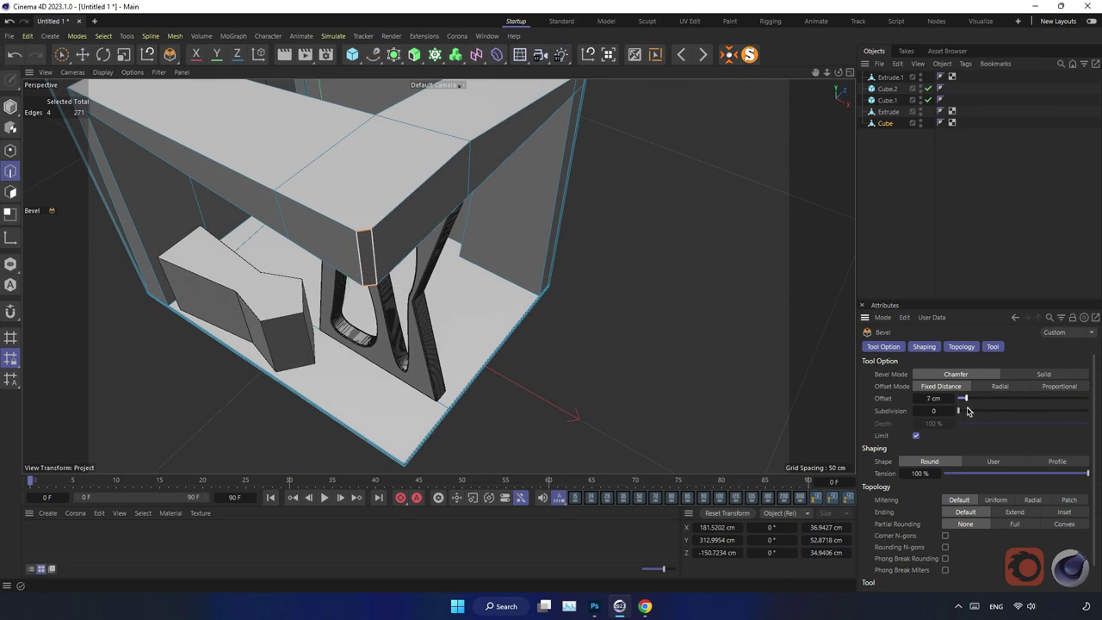
{"action": "left_click", "coordinate": [990, 412]}
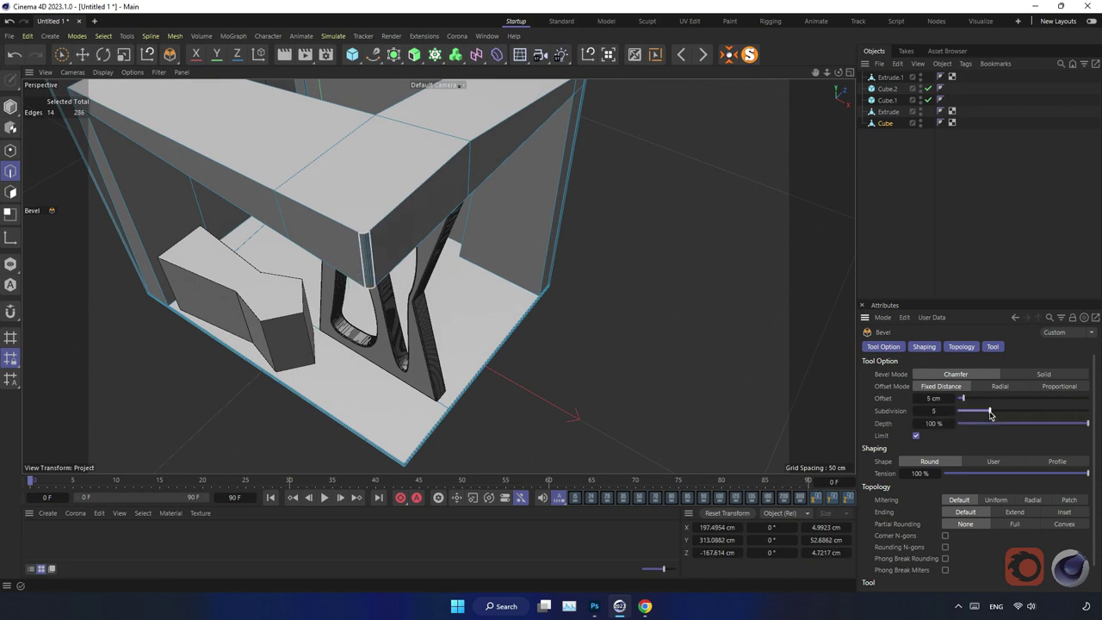
{"action": "mouse_move", "coordinate": [1001, 402]}
{"action": "left_mouse_down"}
{"action": "mouse_move", "coordinate": [1093, 401]}
{"action": "mouse_move", "coordinate": [1047, 411]}
{"action": "mouse_move", "coordinate": [1033, 399]}
{"action": "mouse_move", "coordinate": [990, 422]}
{"action": "left_mouse_up"}
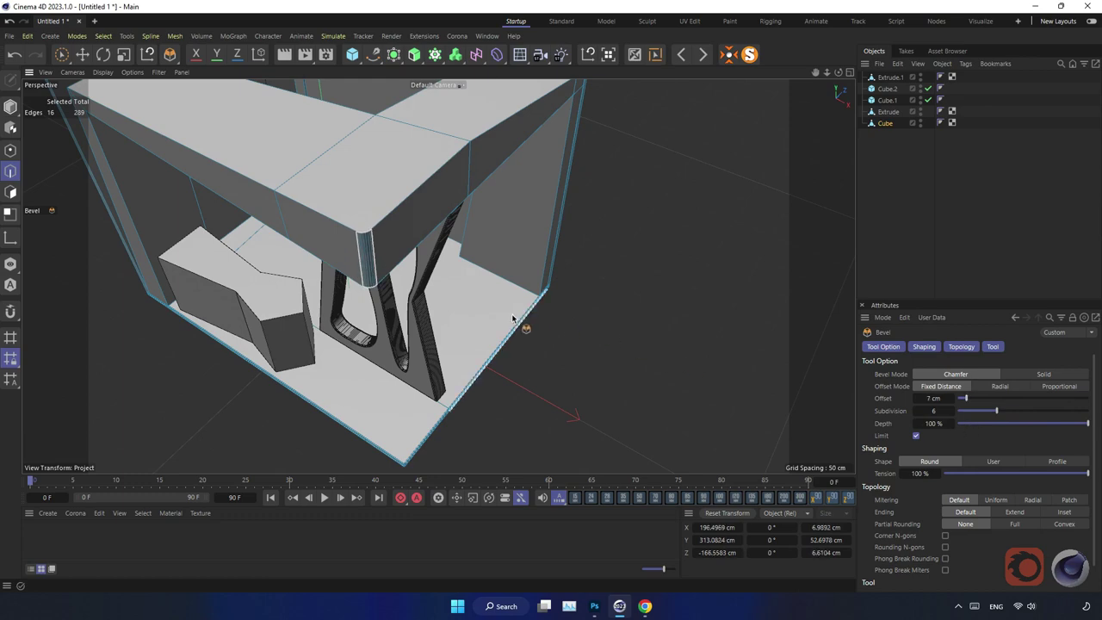
Return to Model mode, clear the selection, and view the booth from the front
{"action": "mouse_move", "coordinate": [516, 319]}
{"action": "left_mouse_down", "text": "alt"}
{"action": "mouse_move", "coordinate": [504, 246]}
{"action": "mouse_move", "coordinate": [443, 276]}
{"action": "mouse_move", "coordinate": [457, 274]}
{"action": "mouse_move", "coordinate": [452, 252]}
{"action": "left_mouse_up", "text": "alt"}
{"action": "left_click", "coordinate": [12, 109]}
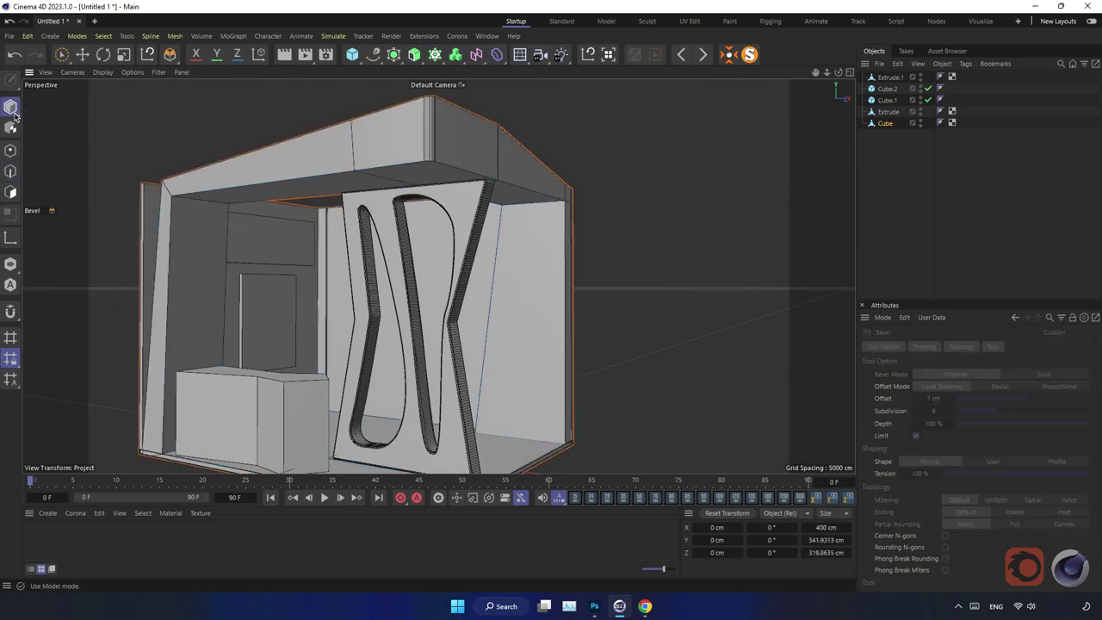
{"action": "left_click", "coordinate": [82, 54]}
{"action": "left_click", "coordinate": [125, 126]}
{"action": "scroll", "coordinate": [279, 276], "scroll_direction": "down", "scroll_amount": 3}
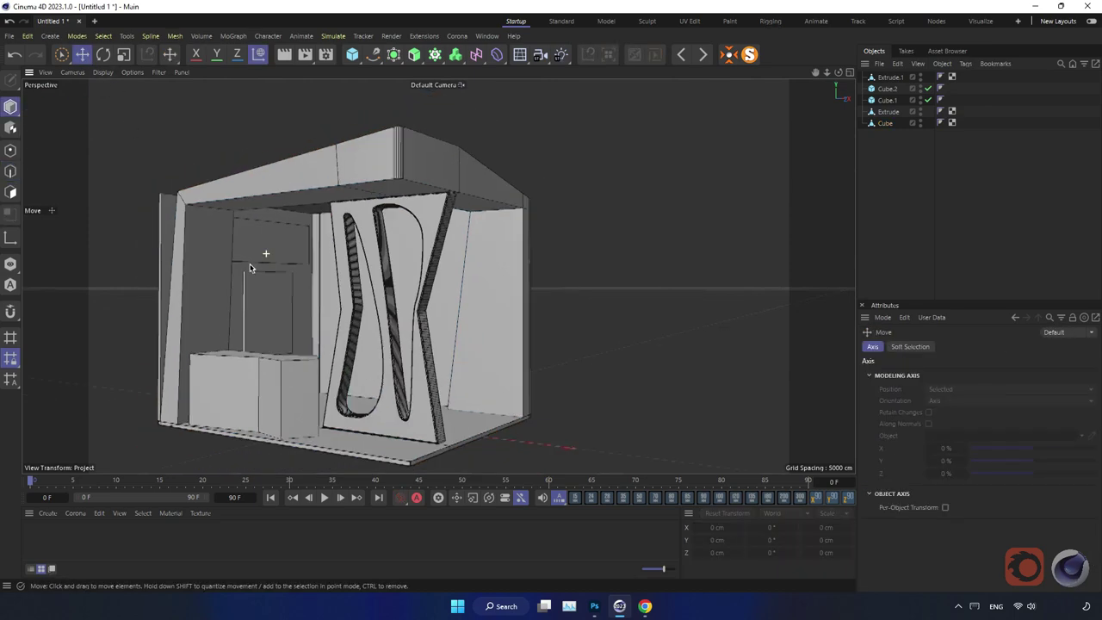
{"action": "mouse_move", "coordinate": [279, 275]}
{"action": "left_mouse_down", "text": "alt"}
{"action": "mouse_move", "coordinate": [274, 264]}
{"action": "mouse_move", "coordinate": [358, 267]}
{"action": "mouse_move", "coordinate": [310, 272]}
{"action": "mouse_move", "coordinate": [288, 314]}
{"action": "mouse_move", "coordinate": [312, 273]}
{"action": "mouse_move", "coordinate": [263, 267]}
{"action": "mouse_move", "coordinate": [292, 351]}
{"action": "mouse_move", "coordinate": [300, 337]}
{"action": "left_mouse_up", "text": "alt"}
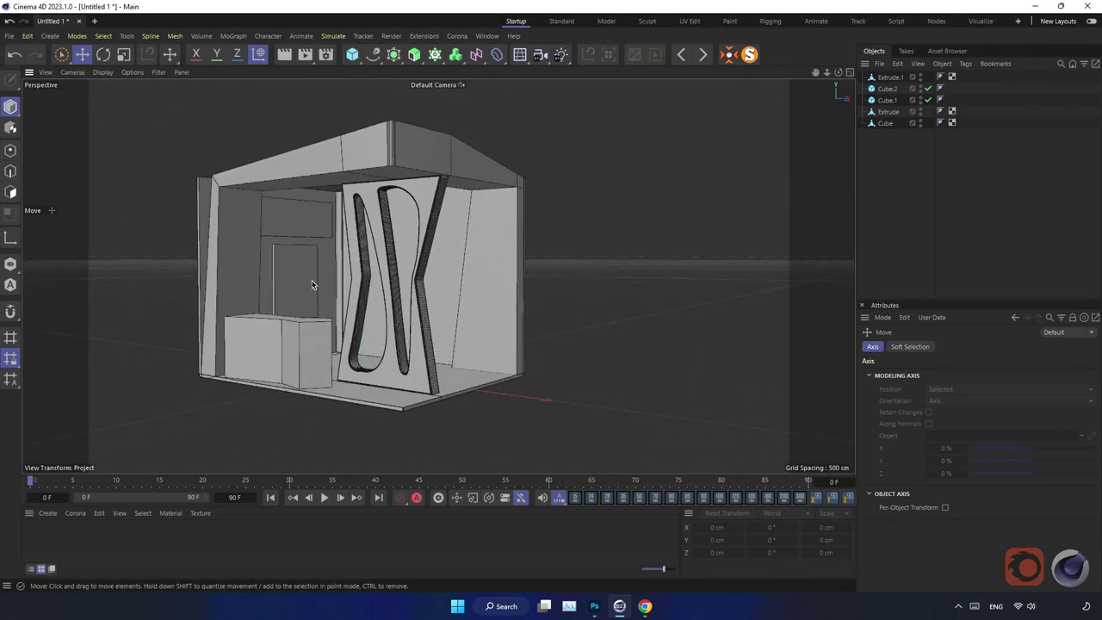
Create a Corona Legacy material and load the purple poster JPG as its Diffuse texture
{"action": "left_click", "coordinate": [75, 513]}
{"action": "left_click", "coordinate": [112, 371]}
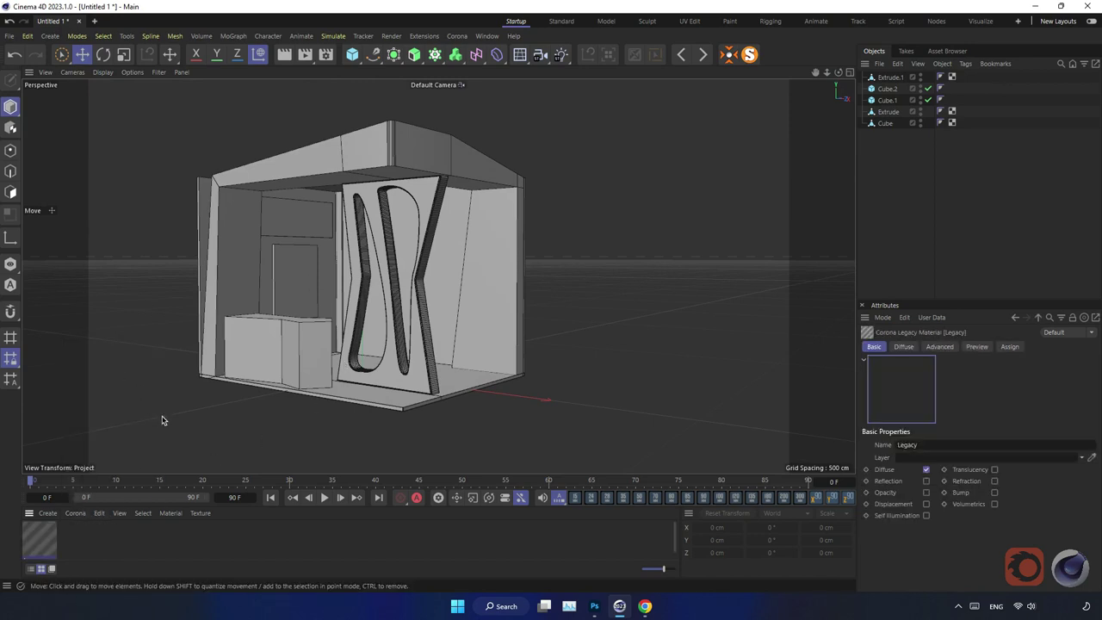
{"action": "double_click", "coordinate": [43, 543]}
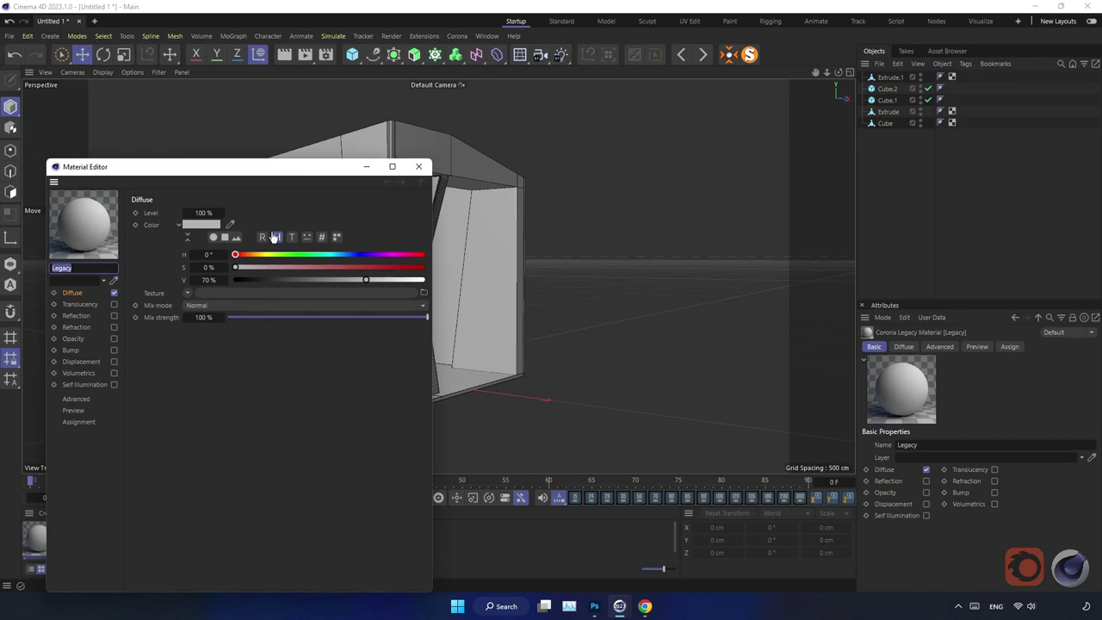
{"action": "left_click_drag", "start_coordinate": [270, 176], "coordinate": [267, 146]}
{"action": "left_click", "coordinate": [86, 256]}
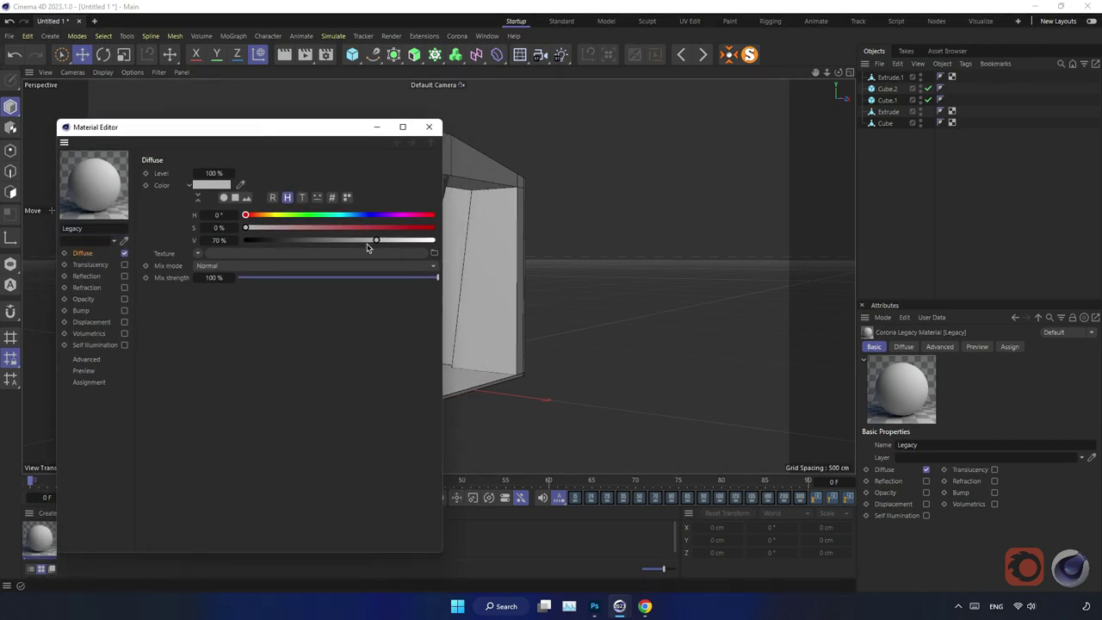
{"action": "left_click", "coordinate": [432, 252]}
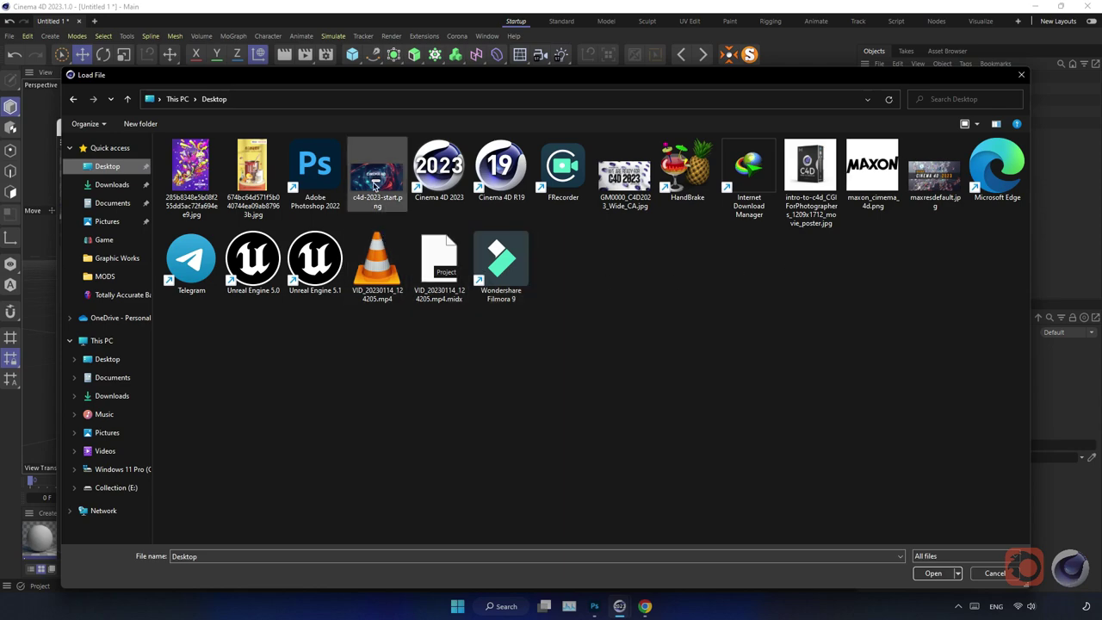
{"action": "double_click", "coordinate": [204, 179]}
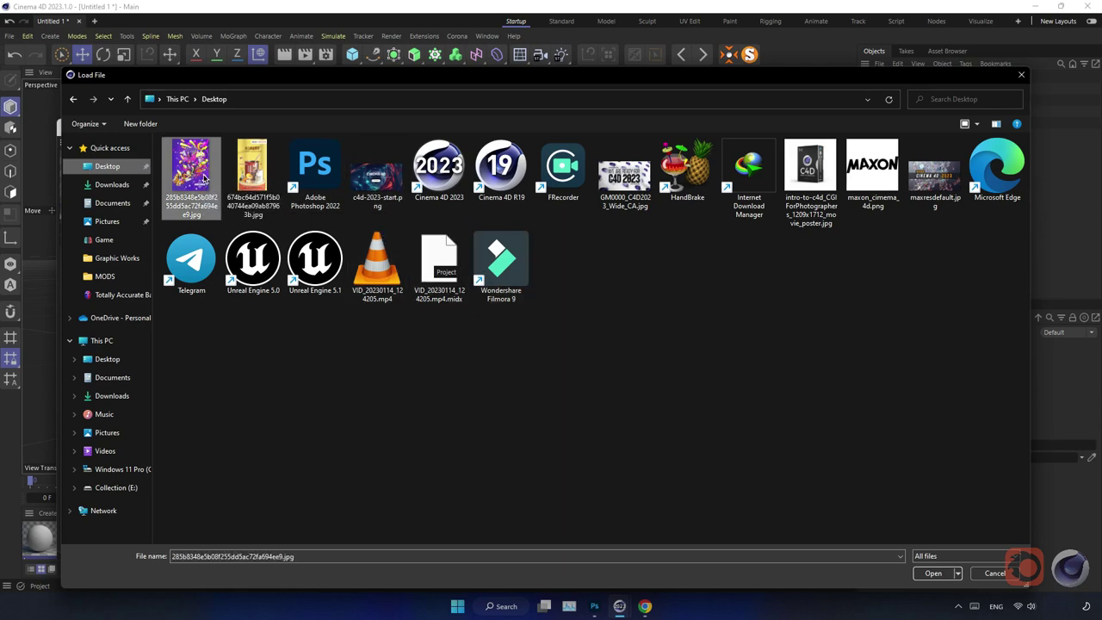
{"action": "left_click", "coordinate": [628, 354]}
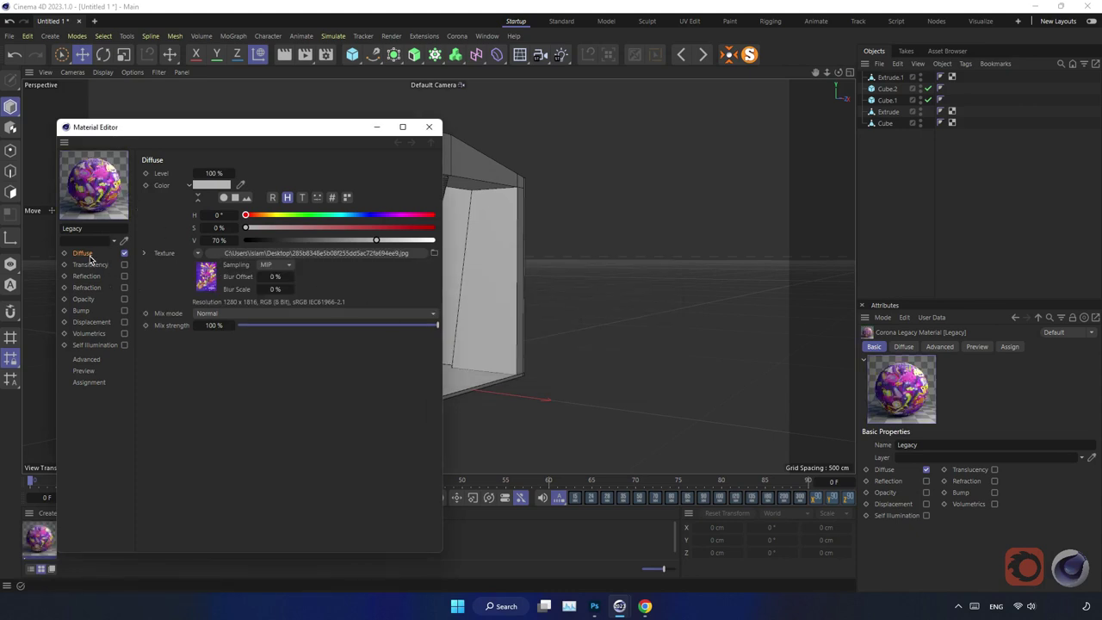
Enable Self Illumination with the same poster texture and close the material editor
{"action": "right_click", "coordinate": [170, 260]}
{"action": "left_click", "coordinate": [206, 323]}
{"action": "left_click", "coordinate": [102, 346]}
{"action": "left_click", "coordinate": [125, 345]}
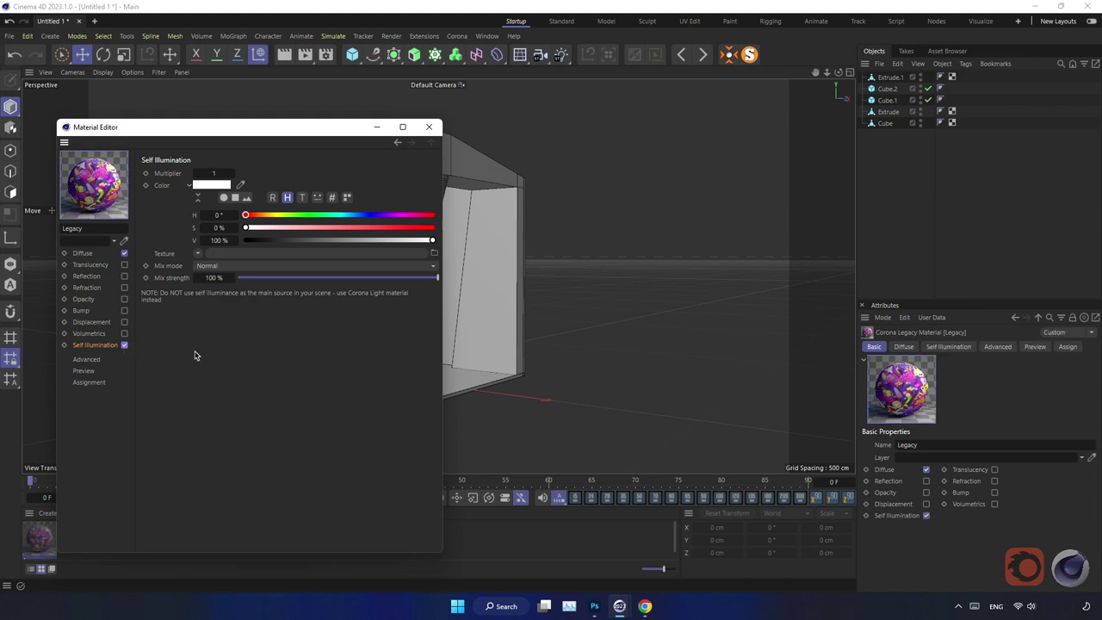
{"action": "right_click", "coordinate": [174, 257]}
{"action": "left_click", "coordinate": [210, 319]}
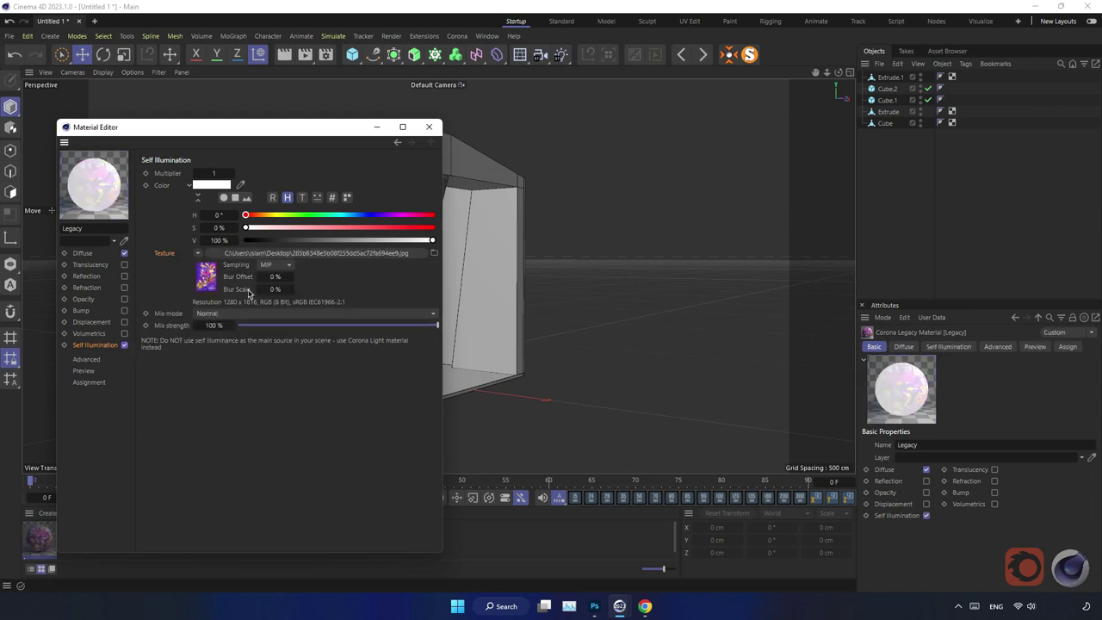
{"action": "left_click", "coordinate": [428, 128]}
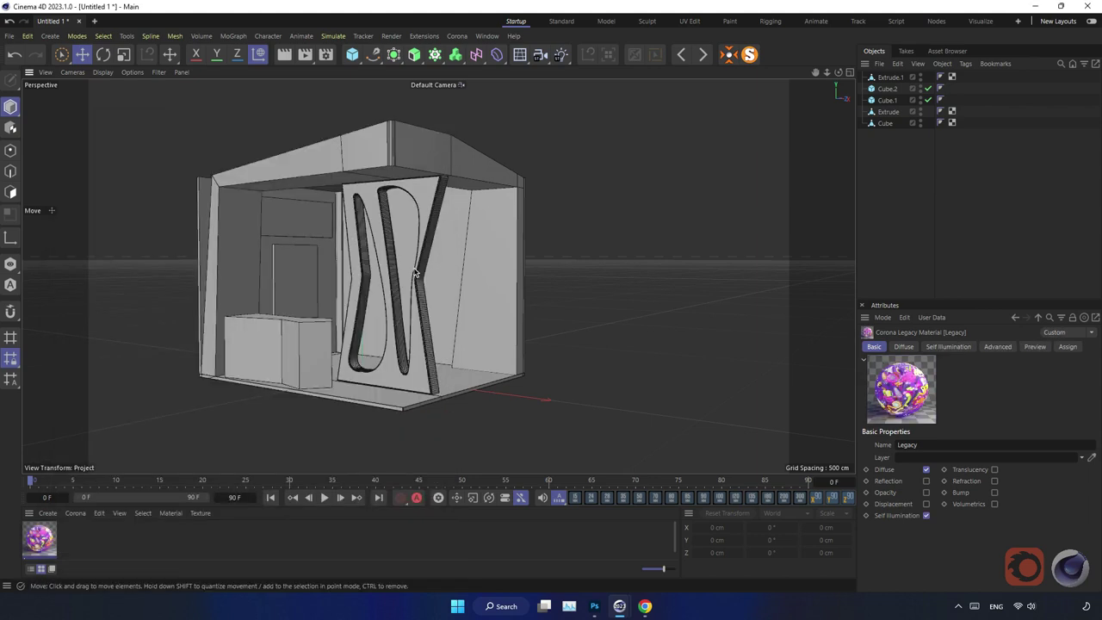
Select the back wall face of the booth shell in Polygon mode
{"action": "scroll", "coordinate": [414, 272], "scroll_direction": "up", "scroll_amount": 3}
{"action": "scroll", "coordinate": [422, 267], "scroll_direction": "up", "scroll_amount": 3}
{"action": "scroll", "coordinate": [430, 265], "scroll_direction": "up", "scroll_amount": 3}
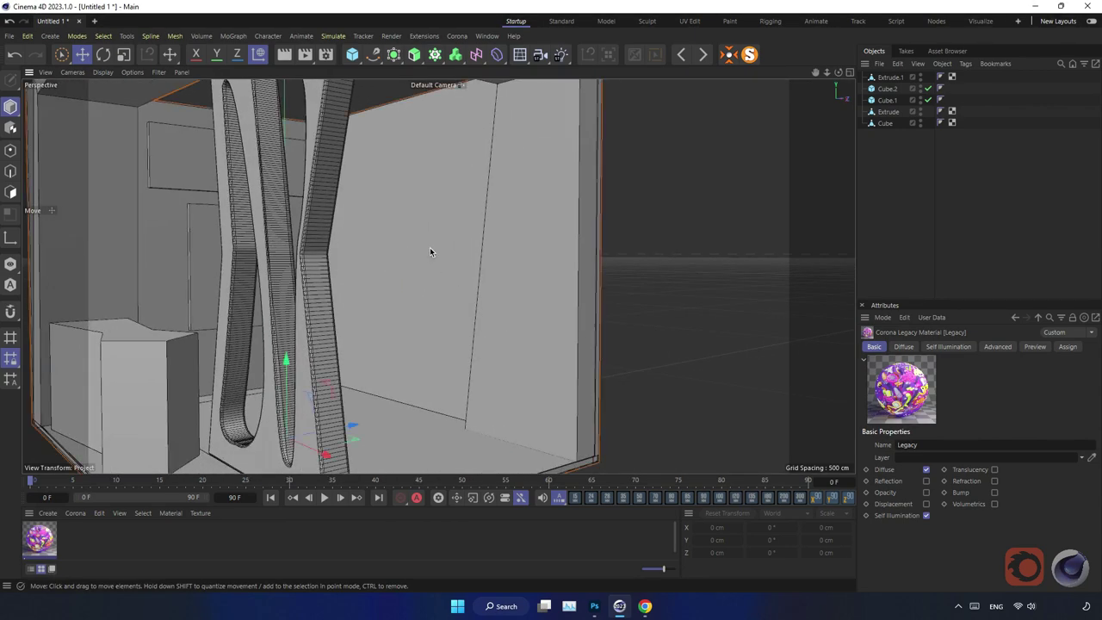
{"action": "left_click", "coordinate": [429, 251]}
{"action": "left_click", "coordinate": [16, 192]}
{"action": "left_click", "coordinate": [424, 229]}
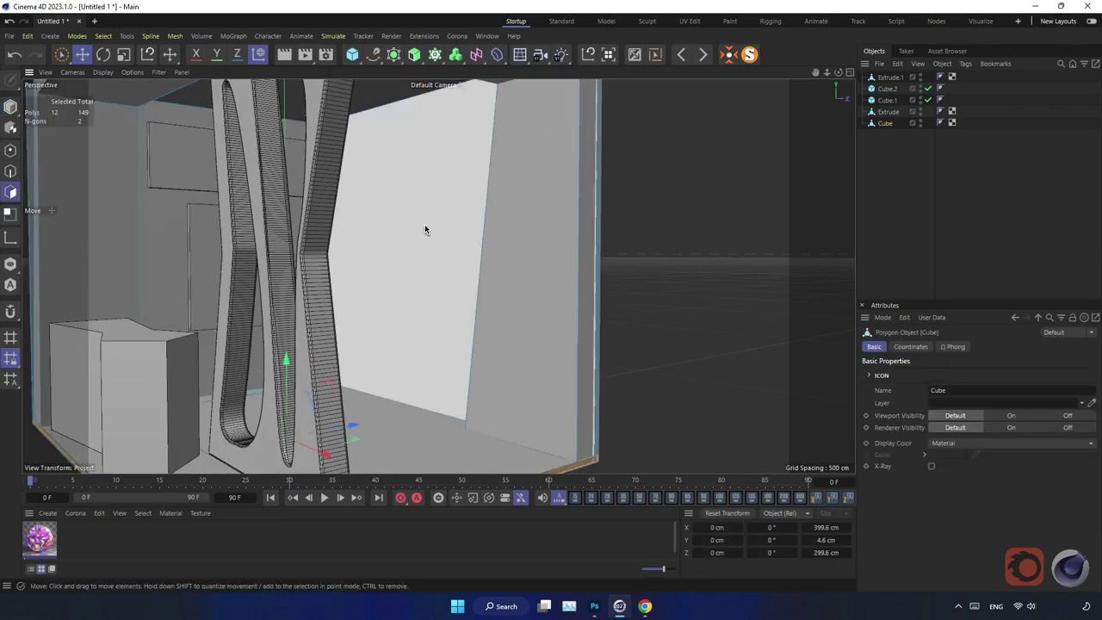
{"action": "mouse_move", "coordinate": [407, 242]}
{"action": "left_mouse_down", "text": "alt"}
{"action": "mouse_move", "coordinate": [543, 273]}
{"action": "mouse_move", "coordinate": [552, 265]}
{"action": "mouse_move", "coordinate": [530, 262]}
{"action": "mouse_move", "coordinate": [487, 288]}
{"action": "mouse_move", "coordinate": [392, 288]}
{"action": "left_mouse_up", "text": "alt"}
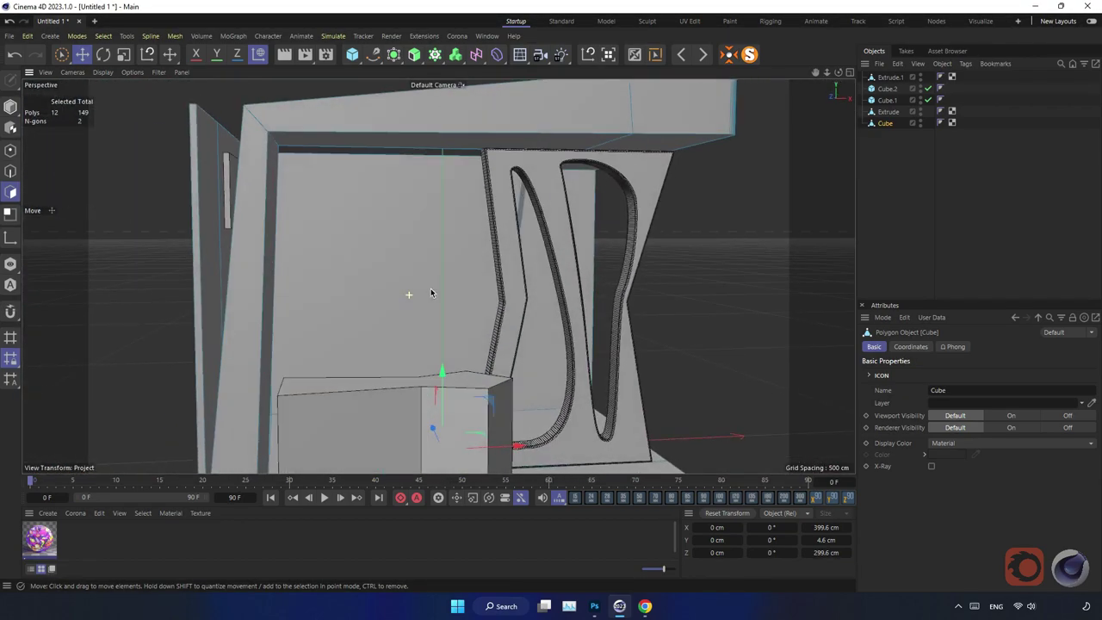
Hide the curved front panel and reselect the shell's back wall face
{"action": "key", "text": "Return"}
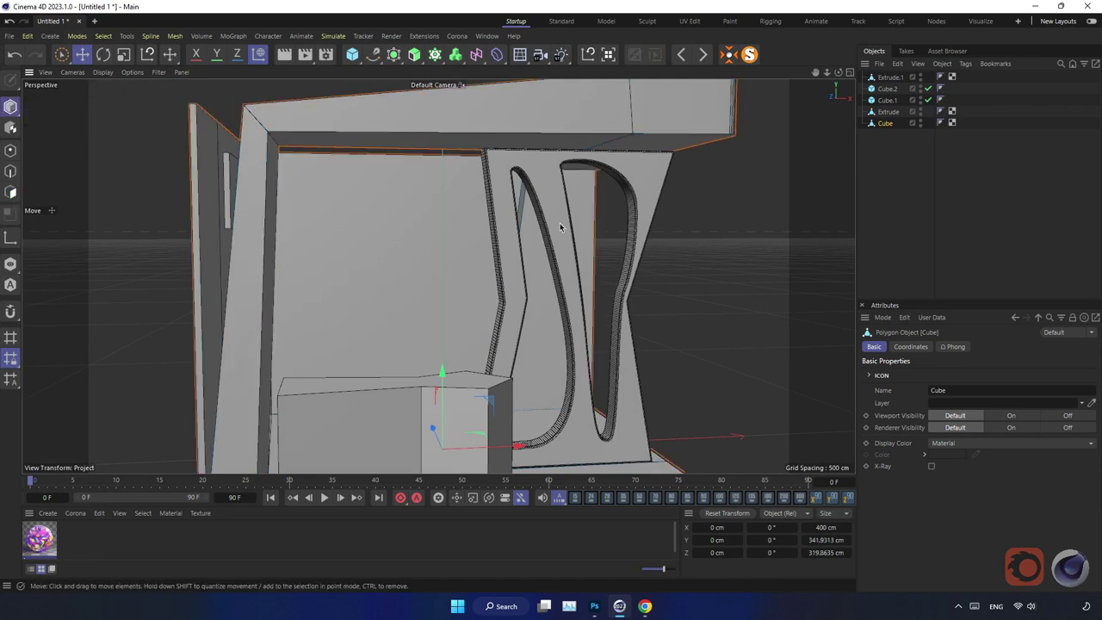
{"action": "left_click", "coordinate": [560, 227]}
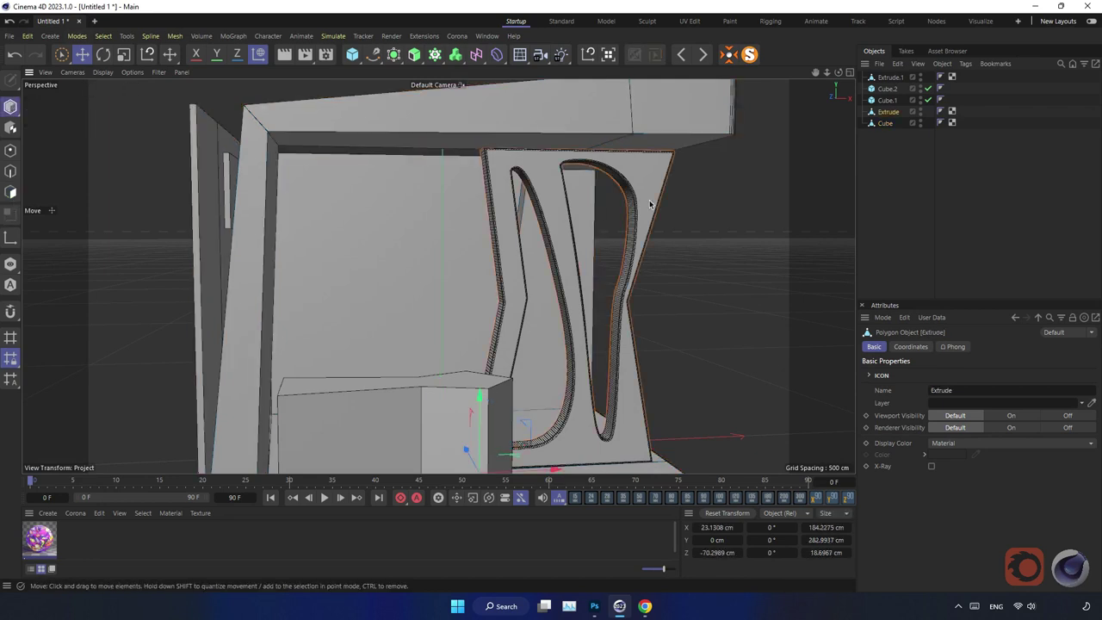
{"action": "left_click", "coordinate": [923, 111]}
{"action": "left_click", "coordinate": [919, 110]}
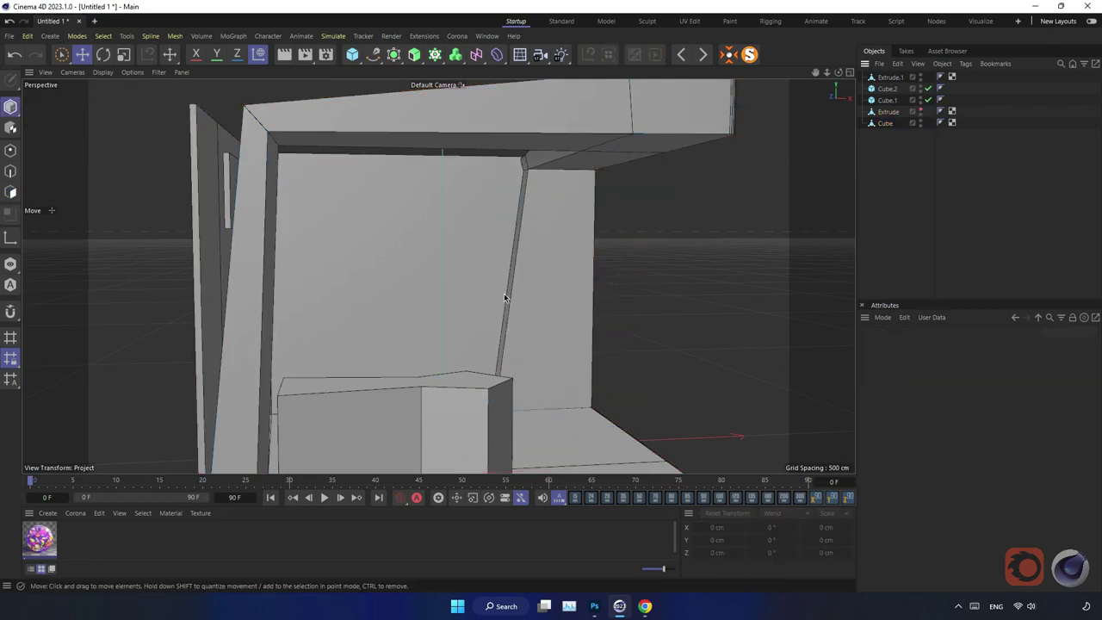
{"action": "left_click_drag", "start_coordinate": [504, 293], "coordinate": [390, 291], "text": "alt"}
{"action": "left_click", "coordinate": [337, 257]}
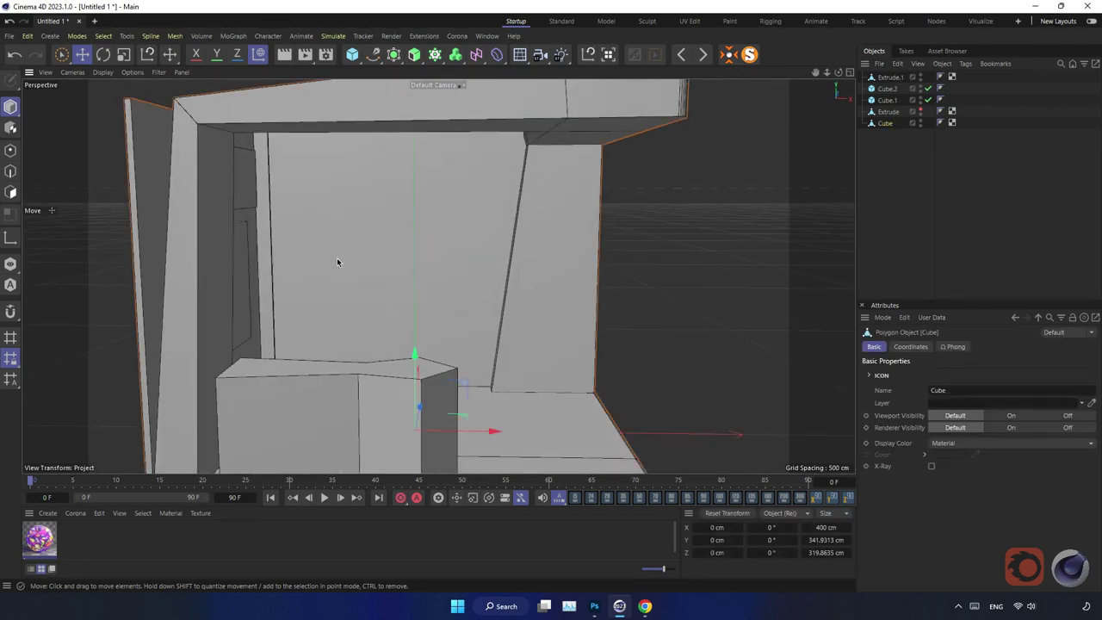
{"action": "left_click", "coordinate": [10, 192]}
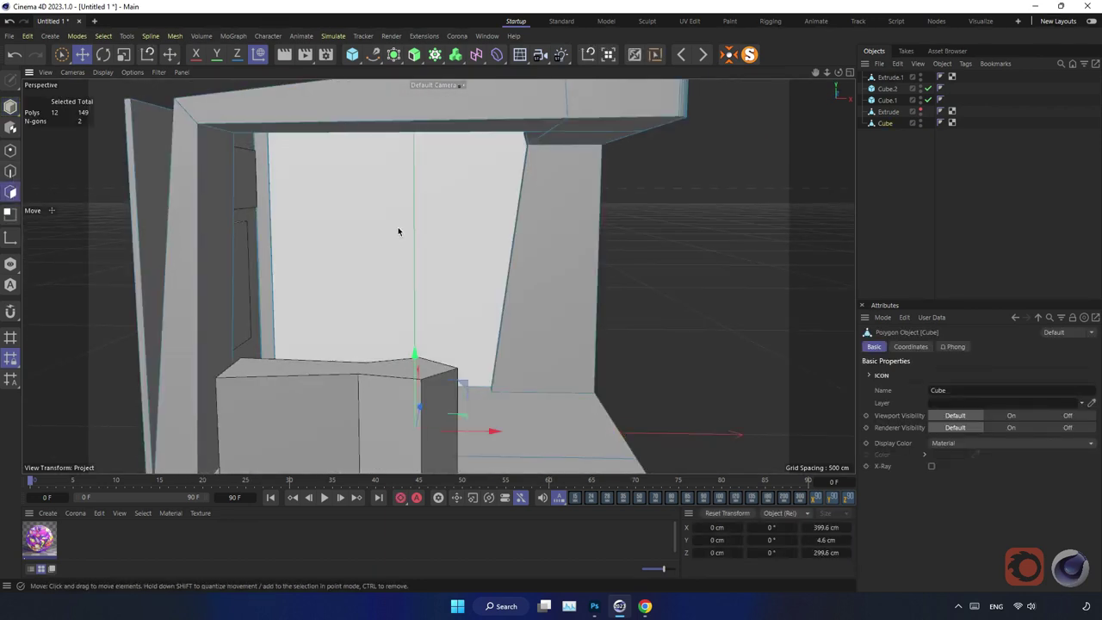
{"action": "left_click", "coordinate": [465, 256]}
Slice the back wall with a slanted Plane Cut along the panel edge
{"action": "right_click", "coordinate": [697, 242]}
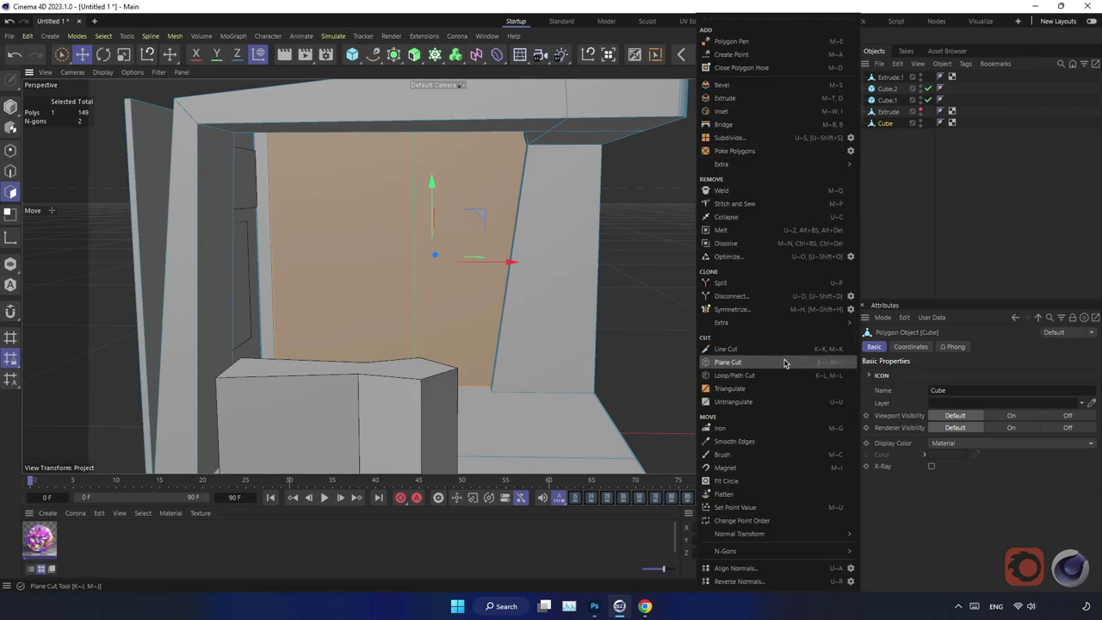
{"action": "left_click", "coordinate": [728, 361]}
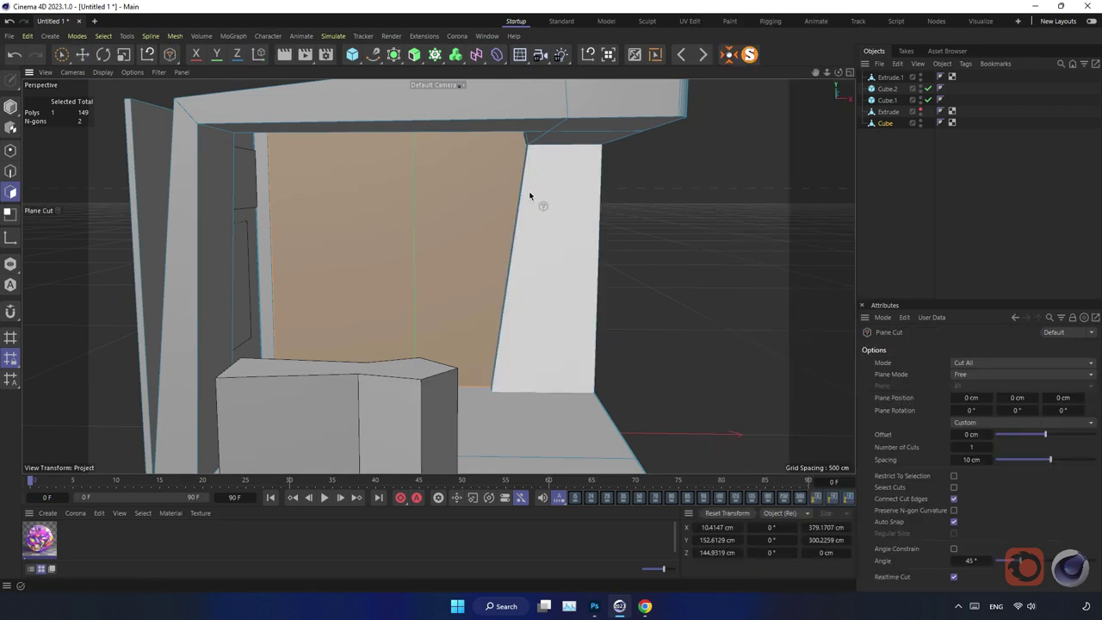
{"action": "mouse_move", "coordinate": [530, 196]}
{"action": "left_mouse_down", "text": "alt"}
{"action": "mouse_move", "coordinate": [509, 192]}
{"action": "mouse_move", "coordinate": [490, 249]}
{"action": "left_mouse_up", "text": "alt"}
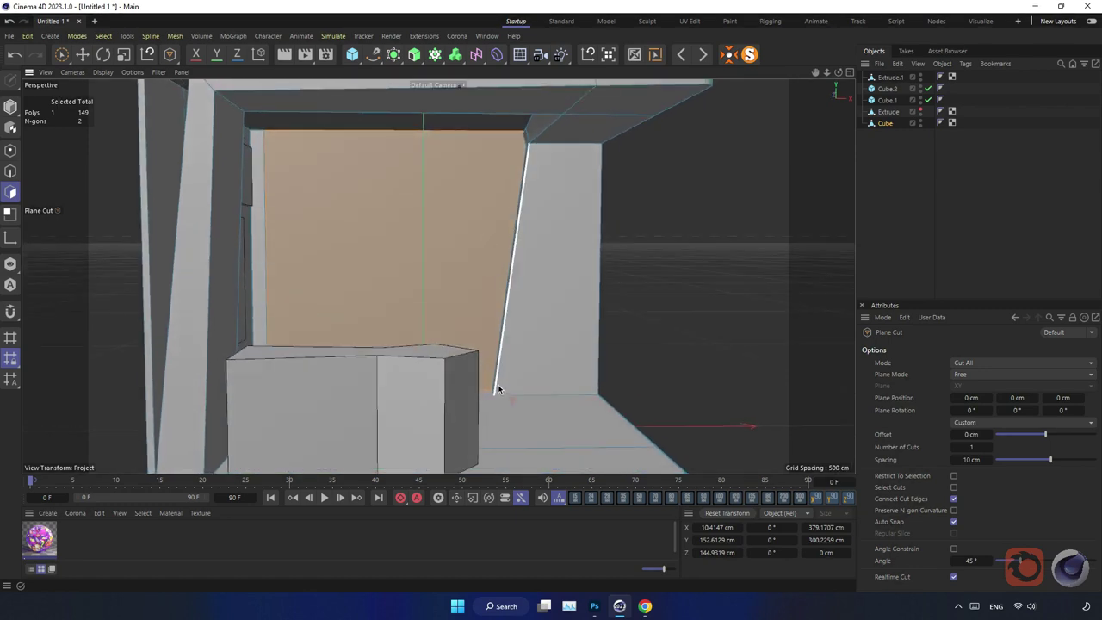
{"action": "left_click_drag", "start_coordinate": [509, 349], "coordinate": [521, 180]}
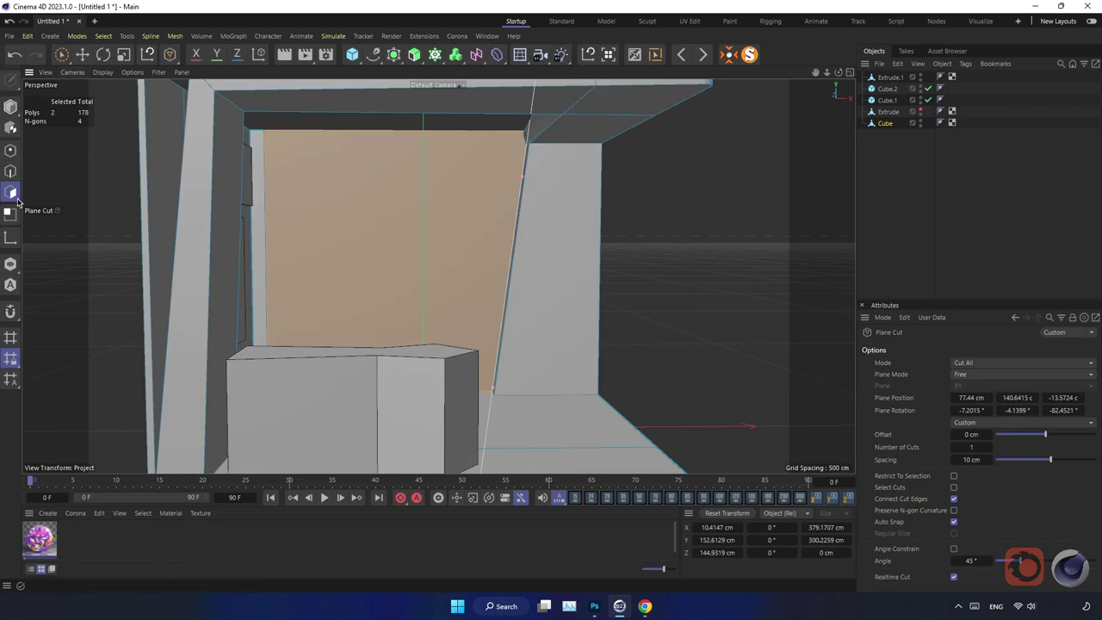
{"action": "key", "text": "e"}
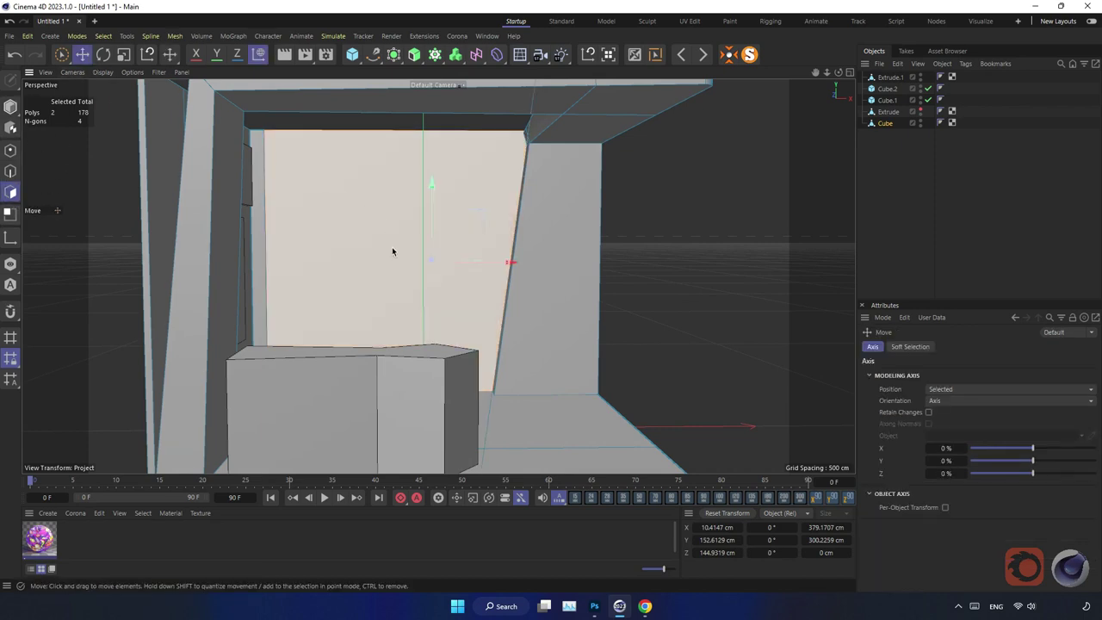
{"action": "mouse_move", "coordinate": [395, 250]}
{"action": "left_mouse_down", "text": "alt"}
{"action": "mouse_move", "coordinate": [352, 249]}
{"action": "mouse_move", "coordinate": [426, 285]}
{"action": "mouse_move", "coordinate": [344, 284]}
{"action": "mouse_move", "coordinate": [370, 295]}
{"action": "left_mouse_up", "text": "alt"}
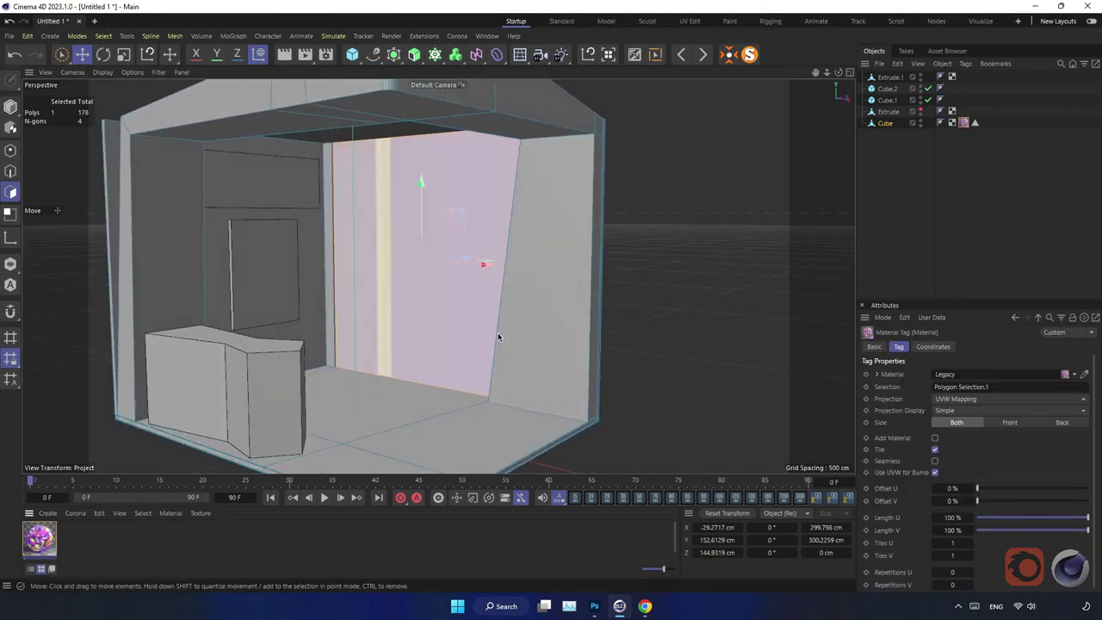
Set the poster's projection to Cubic and adjust its lengths and offsets, V offset 47%
{"action": "left_click", "coordinate": [974, 401]}
{"action": "left_click", "coordinate": [971, 449]}
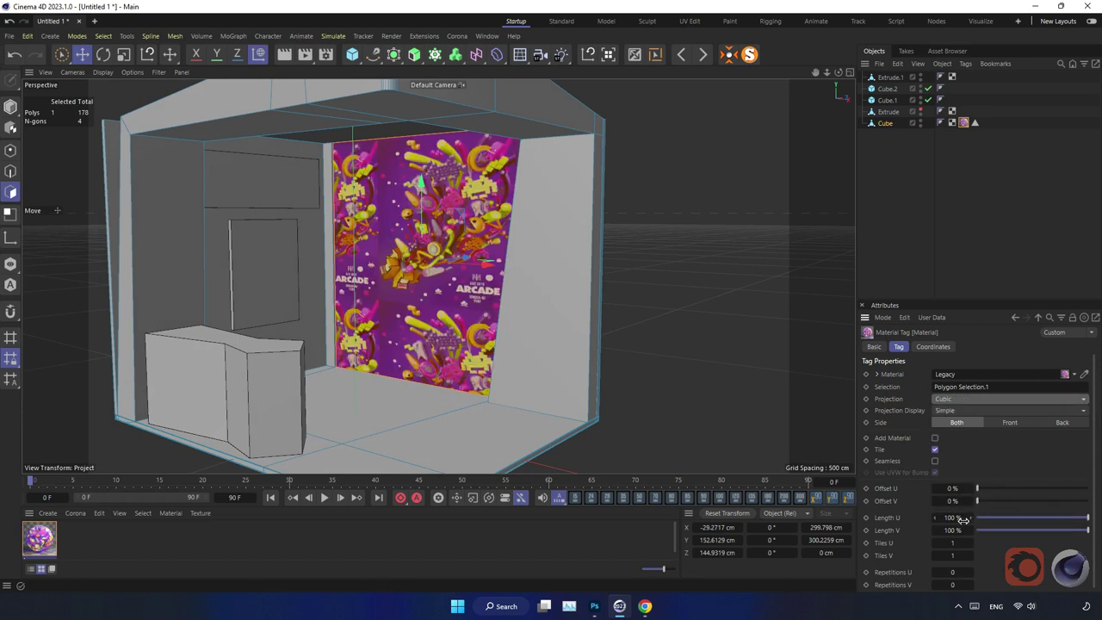
{"action": "mouse_move", "coordinate": [953, 518]}
{"action": "left_mouse_down"}
{"action": "mouse_move", "coordinate": [968, 517]}
{"action": "mouse_move", "coordinate": [934, 488]}
{"action": "mouse_move", "coordinate": [961, 517]}
{"action": "left_mouse_up"}
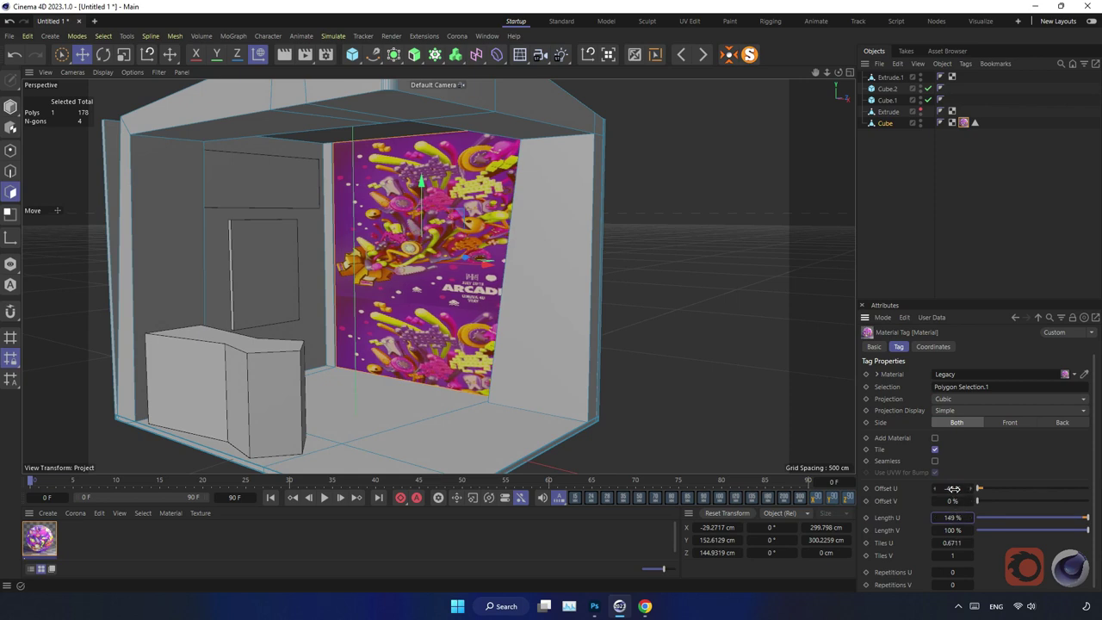
{"action": "left_click_drag", "start_coordinate": [953, 488], "coordinate": [951, 488]}
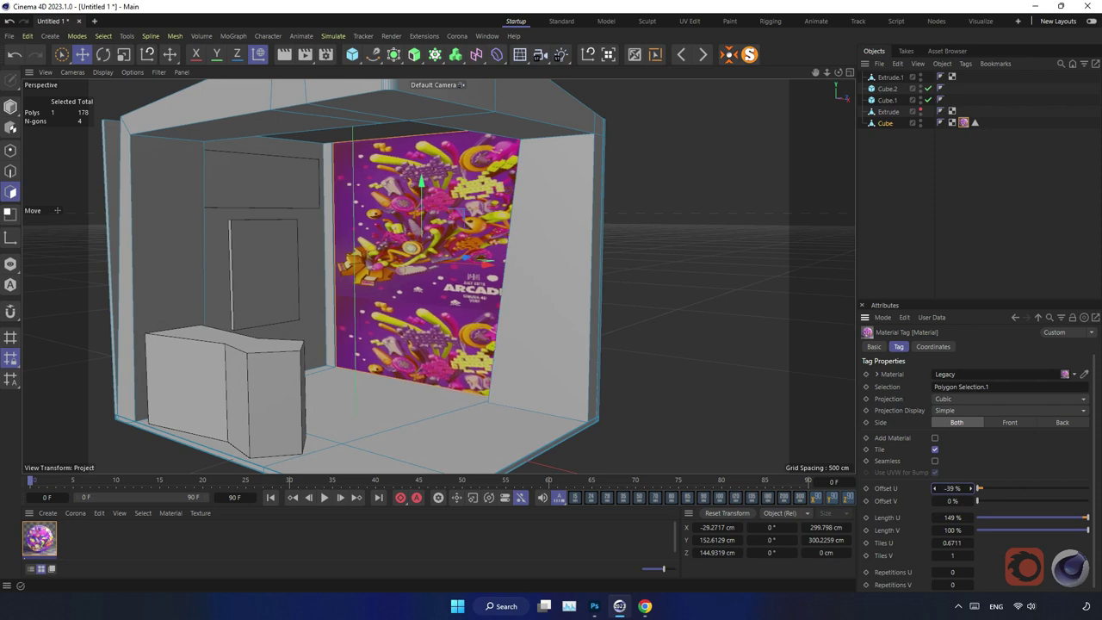
{"action": "left_click_drag", "start_coordinate": [953, 502], "coordinate": [959, 503]}
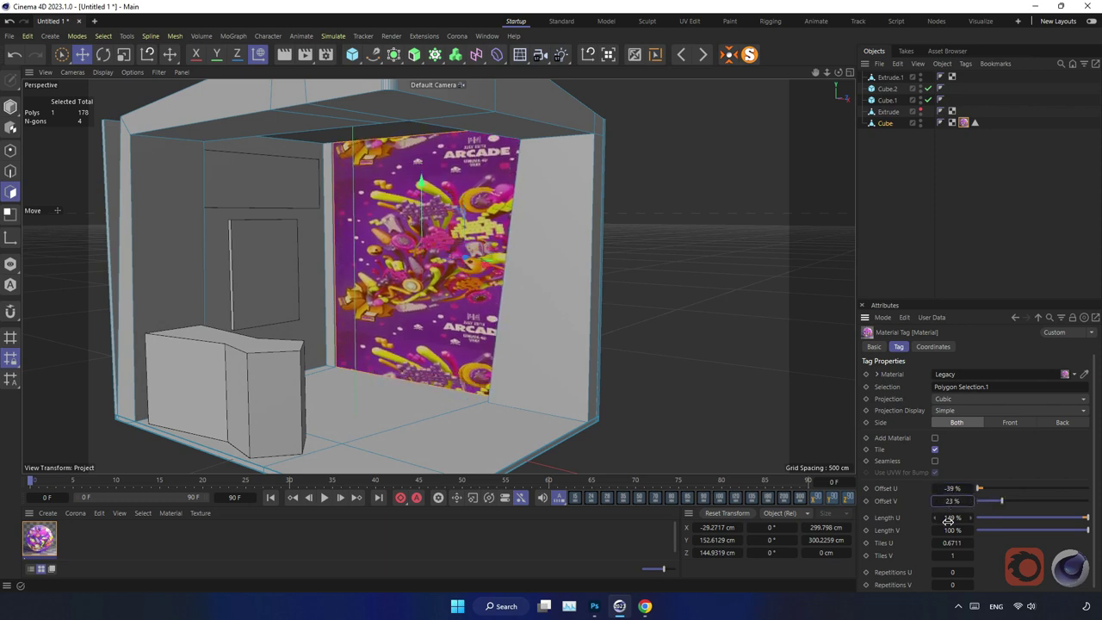
{"action": "mouse_move", "coordinate": [952, 529]}
{"action": "left_mouse_down"}
{"action": "mouse_move", "coordinate": [949, 488]}
{"action": "mouse_move", "coordinate": [953, 517]}
{"action": "left_mouse_up"}
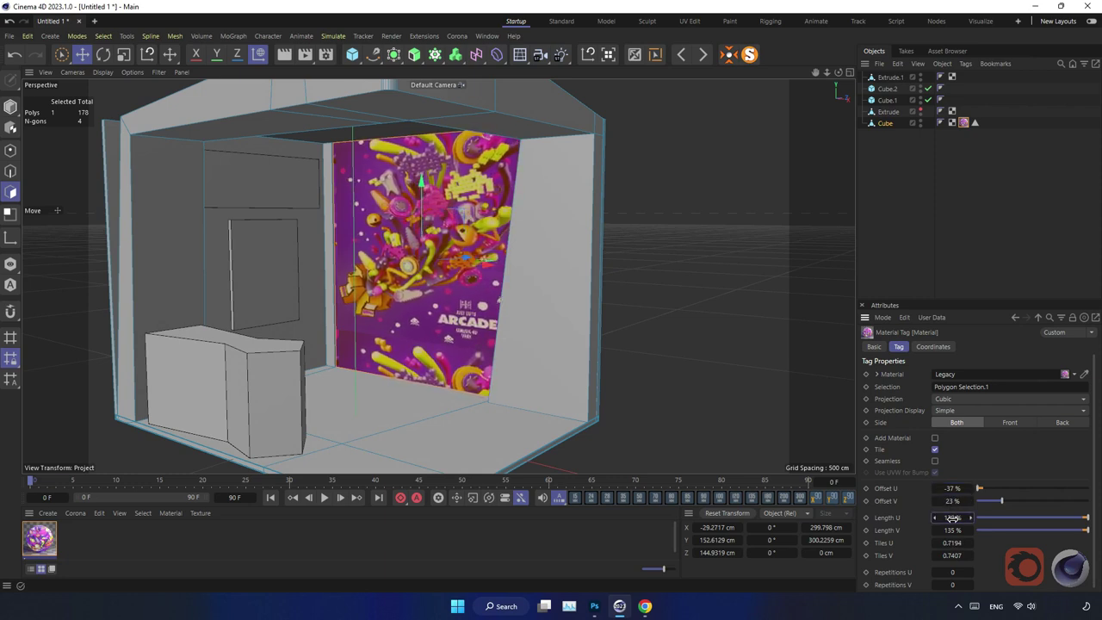
{"action": "left_click_drag", "start_coordinate": [952, 501], "coordinate": [954, 500]}
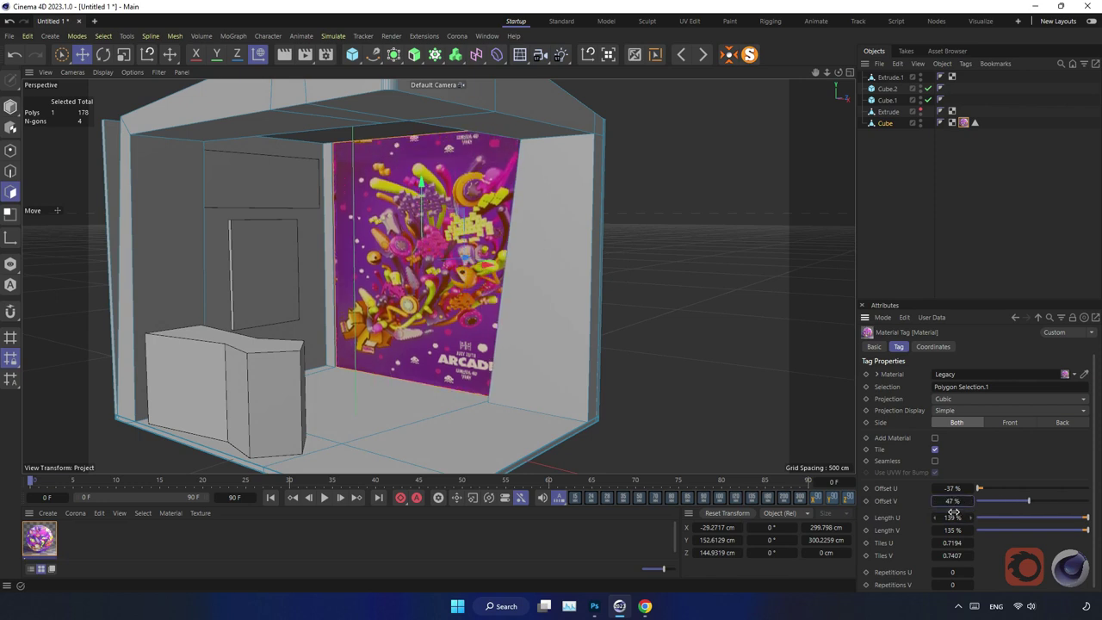
{"action": "left_click_drag", "start_coordinate": [953, 518], "coordinate": [954, 529]}
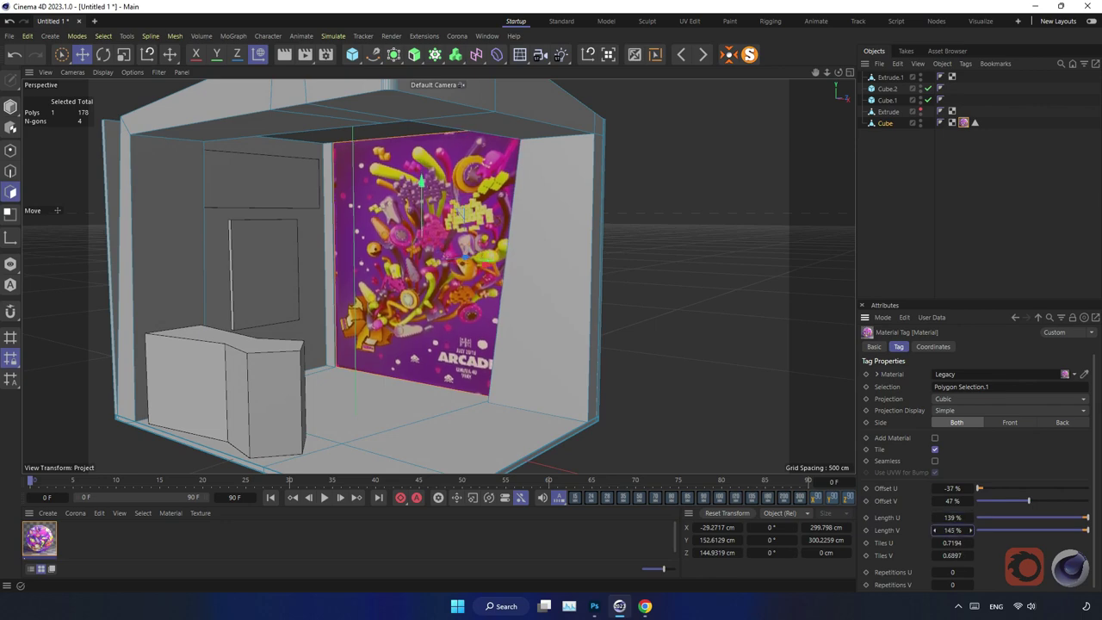
Fine-tune the poster to -40% U offset with 144% by 148% length
{"action": "scroll", "coordinate": [538, 347], "scroll_direction": "up", "scroll_amount": 3}
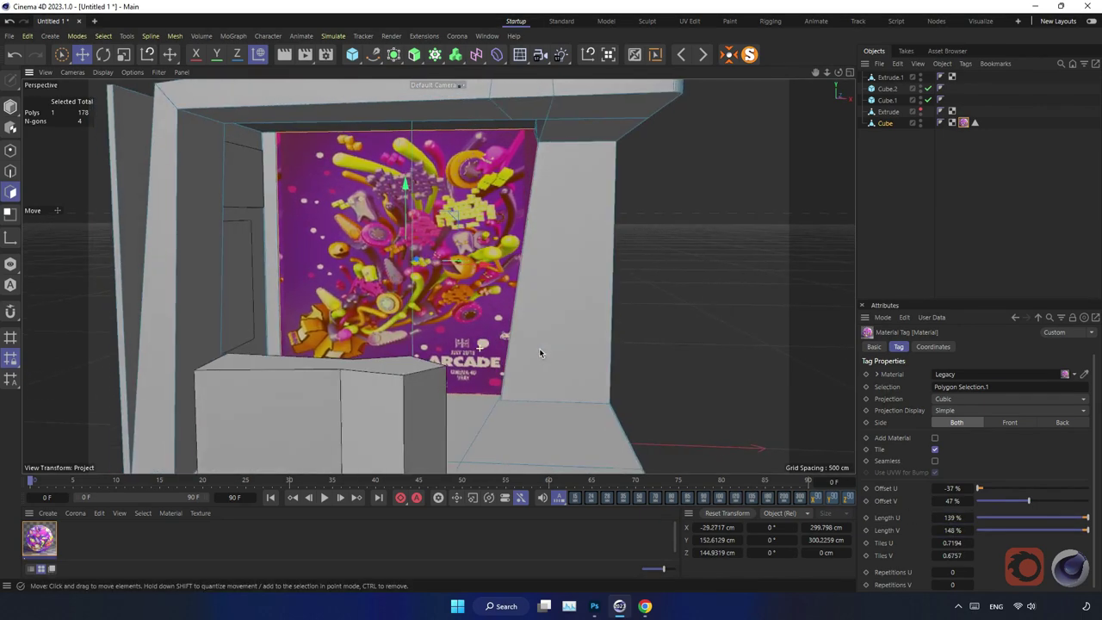
{"action": "left_click_drag", "start_coordinate": [543, 348], "coordinate": [421, 327], "text": "alt"}
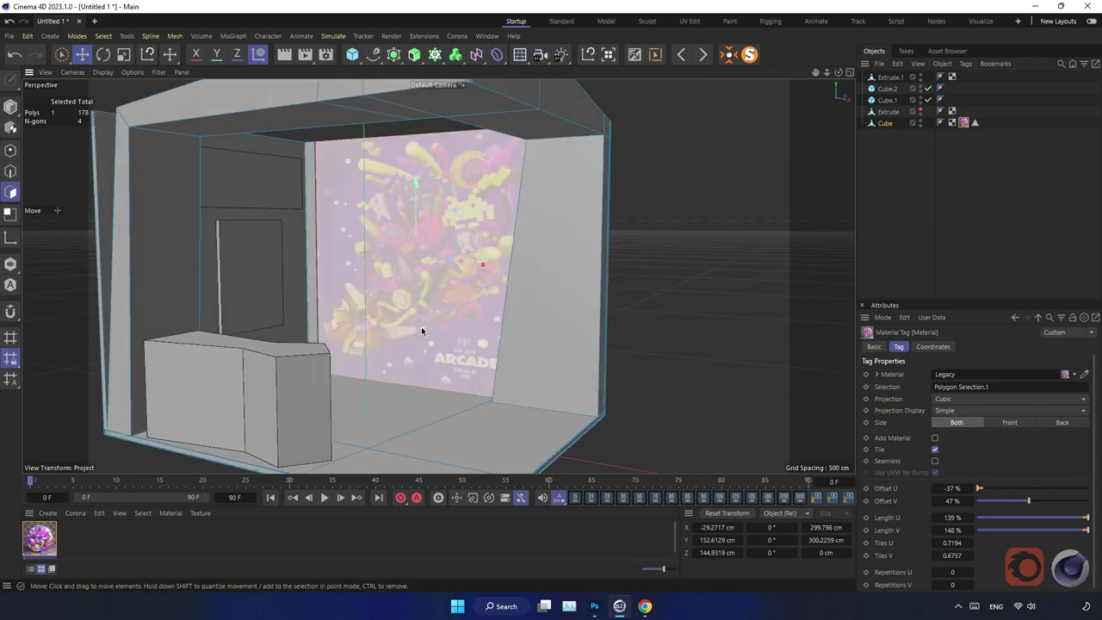
{"action": "scroll", "coordinate": [421, 326], "scroll_direction": "up", "scroll_amount": 3}
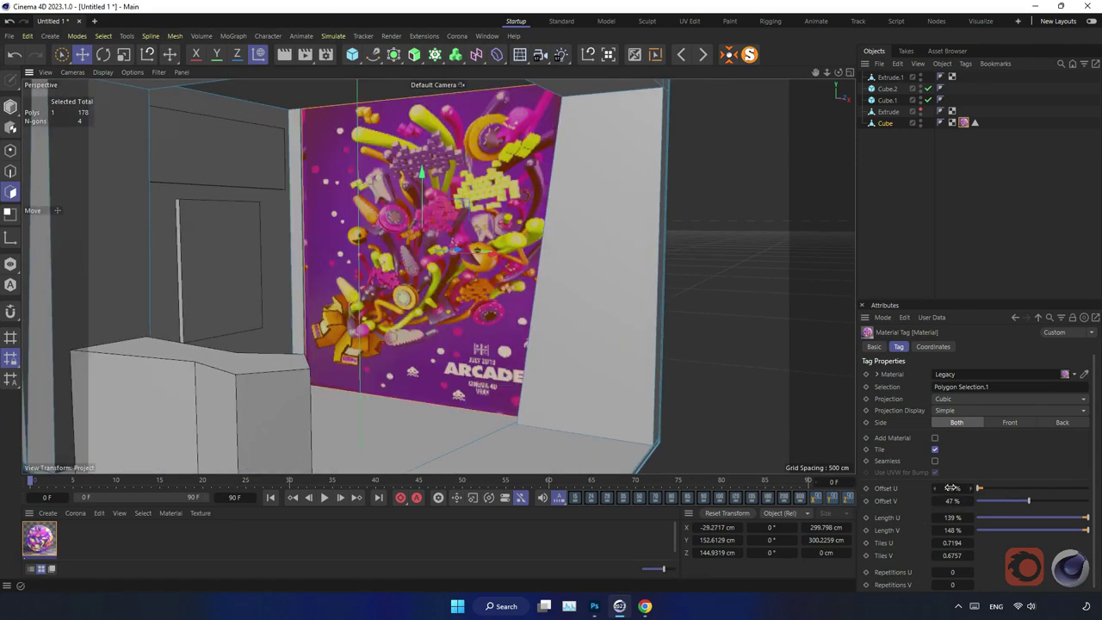
{"action": "left_click_drag", "start_coordinate": [950, 488], "coordinate": [938, 488]}
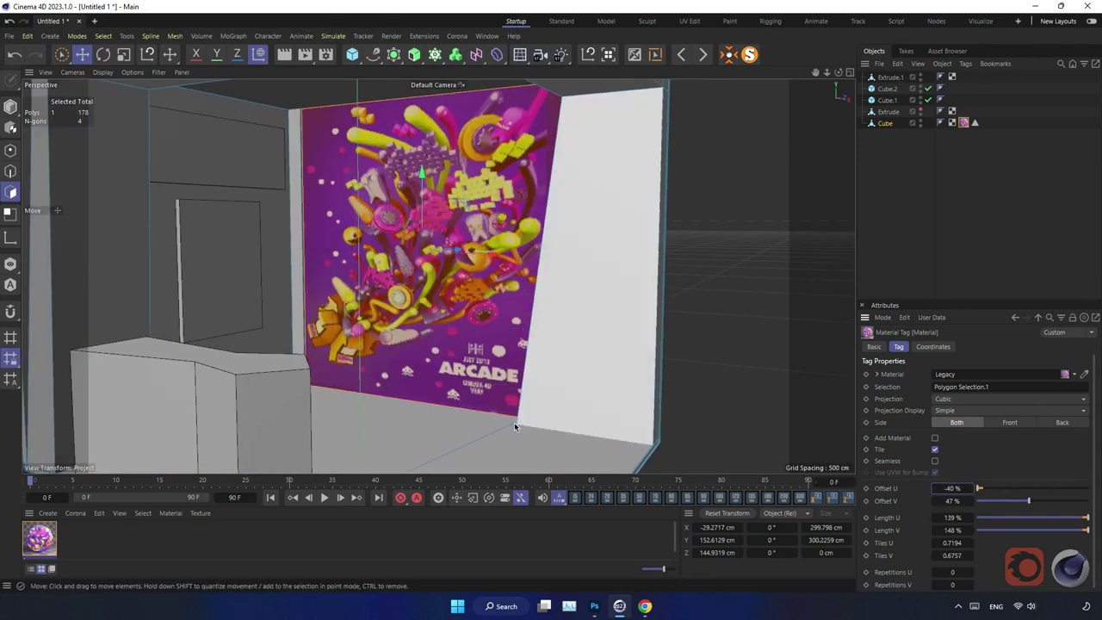
{"action": "scroll", "coordinate": [561, 423], "scroll_direction": "up", "scroll_amount": 3}
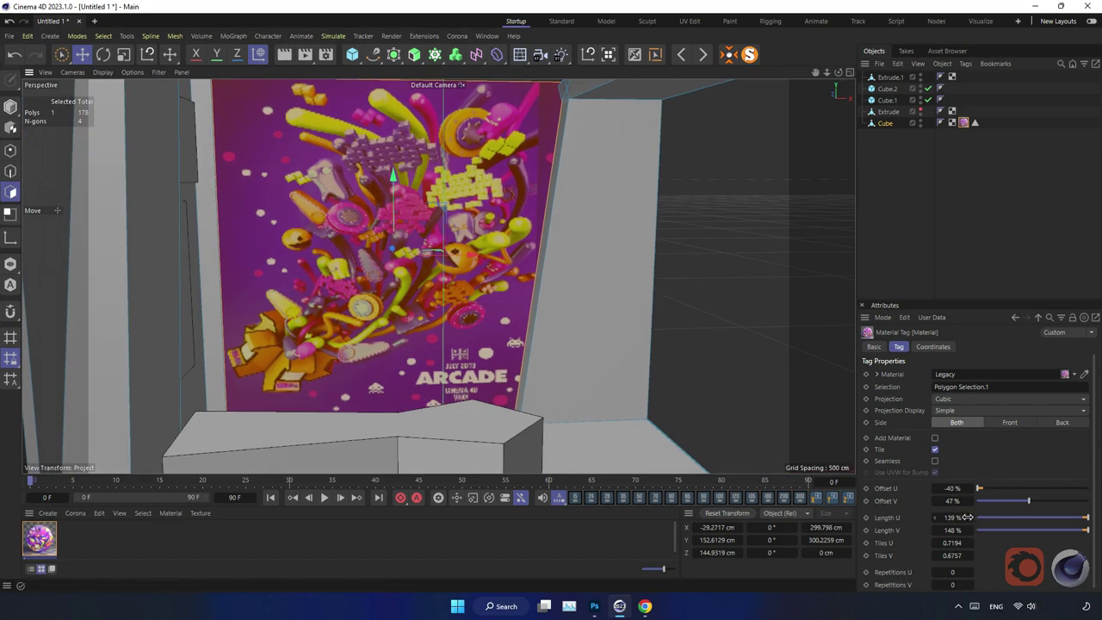
{"action": "left_click_drag", "start_coordinate": [968, 517], "coordinate": [971, 517]}
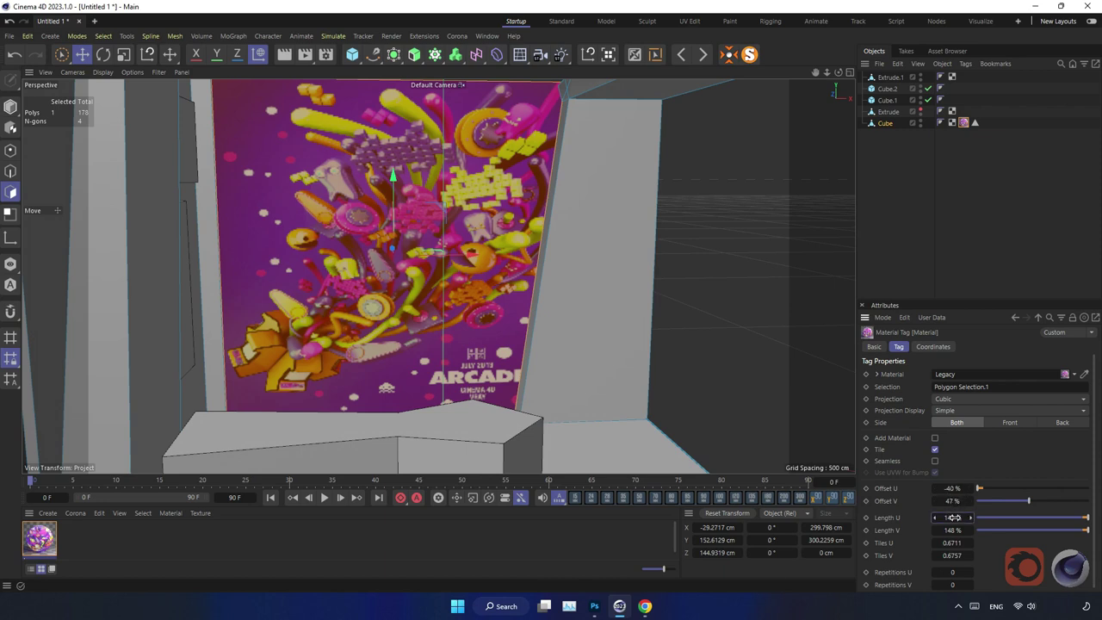
{"action": "left_click_drag", "start_coordinate": [954, 516], "coordinate": [954, 517]}
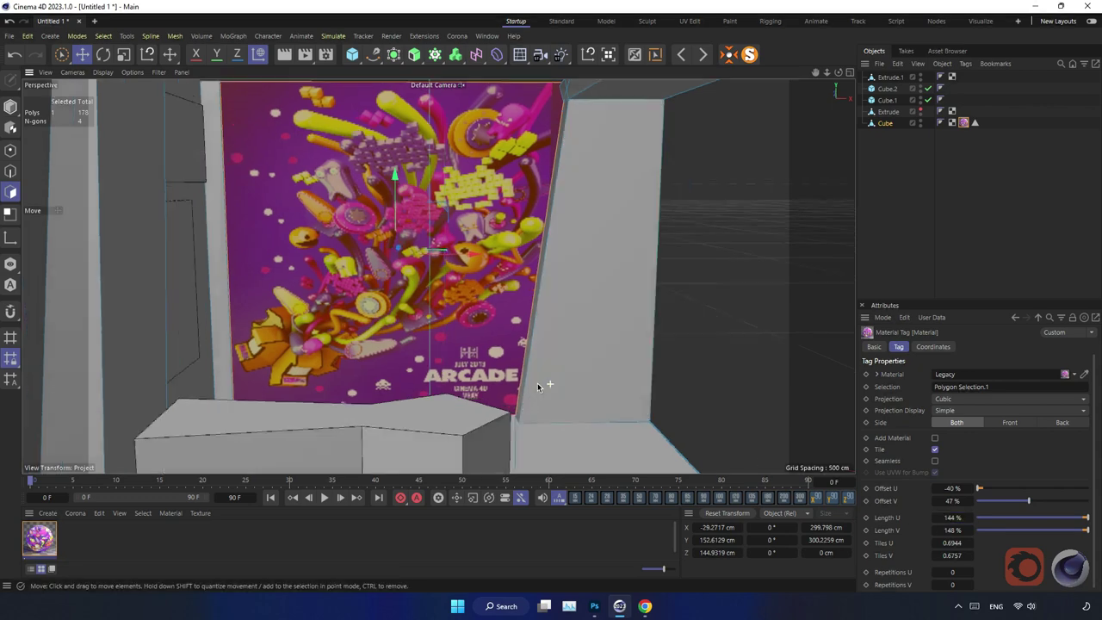
{"action": "left_click_drag", "start_coordinate": [537, 382], "coordinate": [481, 374], "text": "alt"}
Switch to Model mode, deselect the booth, and orbit to a frontal view of the poster wall
{"action": "left_click", "coordinate": [10, 106]}
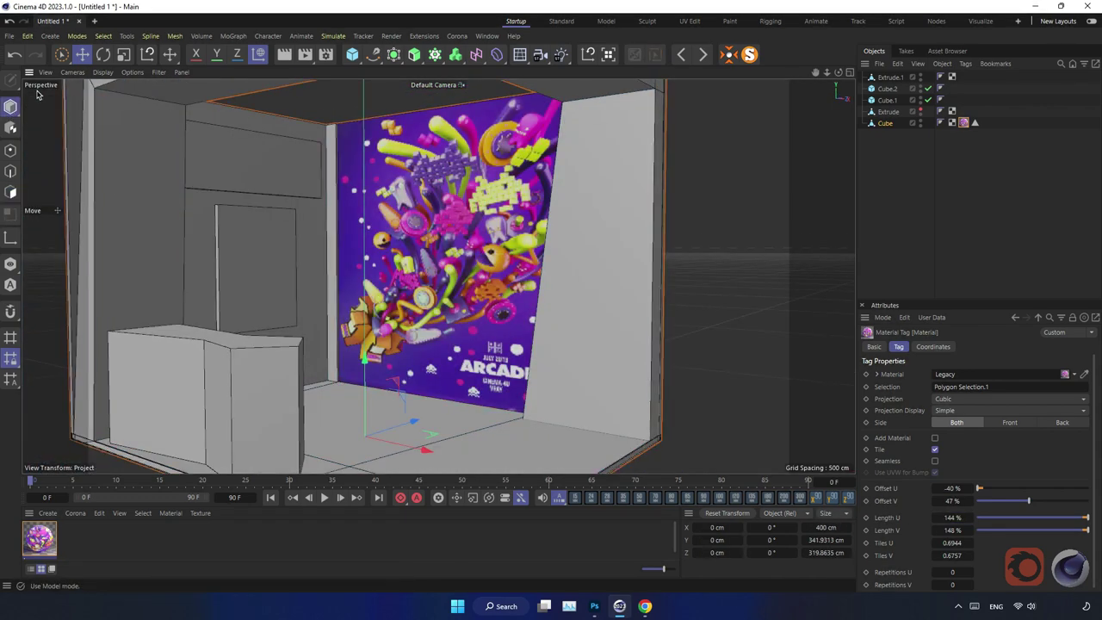
{"action": "left_click_drag", "start_coordinate": [258, 258], "coordinate": [361, 250], "text": "alt"}
{"action": "scroll", "coordinate": [430, 258], "scroll_direction": "down", "scroll_amount": 3}
{"action": "left_click", "coordinate": [585, 243]}
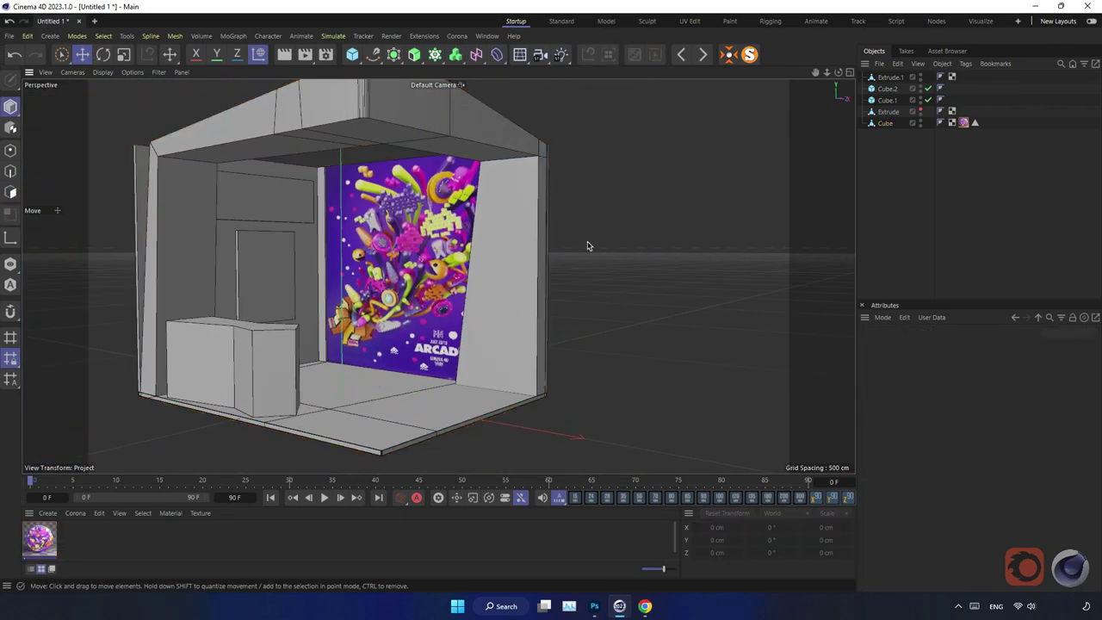
{"action": "left_click_drag", "start_coordinate": [441, 272], "coordinate": [290, 276], "text": "alt"}
{"action": "scroll", "coordinate": [307, 275], "scroll_direction": "up", "scroll_amount": 3}
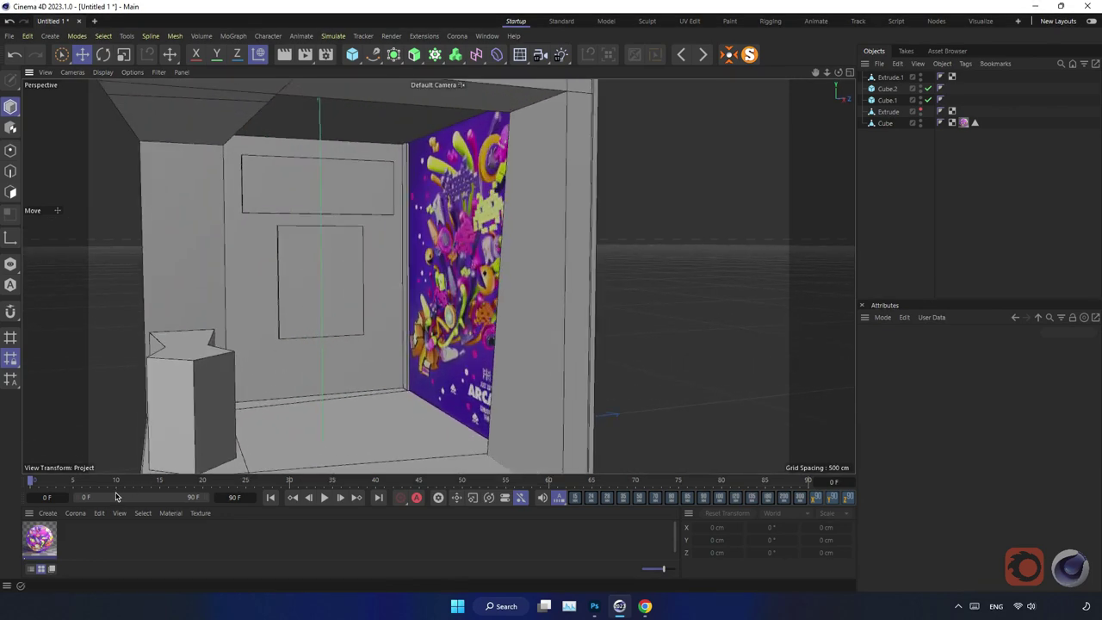
Duplicate the Legacy poster material as Legacy.1 and browse for a new Diffuse texture image
{"action": "left_click", "coordinate": [41, 541]}
{"action": "key", "text": "ctrl+c"}
{"action": "key", "text": "ctrl+v"}
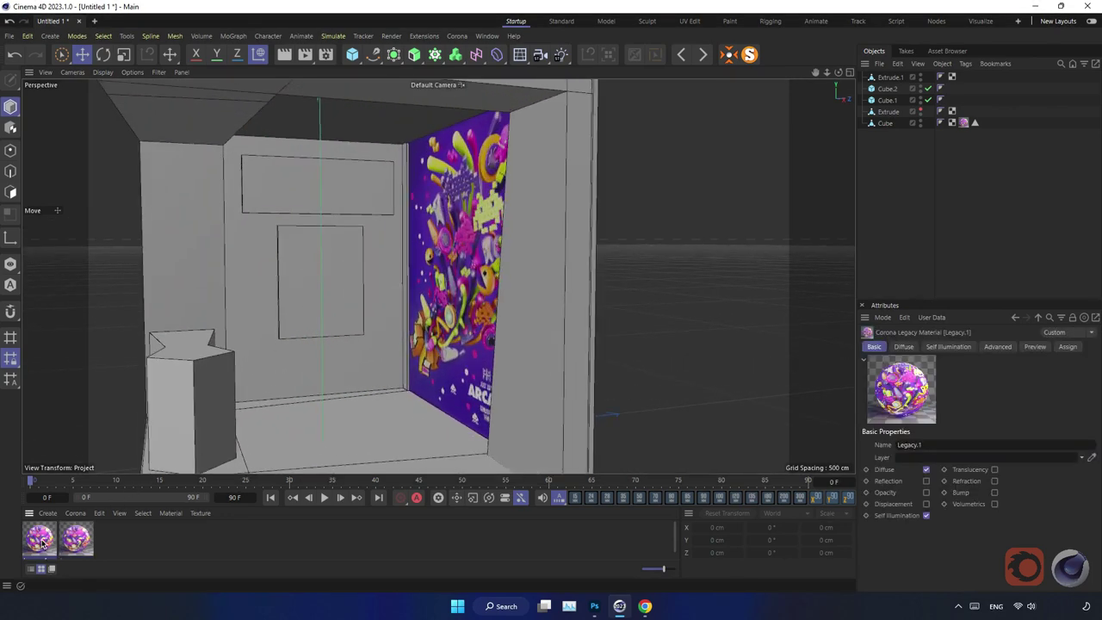
{"action": "double_click", "coordinate": [48, 541]}
{"action": "left_click", "coordinate": [76, 293]}
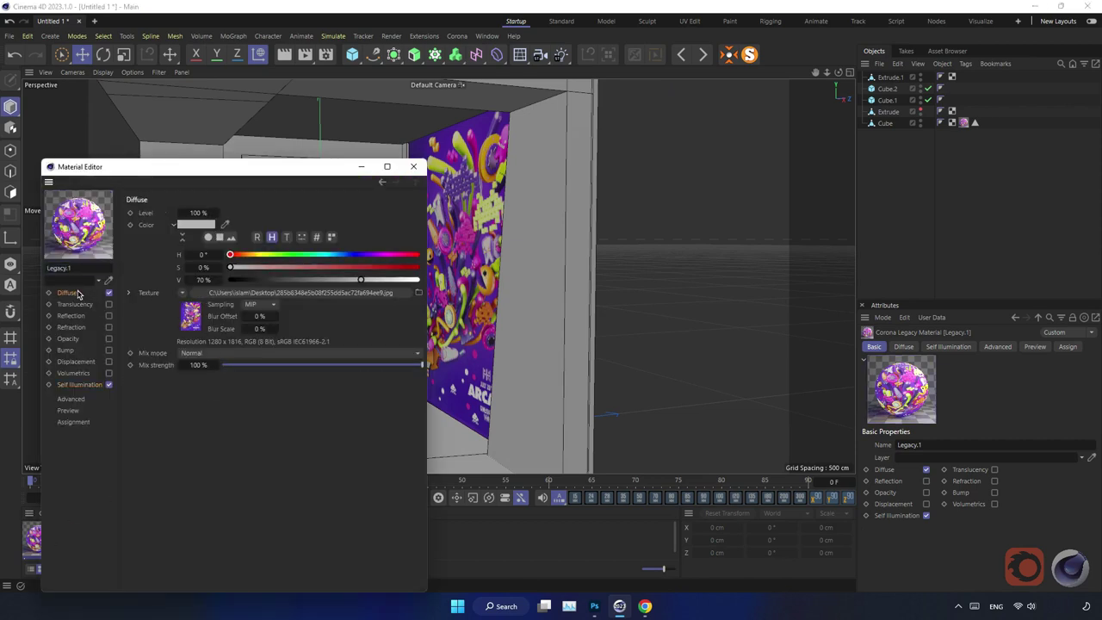
{"action": "left_click", "coordinate": [192, 315]}
{"action": "left_click", "coordinate": [418, 308]}
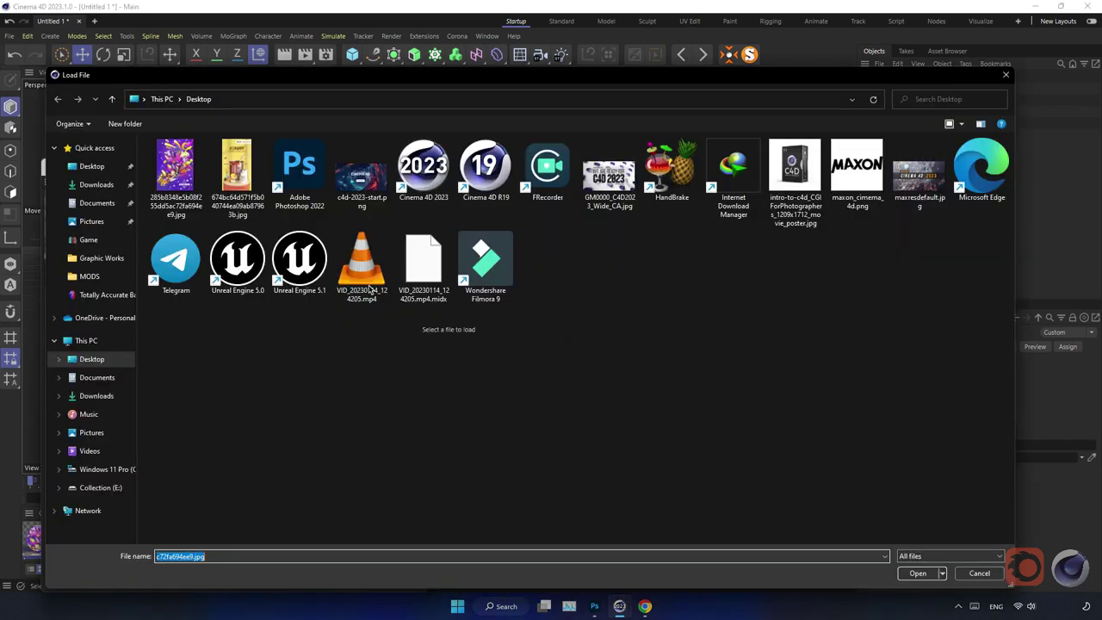
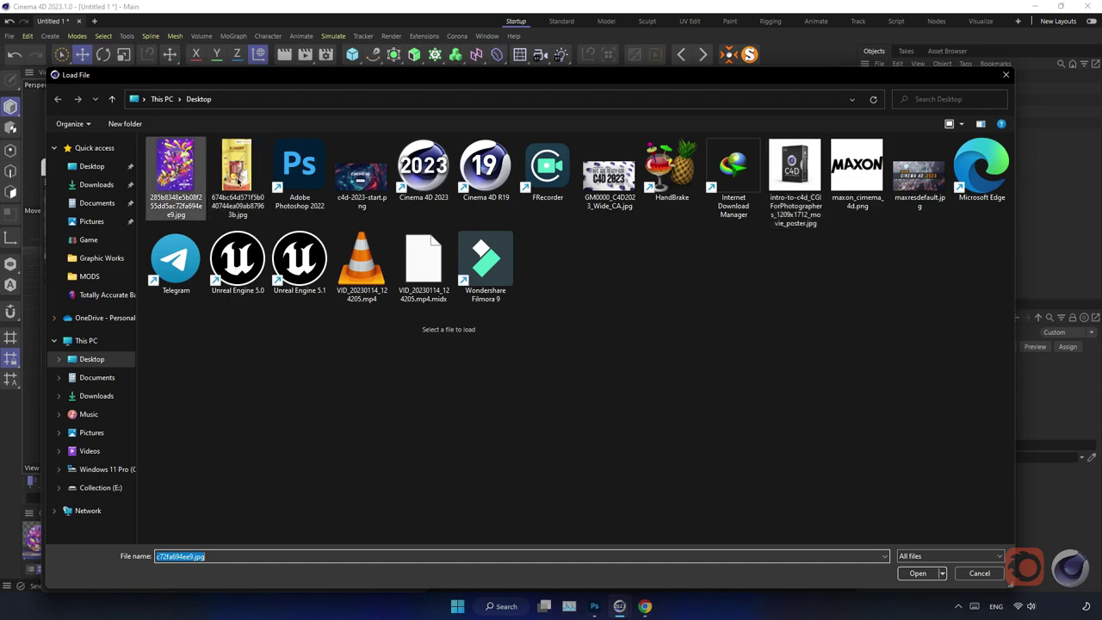
Load the yellow poster JPG as Legacy.1's diffuse texture, copying it into the project folder
{"action": "double_click", "coordinate": [198, 182]}
{"action": "left_click", "coordinate": [587, 354]}
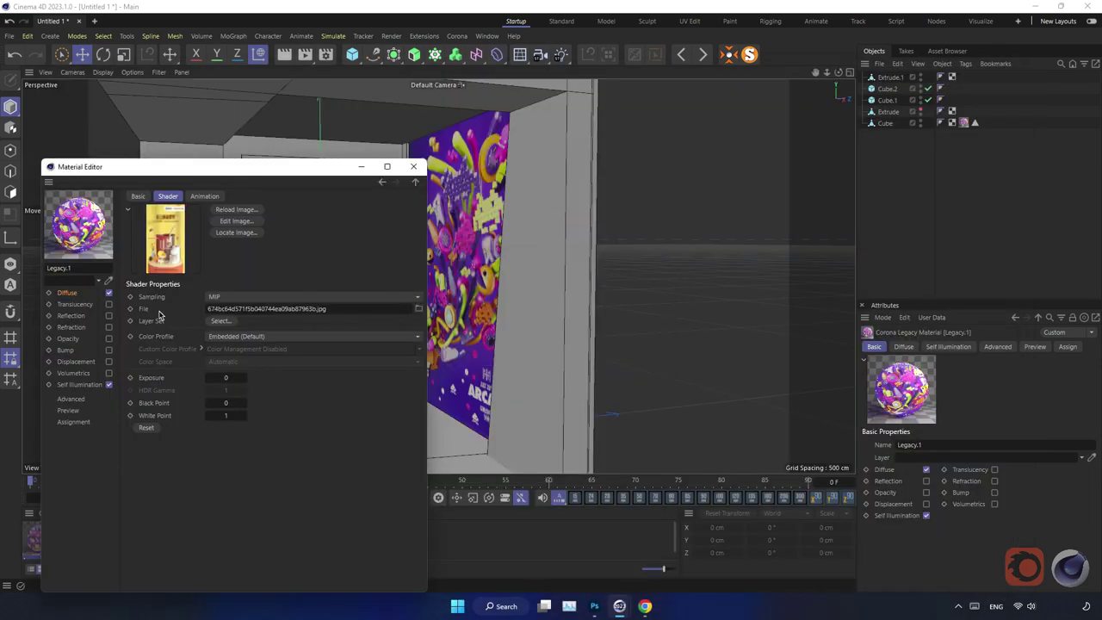
{"action": "left_click", "coordinate": [76, 292]}
Copy the diffuse poster texture into Legacy.1's Self Illumination texture and close the editor
{"action": "right_click", "coordinate": [159, 298]}
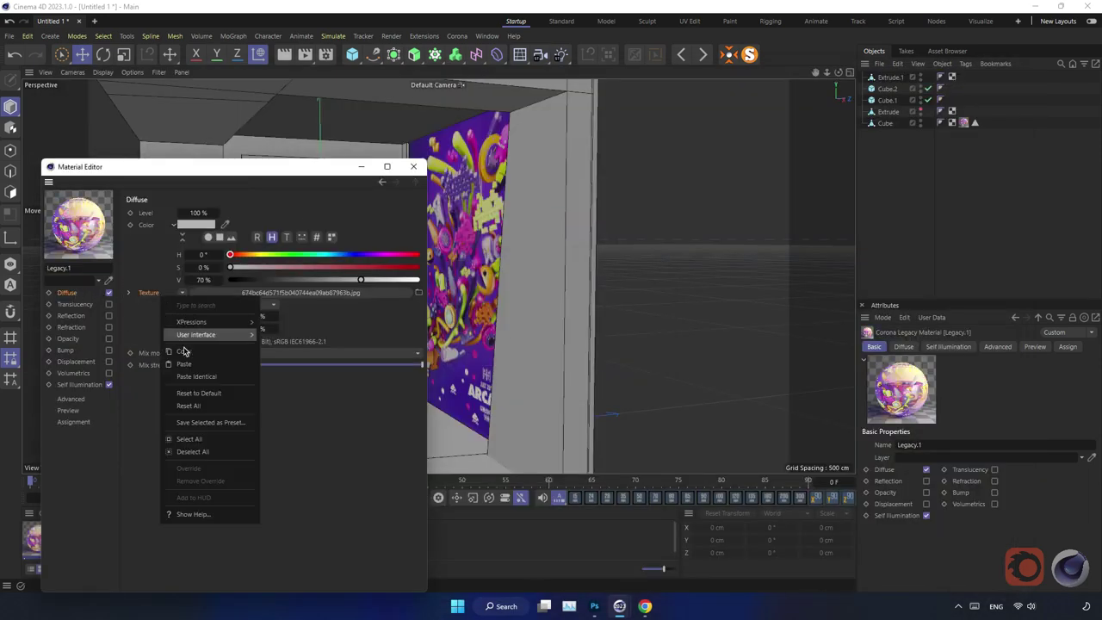
{"action": "left_click", "coordinate": [86, 384]}
{"action": "left_click", "coordinate": [86, 384]}
{"action": "right_click", "coordinate": [157, 296]}
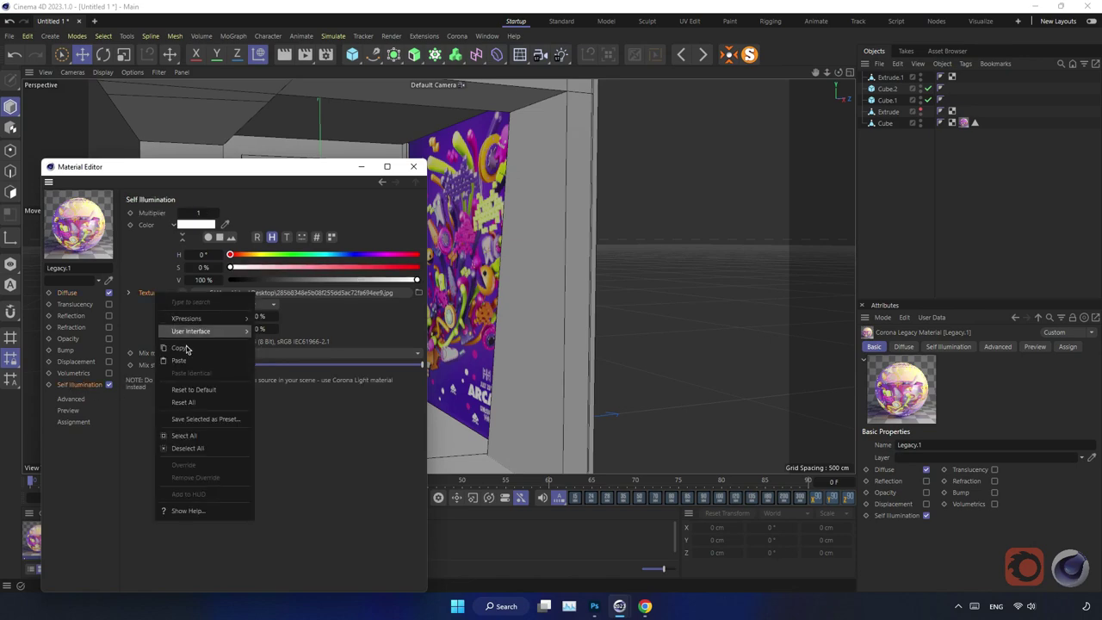
{"action": "left_click", "coordinate": [245, 342]}
{"action": "left_click", "coordinate": [414, 168]}
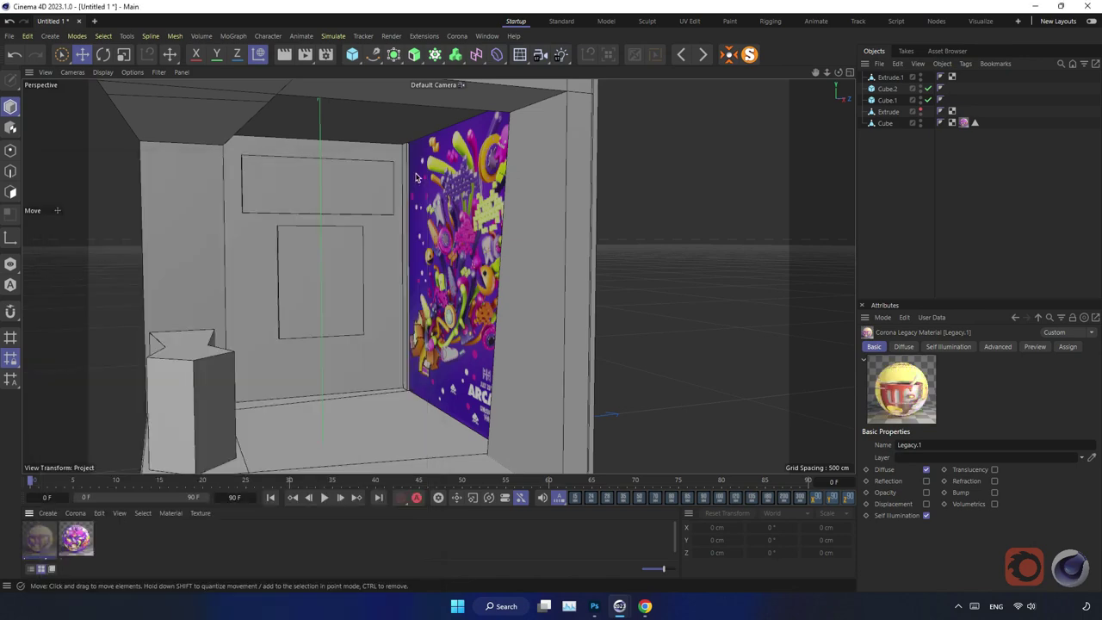
Select the small back-wall panel Cube.1 and make it editable
{"action": "left_click", "coordinate": [331, 293]}
{"action": "scroll", "coordinate": [314, 285], "scroll_direction": "up", "scroll_amount": 5}
{"action": "left_click_drag", "start_coordinate": [402, 280], "coordinate": [323, 303], "text": "alt"}
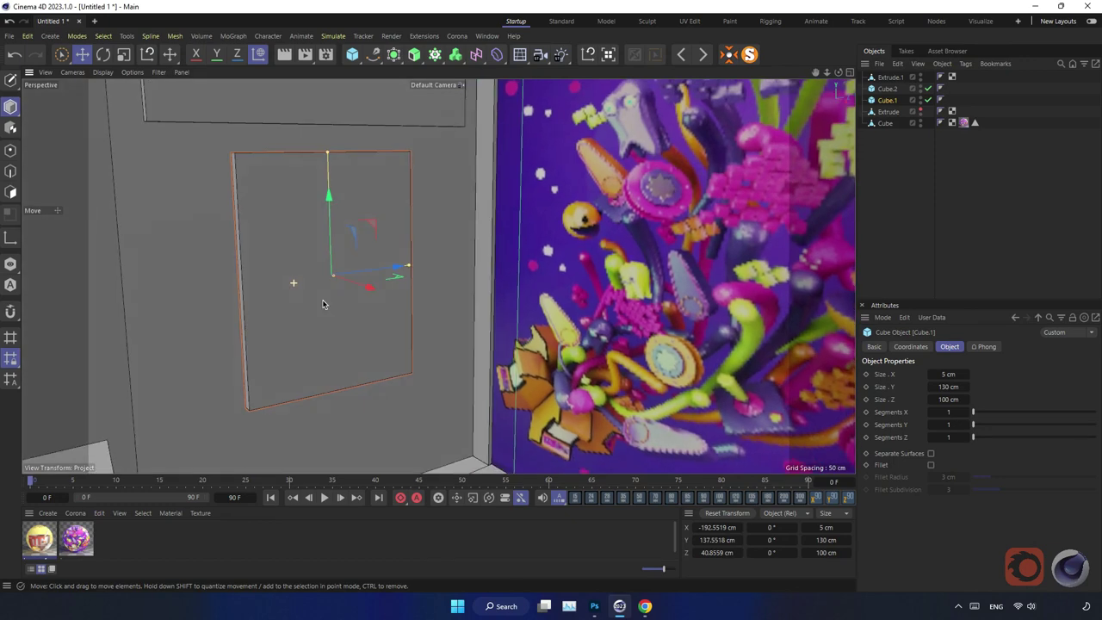
{"action": "left_click", "coordinate": [11, 79]}
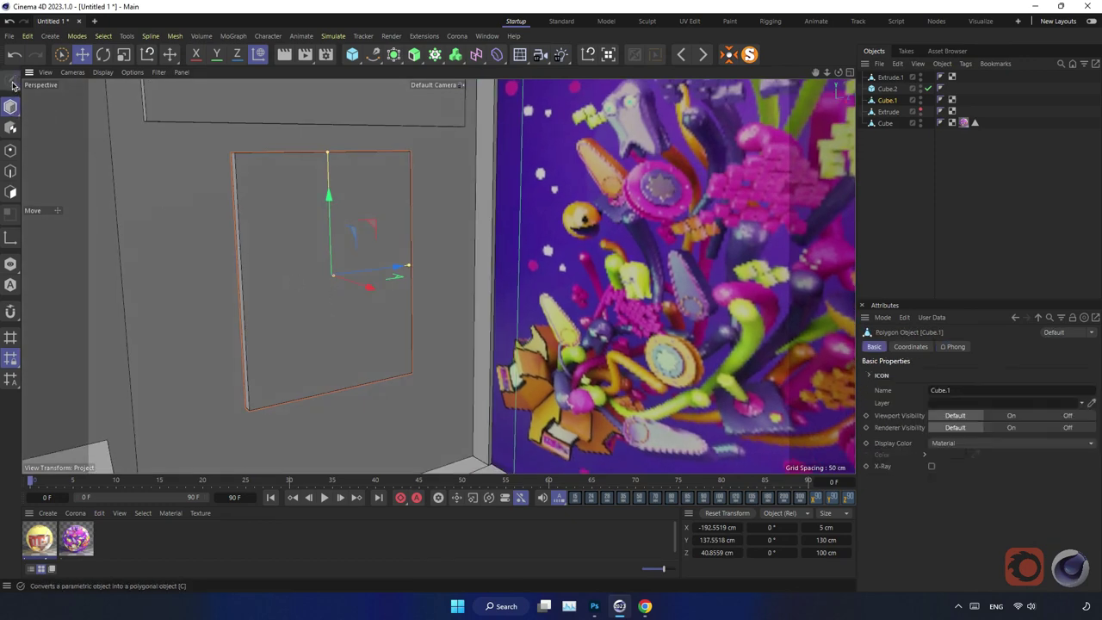
Apply Legacy.1 to Cube.1's front face only, then invert the polygon selection
{"action": "left_click", "coordinate": [887, 88]}
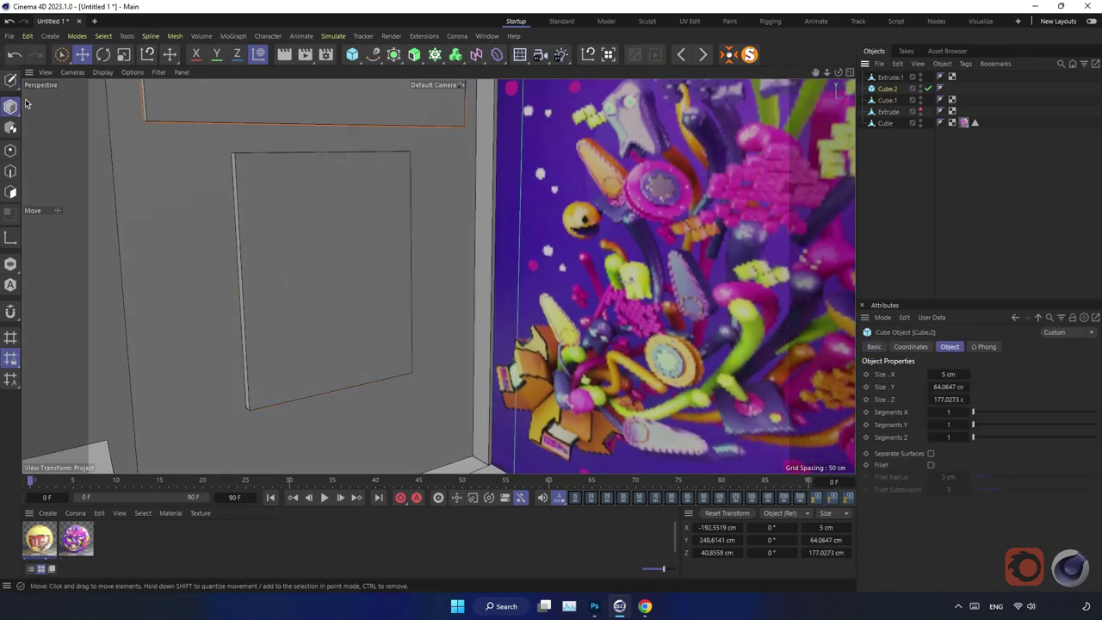
{"action": "left_click", "coordinate": [318, 269]}
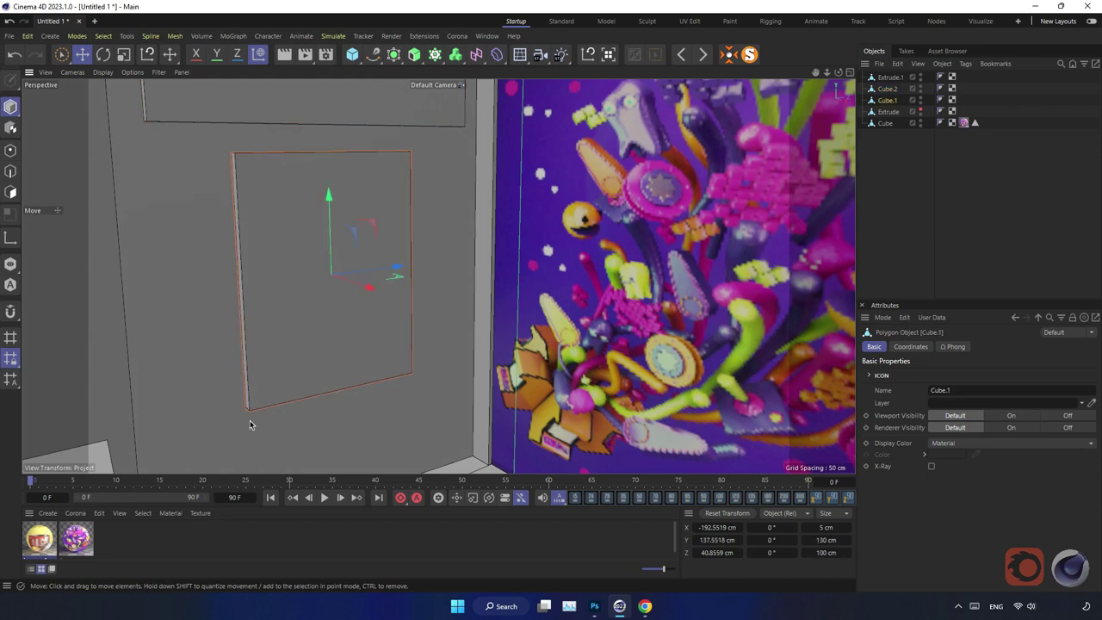
{"action": "left_click", "coordinate": [10, 192]}
{"action": "left_click", "coordinate": [297, 300]}
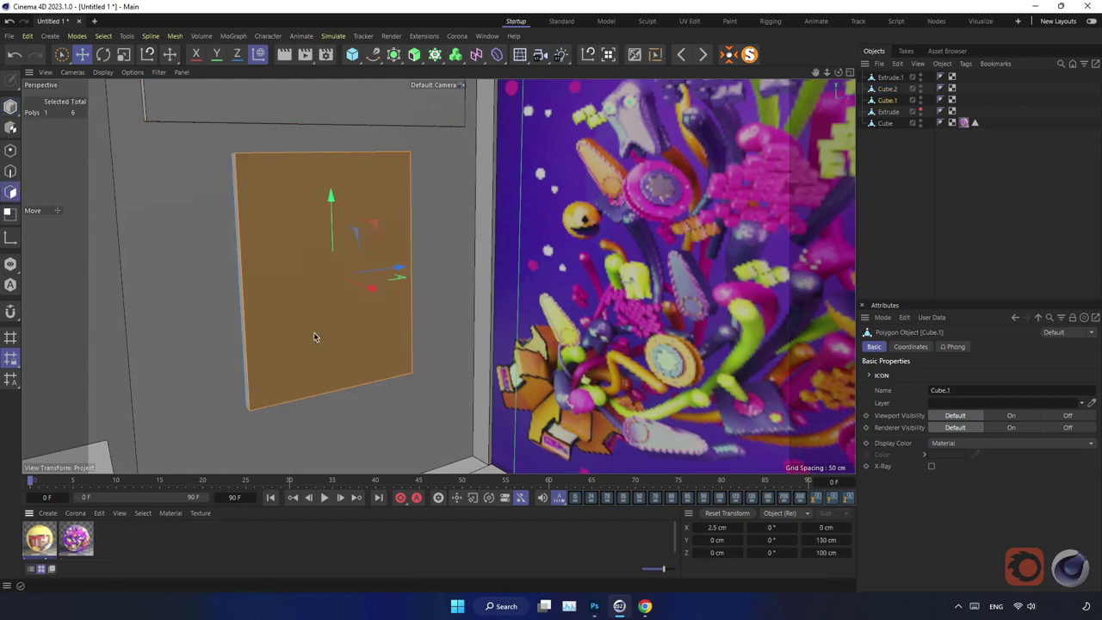
{"action": "left_click_drag", "start_coordinate": [169, 455], "coordinate": [314, 332]}
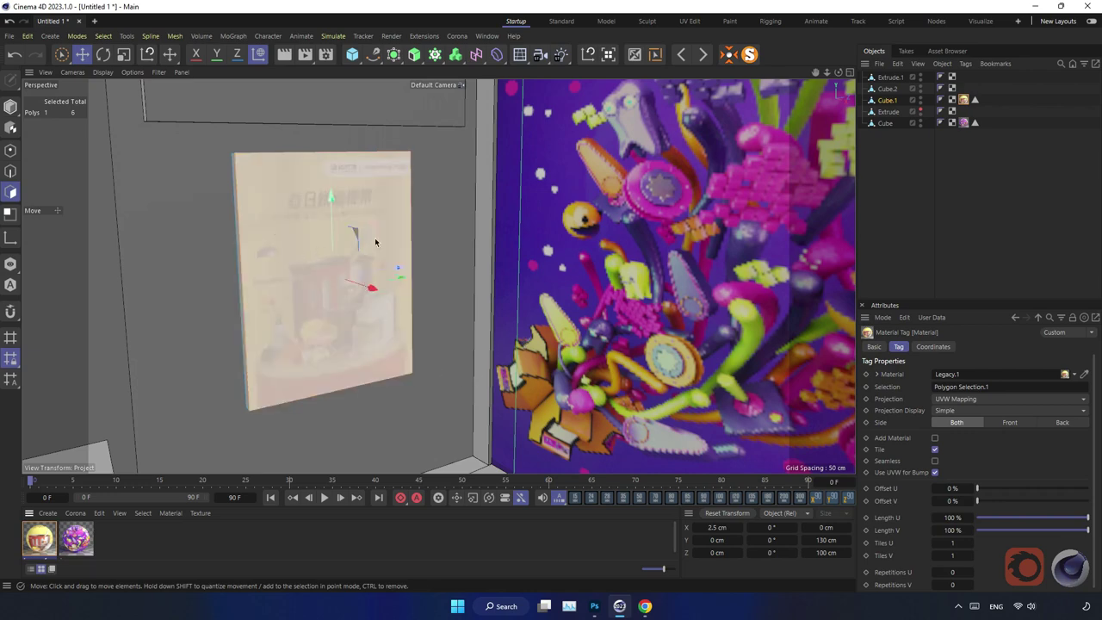
{"action": "key", "text": "u"}
{"action": "key", "text": "i"}
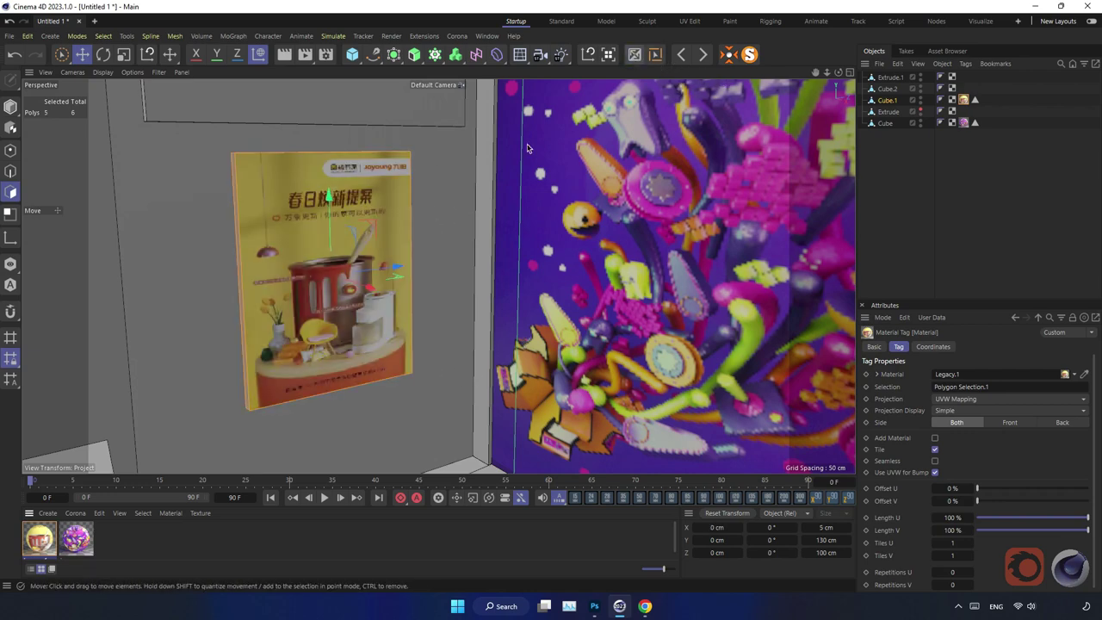
{"action": "left_click", "coordinate": [76, 512]}
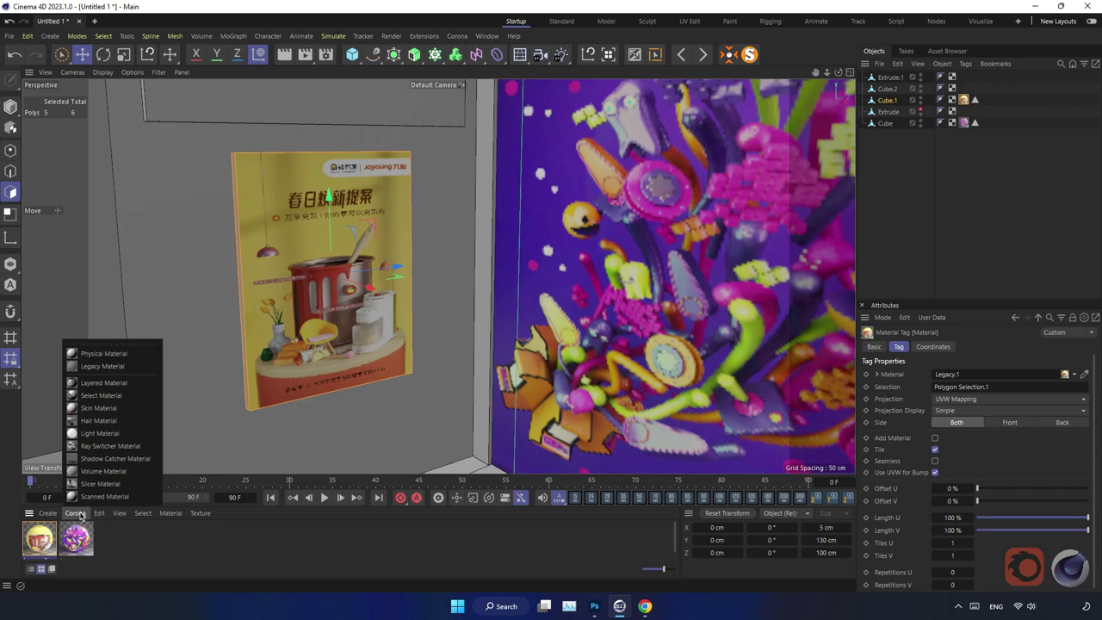
Create a Corona Legacy material, Legacy.2, with a near-black diffuse and reflection enabled
{"action": "left_click", "coordinate": [117, 366]}
{"action": "double_click", "coordinate": [46, 542]}
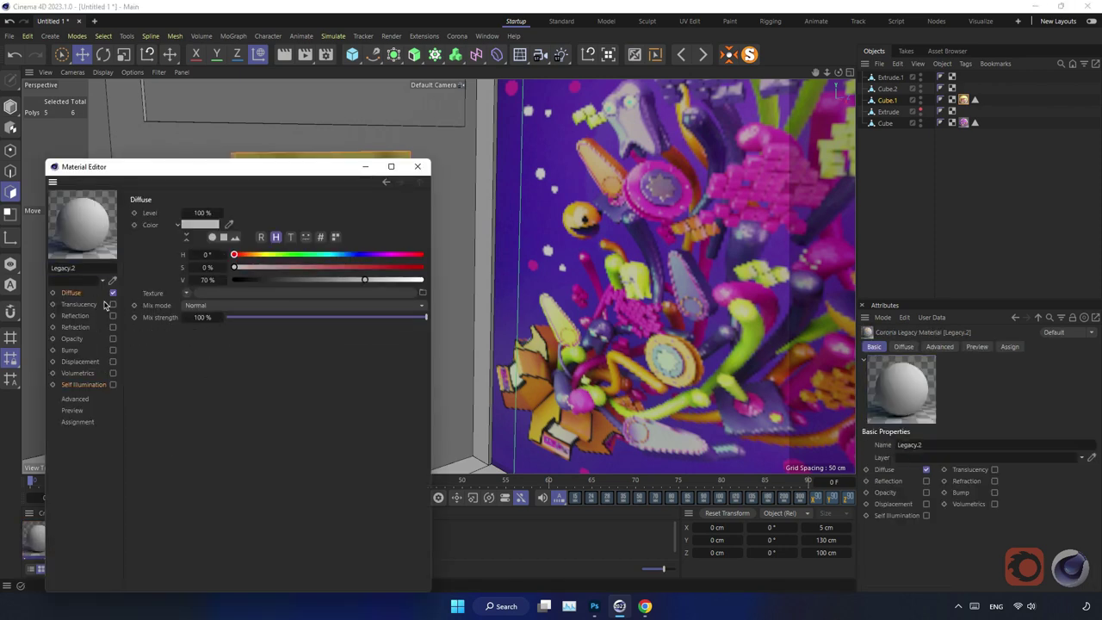
{"action": "left_click", "coordinate": [255, 283]}
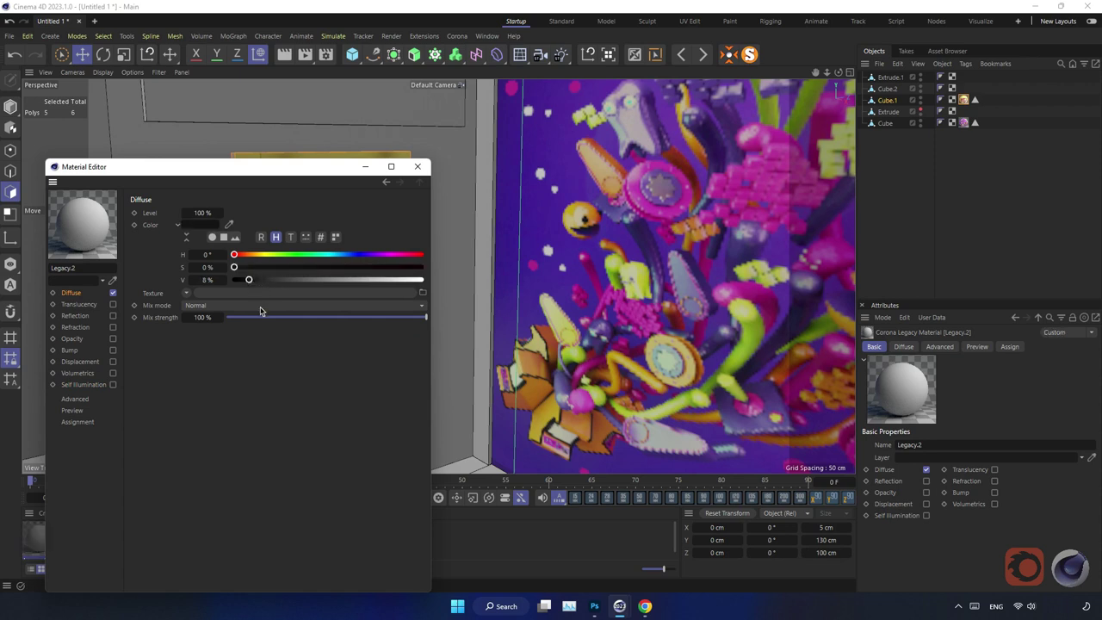
{"action": "left_click", "coordinate": [113, 316]}
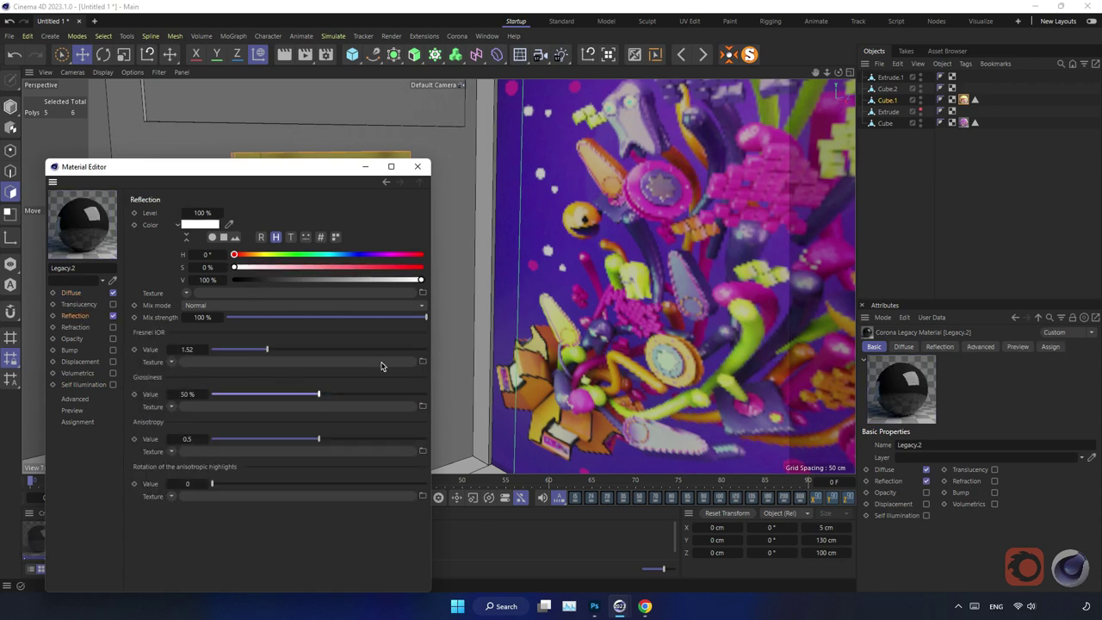
{"action": "left_click", "coordinate": [417, 166]}
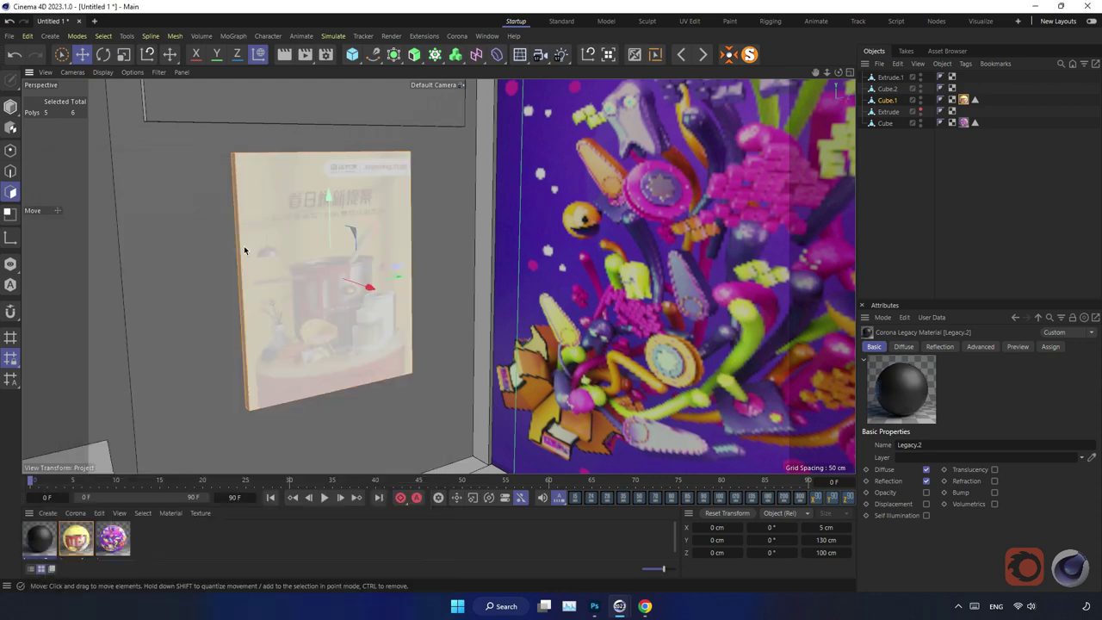
Apply the black Legacy.2 material to the panel's selected remaining faces
{"action": "scroll", "coordinate": [241, 246], "scroll_direction": "up", "scroll_amount": 3}
{"action": "scroll", "coordinate": [319, 231], "scroll_direction": "up", "scroll_amount": 3}
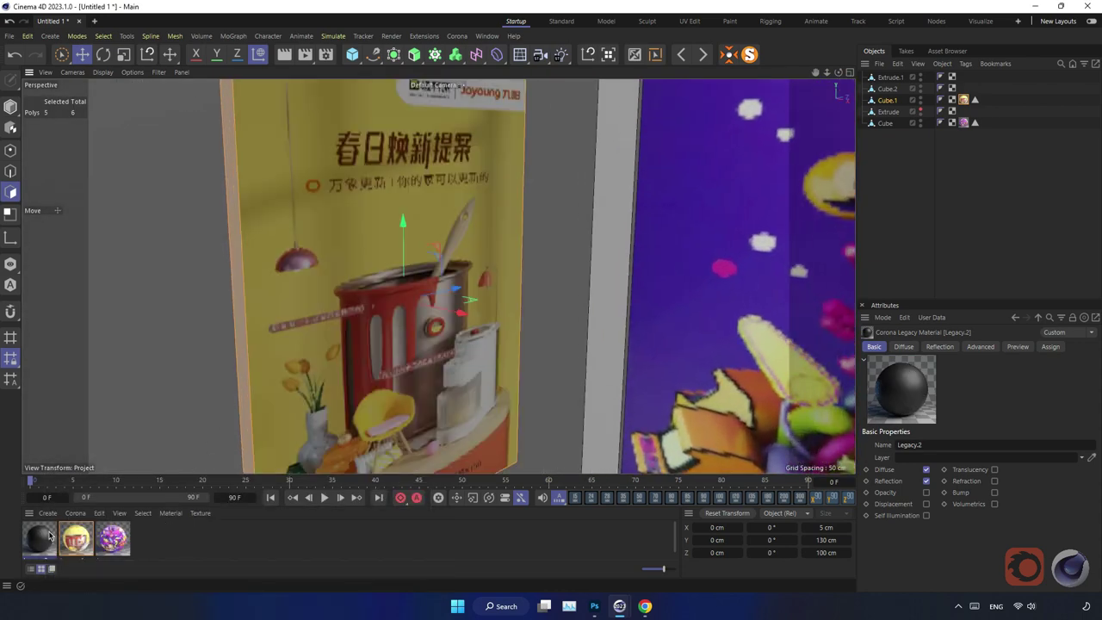
{"action": "left_click_drag", "start_coordinate": [49, 536], "coordinate": [239, 332]}
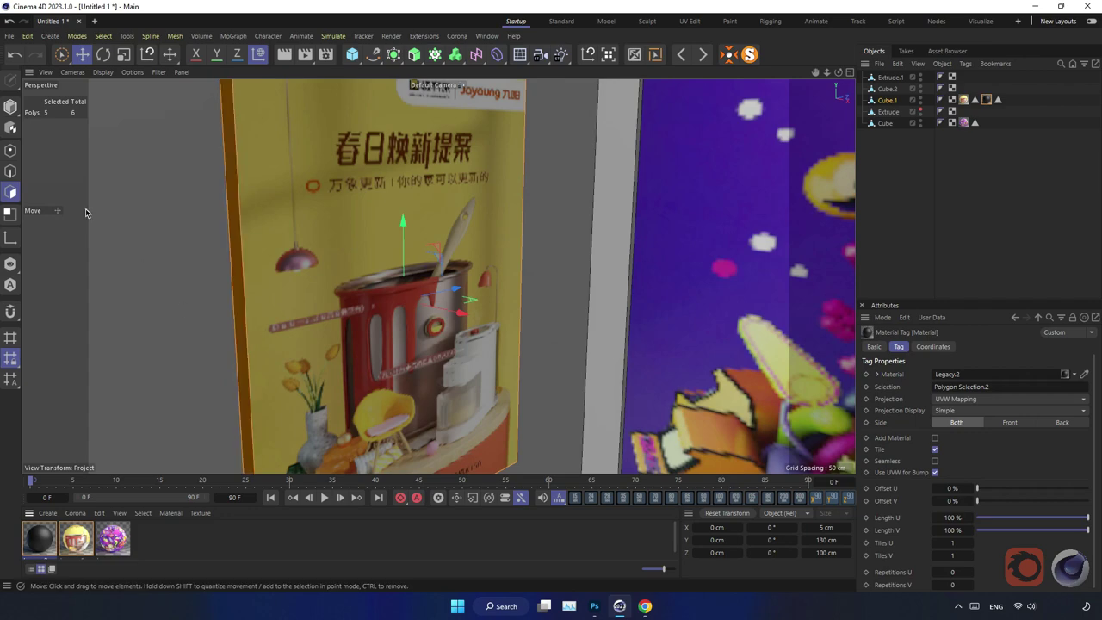
{"action": "left_click", "coordinate": [10, 106]}
{"action": "scroll", "coordinate": [167, 258], "scroll_direction": "down", "scroll_amount": 2}
Select the front face of the upper wall panel, Cube.2
{"action": "scroll", "coordinate": [167, 259], "scroll_direction": "down", "scroll_amount": 2}
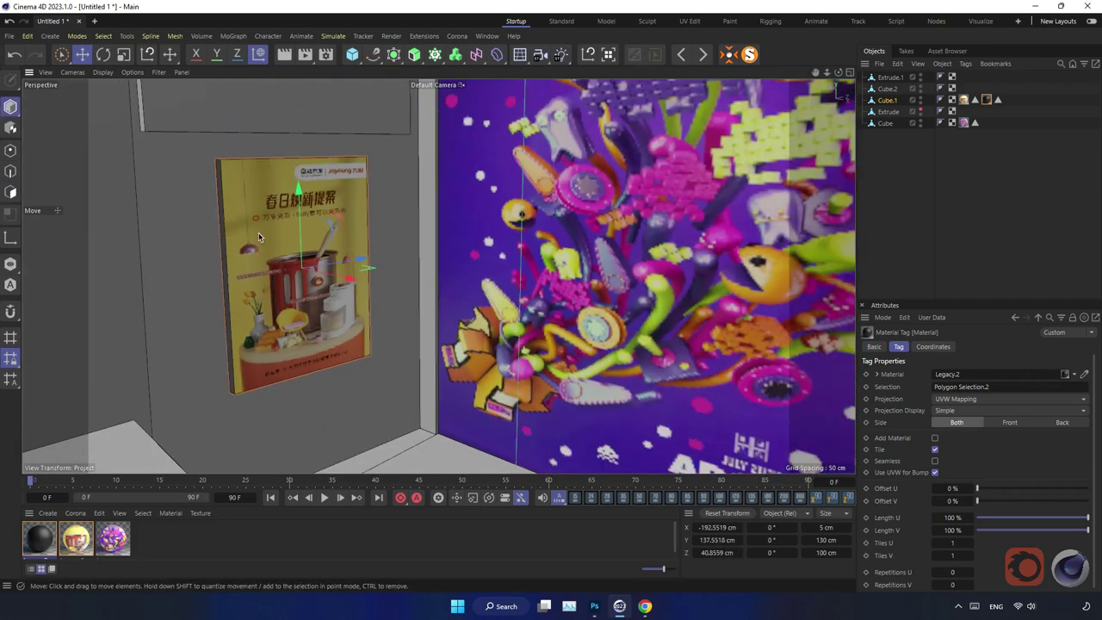
{"action": "scroll", "coordinate": [258, 233], "scroll_direction": "down", "scroll_amount": 3}
{"action": "scroll", "coordinate": [234, 246], "scroll_direction": "down", "scroll_amount": 2}
{"action": "scroll", "coordinate": [292, 230], "scroll_direction": "up", "scroll_amount": 2}
{"action": "left_click", "coordinate": [276, 194]}
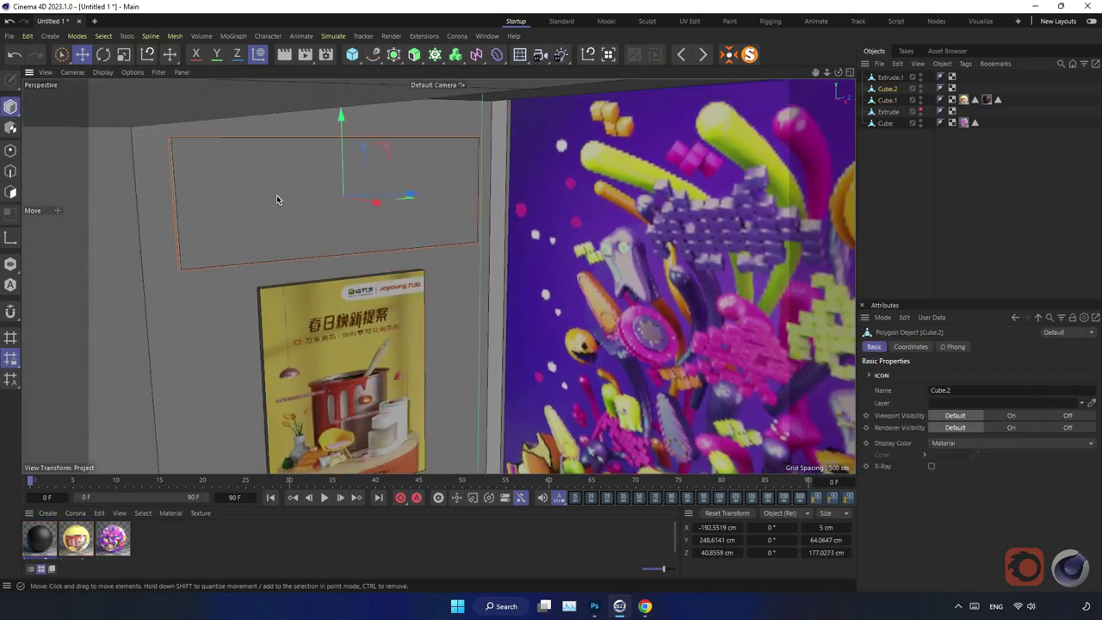
{"action": "scroll", "coordinate": [275, 209], "scroll_direction": "up", "scroll_amount": 2}
{"action": "left_click", "coordinate": [10, 192]}
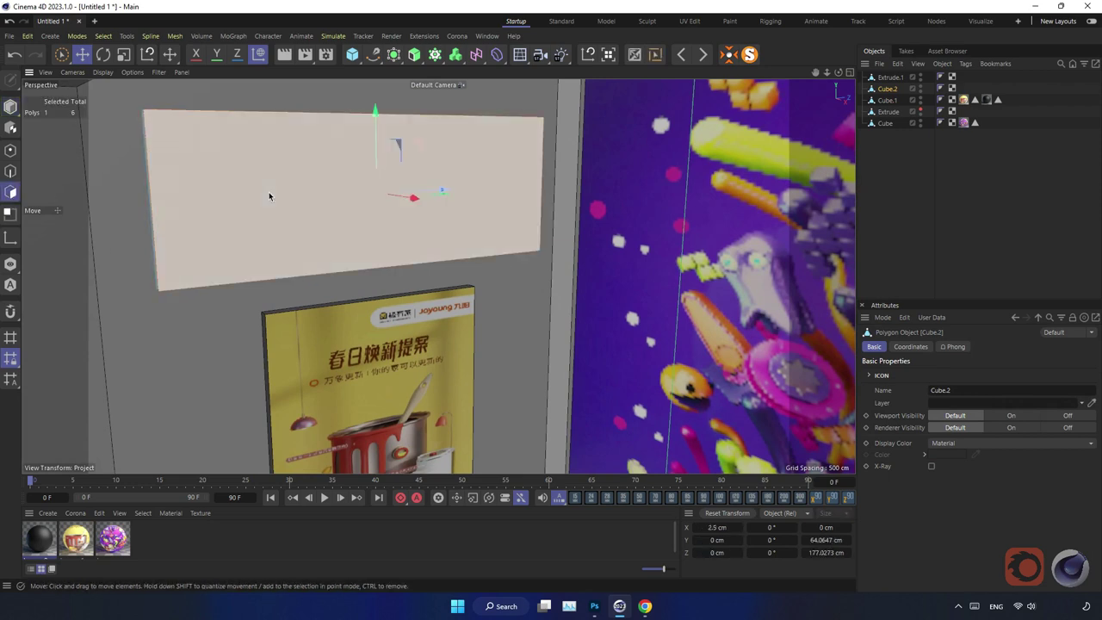
{"action": "left_click", "coordinate": [266, 192]}
Duplicate Legacy.1 as Legacy.3 and switch off its Self Illumination
{"action": "left_click", "coordinate": [77, 540]}
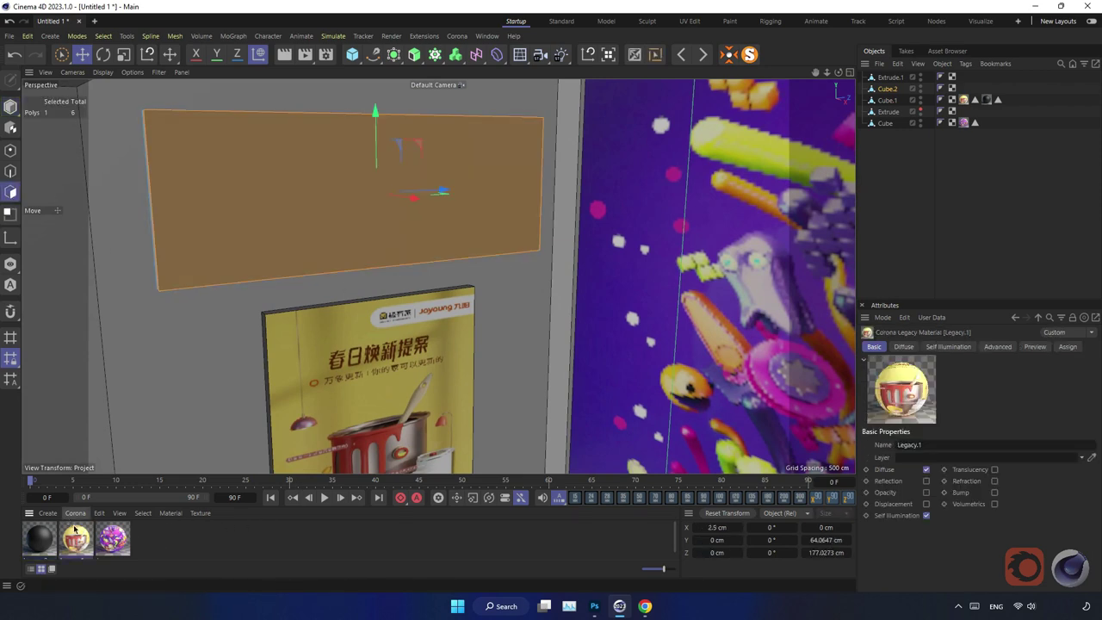
{"action": "key", "text": "ctrl+c"}
{"action": "key", "text": "ctrl+v"}
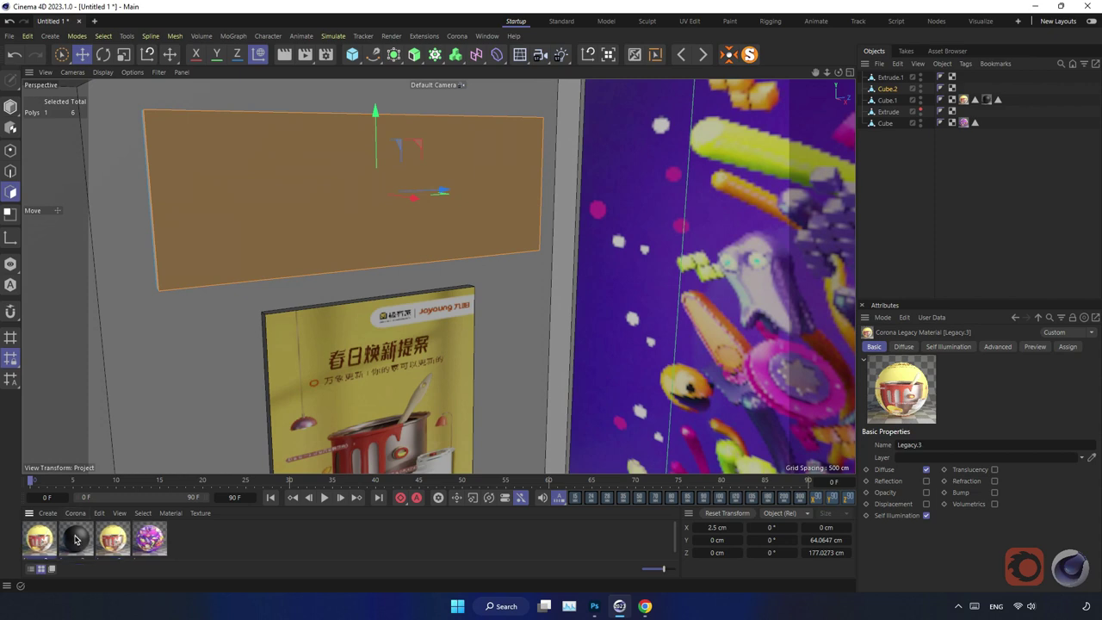
{"action": "double_click", "coordinate": [46, 542]}
{"action": "left_click", "coordinate": [123, 395]}
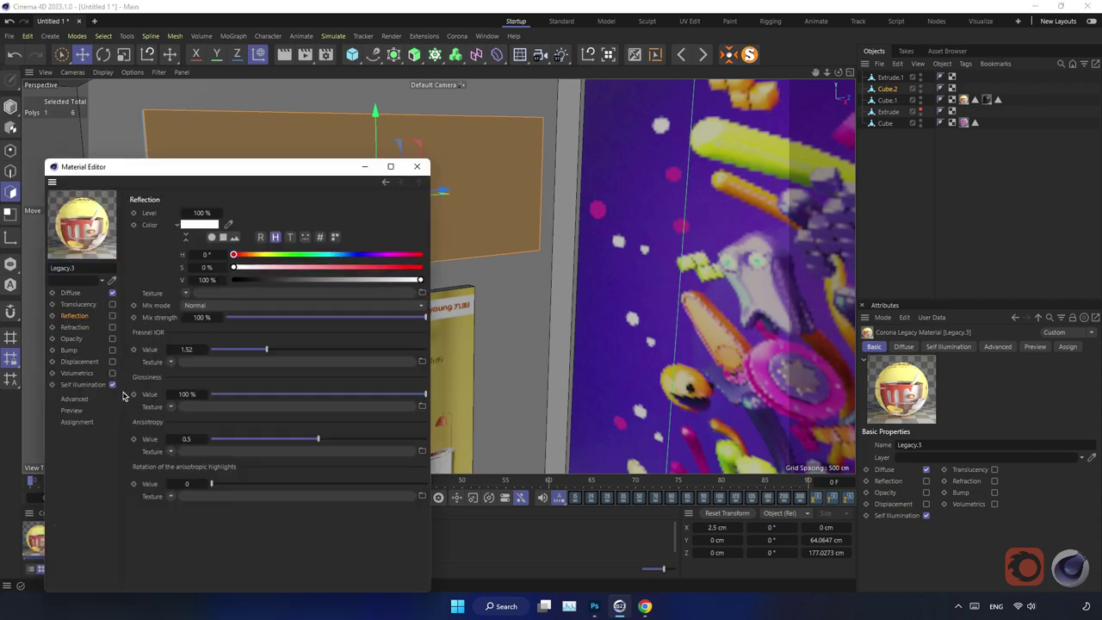
{"action": "left_click", "coordinate": [112, 385]}
Load c4d-2023-start.png from the Desktop as Legacy.3's diffuse texture
{"action": "left_click", "coordinate": [71, 293]}
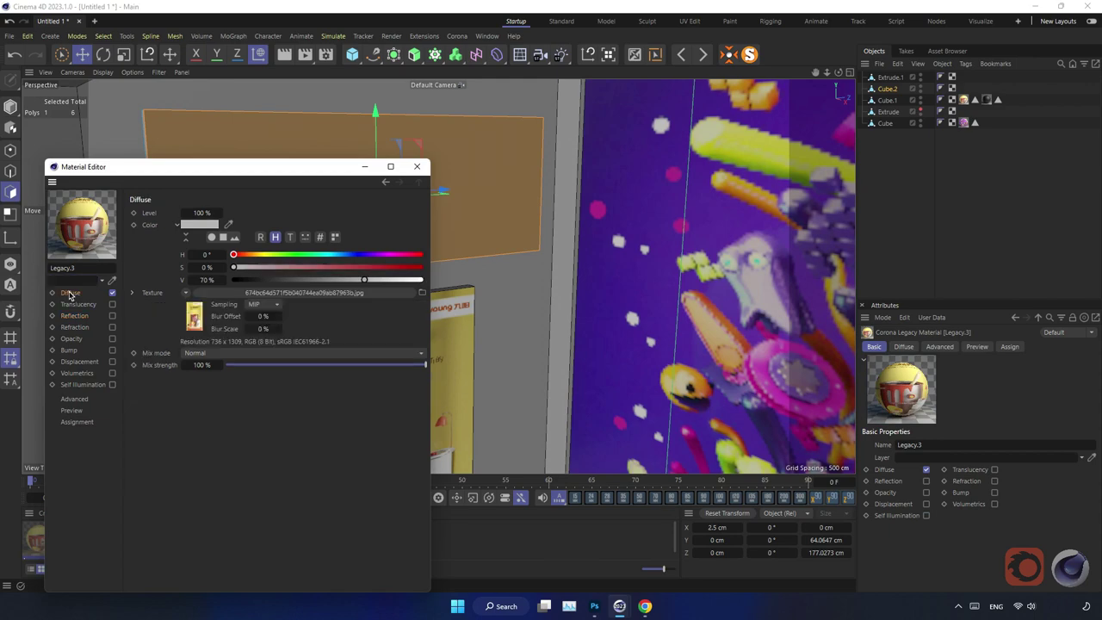
{"action": "left_click", "coordinate": [422, 293]}
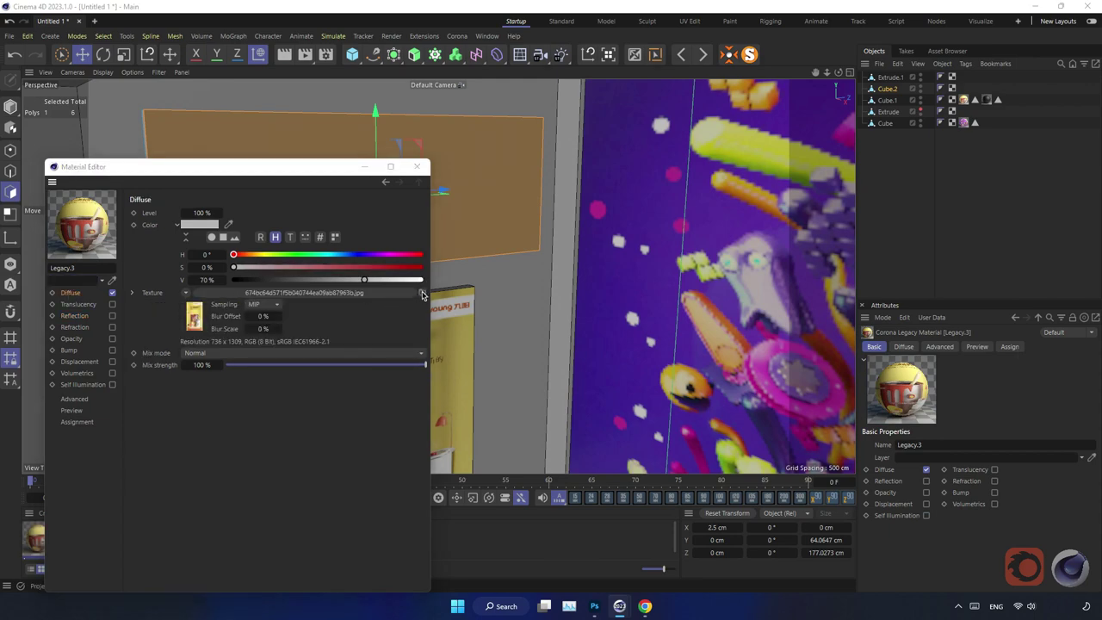
{"action": "left_click", "coordinate": [96, 166]}
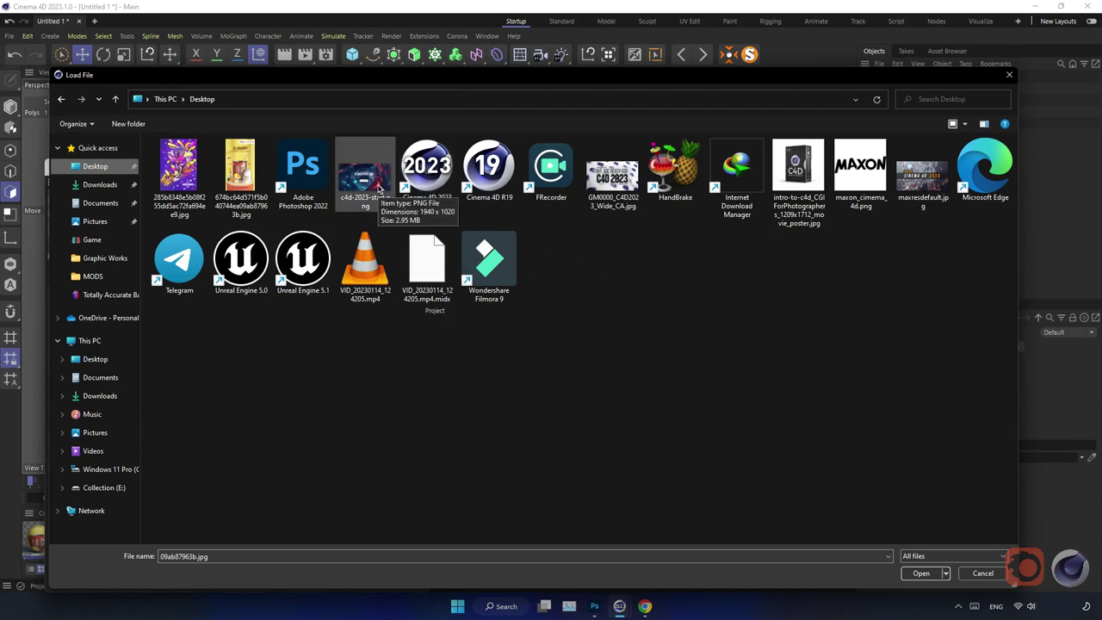
{"action": "key", "text": "Return"}
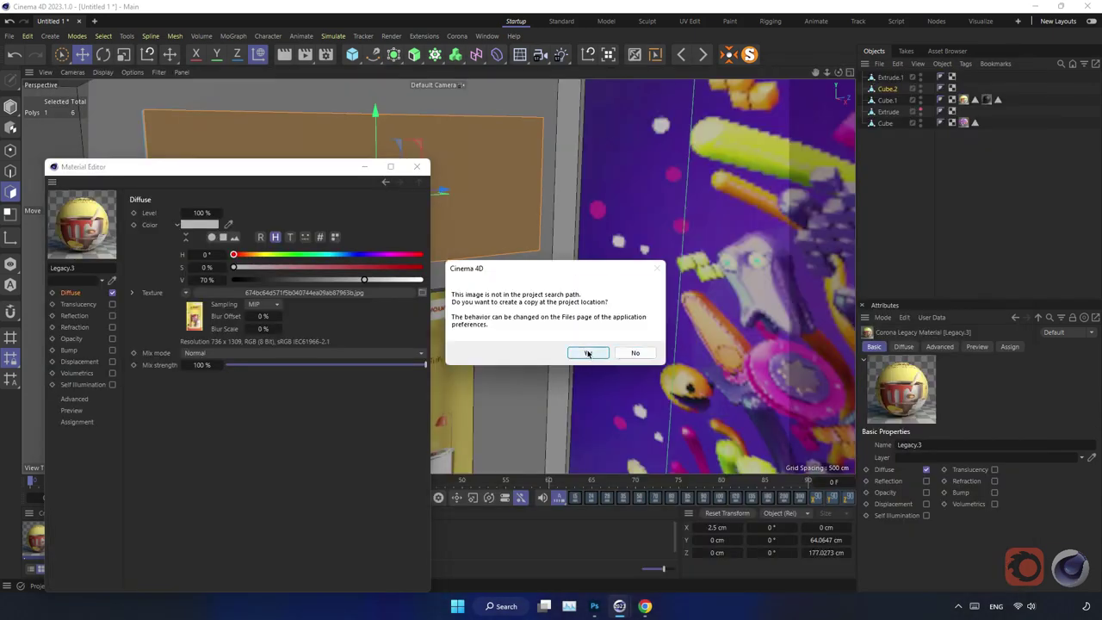
{"action": "left_click", "coordinate": [588, 354]}
{"action": "left_click", "coordinate": [417, 167]}
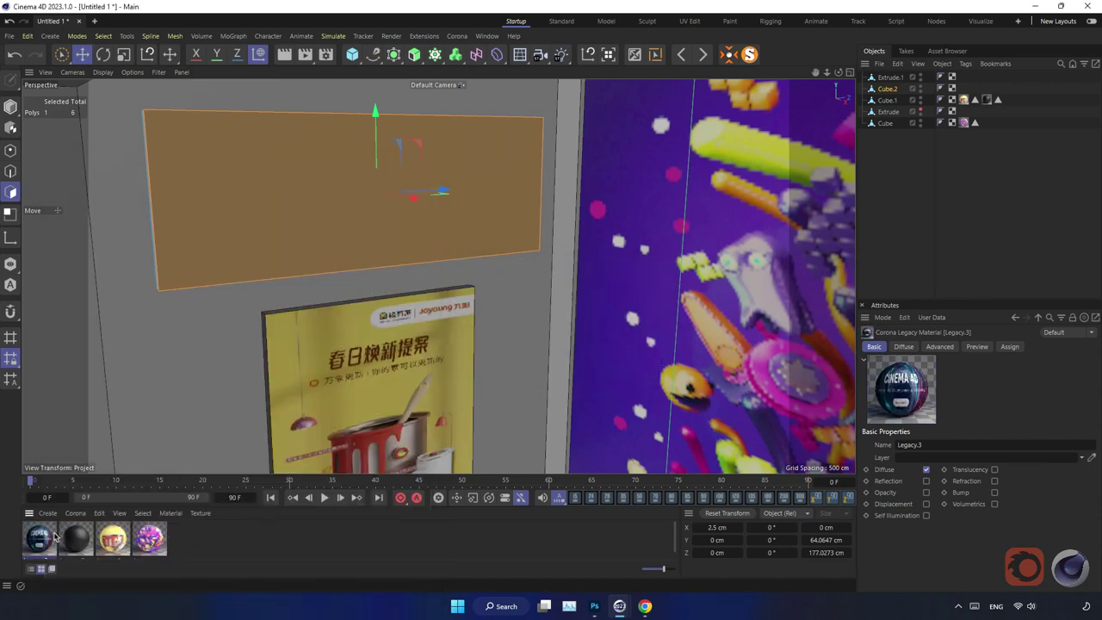
Apply the Cinema 4D graphic material to the banner's front face
{"action": "left_click_drag", "start_coordinate": [256, 345], "coordinate": [280, 258]}
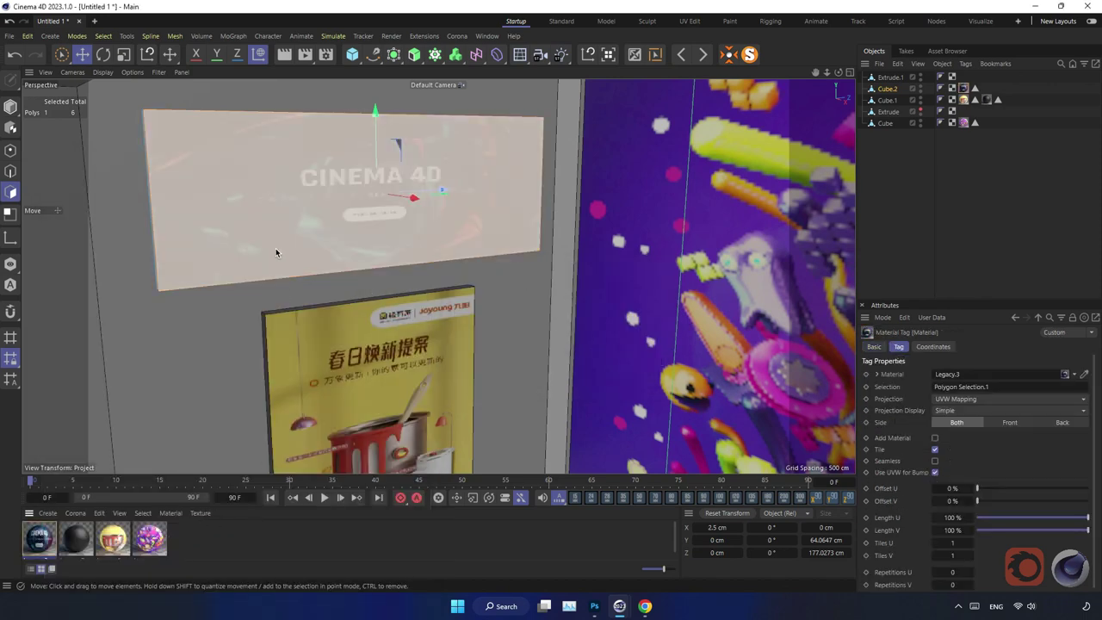
{"action": "key", "text": "Return"}
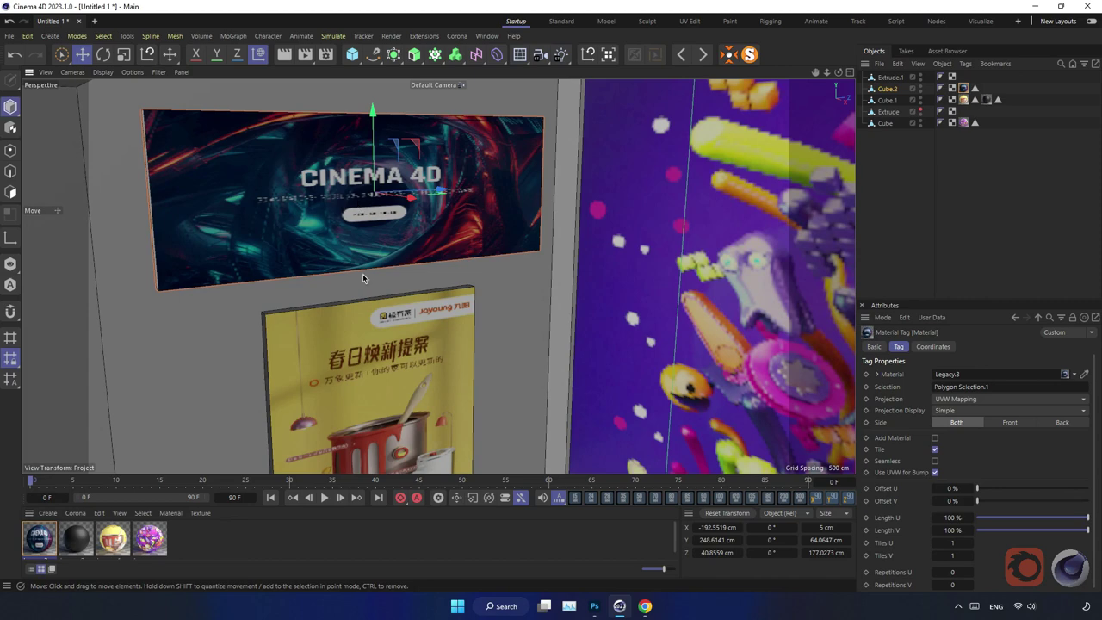
{"action": "left_click_drag", "start_coordinate": [363, 278], "coordinate": [398, 263], "text": "alt"}
{"action": "scroll", "coordinate": [279, 181], "scroll_direction": "up", "scroll_amount": 2}
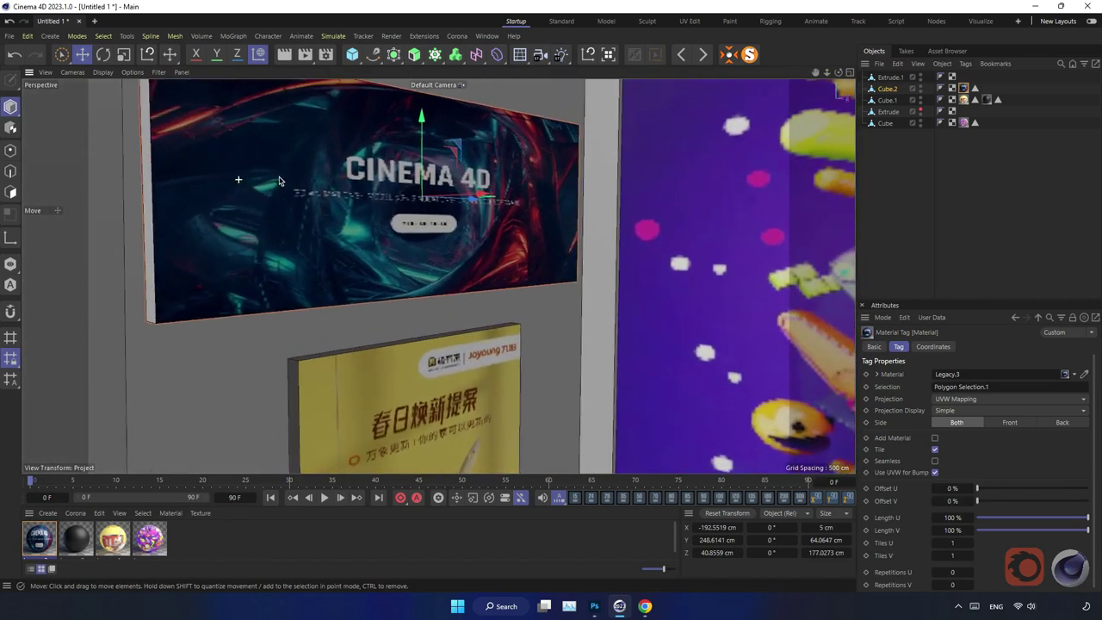
{"action": "left_click_drag", "start_coordinate": [279, 181], "coordinate": [217, 174], "text": "alt"}
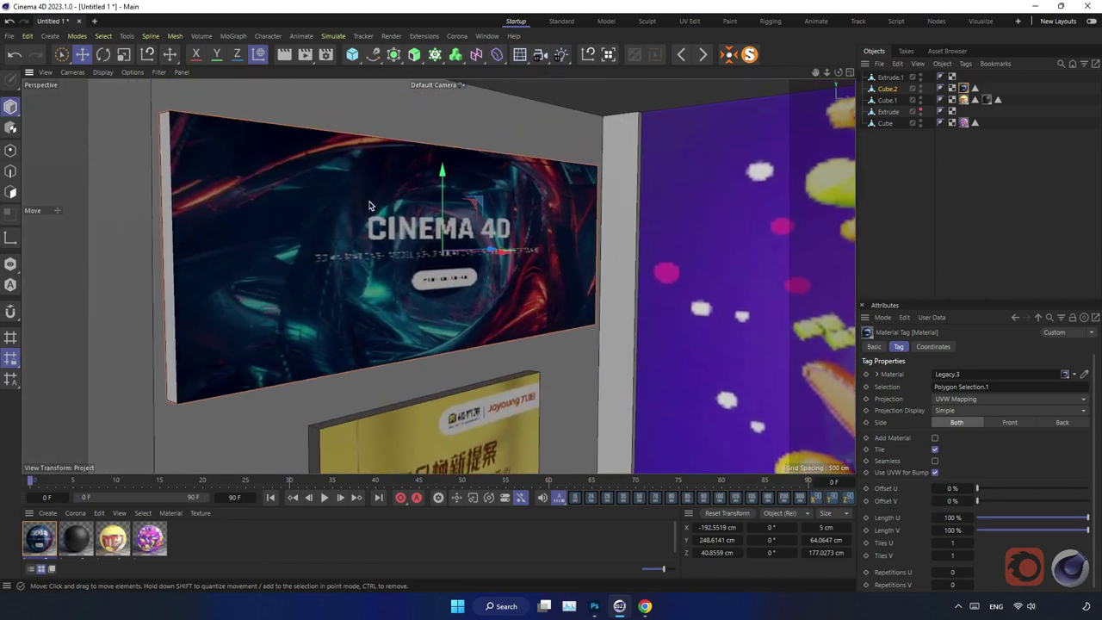
Select all banner faces except the front, then return to Model mode viewing the booth
{"action": "left_click", "coordinate": [11, 192]}
{"action": "left_click", "coordinate": [243, 207]}
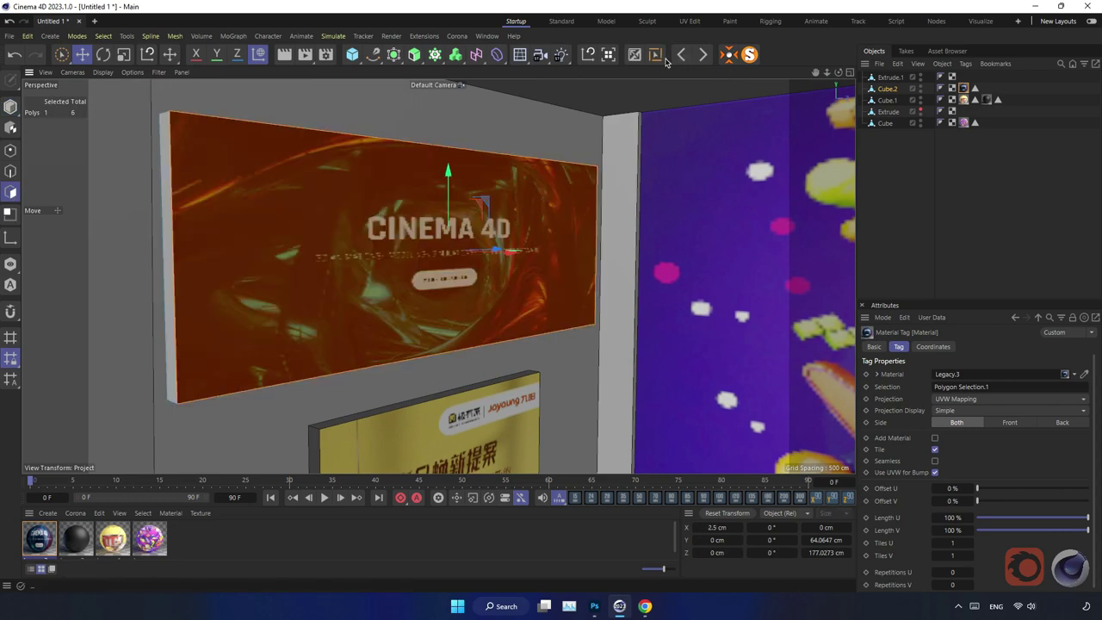
{"action": "left_click", "coordinate": [639, 56]}
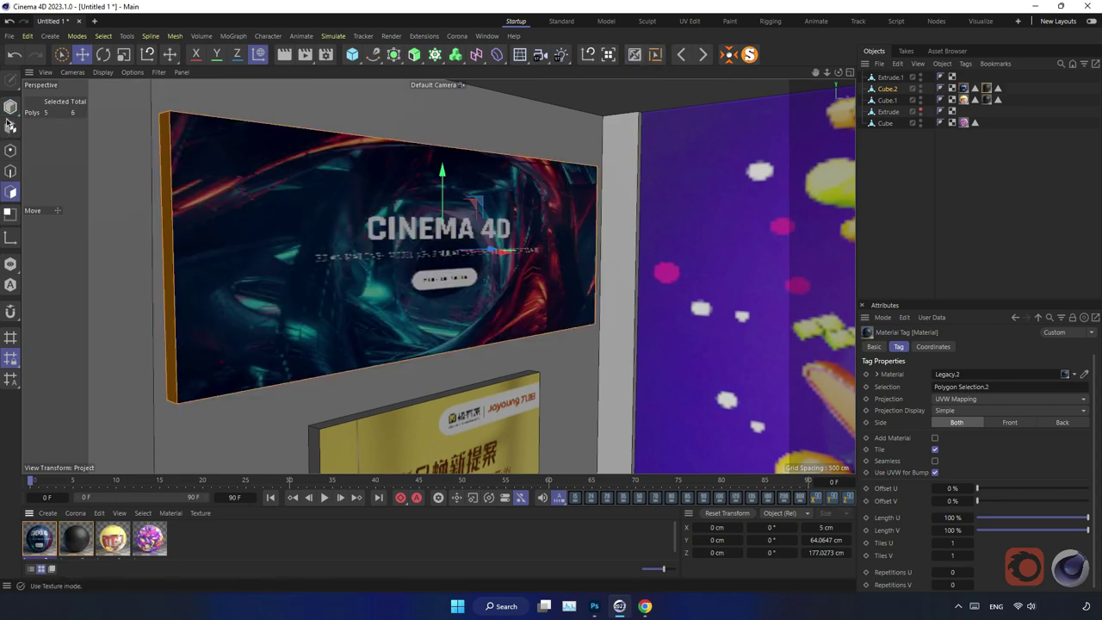
{"action": "left_click", "coordinate": [10, 106]}
{"action": "scroll", "coordinate": [215, 204], "scroll_direction": "down", "scroll_amount": 5}
{"action": "mouse_move", "coordinate": [215, 204]}
{"action": "left_mouse_down", "text": "alt"}
{"action": "mouse_move", "coordinate": [357, 269]}
{"action": "mouse_move", "coordinate": [416, 270]}
{"action": "left_mouse_up", "text": "alt"}
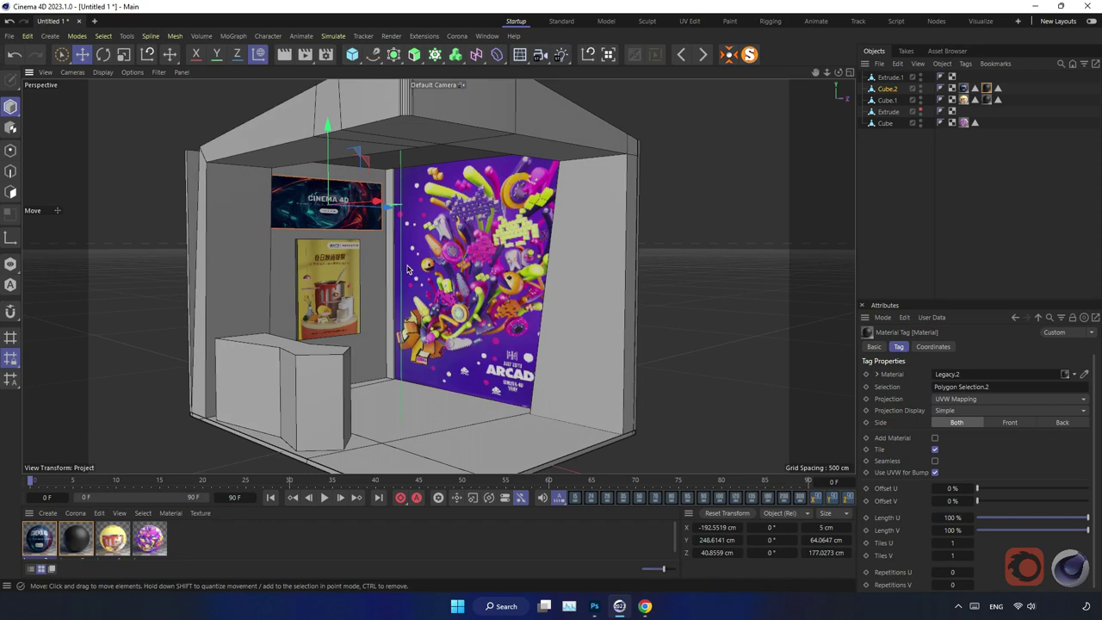
{"action": "mouse_move", "coordinate": [416, 269]}
{"action": "left_mouse_down", "text": "alt"}
{"action": "mouse_move", "coordinate": [400, 272]}
{"action": "mouse_move", "coordinate": [492, 314]}
{"action": "left_mouse_up", "text": "alt"}
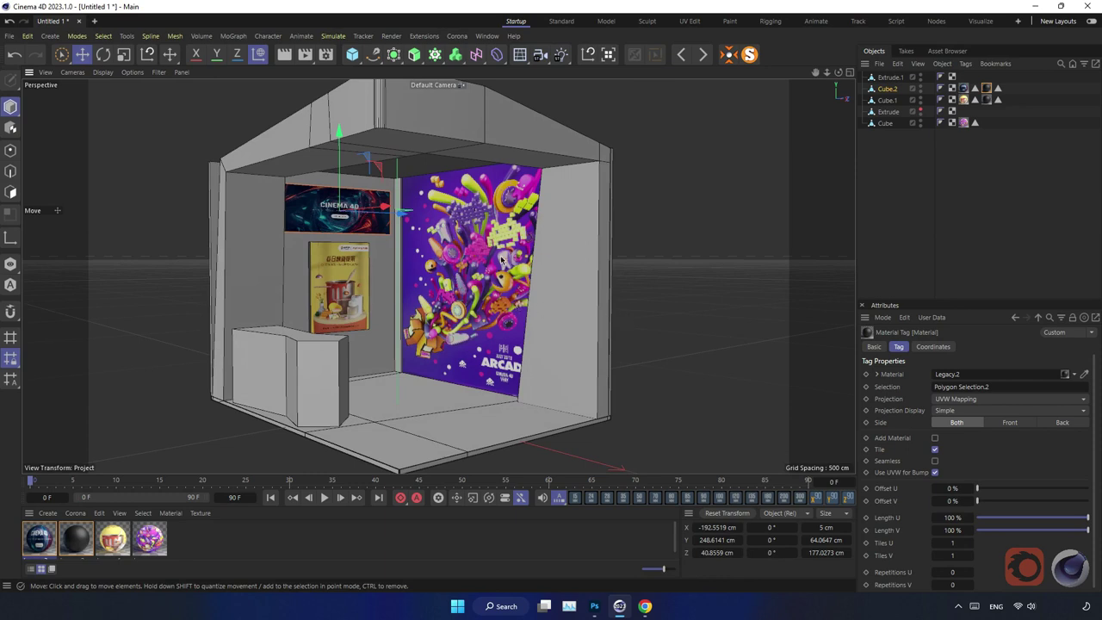
{"action": "left_click_drag", "start_coordinate": [501, 259], "coordinate": [480, 291], "text": "alt"}
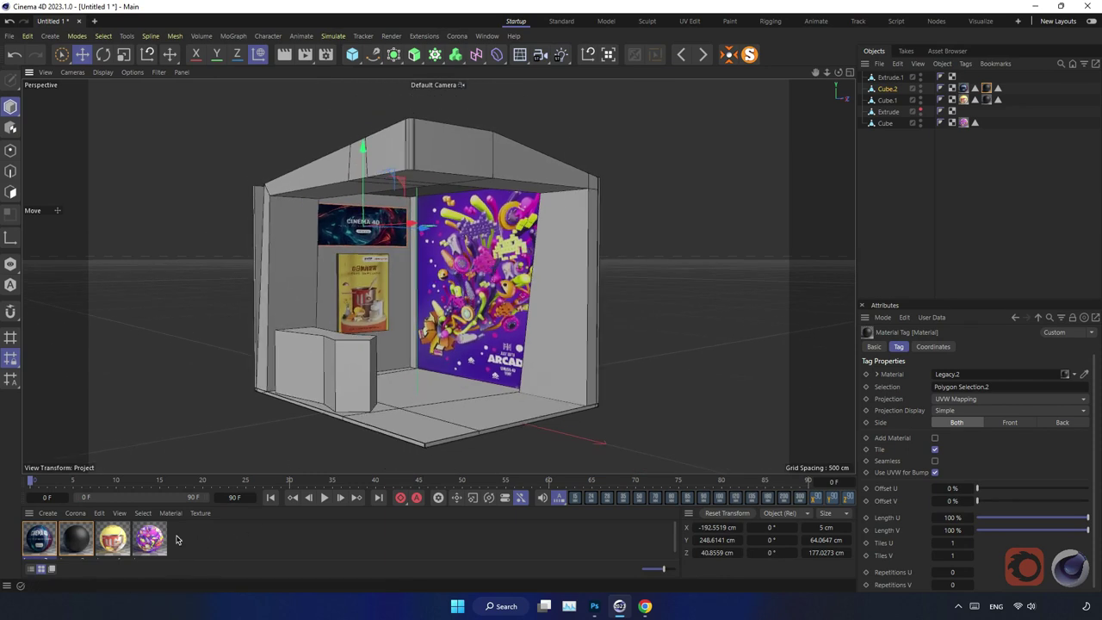
Duplicate the yellow poster material as Legacy.4, disable Diffuse and remove its texture
{"action": "left_click", "coordinate": [118, 536]}
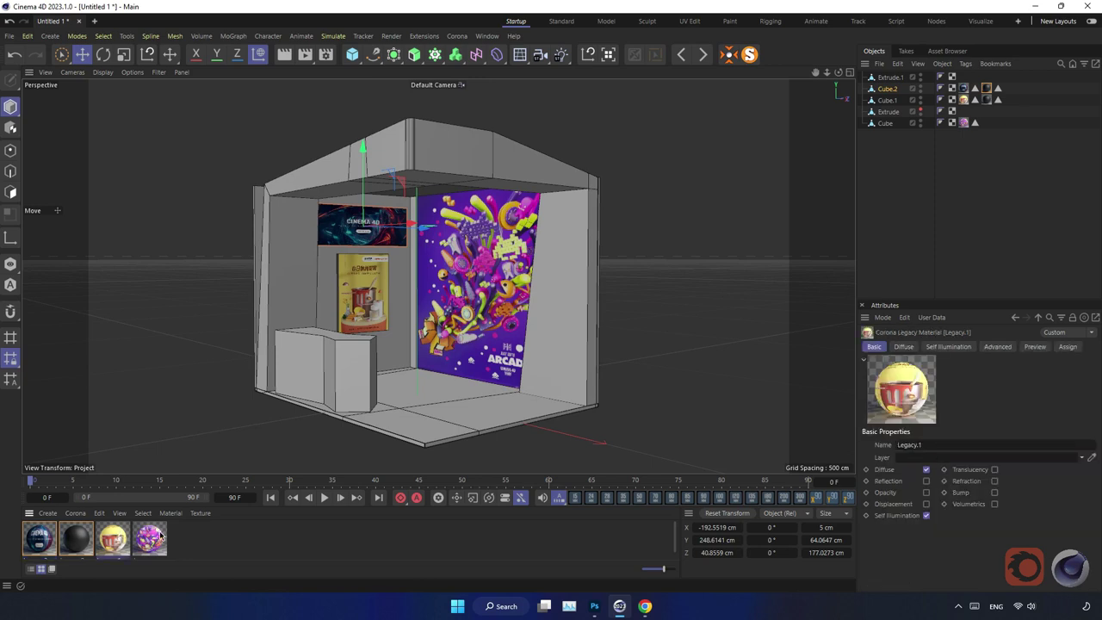
{"action": "key", "text": "ctrl+v"}
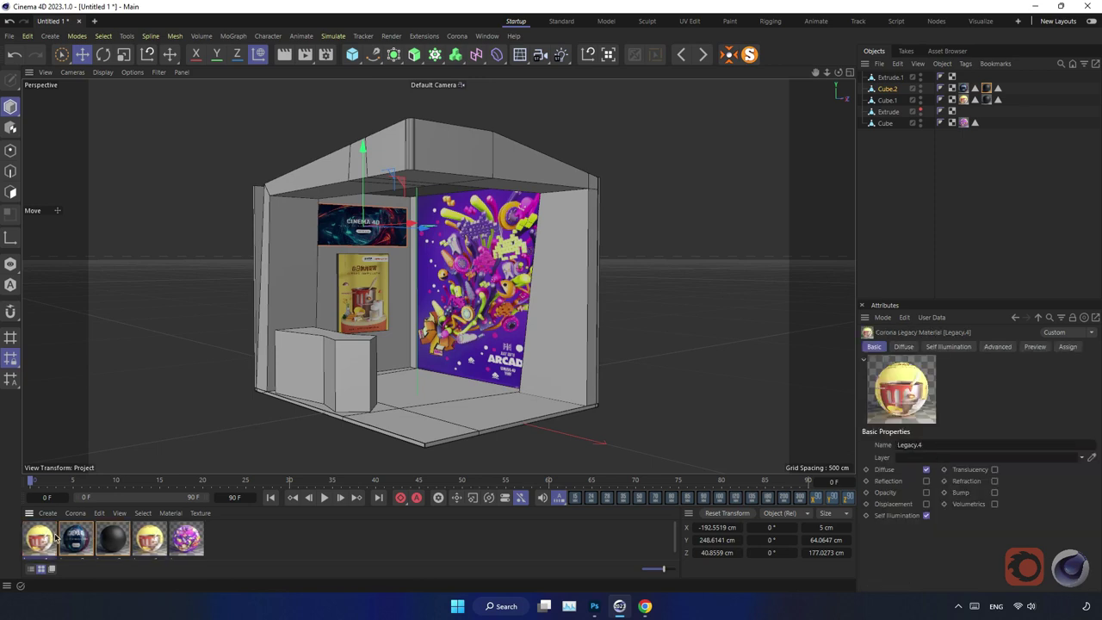
{"action": "double_click", "coordinate": [45, 540]}
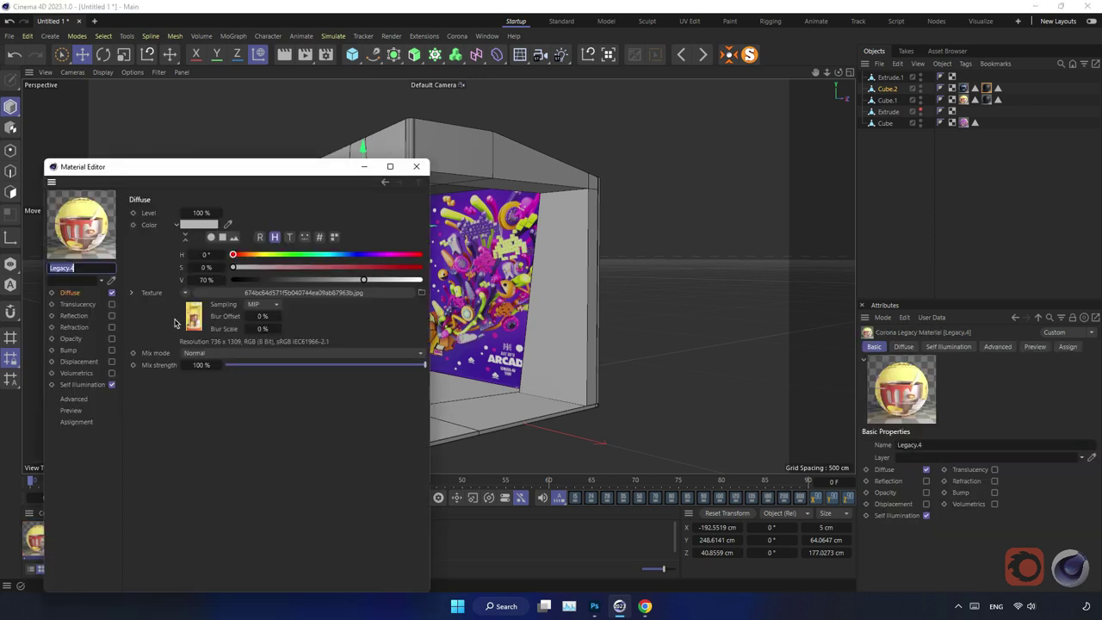
{"action": "left_click", "coordinate": [96, 385]}
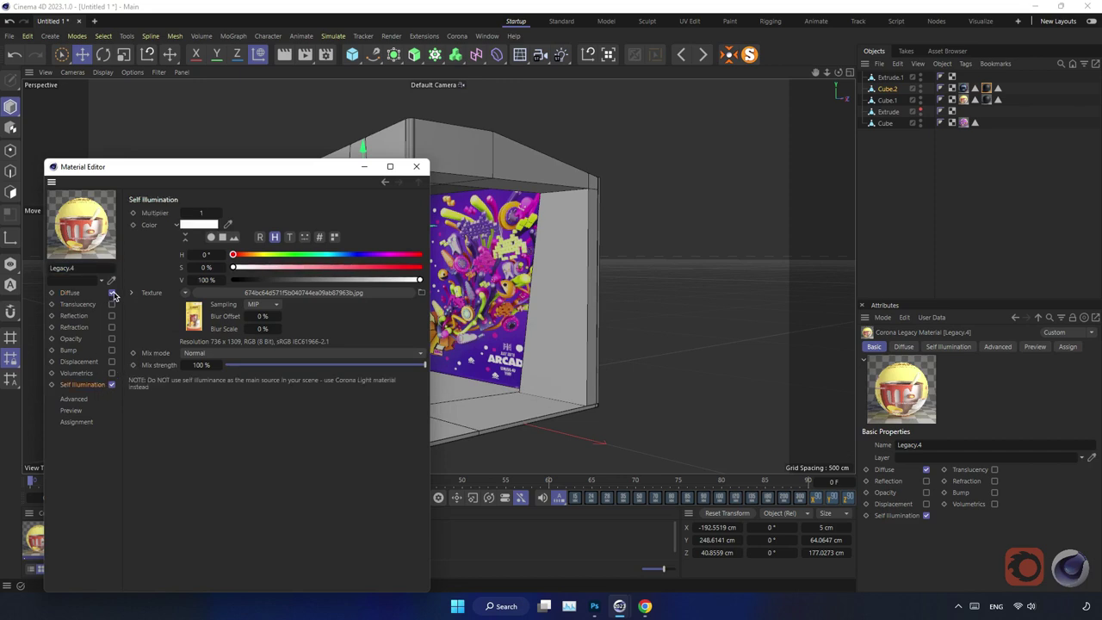
{"action": "left_click", "coordinate": [111, 293]}
{"action": "left_click", "coordinate": [72, 293]}
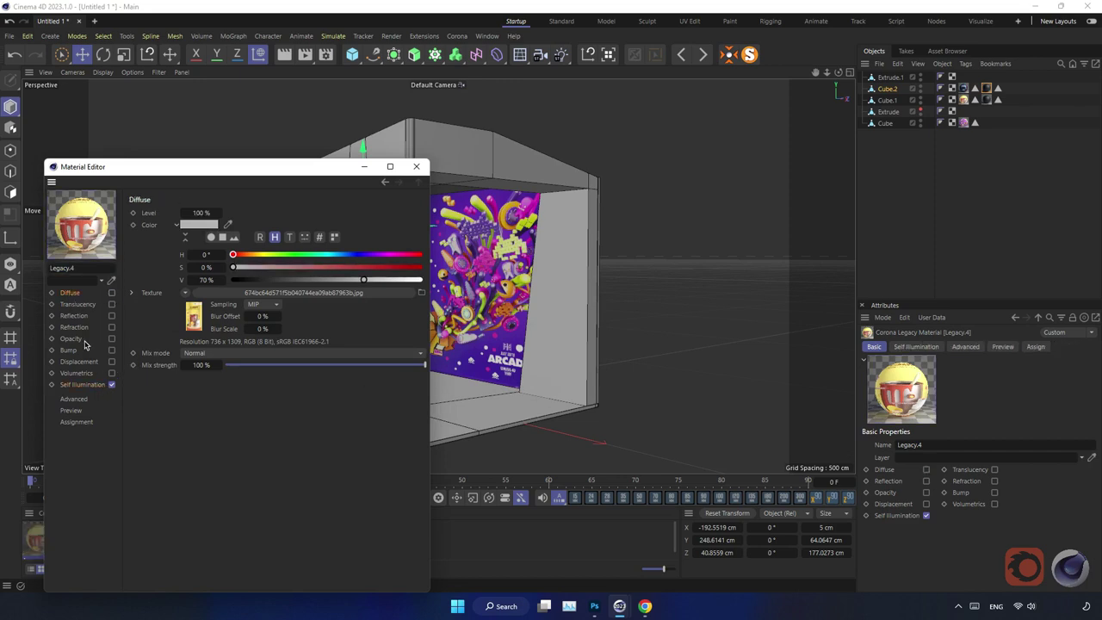
{"action": "left_click", "coordinate": [90, 385]}
{"action": "left_click", "coordinate": [74, 293]}
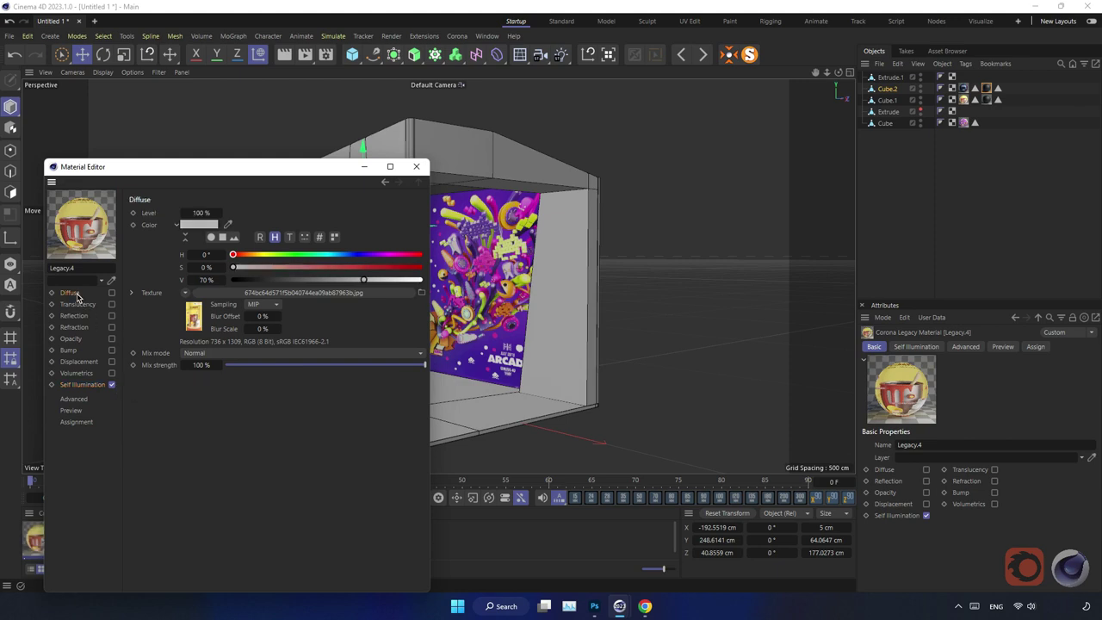
{"action": "left_click", "coordinate": [184, 293]}
{"action": "left_click", "coordinate": [207, 235]}
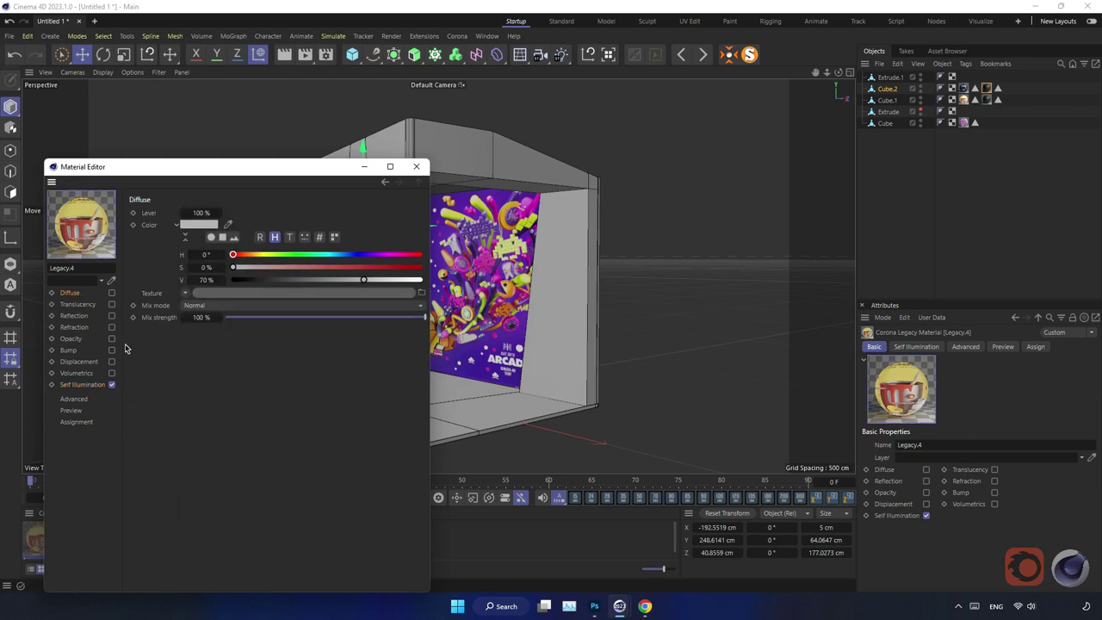
Sample a dark blue from GM0000_C4D2023_Wide_CA.jpg as the Self Illumination colour
{"action": "left_click", "coordinate": [89, 386]}
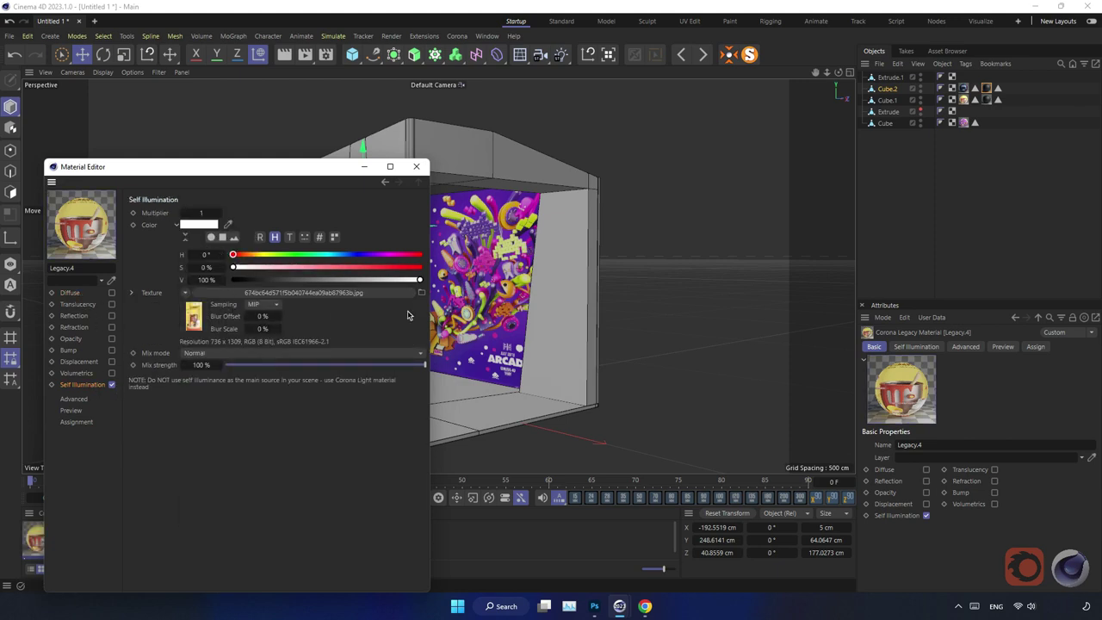
{"action": "left_click", "coordinate": [235, 238]}
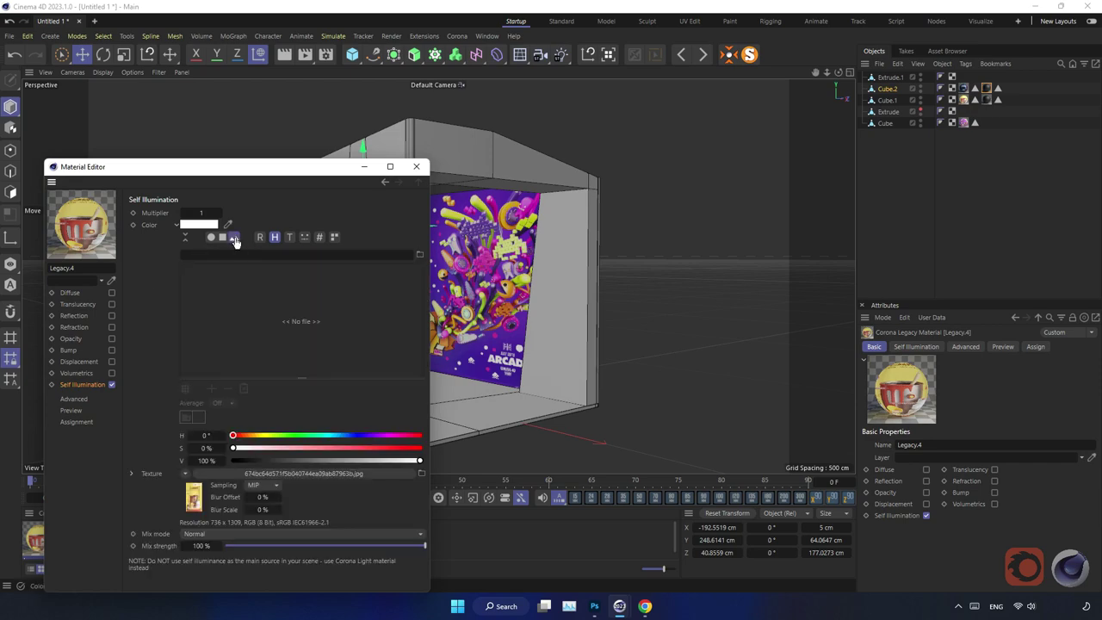
{"action": "left_click", "coordinate": [419, 258]}
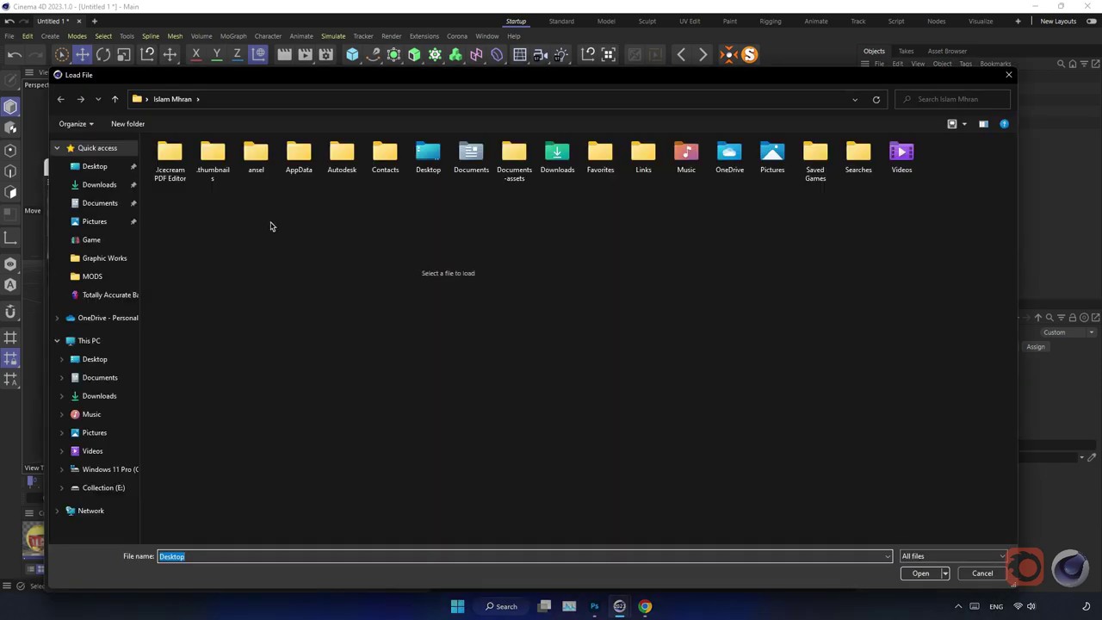
{"action": "left_click", "coordinate": [94, 166]}
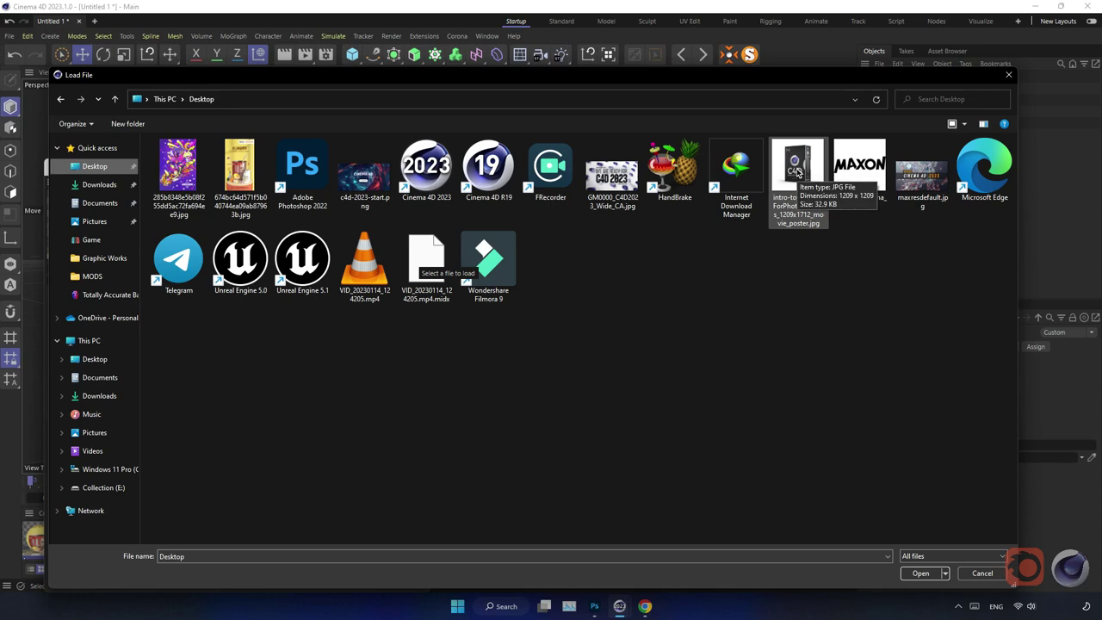
{"action": "double_click", "coordinate": [613, 172]}
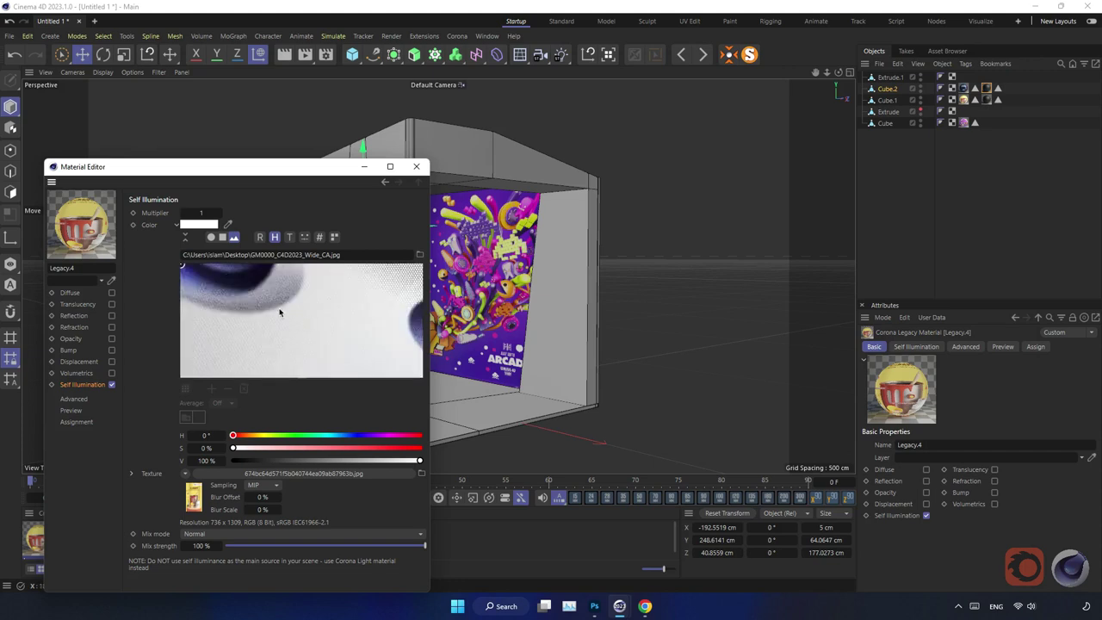
{"action": "left_click_drag", "start_coordinate": [181, 266], "coordinate": [230, 269]}
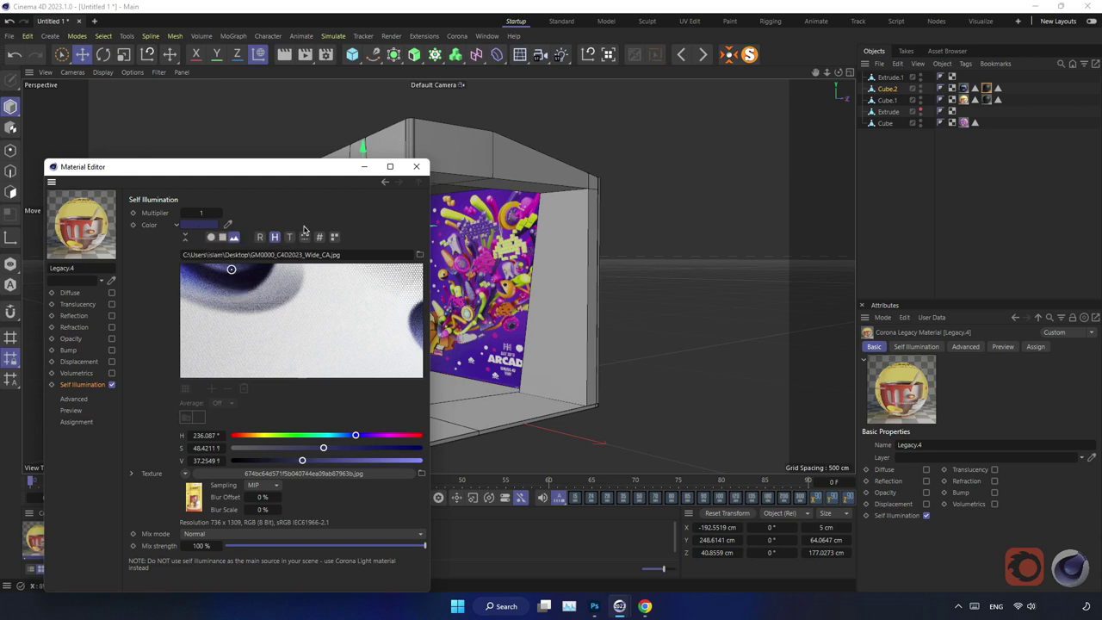
Set the Self Illumination multiplier to 2 and remove its texture
{"action": "left_click", "coordinate": [202, 213]}
{"action": "type", "text": "2"}
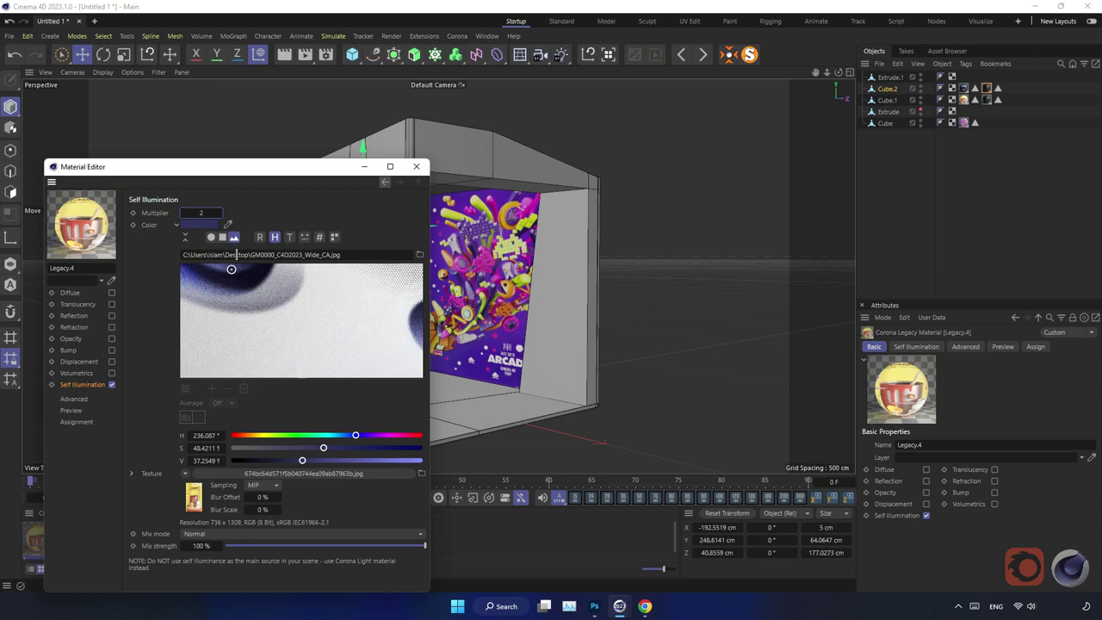
{"action": "left_click", "coordinate": [185, 473]}
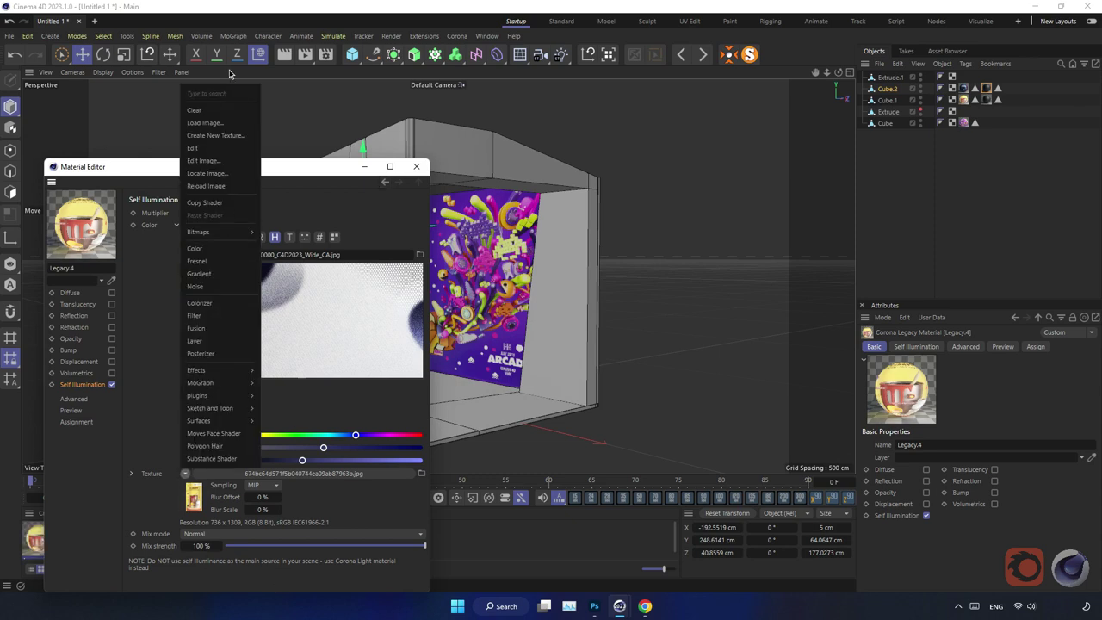
{"action": "left_click", "coordinate": [195, 110]}
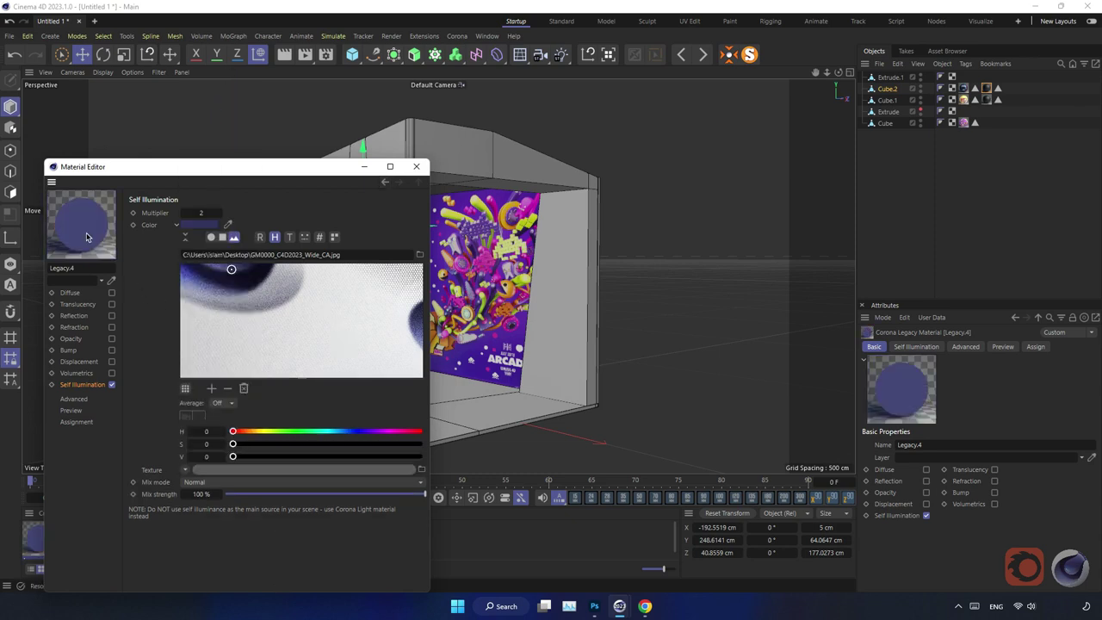
Loop-select the ring of faces around the booth floor's outer rim
{"action": "left_click", "coordinate": [416, 166]}
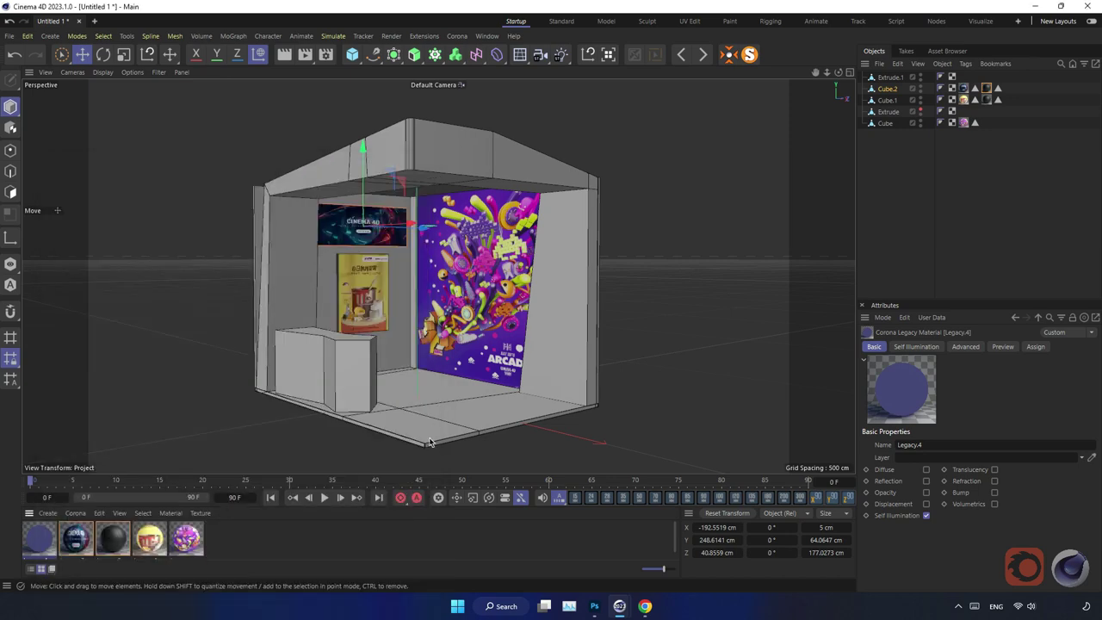
{"action": "left_click", "coordinate": [430, 449]}
{"action": "scroll", "coordinate": [431, 452], "scroll_direction": "up", "scroll_amount": 3}
{"action": "scroll", "coordinate": [430, 452], "scroll_direction": "up", "scroll_amount": 3}
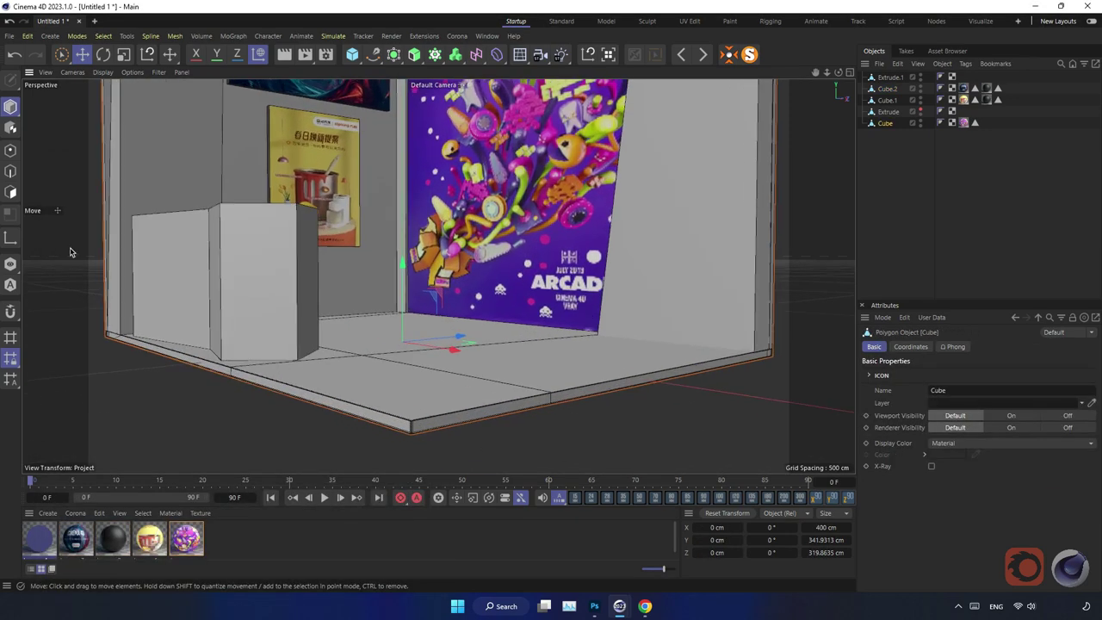
{"action": "left_click", "coordinate": [10, 191]}
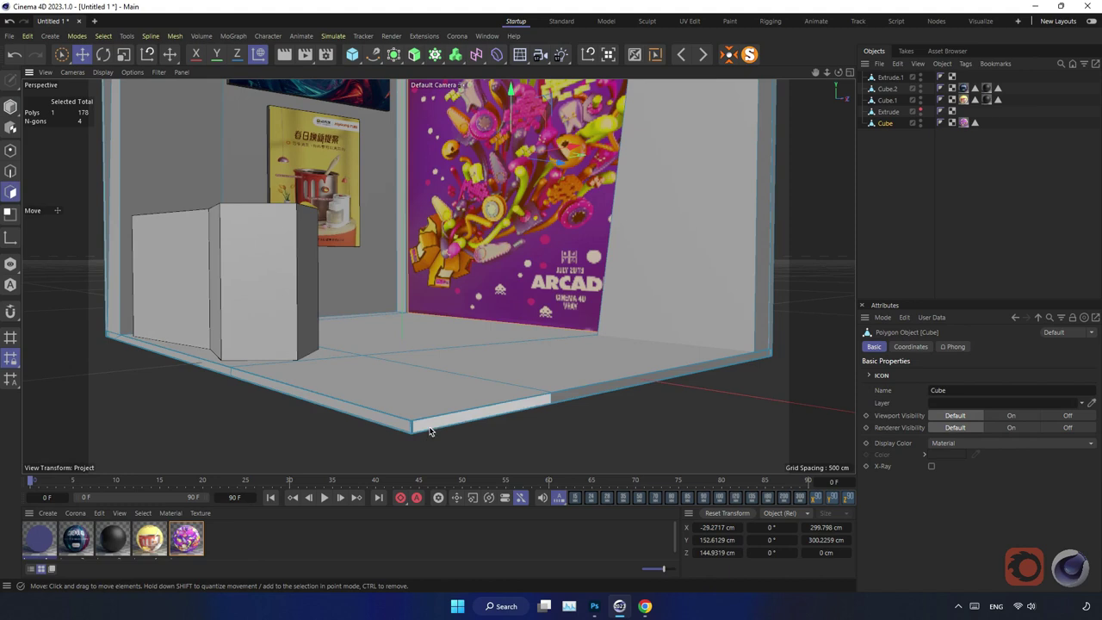
{"action": "left_click", "coordinate": [655, 55]}
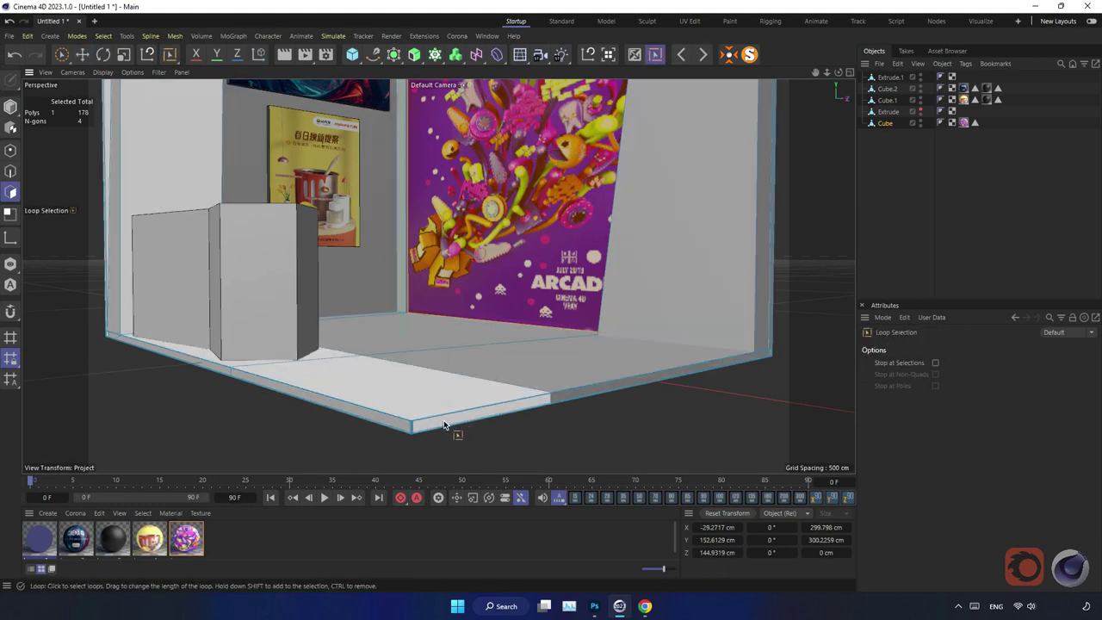
{"action": "left_click", "coordinate": [551, 403]}
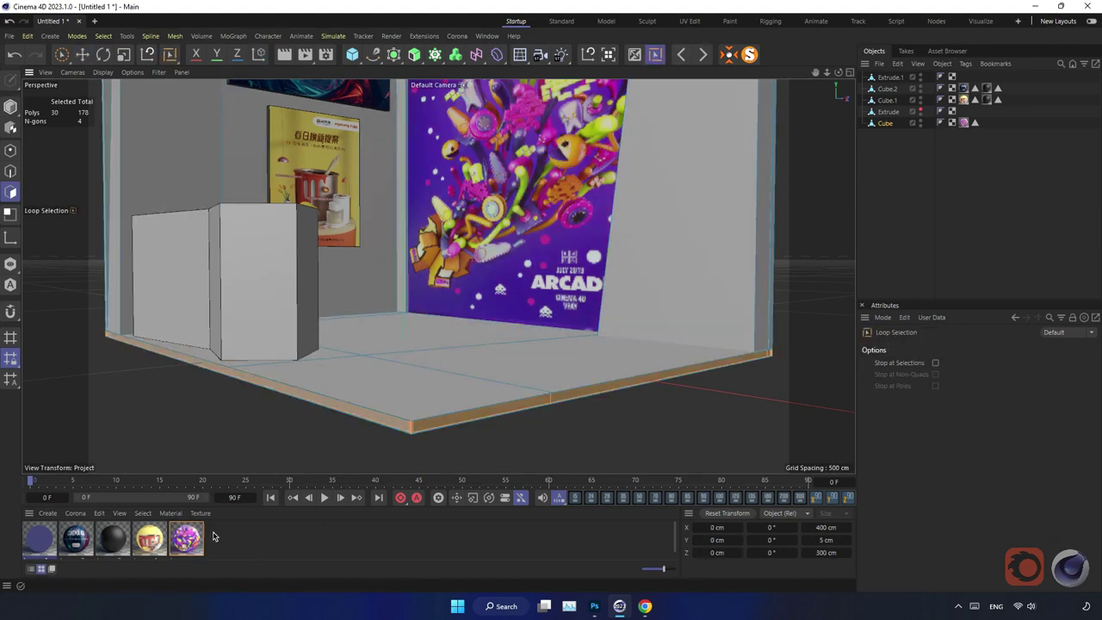
Apply Legacy.4 to the floor rim loop, then return to Model mode with Move
{"action": "left_click_drag", "start_coordinate": [40, 538], "coordinate": [445, 428]}
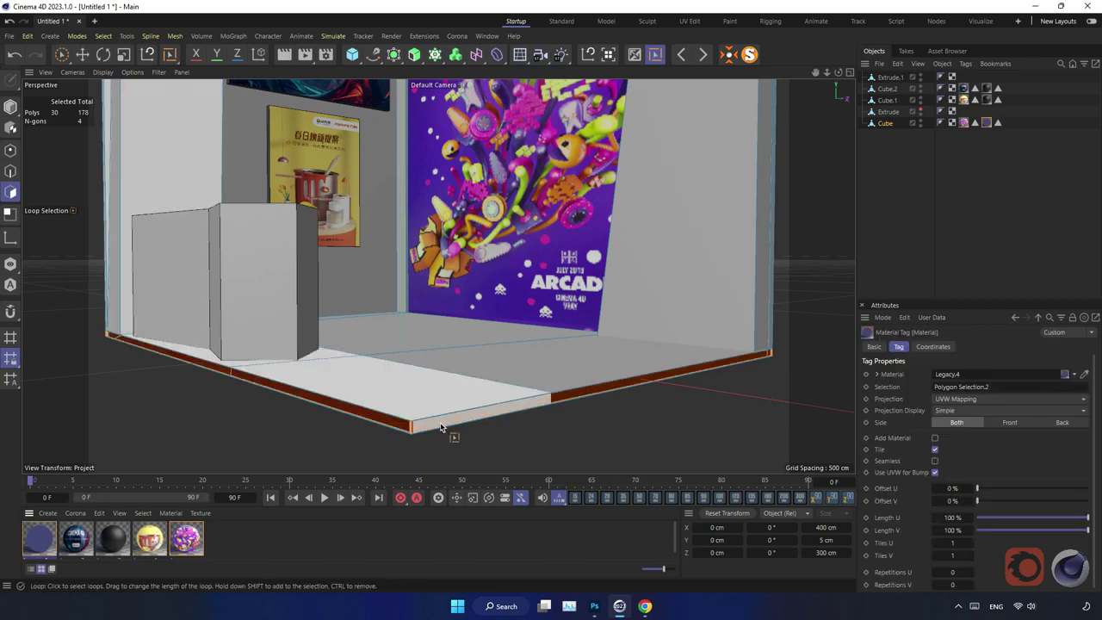
{"action": "left_click", "coordinate": [10, 106]}
{"action": "left_click", "coordinate": [83, 55]}
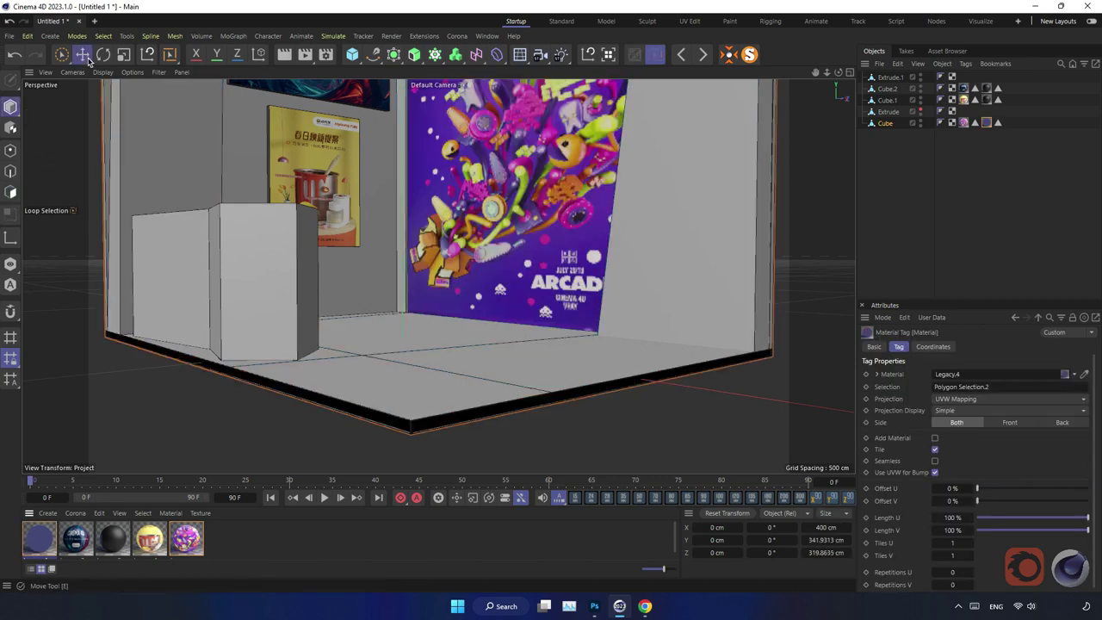
{"action": "scroll", "coordinate": [399, 330], "scroll_direction": "down", "scroll_amount": 5}
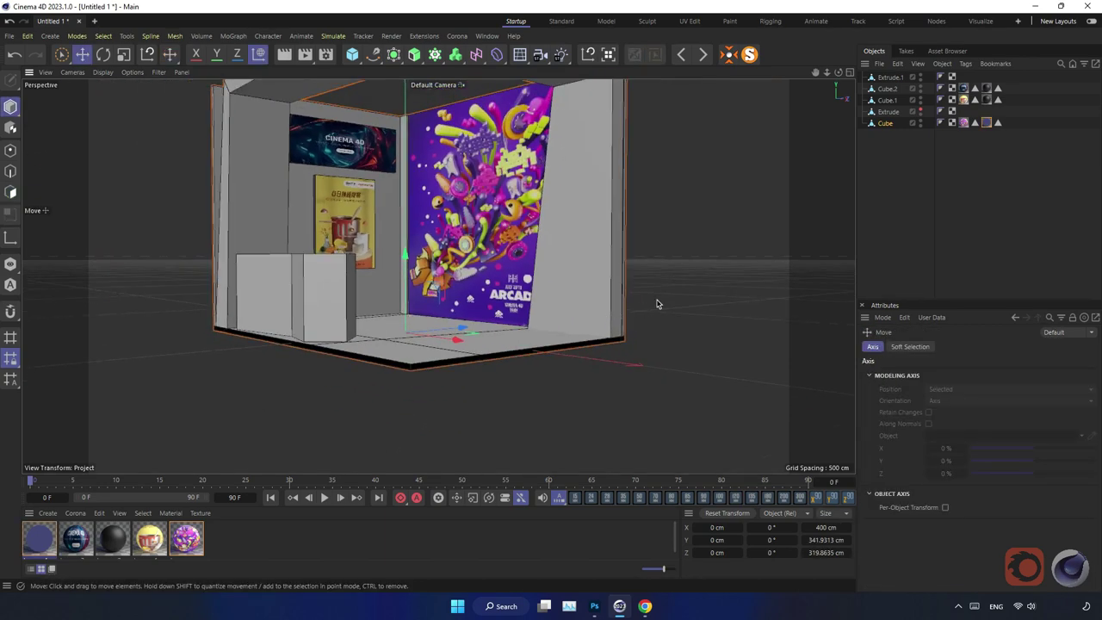
{"action": "left_click", "coordinate": [656, 303]}
{"action": "mouse_move", "coordinate": [656, 303]}
{"action": "left_mouse_down", "text": "alt"}
{"action": "mouse_move", "coordinate": [392, 325]}
{"action": "mouse_move", "coordinate": [207, 462]}
{"action": "left_mouse_up", "text": "alt"}
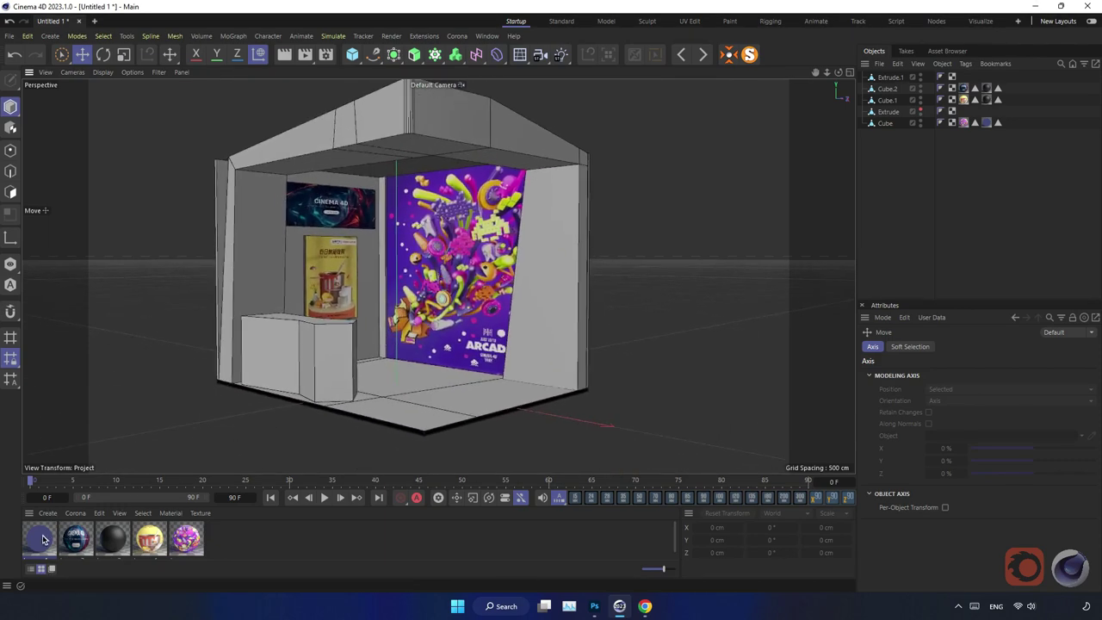
Duplicate Legacy.4 as Legacy.5 and turn off its Self Illumination
{"action": "left_click", "coordinate": [42, 539]}
{"action": "key", "text": "ctrl+v"}
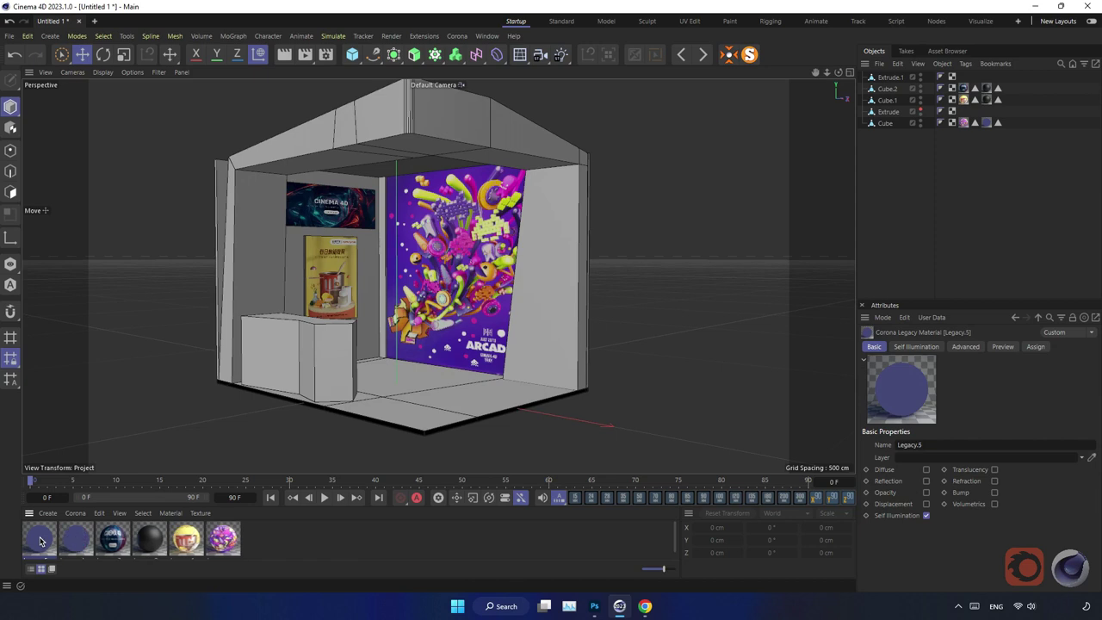
{"action": "left_click", "coordinate": [108, 385]}
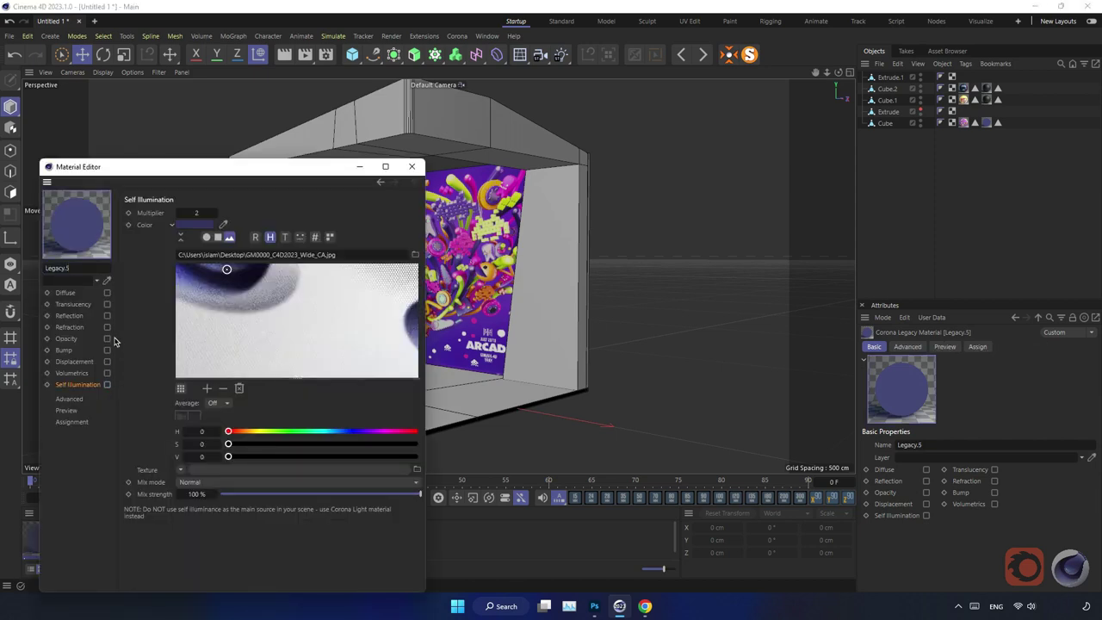
Enable Diffuse with a blue sampled from the C4D movie poster image
{"action": "left_click", "coordinate": [229, 237]}
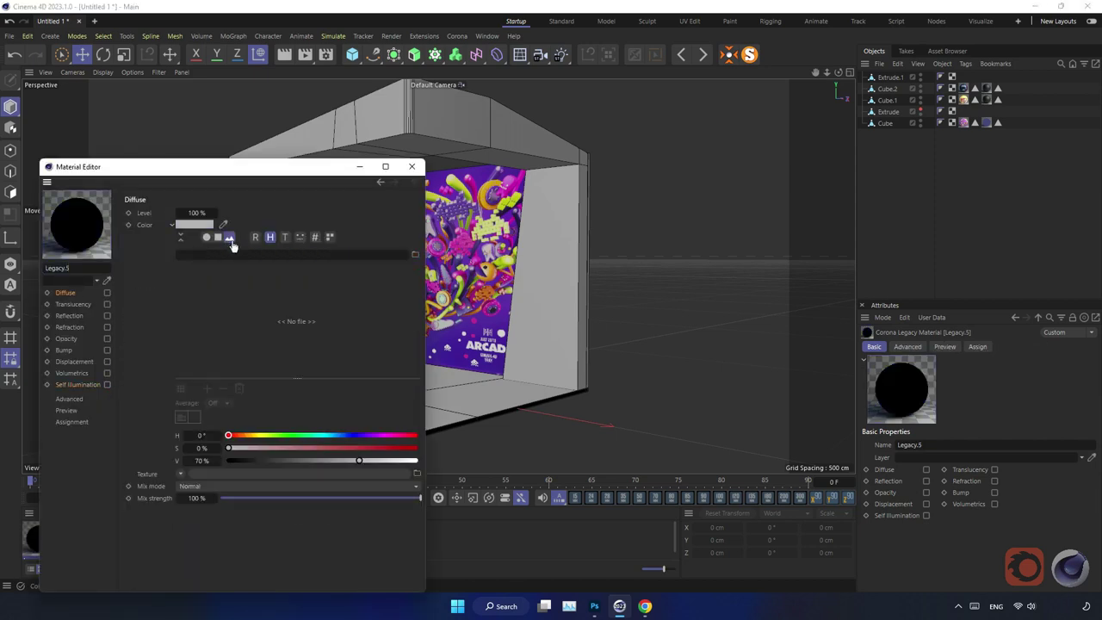
{"action": "left_click", "coordinate": [415, 257]}
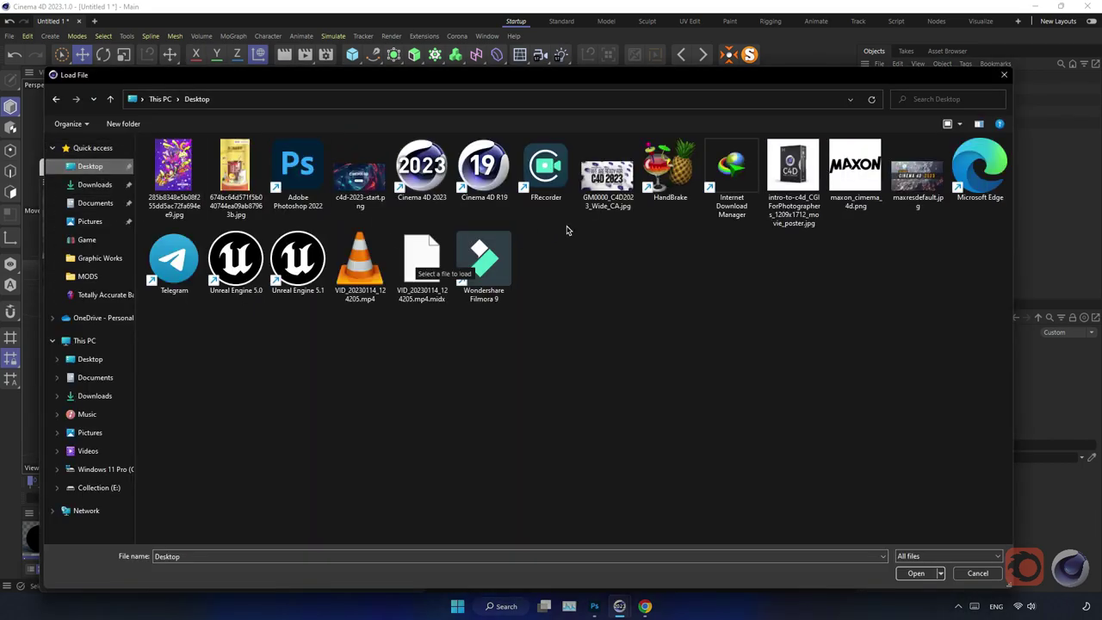
{"action": "double_click", "coordinate": [775, 215]}
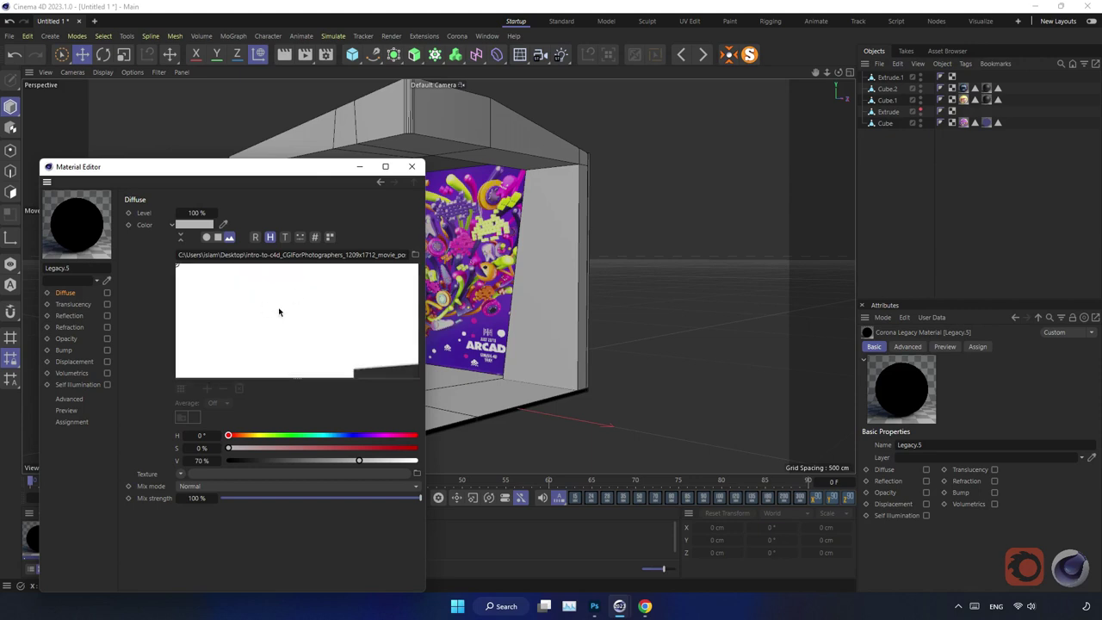
{"action": "left_click_drag", "start_coordinate": [223, 224], "coordinate": [285, 337]}
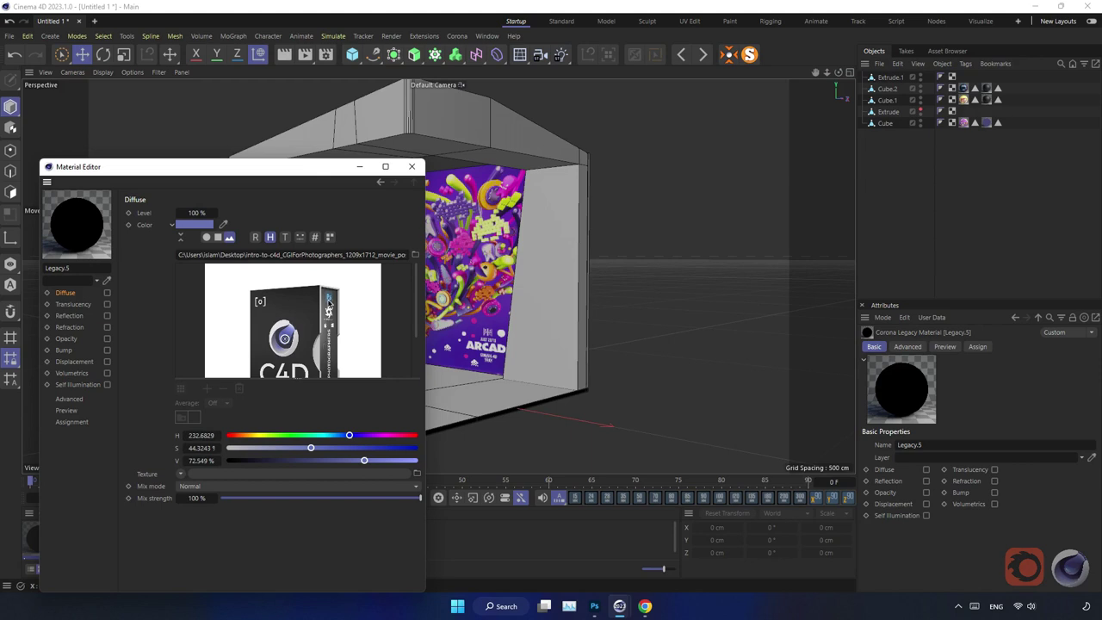
{"action": "left_click", "coordinate": [106, 293]}
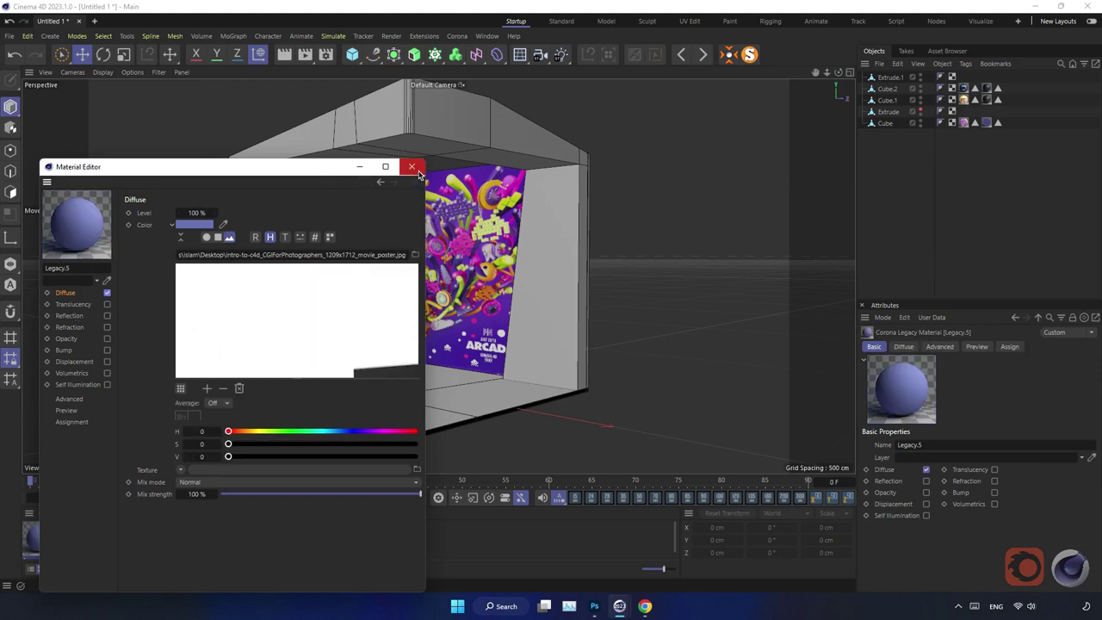
Enable Reflection on Legacy.5 with 51% glossiness
{"action": "left_click", "coordinate": [70, 316]}
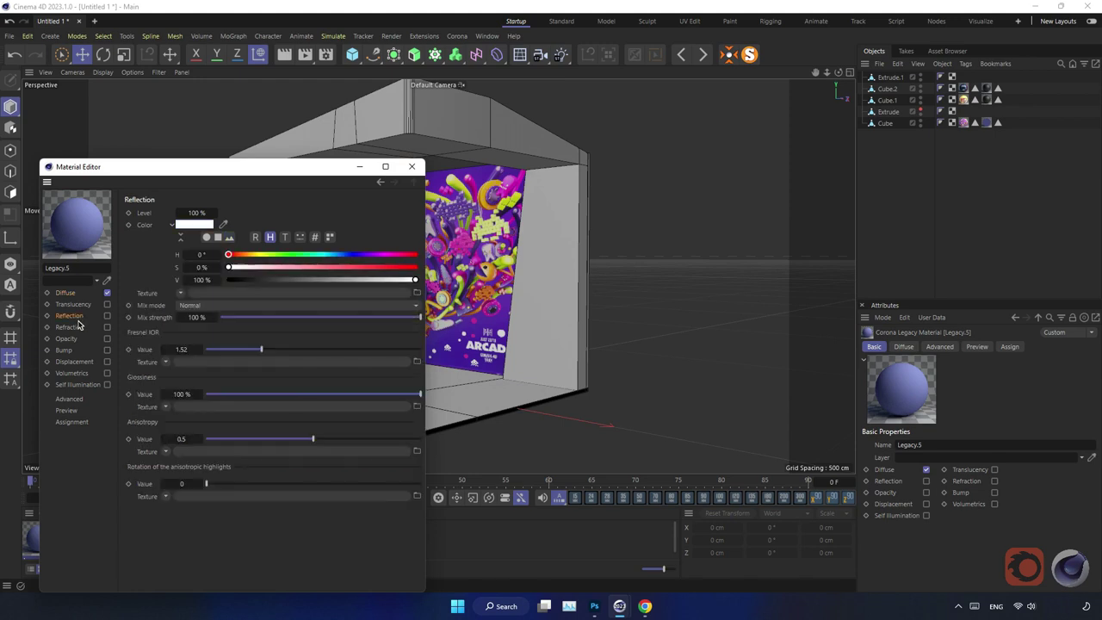
{"action": "left_click", "coordinate": [107, 316]}
{"action": "left_click", "coordinate": [352, 394]}
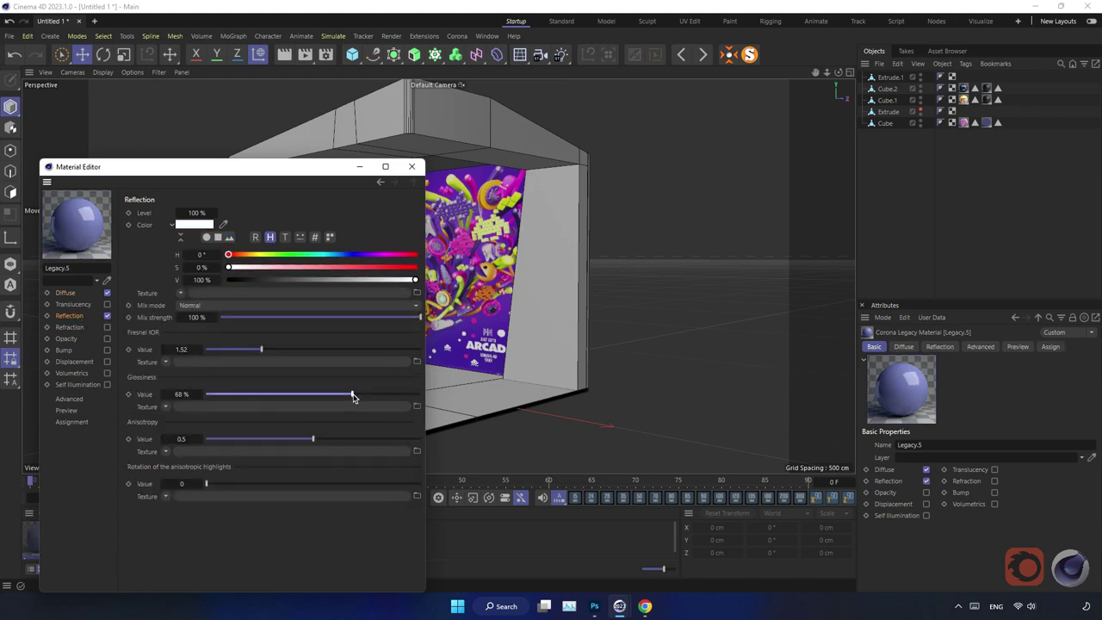
{"action": "left_click_drag", "start_coordinate": [324, 397], "coordinate": [315, 394]}
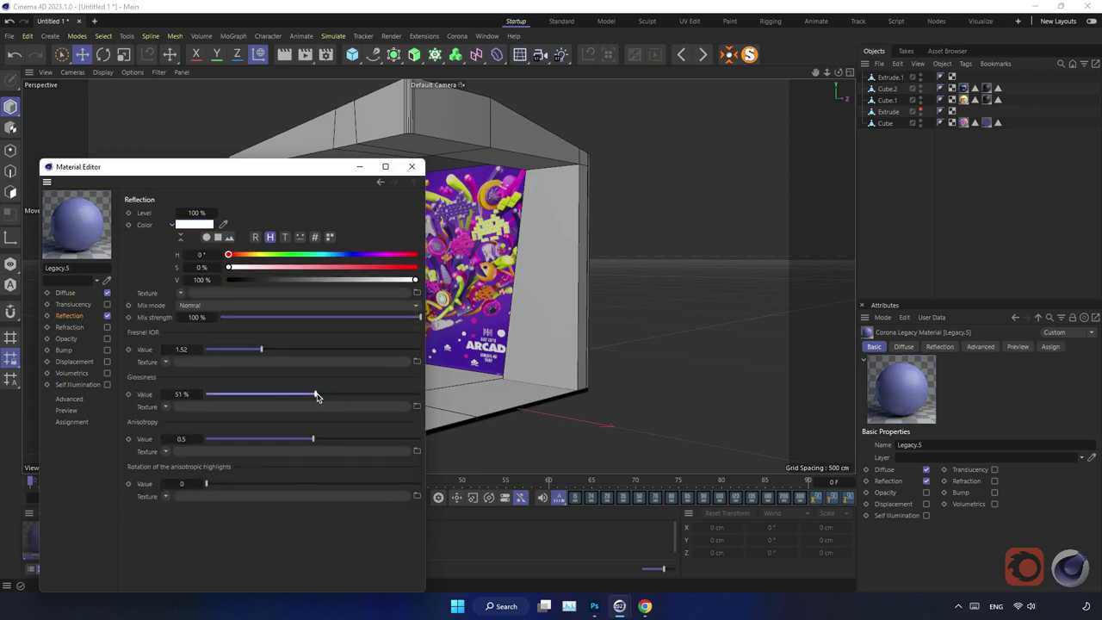
Refine the diffuse blue to H 234, S 61%, V 71%
{"action": "left_click", "coordinate": [65, 292]}
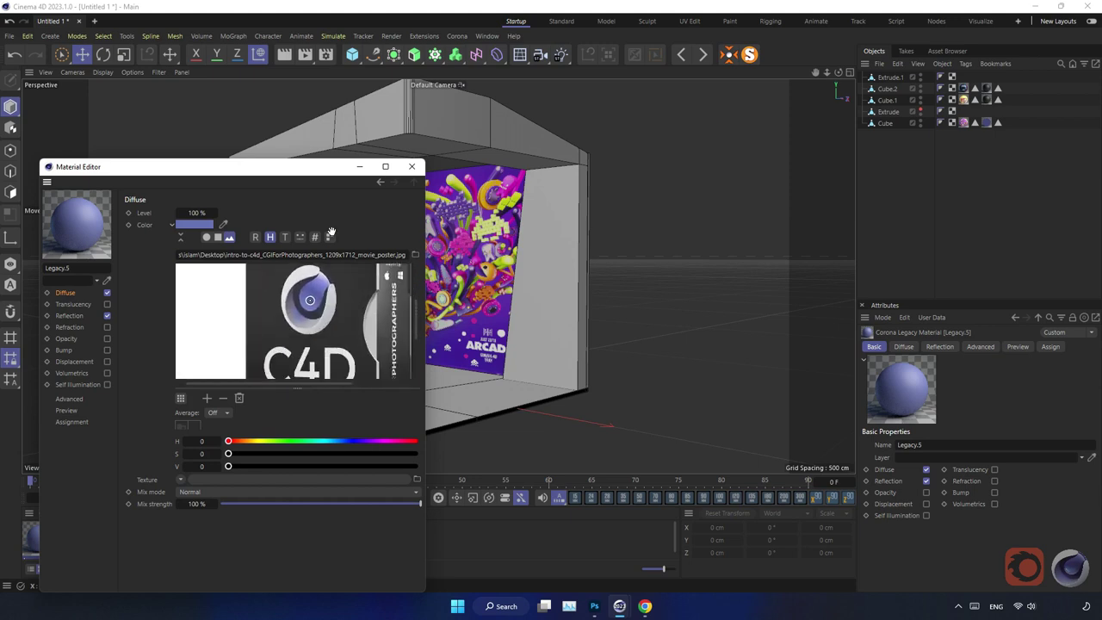
{"action": "scroll", "coordinate": [306, 284], "scroll_direction": "up", "scroll_amount": 3}
{"action": "left_click", "coordinate": [310, 316]}
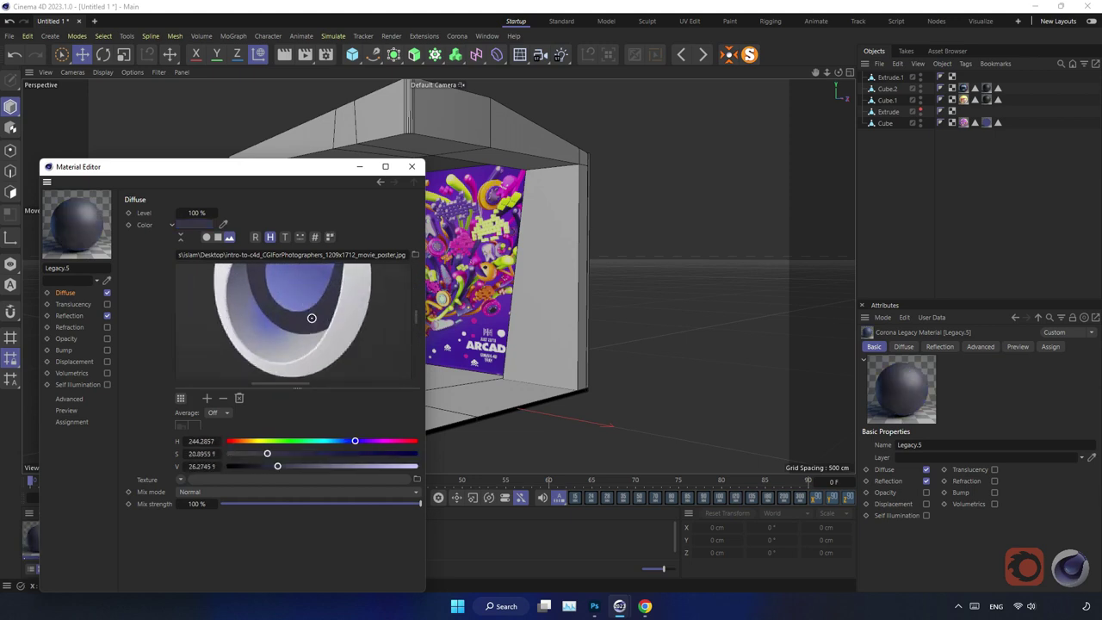
{"action": "left_click", "coordinate": [310, 293]}
{"action": "left_click_drag", "start_coordinate": [310, 293], "coordinate": [310, 285]}
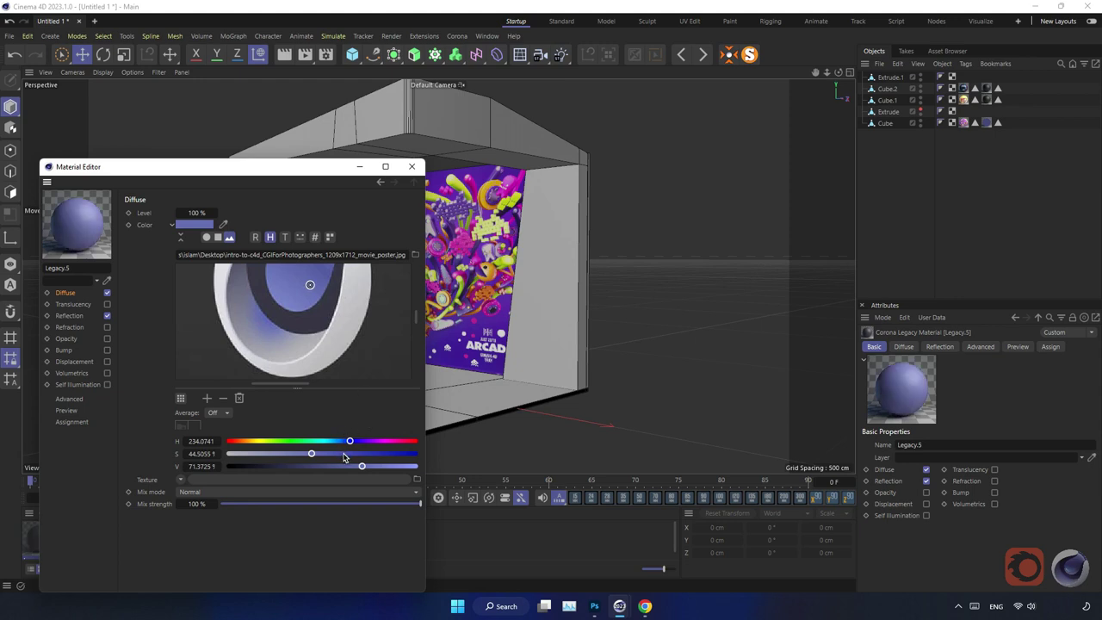
{"action": "left_click", "coordinate": [342, 454]}
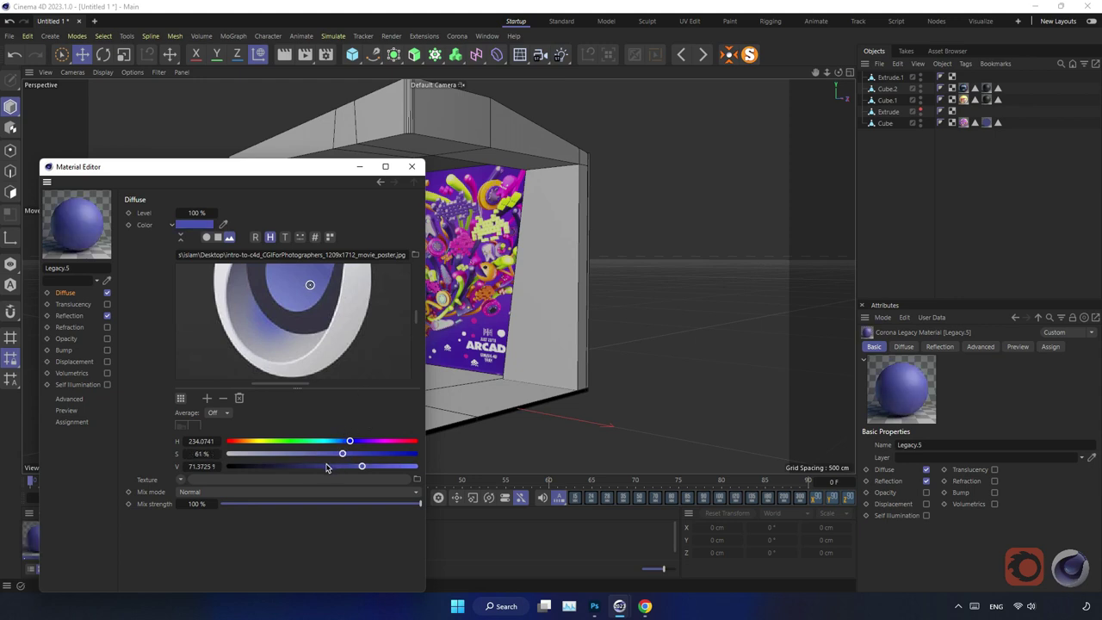
{"action": "left_click", "coordinate": [326, 466]}
Select the booth Cube and switch to polygon editing
{"action": "left_click", "coordinate": [411, 167]}
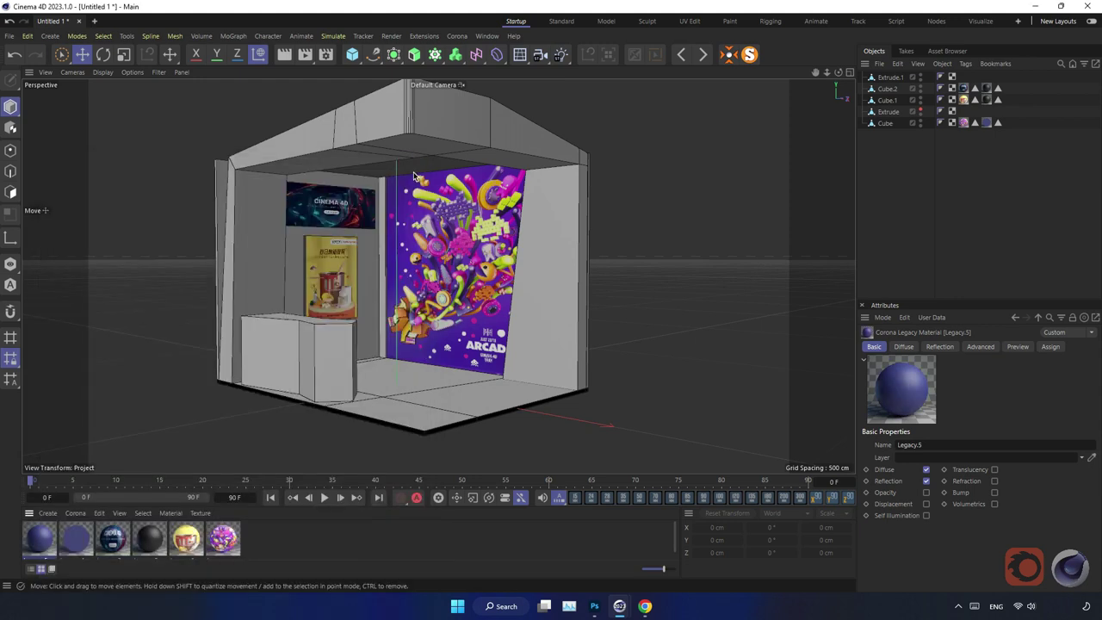
{"action": "left_click", "coordinate": [350, 180]}
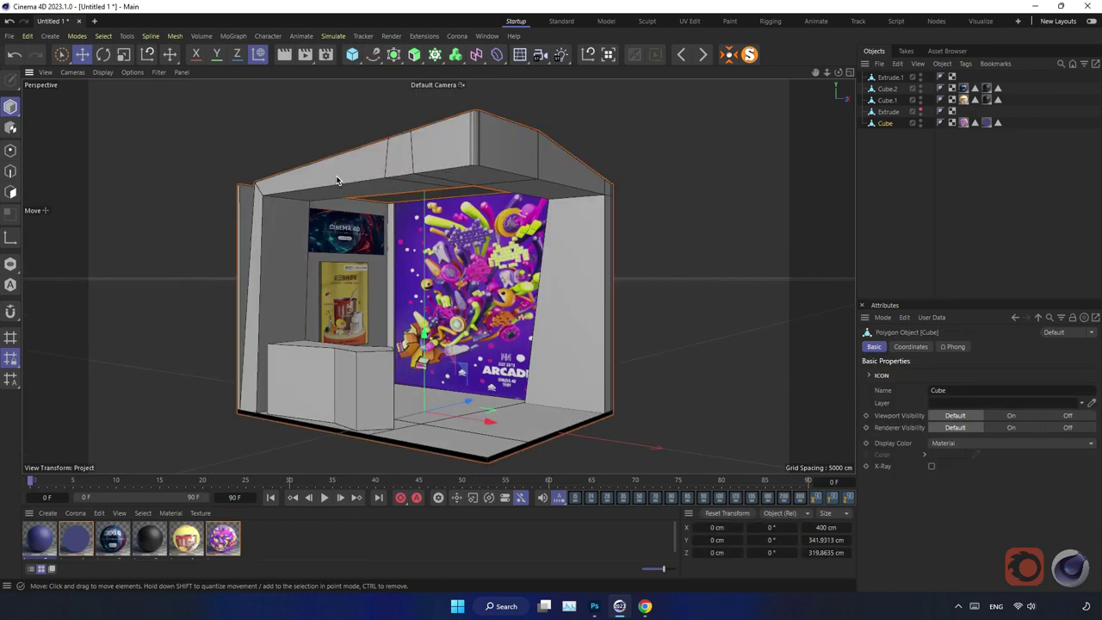
{"action": "key", "text": "Return"}
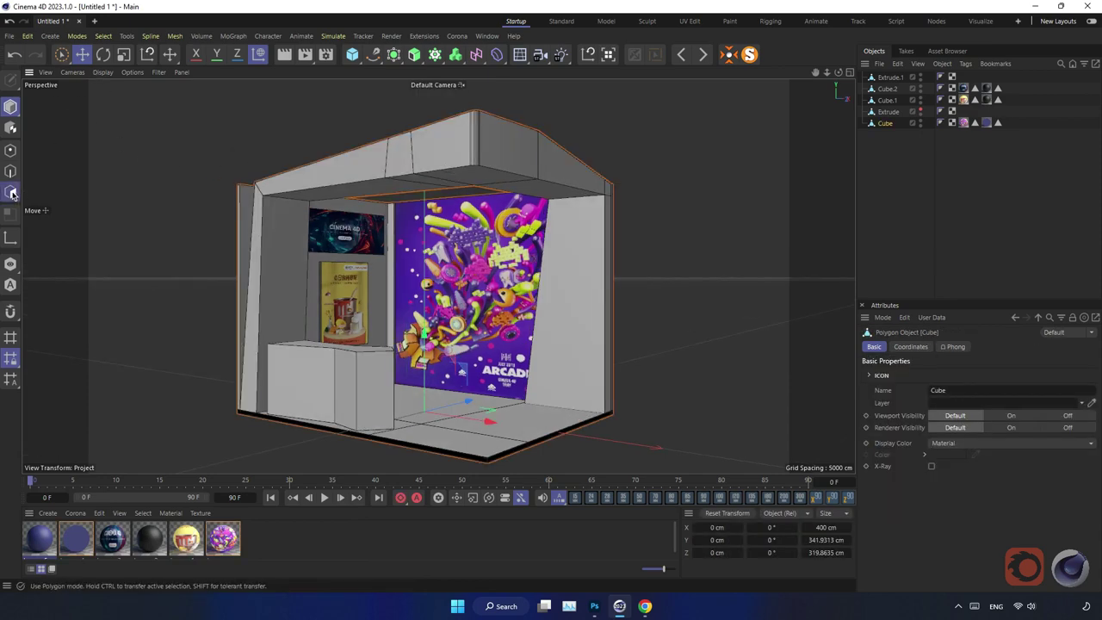
{"action": "left_click_drag", "start_coordinate": [231, 138], "coordinate": [195, 144], "text": "alt"}
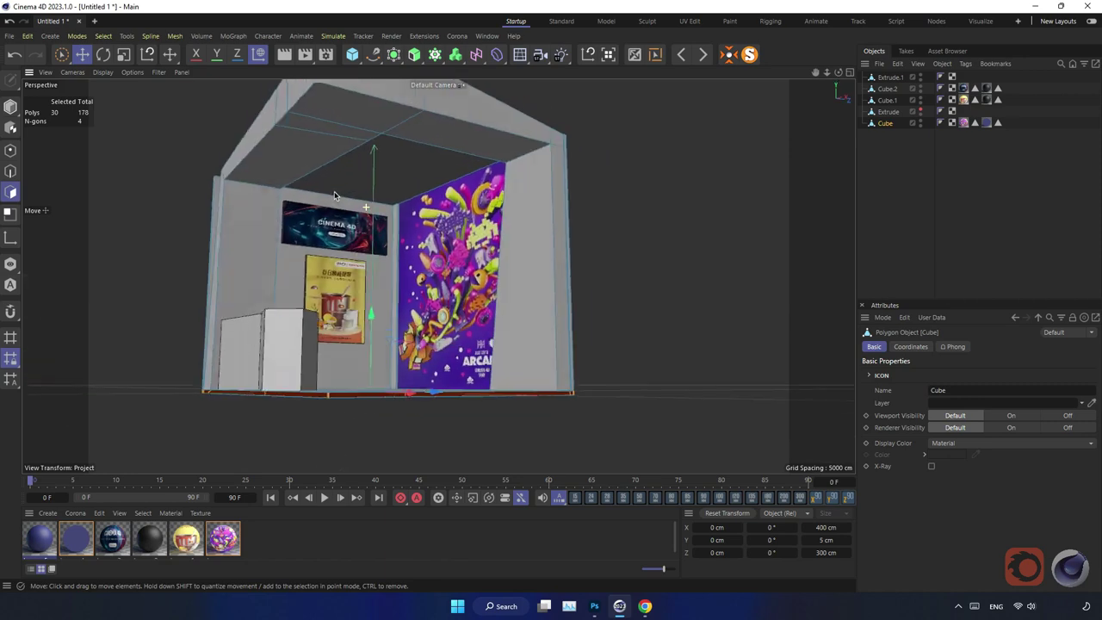
Brush-select the roof header and side-wall polygons, 48 in total, excluding the poster wall
{"action": "left_click", "coordinate": [61, 55]}
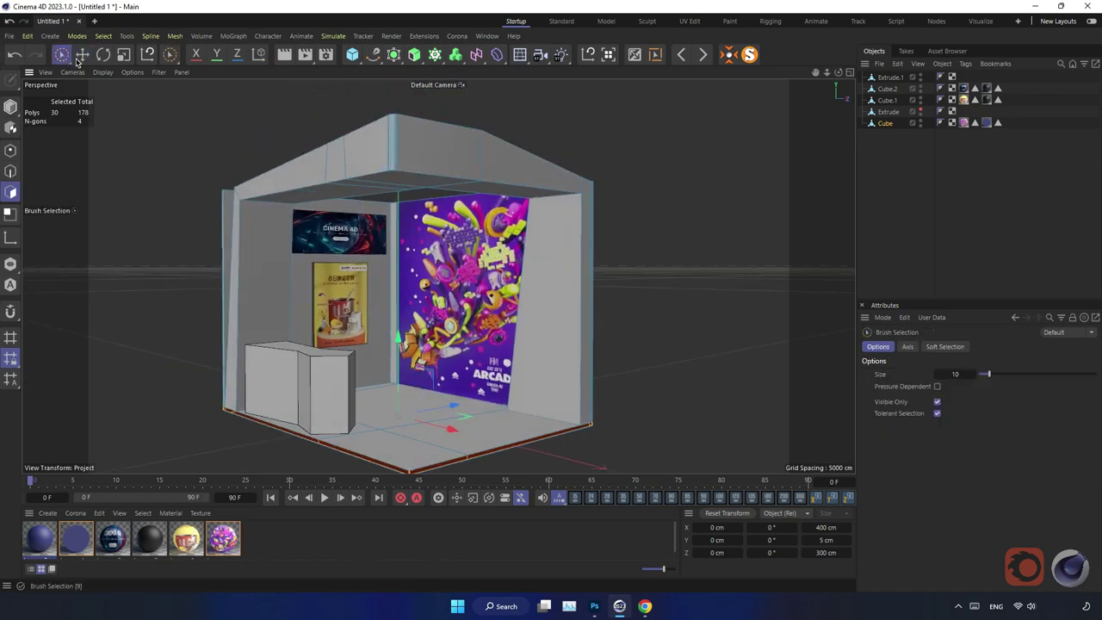
{"action": "left_click", "coordinate": [570, 278]}
{"action": "mouse_move", "coordinate": [577, 278]}
{"action": "left_mouse_down"}
{"action": "mouse_move", "coordinate": [453, 168]}
{"action": "mouse_move", "coordinate": [326, 190]}
{"action": "mouse_move", "coordinate": [258, 258]}
{"action": "mouse_move", "coordinate": [380, 351]}
{"action": "mouse_move", "coordinate": [456, 381]}
{"action": "mouse_move", "coordinate": [428, 296]}
{"action": "left_mouse_up"}
{"action": "left_click_drag", "start_coordinate": [296, 258], "coordinate": [255, 243]}
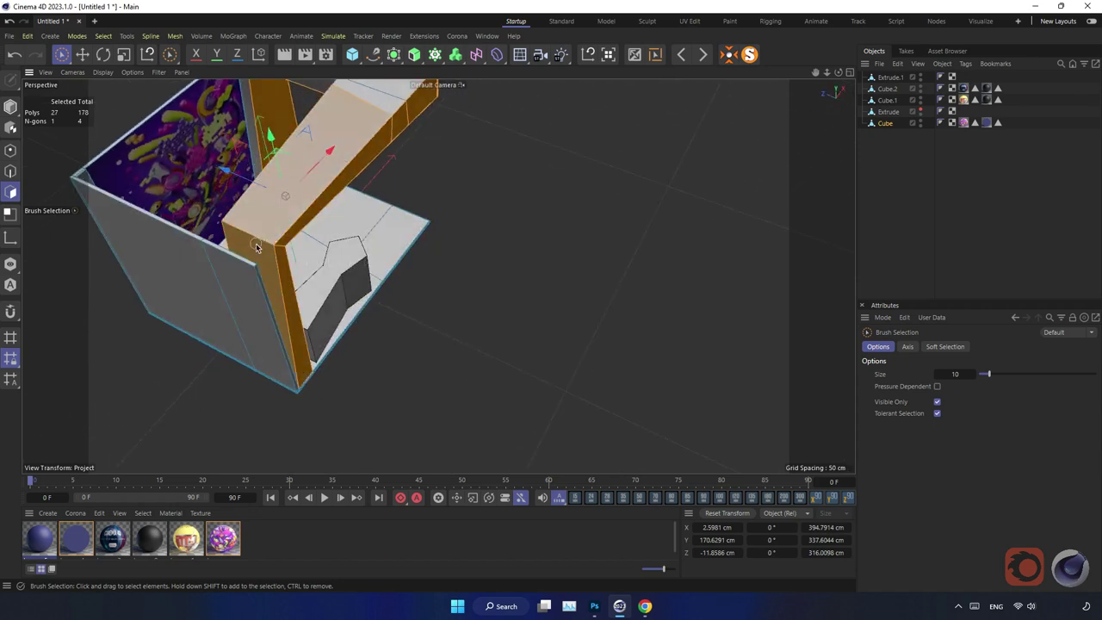
{"action": "mouse_move", "coordinate": [439, 273]}
{"action": "left_mouse_down", "text": "alt"}
{"action": "mouse_move", "coordinate": [404, 207]}
{"action": "mouse_move", "coordinate": [312, 183]}
{"action": "left_mouse_up", "text": "alt"}
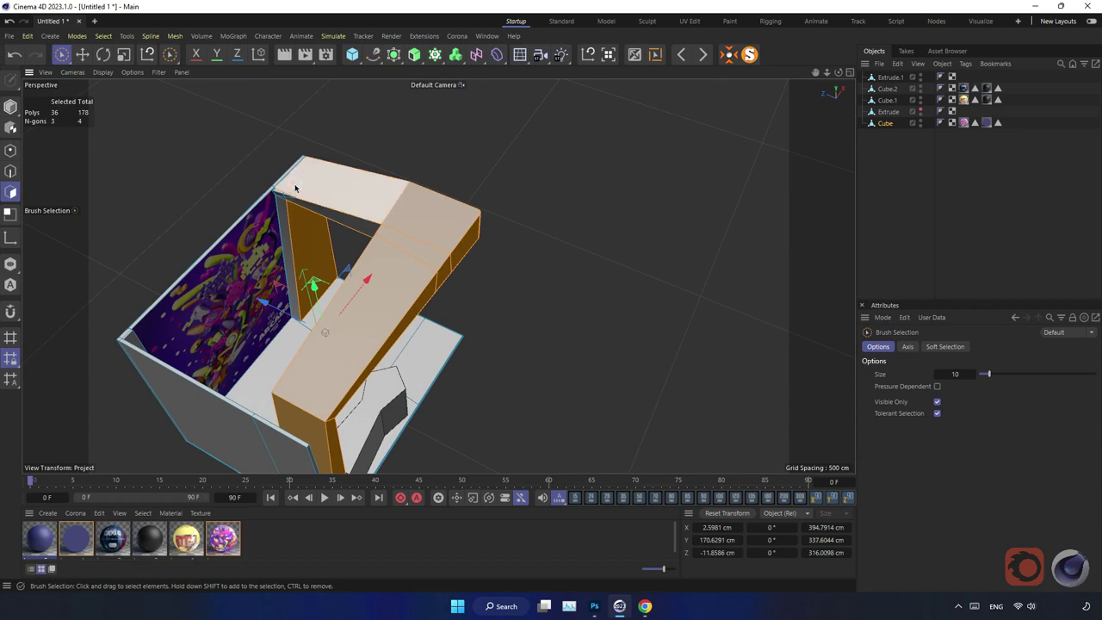
{"action": "mouse_move", "coordinate": [298, 183]}
{"action": "left_mouse_down", "text": "shift"}
{"action": "mouse_move", "coordinate": [333, 210]}
{"action": "mouse_move", "coordinate": [280, 193]}
{"action": "mouse_move", "coordinate": [289, 189]}
{"action": "left_mouse_up", "text": "shift"}
{"action": "left_click", "coordinate": [280, 194], "text": "ctrl"}
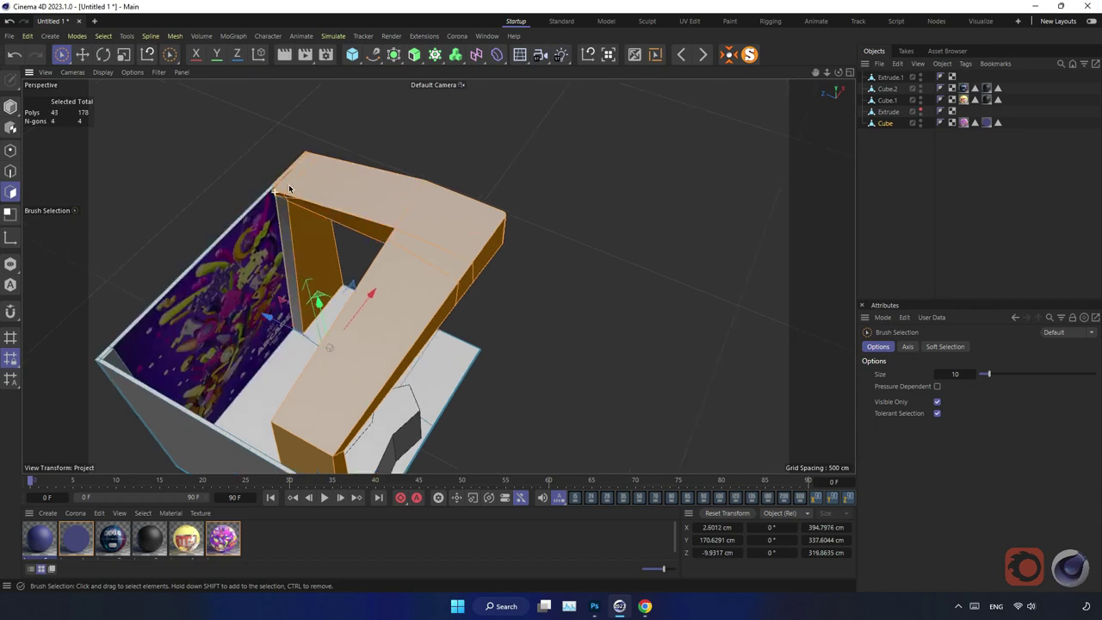
{"action": "scroll", "coordinate": [290, 189], "scroll_direction": "up", "scroll_amount": 5}
{"action": "left_click", "coordinate": [345, 177], "text": "ctrl"}
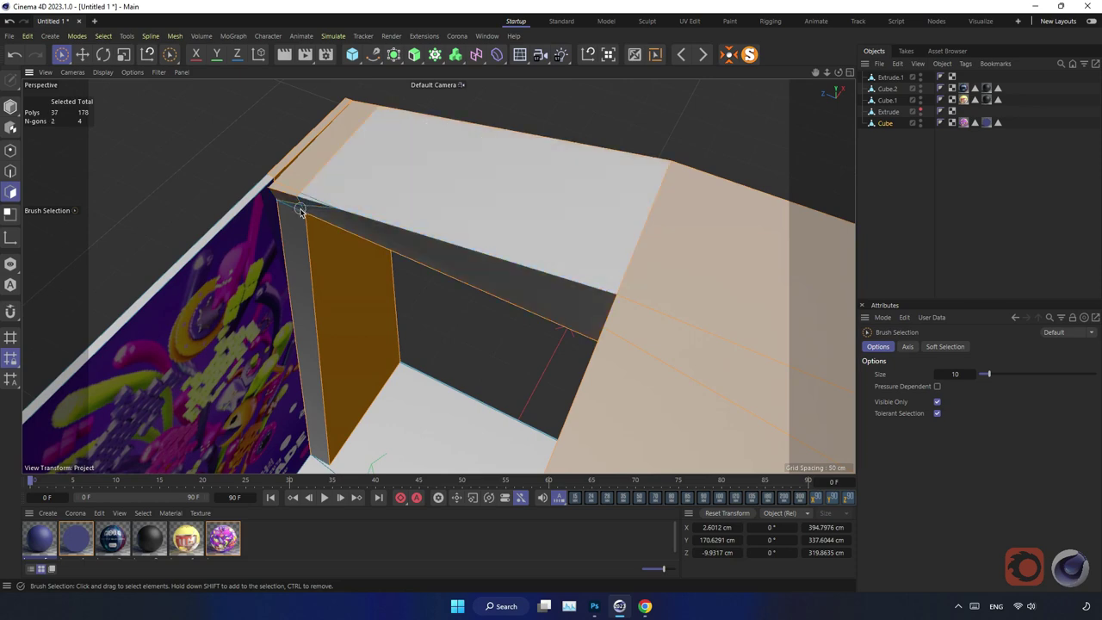
{"action": "left_click", "coordinate": [334, 201], "text": "shift"}
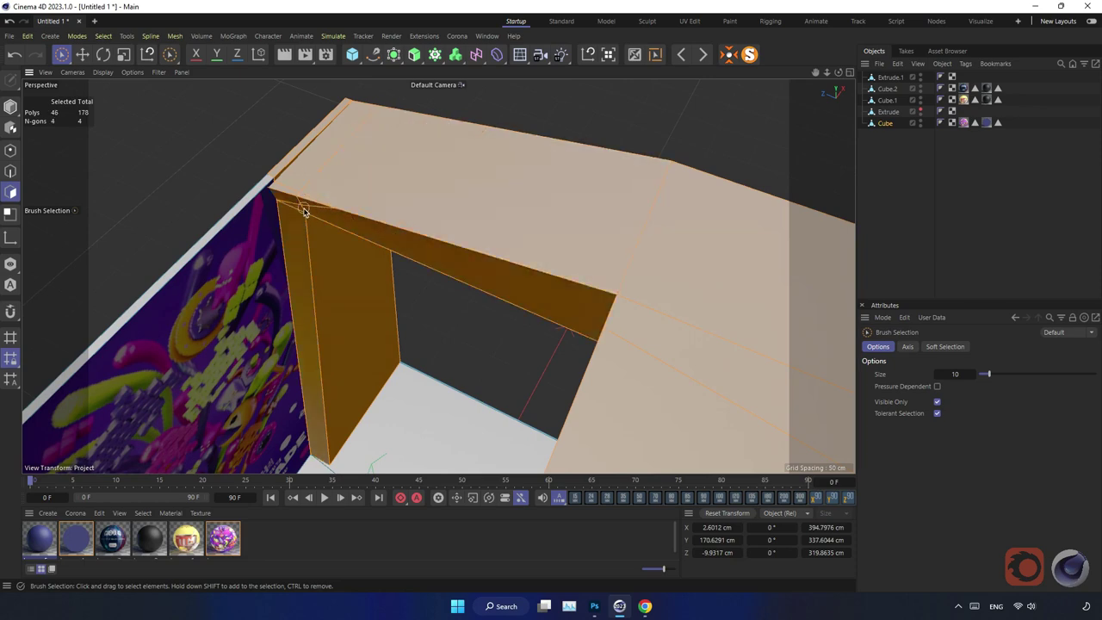
{"action": "mouse_move", "coordinate": [339, 229]}
{"action": "left_mouse_down", "text": "alt"}
{"action": "mouse_move", "coordinate": [316, 192]}
{"action": "mouse_move", "coordinate": [393, 206]}
{"action": "mouse_move", "coordinate": [293, 213]}
{"action": "mouse_move", "coordinate": [319, 253]}
{"action": "mouse_move", "coordinate": [310, 245]}
{"action": "mouse_move", "coordinate": [364, 246]}
{"action": "mouse_move", "coordinate": [352, 246]}
{"action": "mouse_move", "coordinate": [485, 211]}
{"action": "mouse_move", "coordinate": [586, 137]}
{"action": "mouse_move", "coordinate": [502, 167]}
{"action": "mouse_move", "coordinate": [421, 249]}
{"action": "mouse_move", "coordinate": [587, 252]}
{"action": "mouse_move", "coordinate": [613, 231]}
{"action": "mouse_move", "coordinate": [607, 197]}
{"action": "mouse_move", "coordinate": [541, 175]}
{"action": "mouse_move", "coordinate": [508, 202]}
{"action": "mouse_move", "coordinate": [564, 238]}
{"action": "mouse_move", "coordinate": [620, 236]}
{"action": "mouse_move", "coordinate": [551, 215]}
{"action": "mouse_move", "coordinate": [516, 259]}
{"action": "mouse_move", "coordinate": [524, 247]}
{"action": "mouse_move", "coordinate": [377, 240]}
{"action": "mouse_move", "coordinate": [384, 251]}
{"action": "left_mouse_up", "text": "alt"}
{"action": "scroll", "coordinate": [524, 247], "scroll_direction": "down", "scroll_amount": 3}
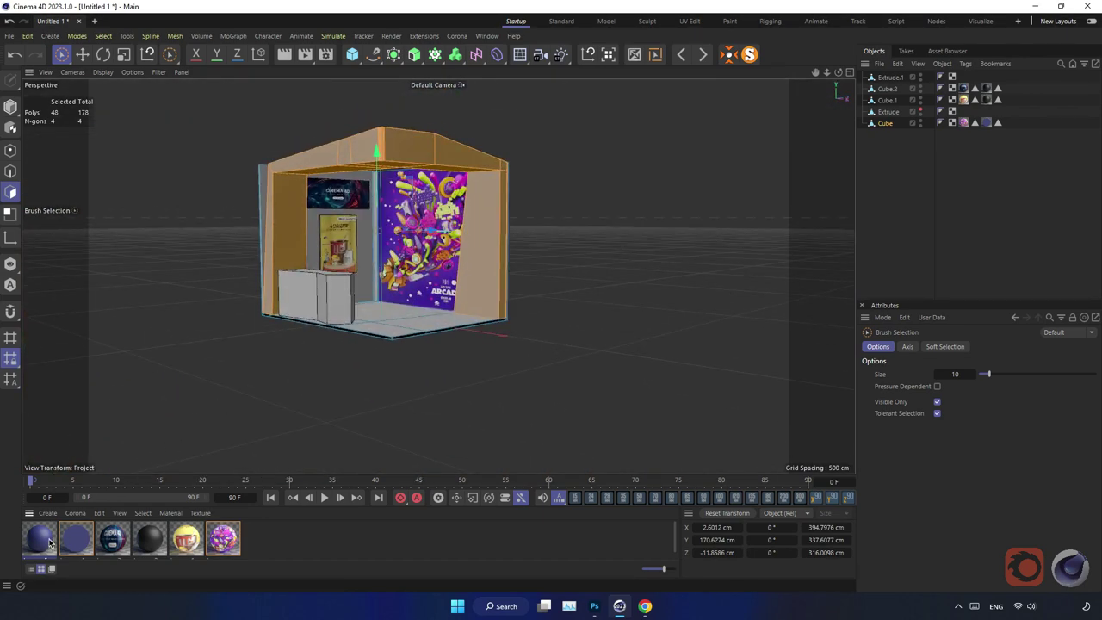
Apply the blue Legacy.5 material to the selected wall polygons, then switch the selection to the floor faces
{"action": "left_click_drag", "start_coordinate": [506, 179], "coordinate": [494, 205]}
{"action": "left_click_drag", "start_coordinate": [534, 305], "coordinate": [452, 274], "text": "alt"}
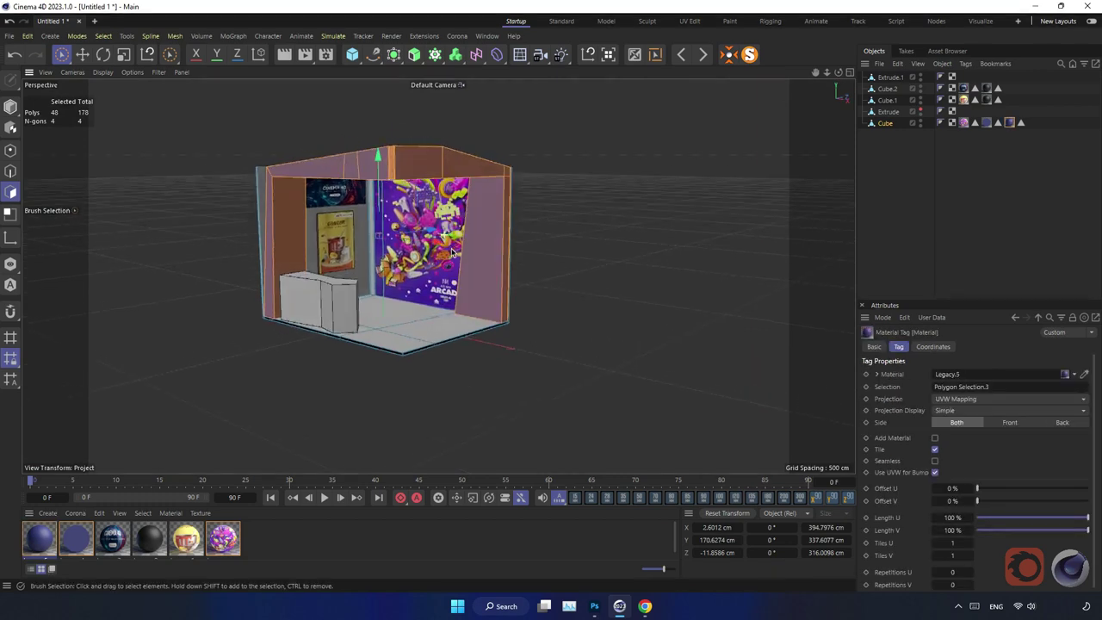
{"action": "left_click", "coordinate": [654, 54]}
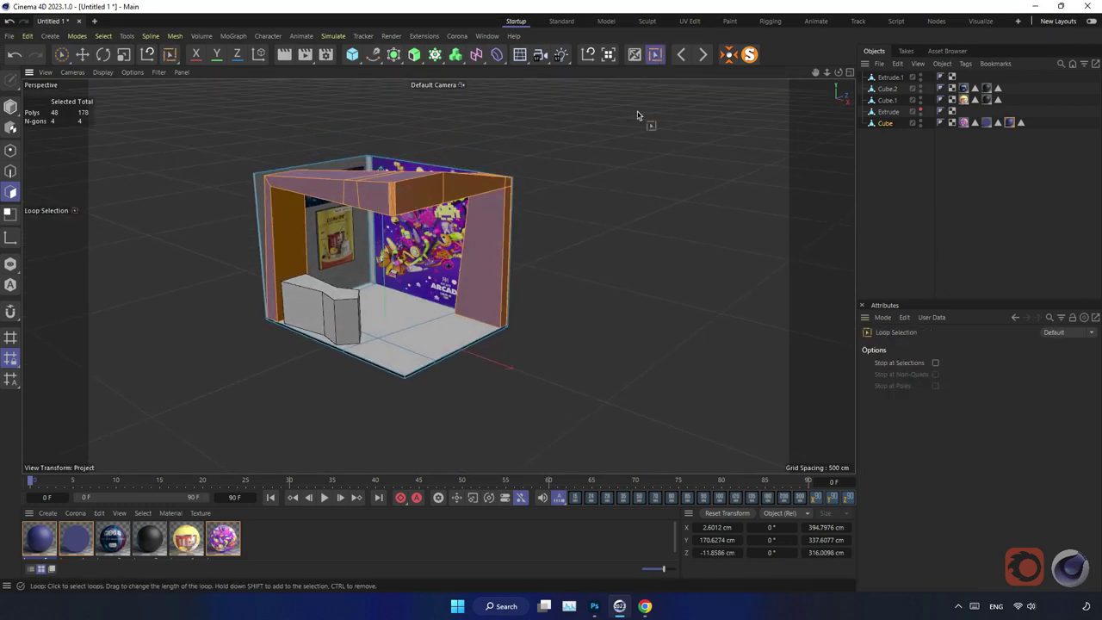
{"action": "left_click", "coordinate": [634, 55]}
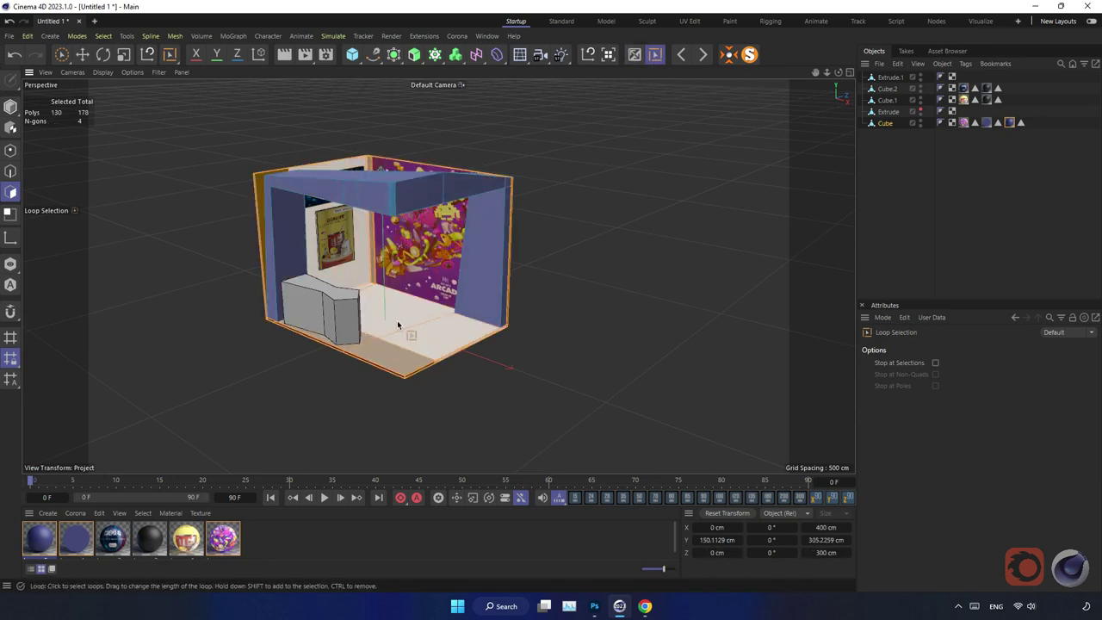
{"action": "scroll", "coordinate": [439, 321], "scroll_direction": "up", "scroll_amount": 2}
{"action": "scroll", "coordinate": [479, 319], "scroll_direction": "up", "scroll_amount": 3}
{"action": "scroll", "coordinate": [479, 318], "scroll_direction": "down", "scroll_amount": 3}
{"action": "left_click_drag", "start_coordinate": [449, 325], "coordinate": [443, 247], "text": "alt"}
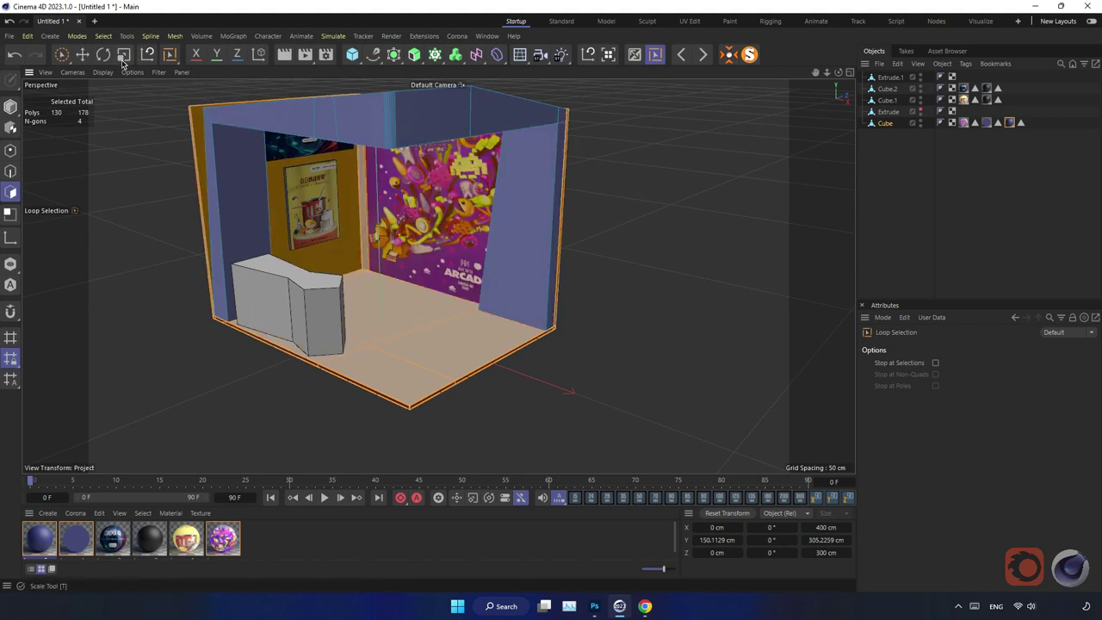
Duplicate the blue Legacy.5 material and open the new Legacy.6 in the Material Editor
{"action": "left_click", "coordinate": [83, 54]}
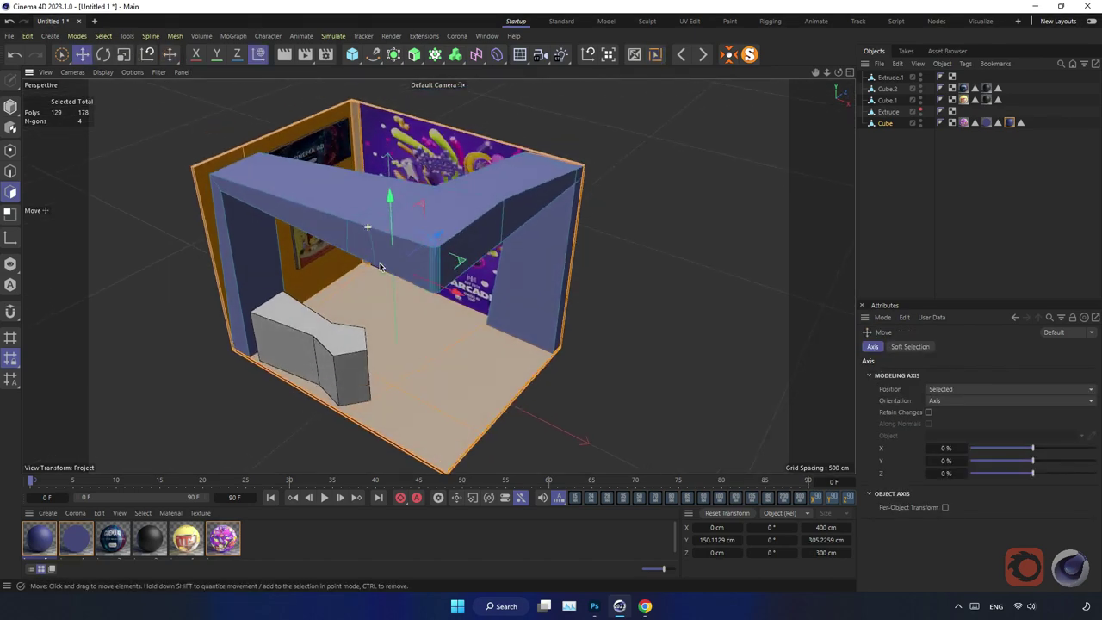
{"action": "left_click_drag", "start_coordinate": [382, 319], "coordinate": [234, 426], "text": "alt"}
{"action": "left_click", "coordinate": [45, 542]}
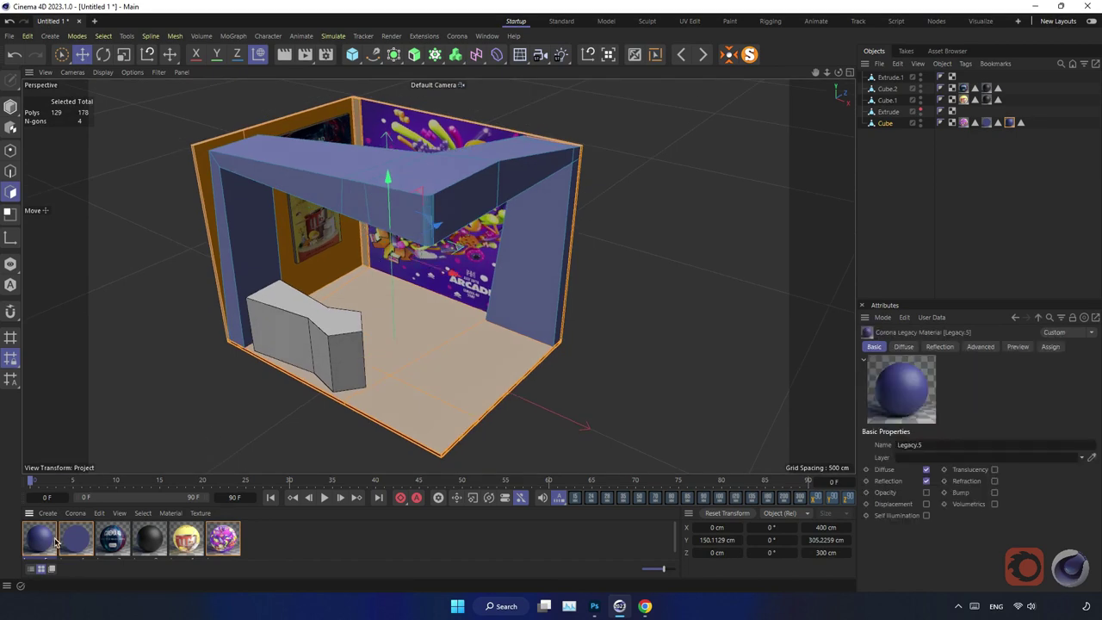
{"action": "double_click", "coordinate": [51, 540]}
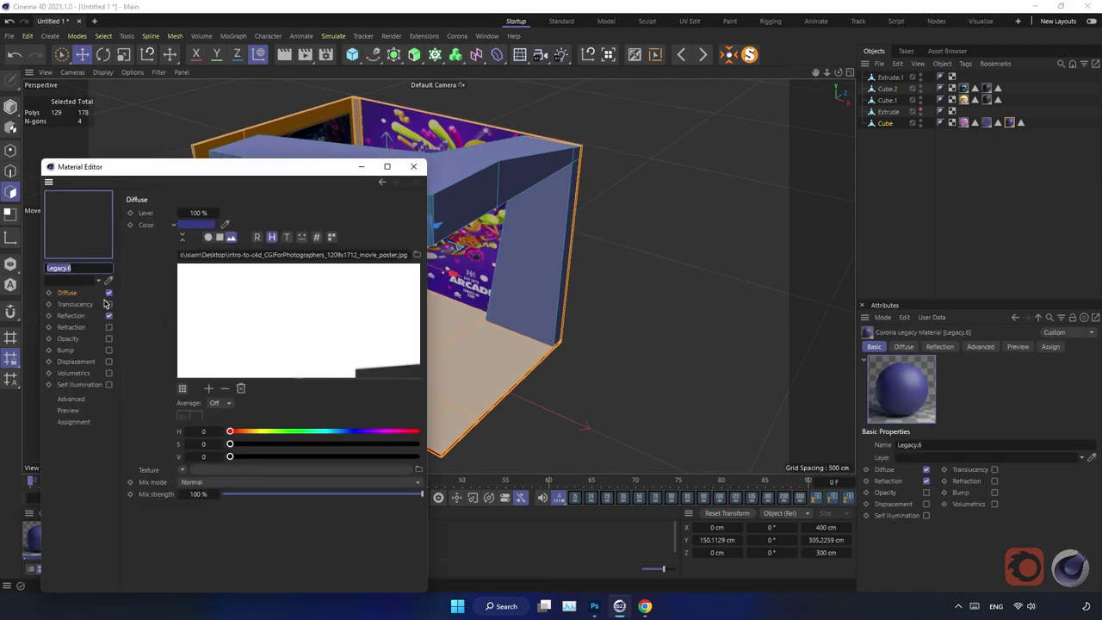
Give Legacy.6 a white diffuse colour sampled from the texture and apply it to the floor polygons
{"action": "scroll", "coordinate": [315, 345], "scroll_direction": "down", "scroll_amount": 2}
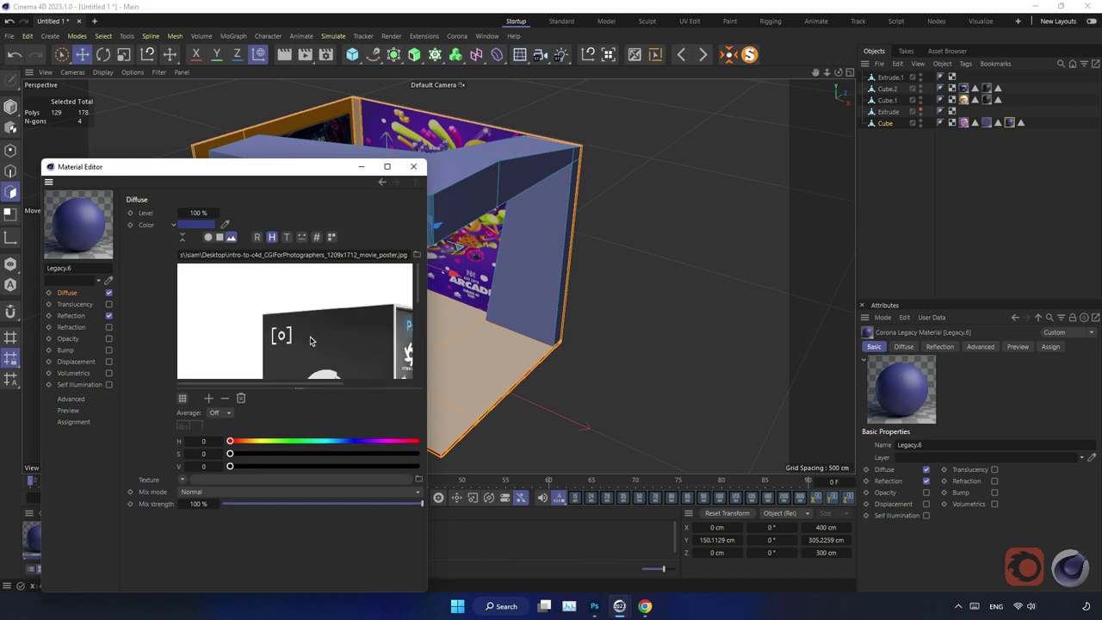
{"action": "scroll", "coordinate": [310, 341], "scroll_direction": "down", "scroll_amount": 2}
{"action": "left_click", "coordinate": [349, 304]}
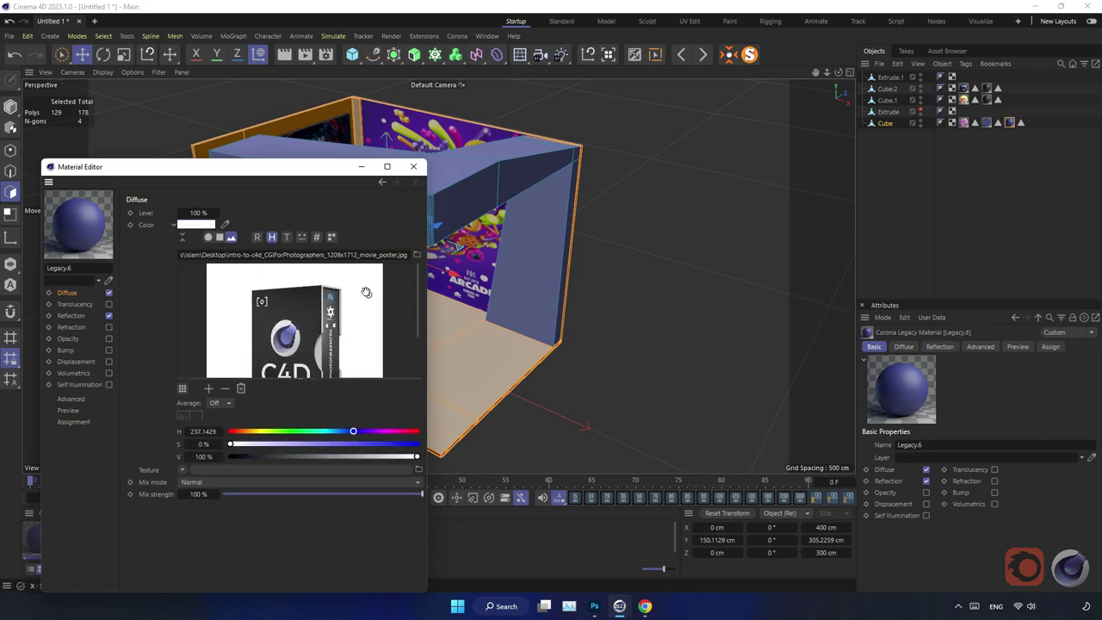
{"action": "left_click", "coordinate": [413, 166]}
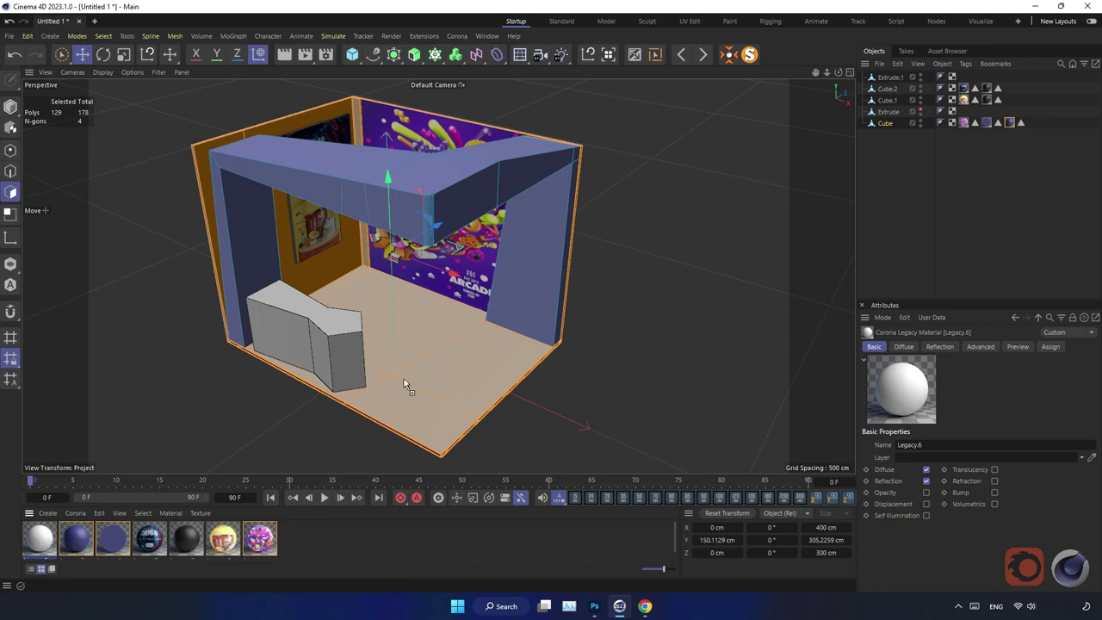
{"action": "left_click_drag", "start_coordinate": [405, 384], "coordinate": [405, 382]}
Return to object mode, clear the floor selection and orbit to a front view of the booth
{"action": "left_click", "coordinate": [11, 106]}
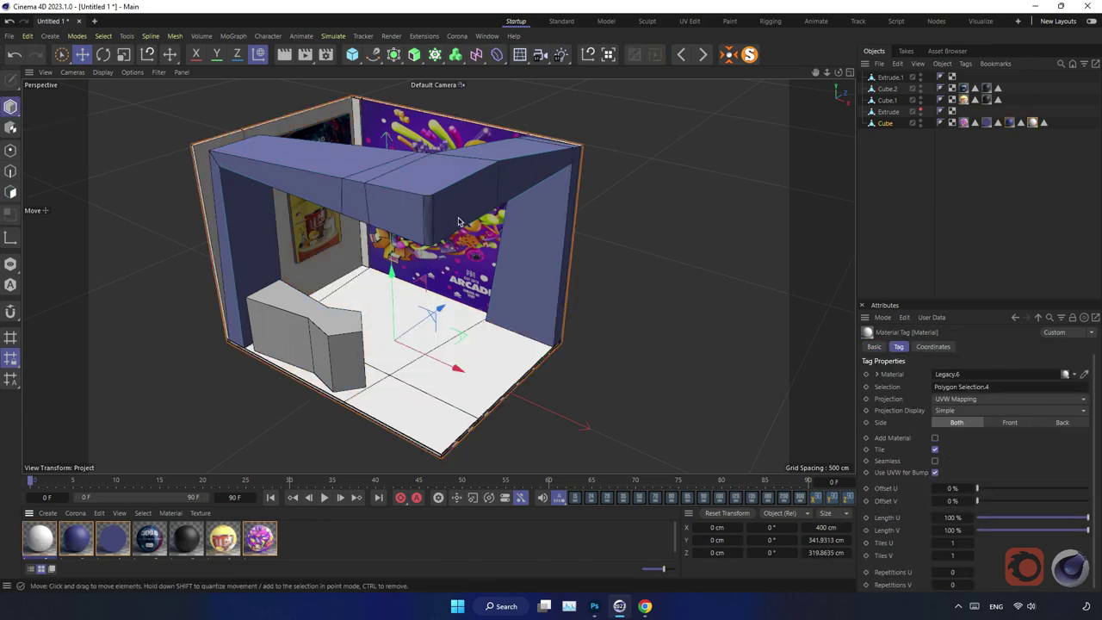
{"action": "left_click", "coordinate": [642, 237]}
{"action": "mouse_move", "coordinate": [642, 238]}
{"action": "left_mouse_down", "text": "alt"}
{"action": "mouse_move", "coordinate": [499, 219]}
{"action": "mouse_move", "coordinate": [429, 287]}
{"action": "mouse_move", "coordinate": [474, 355]}
{"action": "left_mouse_up", "text": "alt"}
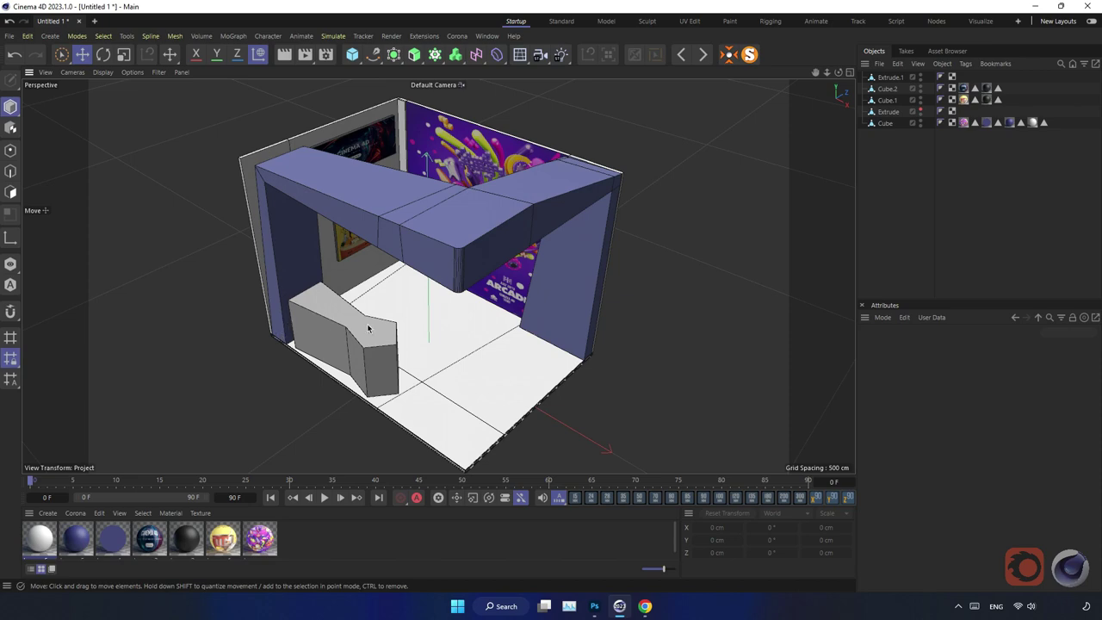
Select the front polygon of the counter object Extrude.1
{"action": "left_click_drag", "start_coordinate": [367, 327], "coordinate": [406, 307], "text": "alt"}
{"action": "scroll", "coordinate": [406, 306], "scroll_direction": "up", "scroll_amount": 3}
{"action": "scroll", "coordinate": [405, 335], "scroll_direction": "up", "scroll_amount": 3}
{"action": "scroll", "coordinate": [397, 293], "scroll_direction": "up", "scroll_amount": 3}
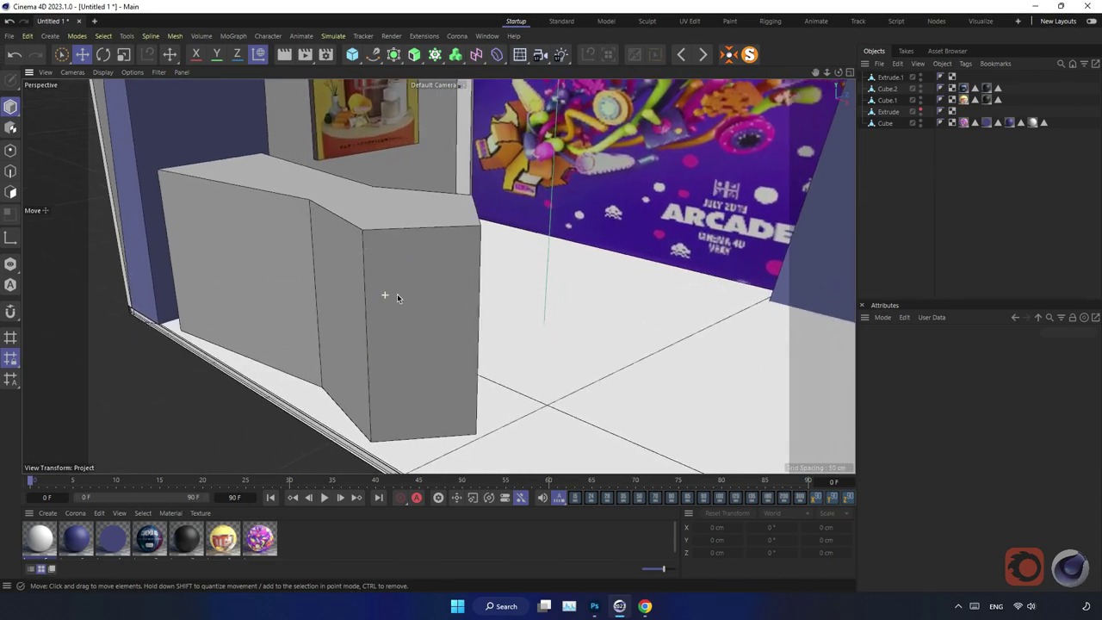
{"action": "scroll", "coordinate": [397, 294], "scroll_direction": "up", "scroll_amount": 2}
{"action": "left_click", "coordinate": [401, 363]}
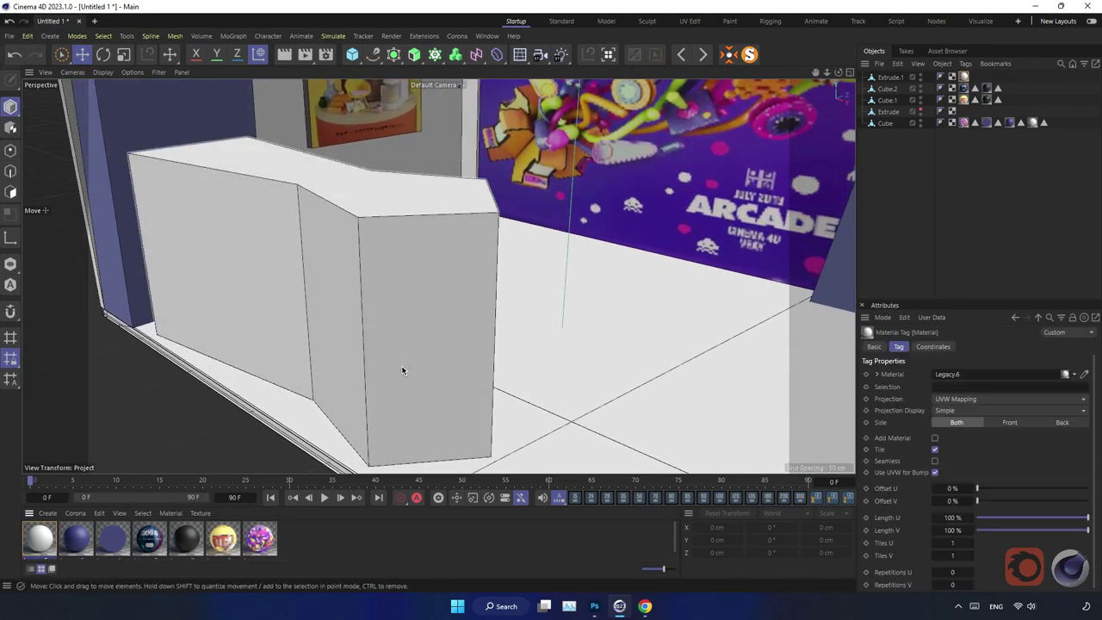
{"action": "mouse_move", "coordinate": [401, 365]}
{"action": "left_mouse_down", "text": "alt"}
{"action": "mouse_move", "coordinate": [395, 336]}
{"action": "mouse_move", "coordinate": [312, 330]}
{"action": "mouse_move", "coordinate": [432, 333]}
{"action": "mouse_move", "coordinate": [373, 335]}
{"action": "mouse_move", "coordinate": [430, 321]}
{"action": "left_mouse_up", "text": "alt"}
{"action": "left_click", "coordinate": [430, 320]}
{"action": "mouse_move", "coordinate": [334, 325]}
{"action": "left_mouse_down", "text": "alt"}
{"action": "mouse_move", "coordinate": [319, 330]}
{"action": "mouse_move", "coordinate": [383, 330]}
{"action": "left_mouse_up", "text": "alt"}
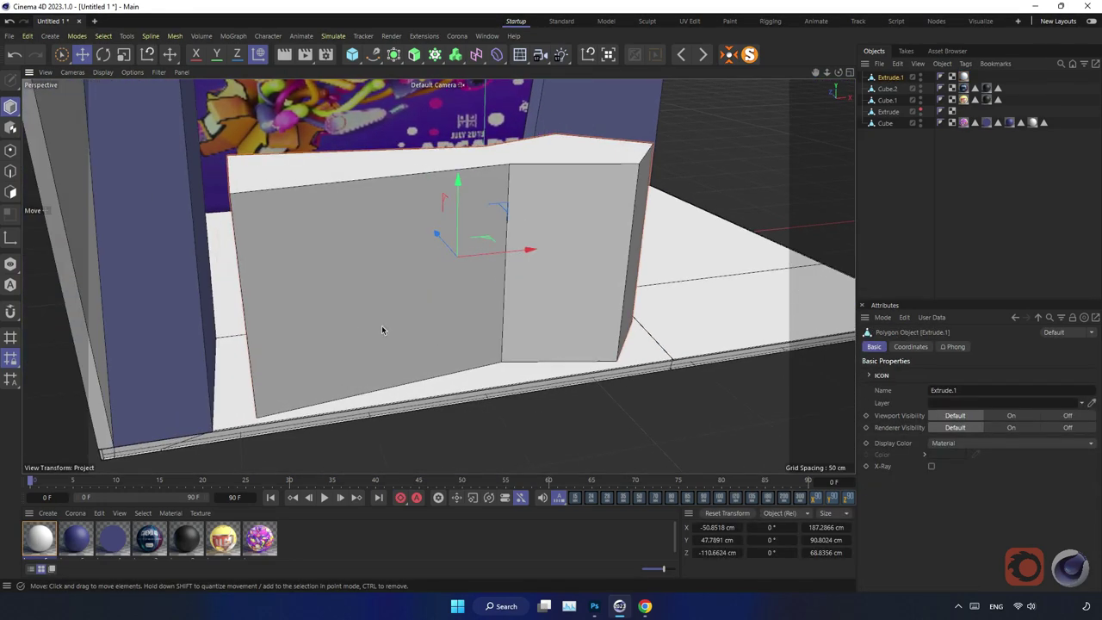
{"action": "left_click", "coordinate": [11, 194]}
{"action": "left_click", "coordinate": [332, 269]}
{"action": "left_click_drag", "start_coordinate": [451, 359], "coordinate": [322, 378], "text": "alt"}
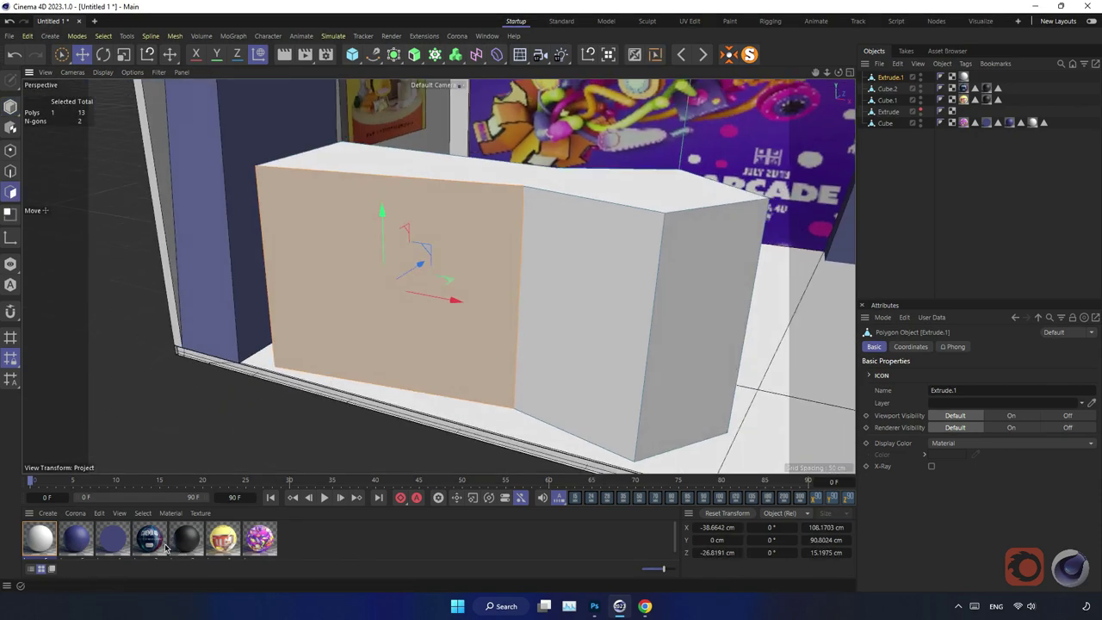
Duplicate the poster material Legacy.1 and load the C4D2023 wide image into its Diffuse texture
{"action": "left_click", "coordinate": [215, 547]}
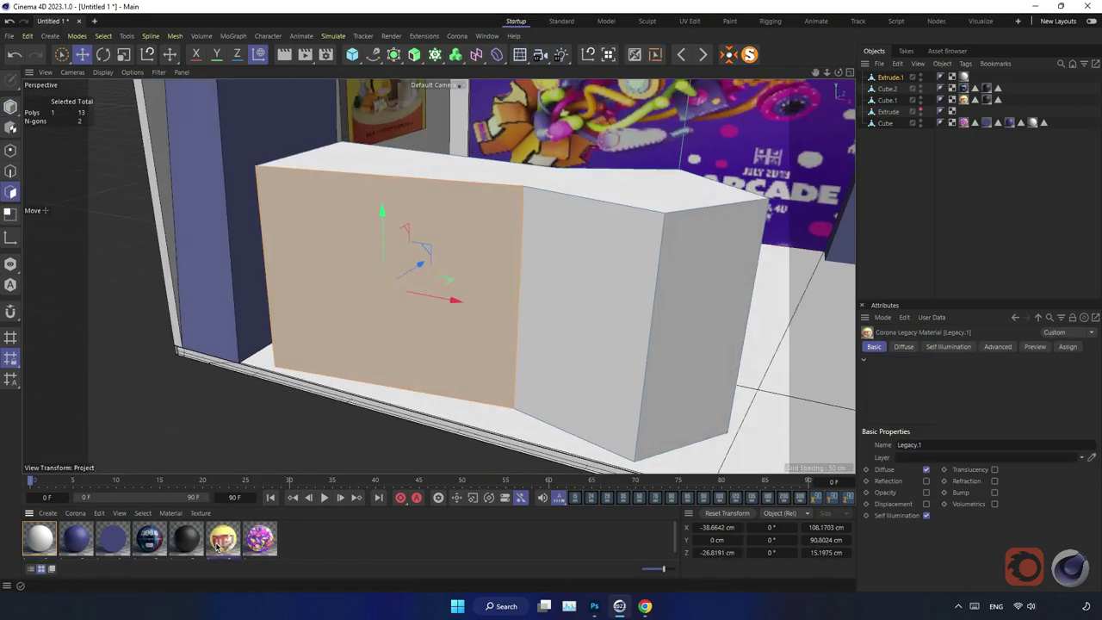
{"action": "double_click", "coordinate": [43, 538]}
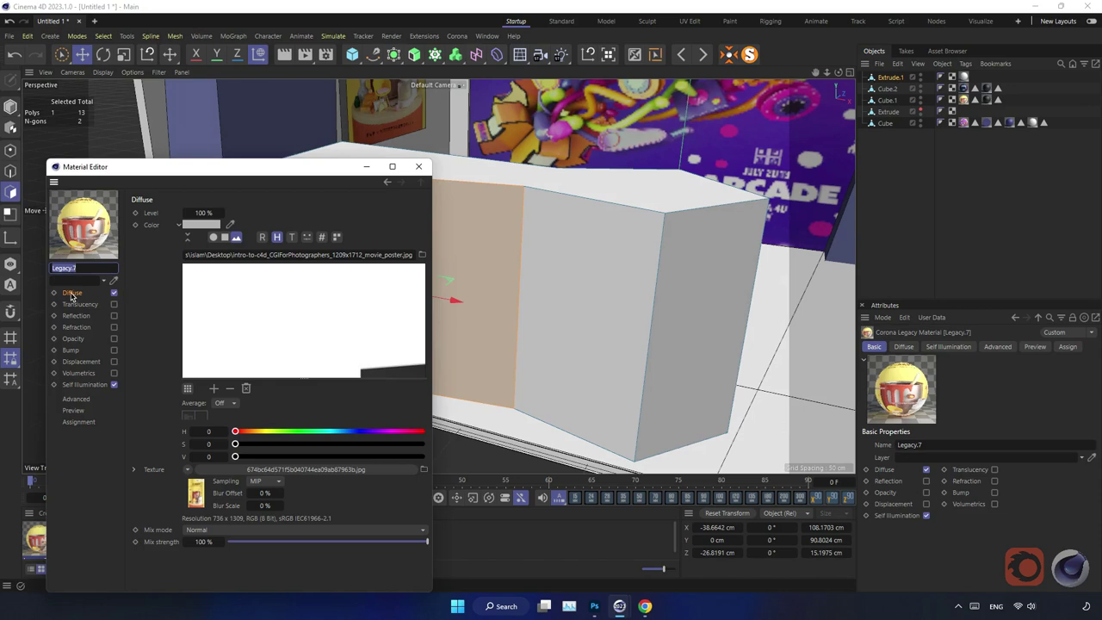
{"action": "left_click", "coordinate": [194, 493]}
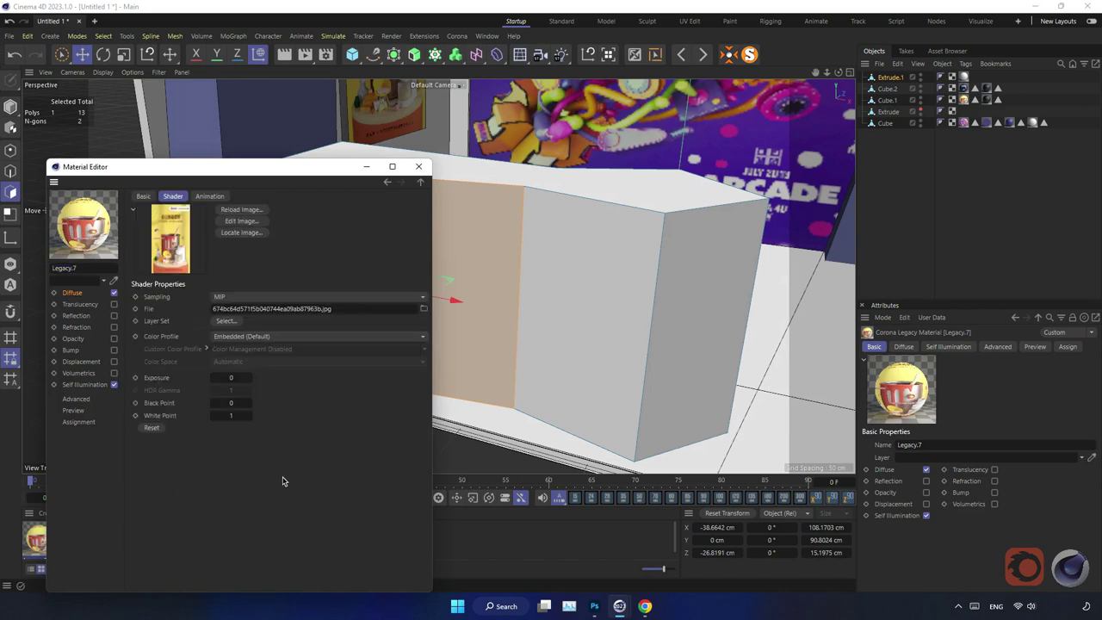
{"action": "left_click", "coordinate": [422, 310]}
{"action": "double_click", "coordinate": [594, 211]}
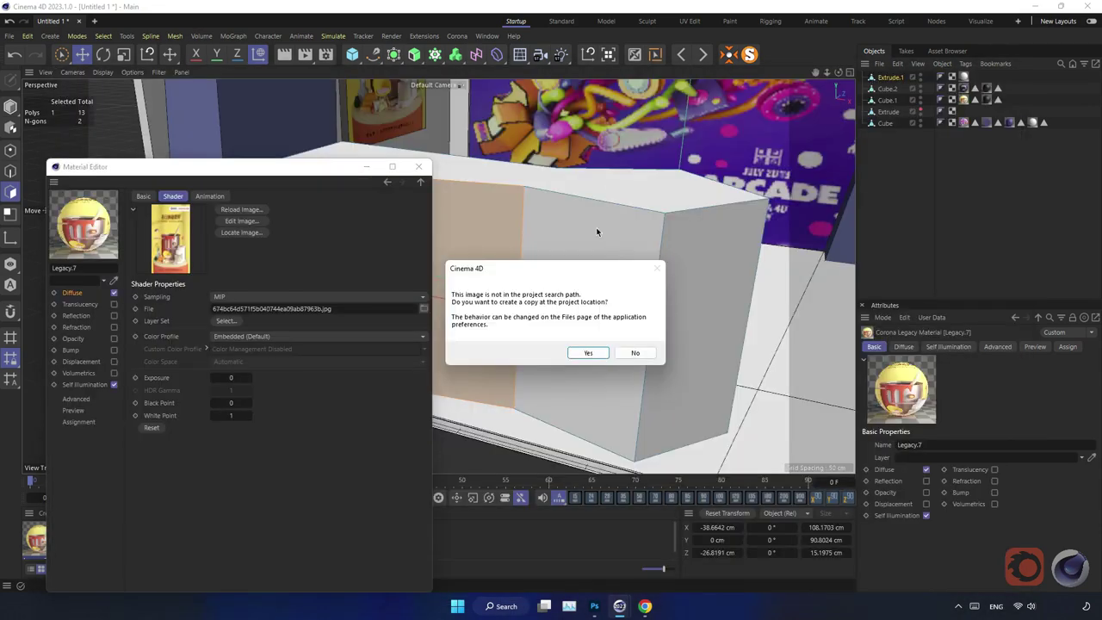
{"action": "left_click", "coordinate": [590, 353]}
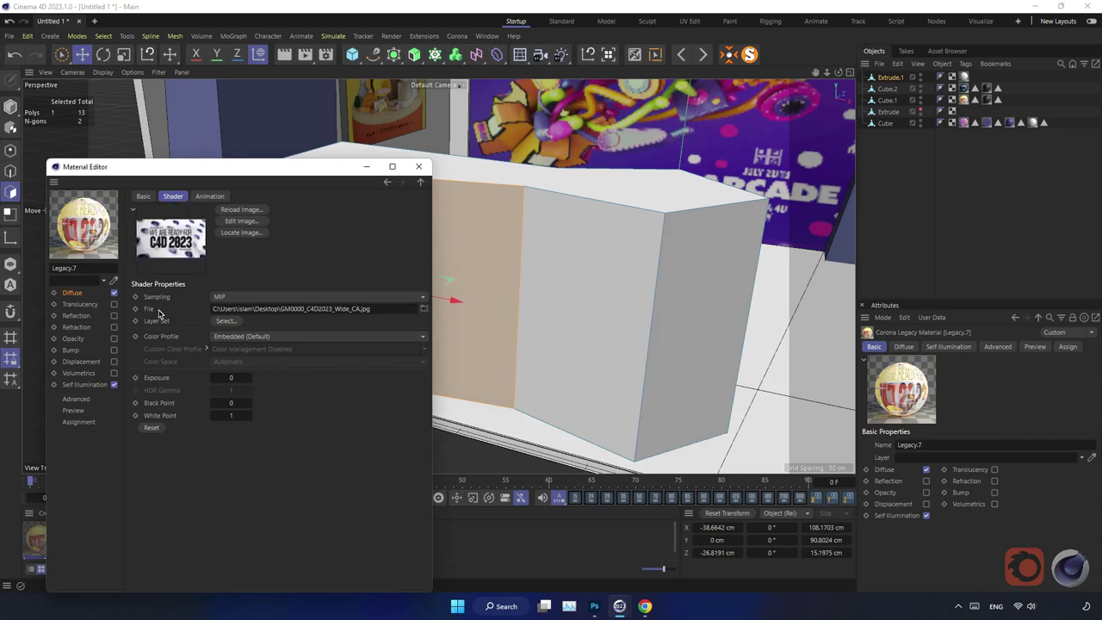
Use the same C4D2023 image path for Self Illumination and apply Legacy.7 to the counter's front face
{"action": "right_click", "coordinate": [155, 312]}
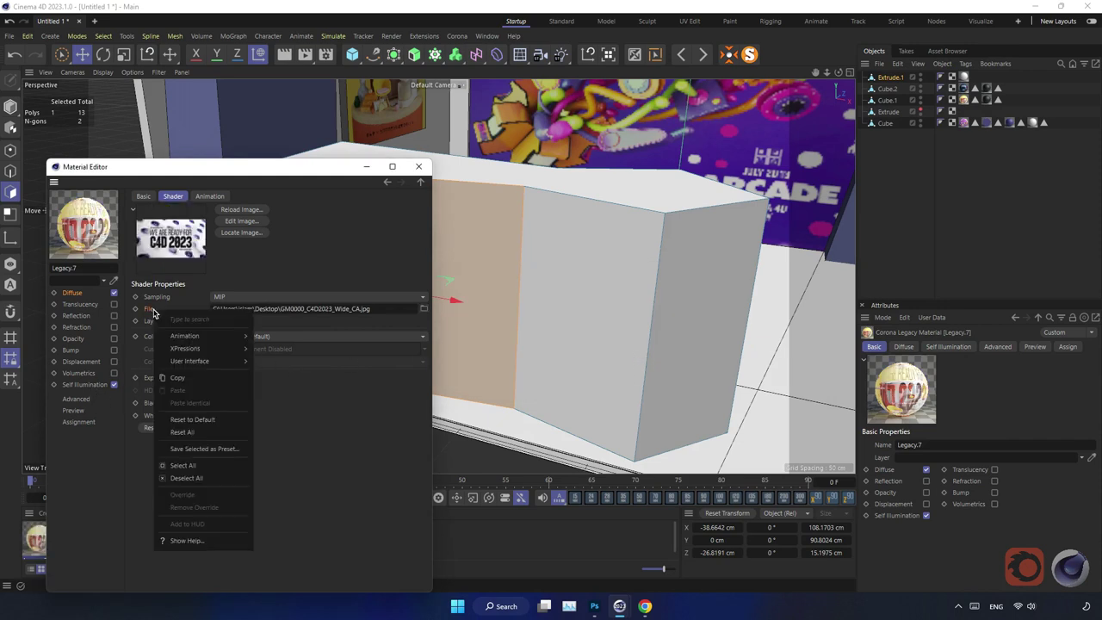
{"action": "left_click", "coordinate": [172, 377]}
{"action": "left_click", "coordinate": [86, 385]}
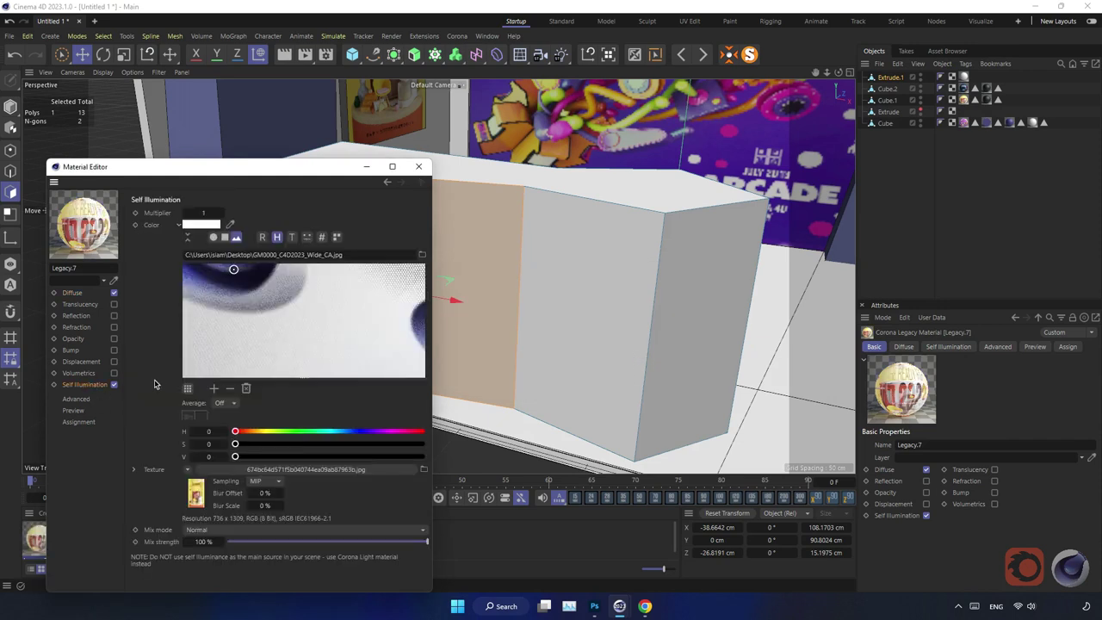
{"action": "left_click", "coordinate": [194, 492]}
{"action": "right_click", "coordinate": [151, 310]}
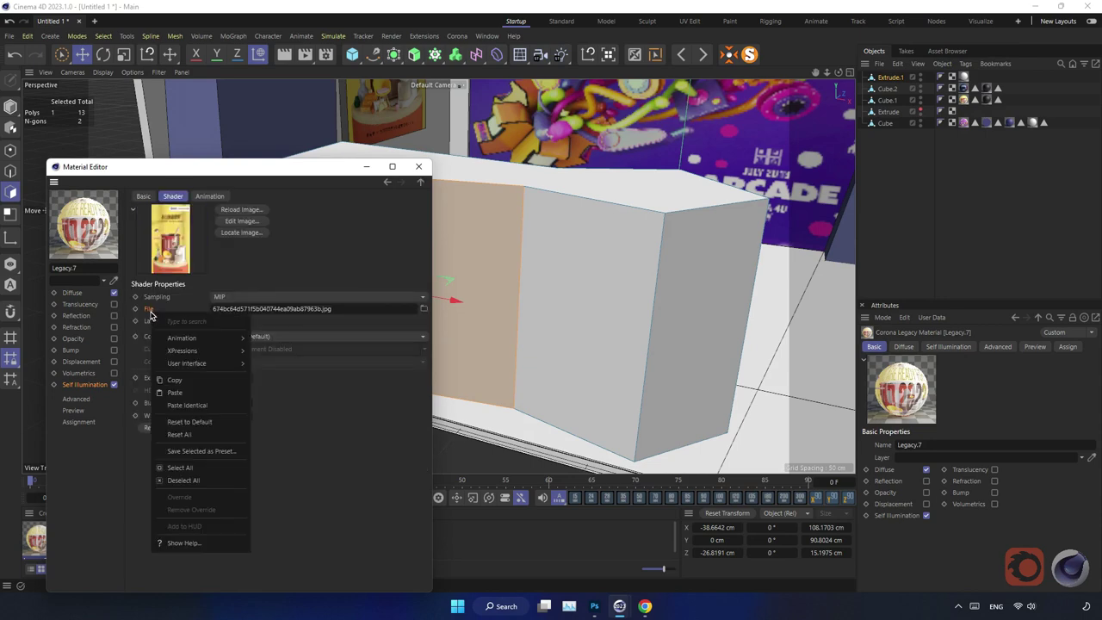
{"action": "left_click", "coordinate": [185, 394]}
{"action": "left_click", "coordinate": [418, 167]}
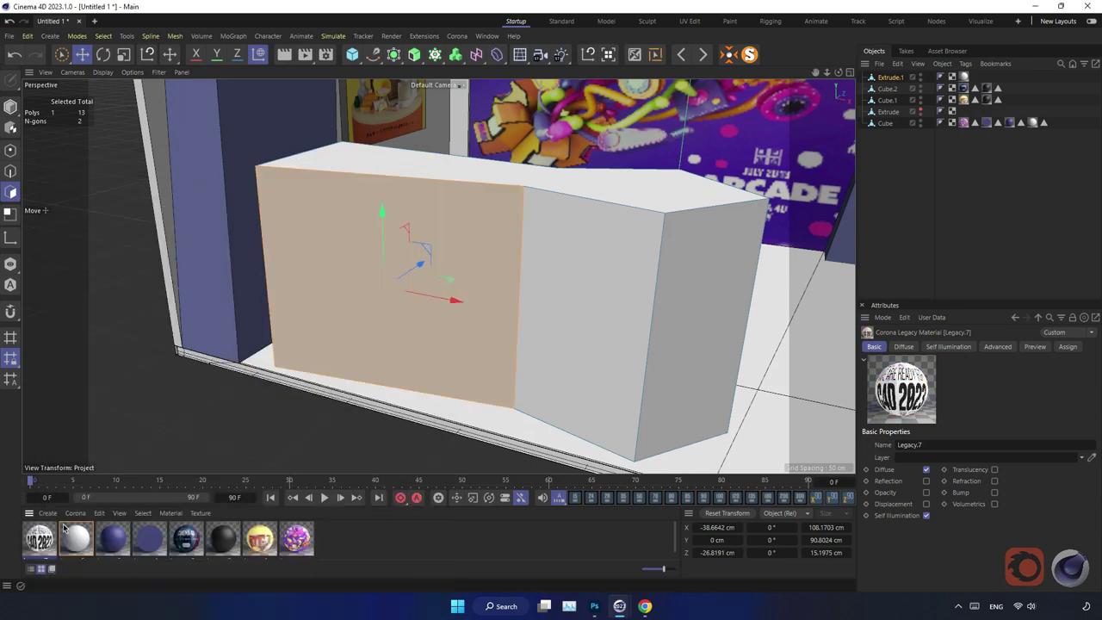
{"action": "left_click_drag", "start_coordinate": [365, 365], "coordinate": [389, 341]}
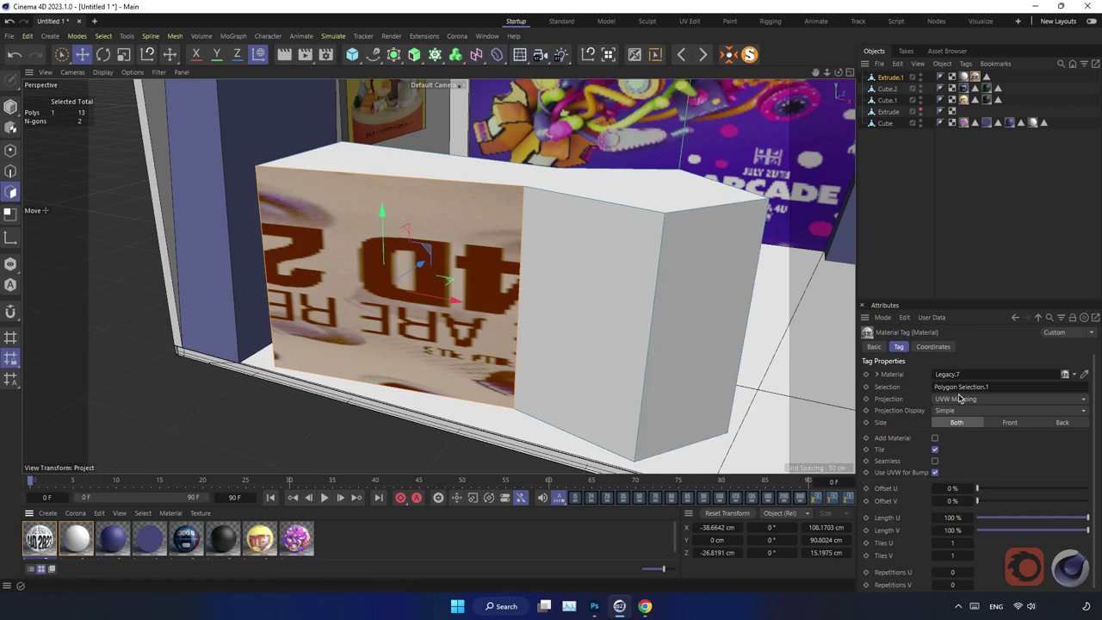
Set Legacy.7's tag to Cubic projection with Length U 59%, Length V 49%, Offset U 1%, Offset V 26%
{"action": "left_click", "coordinate": [966, 398]}
{"action": "left_click", "coordinate": [955, 450]}
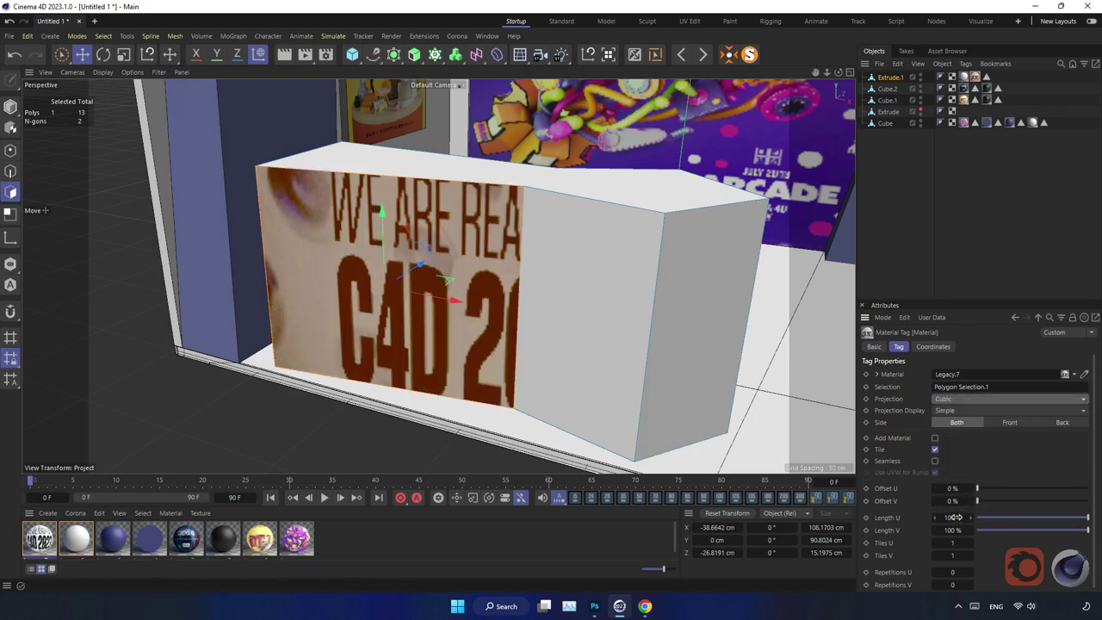
{"action": "mouse_move", "coordinate": [956, 516]}
{"action": "left_mouse_down"}
{"action": "mouse_move", "coordinate": [934, 517]}
{"action": "mouse_move", "coordinate": [939, 530]}
{"action": "left_mouse_up"}
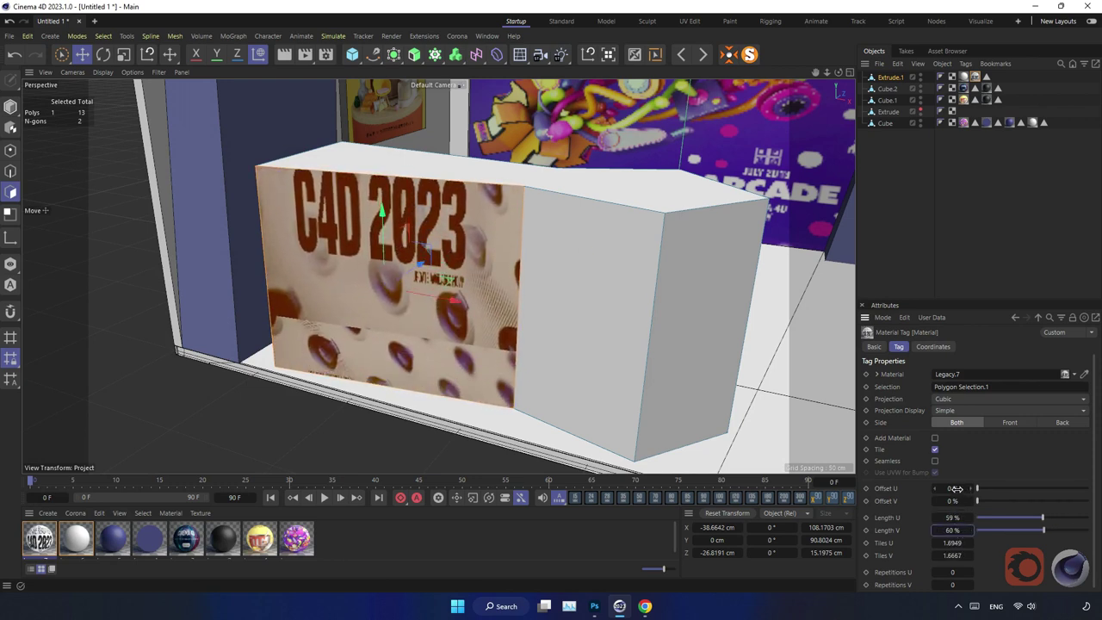
{"action": "mouse_move", "coordinate": [955, 488]}
{"action": "left_mouse_down"}
{"action": "mouse_move", "coordinate": [990, 503]}
{"action": "mouse_move", "coordinate": [944, 501]}
{"action": "mouse_move", "coordinate": [947, 529]}
{"action": "left_mouse_up"}
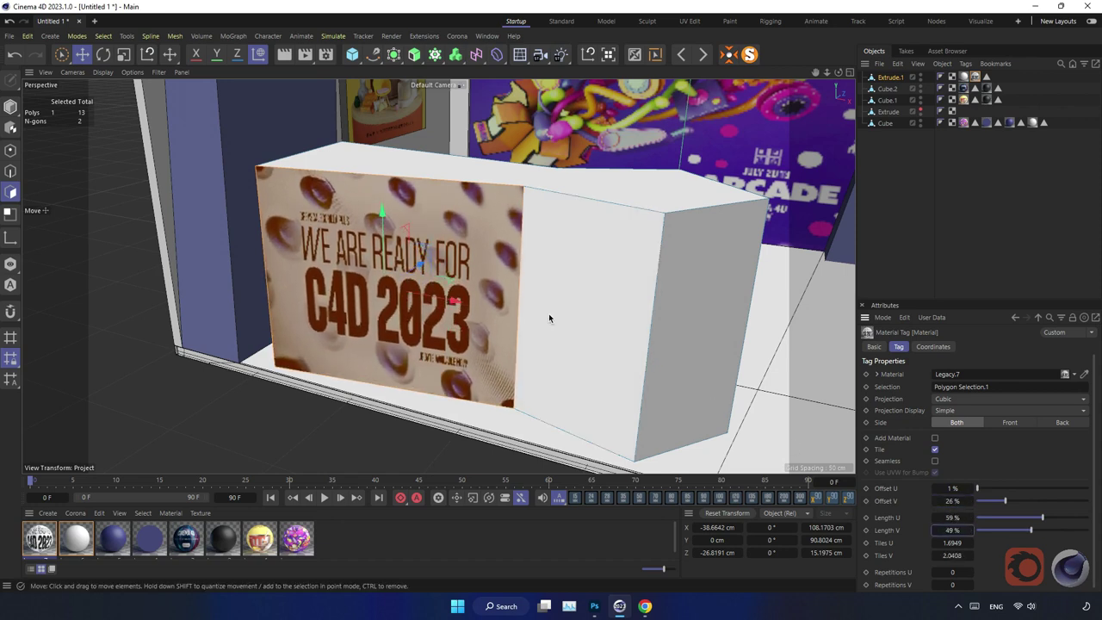
{"action": "mouse_move", "coordinate": [516, 305]}
{"action": "left_mouse_down", "text": "alt"}
{"action": "mouse_move", "coordinate": [468, 297]}
{"action": "mouse_move", "coordinate": [422, 332]}
{"action": "mouse_move", "coordinate": [131, 176]}
{"action": "left_mouse_up", "text": "alt"}
{"action": "scroll", "coordinate": [468, 297], "scroll_direction": "down", "scroll_amount": 4}
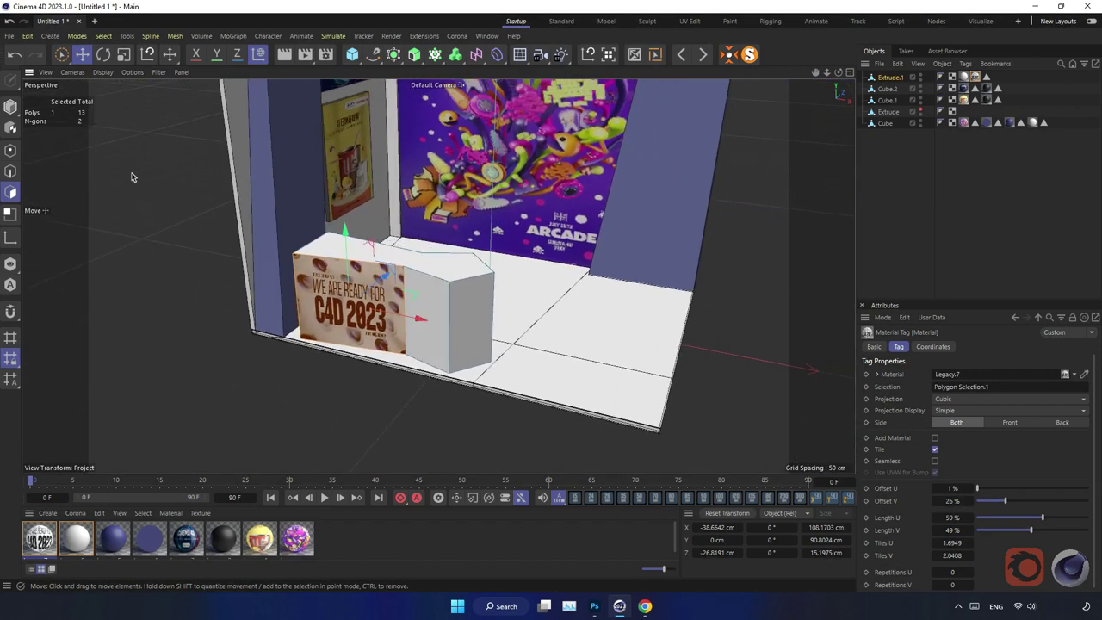
Return to object mode, clear the selection and orbit out to see the whole booth and roof
{"action": "left_click", "coordinate": [10, 106]}
{"action": "left_click", "coordinate": [129, 185]}
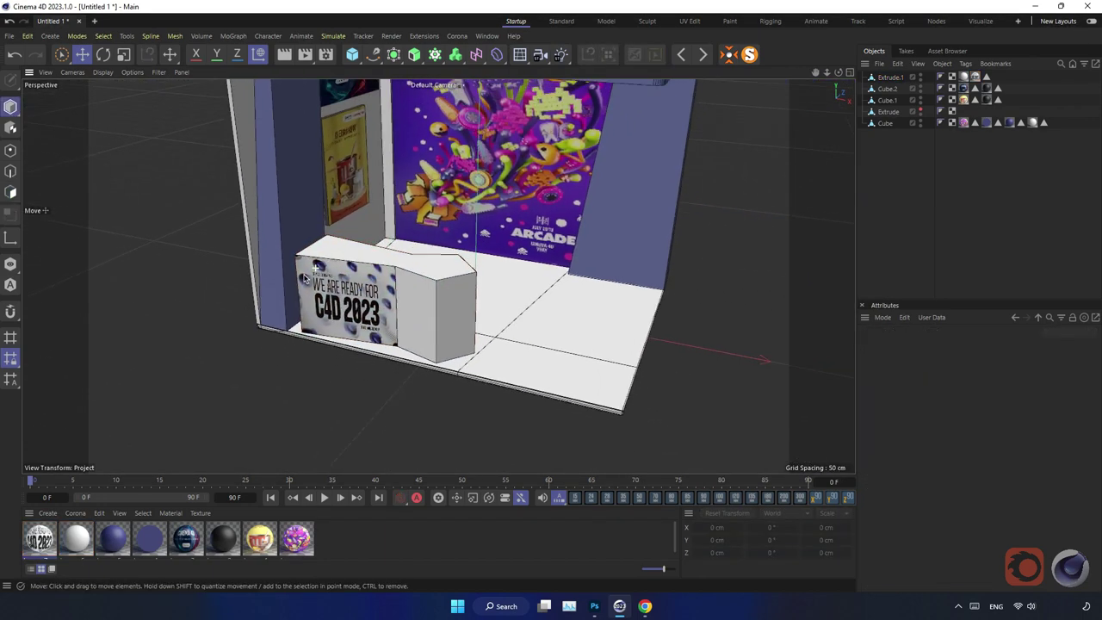
{"action": "scroll", "coordinate": [129, 185], "scroll_direction": "down", "scroll_amount": 3}
{"action": "left_click_drag", "start_coordinate": [130, 185], "coordinate": [366, 284], "text": "alt"}
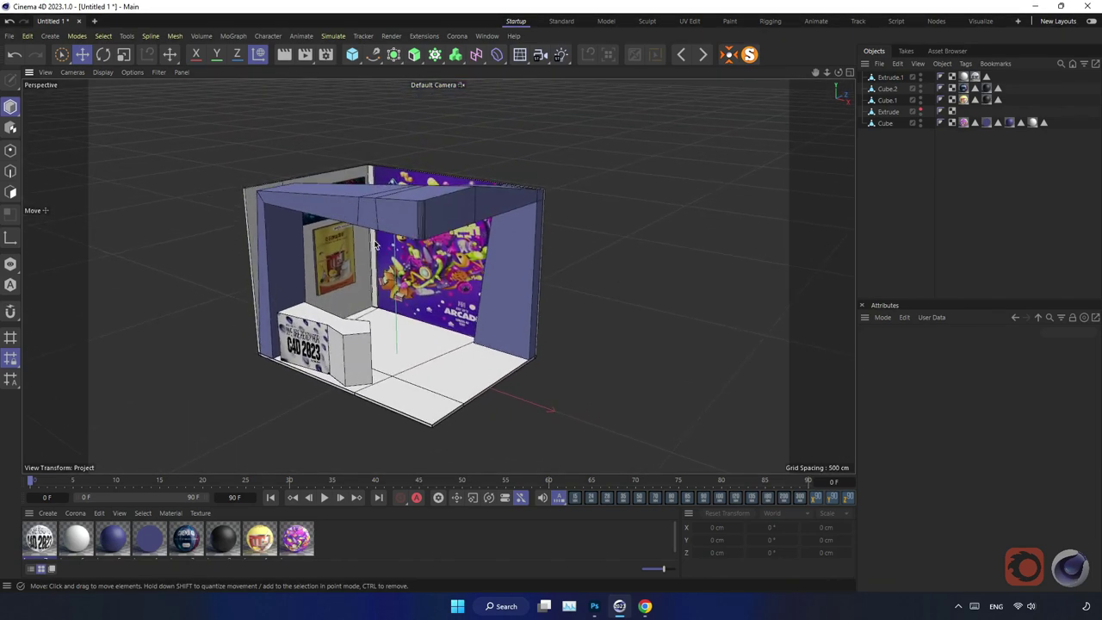
{"action": "left_click_drag", "start_coordinate": [375, 246], "coordinate": [357, 219], "text": "alt"}
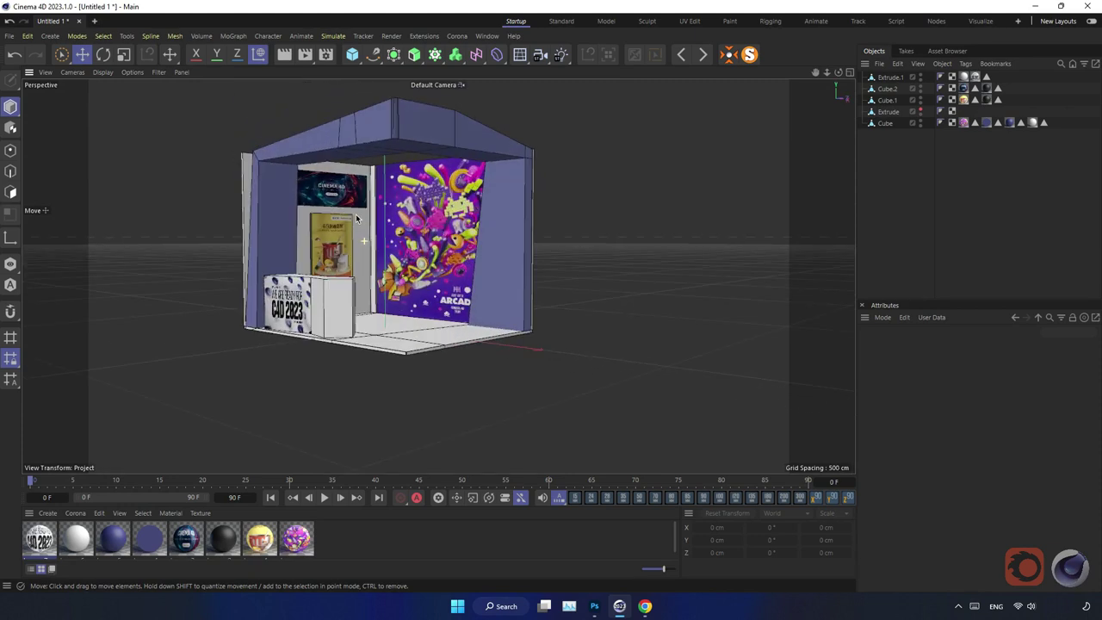
Set the viewport preview size of all booth materials to 512x512
{"action": "left_click_drag", "start_coordinate": [362, 540], "coordinate": [81, 534]}
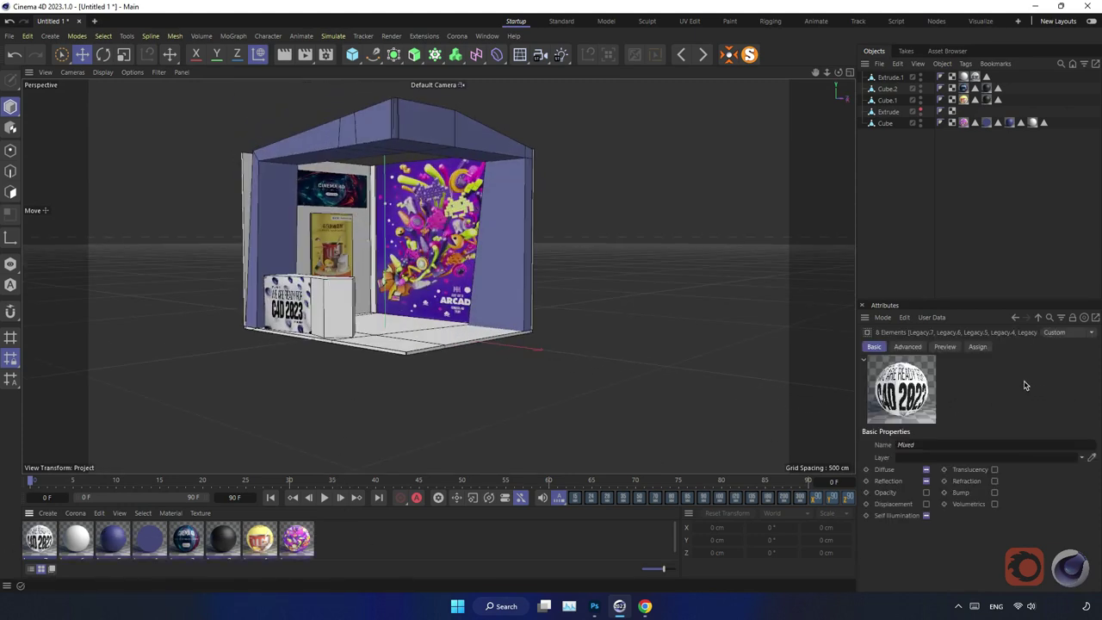
{"action": "left_click", "coordinate": [945, 346]}
{"action": "left_click", "coordinate": [990, 445]}
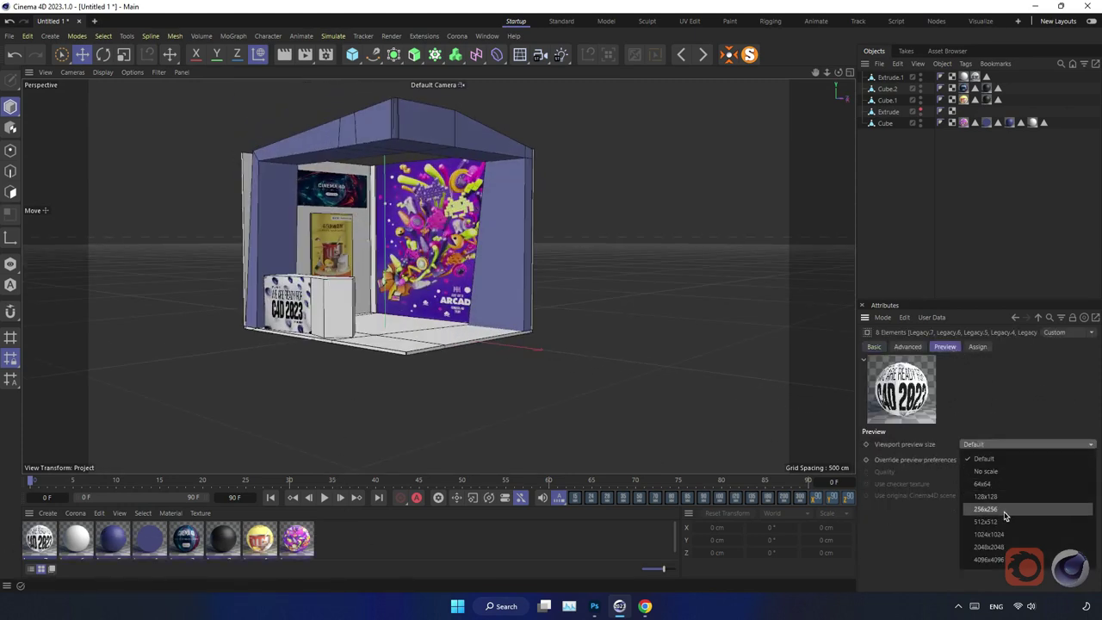
{"action": "left_click", "coordinate": [1005, 521]}
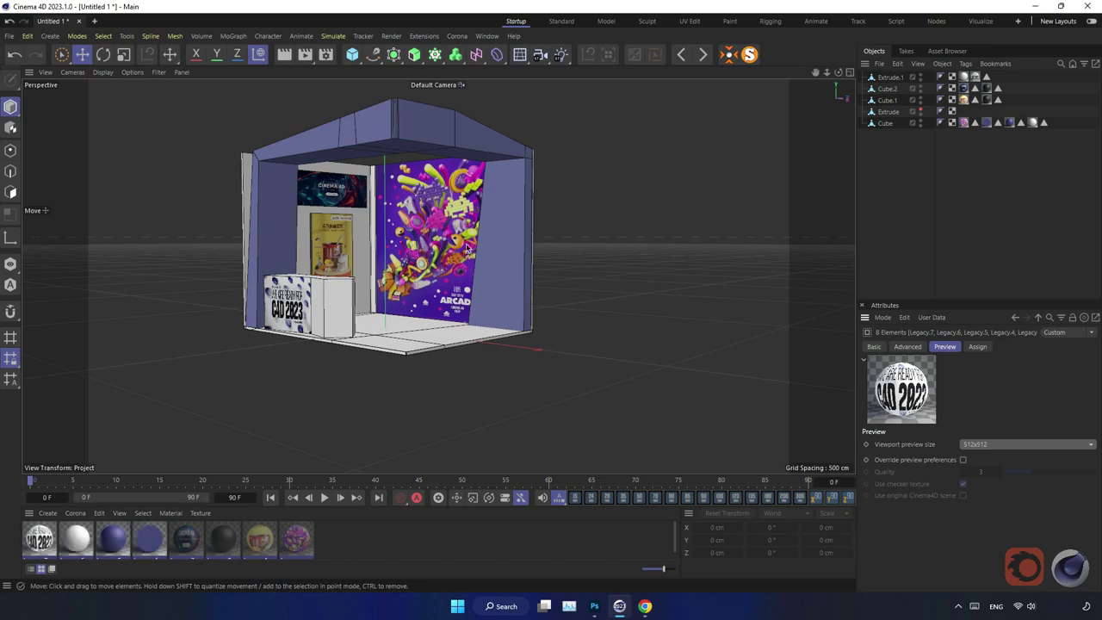
Orbit to a frontal view of the booth and bring up the 3D Warehouse browser
{"action": "scroll", "coordinate": [505, 231], "scroll_direction": "up", "scroll_amount": 3}
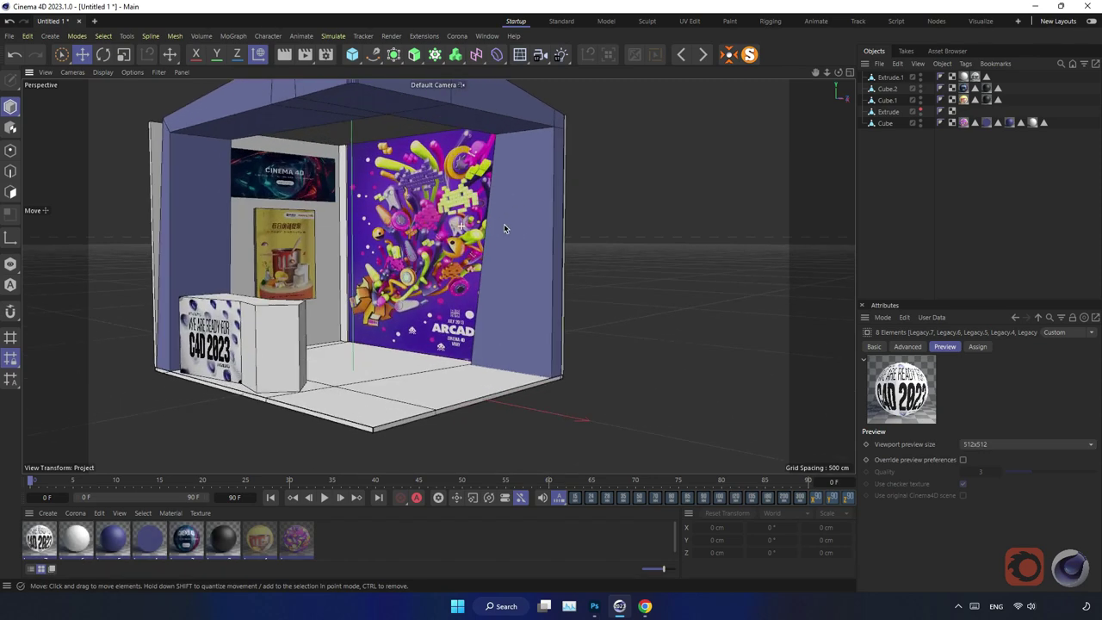
{"action": "scroll", "coordinate": [504, 229], "scroll_direction": "down", "scroll_amount": 1}
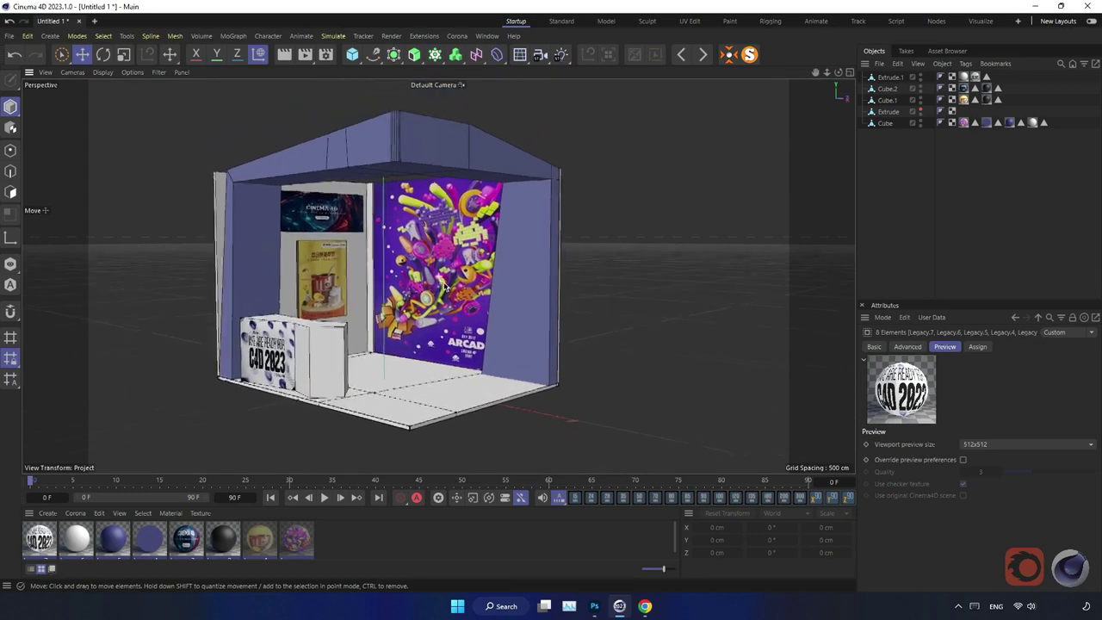
{"action": "left_click_drag", "start_coordinate": [445, 284], "coordinate": [428, 259], "text": "alt"}
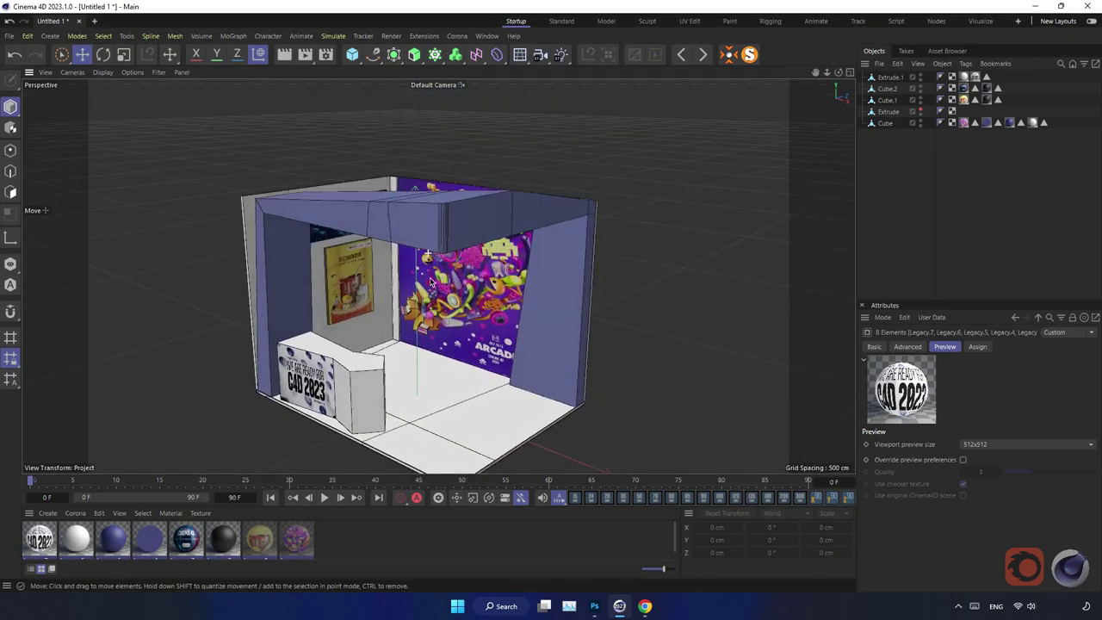
{"action": "left_click", "coordinate": [645, 606]}
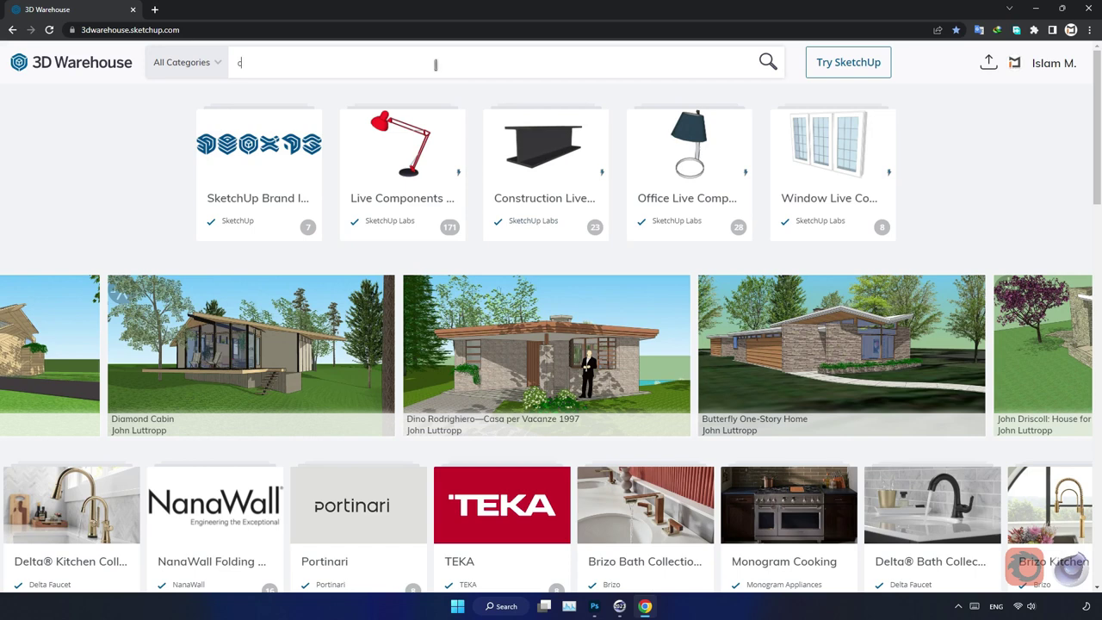
Search 3D Warehouse for chair and open the TON - Barstool MERANO model
{"action": "type", "text": "hai"}
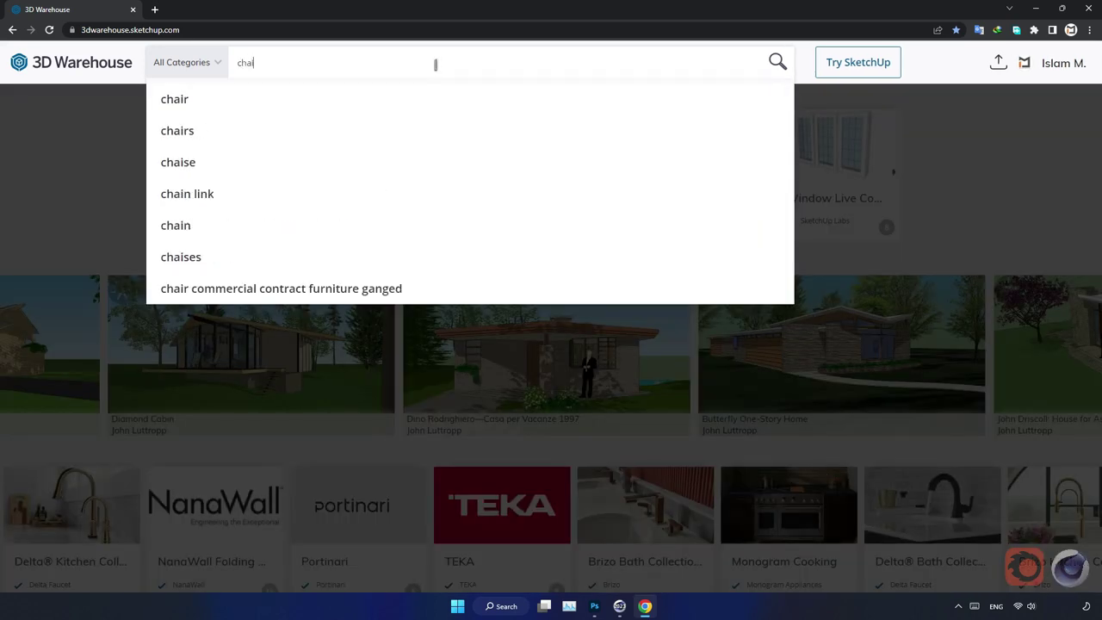
{"action": "type", "text": "r"}
{"action": "key", "text": "Return"}
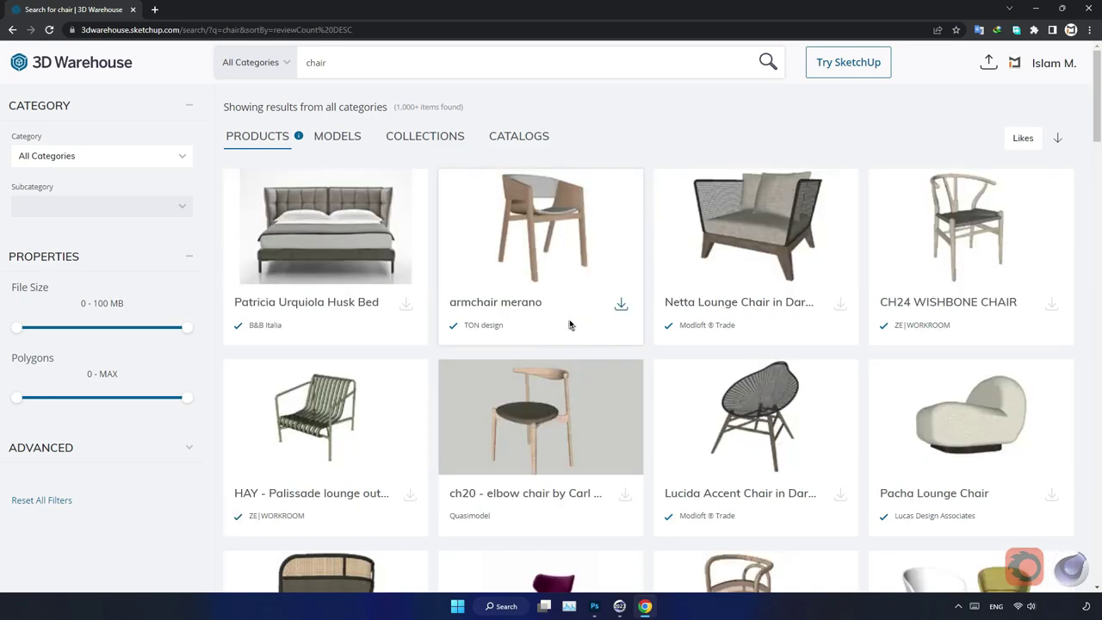
{"action": "scroll", "coordinate": [569, 325], "scroll_direction": "down", "scroll_amount": 1}
{"action": "scroll", "coordinate": [569, 324], "scroll_direction": "down", "scroll_amount": 2}
{"action": "scroll", "coordinate": [569, 324], "scroll_direction": "down", "scroll_amount": 2}
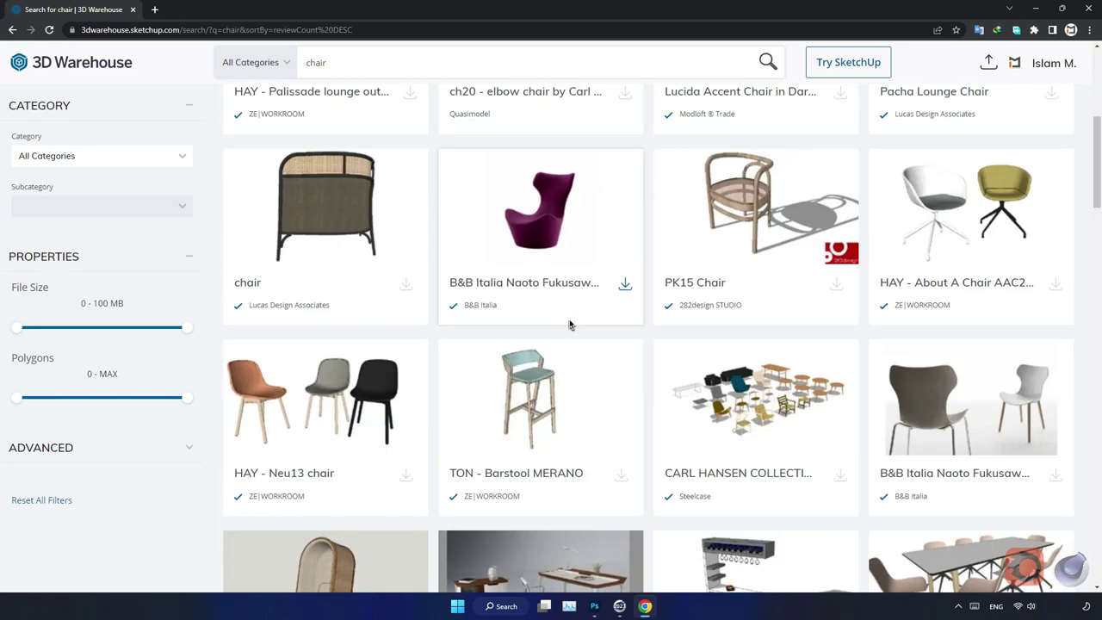
{"action": "scroll", "coordinate": [569, 324], "scroll_direction": "down", "scroll_amount": 1}
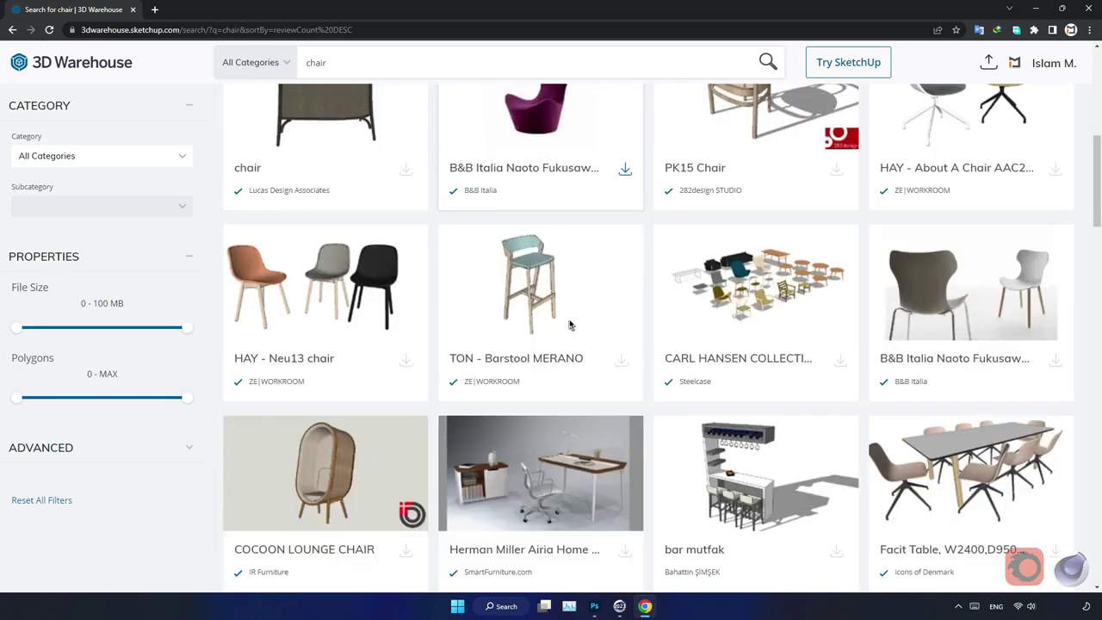
{"action": "left_click", "coordinate": [541, 284]}
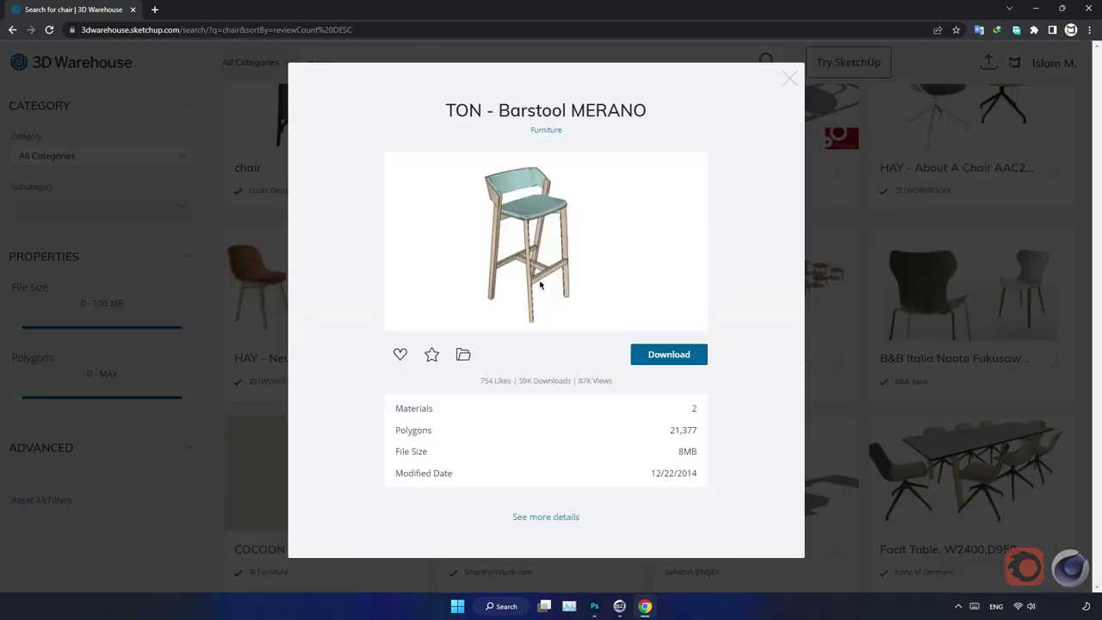
Download the barstool as a SketchUp 2022 model, saved as Untitled.skp on the Desktop
{"action": "left_click", "coordinate": [664, 357]}
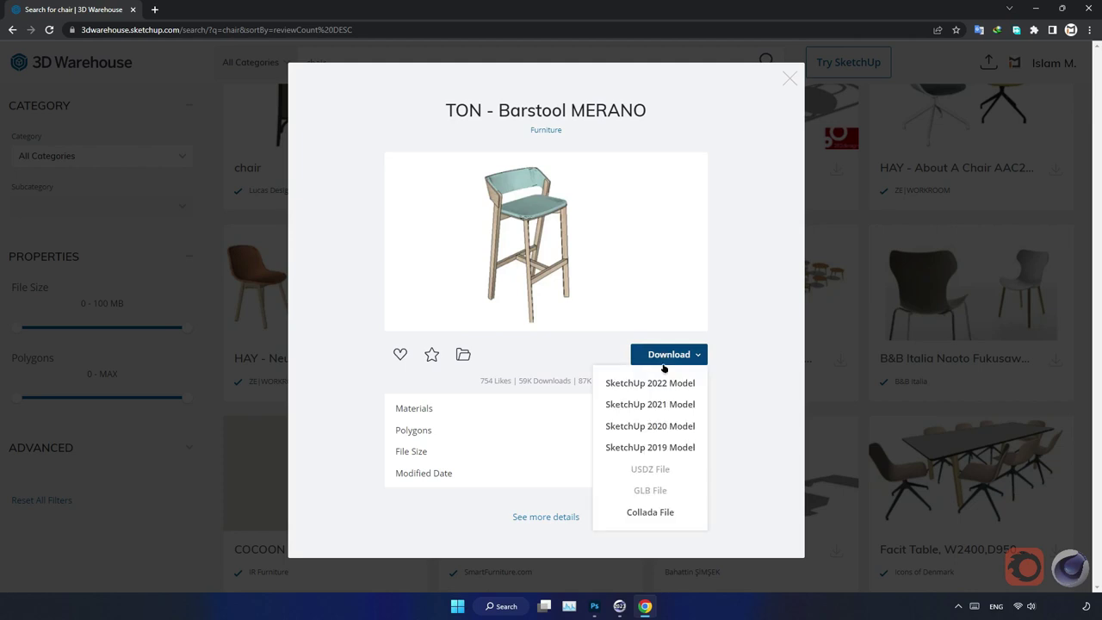
{"action": "left_click", "coordinate": [663, 383]}
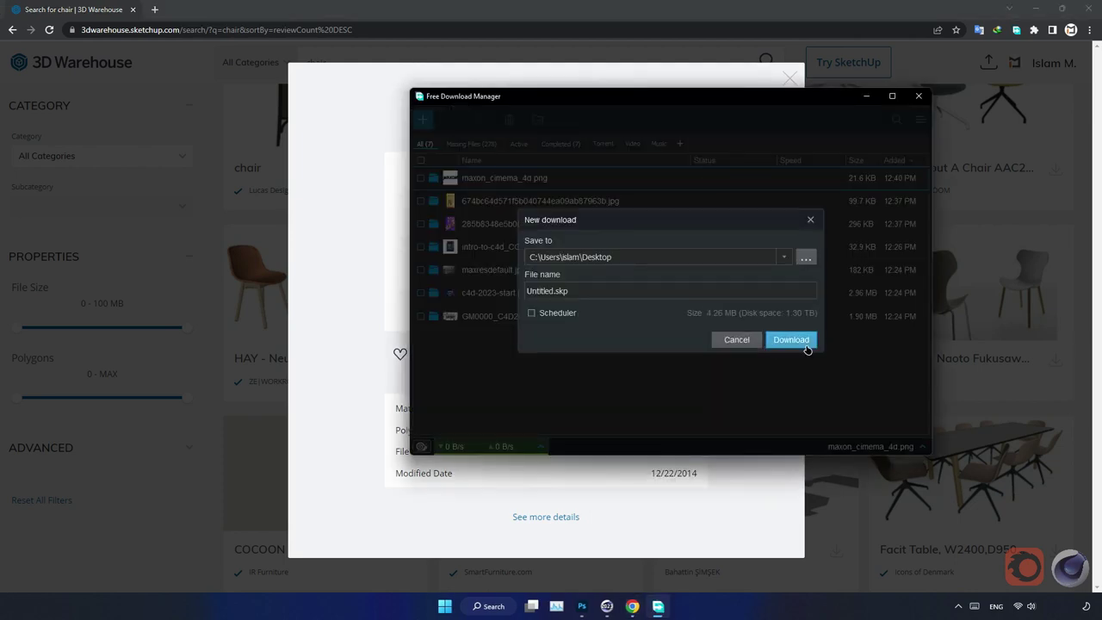
{"action": "left_click", "coordinate": [790, 340]}
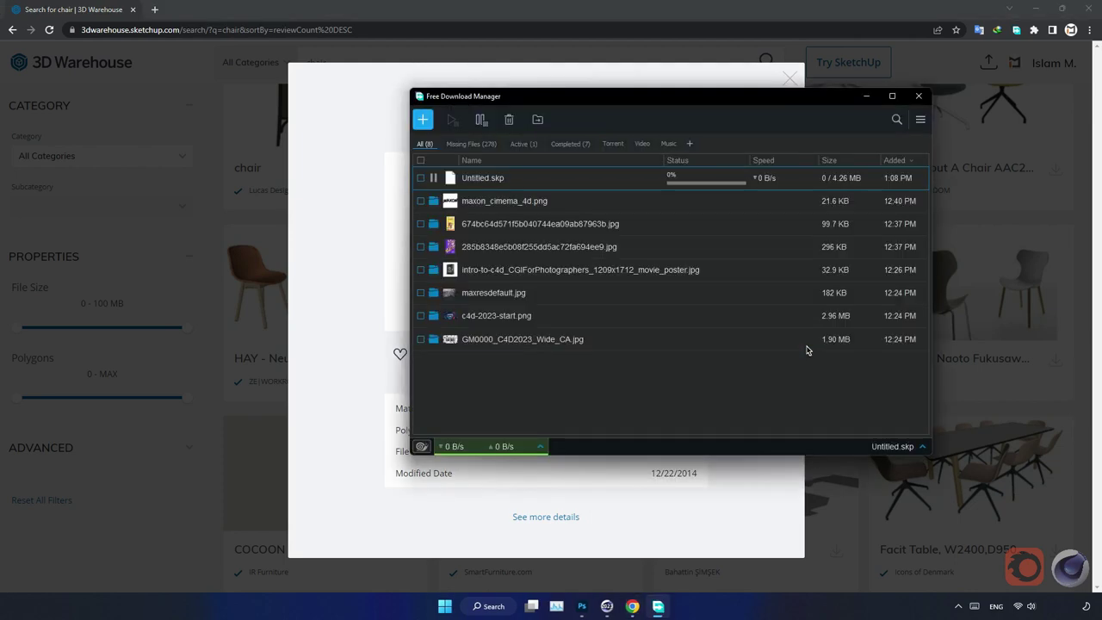
{"action": "left_click", "coordinate": [917, 96]}
{"action": "left_click", "coordinate": [789, 79]}
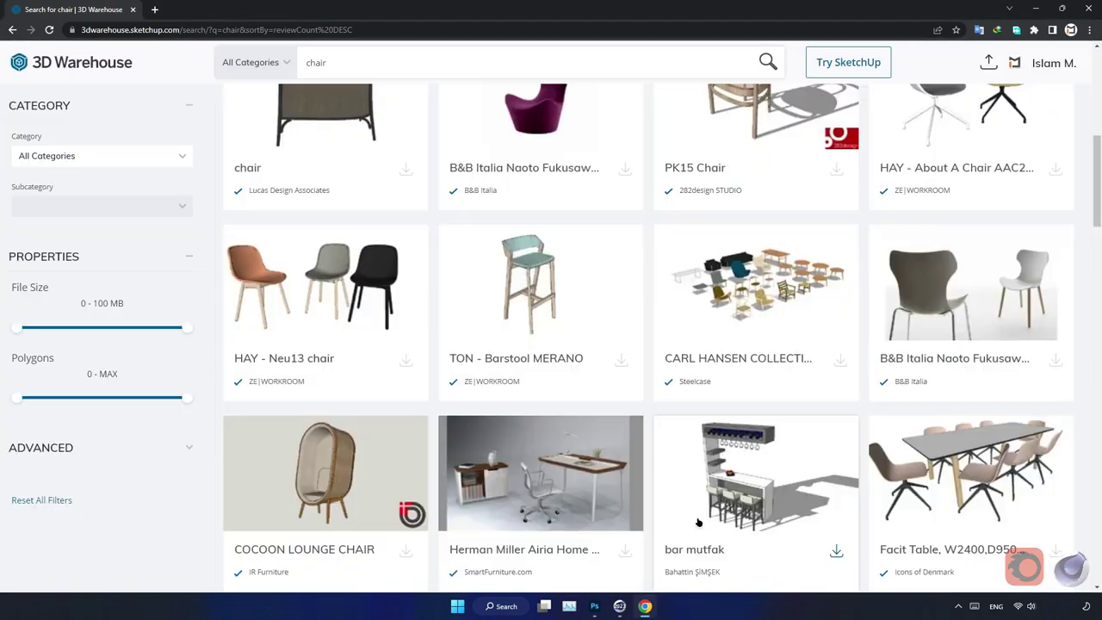
{"action": "left_click", "coordinate": [621, 606]}
Merge Untitled.skp into the scene, accepting the SketchUp importer settings
{"action": "left_click", "coordinate": [10, 36]}
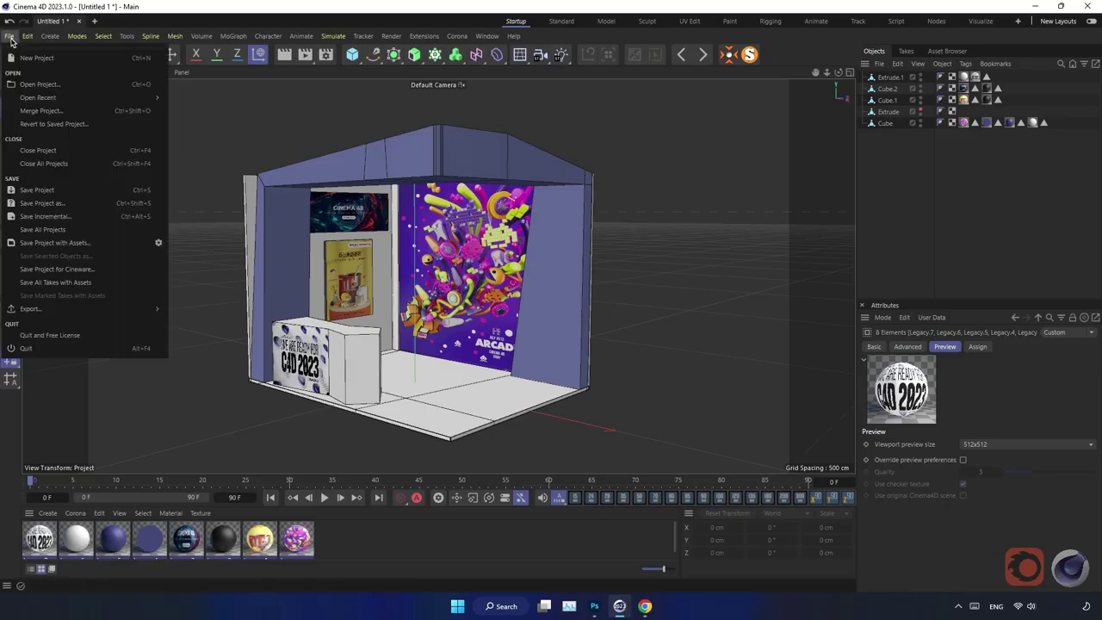
{"action": "left_click", "coordinate": [43, 112]}
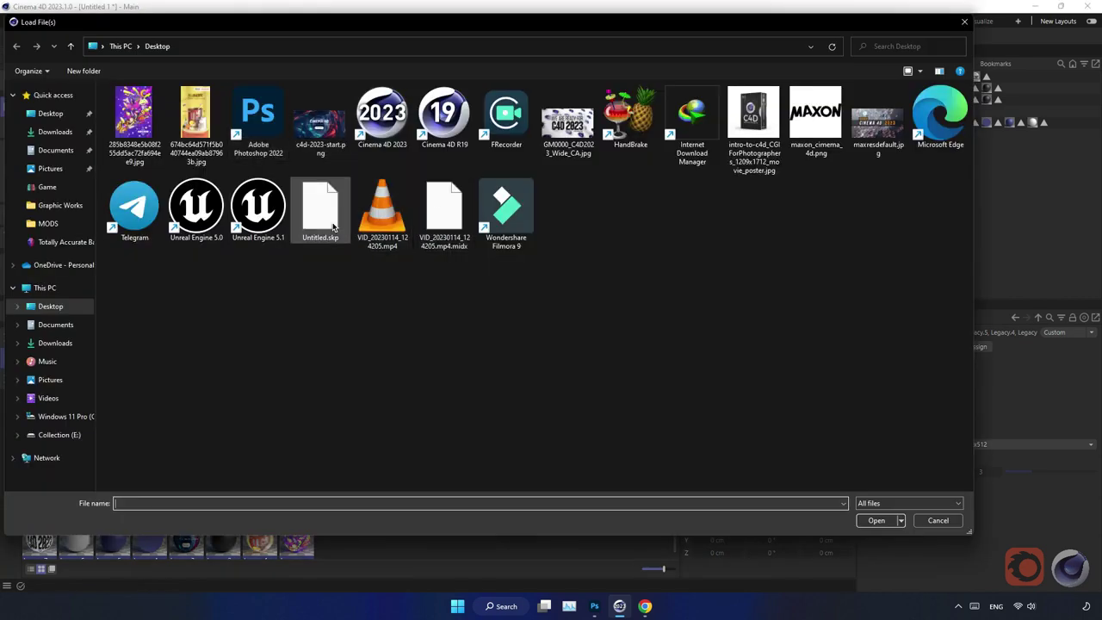
{"action": "double_click", "coordinate": [332, 226]}
{"action": "left_click", "coordinate": [315, 290]}
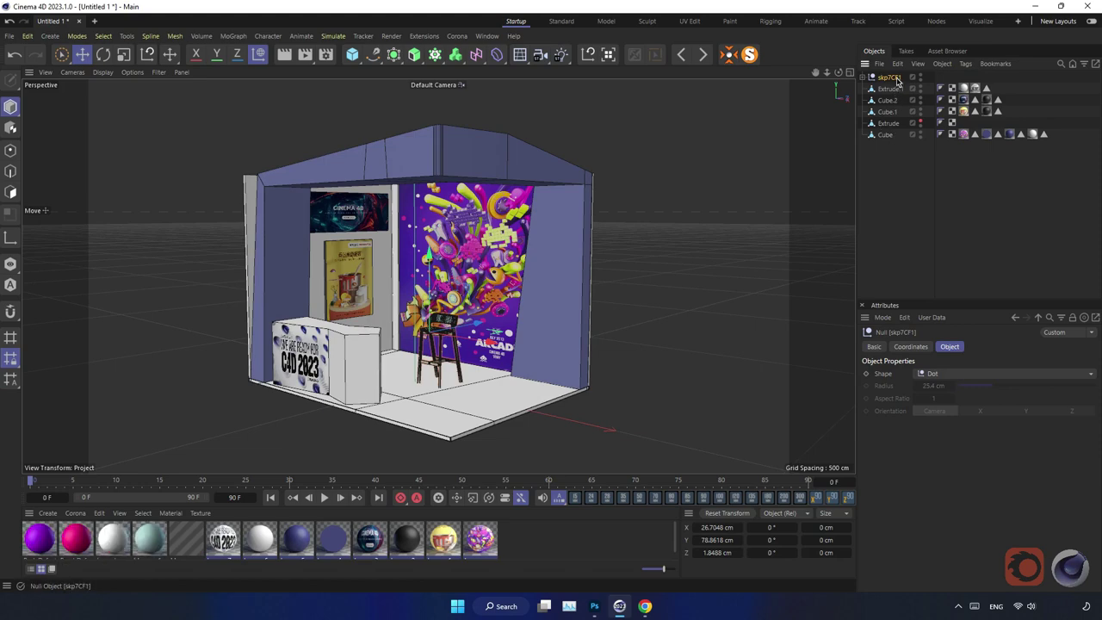
Move the imported barstool left to stand beside the counter, then deselect it
{"action": "mouse_move", "coordinate": [443, 340]}
{"action": "left_mouse_down"}
{"action": "mouse_move", "coordinate": [358, 347]}
{"action": "mouse_move", "coordinate": [388, 331]}
{"action": "mouse_move", "coordinate": [344, 331]}
{"action": "mouse_move", "coordinate": [222, 343]}
{"action": "mouse_move", "coordinate": [266, 232]}
{"action": "mouse_move", "coordinate": [360, 338]}
{"action": "mouse_move", "coordinate": [353, 318]}
{"action": "left_mouse_up"}
{"action": "scroll", "coordinate": [388, 330], "scroll_direction": "up", "scroll_amount": 5}
{"action": "scroll", "coordinate": [389, 328], "scroll_direction": "up", "scroll_amount": 3}
{"action": "scroll", "coordinate": [349, 307], "scroll_direction": "up", "scroll_amount": 3}
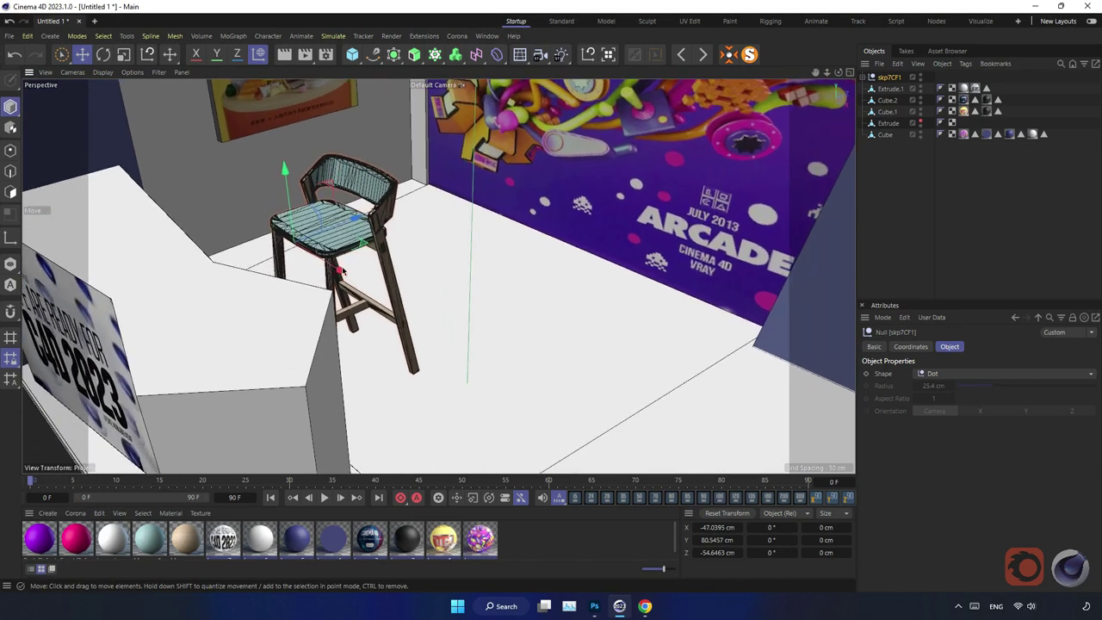
{"action": "scroll", "coordinate": [349, 307], "scroll_direction": "up", "scroll_amount": 2}
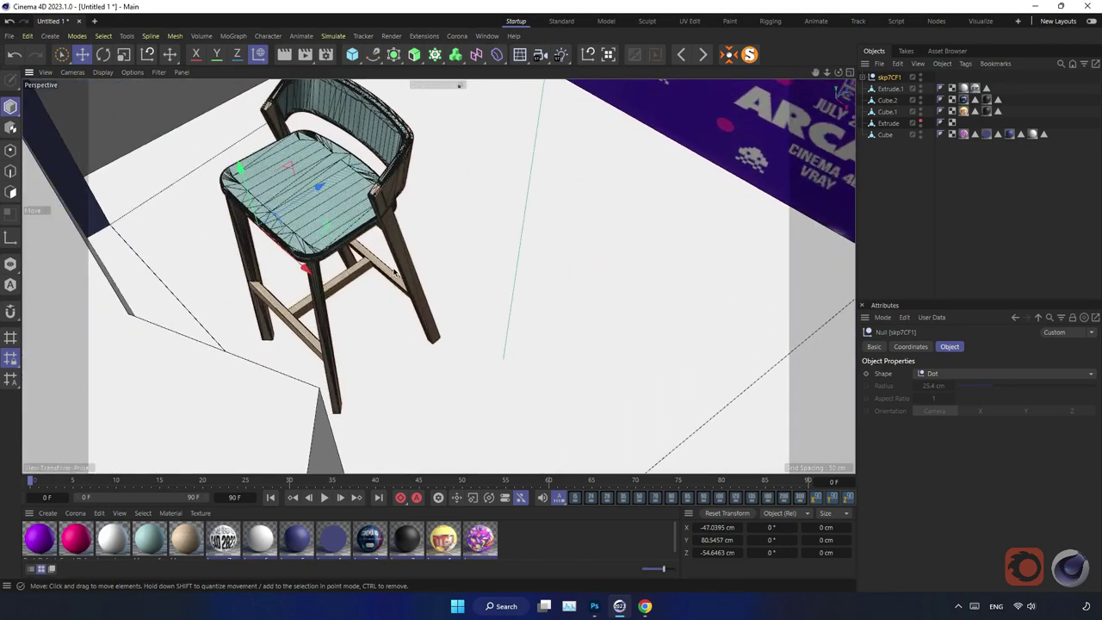
{"action": "left_click", "coordinate": [537, 534]}
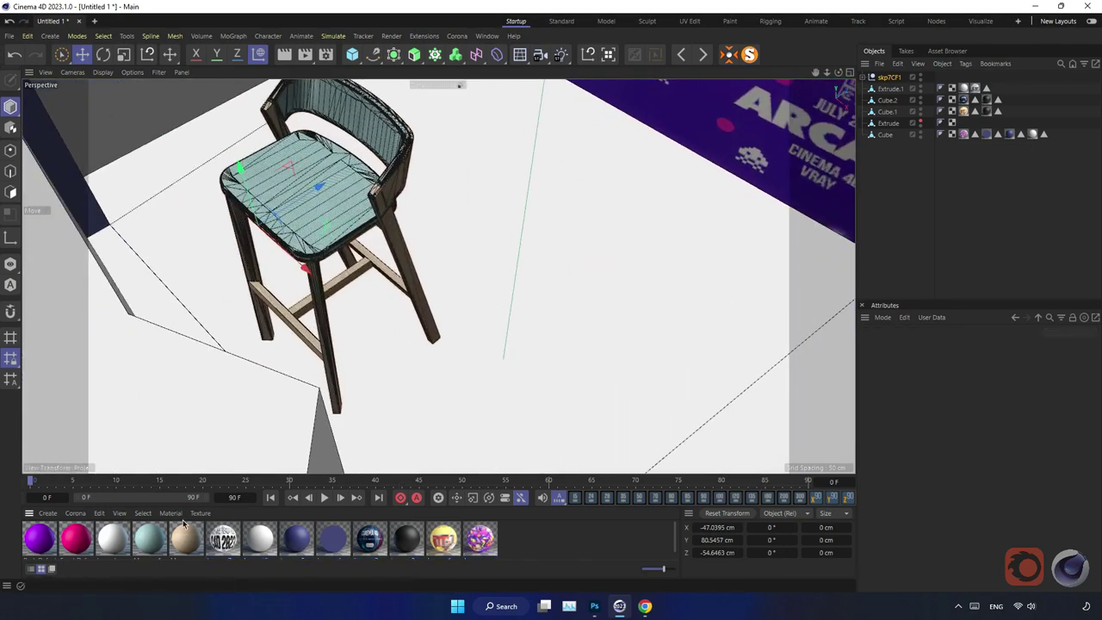
Run Corona's scene converter on all 13 materials, then select every material together
{"action": "left_click", "coordinate": [457, 36]}
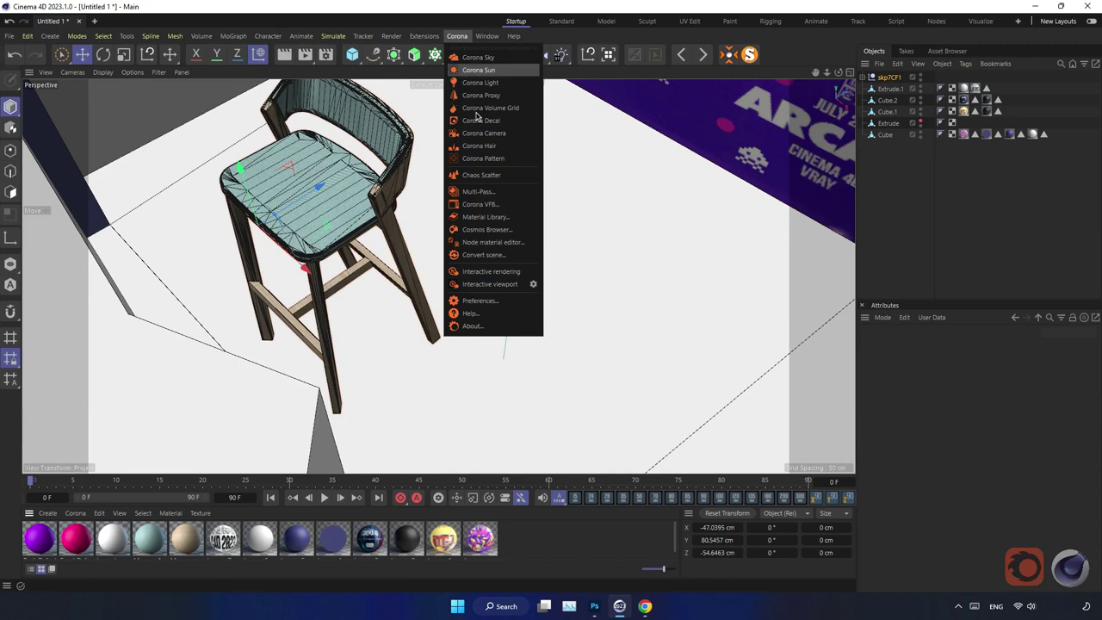
{"action": "left_click", "coordinate": [508, 256]}
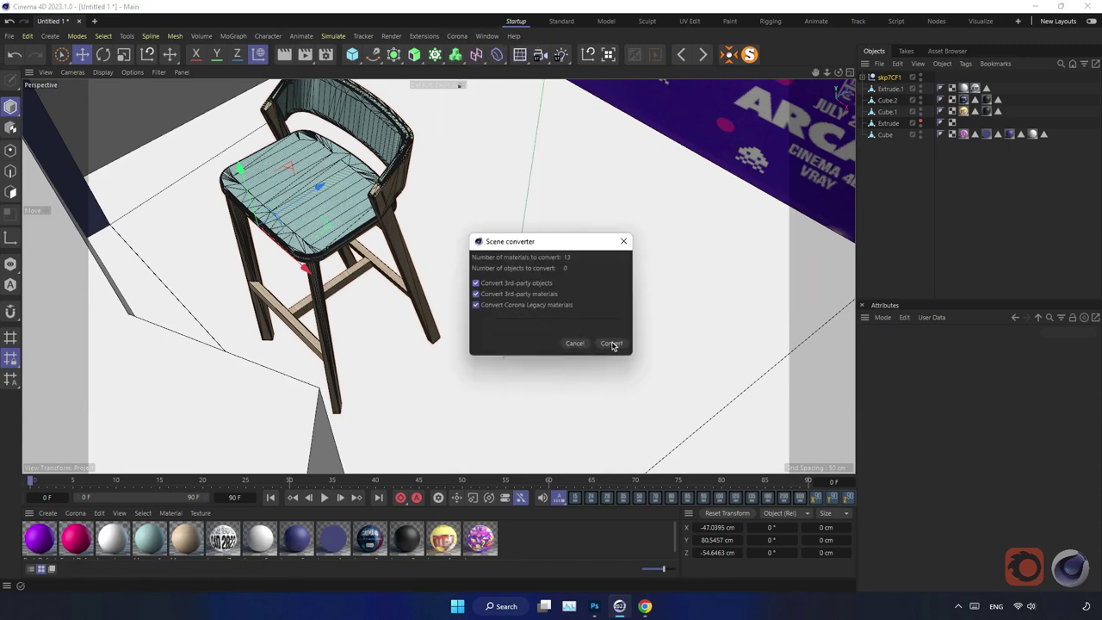
{"action": "left_click", "coordinate": [611, 343]}
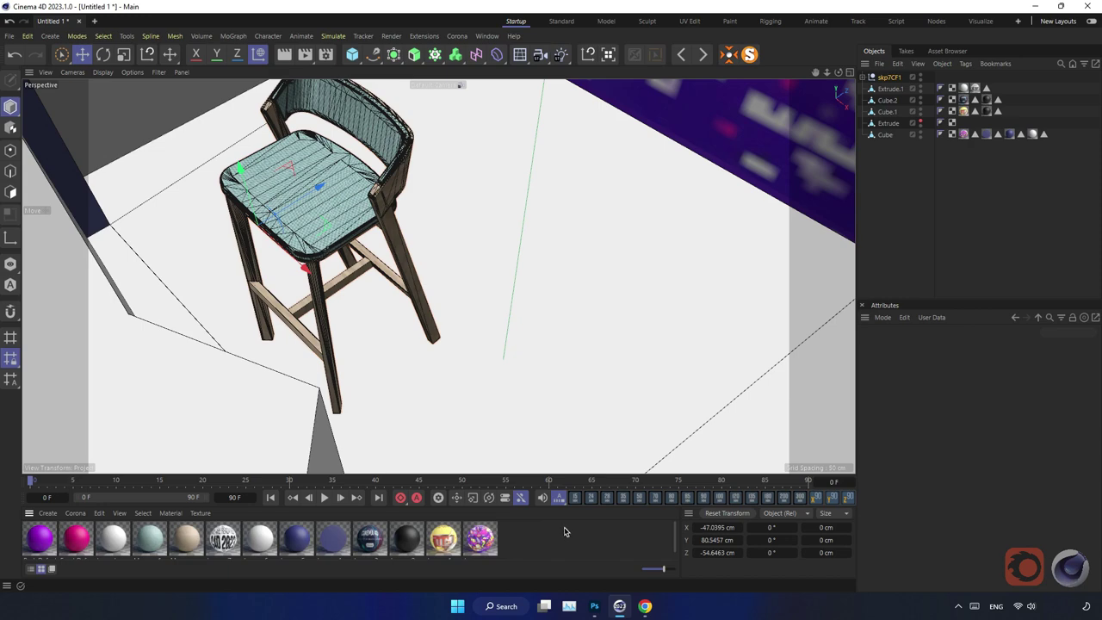
{"action": "left_click_drag", "start_coordinate": [564, 531], "coordinate": [86, 555]}
Set the selected materials' viewport preview size to 512x512 and orbit to show the booth with the stool
{"action": "left_click", "coordinate": [1005, 444]}
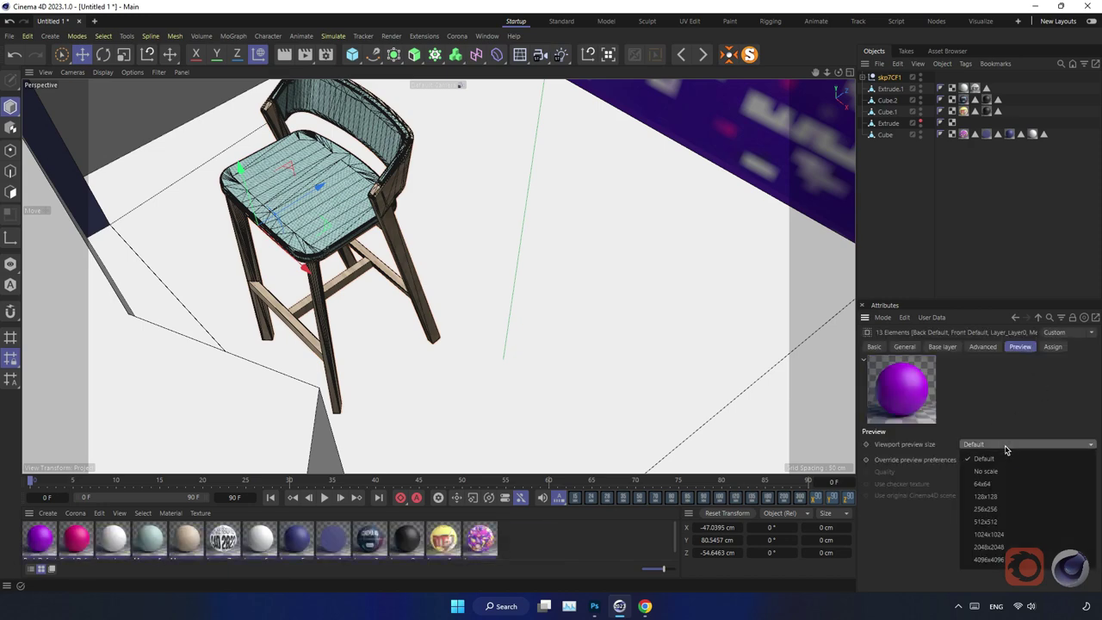
{"action": "left_click", "coordinate": [1004, 521]}
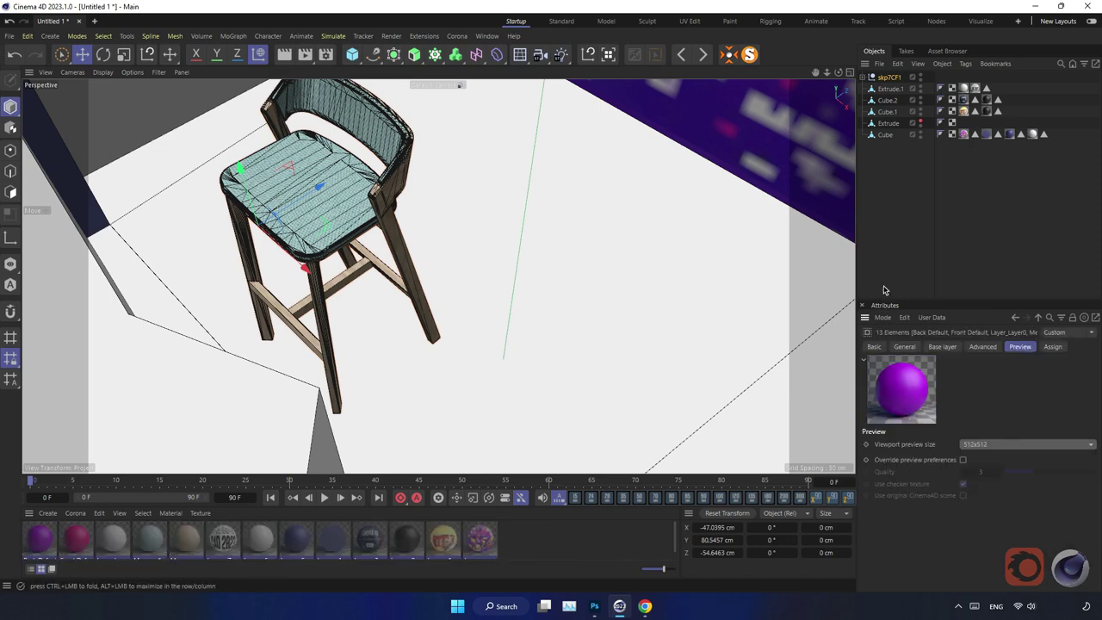
{"action": "left_click_drag", "start_coordinate": [740, 284], "coordinate": [610, 315], "text": "alt"}
{"action": "scroll", "coordinate": [555, 349], "scroll_direction": "up", "scroll_amount": 3}
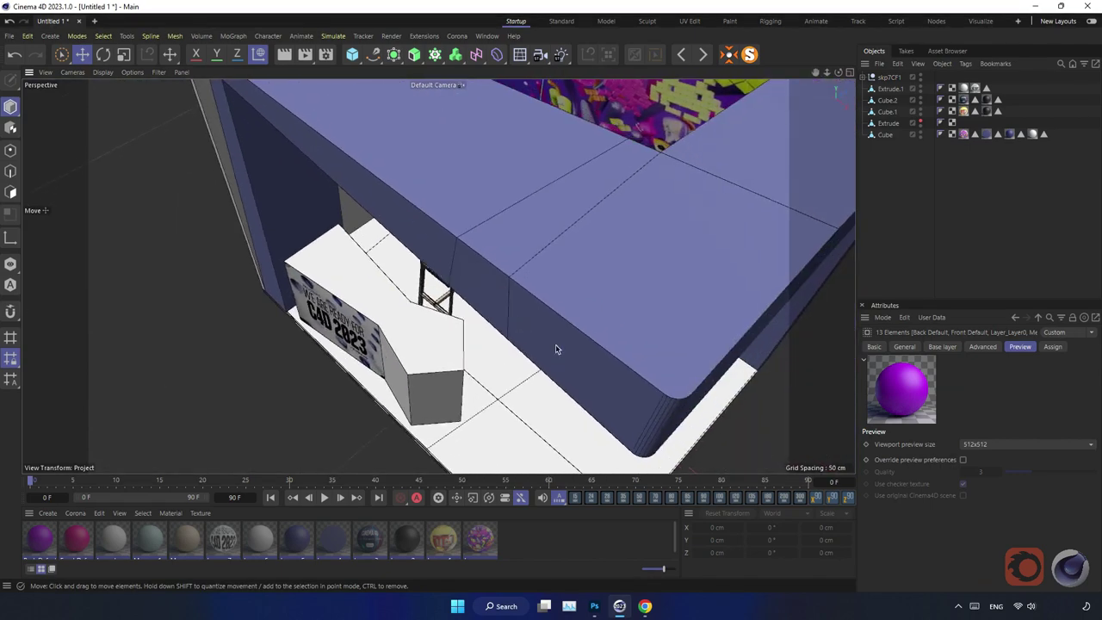
{"action": "scroll", "coordinate": [556, 348], "scroll_direction": "down", "scroll_amount": 5}
{"action": "mouse_move", "coordinate": [504, 288]}
{"action": "left_mouse_down", "text": "alt"}
{"action": "mouse_move", "coordinate": [418, 259]}
{"action": "mouse_move", "coordinate": [404, 269]}
{"action": "mouse_move", "coordinate": [463, 340]}
{"action": "left_mouse_up", "text": "alt"}
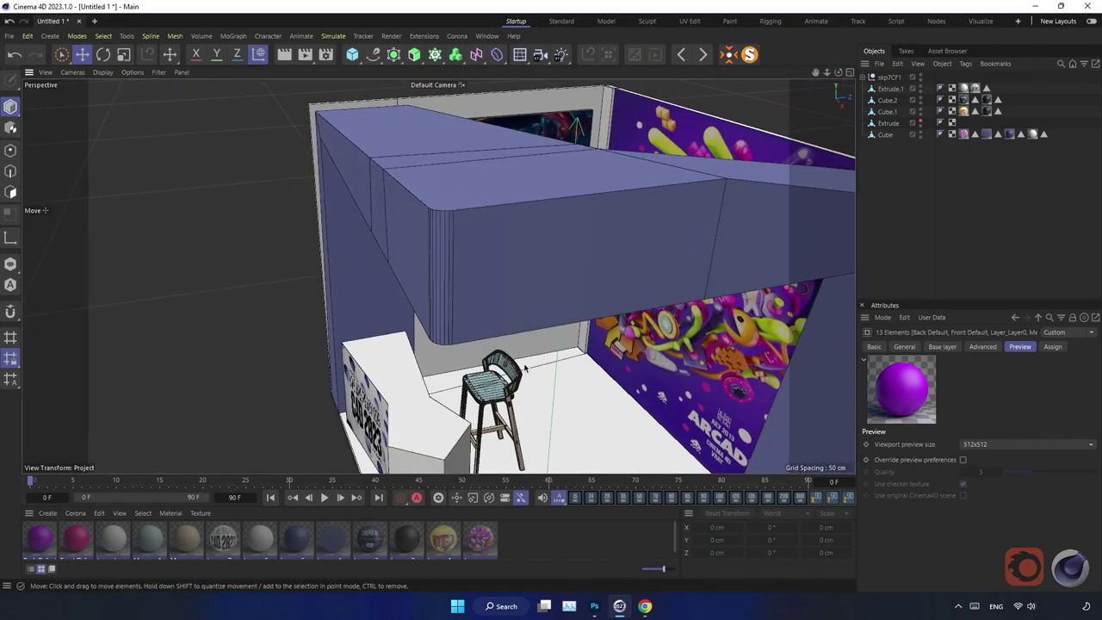
Orbit lower to face into the booth, then bring up the 3D Warehouse browser
{"action": "mouse_move", "coordinate": [525, 369]}
{"action": "left_mouse_down", "text": "alt"}
{"action": "mouse_move", "coordinate": [405, 324]}
{"action": "mouse_move", "coordinate": [569, 266]}
{"action": "mouse_move", "coordinate": [454, 279]}
{"action": "mouse_move", "coordinate": [399, 347]}
{"action": "left_mouse_up", "text": "alt"}
{"action": "scroll", "coordinate": [516, 271], "scroll_direction": "down", "scroll_amount": 3}
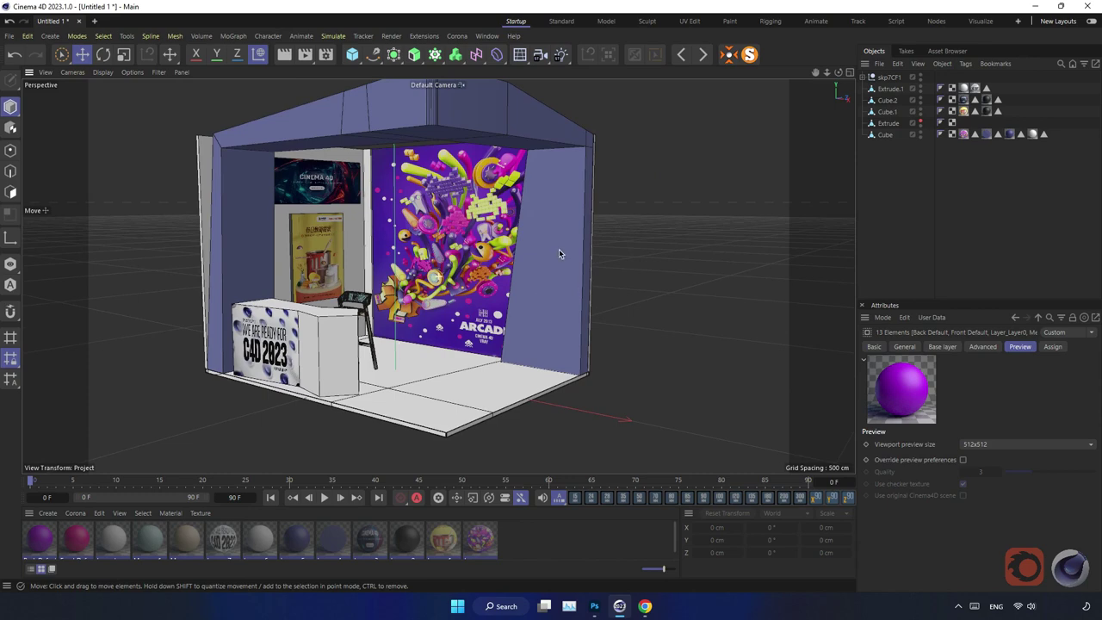
{"action": "left_click_drag", "start_coordinate": [559, 244], "coordinate": [533, 250], "text": "alt"}
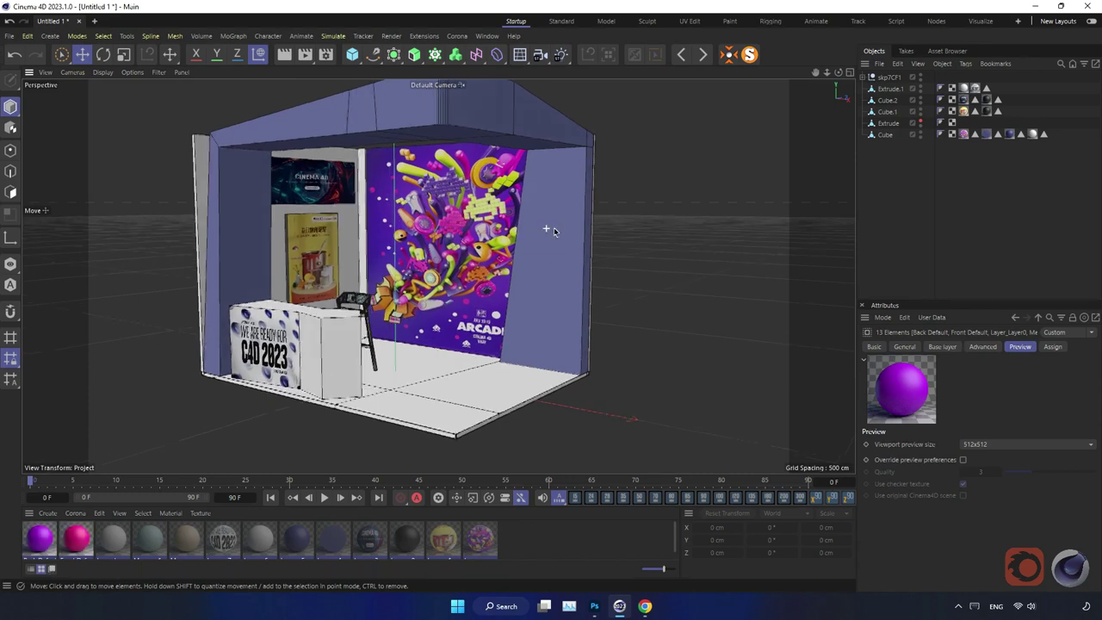
{"action": "left_click", "coordinate": [645, 606]}
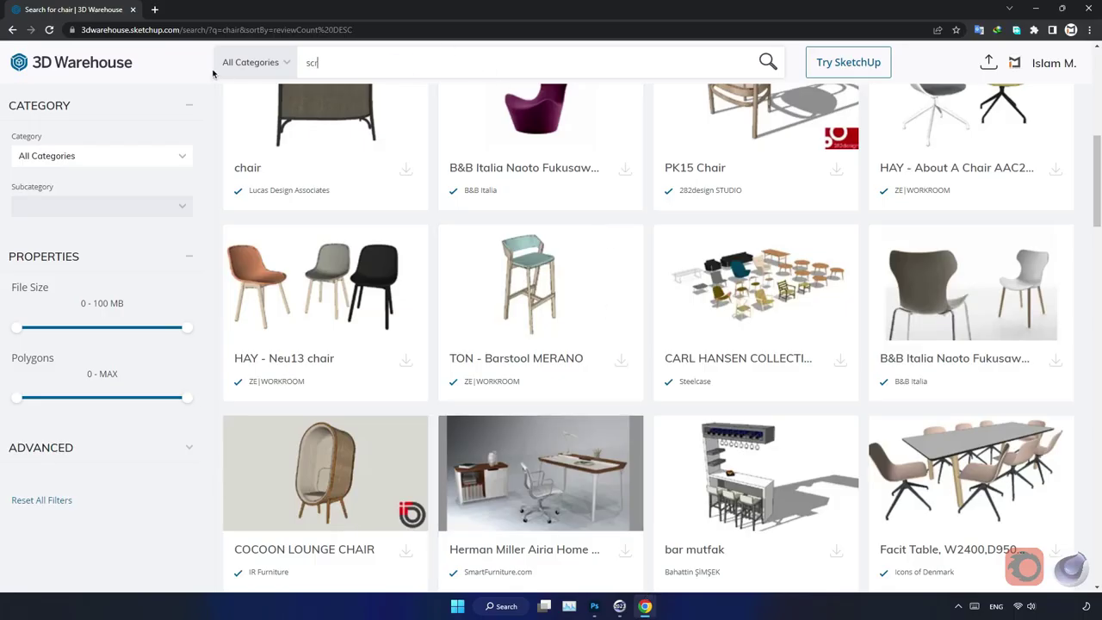
Search 3D Warehouse for 'screen' and sort the results by Relevance
{"action": "type", "text": "eeb"}
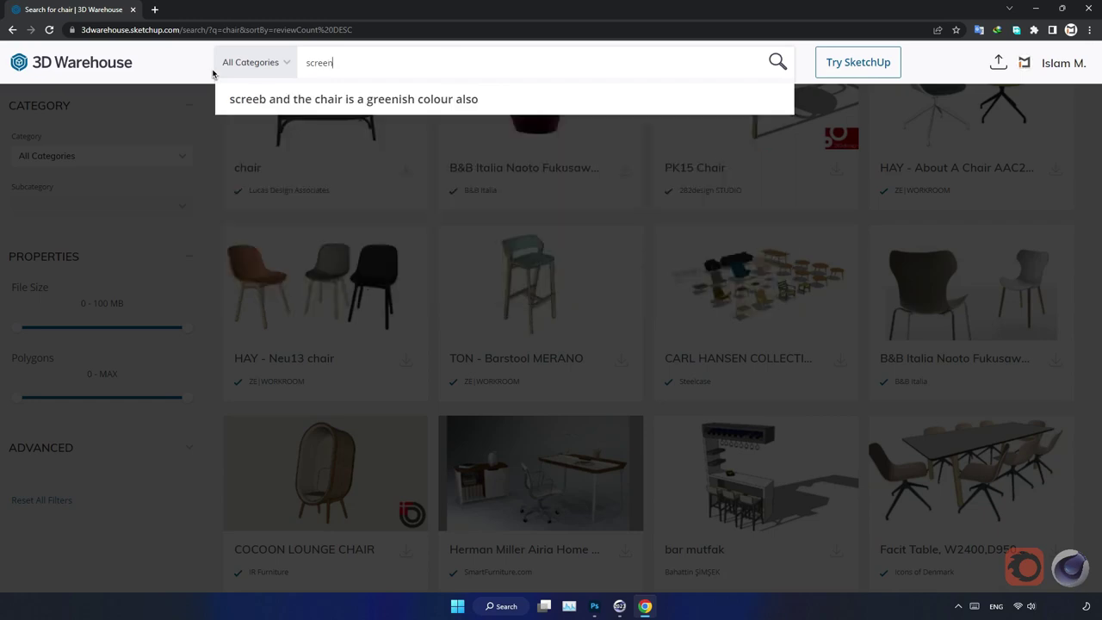
{"action": "key", "text": "Return"}
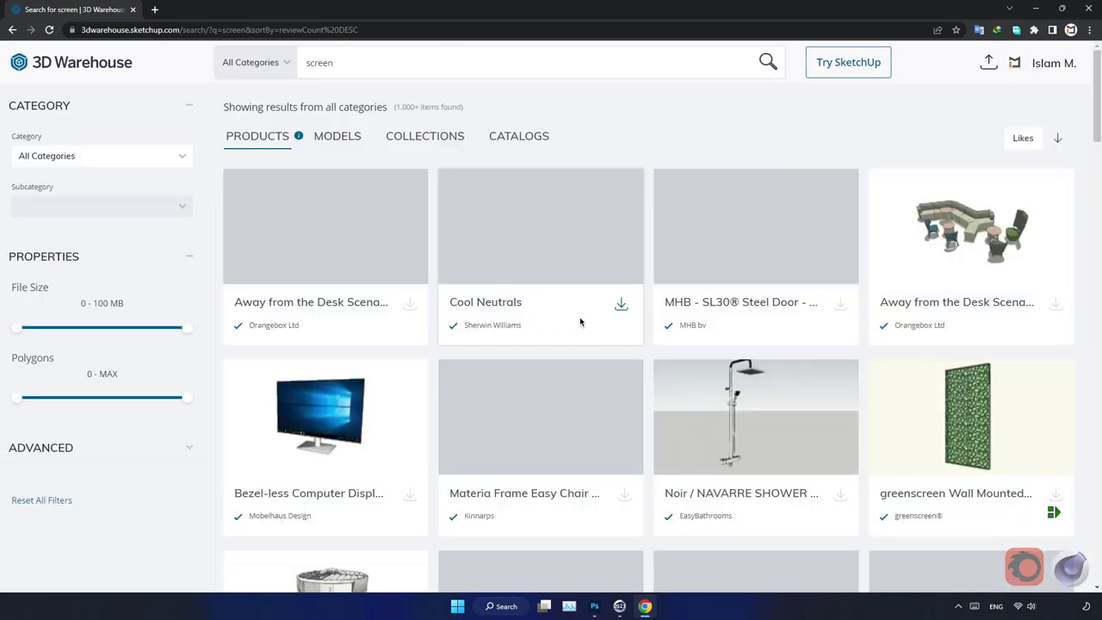
{"action": "scroll", "coordinate": [606, 335], "scroll_direction": "down", "scroll_amount": 1}
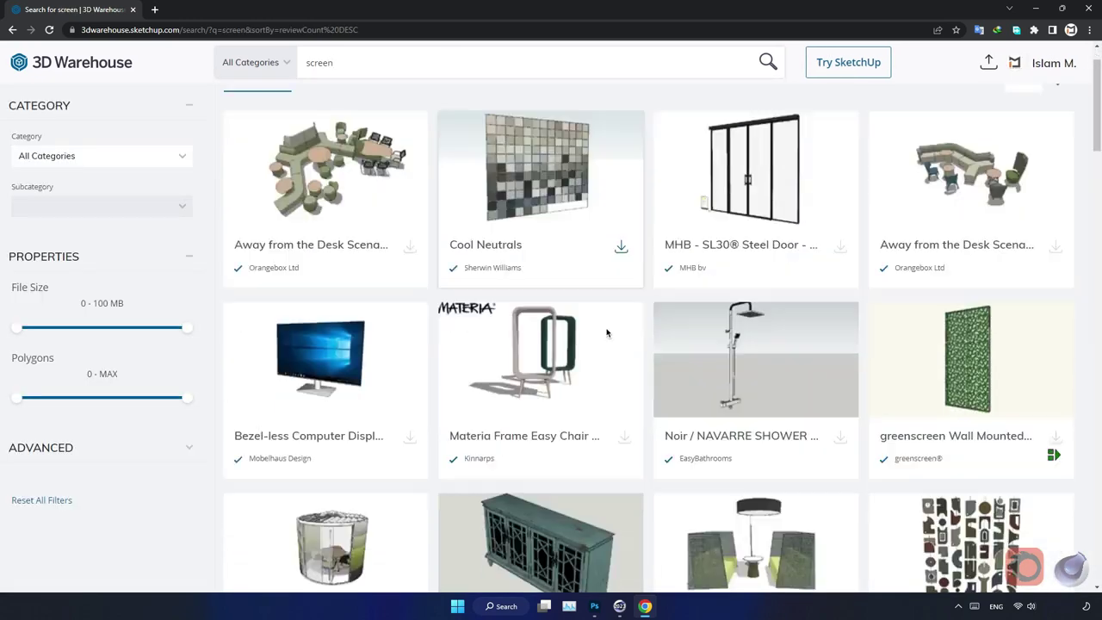
{"action": "scroll", "coordinate": [606, 335], "scroll_direction": "down", "scroll_amount": 2}
{"action": "scroll", "coordinate": [607, 335], "scroll_direction": "down", "scroll_amount": 3}
{"action": "scroll", "coordinate": [606, 333], "scroll_direction": "down", "scroll_amount": 2}
{"action": "scroll", "coordinate": [606, 332], "scroll_direction": "down", "scroll_amount": 2}
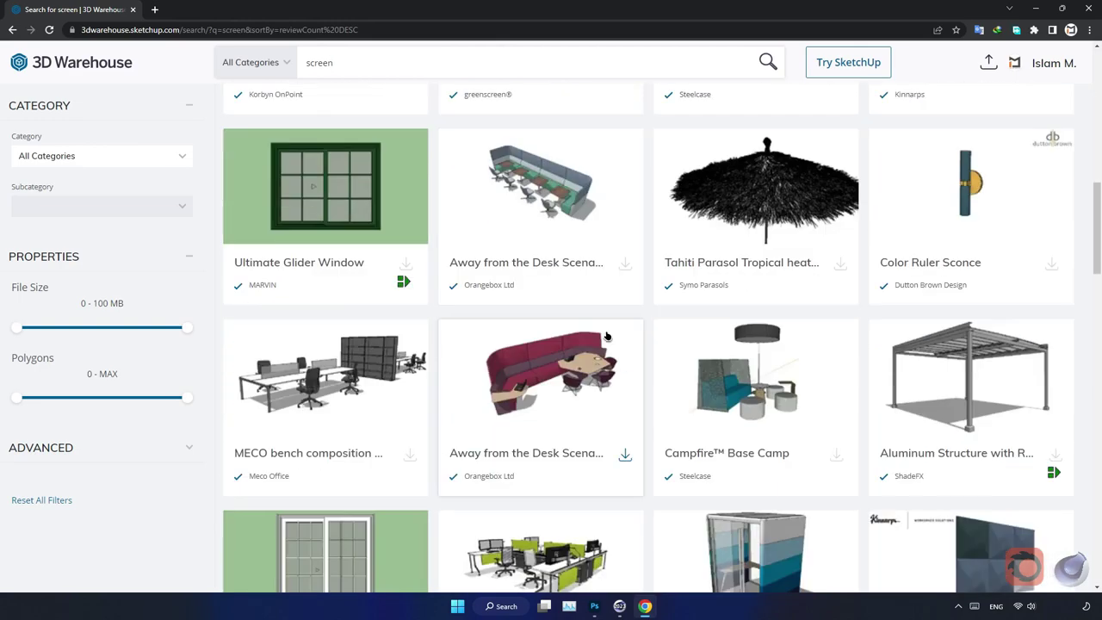
{"action": "scroll", "coordinate": [606, 334], "scroll_direction": "down", "scroll_amount": 3}
{"action": "scroll", "coordinate": [606, 336], "scroll_direction": "up", "scroll_amount": 1}
{"action": "scroll", "coordinate": [606, 336], "scroll_direction": "up", "scroll_amount": 6}
{"action": "scroll", "coordinate": [606, 335], "scroll_direction": "up", "scroll_amount": 4}
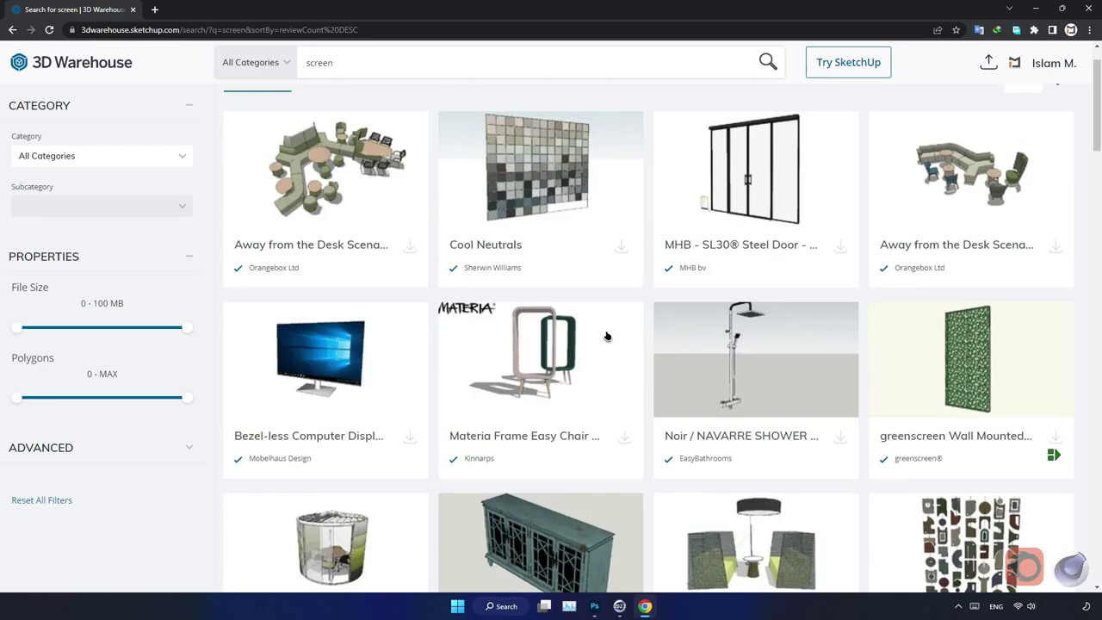
{"action": "scroll", "coordinate": [623, 319], "scroll_direction": "up", "scroll_amount": 1}
{"action": "left_click", "coordinate": [1024, 138]}
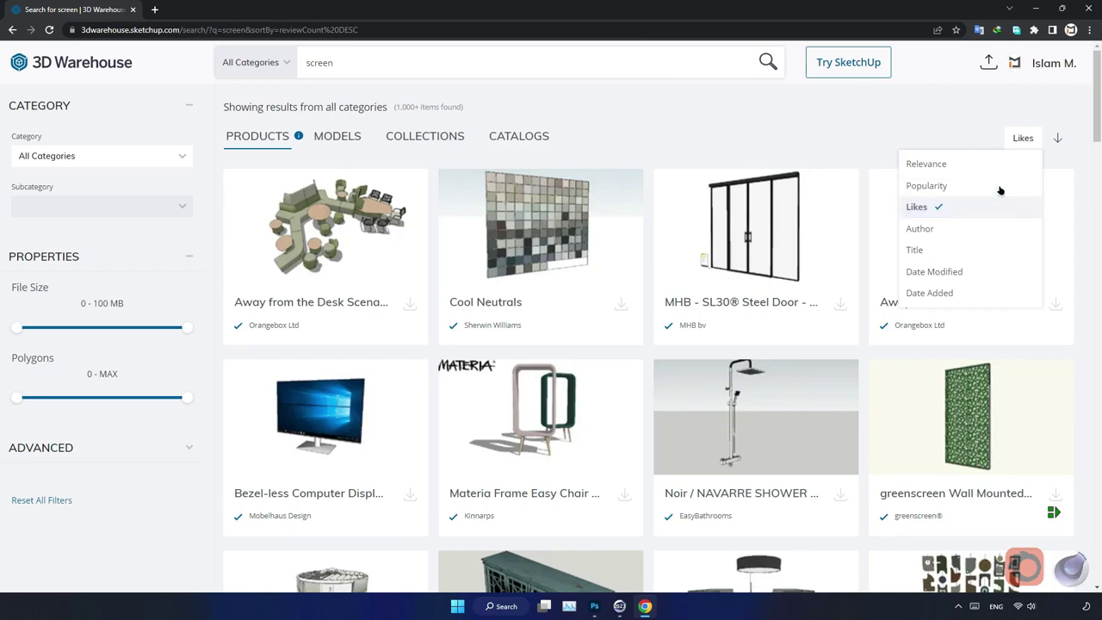
{"action": "left_click", "coordinate": [980, 166]}
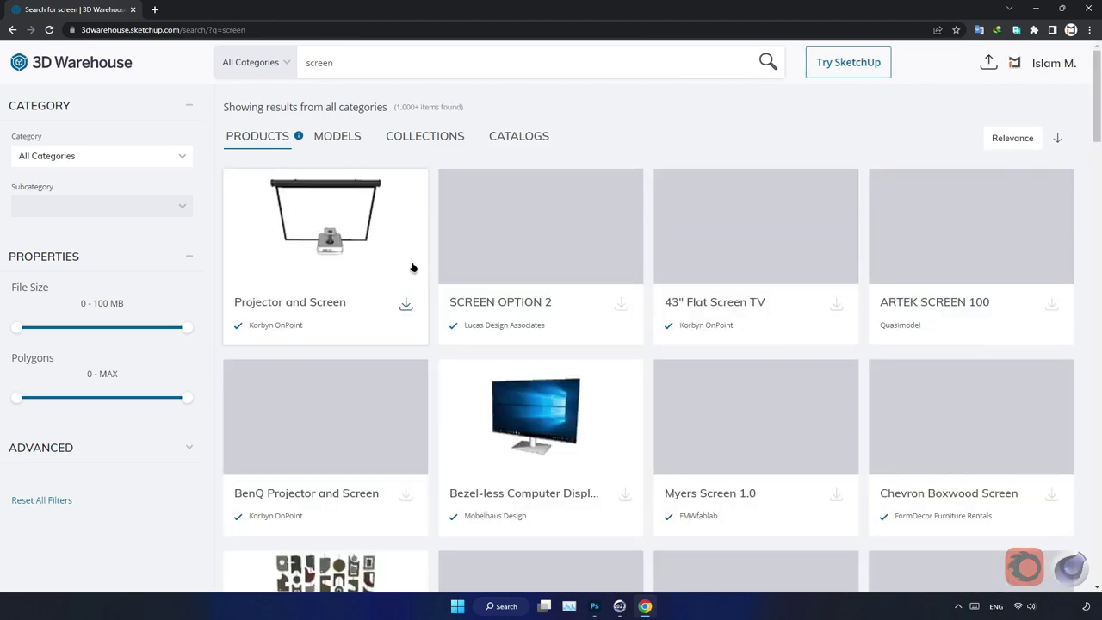
Download the 43" Flat Screen TV as a SketchUp 2022 model to the Desktop
{"action": "left_click", "coordinate": [786, 230]}
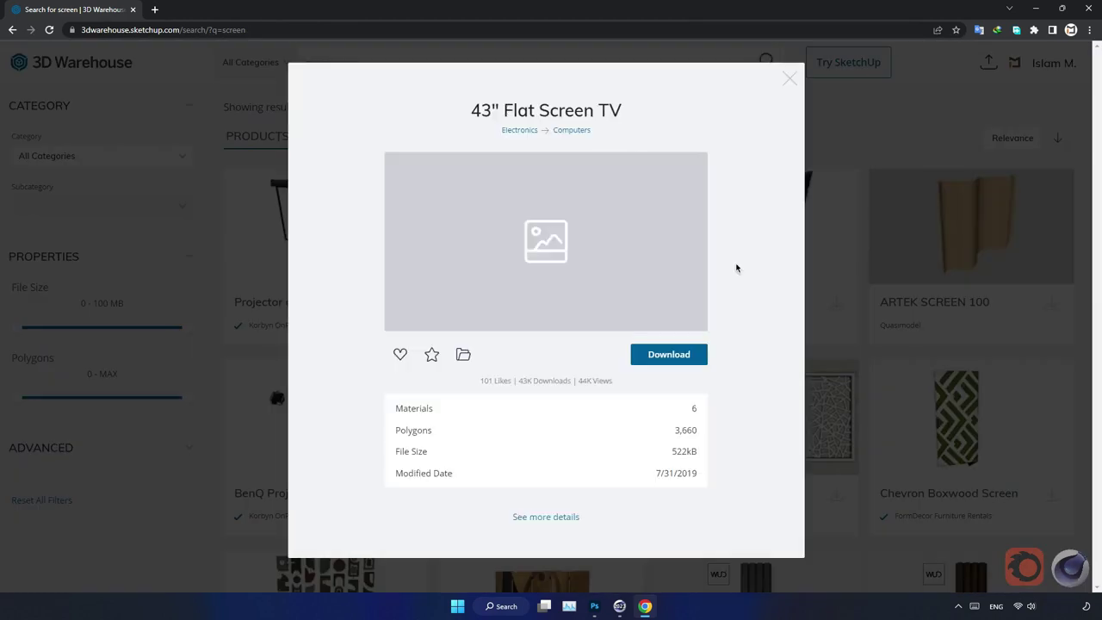
{"action": "left_click", "coordinate": [670, 355]}
{"action": "left_click", "coordinate": [658, 383]}
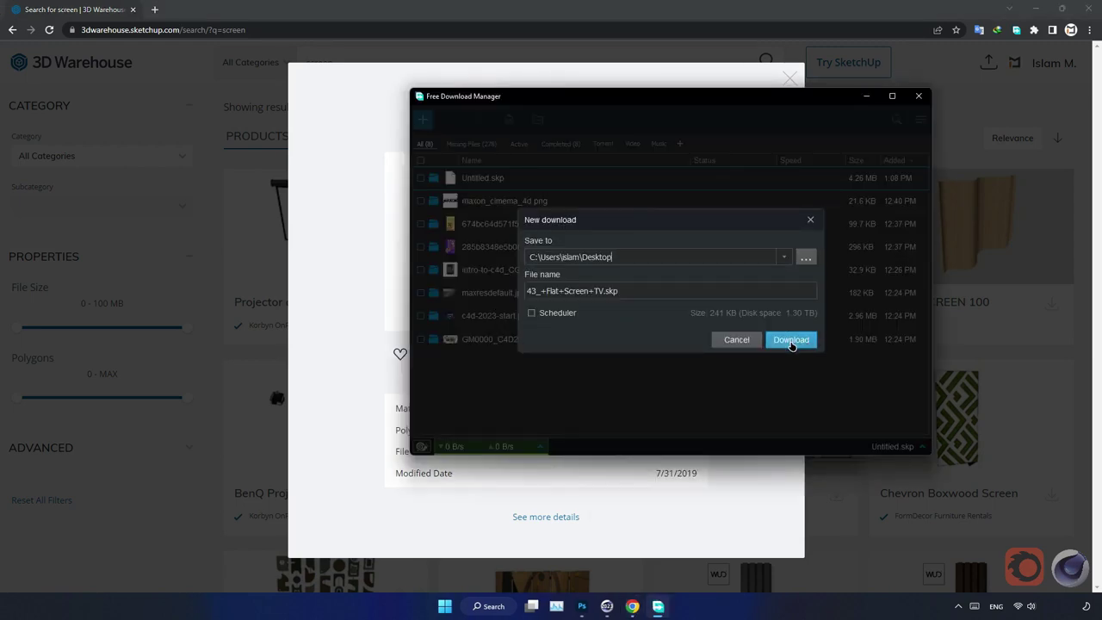
{"action": "left_click", "coordinate": [791, 340]}
{"action": "left_click", "coordinate": [918, 96]}
{"action": "left_click", "coordinate": [785, 78]}
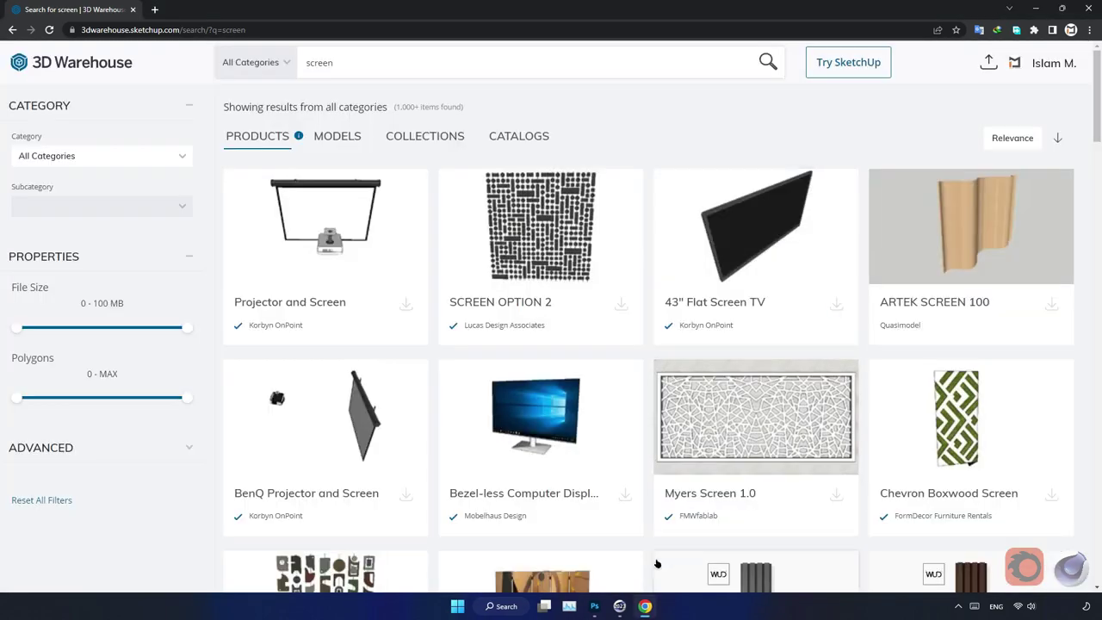
{"action": "left_click", "coordinate": [619, 606]}
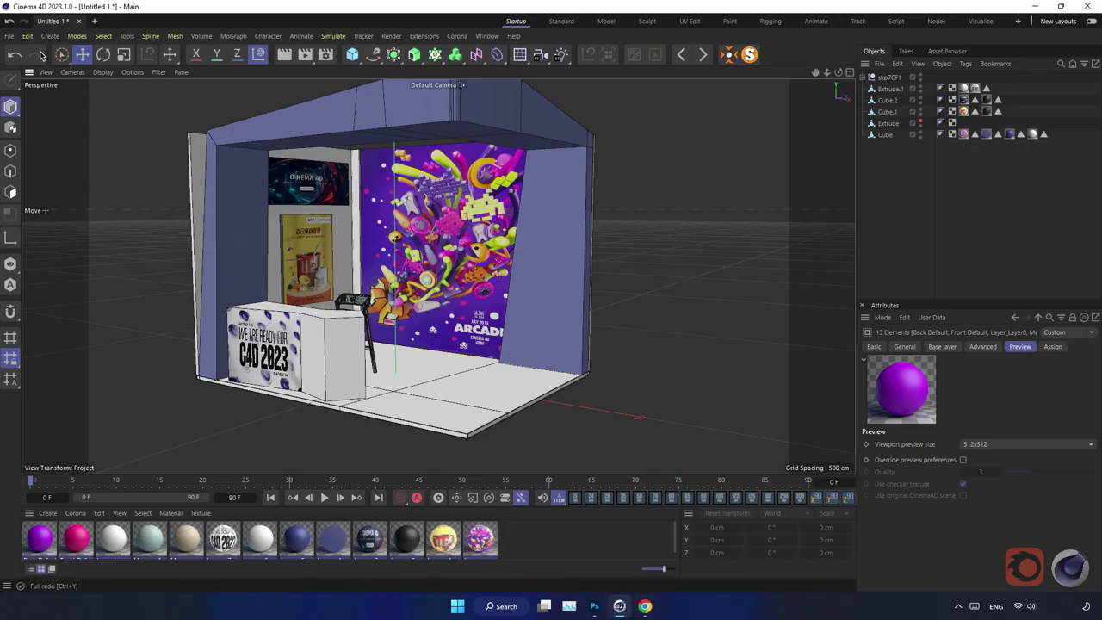
Merge the downloaded 43_+Flat+Screen+TV.skp file into the booth scene
{"action": "left_click", "coordinate": [8, 35]}
{"action": "mouse_move", "coordinate": [38, 98]}
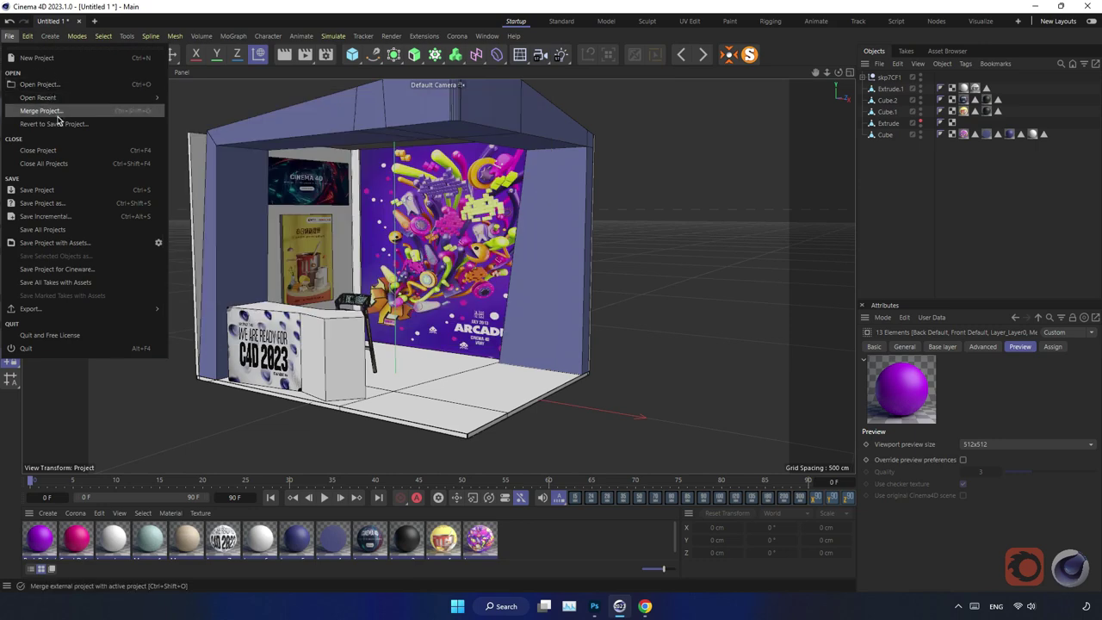
{"action": "left_click", "coordinate": [58, 111]}
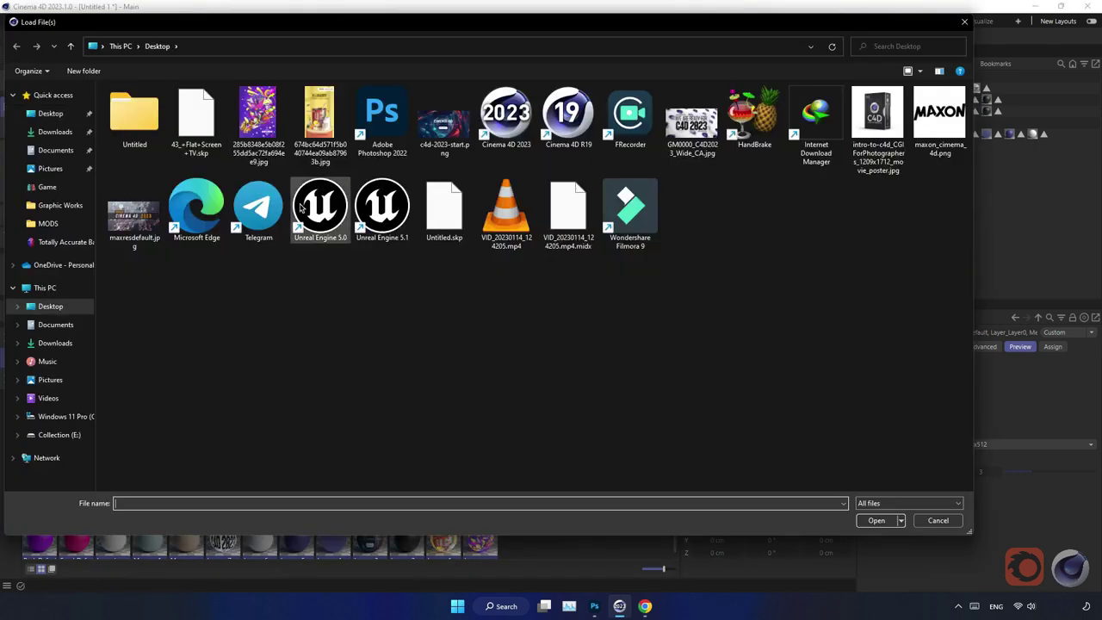
{"action": "left_click", "coordinate": [193, 131]}
{"action": "double_click", "coordinate": [193, 131]}
{"action": "left_click", "coordinate": [173, 197]}
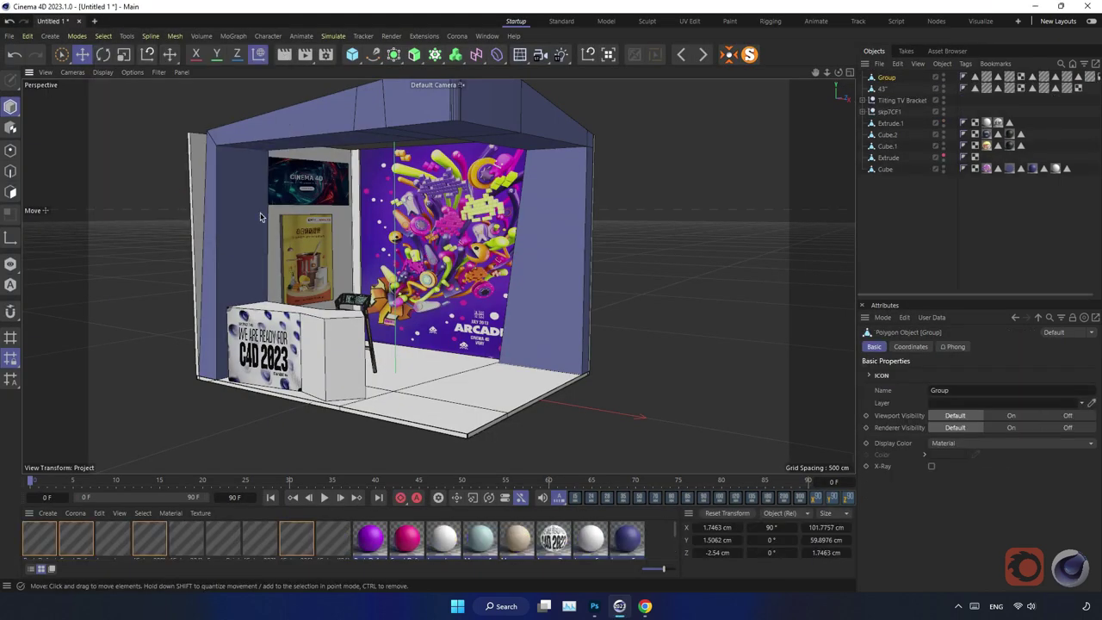
Delete the extra '43"' object and nest the TV's Group under Tilting TV Bracket
{"action": "left_click_drag", "start_coordinate": [393, 319], "coordinate": [397, 241]}
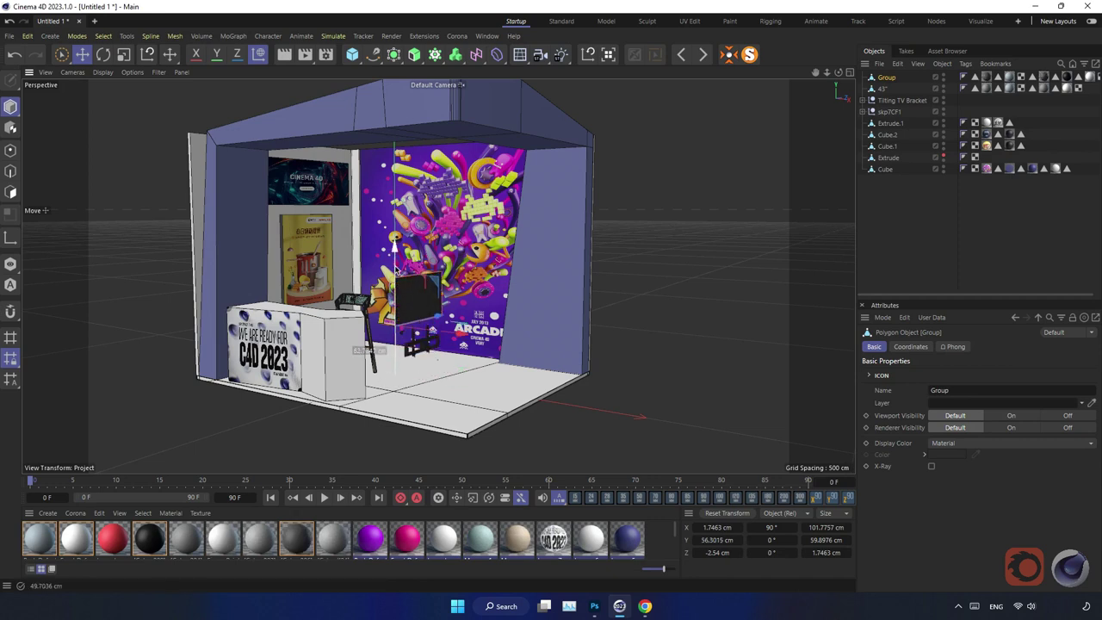
{"action": "key", "text": "ctrl+z"}
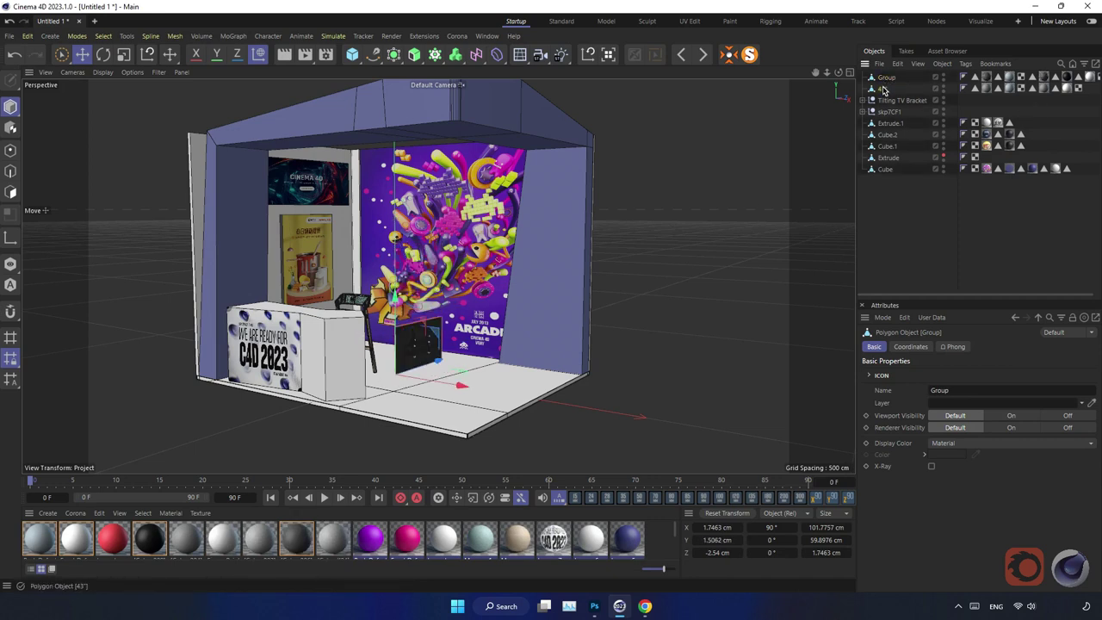
{"action": "key", "text": "Delete"}
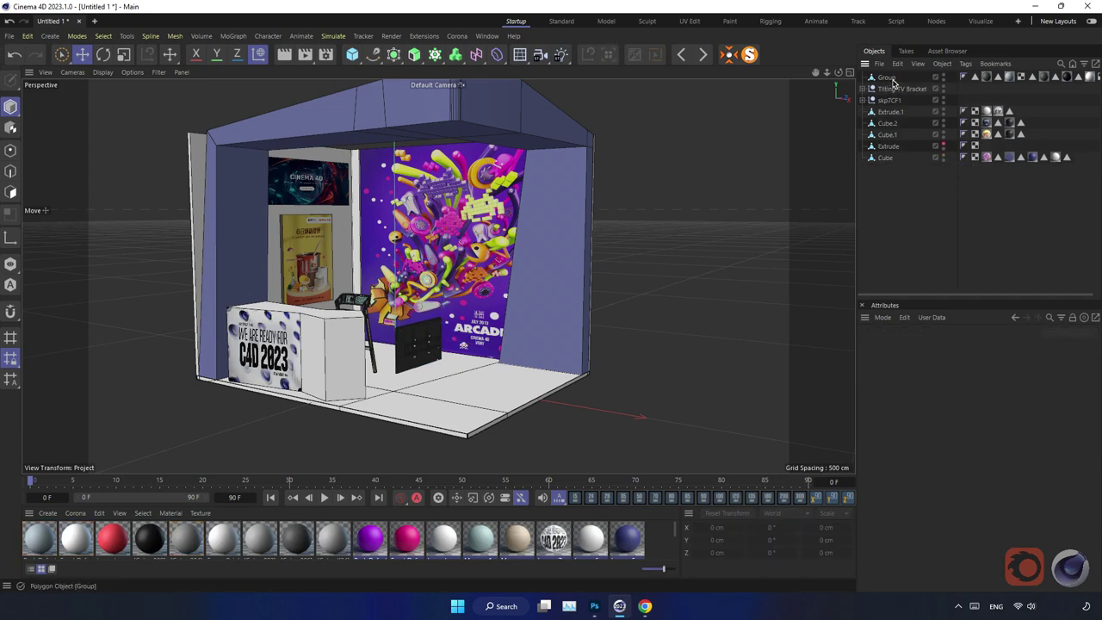
{"action": "left_click", "coordinate": [895, 89]}
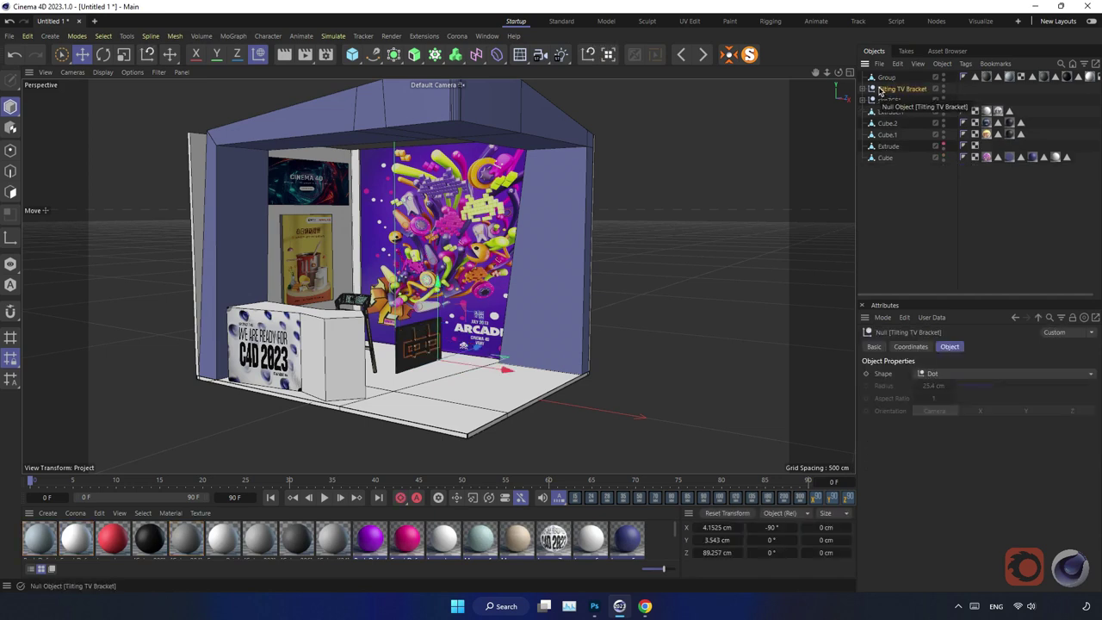
{"action": "left_click", "coordinate": [884, 78]}
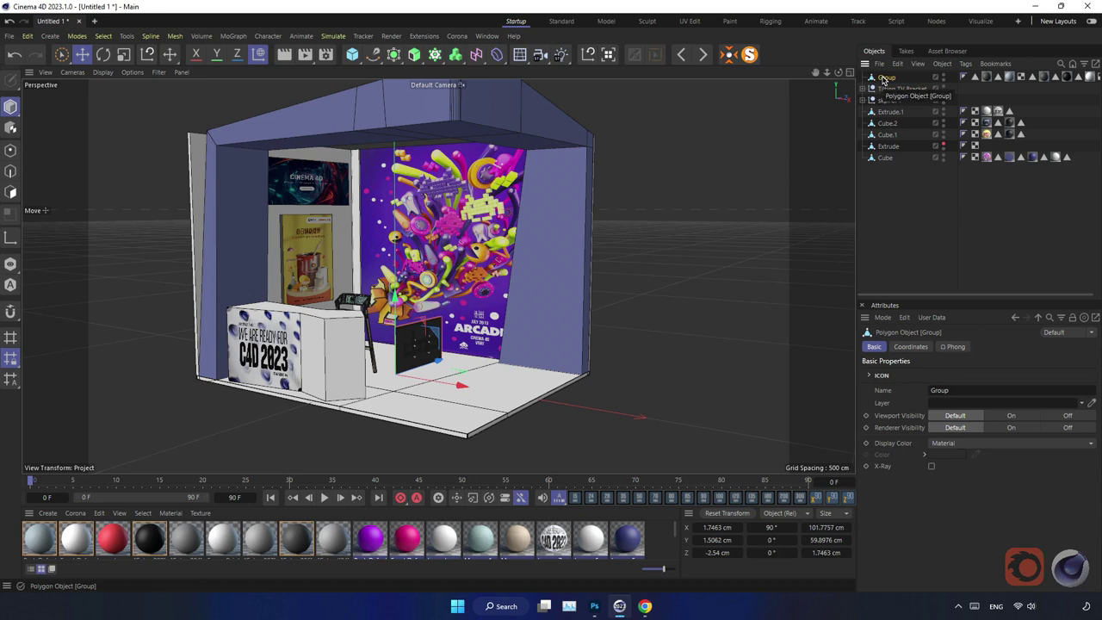
{"action": "left_click_drag", "start_coordinate": [884, 80], "coordinate": [896, 90]}
{"action": "left_click", "coordinate": [901, 77]}
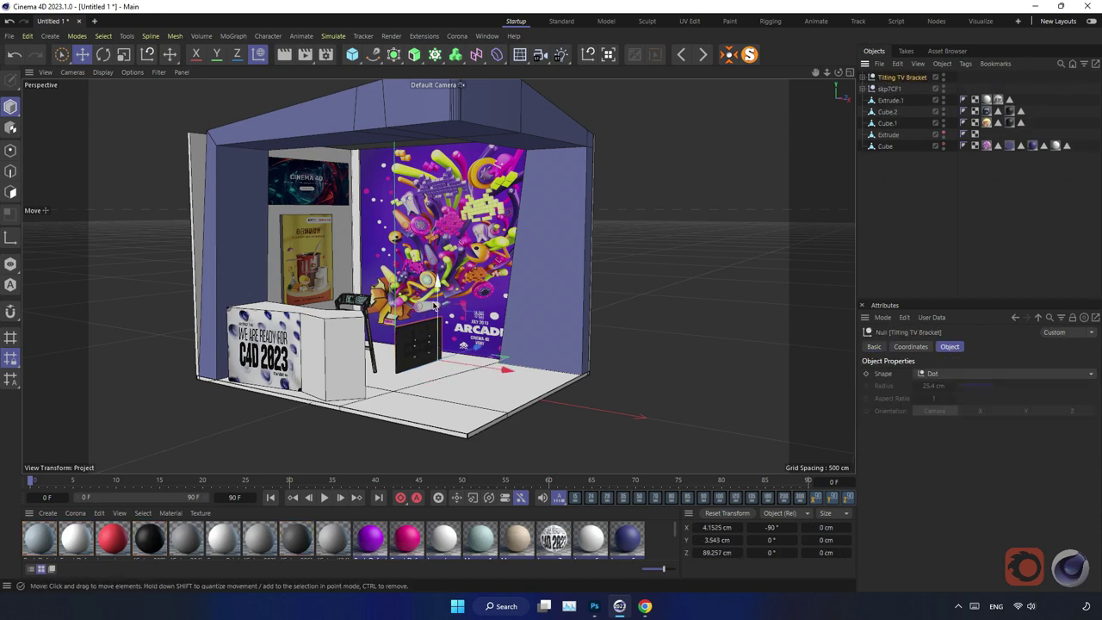
Raise the TV bracket up the wall toward the right side and turn it to face forward
{"action": "left_click_drag", "start_coordinate": [435, 305], "coordinate": [435, 207]}
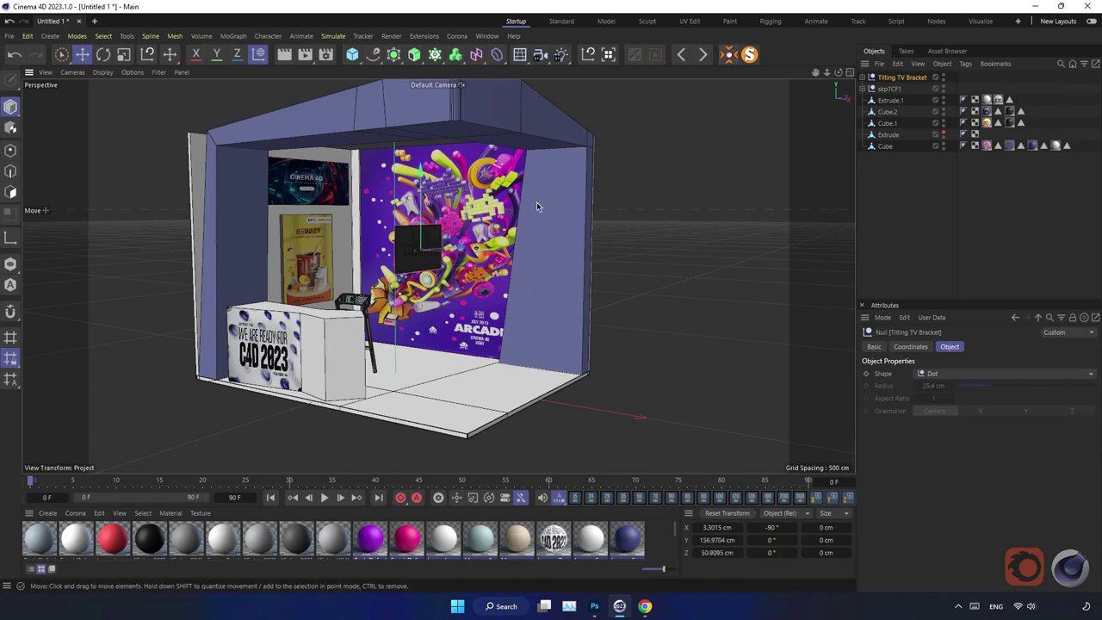
{"action": "scroll", "coordinate": [448, 250], "scroll_direction": "up", "scroll_amount": 3}
{"action": "scroll", "coordinate": [449, 249], "scroll_direction": "up", "scroll_amount": 3}
{"action": "scroll", "coordinate": [449, 250], "scroll_direction": "up", "scroll_amount": 3}
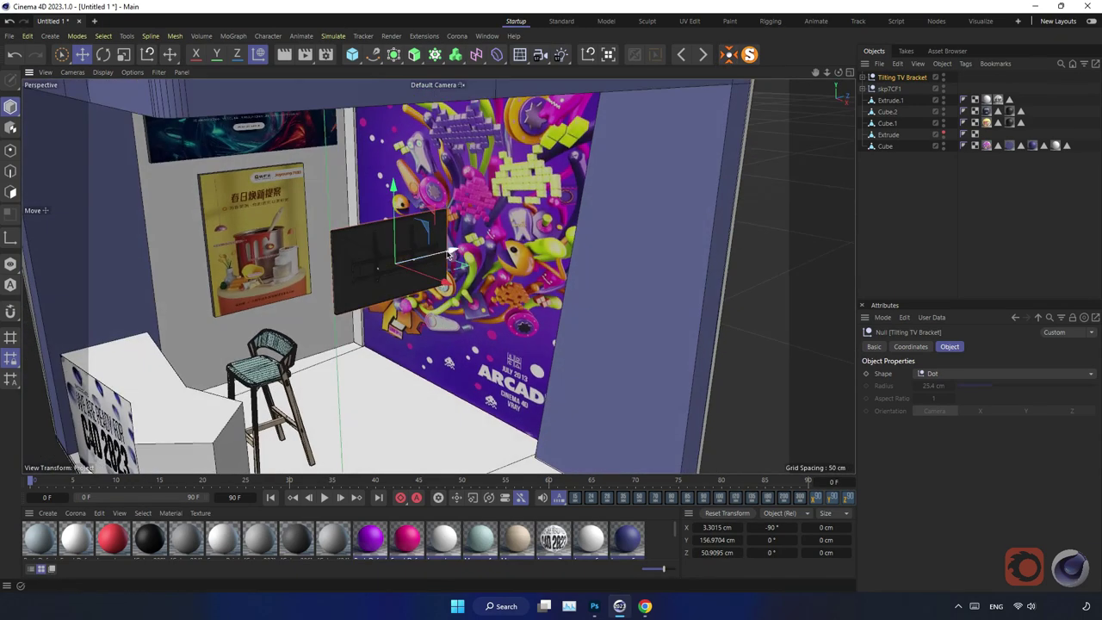
{"action": "mouse_move", "coordinate": [448, 252]}
{"action": "left_mouse_down"}
{"action": "mouse_move", "coordinate": [561, 310]}
{"action": "mouse_move", "coordinate": [644, 325]}
{"action": "left_mouse_up"}
{"action": "key", "text": "ctrl+z"}
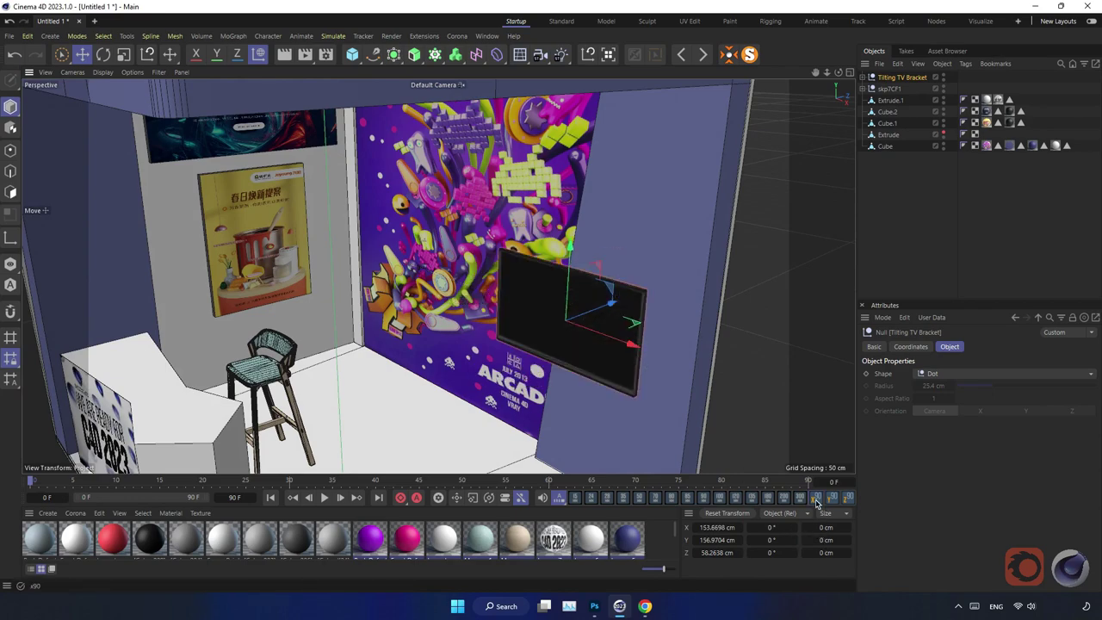
{"action": "mouse_move", "coordinate": [620, 344]}
{"action": "left_mouse_down", "text": "alt"}
{"action": "mouse_move", "coordinate": [610, 353]}
{"action": "mouse_move", "coordinate": [534, 315]}
{"action": "mouse_move", "coordinate": [622, 234]}
{"action": "left_mouse_up", "text": "alt"}
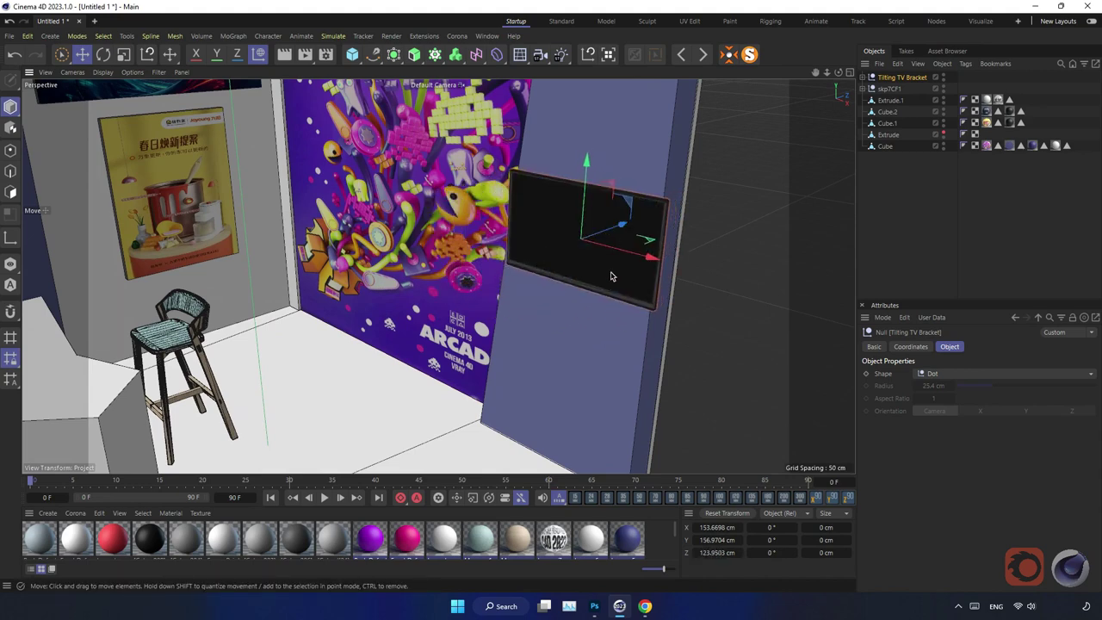
Fine-tune the TV onto the right wall beside the purple poster and enlarge the materials panel
{"action": "left_click_drag", "start_coordinate": [611, 270], "coordinate": [622, 252], "text": "alt"}
{"action": "scroll", "coordinate": [621, 252], "scroll_direction": "up", "scroll_amount": 3}
{"action": "scroll", "coordinate": [637, 262], "scroll_direction": "up", "scroll_amount": 3}
{"action": "scroll", "coordinate": [661, 281], "scroll_direction": "up", "scroll_amount": 3}
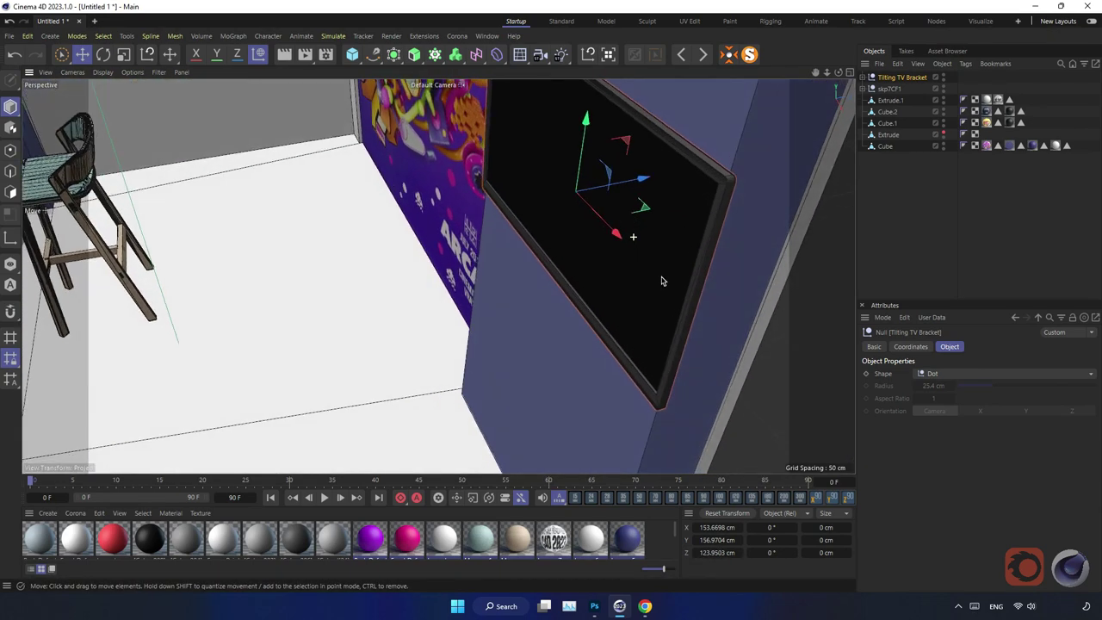
{"action": "mouse_move", "coordinate": [639, 196]}
{"action": "left_mouse_down"}
{"action": "mouse_move", "coordinate": [651, 184]}
{"action": "mouse_move", "coordinate": [644, 176]}
{"action": "mouse_move", "coordinate": [736, 210]}
{"action": "left_mouse_up"}
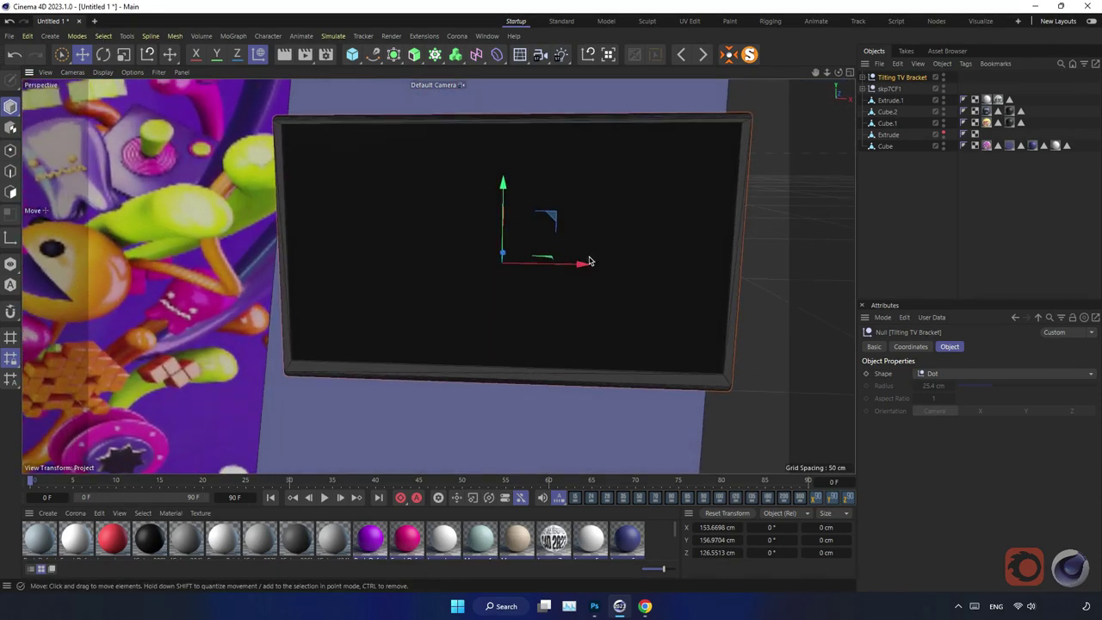
{"action": "mouse_move", "coordinate": [590, 261]}
{"action": "left_mouse_down"}
{"action": "mouse_move", "coordinate": [551, 266]}
{"action": "mouse_move", "coordinate": [471, 328]}
{"action": "mouse_move", "coordinate": [430, 315]}
{"action": "mouse_move", "coordinate": [645, 310]}
{"action": "mouse_move", "coordinate": [438, 322]}
{"action": "mouse_move", "coordinate": [512, 246]}
{"action": "mouse_move", "coordinate": [447, 290]}
{"action": "mouse_move", "coordinate": [517, 258]}
{"action": "mouse_move", "coordinate": [569, 171]}
{"action": "left_mouse_up"}
{"action": "scroll", "coordinate": [447, 290], "scroll_direction": "down", "scroll_amount": 3}
{"action": "scroll", "coordinate": [569, 170], "scroll_direction": "up", "scroll_amount": 5}
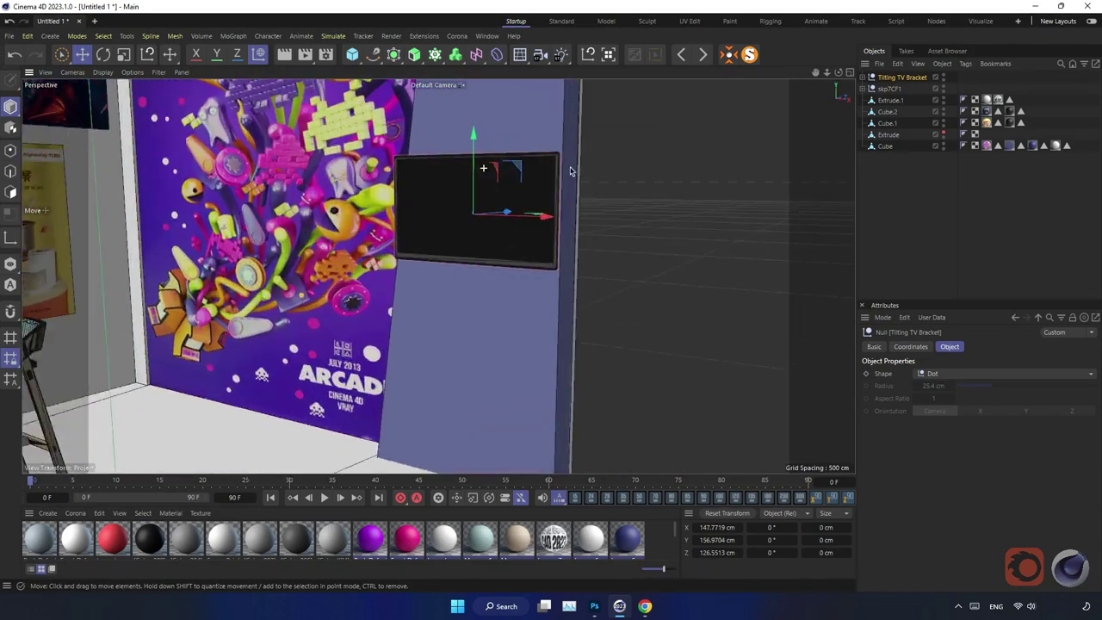
{"action": "scroll", "coordinate": [575, 175], "scroll_direction": "up", "scroll_amount": 2}
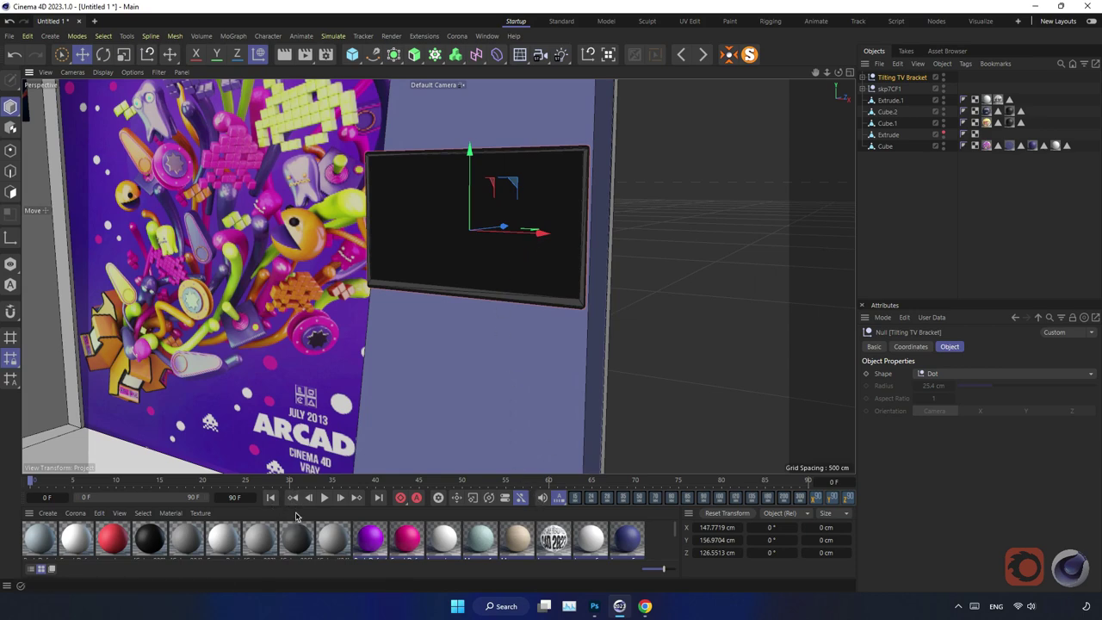
{"action": "left_click_drag", "start_coordinate": [297, 503], "coordinate": [297, 455]}
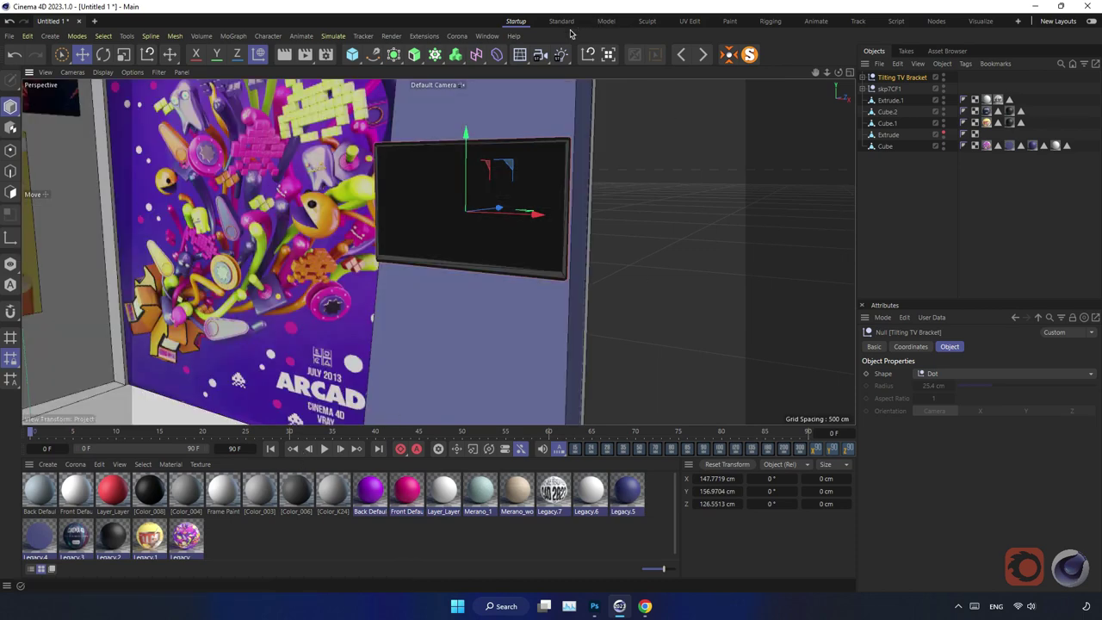
Run Corona's scene converter to turn the nine new TV materials into Corona materials
{"action": "left_click", "coordinate": [457, 36]}
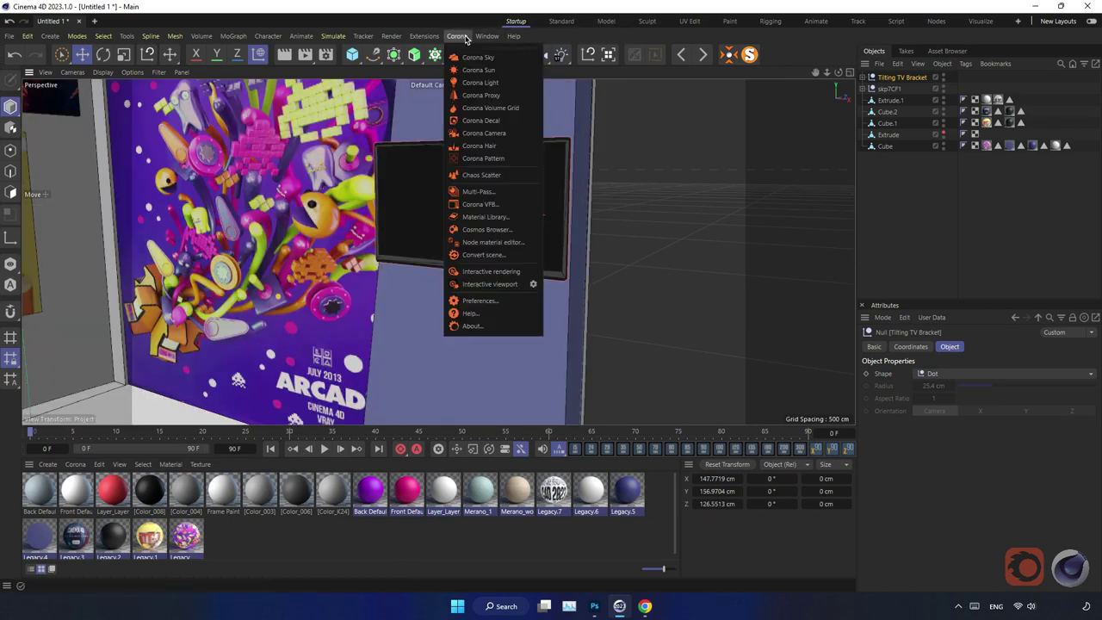
{"action": "left_click", "coordinate": [514, 256]}
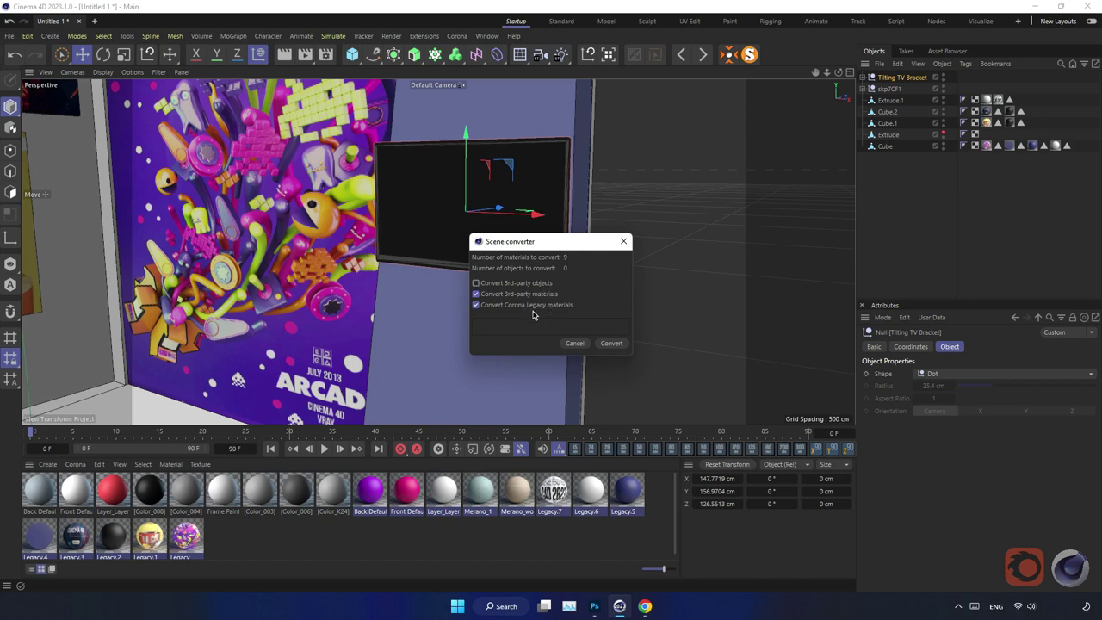
{"action": "left_click", "coordinate": [611, 343]}
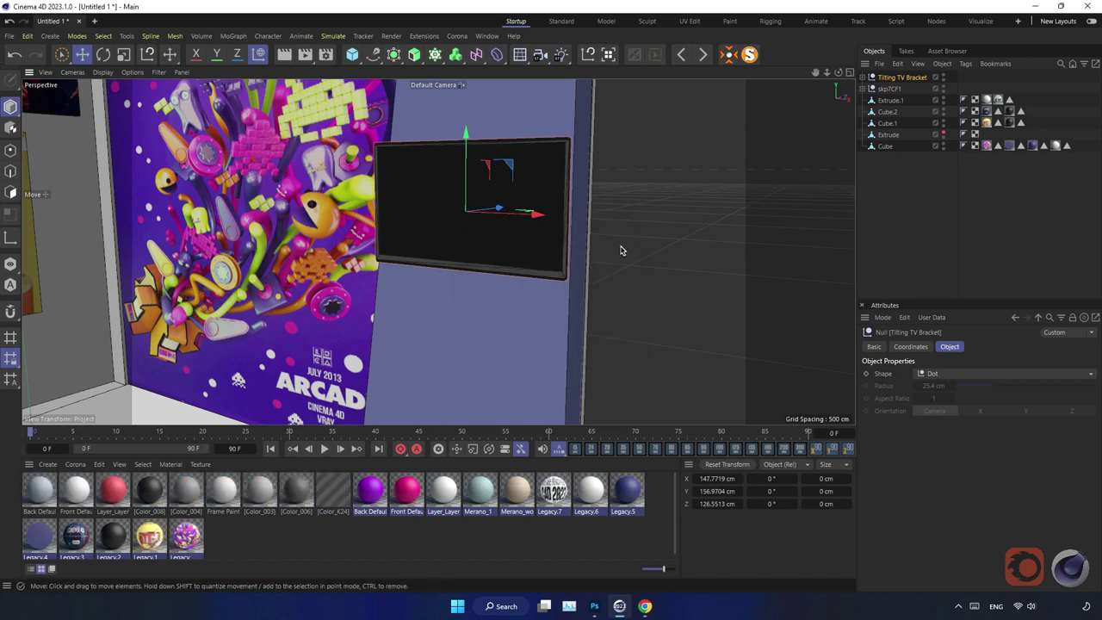
Reorder the materials, moving Legacy.2 to the front and Legacy.5 after Layer_Layer
{"action": "left_click", "coordinate": [654, 234]}
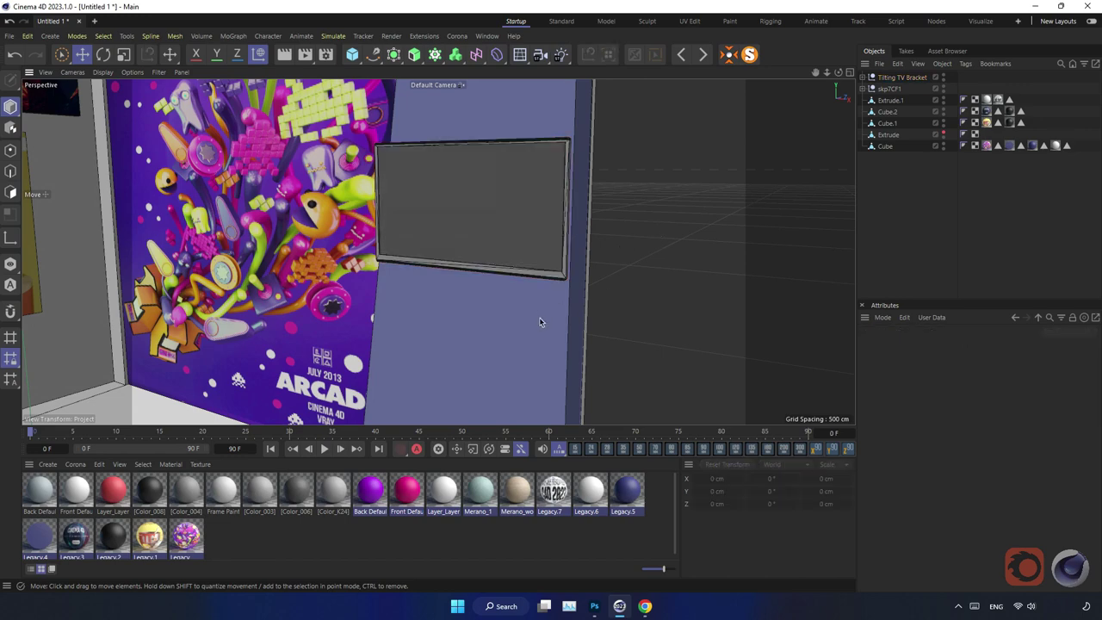
{"action": "left_click", "coordinate": [524, 238]}
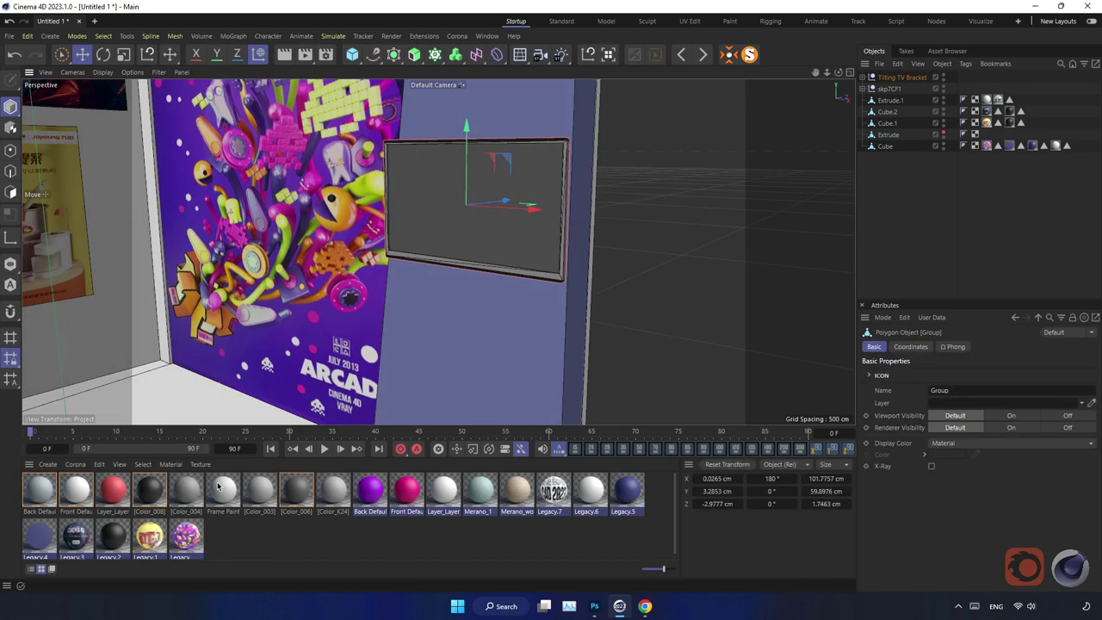
{"action": "left_click", "coordinate": [221, 540]}
{"action": "left_click_drag", "start_coordinate": [104, 543], "coordinate": [152, 494]}
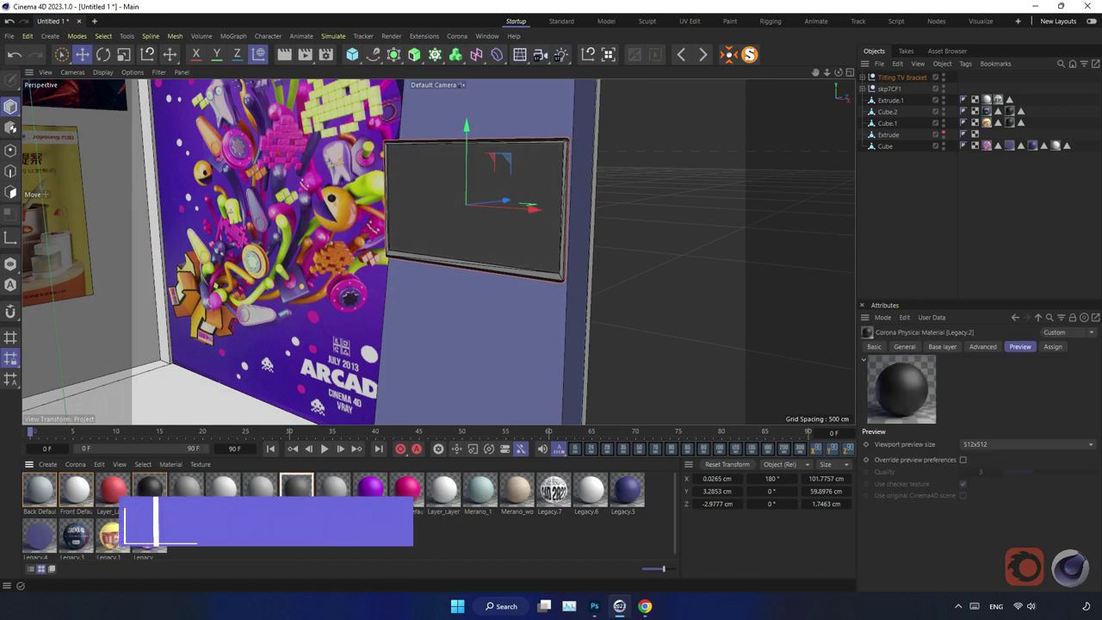
{"action": "left_click_drag", "start_coordinate": [296, 497], "coordinate": [296, 499], "text": "alt"}
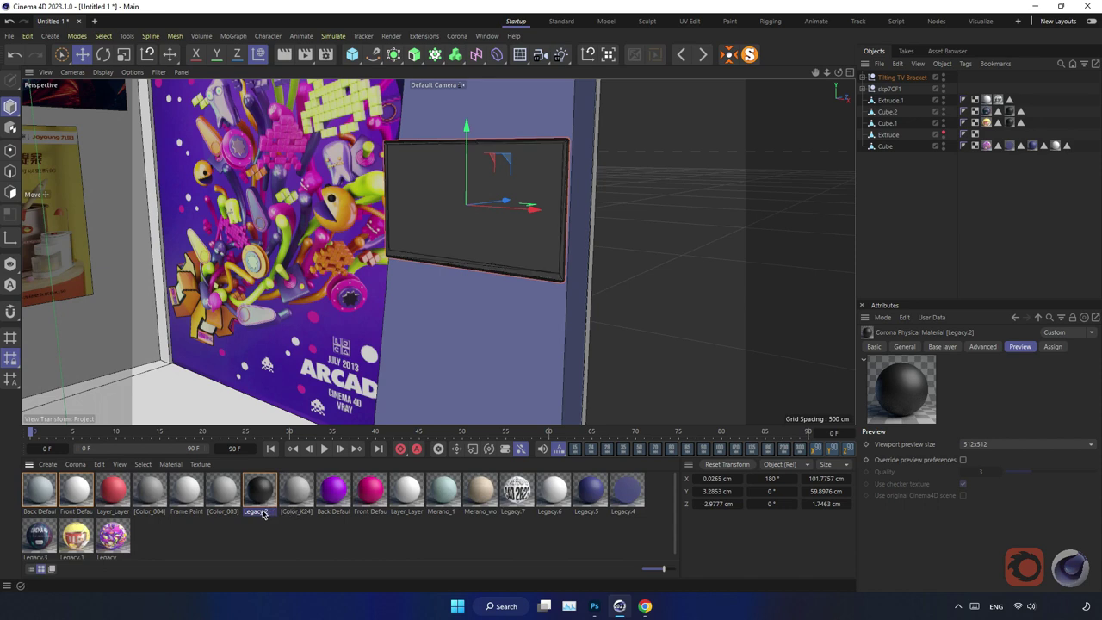
{"action": "left_click_drag", "start_coordinate": [232, 500], "coordinate": [39, 491], "text": "alt"}
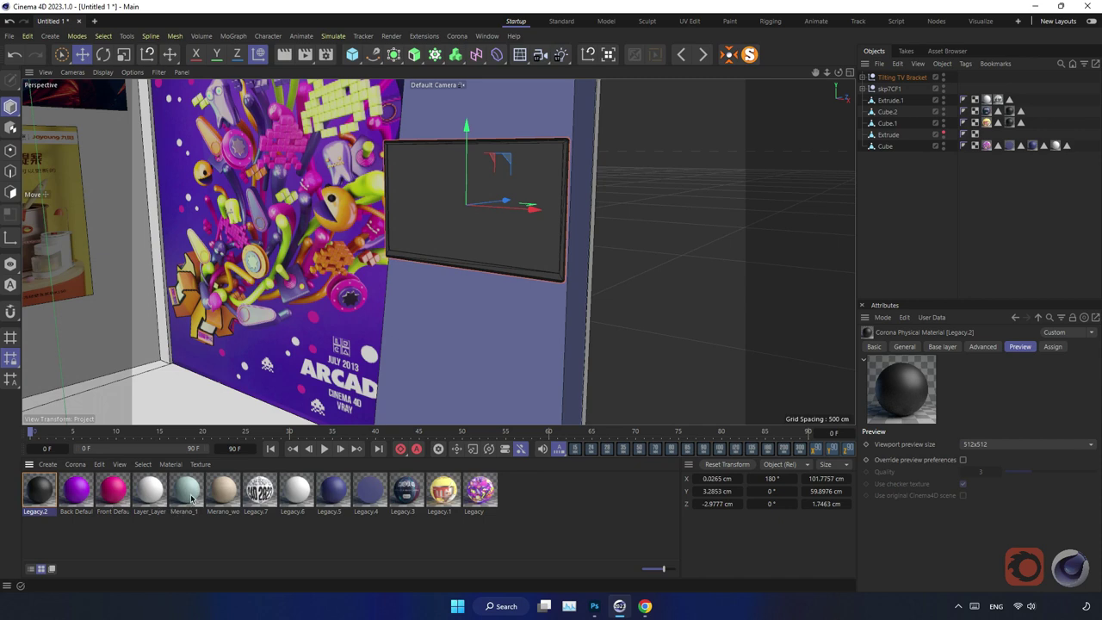
{"action": "left_click", "coordinate": [228, 497]}
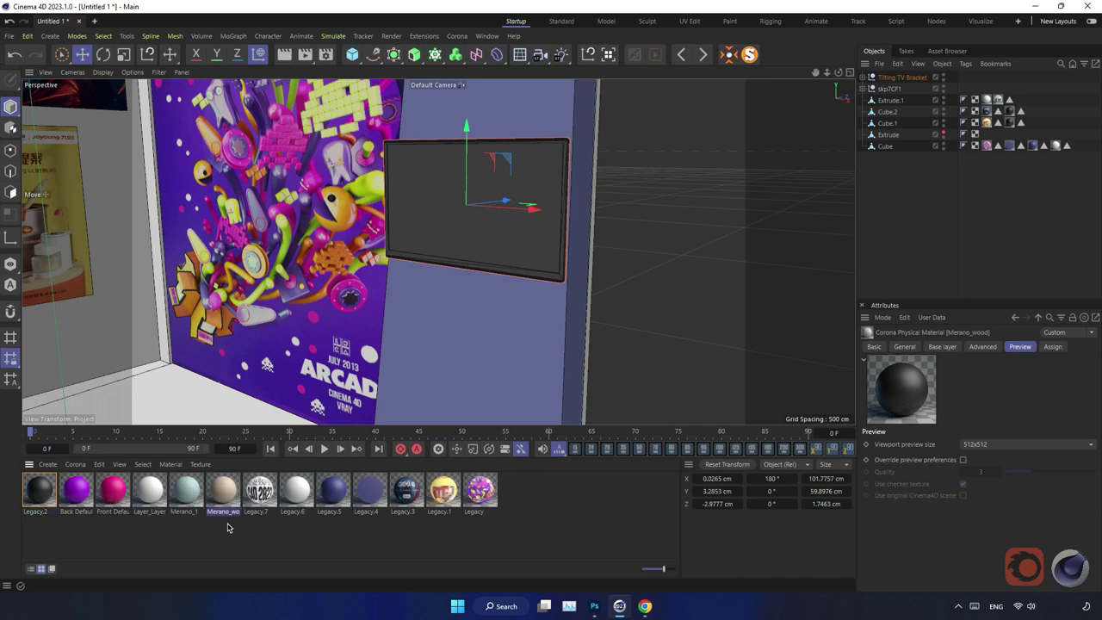
{"action": "left_click", "coordinate": [326, 498]}
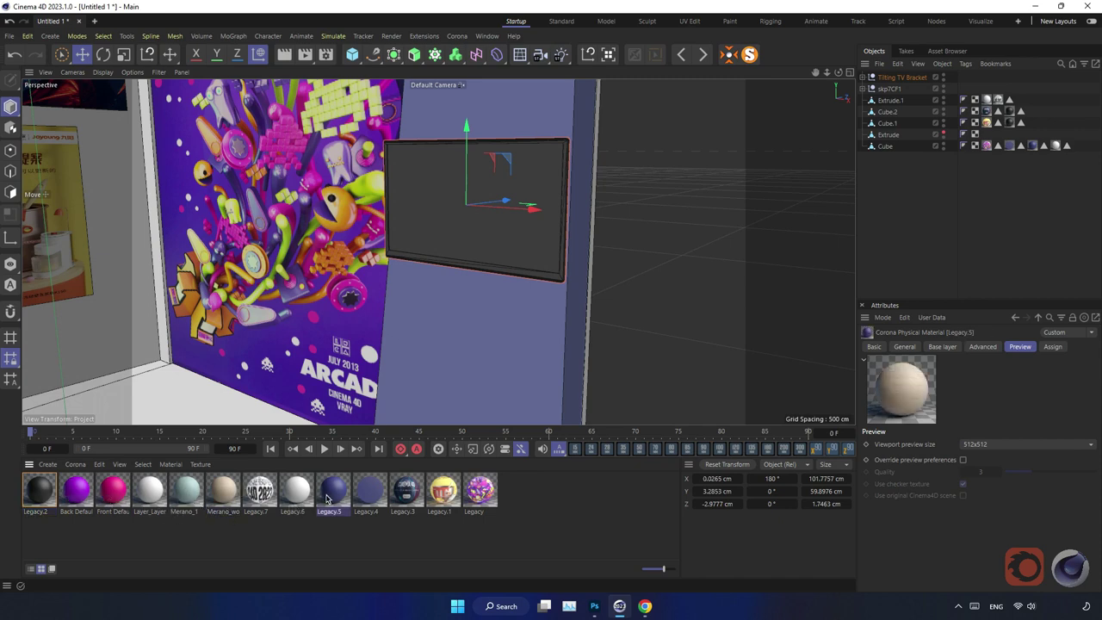
{"action": "left_click_drag", "start_coordinate": [331, 496], "coordinate": [191, 501]}
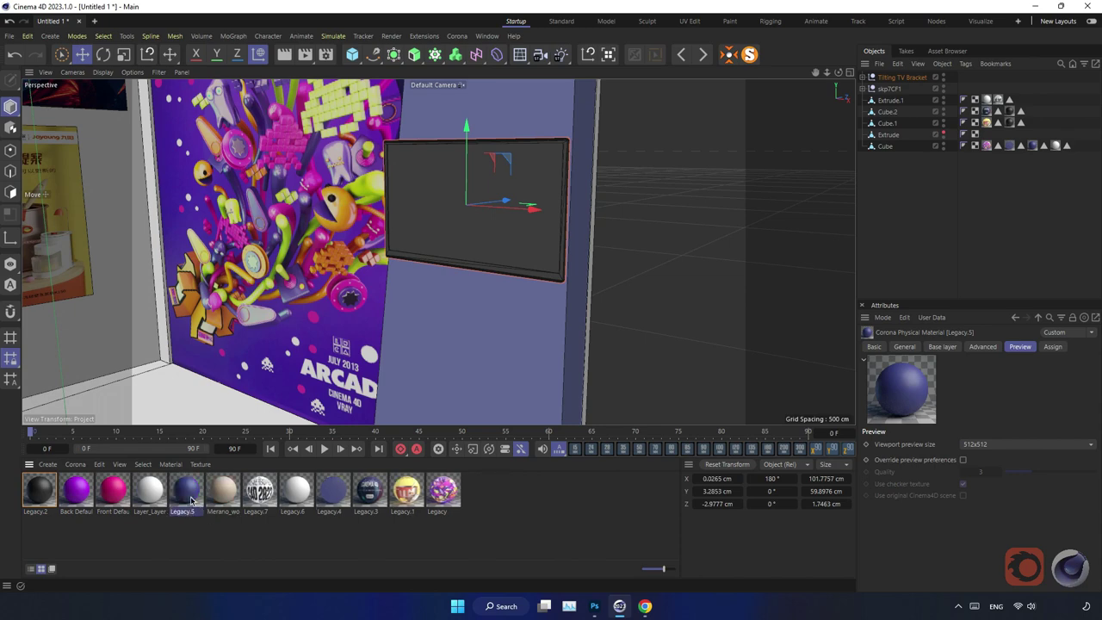
{"action": "left_click_drag", "start_coordinate": [249, 388], "coordinate": [191, 332], "text": "alt"}
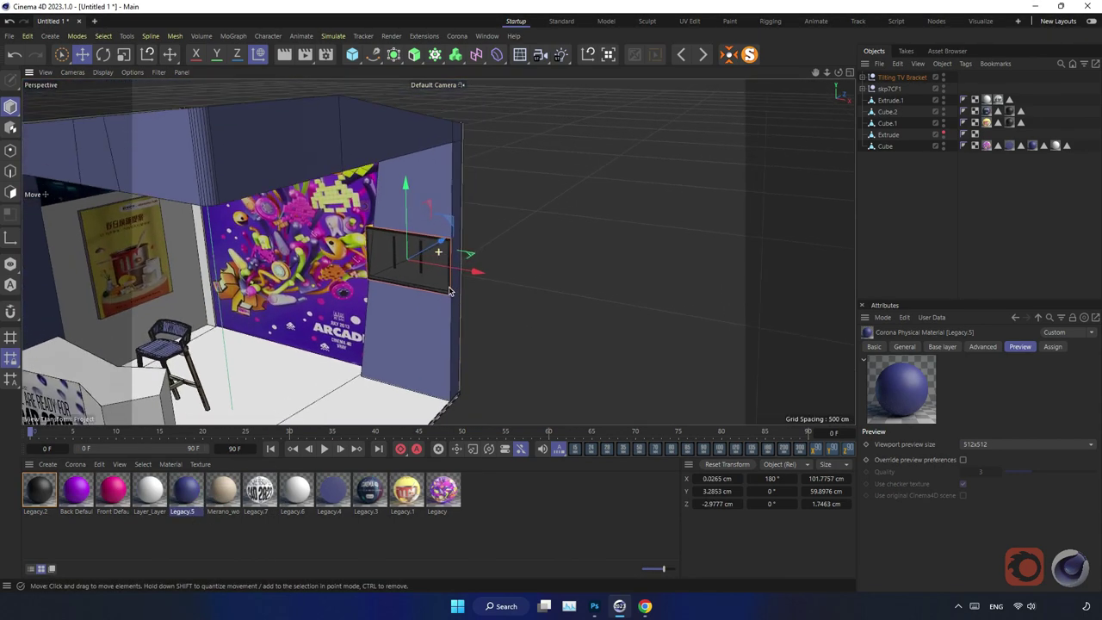
{"action": "mouse_move", "coordinate": [191, 331]}
{"action": "left_mouse_down", "text": "alt"}
{"action": "mouse_move", "coordinate": [443, 276]}
{"action": "mouse_move", "coordinate": [308, 439]}
{"action": "left_mouse_up", "text": "alt"}
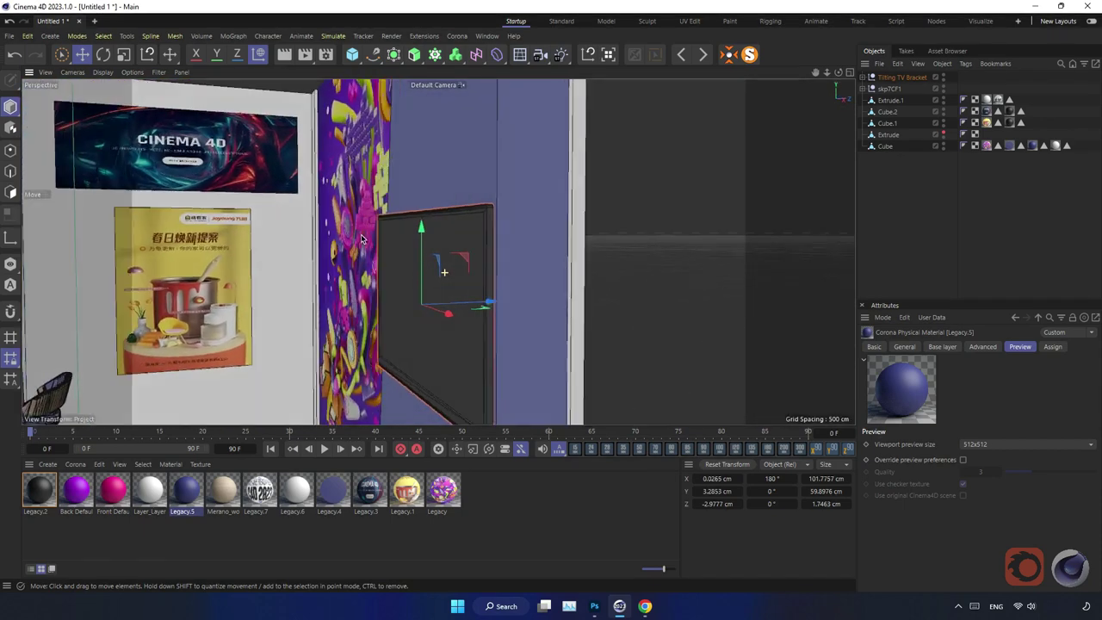
Delete the unused Back Default, Front Default and Layer_Layer materials, leaving nine
{"action": "left_click", "coordinate": [161, 536]}
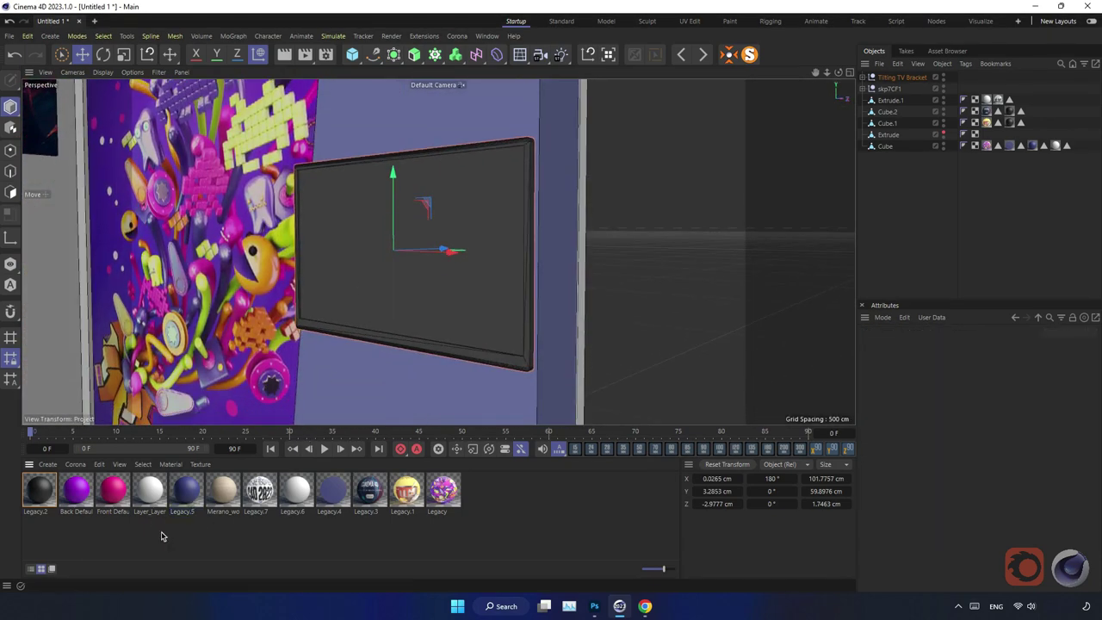
{"action": "left_click", "coordinate": [183, 493]}
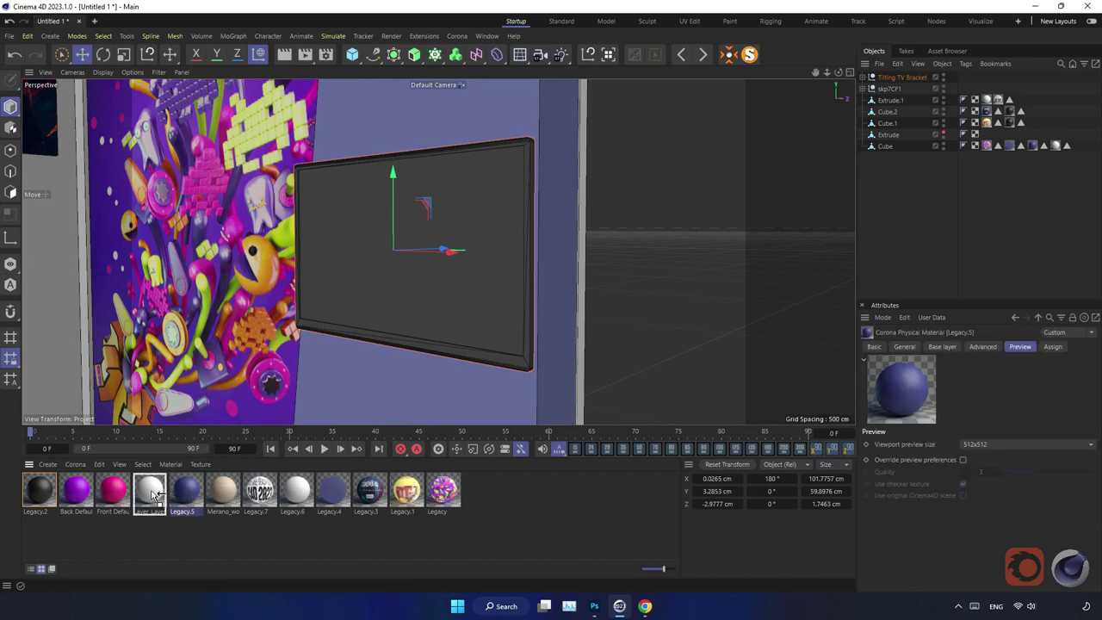
{"action": "key", "text": "Delete"}
{"action": "key", "text": "Delete"}
{"action": "key", "text": "Delete"}
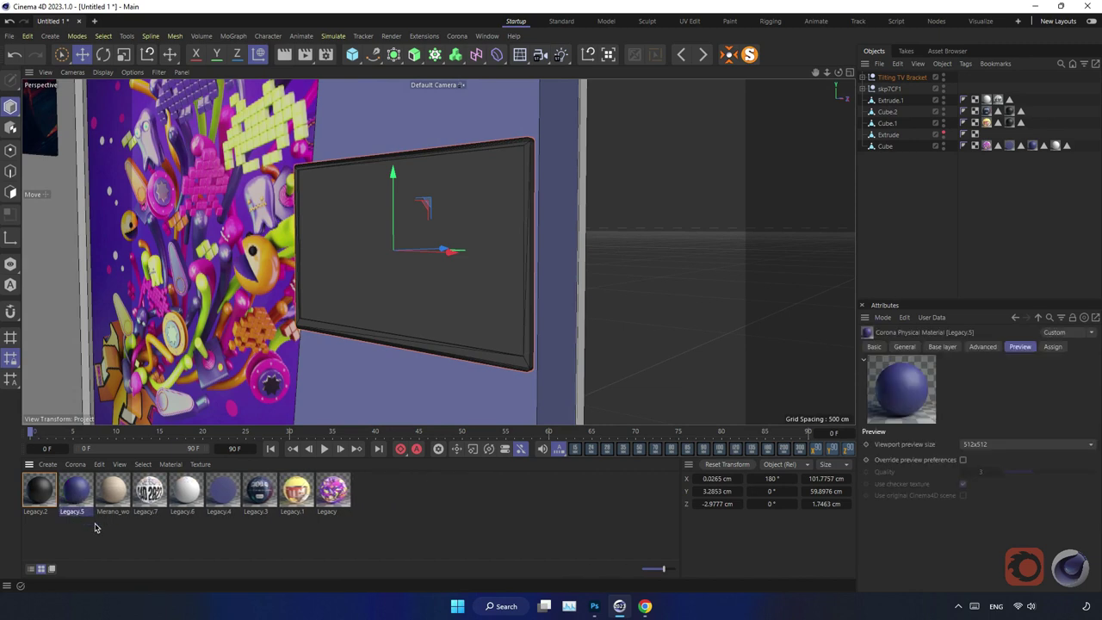
{"action": "left_click", "coordinate": [166, 519]}
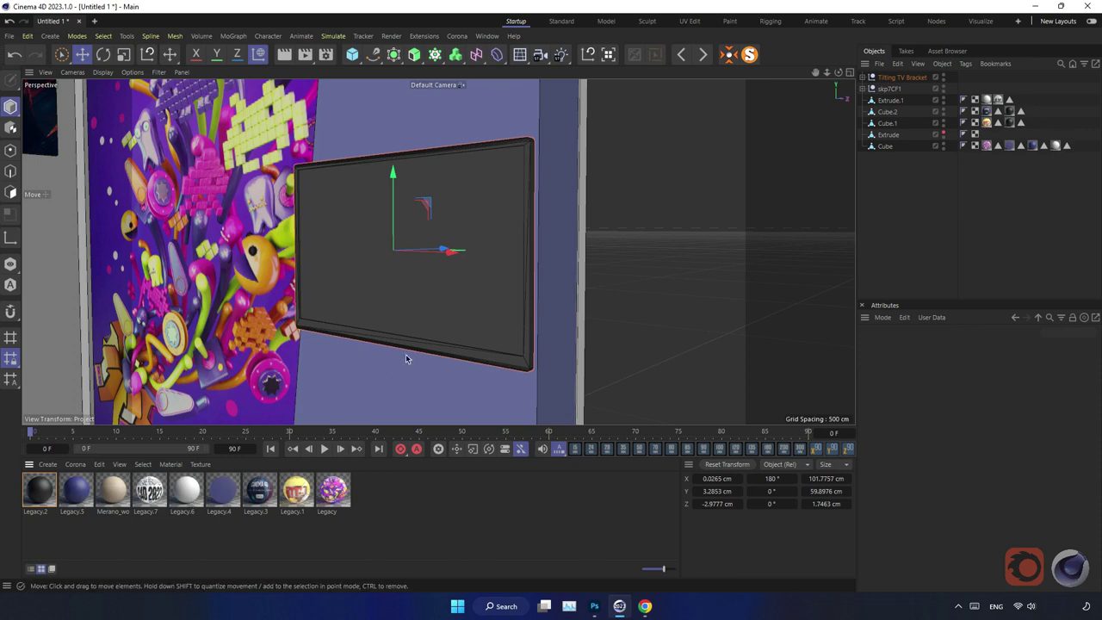
{"action": "left_click", "coordinate": [442, 301]}
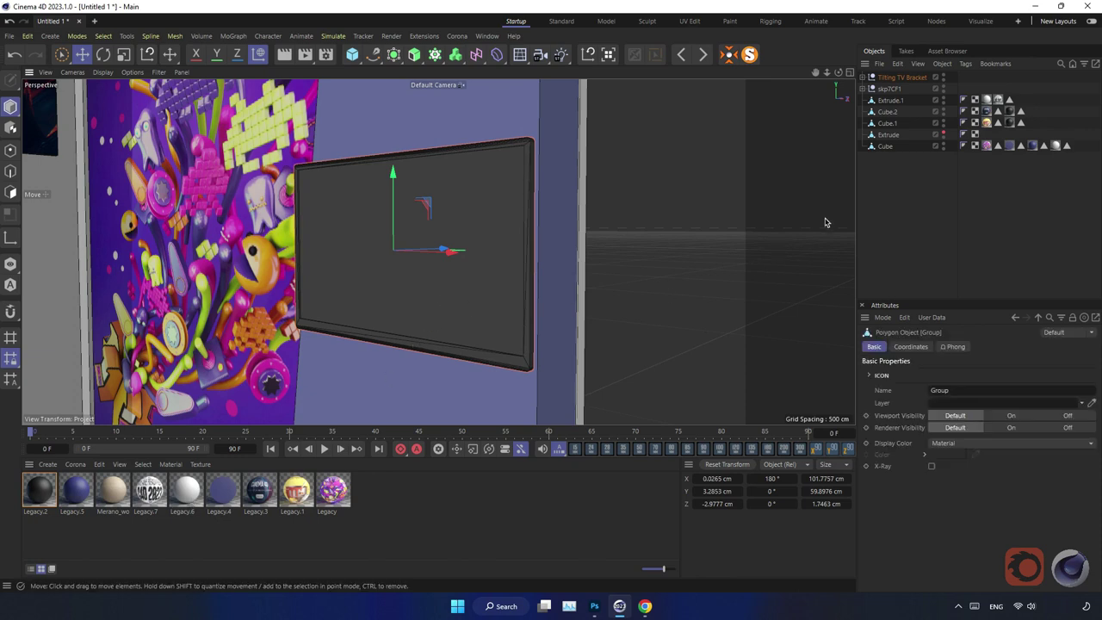
Apply the Legacy.7 material to the TV screen face with Cubic projection
{"action": "left_click", "coordinate": [863, 77]}
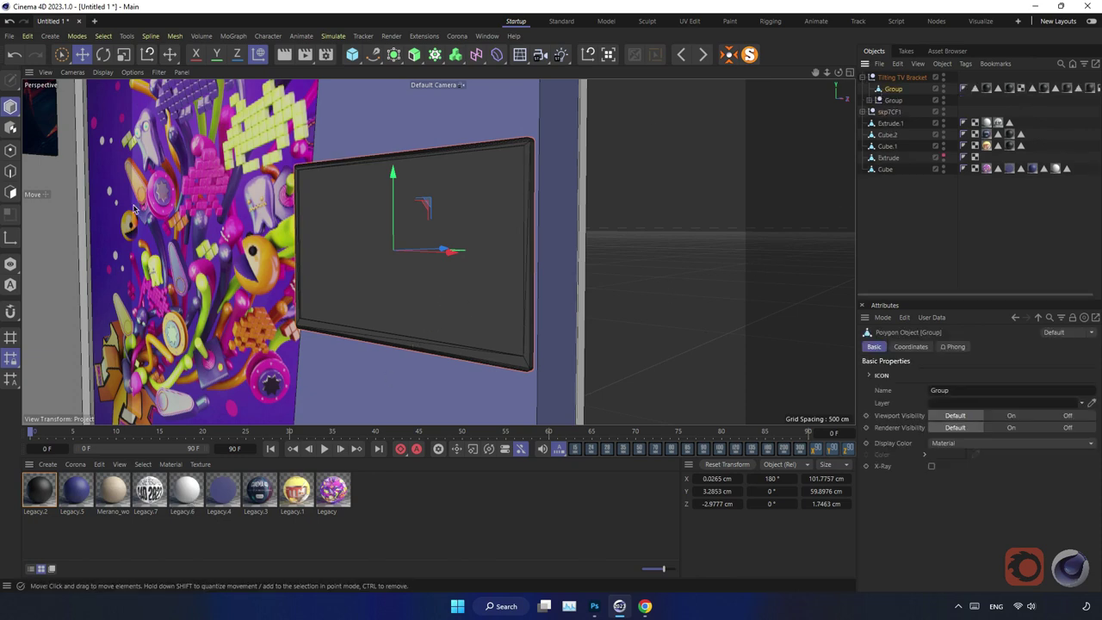
{"action": "left_click", "coordinate": [11, 193]}
{"action": "left_click", "coordinate": [376, 258]}
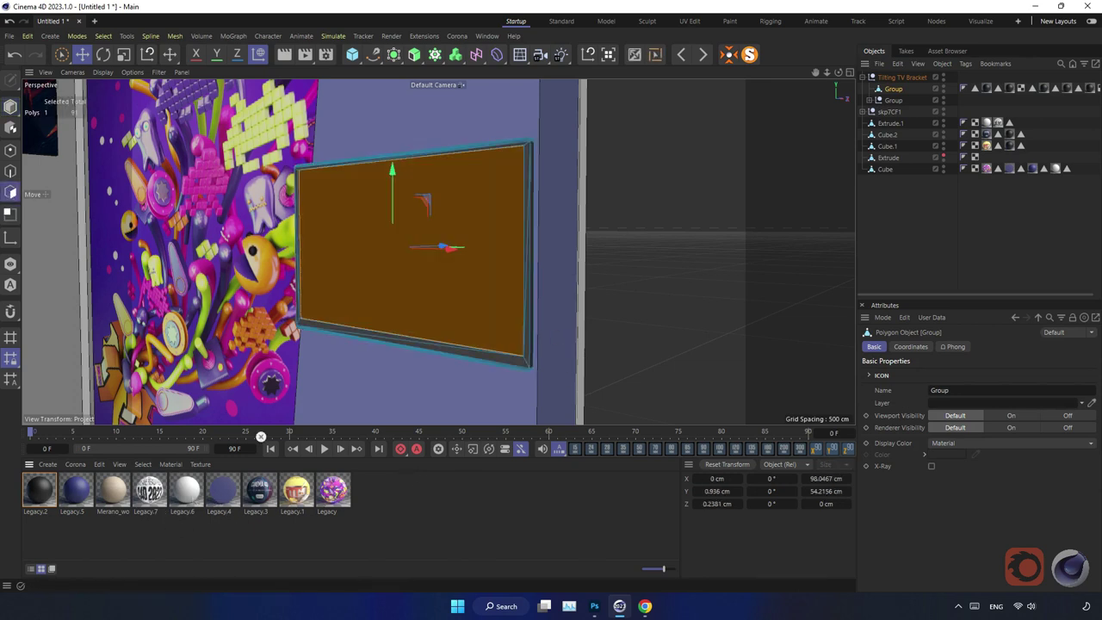
{"action": "left_click_drag", "start_coordinate": [261, 437], "coordinate": [436, 306]}
{"action": "left_click", "coordinate": [980, 400]}
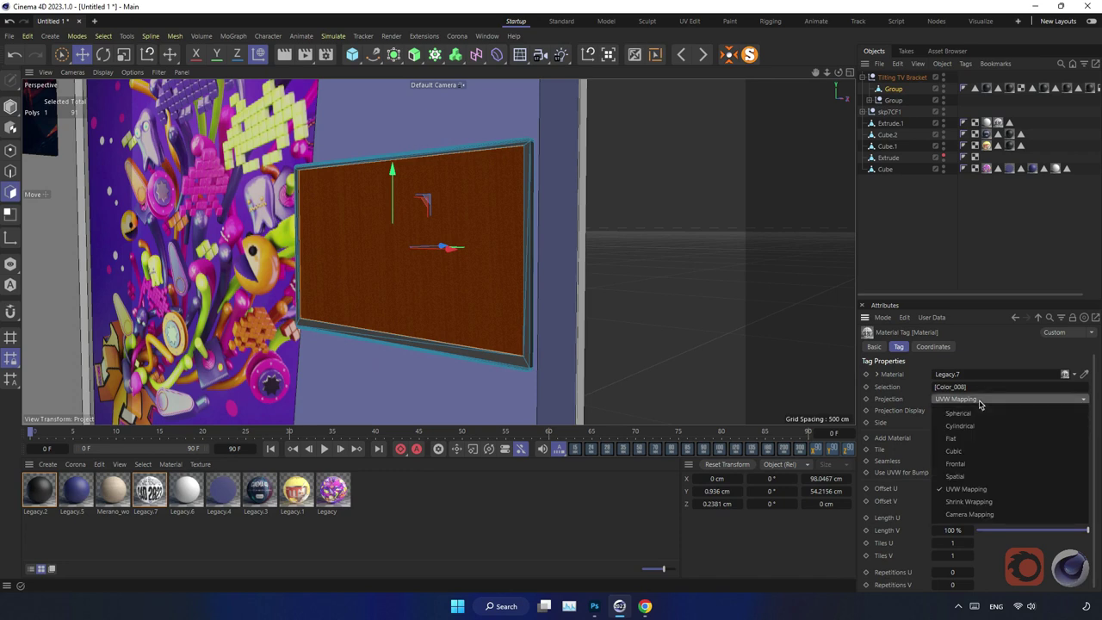
{"action": "left_click", "coordinate": [978, 451]}
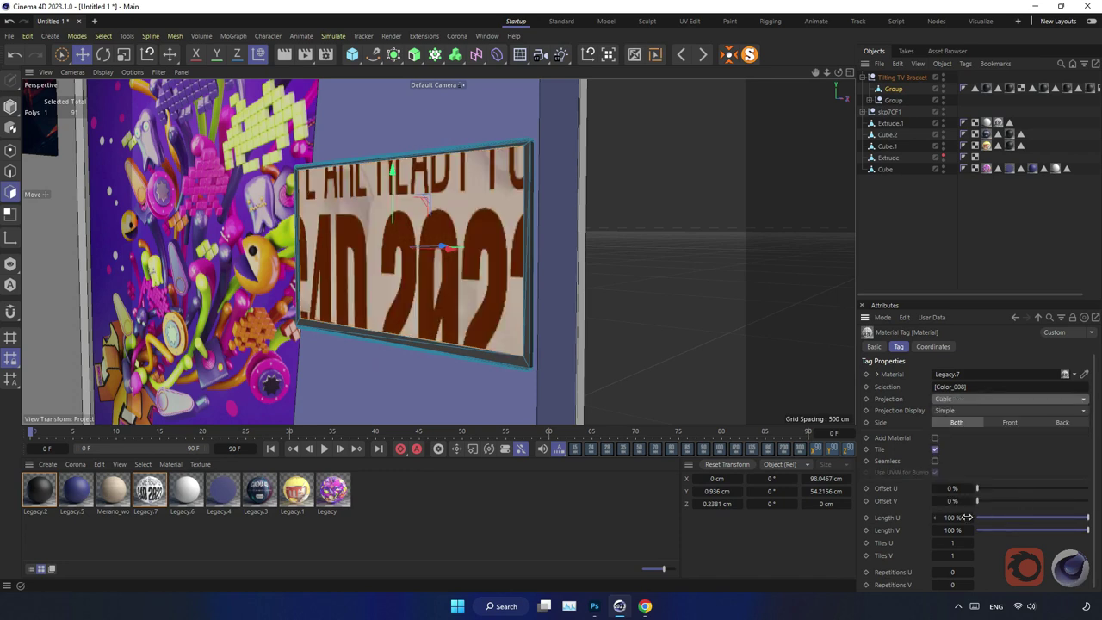
Fit the graphic with Offset U 25%, Length U 53% and Length V 33%
{"action": "left_click_drag", "start_coordinate": [935, 518], "coordinate": [913, 517]}
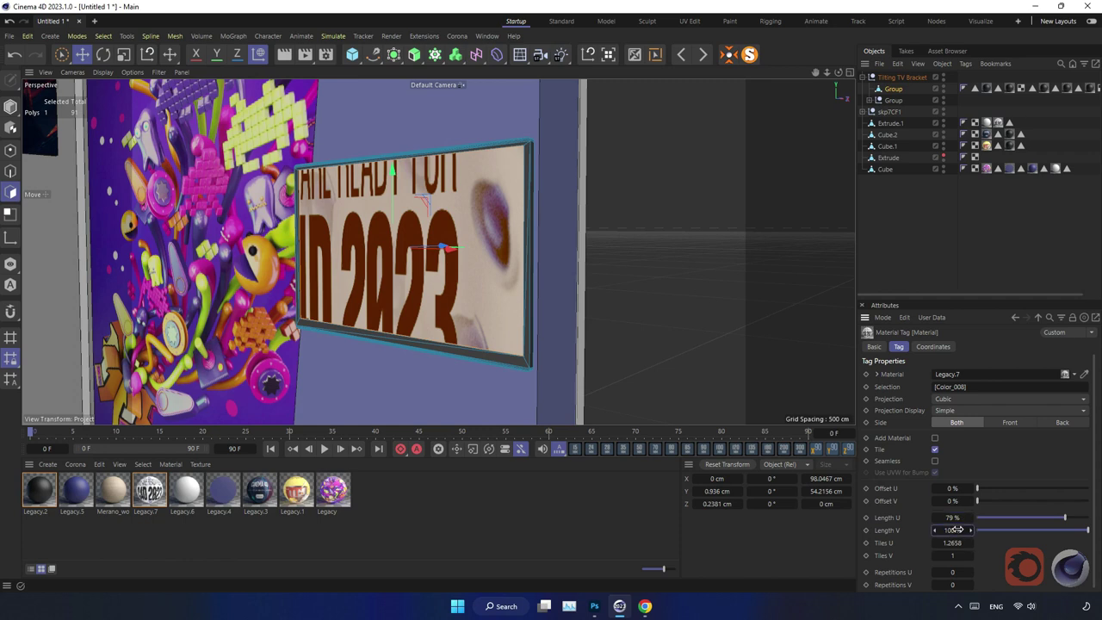
{"action": "left_click_drag", "start_coordinate": [935, 530], "coordinate": [913, 531]}
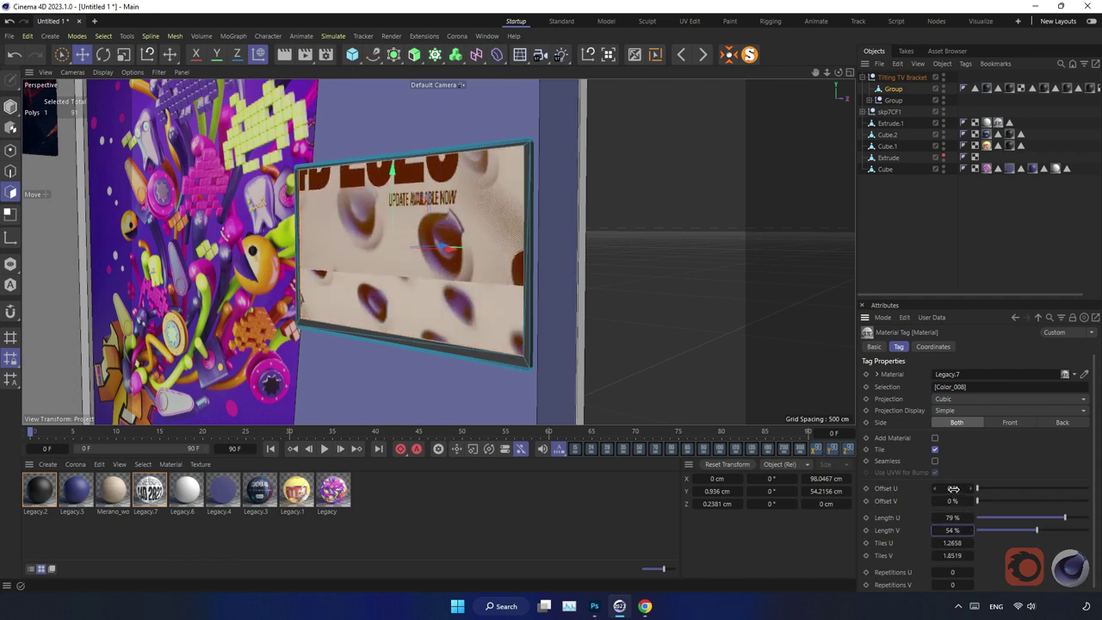
{"action": "left_click_drag", "start_coordinate": [954, 489], "coordinate": [982, 489]}
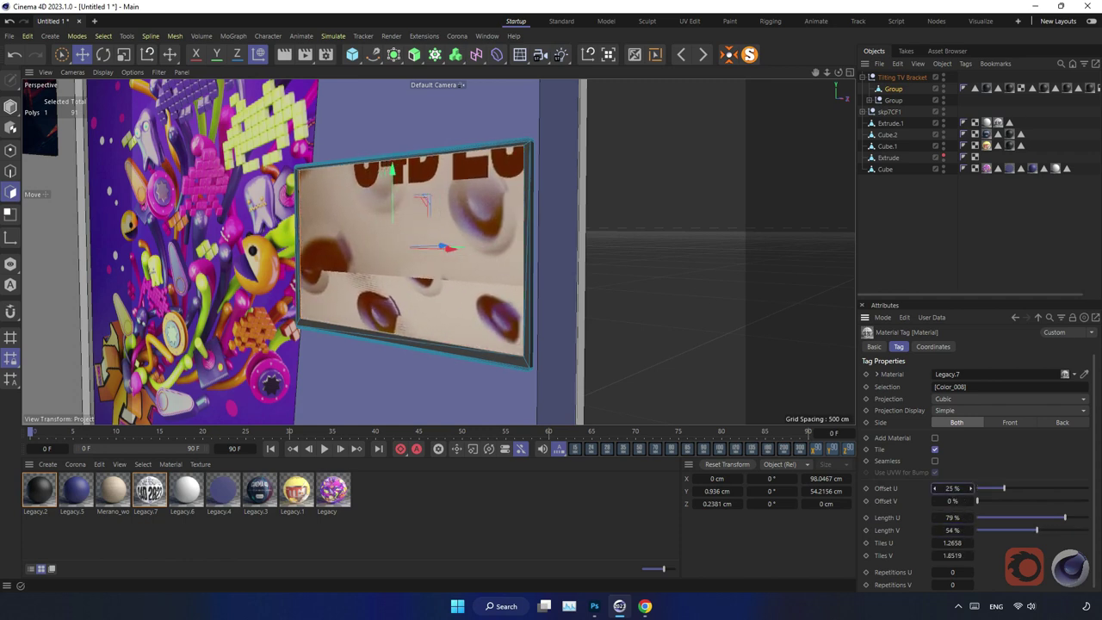
{"action": "left_click_drag", "start_coordinate": [956, 517], "coordinate": [947, 530]}
{"action": "left_click_drag", "start_coordinate": [971, 530], "coordinate": [971, 542]}
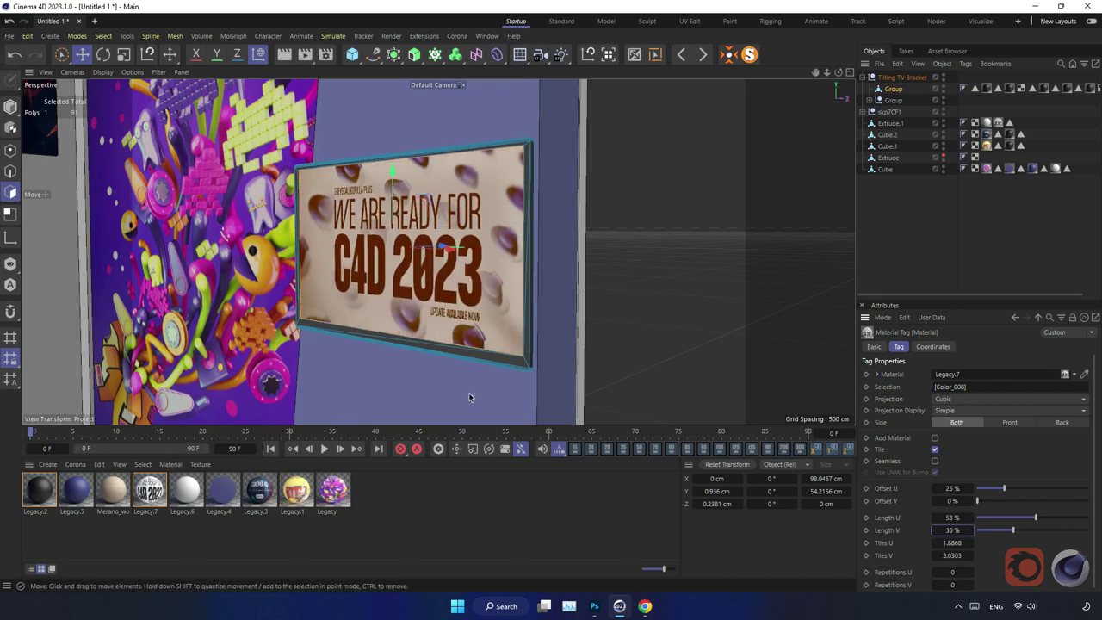
{"action": "left_click", "coordinate": [605, 172]}
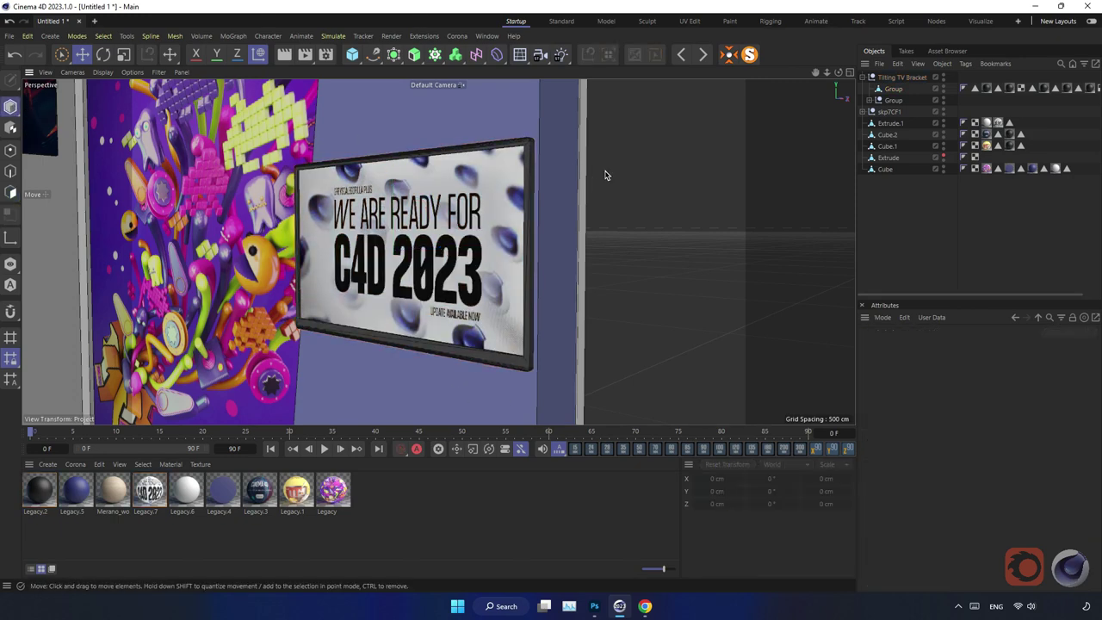
{"action": "scroll", "coordinate": [430, 266], "scroll_direction": "down", "scroll_amount": 3}
{"action": "scroll", "coordinate": [430, 264], "scroll_direction": "down", "scroll_amount": 5}
{"action": "mouse_move", "coordinate": [430, 265]}
{"action": "left_mouse_down", "text": "alt"}
{"action": "mouse_move", "coordinate": [485, 261]}
{"action": "mouse_move", "coordinate": [411, 233]}
{"action": "mouse_move", "coordinate": [402, 243]}
{"action": "left_mouse_up", "text": "alt"}
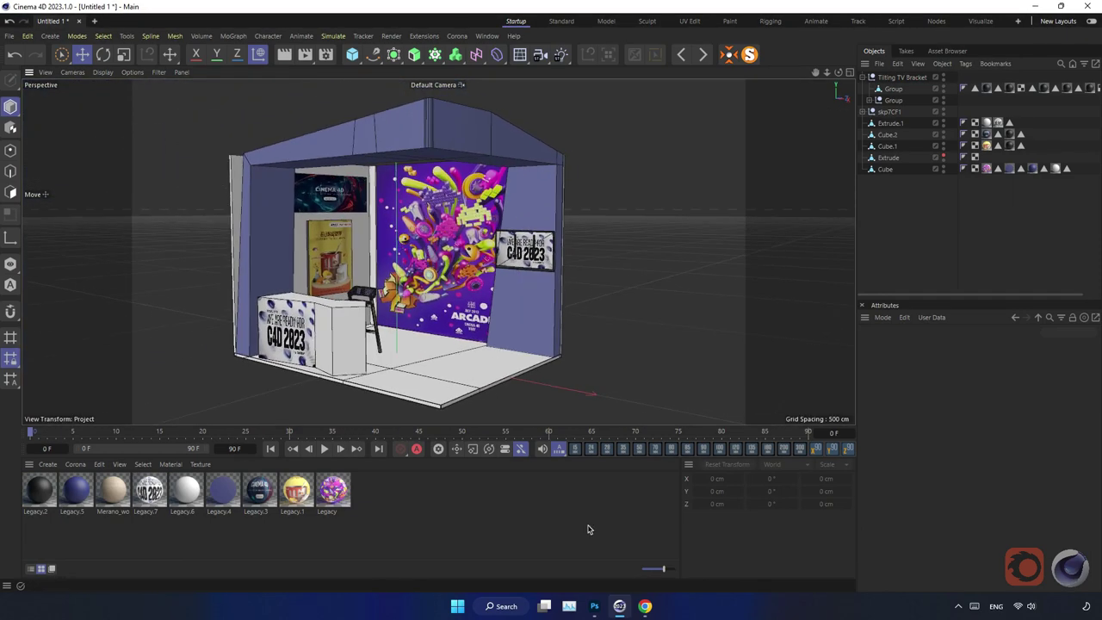
In Photoshop, select the MAXON letters and make a work path at 0.5 tolerance
{"action": "left_click", "coordinate": [592, 605]}
{"action": "double_click", "coordinate": [470, 270]}
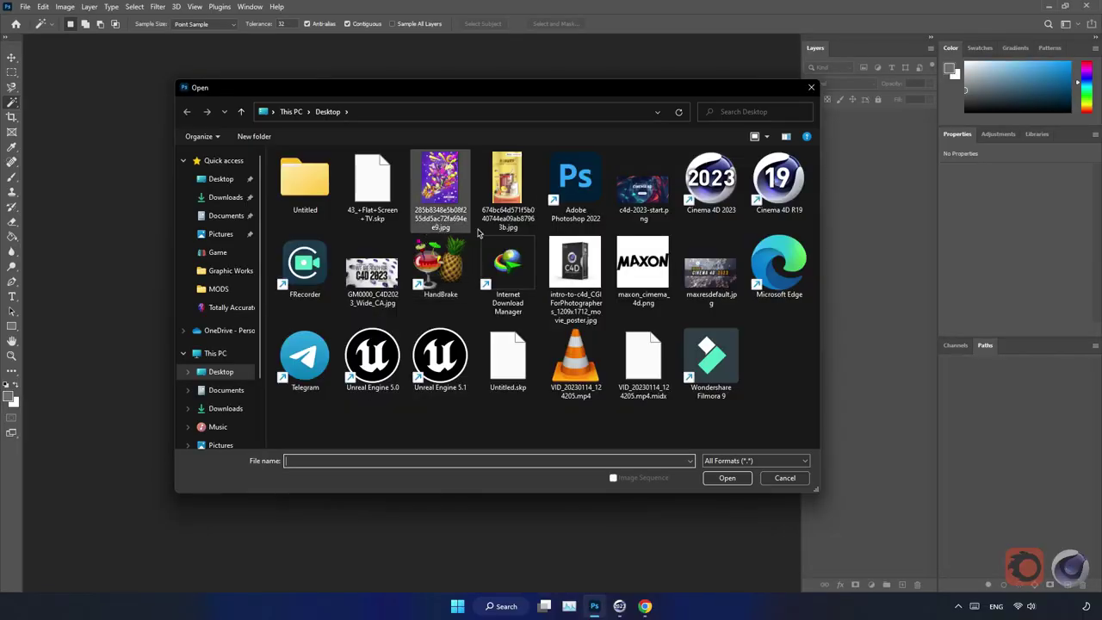
{"action": "double_click", "coordinate": [638, 290]}
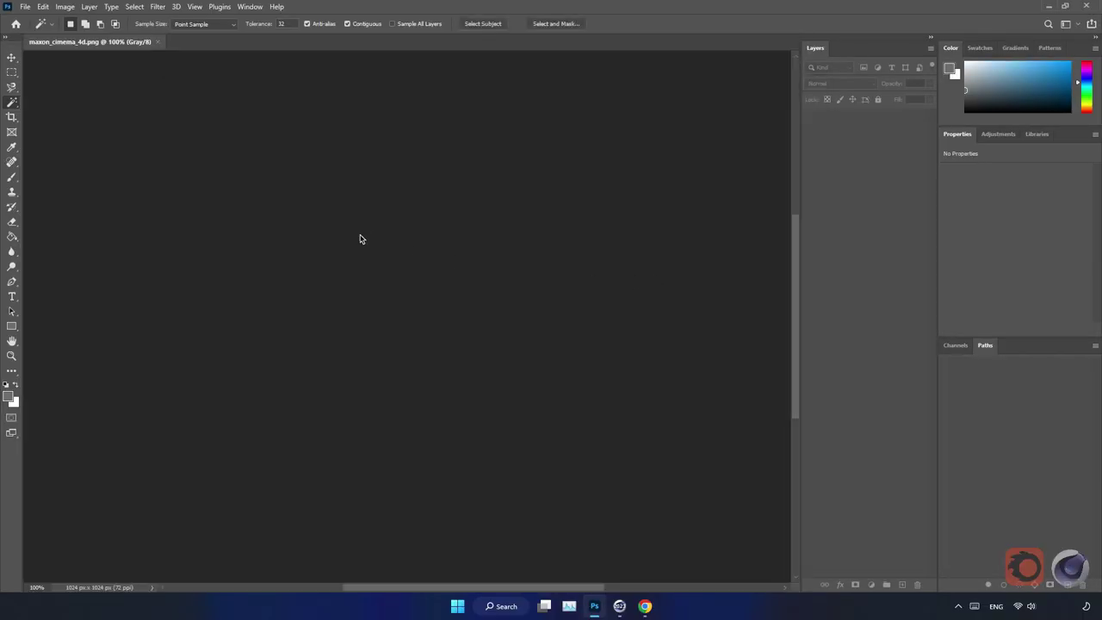
{"action": "left_click", "coordinate": [367, 229]}
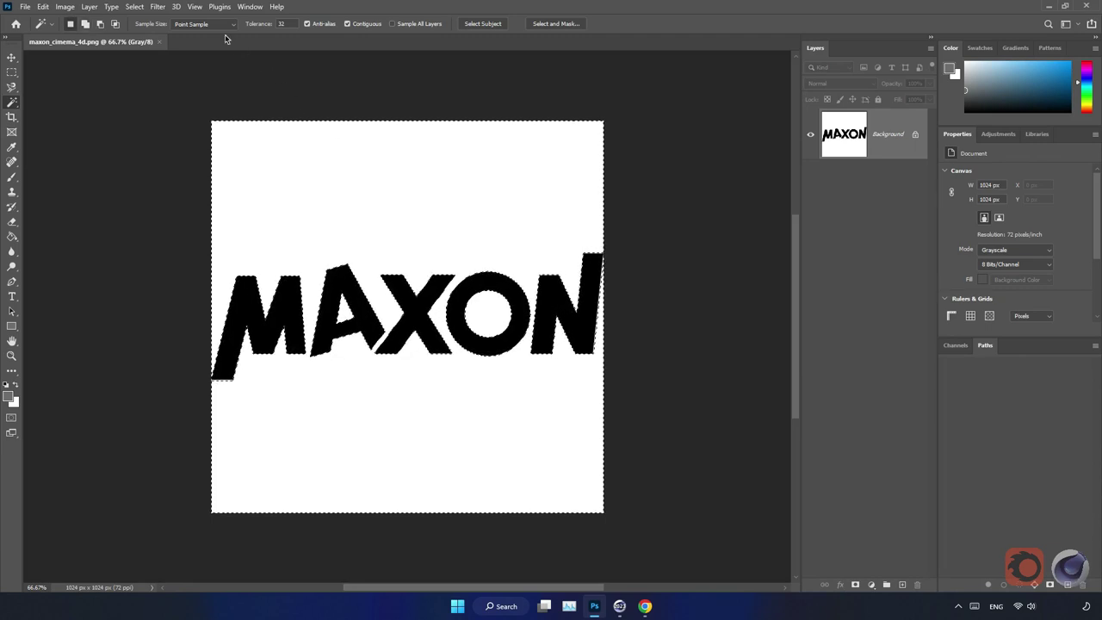
{"action": "left_click", "coordinate": [157, 6]}
{"action": "left_click", "coordinate": [160, 51]}
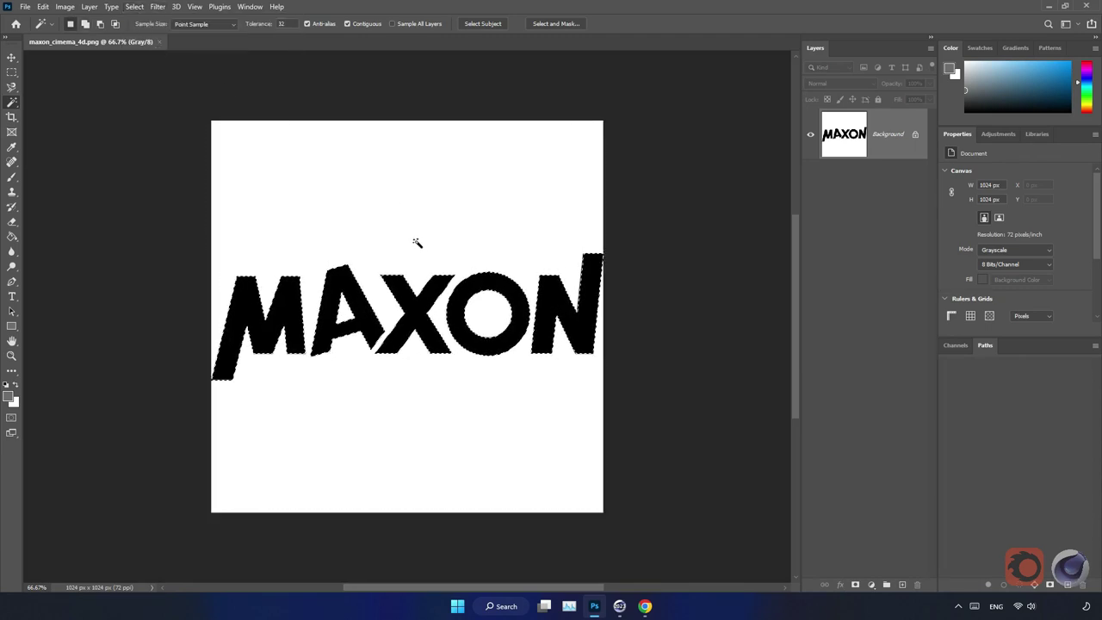
{"action": "left_click", "coordinate": [378, 314]}
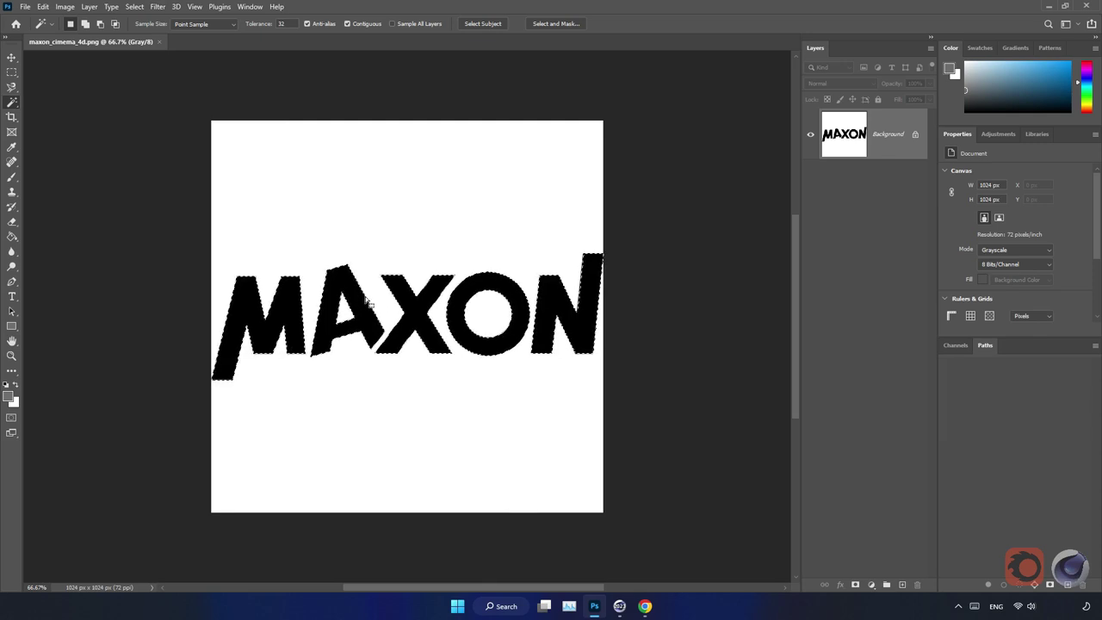
{"action": "right_click", "coordinate": [369, 300]}
{"action": "left_click", "coordinate": [405, 493]}
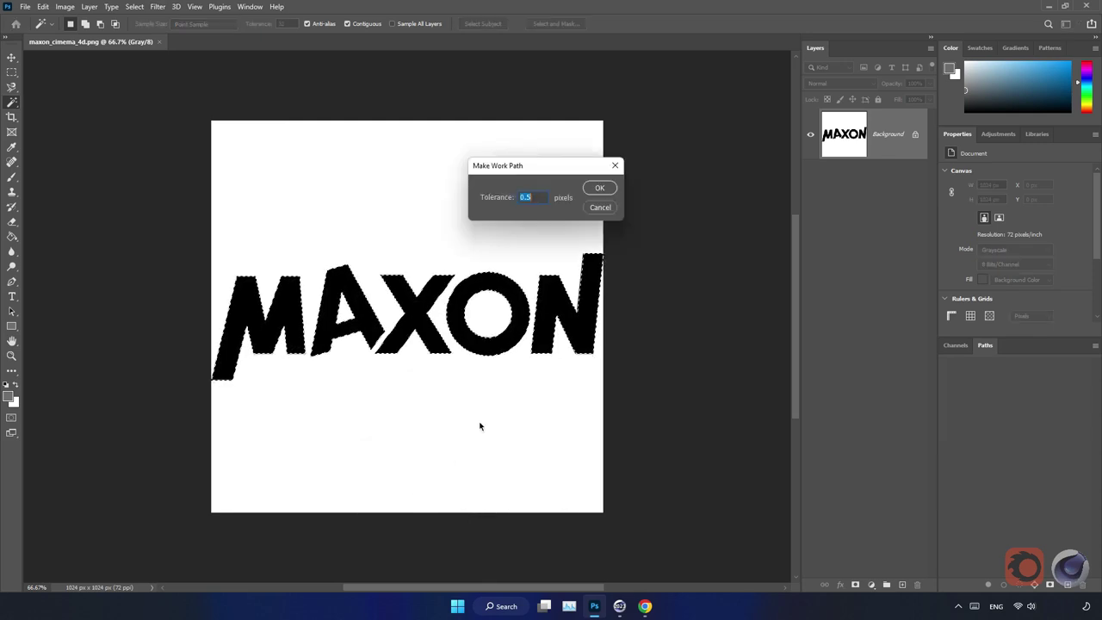
{"action": "left_click", "coordinate": [600, 187]}
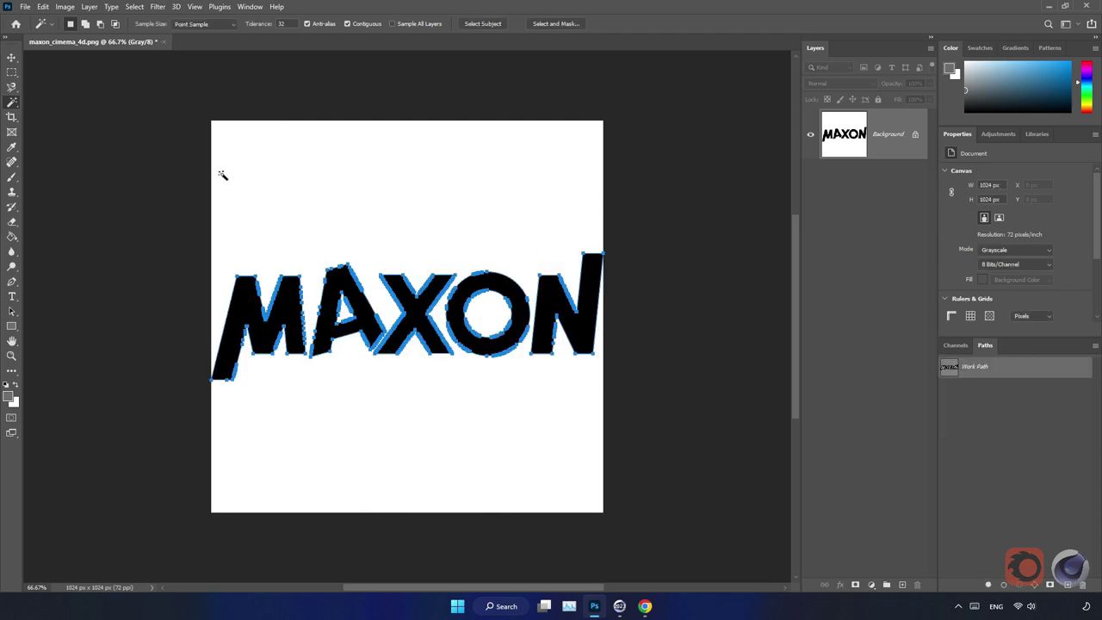
Export the work path to Illustrator as maxon_cimema_4d.ai on the Desktop
{"action": "left_click", "coordinate": [25, 6]}
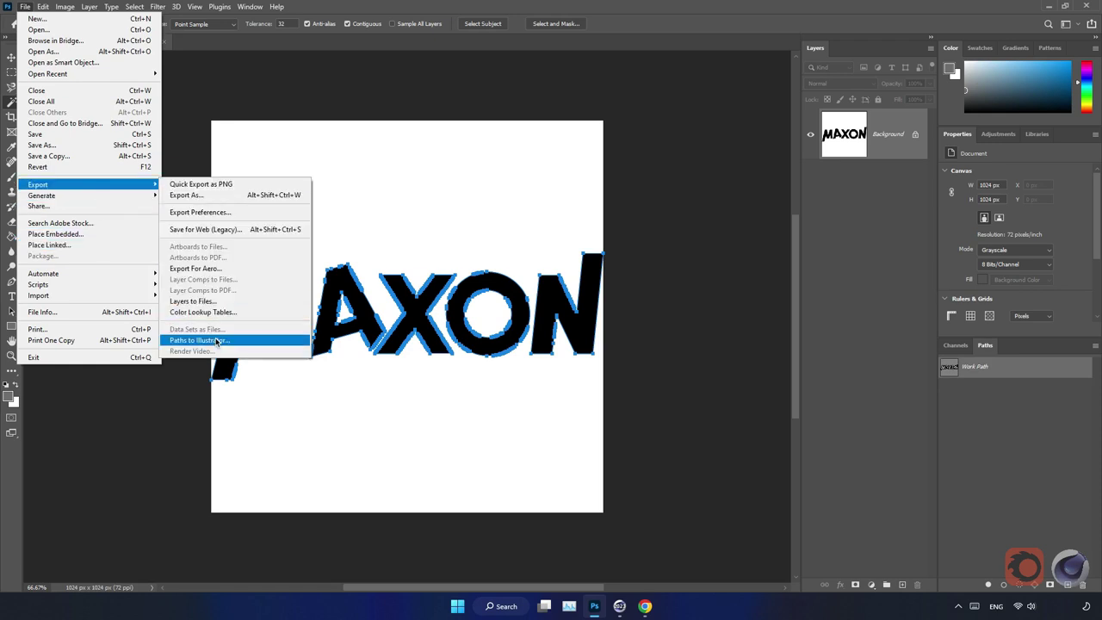
{"action": "left_click", "coordinate": [276, 342]}
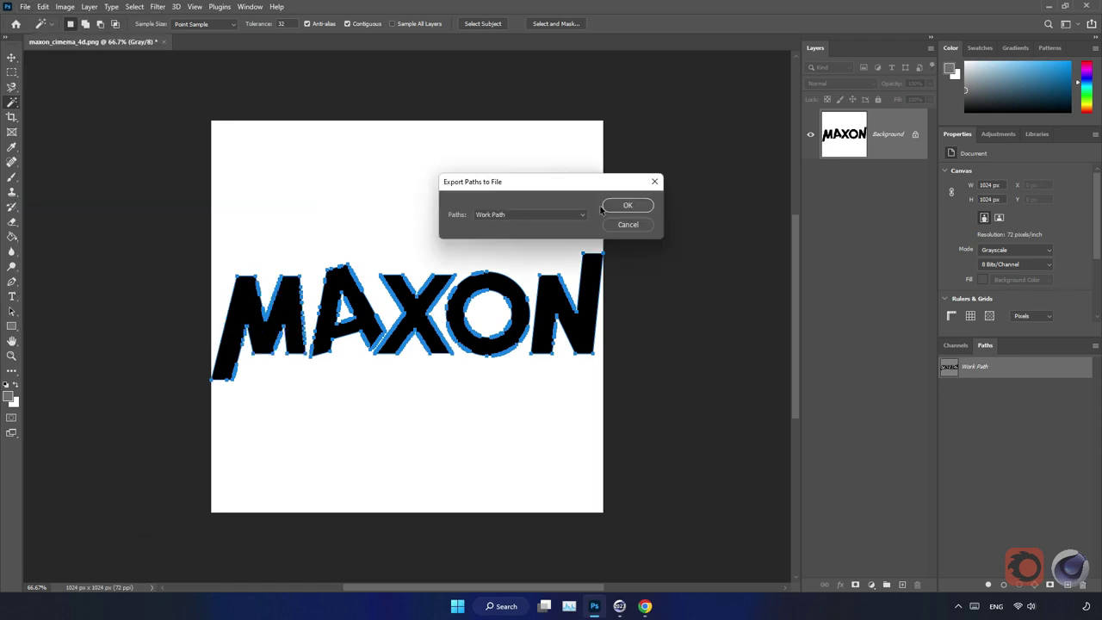
{"action": "left_click", "coordinate": [625, 205]}
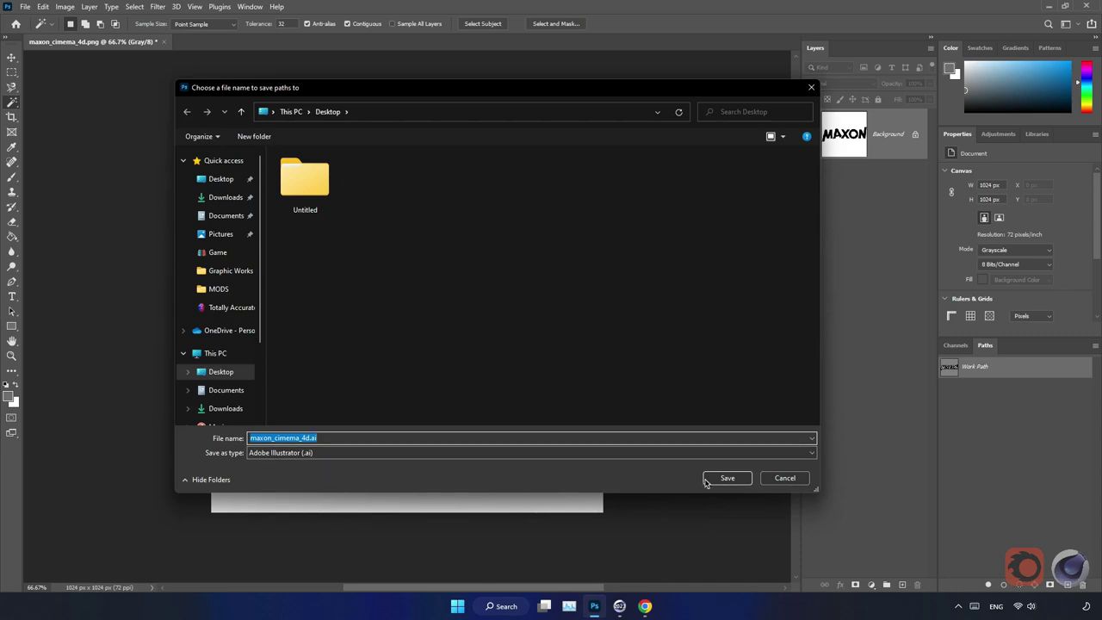
{"action": "left_click", "coordinate": [724, 479]}
Import the maxon_cimema_4d.ai paths file into the Cinema 4D booth scene
{"action": "left_click", "coordinate": [619, 606]}
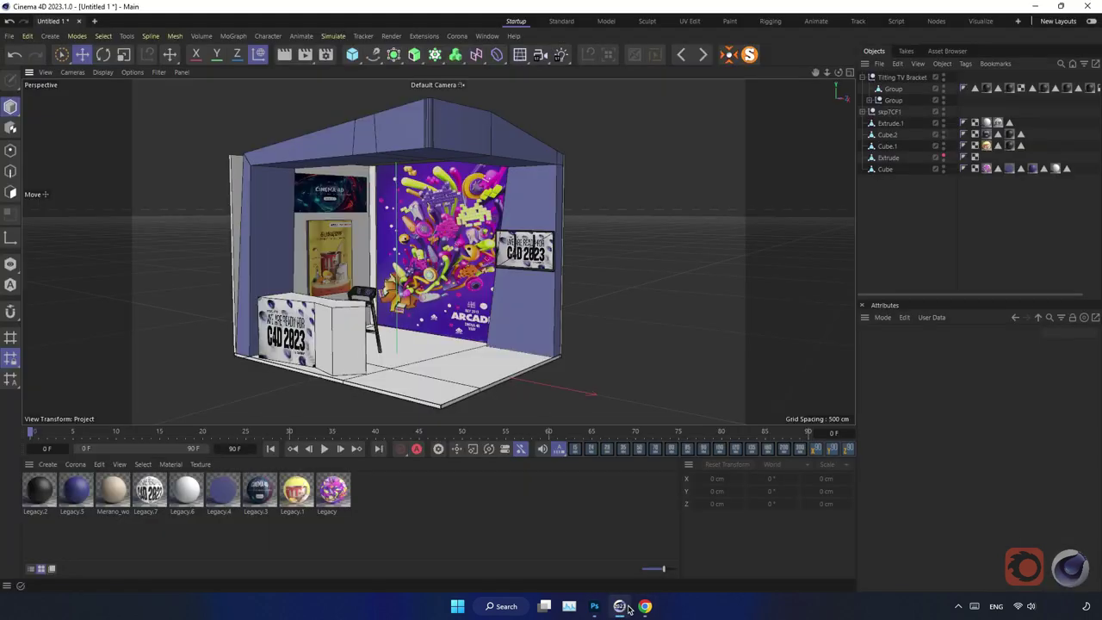
{"action": "left_click", "coordinate": [9, 35]}
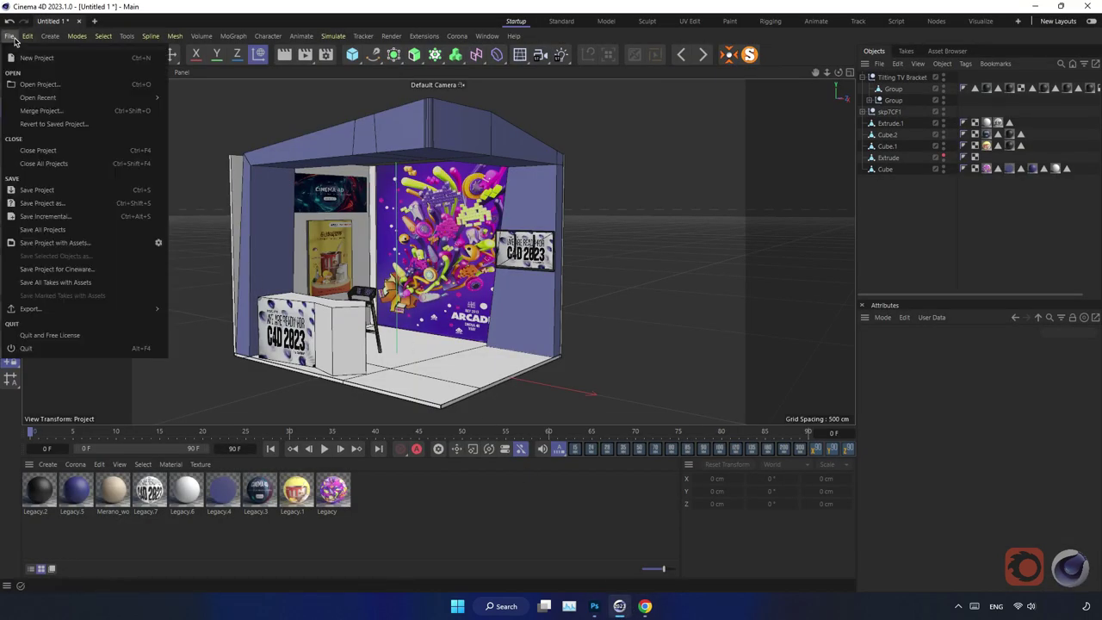
{"action": "left_click", "coordinate": [35, 110]}
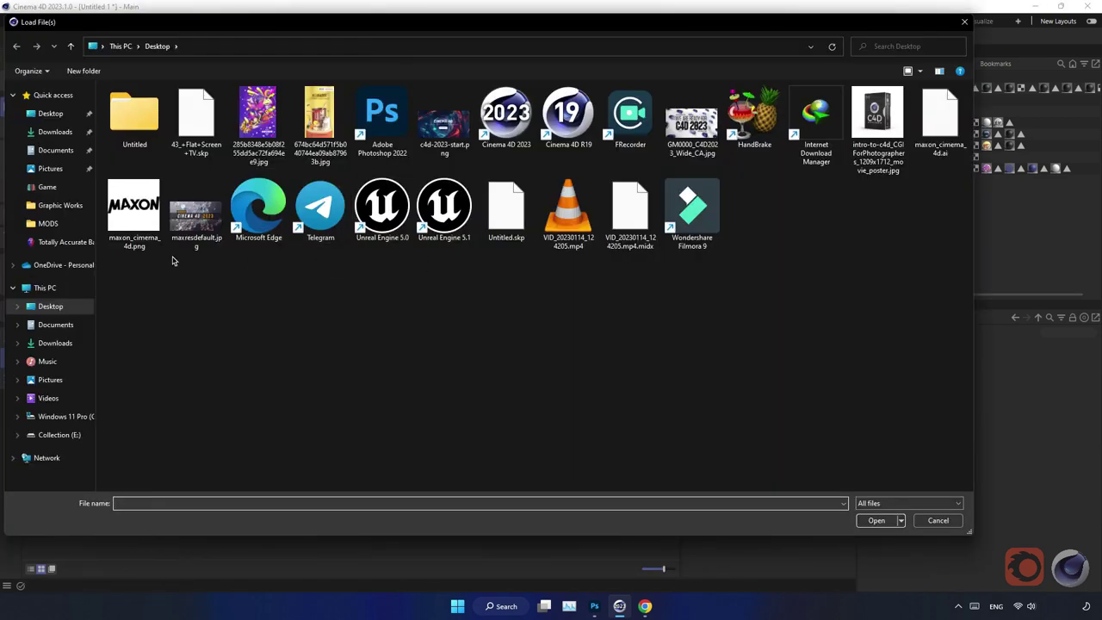
{"action": "left_click", "coordinate": [200, 129]}
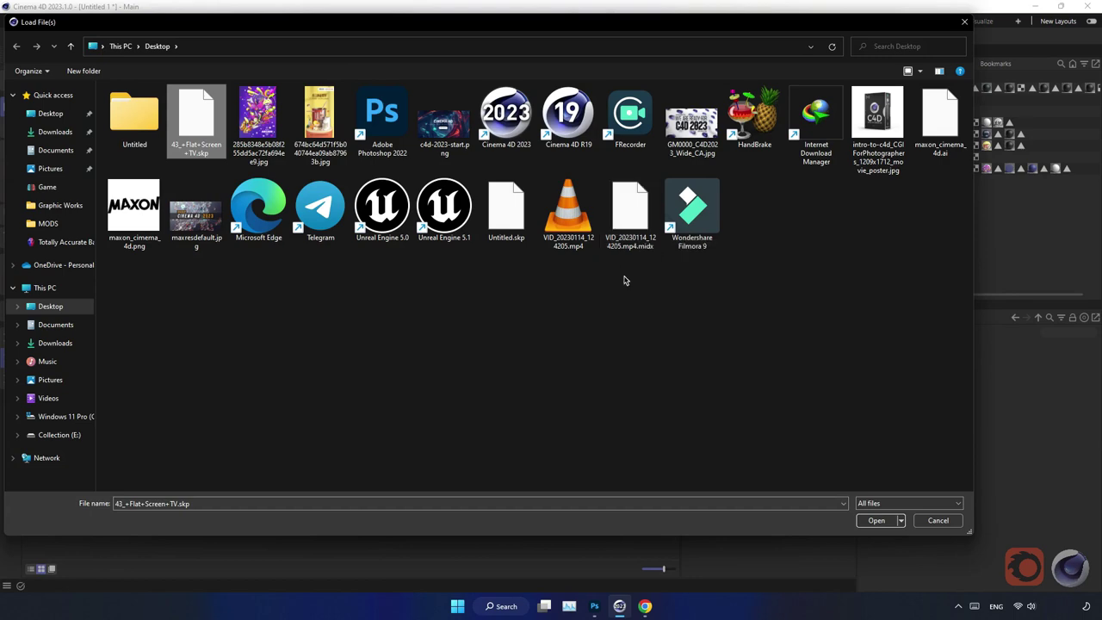
{"action": "double_click", "coordinate": [937, 120]}
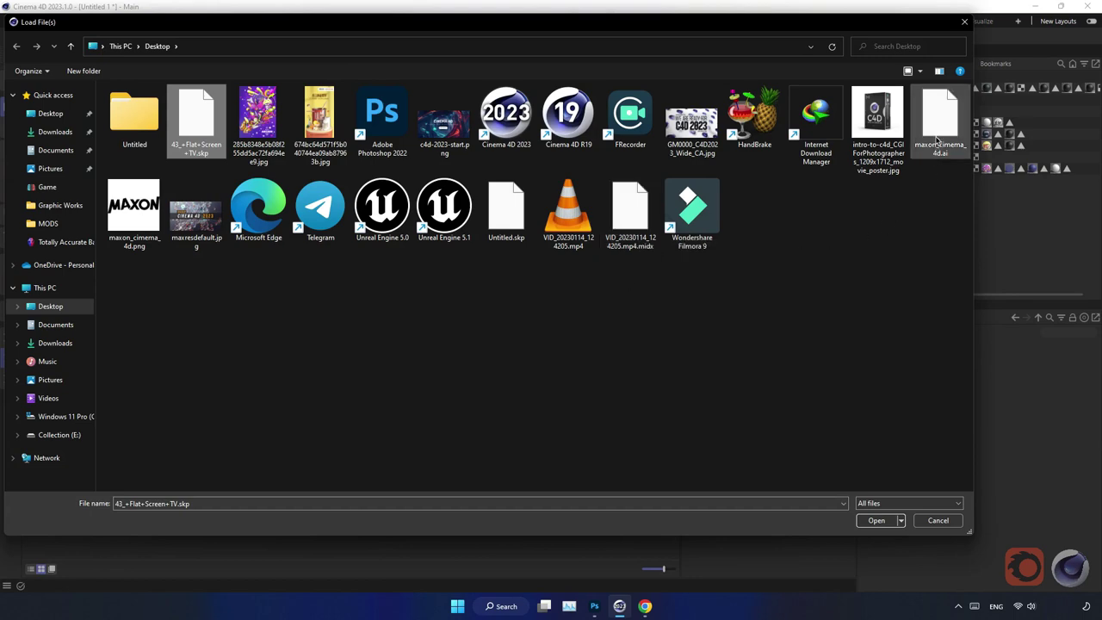
{"action": "left_click", "coordinate": [742, 268]}
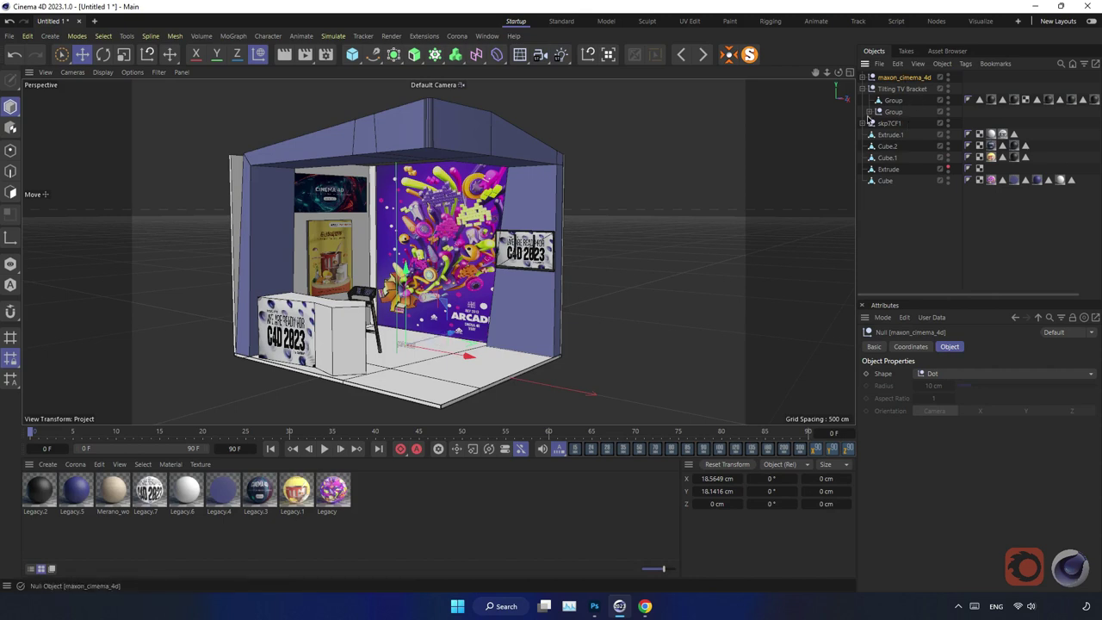
Move the MAXON logo up onto the booth roof and scale it larger
{"action": "mouse_move", "coordinate": [414, 314]}
{"action": "left_mouse_down"}
{"action": "mouse_move", "coordinate": [450, 145]}
{"action": "mouse_move", "coordinate": [359, 154]}
{"action": "left_mouse_up"}
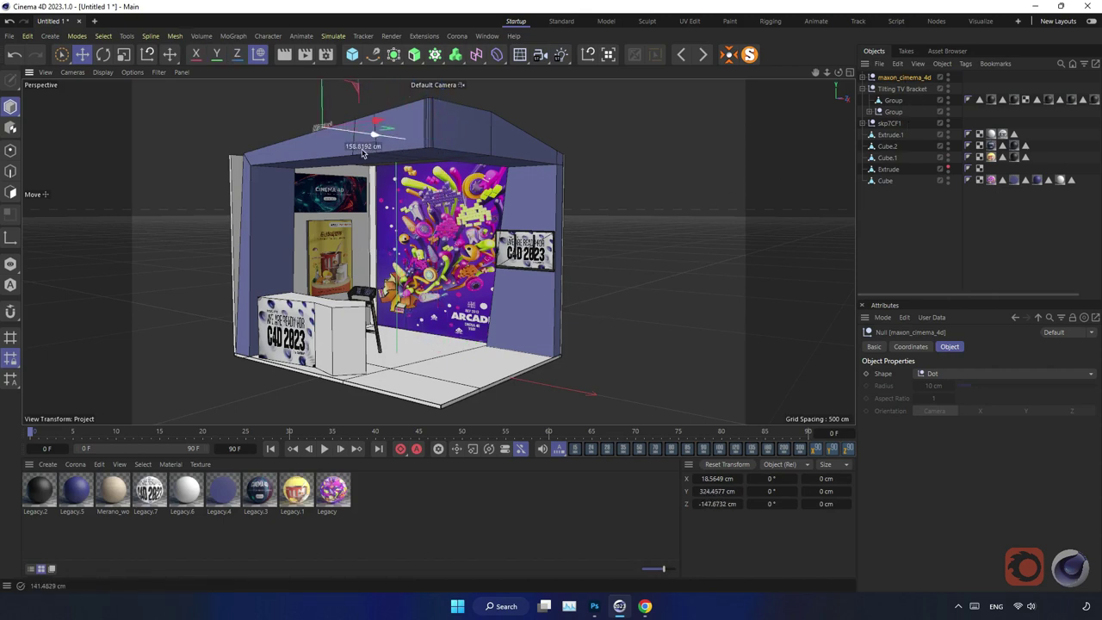
{"action": "key", "text": "t"}
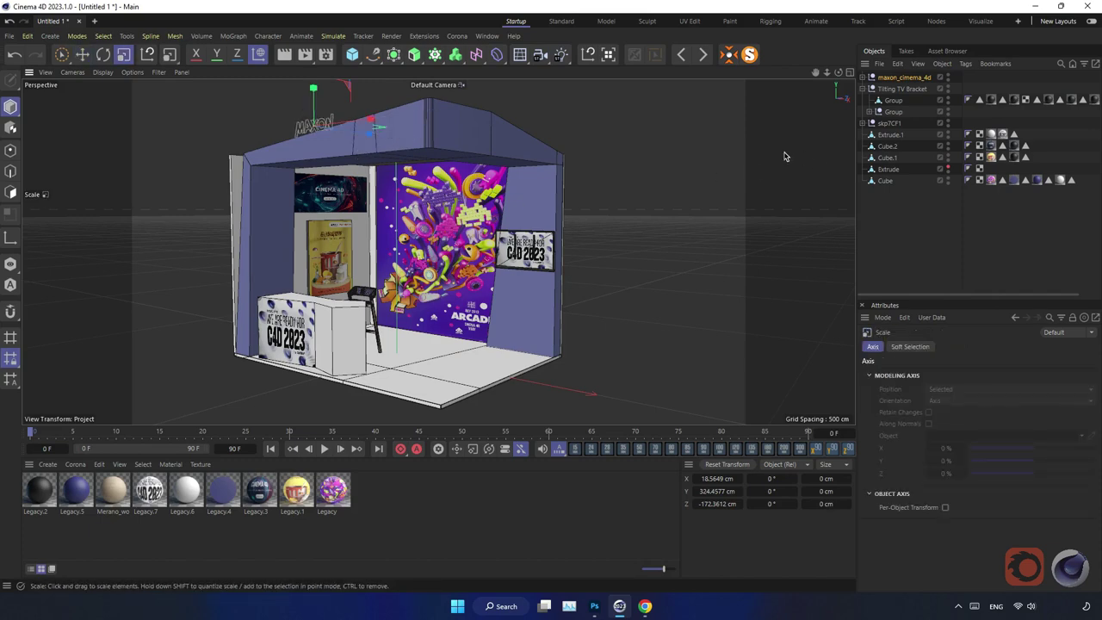
{"action": "mouse_move", "coordinate": [269, 222]}
{"action": "left_mouse_down"}
{"action": "mouse_move", "coordinate": [659, 189]}
{"action": "mouse_move", "coordinate": [574, 162]}
{"action": "left_mouse_up"}
{"action": "key", "text": "e"}
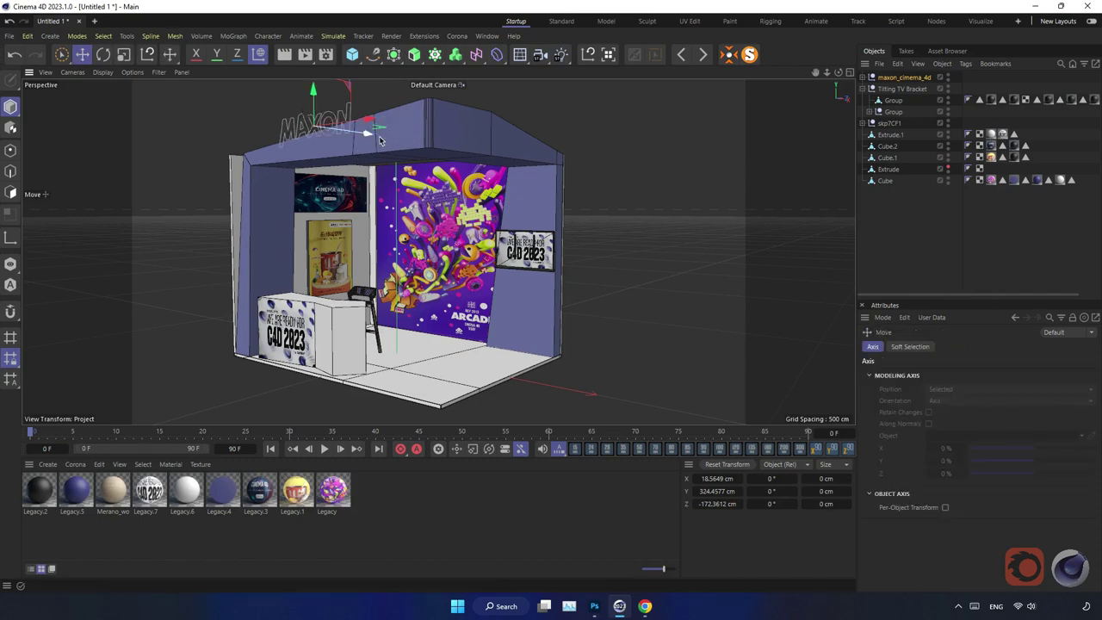
{"action": "mouse_move", "coordinate": [343, 135]}
{"action": "left_mouse_down", "text": "alt"}
{"action": "mouse_move", "coordinate": [360, 172]}
{"action": "mouse_move", "coordinate": [404, 193]}
{"action": "mouse_move", "coordinate": [474, 199]}
{"action": "mouse_move", "coordinate": [327, 172]}
{"action": "mouse_move", "coordinate": [523, 182]}
{"action": "left_mouse_up", "text": "alt"}
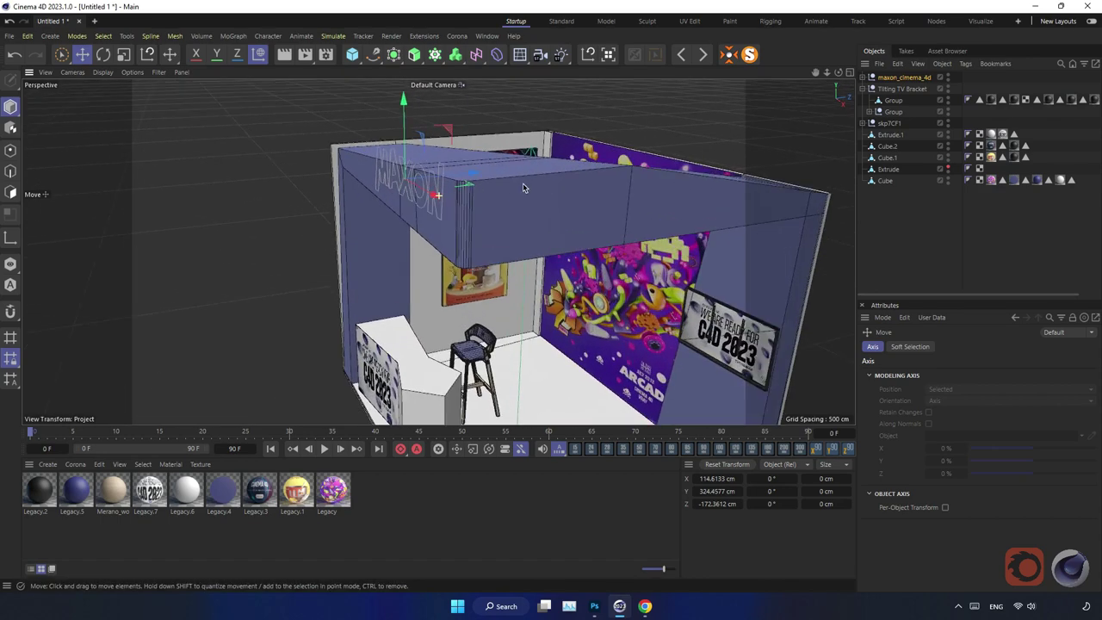
{"action": "scroll", "coordinate": [473, 151], "scroll_direction": "up", "scroll_amount": 3}
{"action": "left_click_drag", "start_coordinate": [379, 145], "coordinate": [442, 142]}
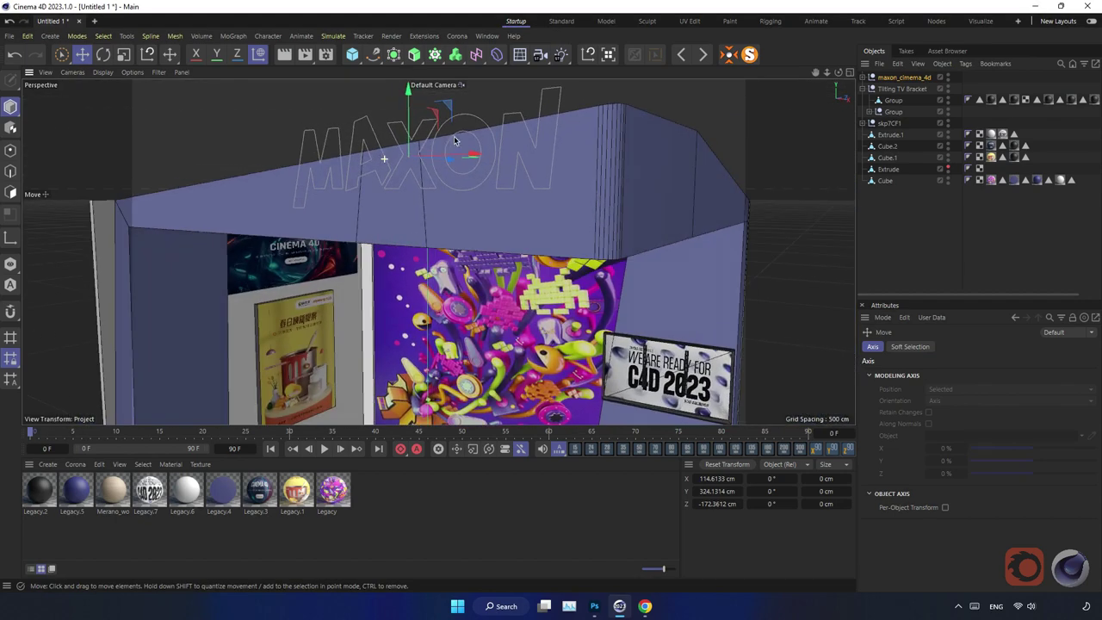
Give Path 1–5 Uniform intermediate points with Number 8
{"action": "left_click", "coordinate": [862, 77]}
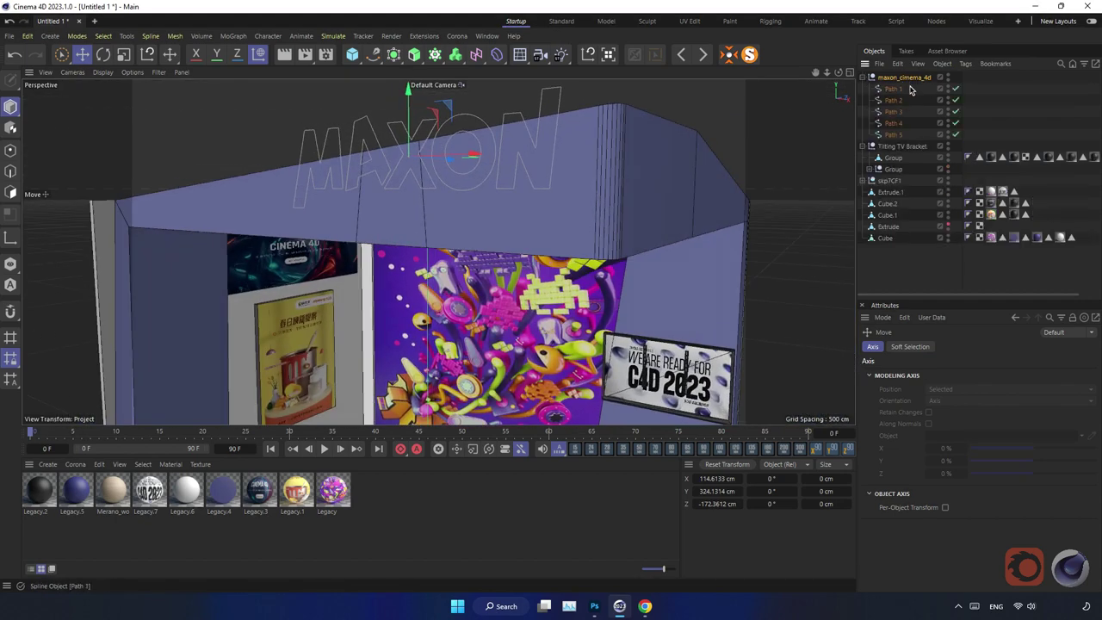
{"action": "left_click_drag", "start_coordinate": [911, 90], "coordinate": [902, 135]}
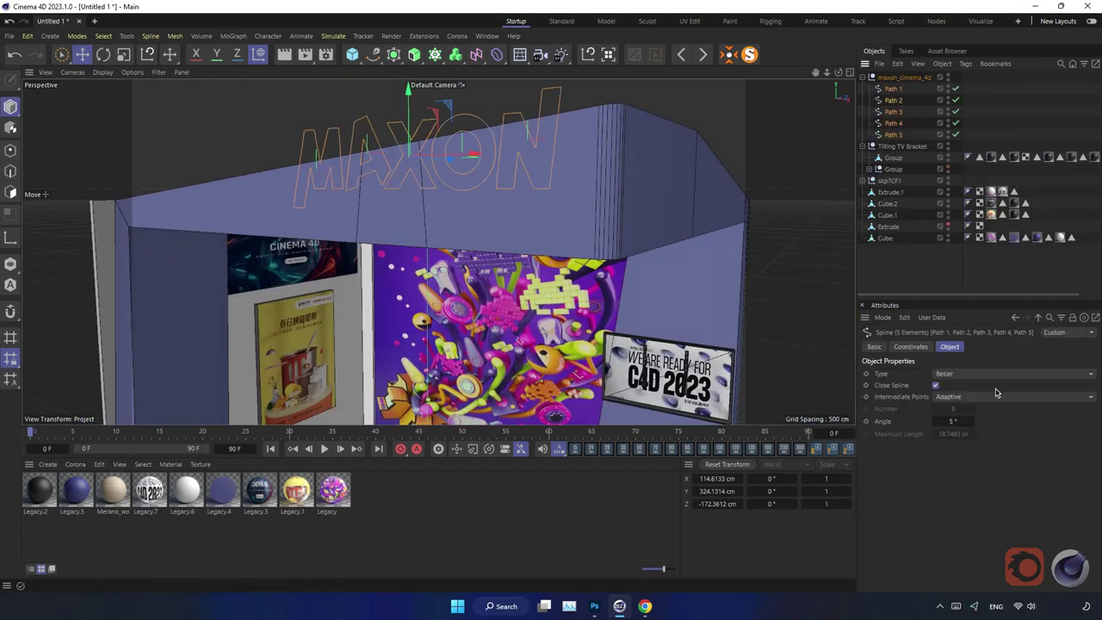
{"action": "left_click", "coordinate": [996, 396]}
{"action": "left_click", "coordinate": [979, 439]}
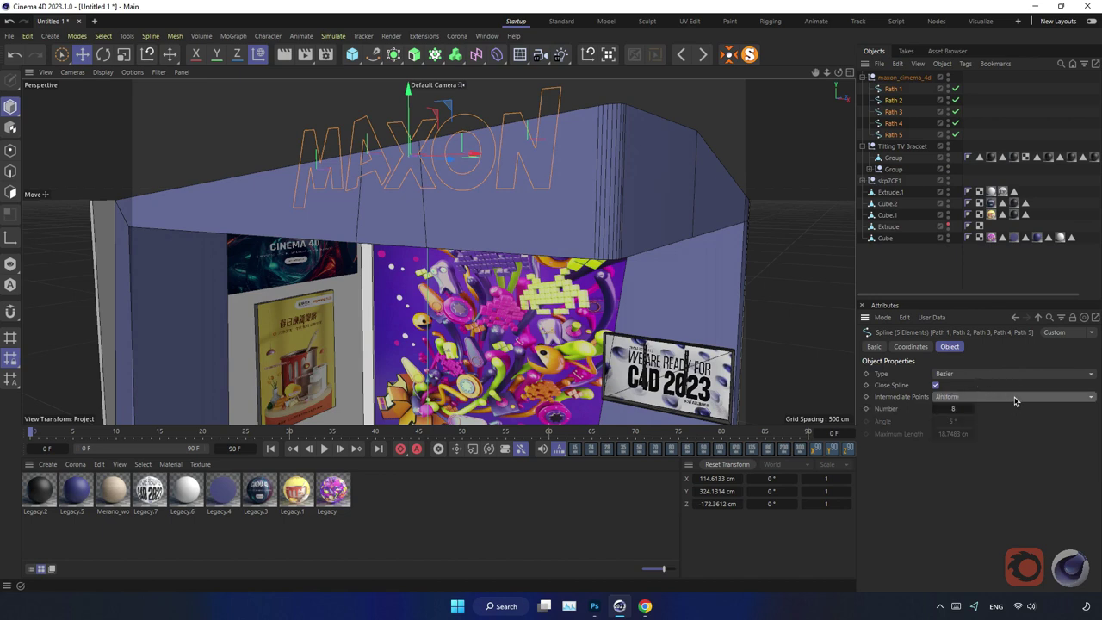
{"action": "left_click", "coordinate": [955, 409]}
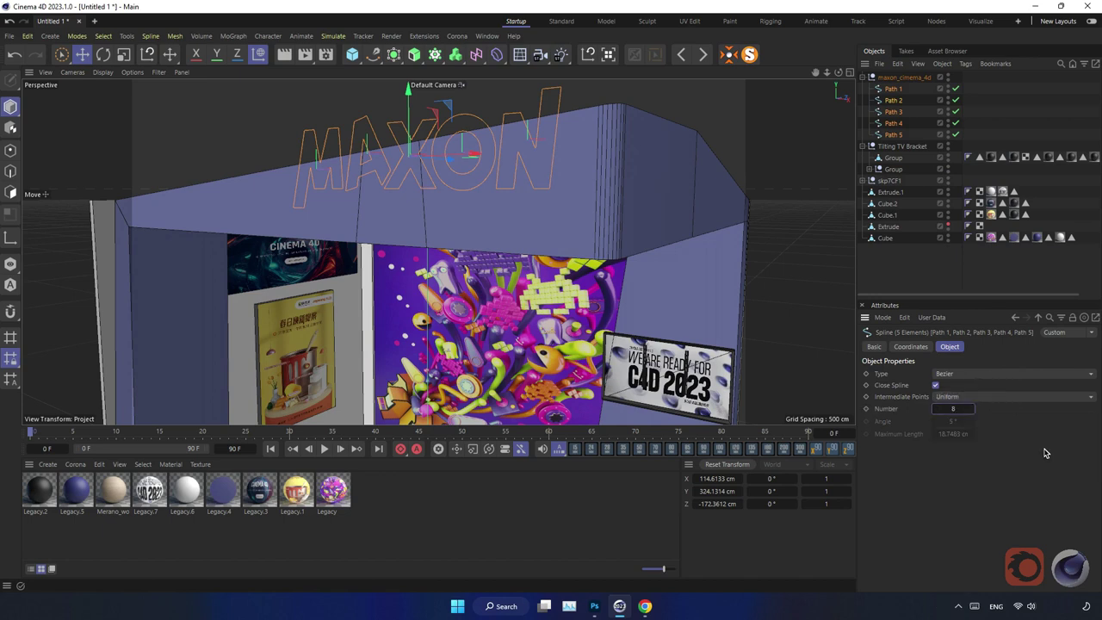
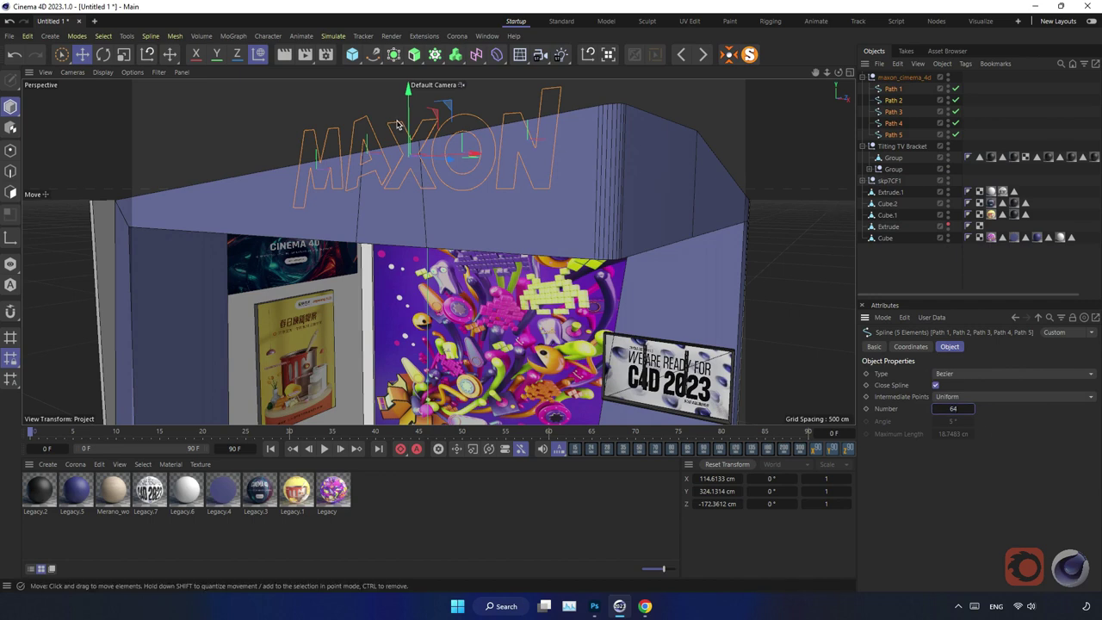
Wrap each MAXON letter path in its own Extrude, setting the offset to 10 cm, then 5 cm
{"action": "left_click", "coordinate": [414, 55], "text": "alt"}
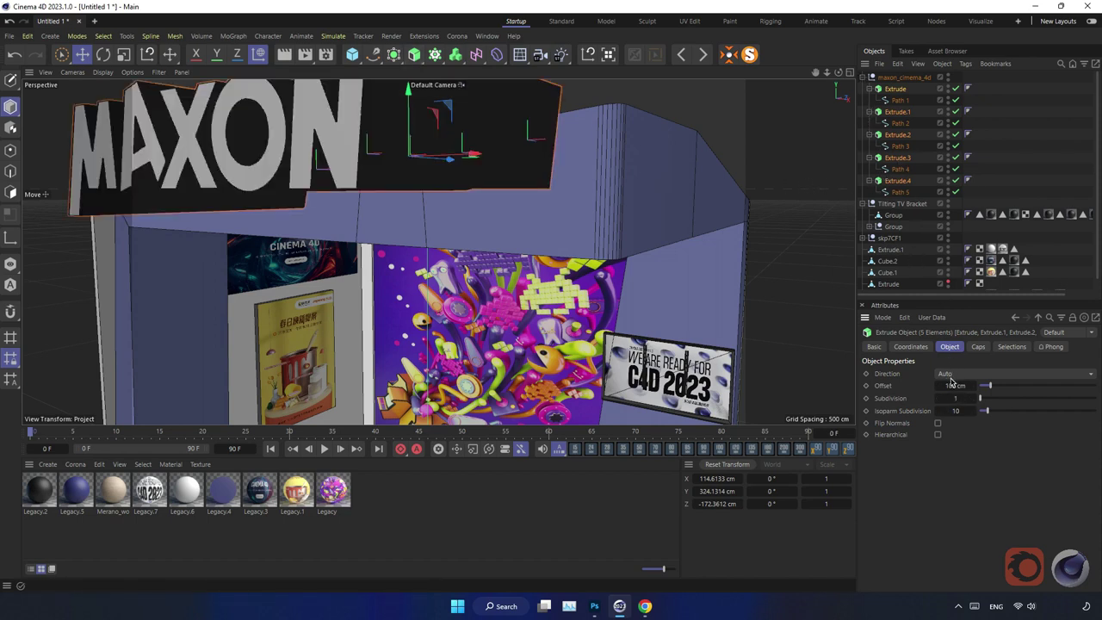
{"action": "left_click", "coordinate": [950, 382]}
{"action": "type", "text": "10"}
{"action": "key", "text": "Return"}
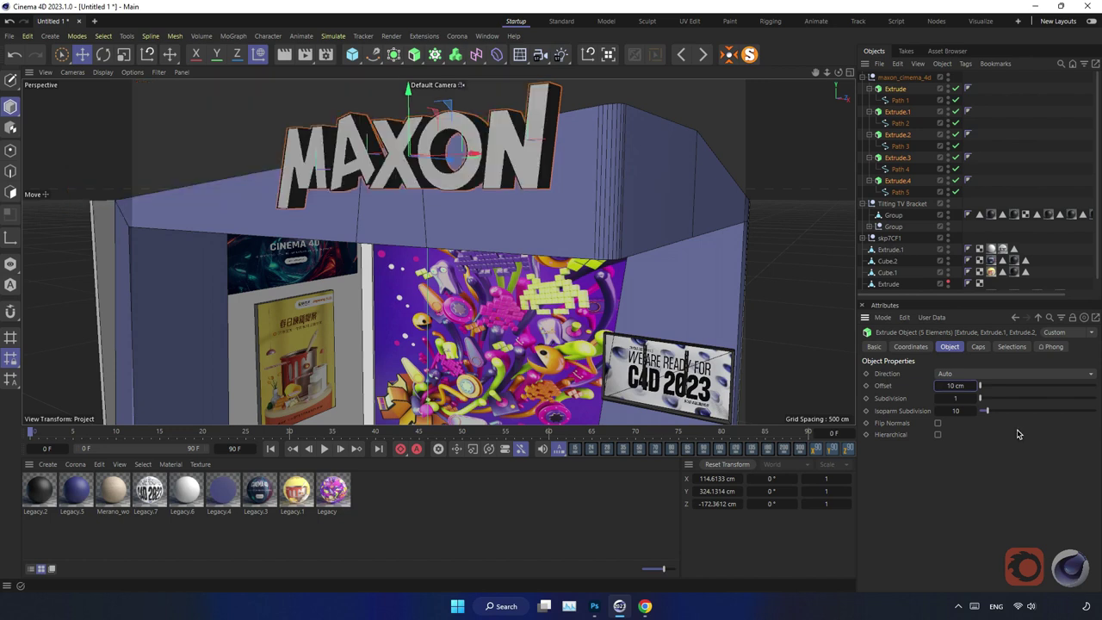
{"action": "left_click", "coordinate": [956, 385]}
{"action": "type", "text": "5"}
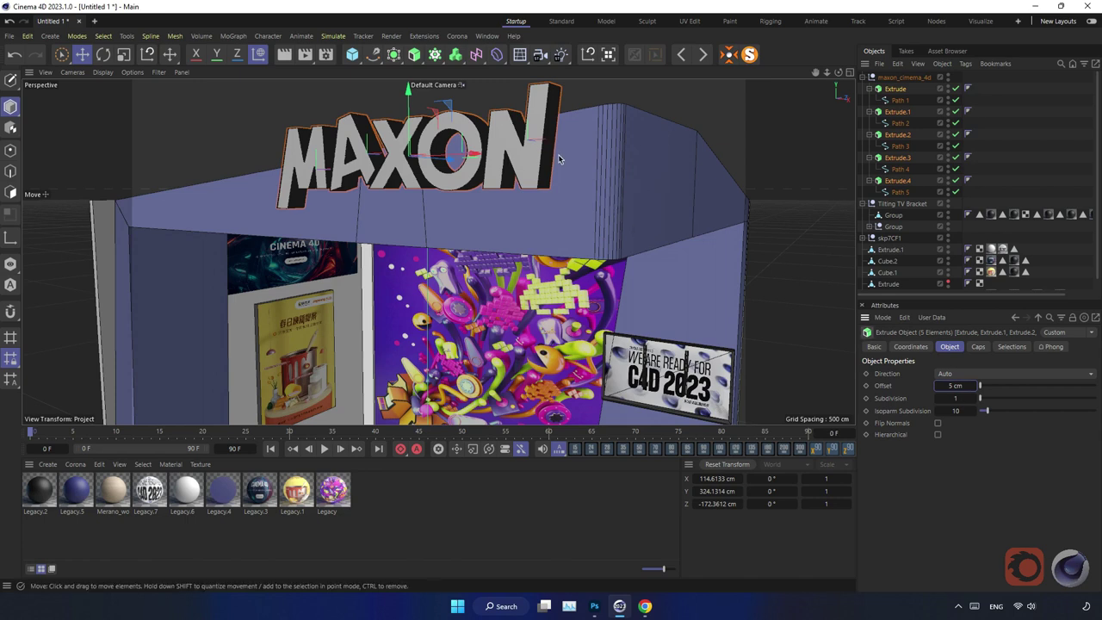
{"action": "key", "text": "Return"}
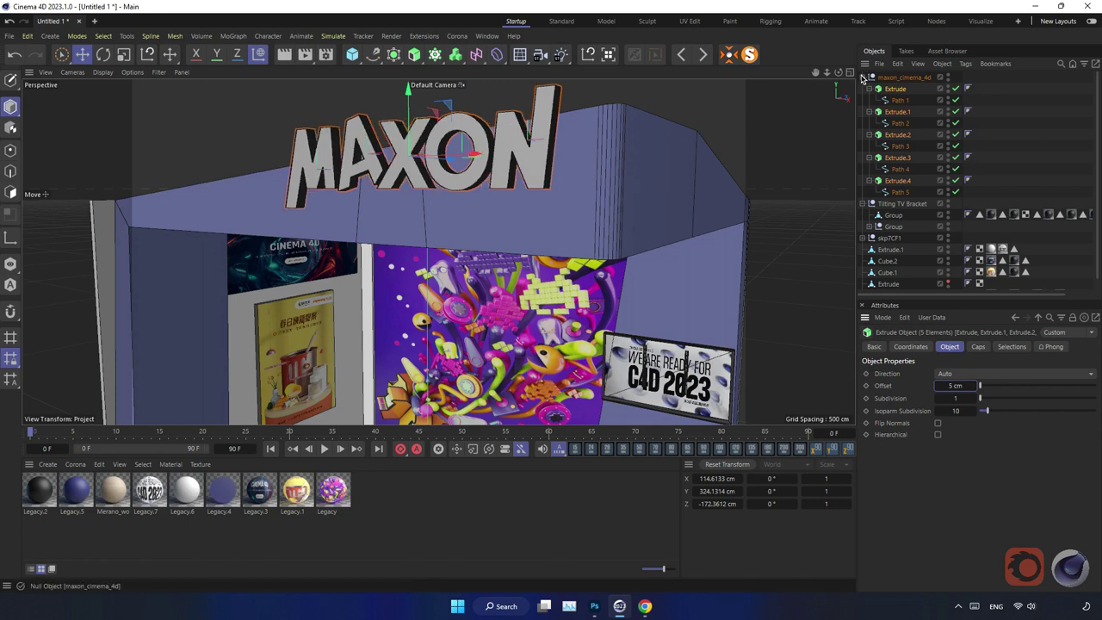
{"action": "left_click", "coordinate": [863, 77]}
{"action": "left_click", "coordinate": [900, 78]}
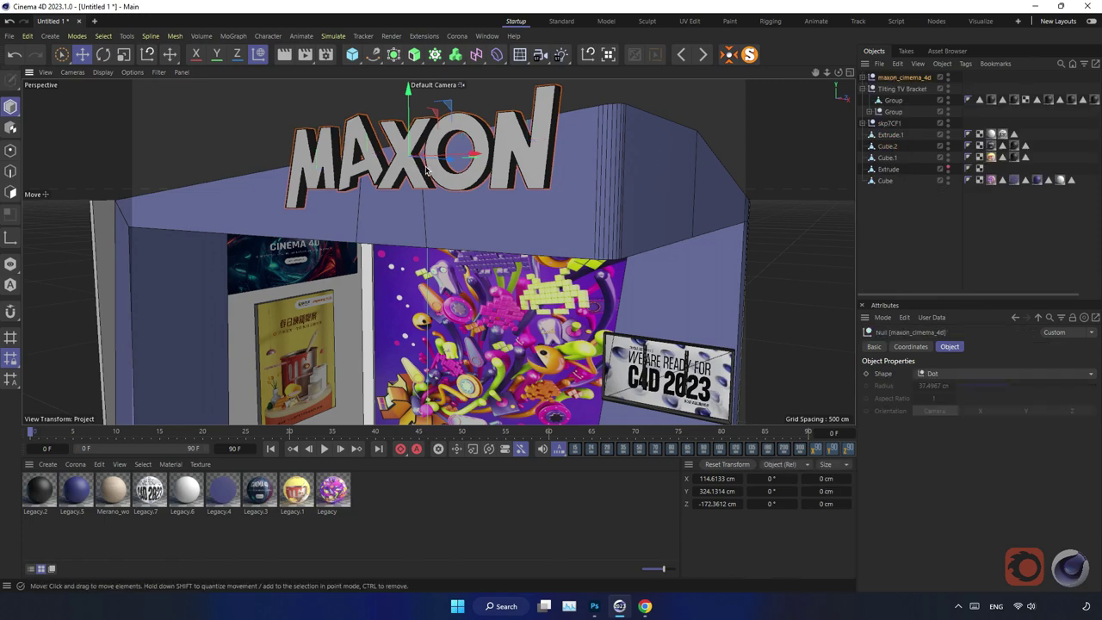
Select Path 1–5 and set their Intermediate Points number to 32
{"action": "mouse_move", "coordinate": [426, 170]}
{"action": "left_mouse_down", "text": "alt"}
{"action": "mouse_move", "coordinate": [492, 170]}
{"action": "mouse_move", "coordinate": [511, 191]}
{"action": "left_mouse_up", "text": "alt"}
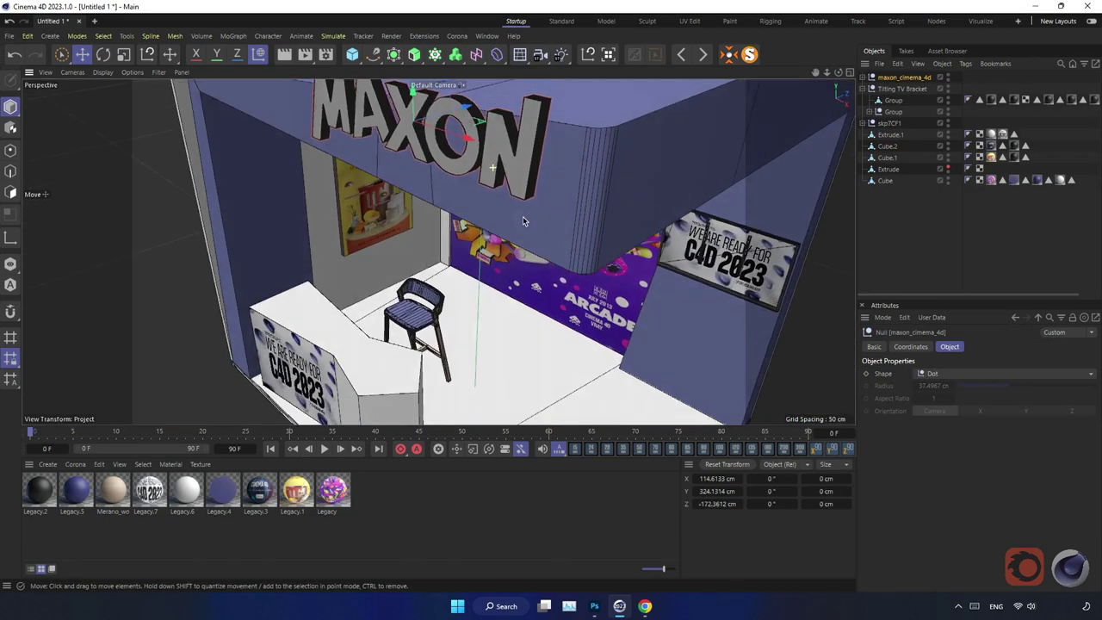
{"action": "left_click", "coordinate": [864, 78]}
{"action": "left_click", "coordinate": [894, 101]}
{"action": "left_click", "coordinate": [900, 125], "text": "ctrl"}
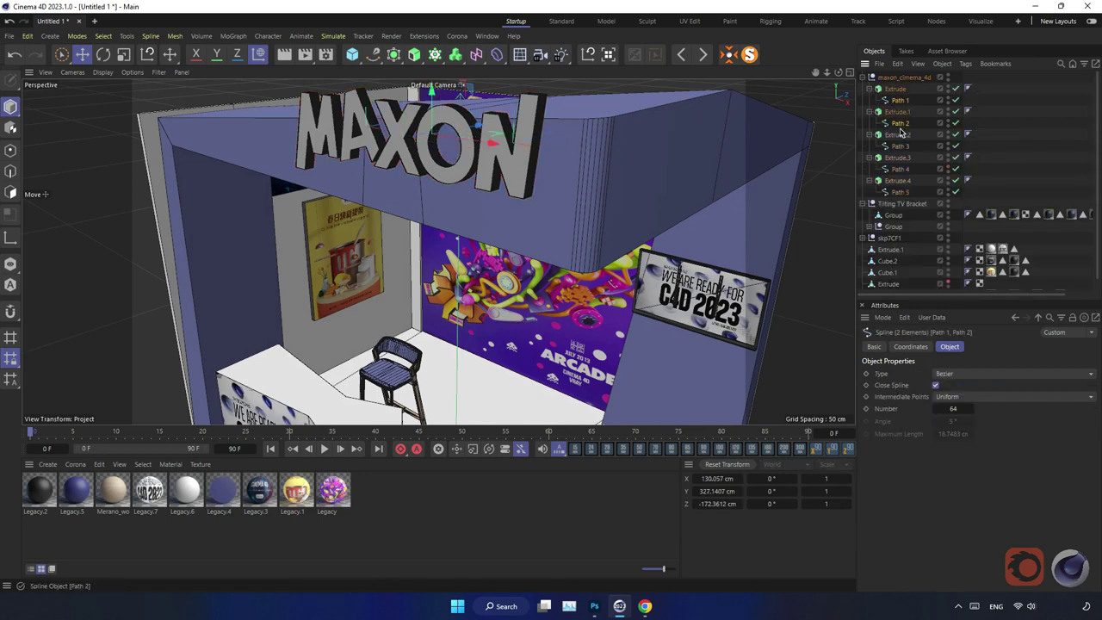
{"action": "left_click", "coordinate": [901, 147], "text": "ctrl"}
{"action": "left_click", "coordinate": [901, 169], "text": "ctrl"}
{"action": "left_click", "coordinate": [900, 192], "text": "ctrl"}
{"action": "left_click", "coordinate": [953, 408]}
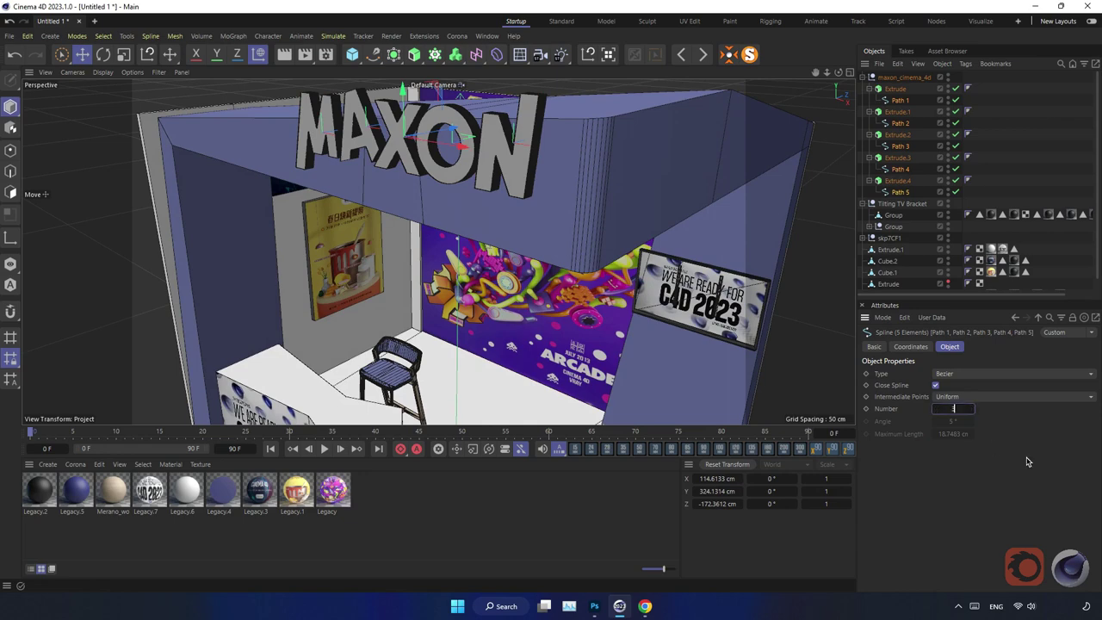
{"action": "type", "text": "32"}
{"action": "left_click_drag", "start_coordinate": [436, 198], "coordinate": [437, 249], "text": "alt"}
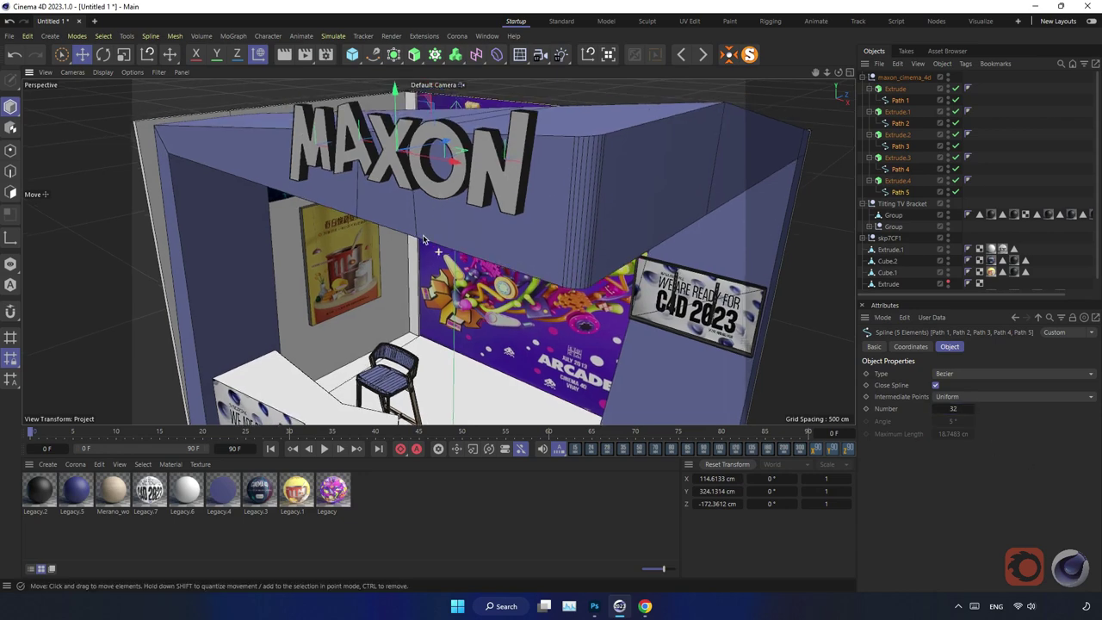
{"action": "left_click", "coordinate": [955, 410]}
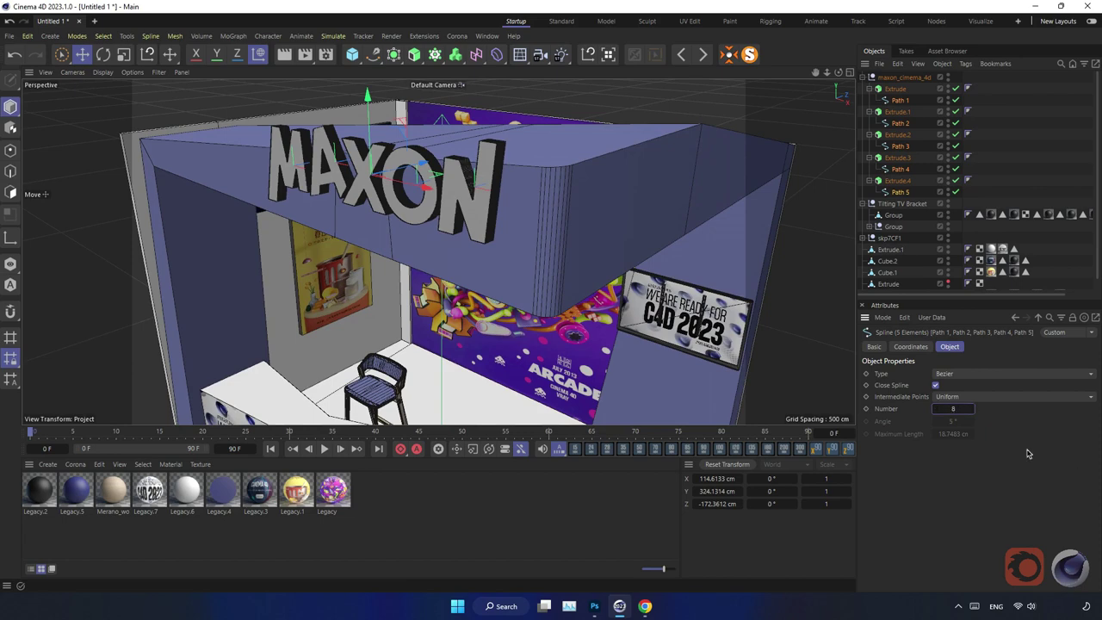
Collapse and briefly select the maxon_cinema_4d group, then clear the selection
{"action": "left_click", "coordinate": [863, 78]}
{"action": "left_click", "coordinate": [900, 78]}
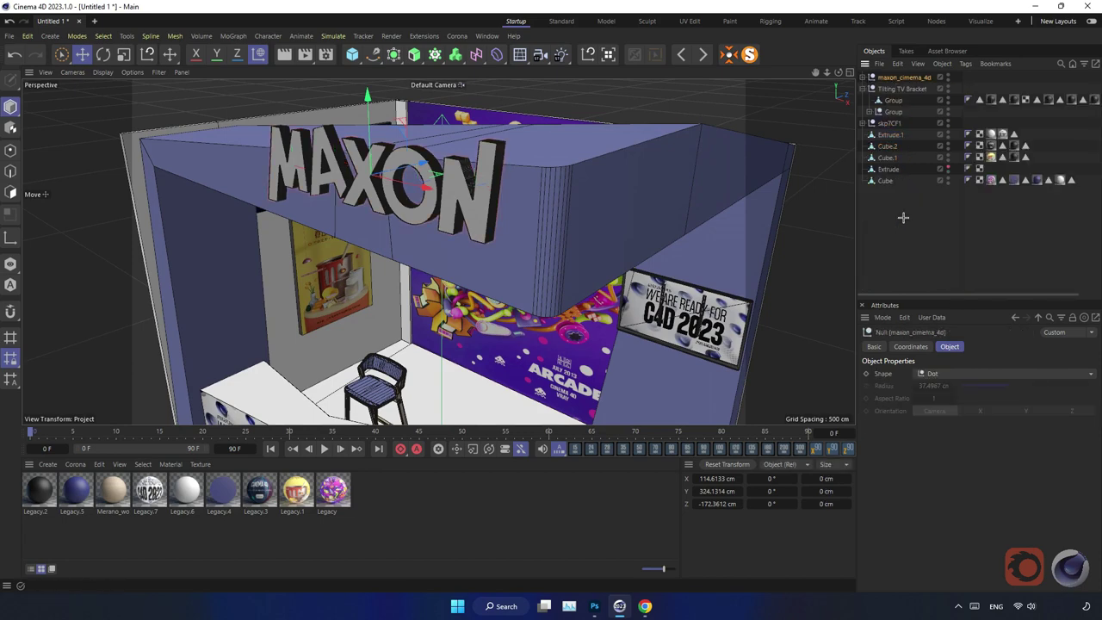
{"action": "left_click", "coordinate": [903, 217]}
{"action": "scroll", "coordinate": [437, 219], "scroll_direction": "up", "scroll_amount": 3}
{"action": "scroll", "coordinate": [465, 198], "scroll_direction": "up", "scroll_amount": 3}
{"action": "scroll", "coordinate": [496, 178], "scroll_direction": "up", "scroll_amount": 4}
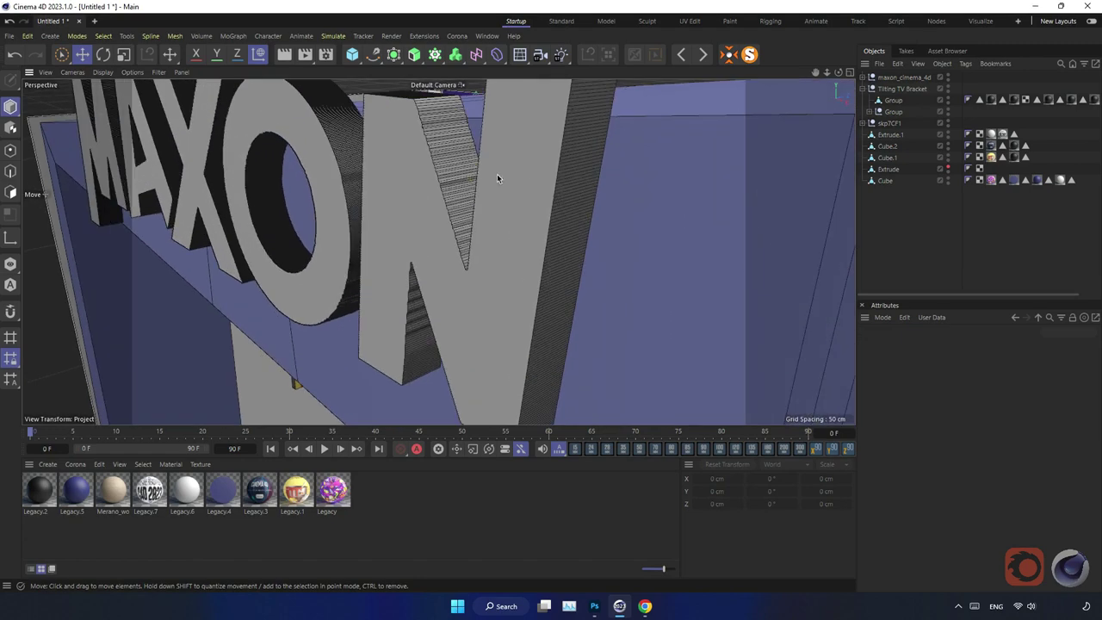
{"action": "scroll", "coordinate": [446, 200], "scroll_direction": "down", "scroll_amount": 5}
{"action": "scroll", "coordinate": [441, 193], "scroll_direction": "down", "scroll_amount": 2}
{"action": "scroll", "coordinate": [435, 187], "scroll_direction": "up", "scroll_amount": 4}
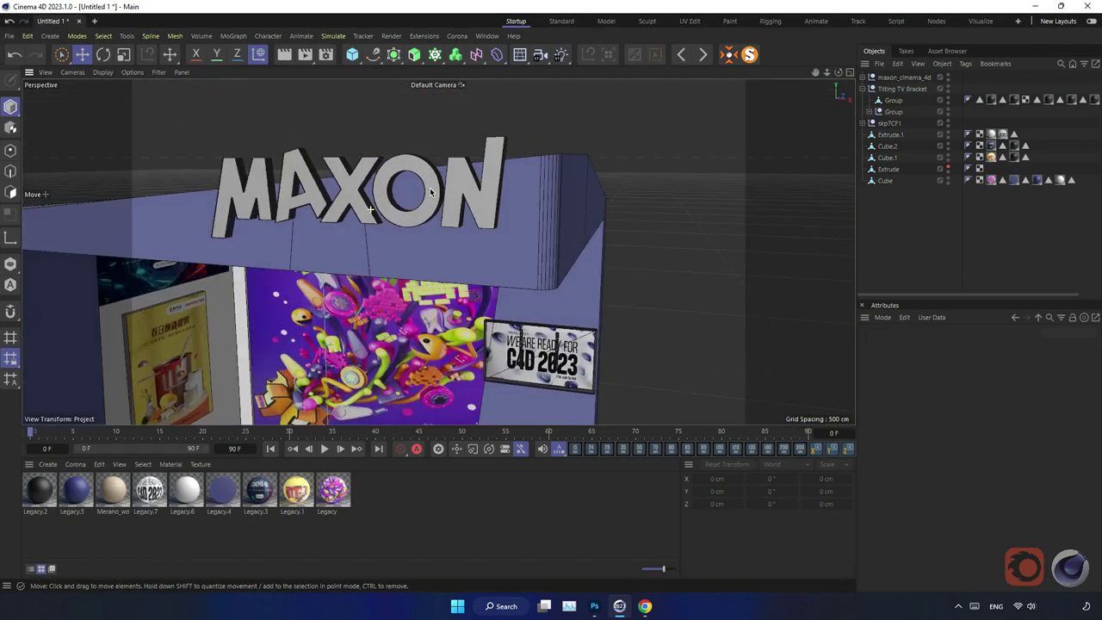
Reselect Path 1–5 inside the maxon_cinema_4d group
{"action": "left_click", "coordinate": [901, 77]}
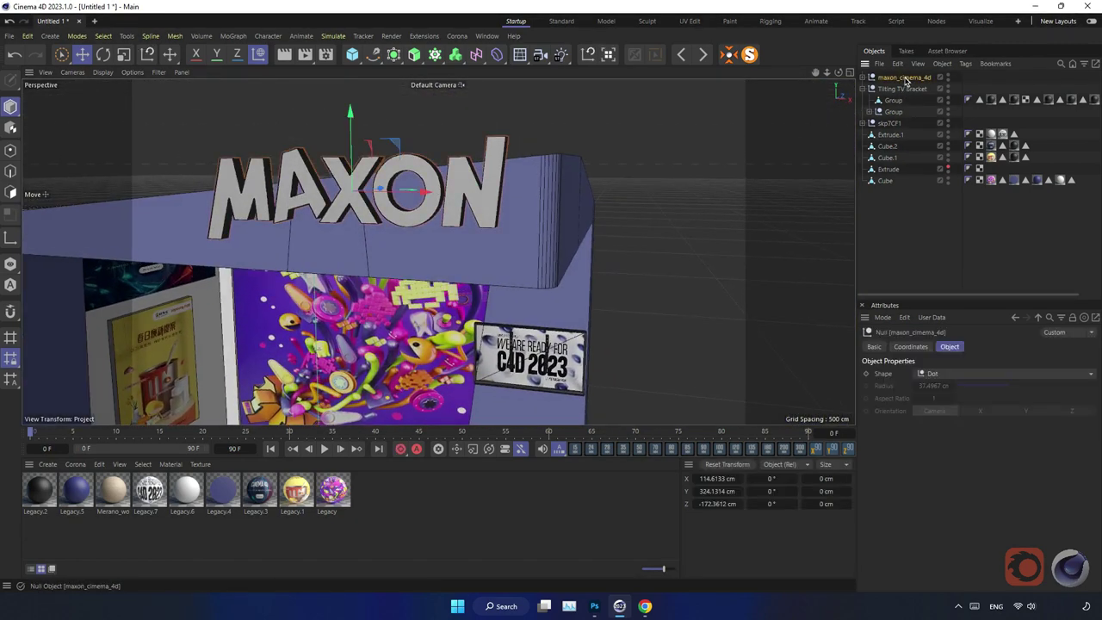
{"action": "left_click", "coordinate": [865, 78]}
{"action": "left_click", "coordinate": [900, 101]}
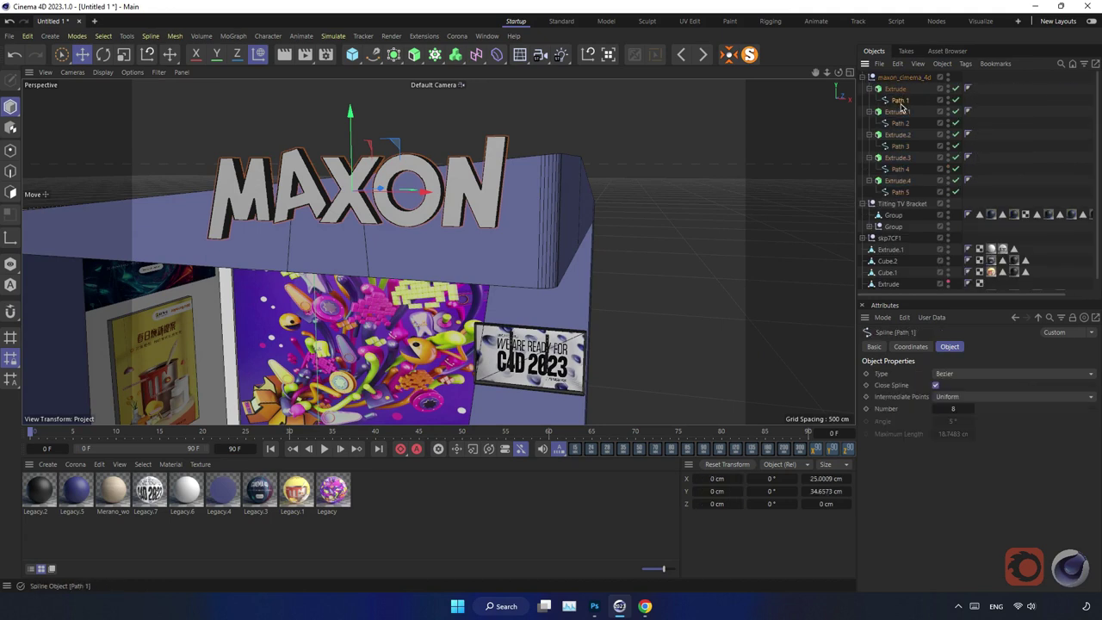
{"action": "left_click", "coordinate": [900, 124], "text": "ctrl"}
{"action": "left_click", "coordinate": [902, 147], "text": "ctrl"}
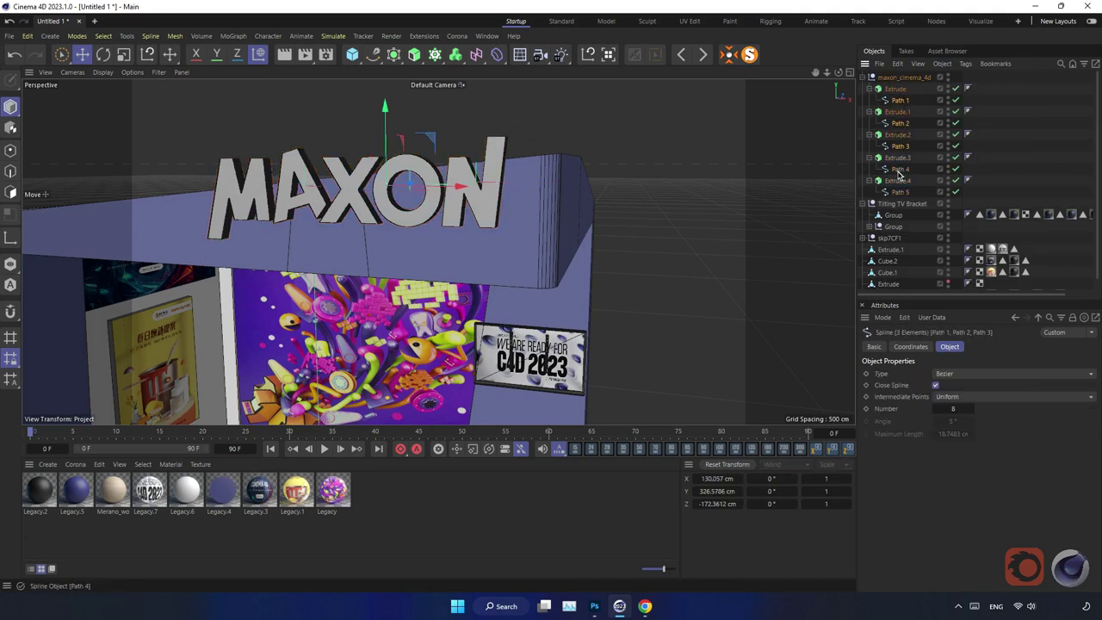
{"action": "left_click", "coordinate": [900, 168], "text": "ctrl"}
{"action": "left_click", "coordinate": [900, 192], "text": "ctrl"}
{"action": "type", "text": "32"}
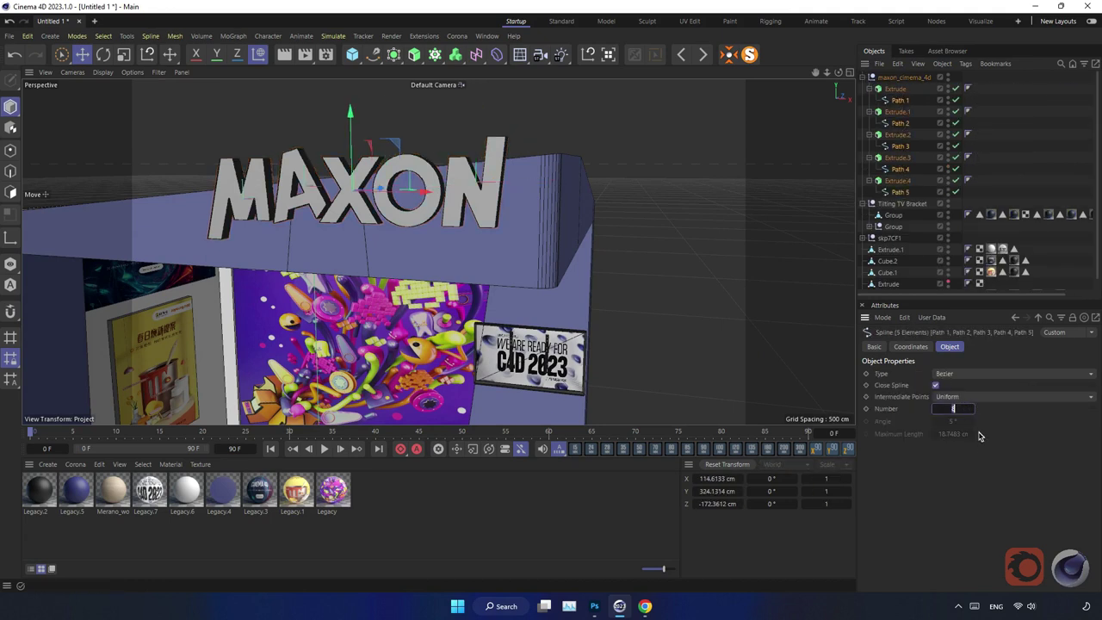
Move the maxon_cinema_4d logo group down to Y 320.26 cm
{"action": "left_click", "coordinate": [864, 78]}
{"action": "left_click", "coordinate": [899, 77]}
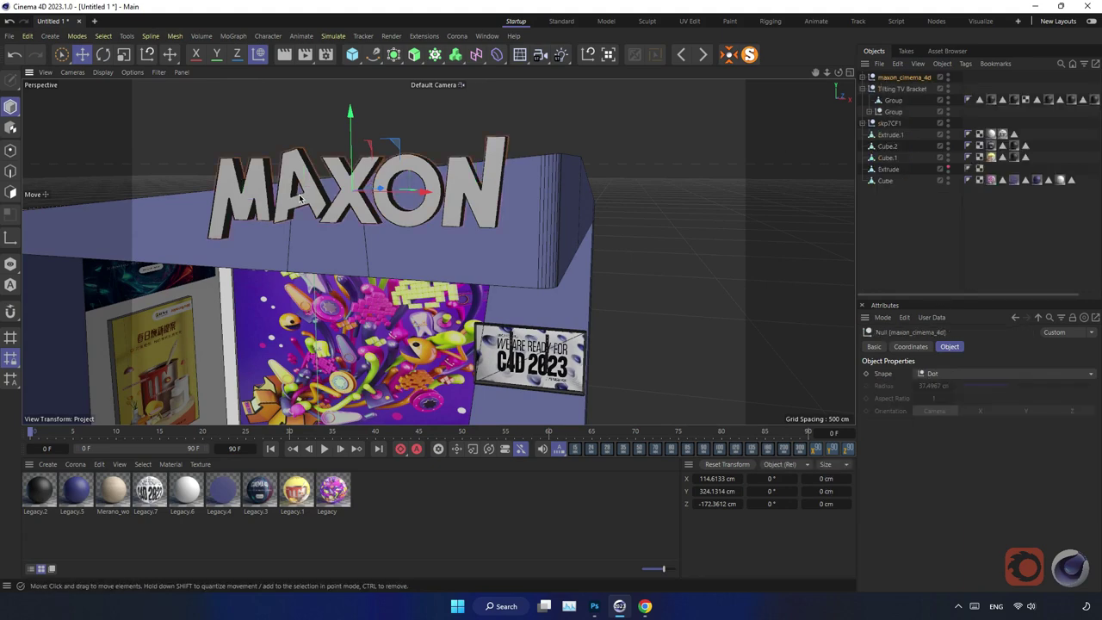
{"action": "mouse_move", "coordinate": [335, 183]}
{"action": "left_mouse_down", "text": "alt"}
{"action": "mouse_move", "coordinate": [242, 193]}
{"action": "mouse_move", "coordinate": [261, 200]}
{"action": "left_mouse_up", "text": "alt"}
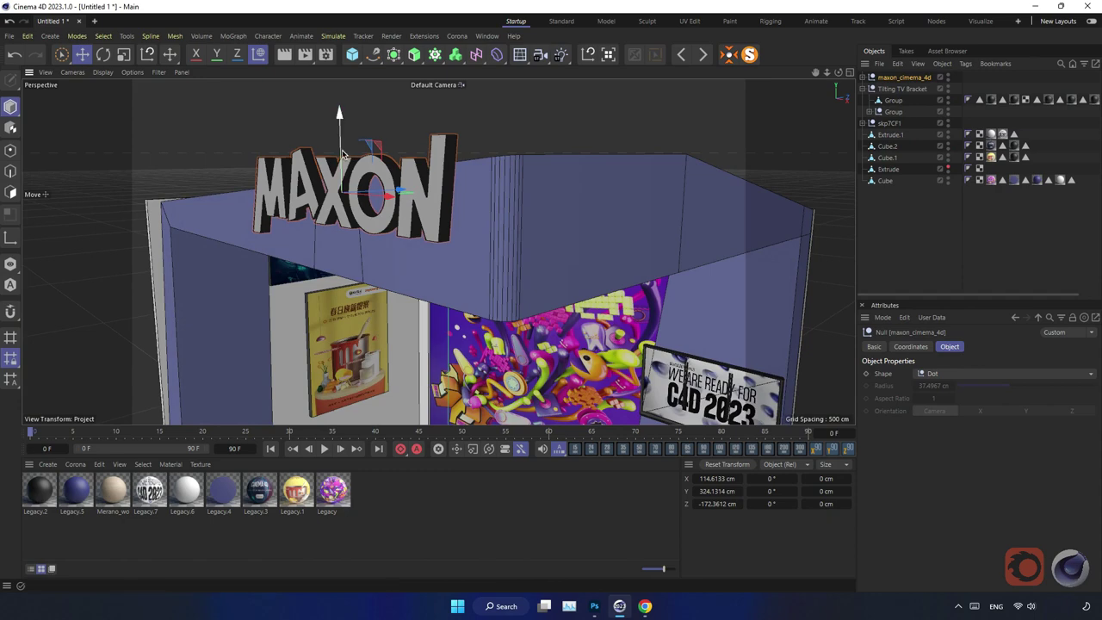
{"action": "mouse_move", "coordinate": [347, 153]}
{"action": "left_mouse_down"}
{"action": "mouse_move", "coordinate": [390, 203]}
{"action": "mouse_move", "coordinate": [369, 247]}
{"action": "mouse_move", "coordinate": [347, 196]}
{"action": "mouse_move", "coordinate": [397, 201]}
{"action": "mouse_move", "coordinate": [386, 246]}
{"action": "left_mouse_up"}
{"action": "scroll", "coordinate": [381, 279], "scroll_direction": "down", "scroll_amount": 5}
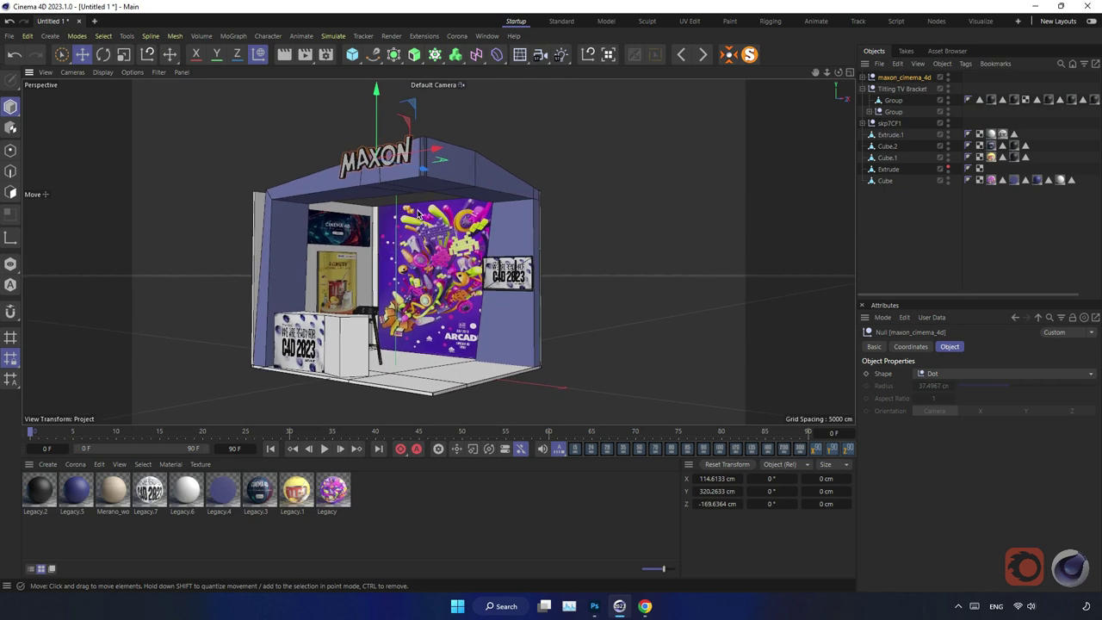
Duplicate the white Legacy.6 material as Legacy.8
{"action": "left_click", "coordinate": [600, 194]}
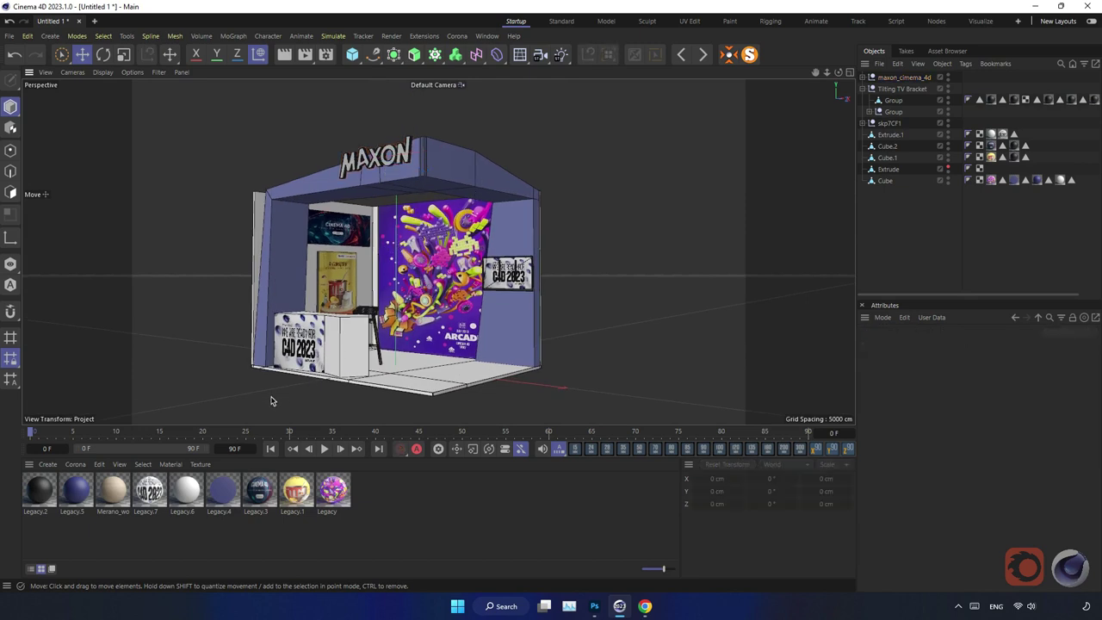
{"action": "left_click", "coordinate": [198, 489]}
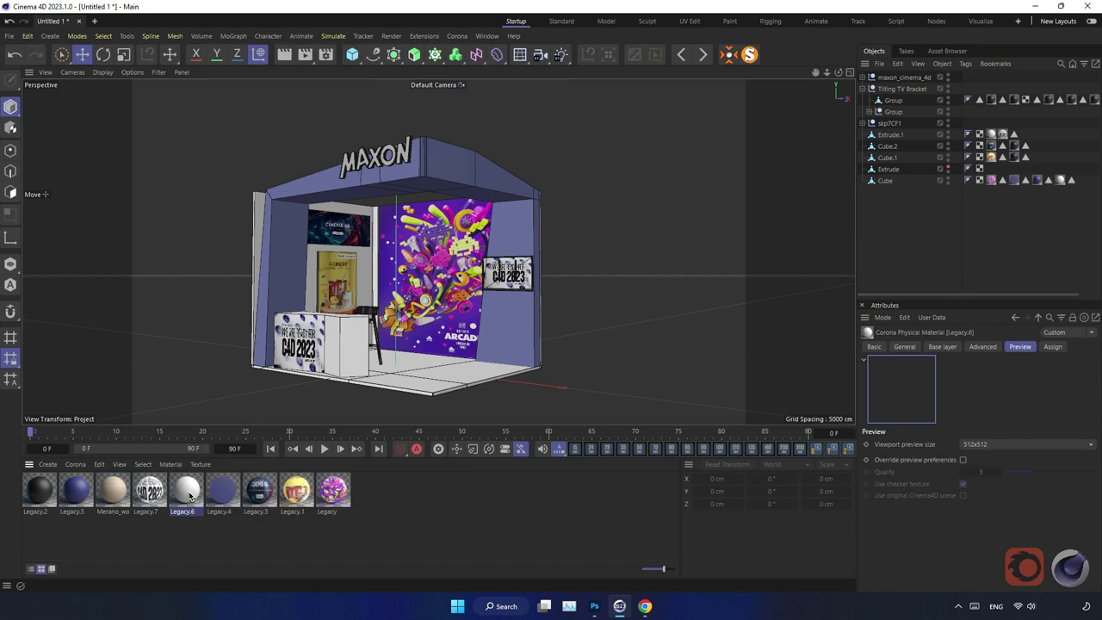
{"action": "key", "text": "ctrl+c"}
{"action": "key", "text": "ctrl+v"}
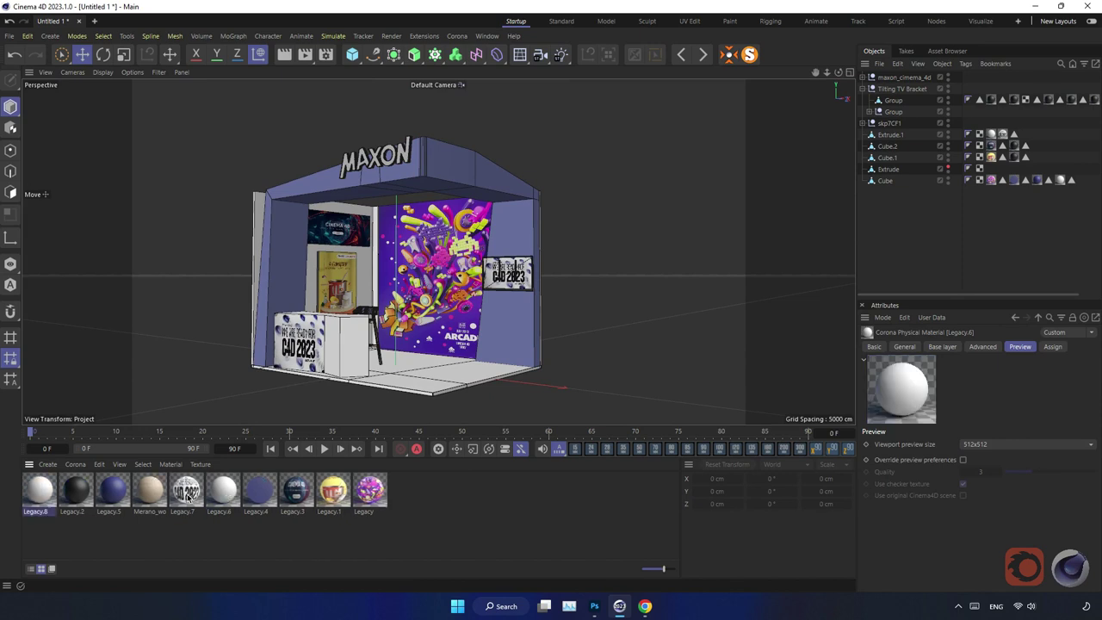
Enable self-illumination at multiplier 1 on Legacy.8 and apply it to maxon_cinema_4d
{"action": "double_click", "coordinate": [47, 491]}
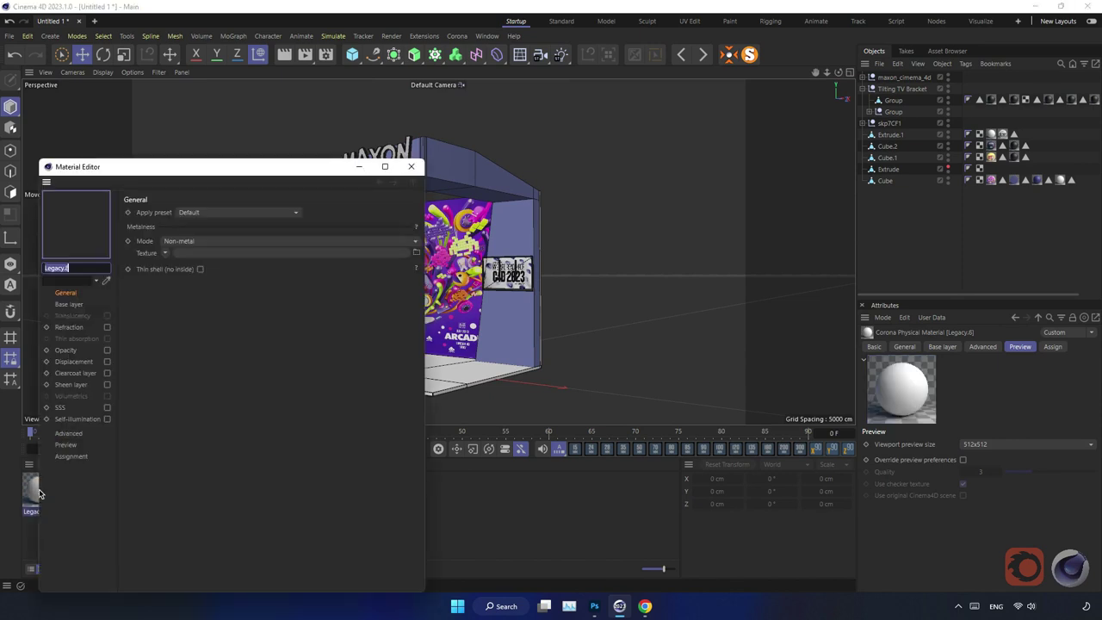
{"action": "left_click", "coordinate": [70, 305]}
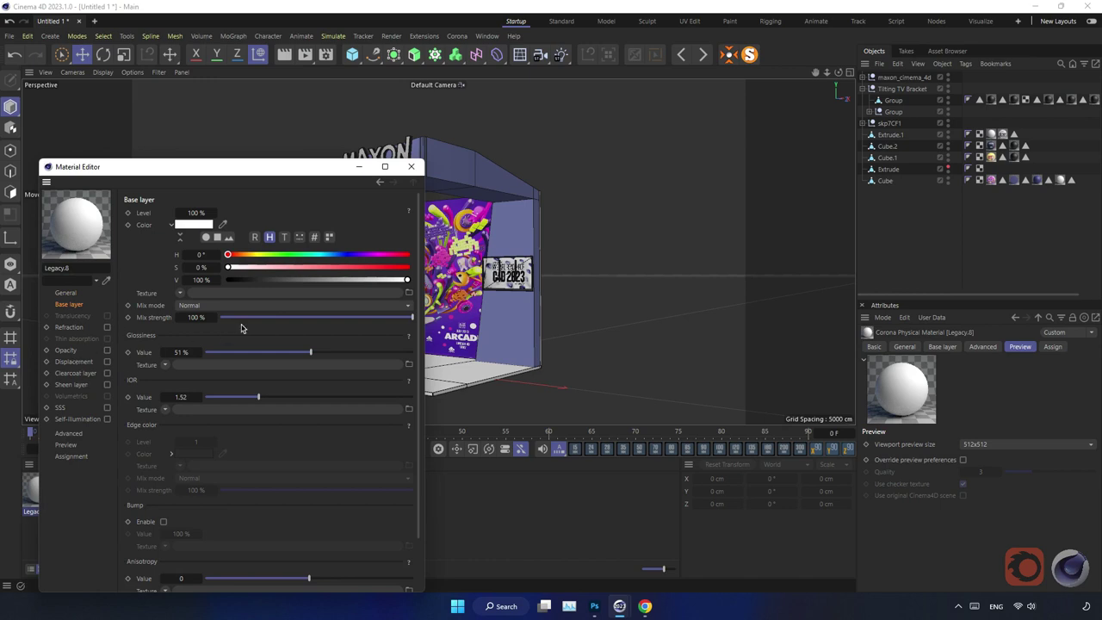
{"action": "left_click", "coordinate": [79, 418]}
{"action": "left_click", "coordinate": [106, 418]}
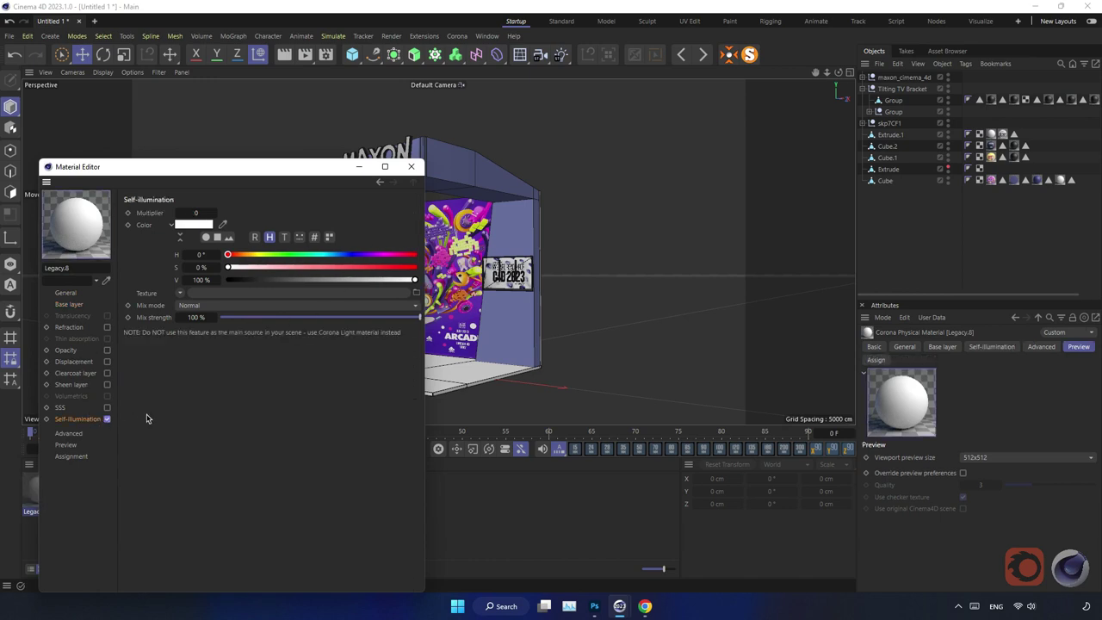
{"action": "type", "text": "1"}
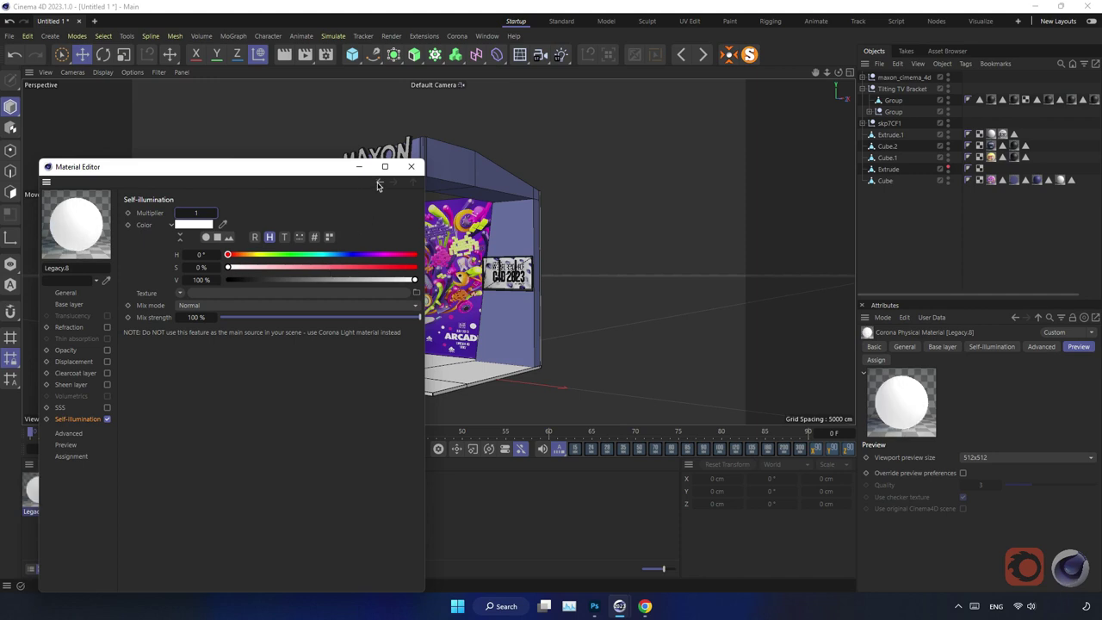
{"action": "left_click", "coordinate": [411, 166]}
{"action": "left_click_drag", "start_coordinate": [36, 493], "coordinate": [894, 78]}
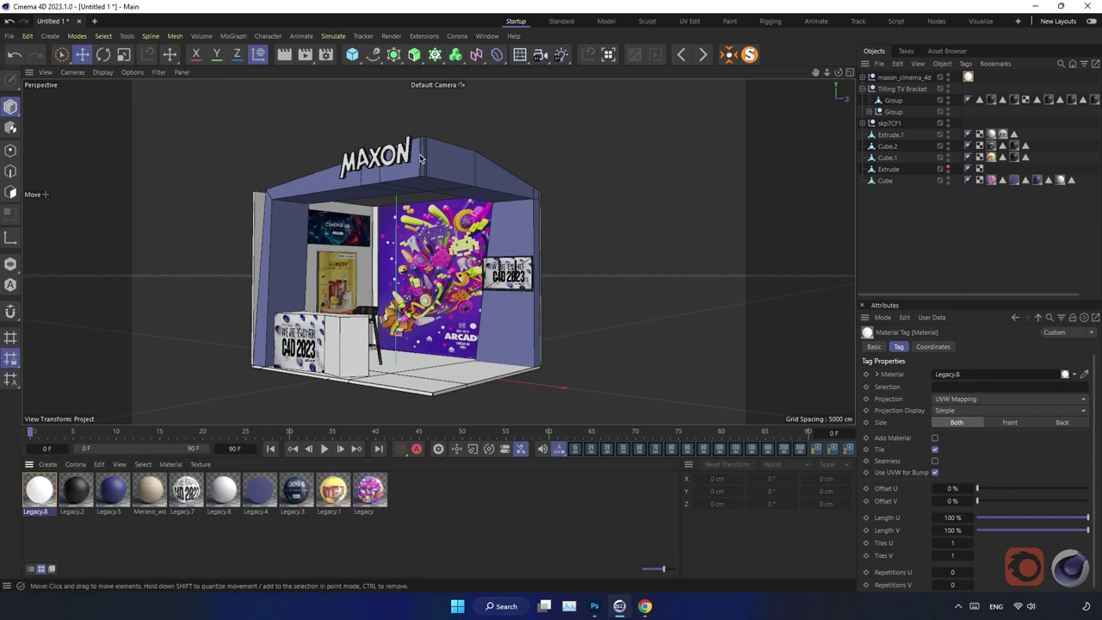
Unhide the curved display stand and apply the blue Legacy.5 material to it
{"action": "left_click", "coordinate": [880, 215]}
{"action": "left_click", "coordinate": [864, 90]}
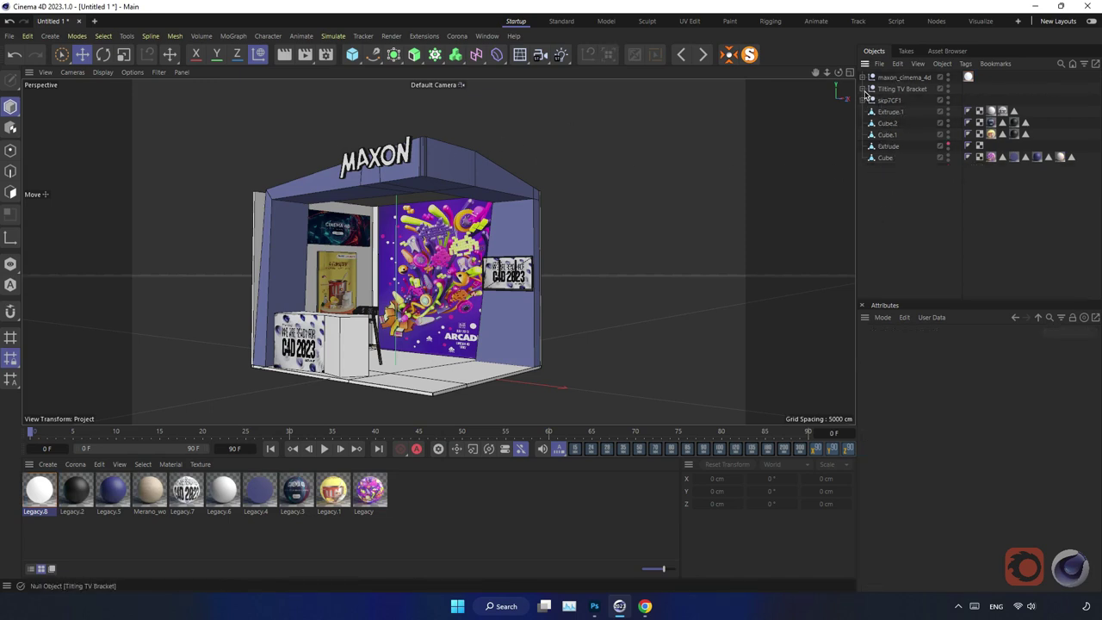
{"action": "left_click", "coordinate": [891, 95]}
{"action": "left_click", "coordinate": [899, 191]}
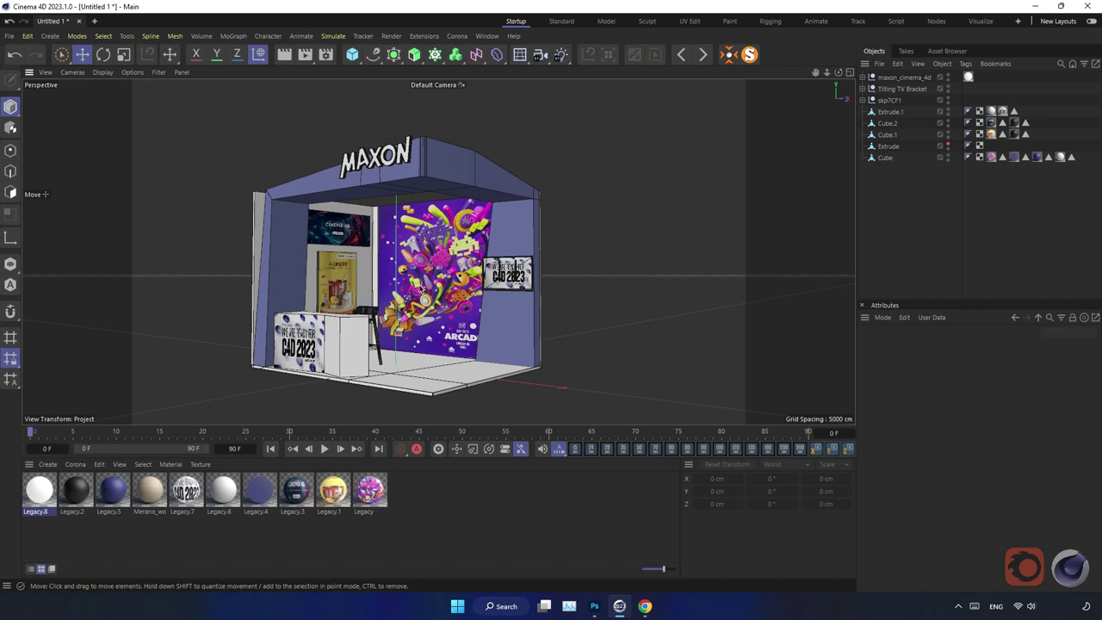
{"action": "left_click_drag", "start_coordinate": [423, 291], "coordinate": [776, 184], "text": "alt"}
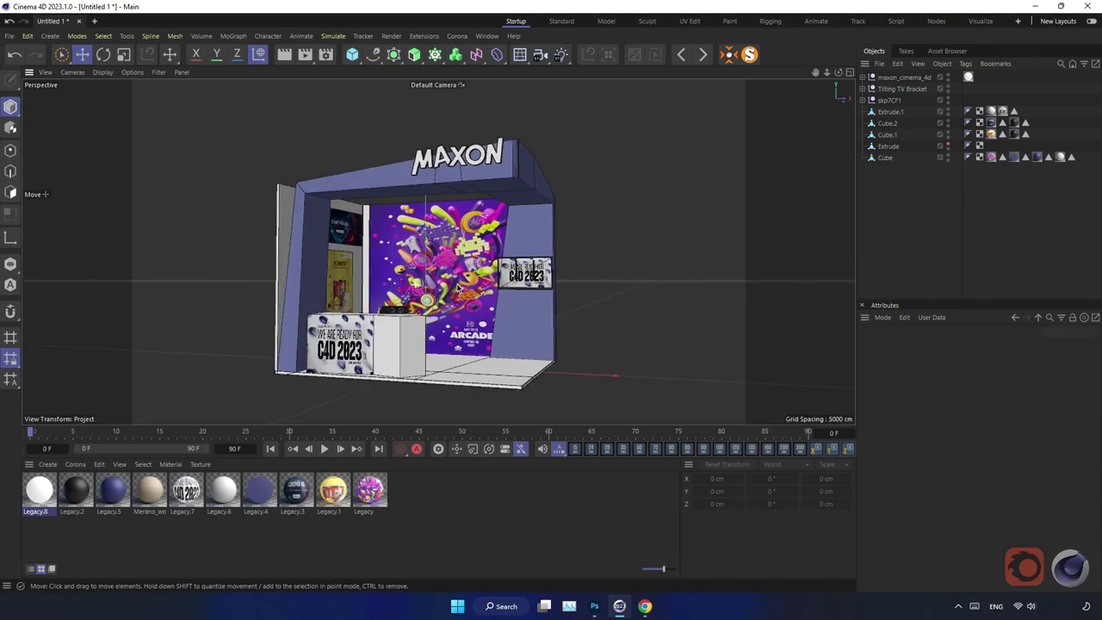
{"action": "left_click", "coordinate": [947, 147]}
{"action": "left_click_drag", "start_coordinate": [468, 316], "coordinate": [213, 480], "text": "alt"}
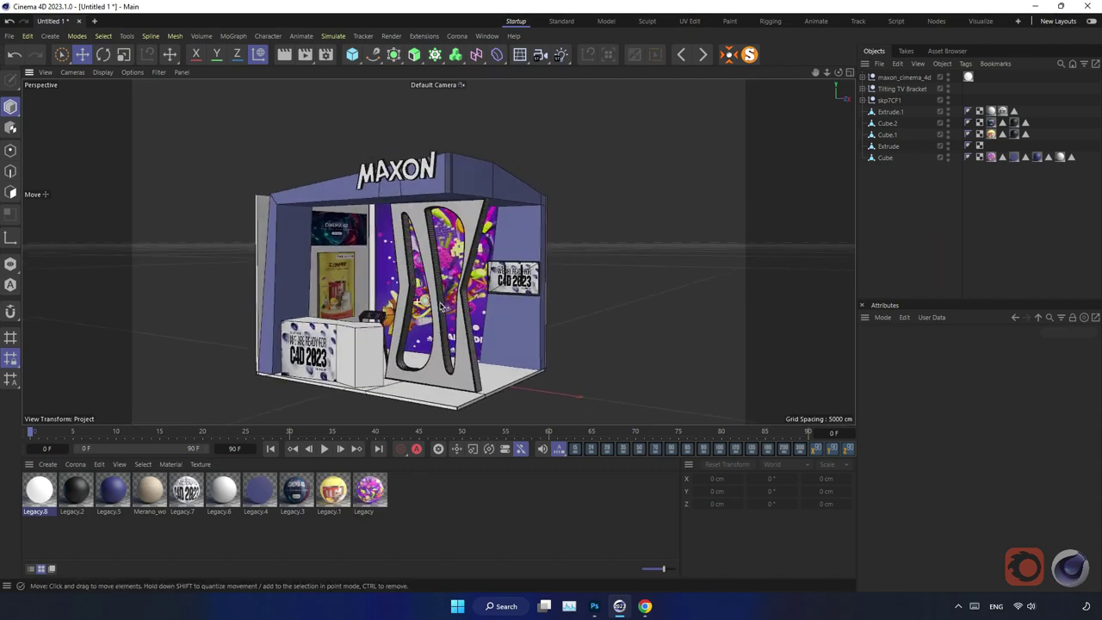
{"action": "left_click_drag", "start_coordinate": [116, 495], "coordinate": [480, 379]}
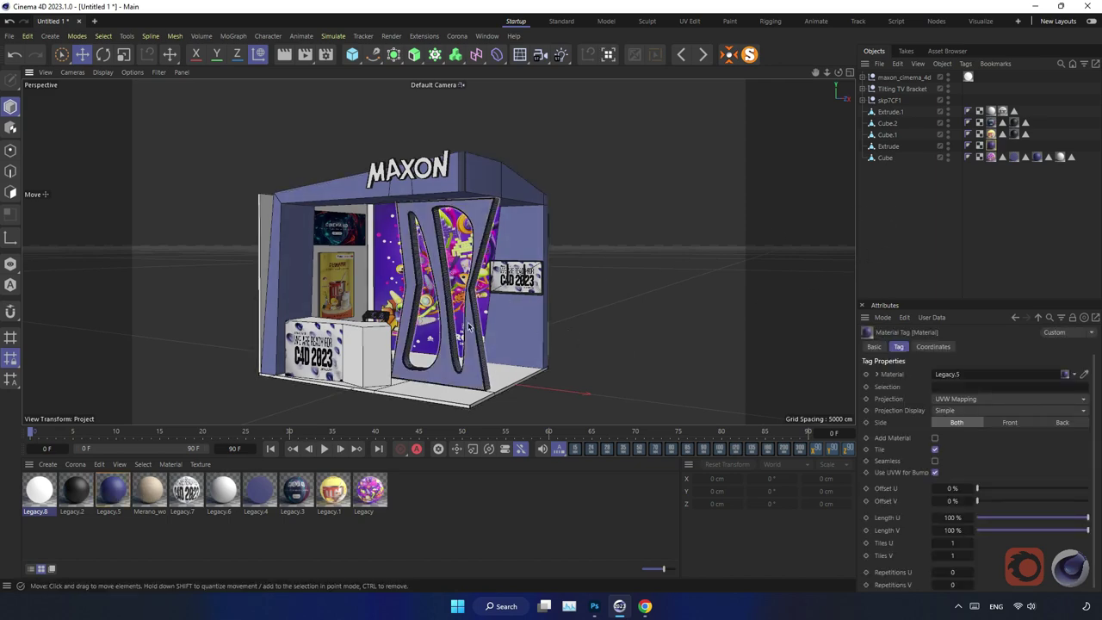
{"action": "left_click_drag", "start_coordinate": [538, 326], "coordinate": [463, 328], "text": "alt"}
Zoom in on the booth and select the floor slab
{"action": "scroll", "coordinate": [462, 318], "scroll_direction": "up", "scroll_amount": 3}
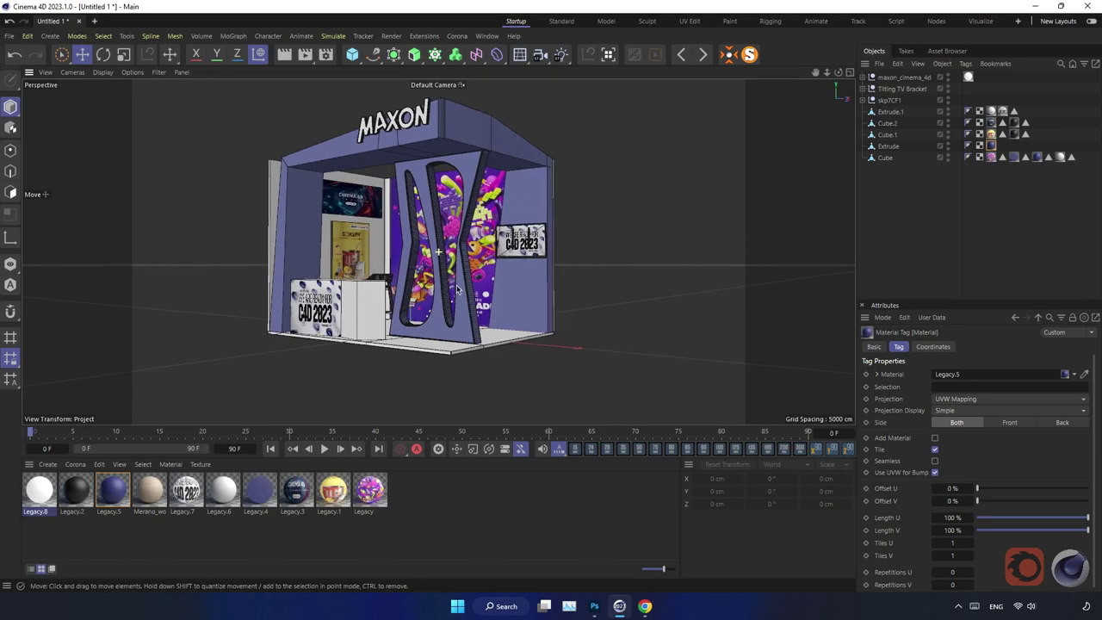
{"action": "mouse_move", "coordinate": [457, 288]}
{"action": "left_mouse_down", "text": "alt"}
{"action": "mouse_move", "coordinate": [484, 288]}
{"action": "mouse_move", "coordinate": [457, 301]}
{"action": "mouse_move", "coordinate": [456, 263]}
{"action": "left_mouse_up", "text": "alt"}
{"action": "scroll", "coordinate": [457, 276], "scroll_direction": "up", "scroll_amount": 3}
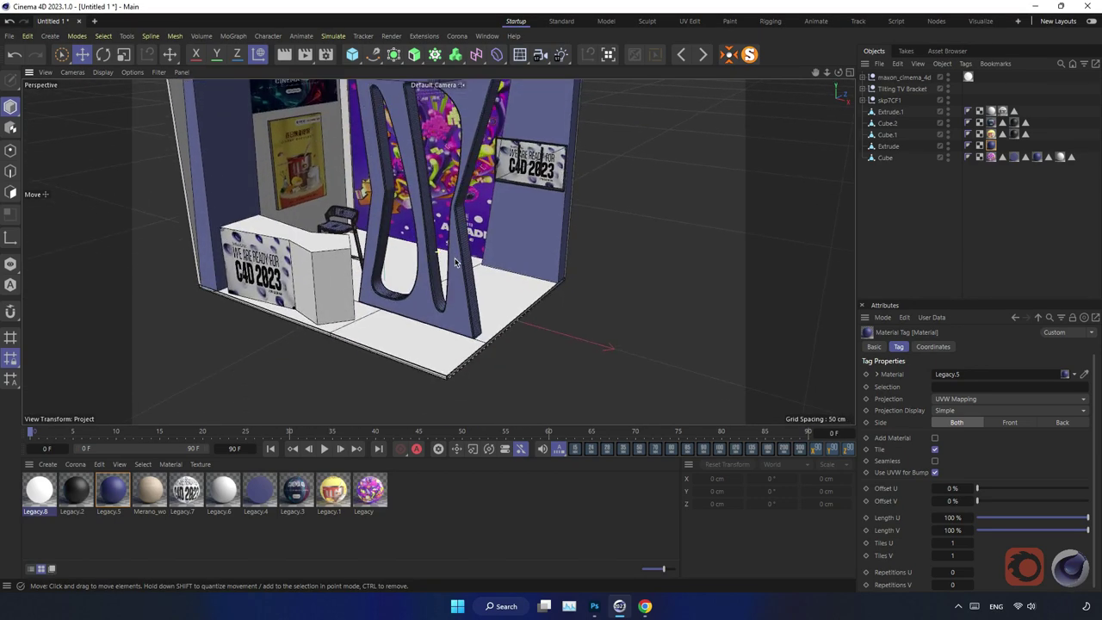
{"action": "scroll", "coordinate": [469, 338], "scroll_direction": "up", "scroll_amount": 3}
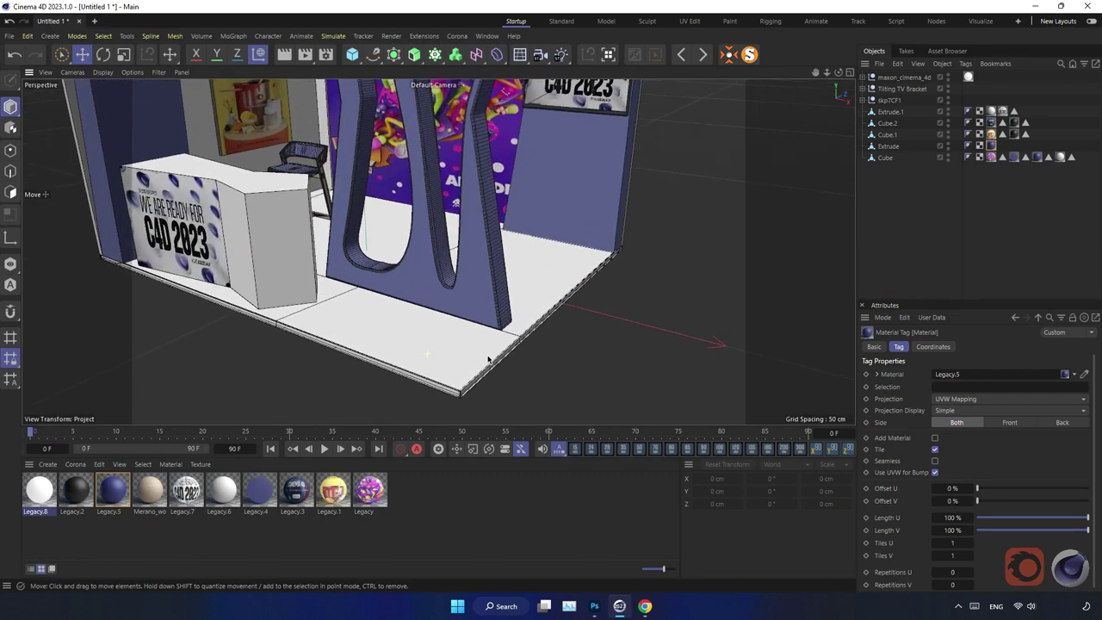
{"action": "left_click_drag", "start_coordinate": [468, 338], "coordinate": [426, 318], "text": "alt"}
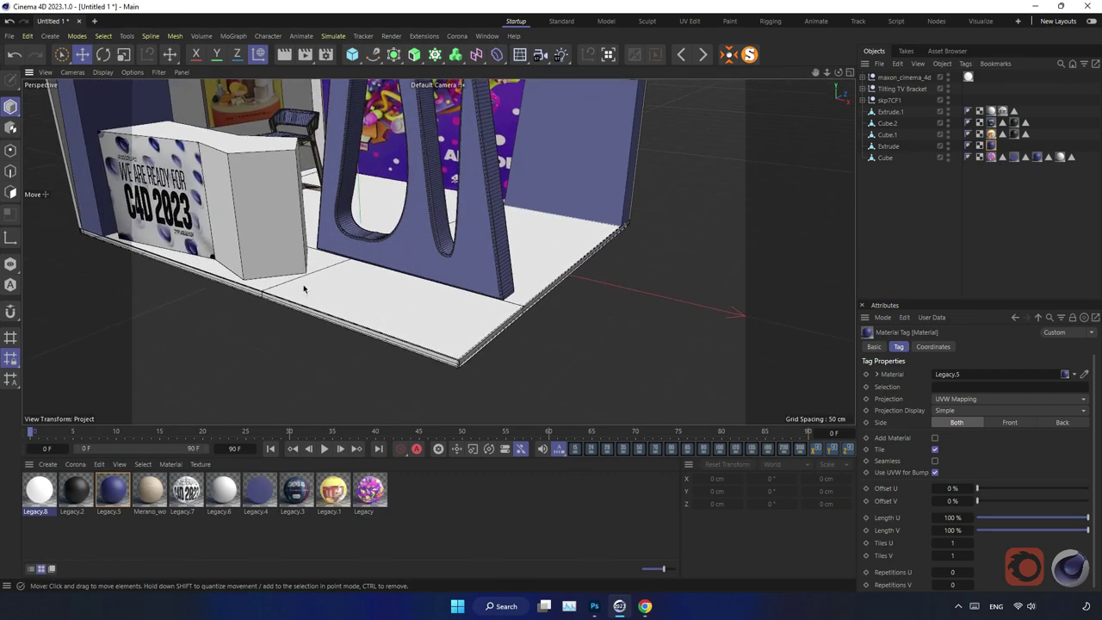
{"action": "left_click", "coordinate": [303, 289]}
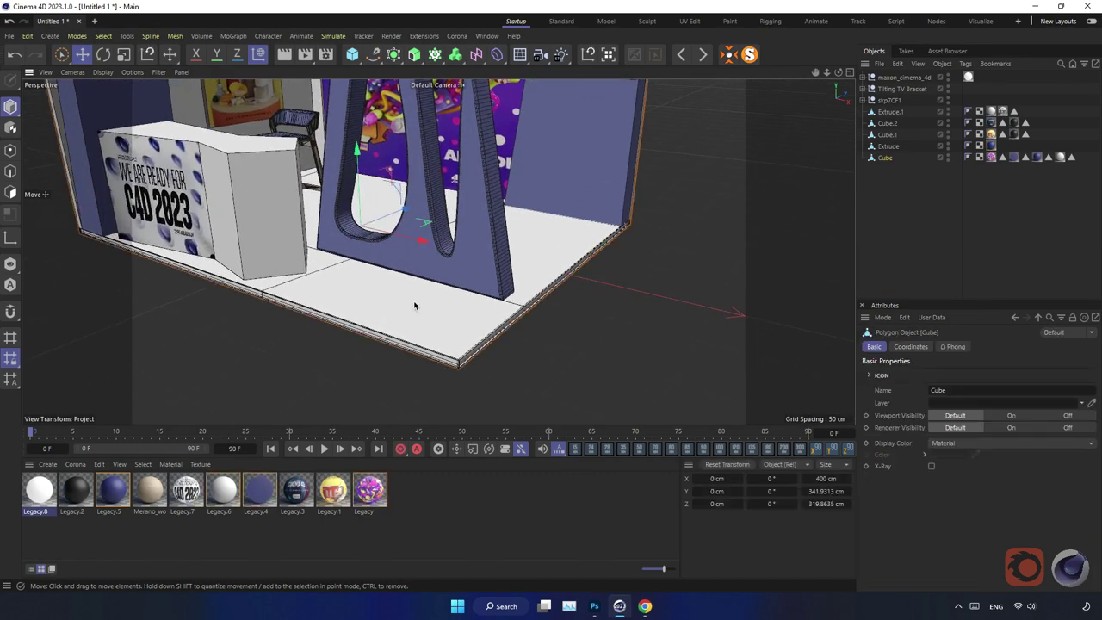
Start a Loop/Path Cut across the floor slab's edge
{"action": "right_click", "coordinate": [717, 286]}
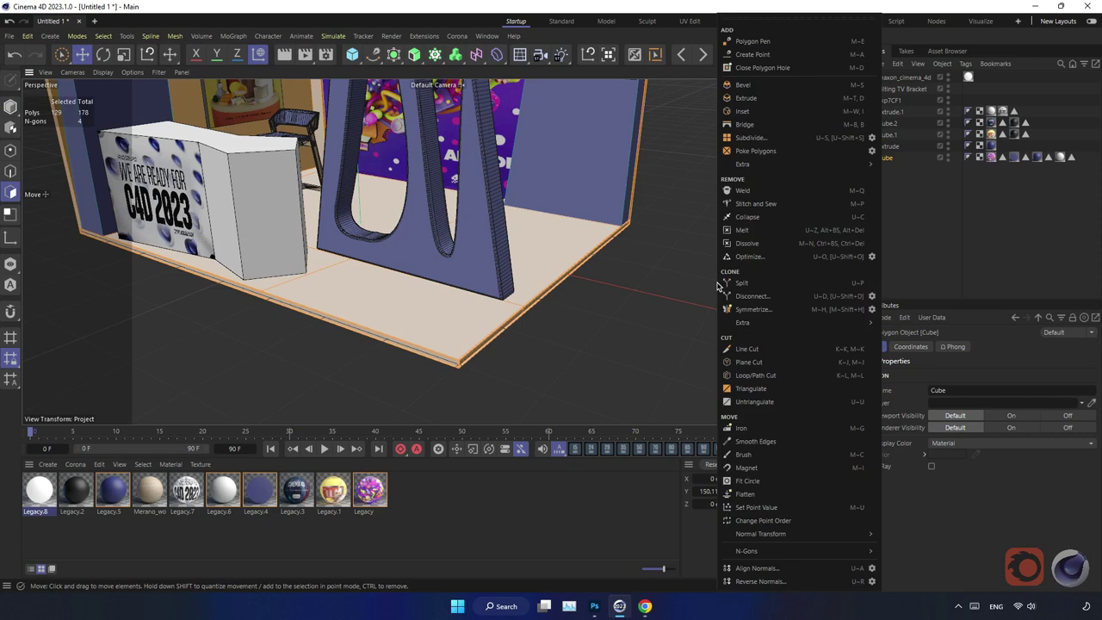
{"action": "left_click", "coordinate": [775, 375]}
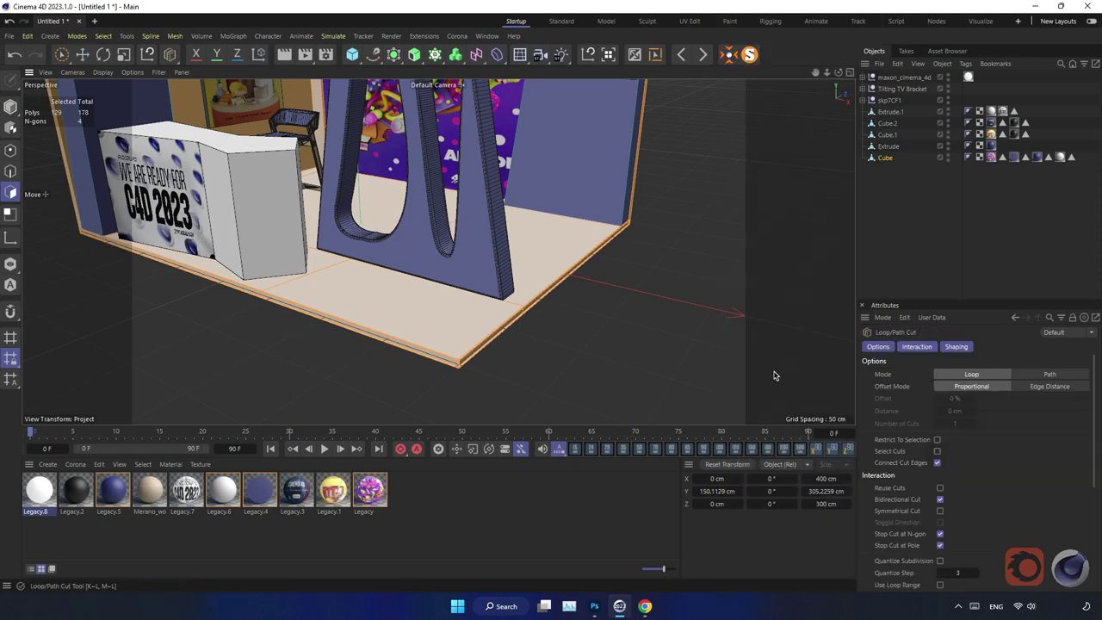
{"action": "left_click", "coordinate": [414, 342]}
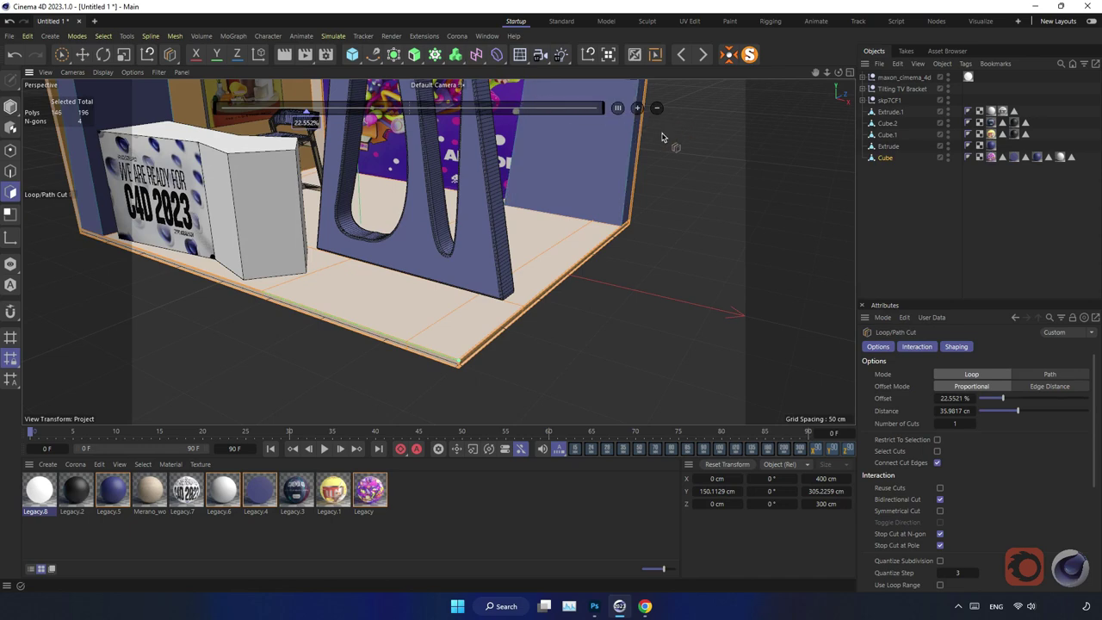
{"action": "scroll", "coordinate": [644, 151], "scroll_direction": "up", "scroll_amount": 2}
{"action": "scroll", "coordinate": [640, 172], "scroll_direction": "up", "scroll_amount": 2}
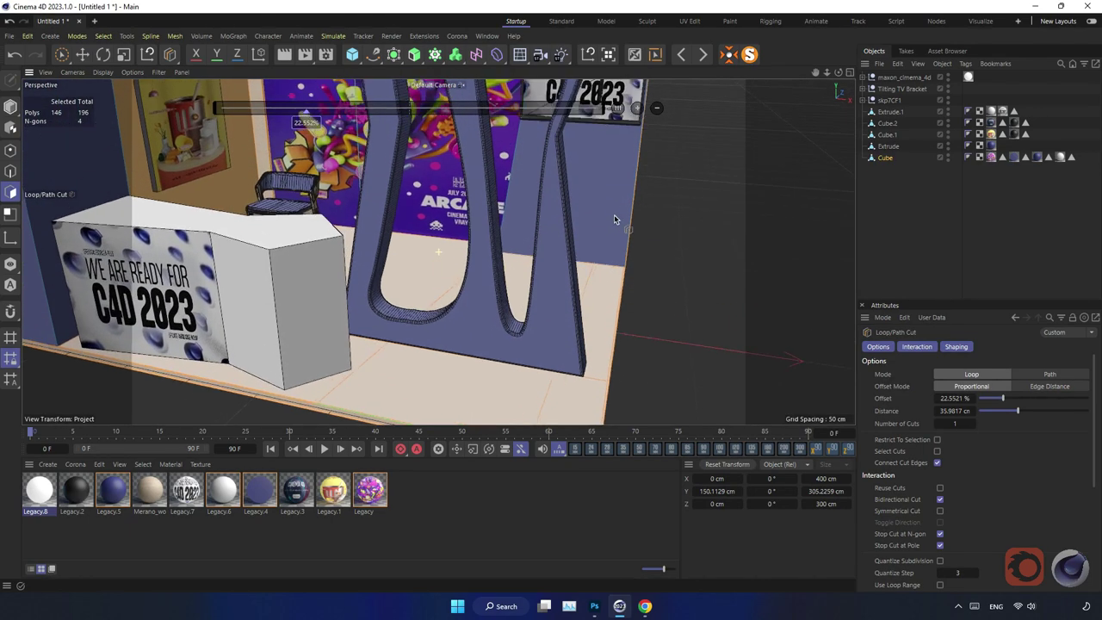
Increase the evenly spaced loop cuts to 25 and commit them
{"action": "left_click", "coordinate": [638, 109]}
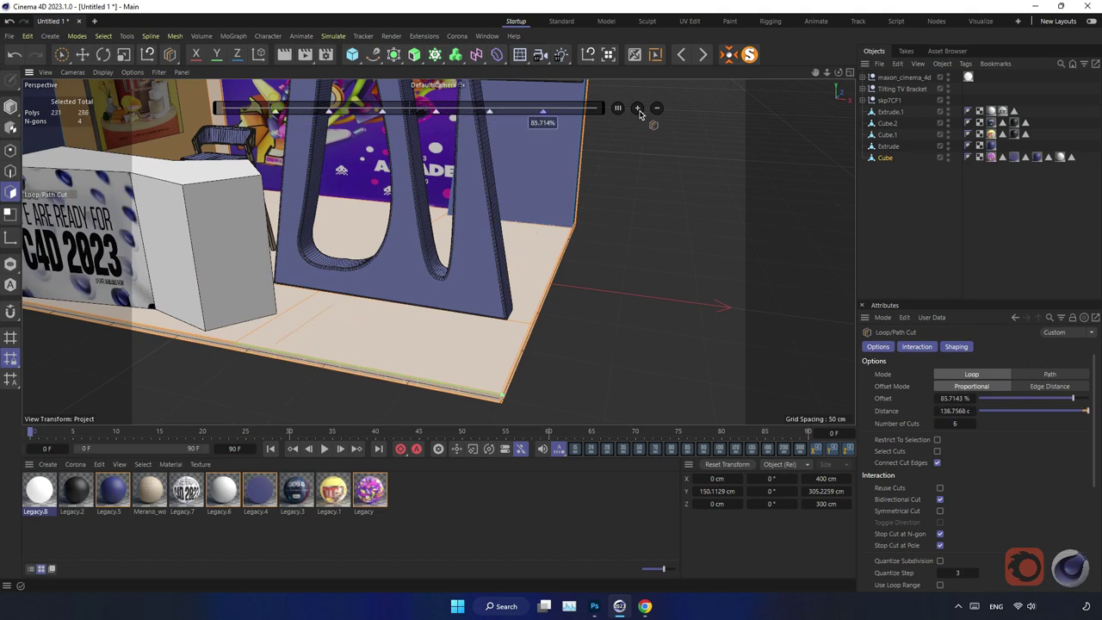
{"action": "left_click", "coordinate": [638, 109]}
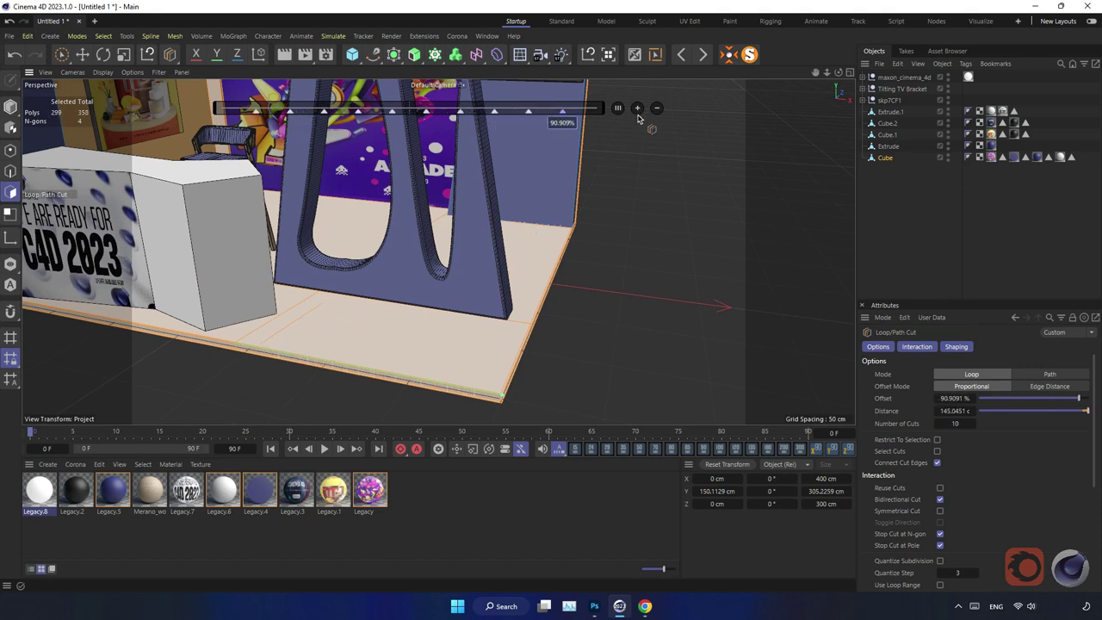
{"action": "mouse_move", "coordinate": [638, 118]}
{"action": "left_mouse_down", "text": "alt"}
{"action": "mouse_move", "coordinate": [545, 266]}
{"action": "mouse_move", "coordinate": [641, 118]}
{"action": "left_mouse_up", "text": "alt"}
{"action": "left_click", "coordinate": [638, 110]}
{"action": "left_click", "coordinate": [638, 110]}
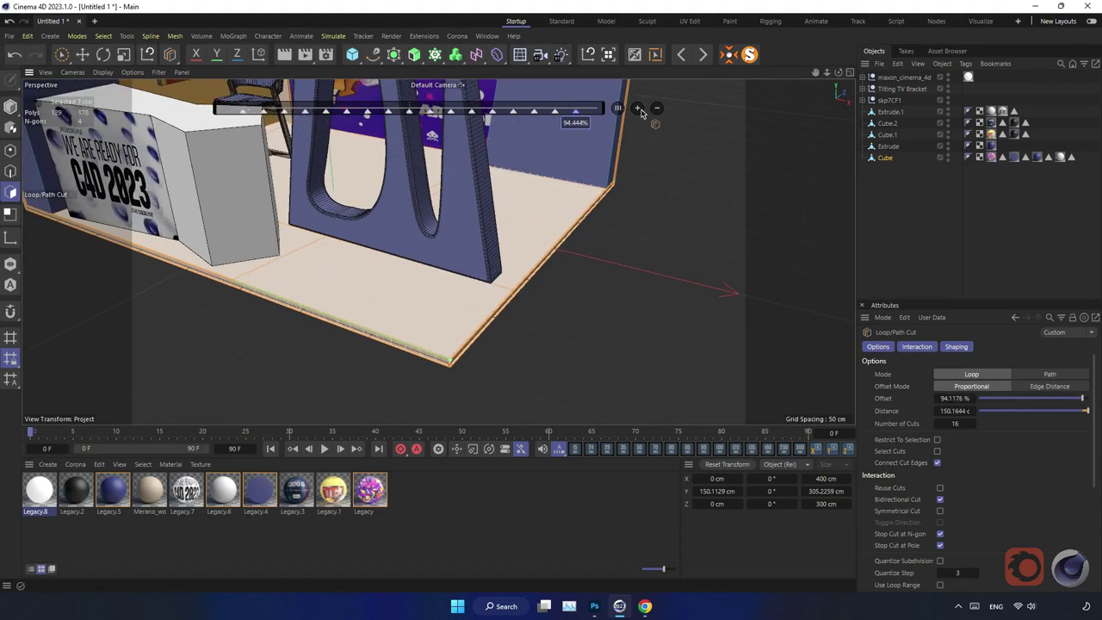
{"action": "left_click", "coordinate": [638, 110]}
{"action": "left_click", "coordinate": [638, 109]}
{"action": "left_click", "coordinate": [639, 110]}
{"action": "left_click", "coordinate": [639, 109]}
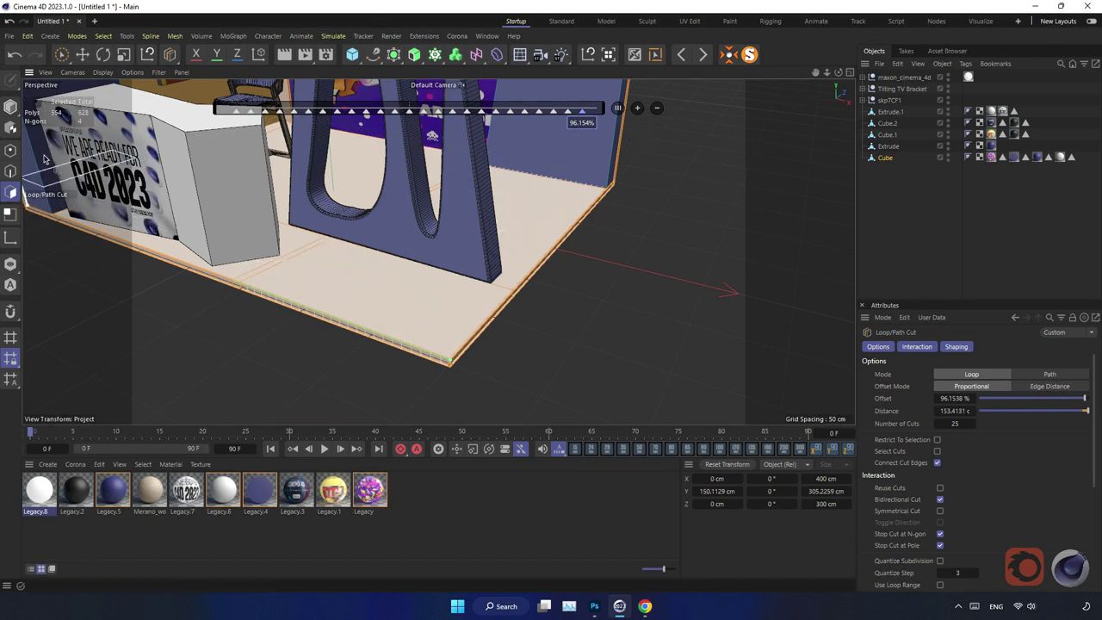
{"action": "key", "text": "u"}
{"action": "key", "text": "l"}
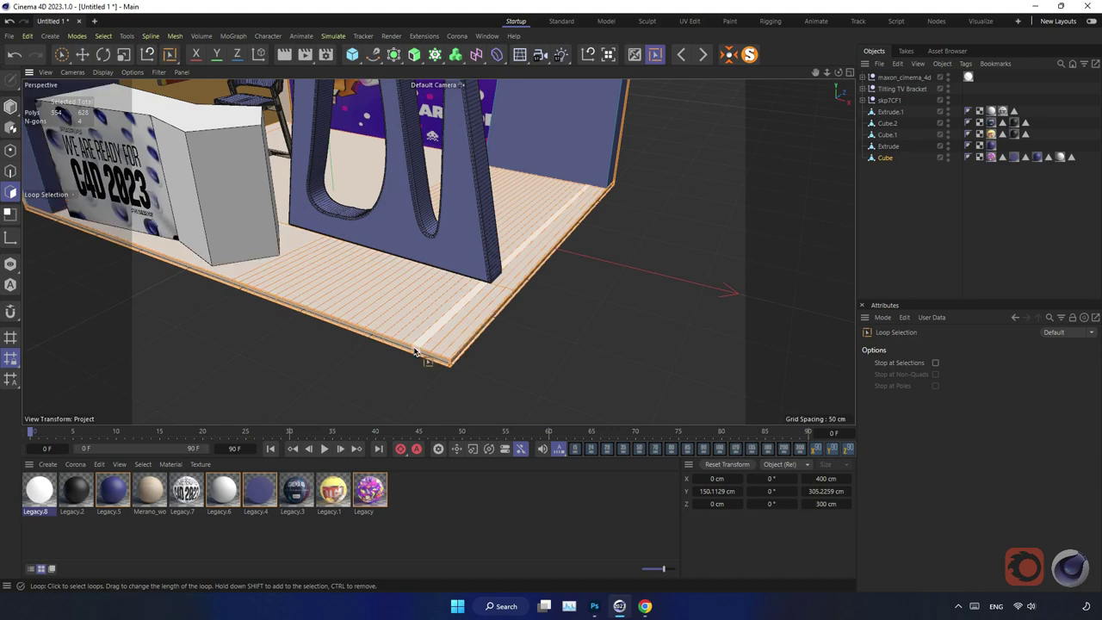
Select four plank strips on the floor in Polygon mode
{"action": "scroll", "coordinate": [508, 336], "scroll_direction": "up", "scroll_amount": 3}
{"action": "scroll", "coordinate": [513, 334], "scroll_direction": "up", "scroll_amount": 3}
{"action": "scroll", "coordinate": [522, 327], "scroll_direction": "up", "scroll_amount": 3}
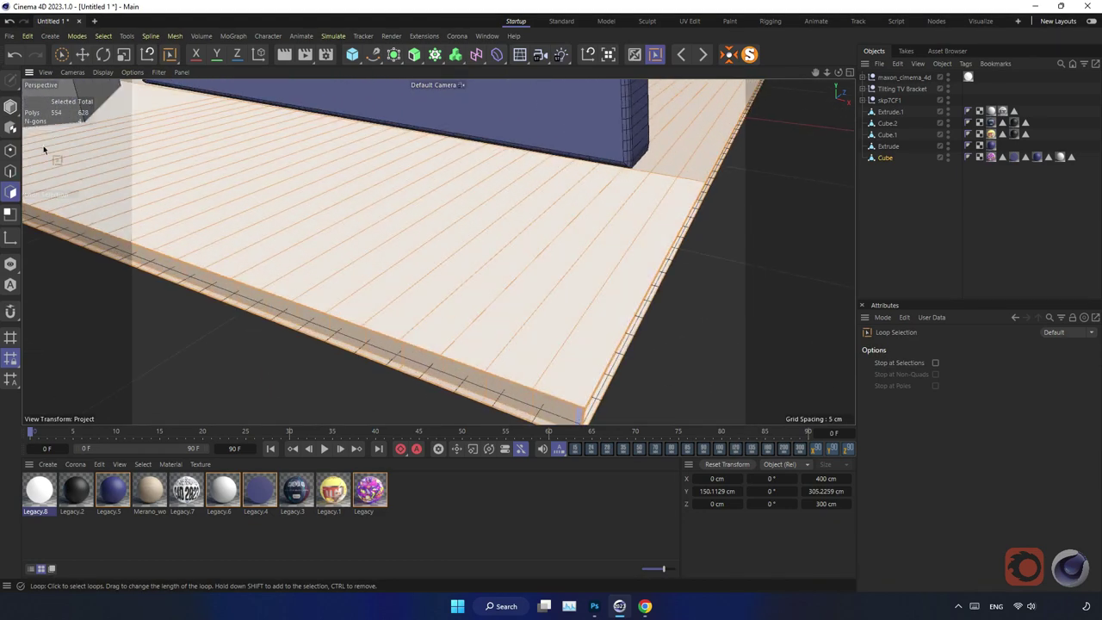
{"action": "key", "text": "e"}
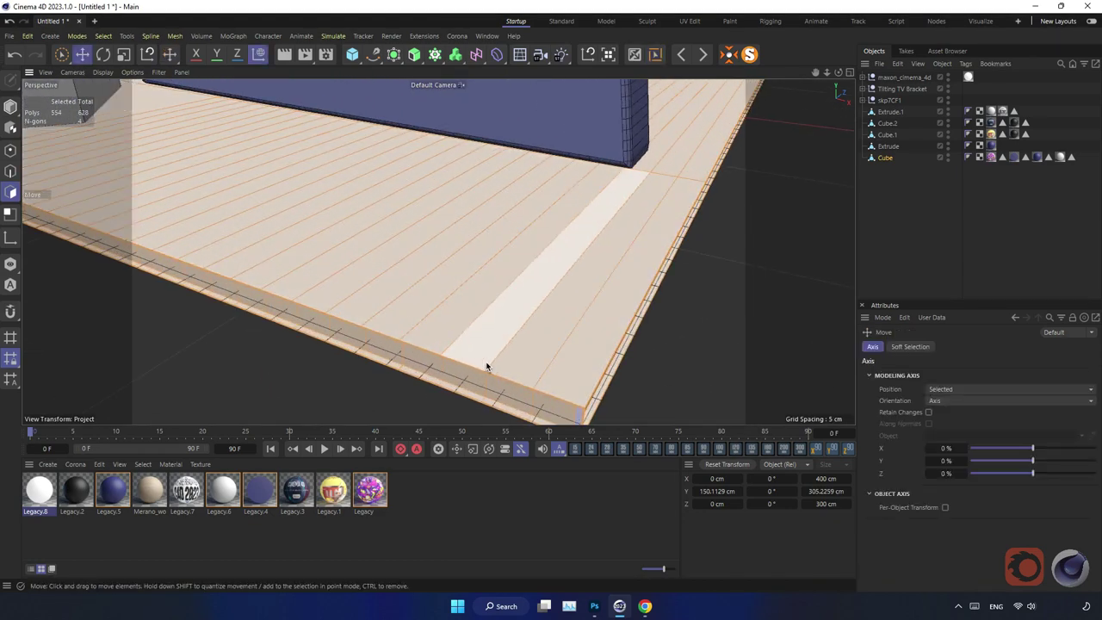
{"action": "left_click", "coordinate": [486, 367]}
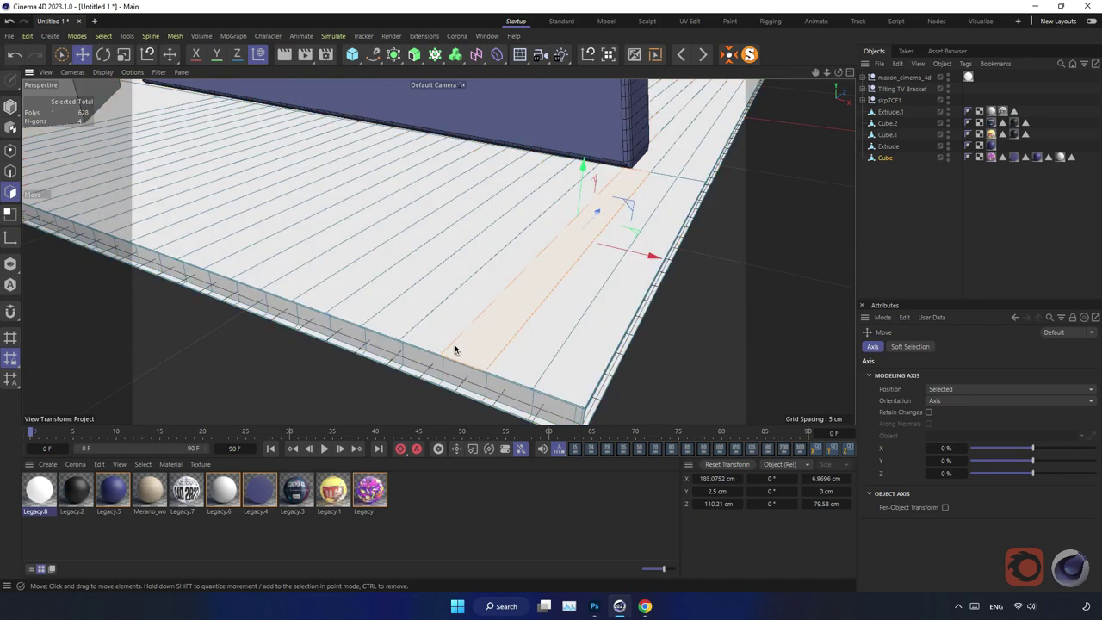
{"action": "scroll", "coordinate": [461, 339], "scroll_direction": "down", "scroll_amount": 2}
{"action": "scroll", "coordinate": [468, 327], "scroll_direction": "down", "scroll_amount": 4}
{"action": "scroll", "coordinate": [517, 284], "scroll_direction": "down", "scroll_amount": 1}
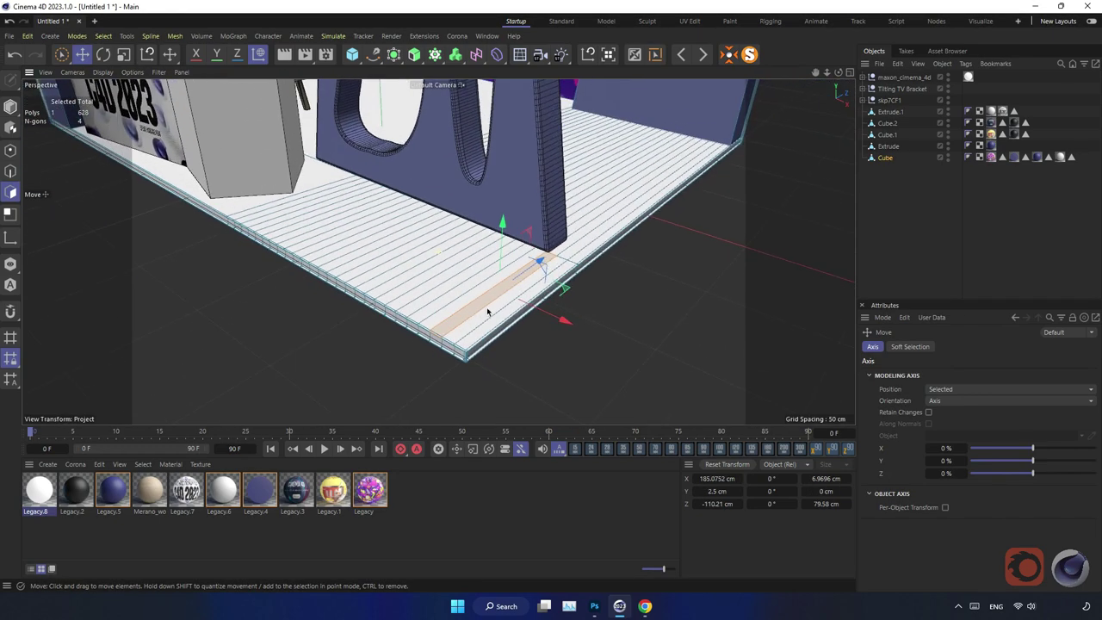
{"action": "left_click", "coordinate": [576, 229]}
{"action": "left_click", "coordinate": [542, 255], "text": "shift"}
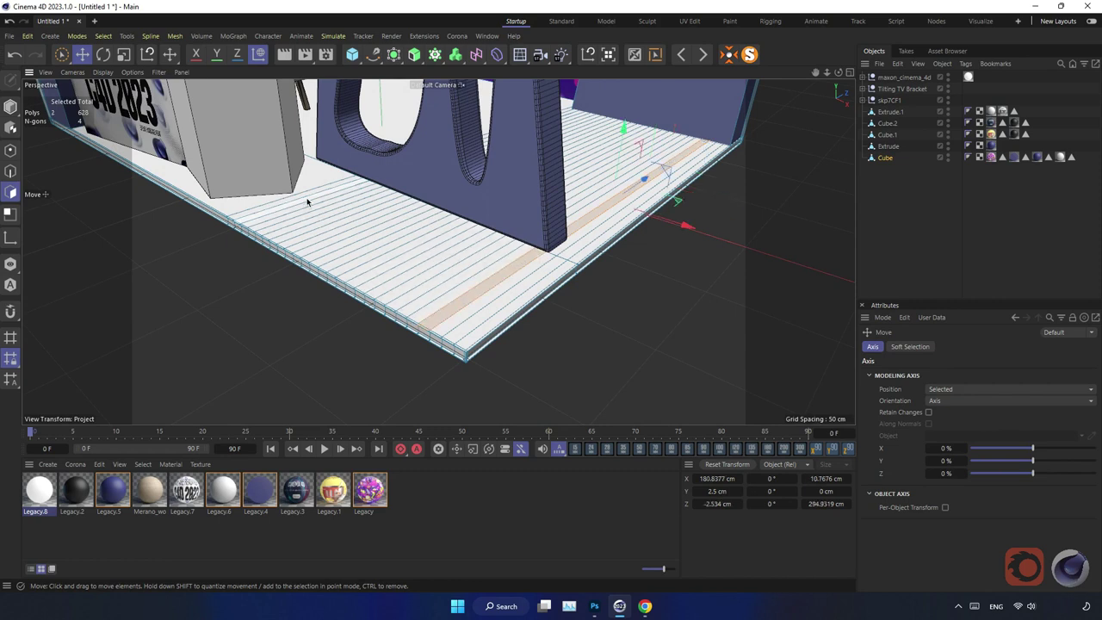
{"action": "left_click", "coordinate": [426, 283], "text": "shift"}
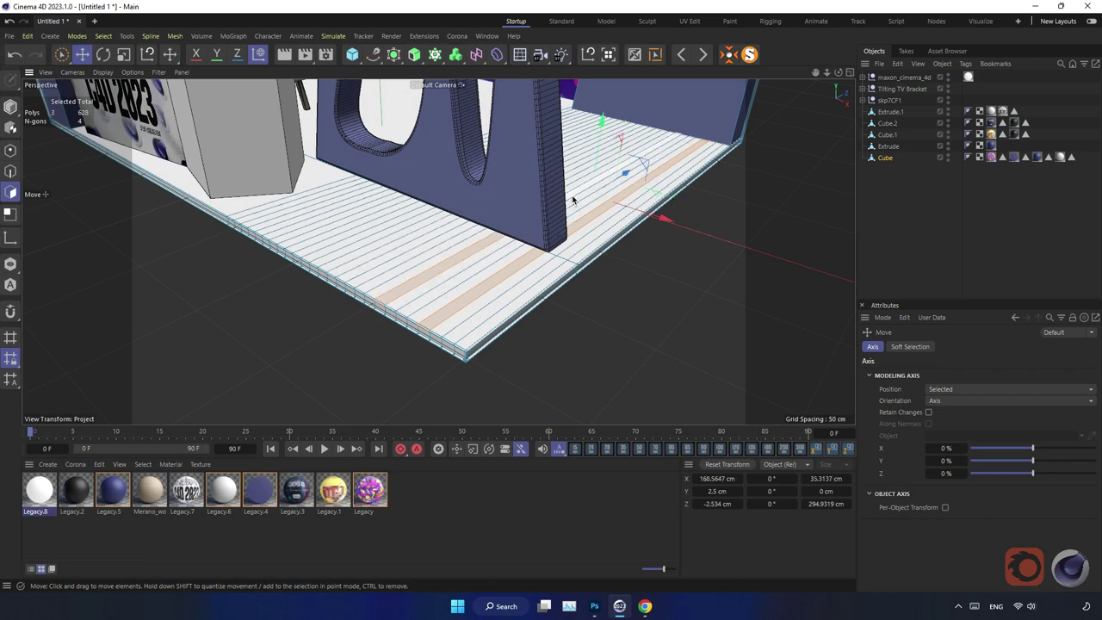
{"action": "left_click", "coordinate": [541, 248], "text": "shift"}
Apply Legacy.5 to the selected strips and return to Model mode
{"action": "mouse_move", "coordinate": [541, 249]}
{"action": "left_mouse_down", "text": "alt"}
{"action": "mouse_move", "coordinate": [338, 275]}
{"action": "mouse_move", "coordinate": [316, 471]}
{"action": "left_mouse_up", "text": "alt"}
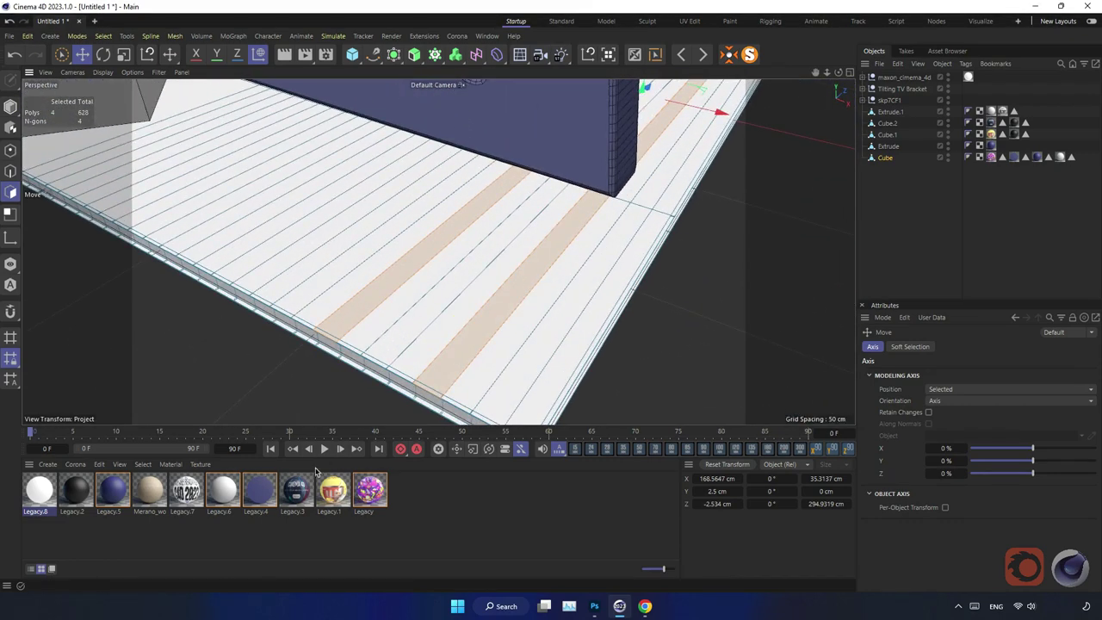
{"action": "left_click_drag", "start_coordinate": [456, 372], "coordinate": [456, 372]}
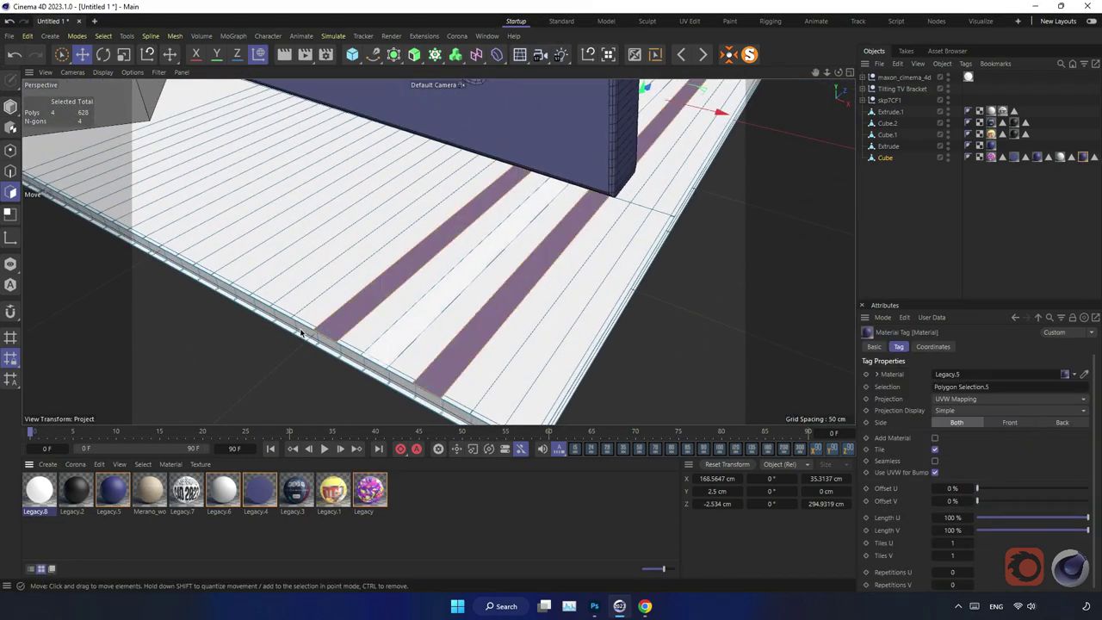
{"action": "left_click", "coordinate": [10, 106]}
{"action": "left_click", "coordinate": [85, 55]}
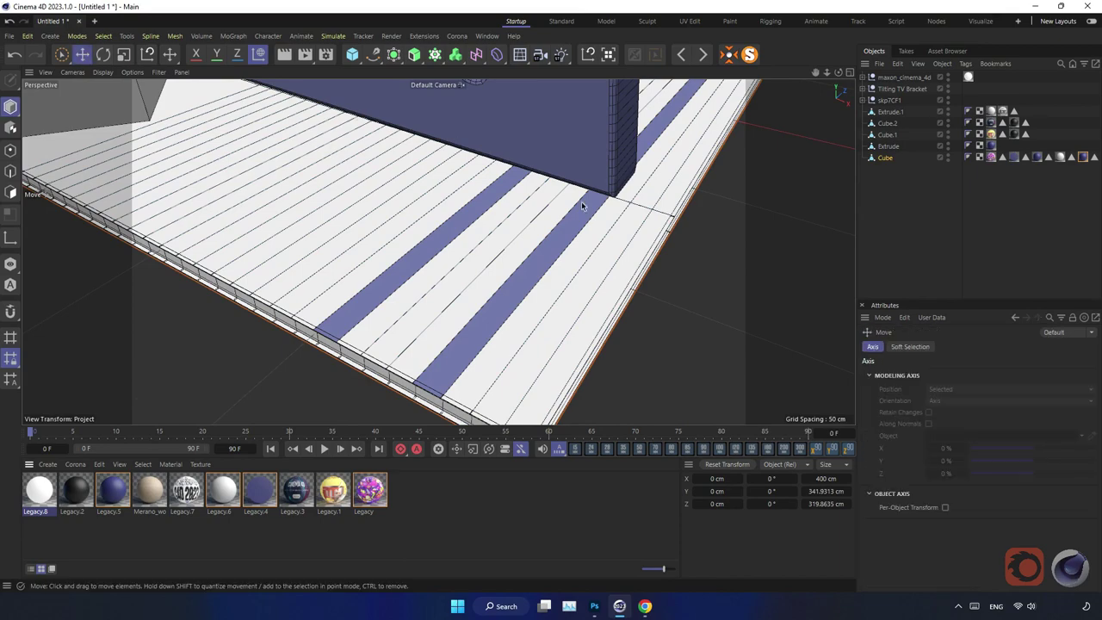
Paste the Chairs & Table group into the scene and scale it up
{"action": "scroll", "coordinate": [402, 287], "scroll_direction": "down", "scroll_amount": 5}
{"action": "mouse_move", "coordinate": [401, 287]}
{"action": "left_mouse_down", "text": "alt"}
{"action": "mouse_move", "coordinate": [360, 228]}
{"action": "mouse_move", "coordinate": [251, 230]}
{"action": "mouse_move", "coordinate": [457, 294]}
{"action": "mouse_move", "coordinate": [361, 280]}
{"action": "mouse_move", "coordinate": [535, 281]}
{"action": "mouse_move", "coordinate": [357, 293]}
{"action": "left_mouse_up", "text": "alt"}
{"action": "key", "text": "ctrl+v"}
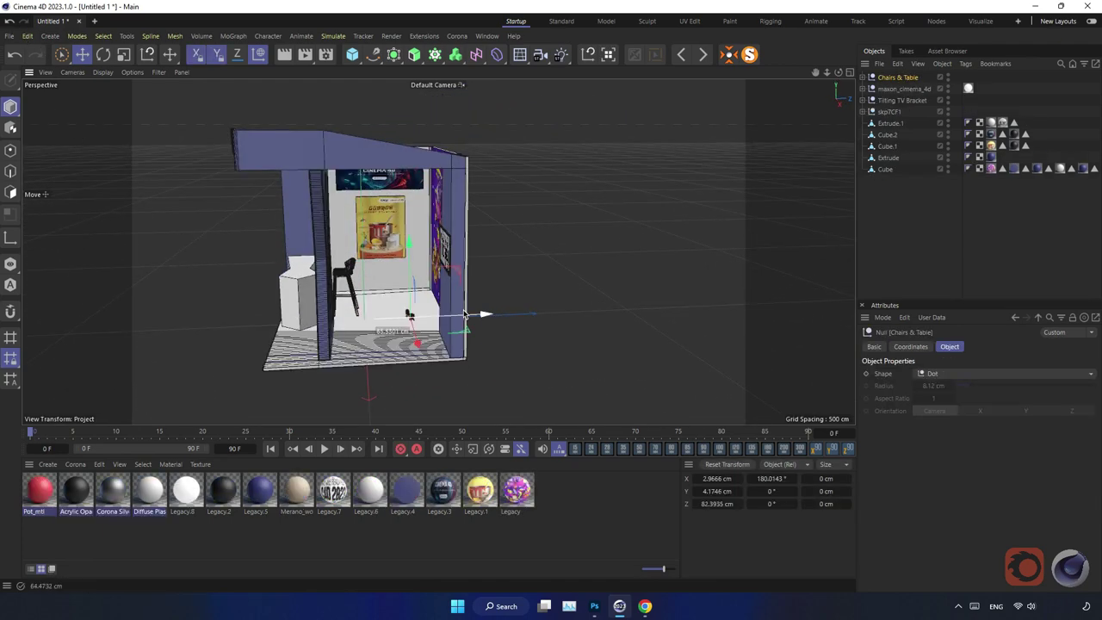
{"action": "key", "text": "t"}
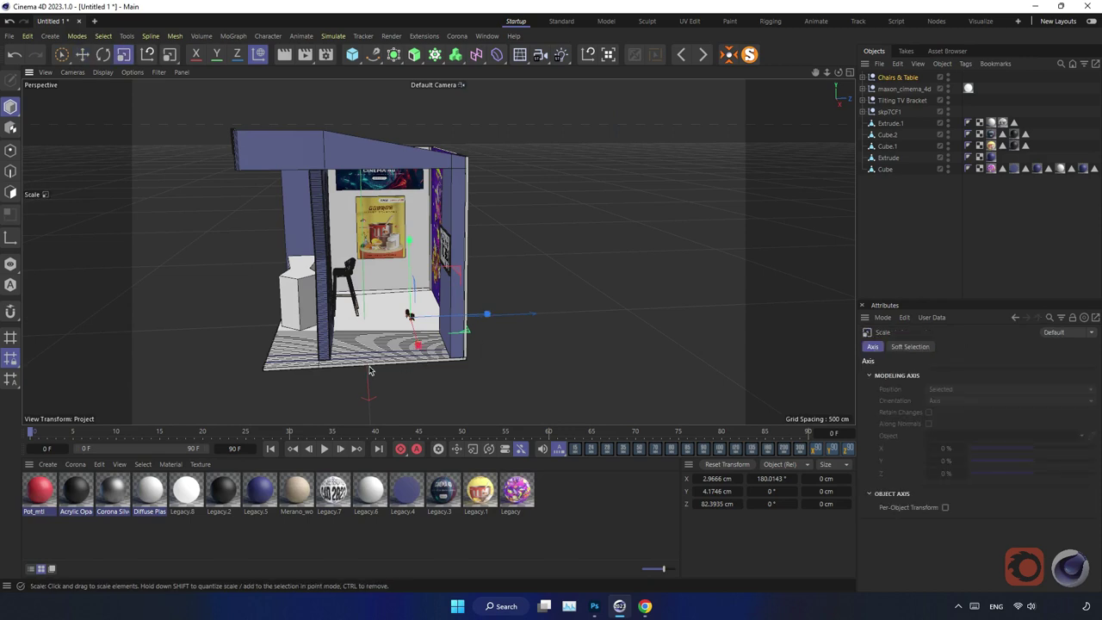
{"action": "left_click_drag", "start_coordinate": [466, 377], "coordinate": [778, 324]}
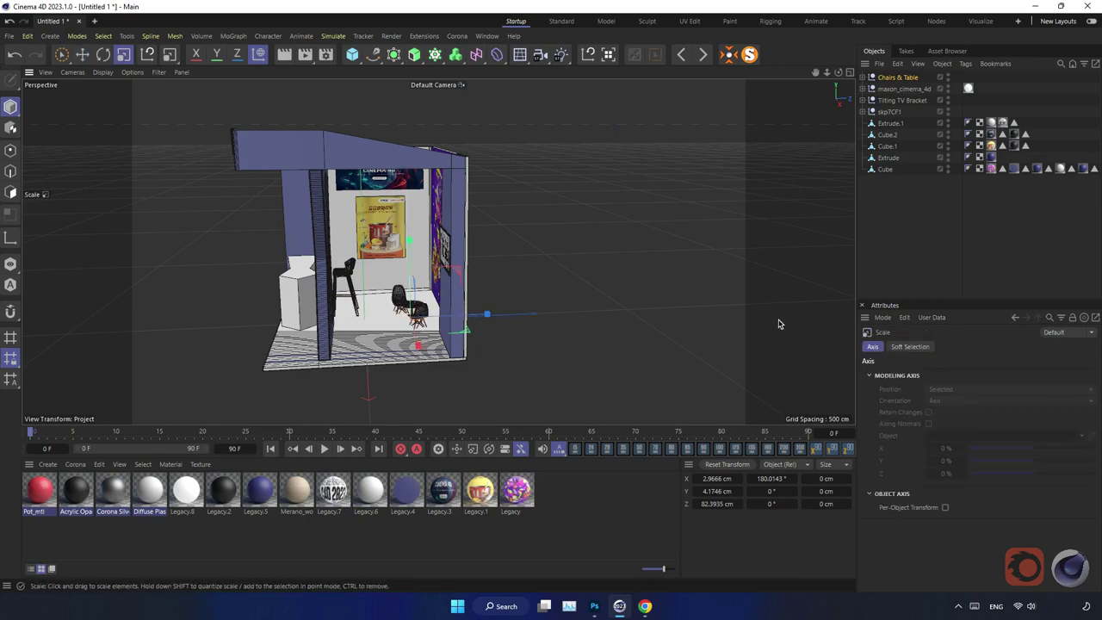
{"action": "left_click_drag", "start_coordinate": [430, 366], "coordinate": [617, 356]}
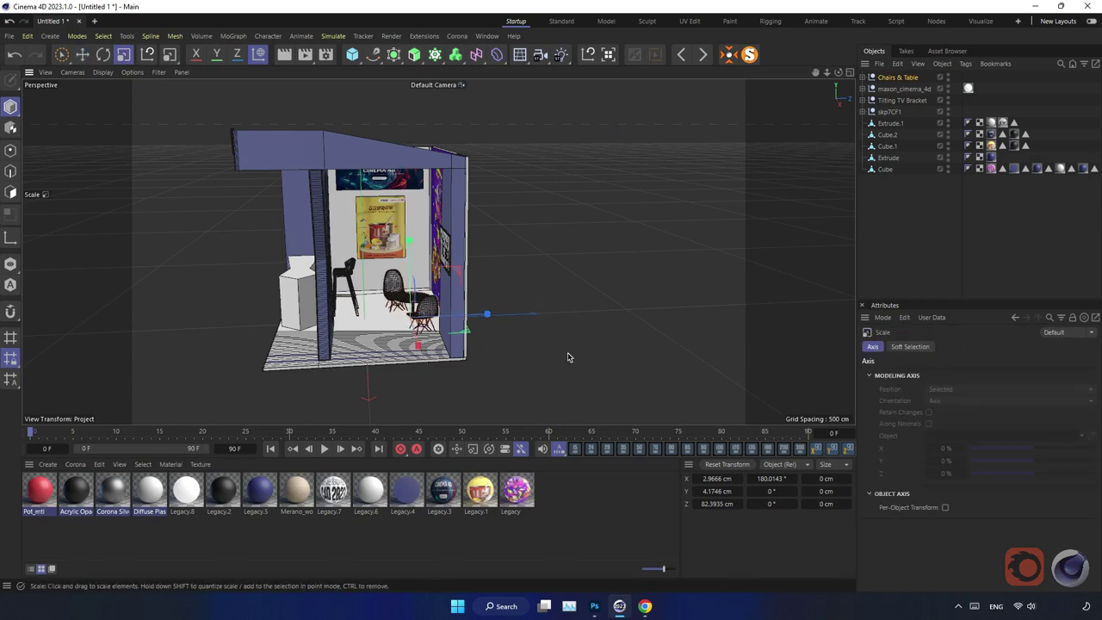
Position the Chairs & Table near X -63.27, Z 62.37 cm and replace Pot_mtl with Legacy.5
{"action": "key", "text": "e"}
{"action": "left_click_drag", "start_coordinate": [416, 280], "coordinate": [413, 273]}
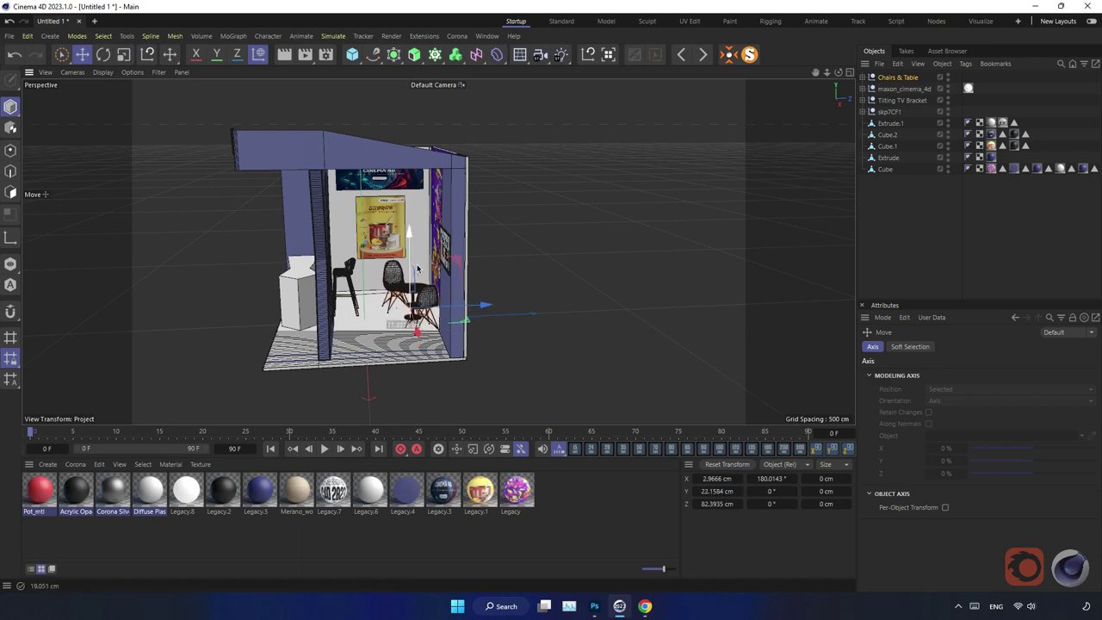
{"action": "scroll", "coordinate": [417, 270], "scroll_direction": "up", "scroll_amount": 3}
{"action": "scroll", "coordinate": [465, 292], "scroll_direction": "up", "scroll_amount": 2}
{"action": "scroll", "coordinate": [508, 319], "scroll_direction": "up", "scroll_amount": 3}
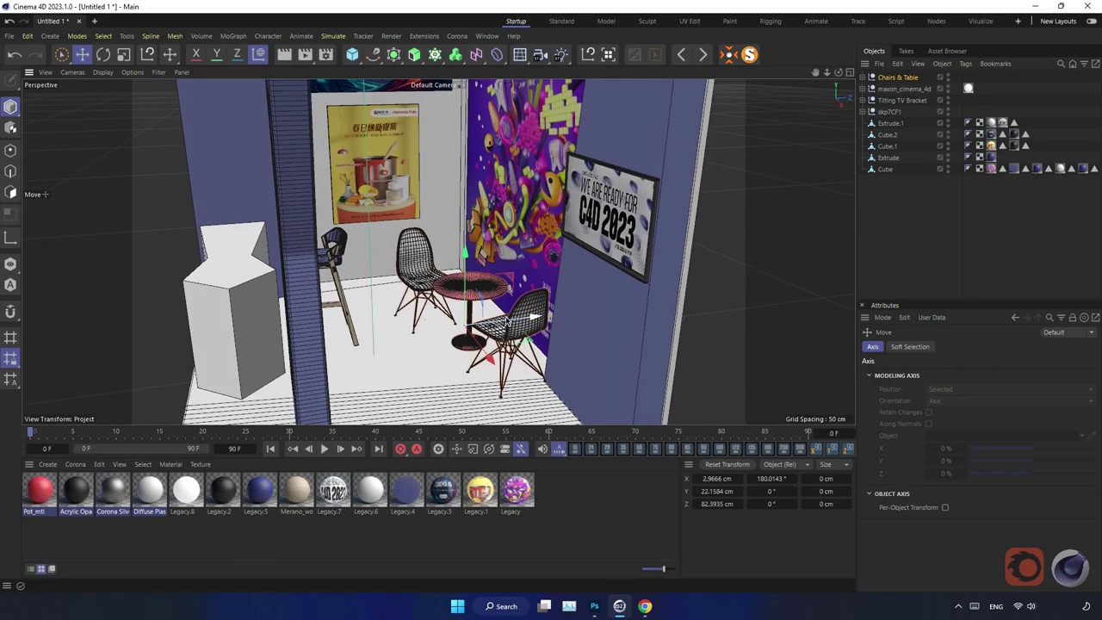
{"action": "mouse_move", "coordinate": [508, 318]}
{"action": "left_mouse_down"}
{"action": "mouse_move", "coordinate": [479, 355]}
{"action": "mouse_move", "coordinate": [434, 362]}
{"action": "left_mouse_up"}
{"action": "scroll", "coordinate": [490, 318], "scroll_direction": "up", "scroll_amount": 3}
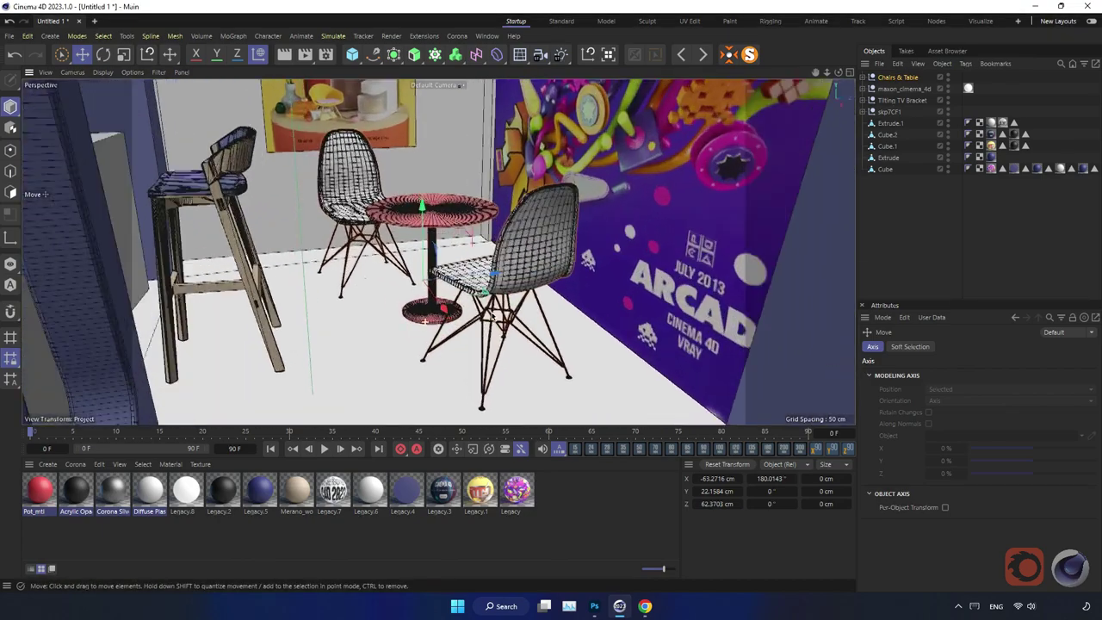
{"action": "scroll", "coordinate": [491, 314], "scroll_direction": "up", "scroll_amount": 2}
{"action": "scroll", "coordinate": [474, 297], "scroll_direction": "up", "scroll_amount": 2}
{"action": "scroll", "coordinate": [457, 284], "scroll_direction": "up", "scroll_amount": 2}
{"action": "scroll", "coordinate": [434, 267], "scroll_direction": "up", "scroll_amount": 2}
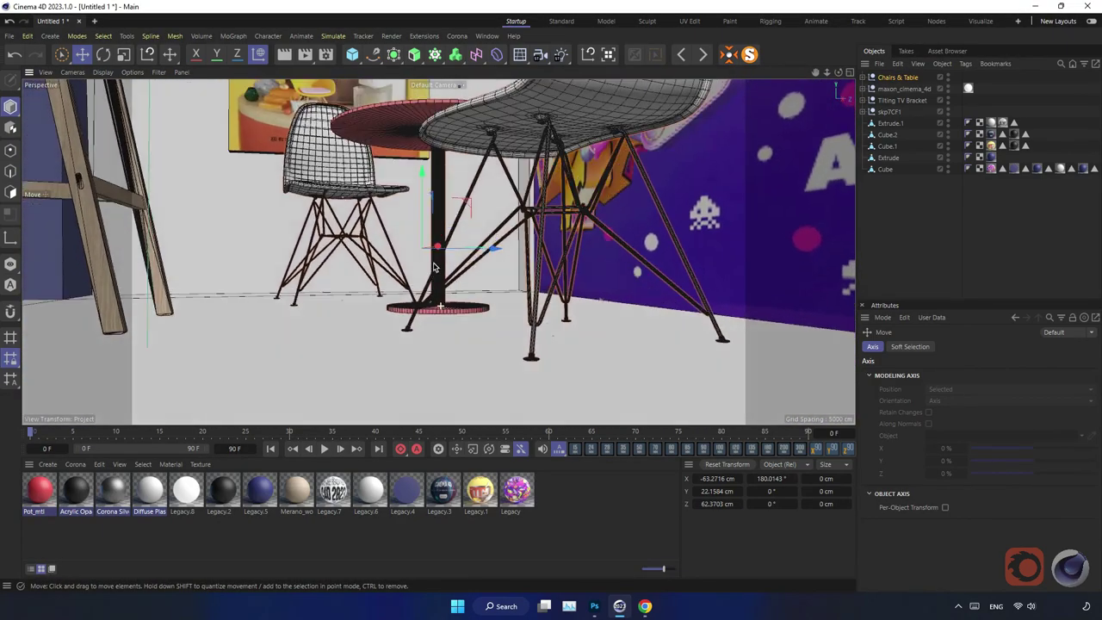
{"action": "mouse_move", "coordinate": [423, 246]}
{"action": "left_mouse_down"}
{"action": "mouse_move", "coordinate": [425, 228]}
{"action": "mouse_move", "coordinate": [479, 295]}
{"action": "left_mouse_up"}
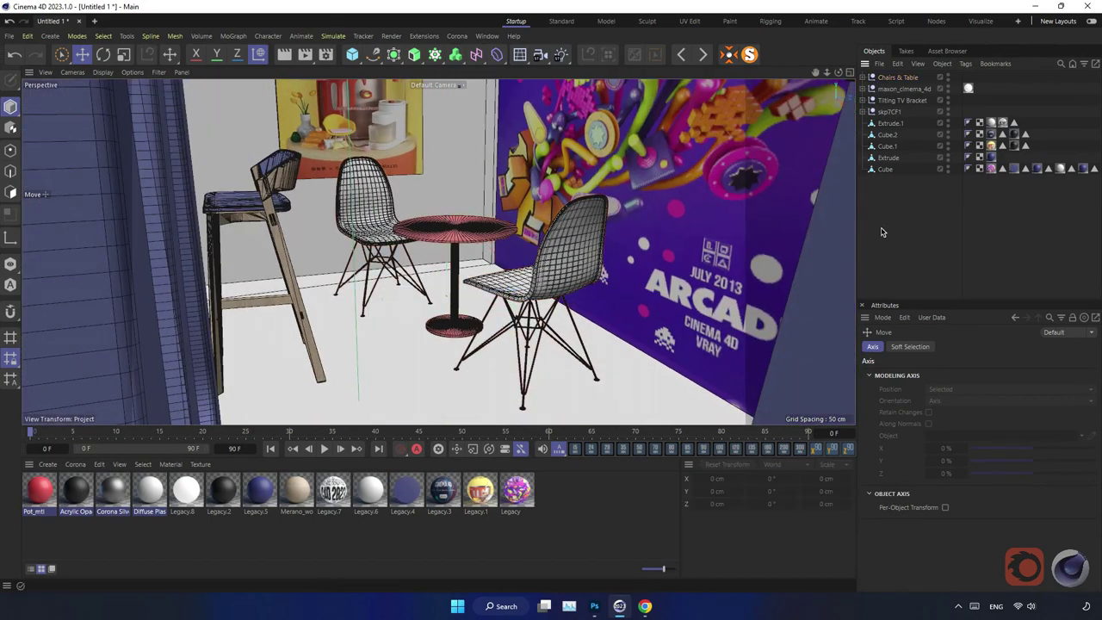
{"action": "left_click_drag", "start_coordinate": [267, 495], "coordinate": [39, 491]}
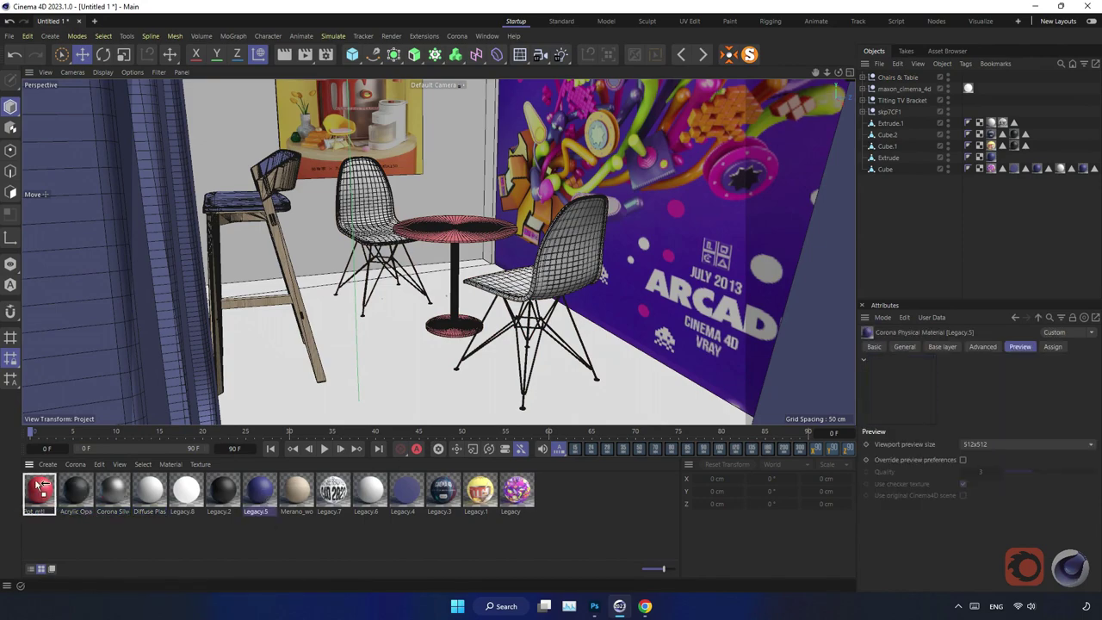
Locate the chair's Seat Subdivisions in the object list and apply Legacy.6 to it
{"action": "left_click", "coordinate": [132, 527]}
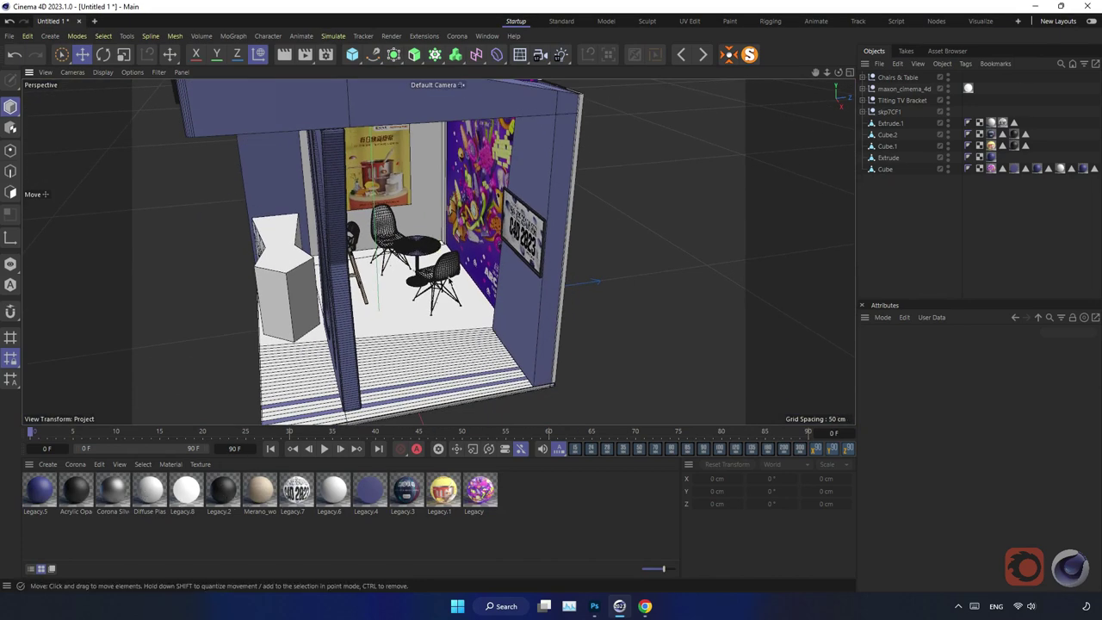
{"action": "scroll", "coordinate": [453, 284], "scroll_direction": "up", "scroll_amount": 3}
{"action": "scroll", "coordinate": [454, 284], "scroll_direction": "up", "scroll_amount": 5}
{"action": "left_click", "coordinate": [454, 284]}
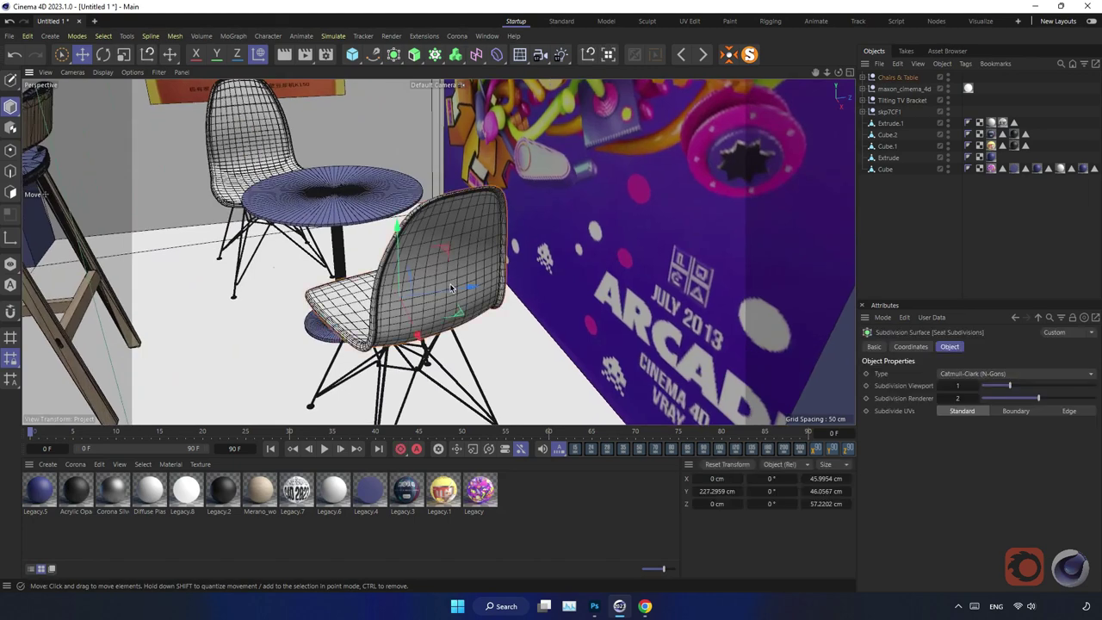
{"action": "left_click", "coordinate": [608, 56]}
{"action": "left_click", "coordinate": [877, 124]}
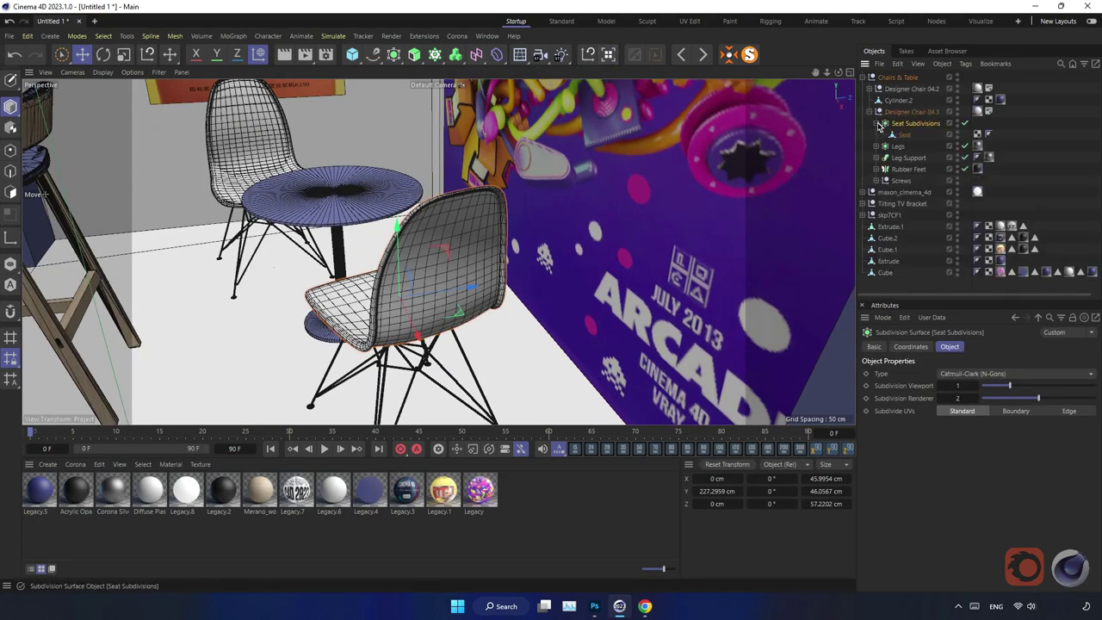
{"action": "left_click", "coordinate": [878, 125]}
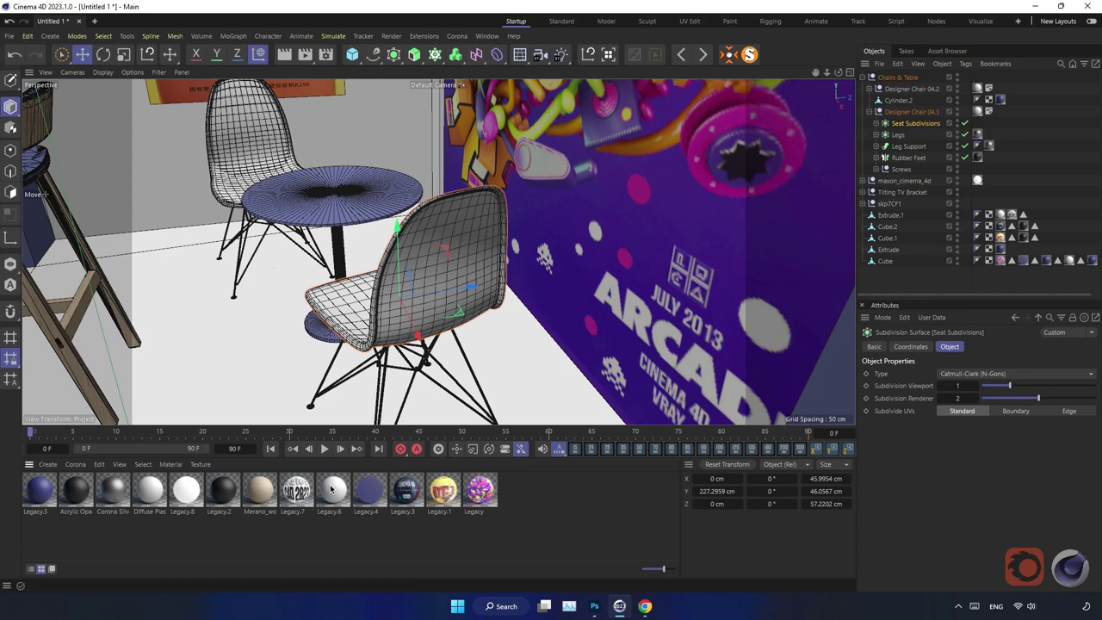
{"action": "left_click_drag", "start_coordinate": [332, 489], "coordinate": [929, 167]}
{"action": "left_click_drag", "start_coordinate": [938, 125], "coordinate": [937, 125]}
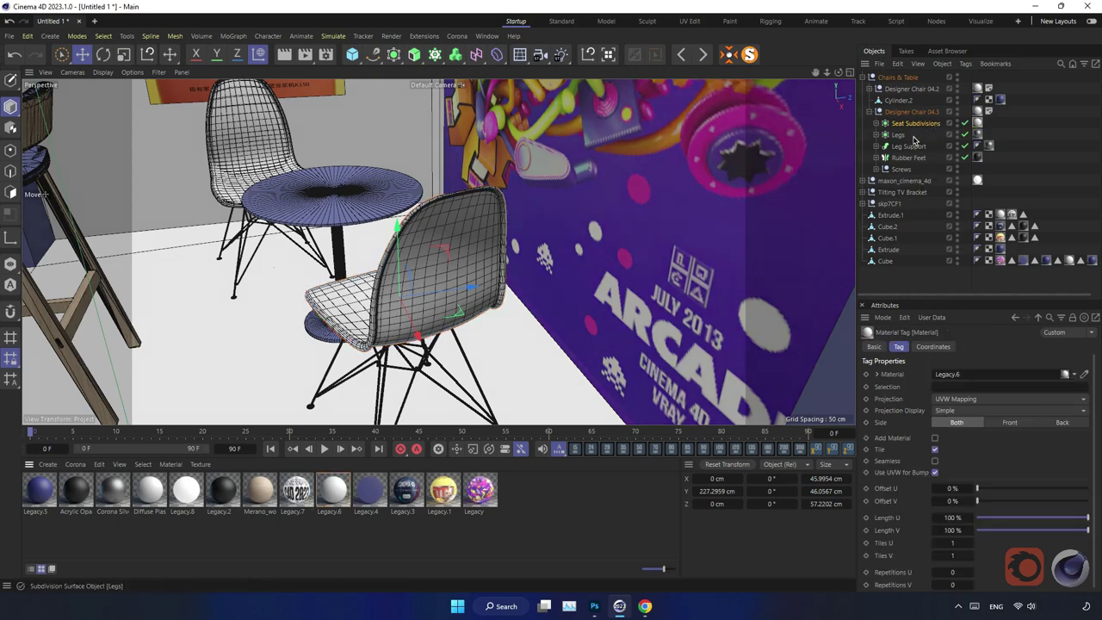
{"action": "left_click", "coordinate": [877, 127]}
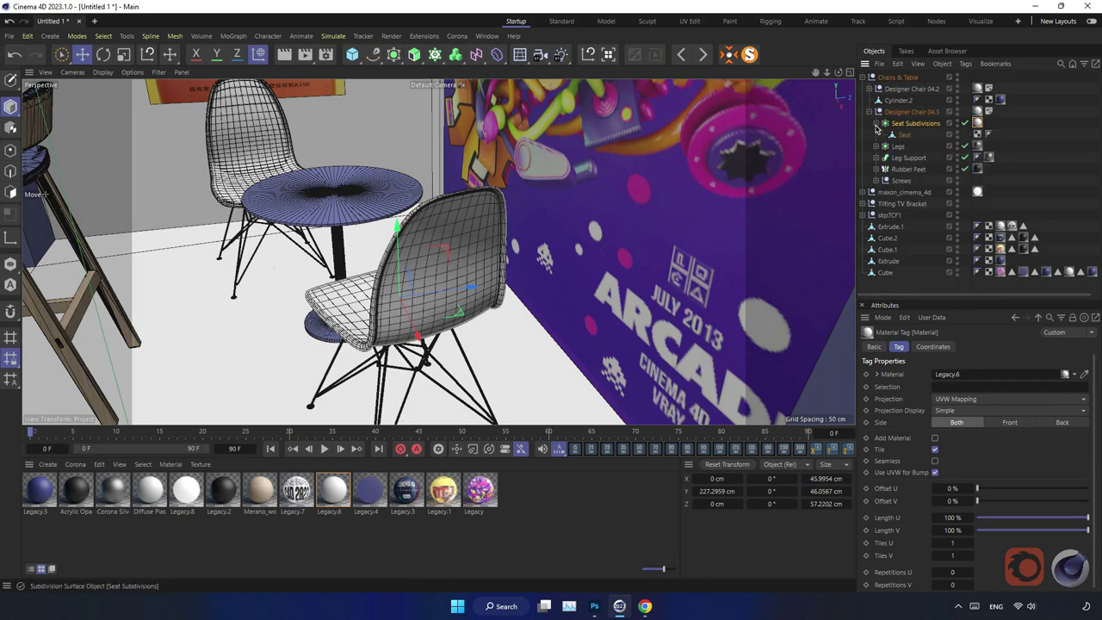
{"action": "left_click", "coordinate": [878, 126]}
Check the chair's Legs and seat shell, then collapse Chairs & Table and orbit out
{"action": "left_click", "coordinate": [895, 135]}
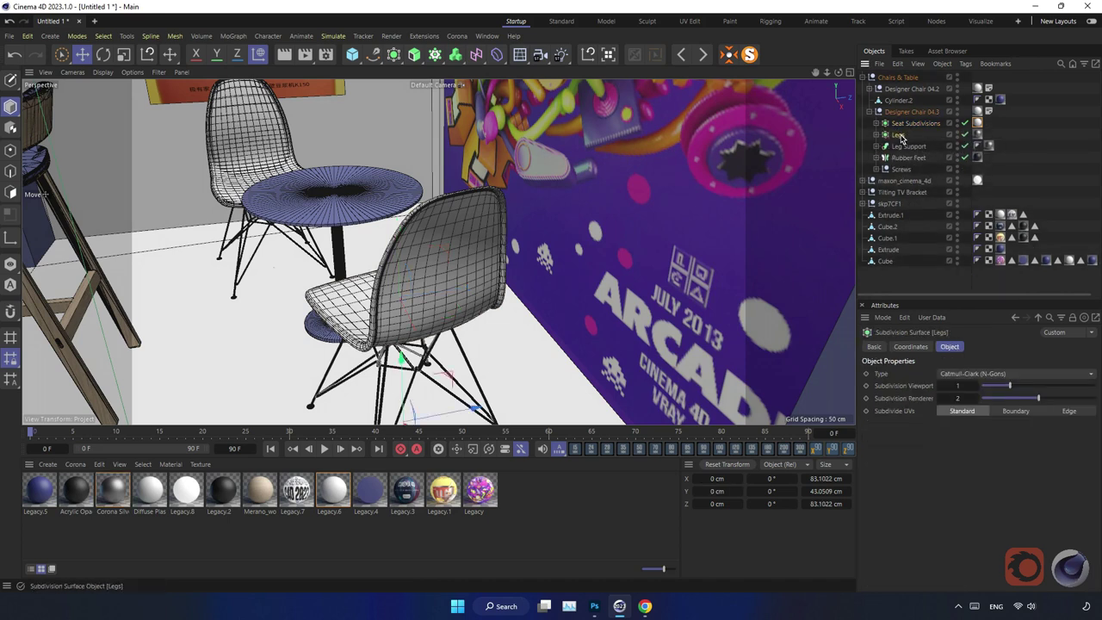
{"action": "left_click", "coordinate": [990, 133]}
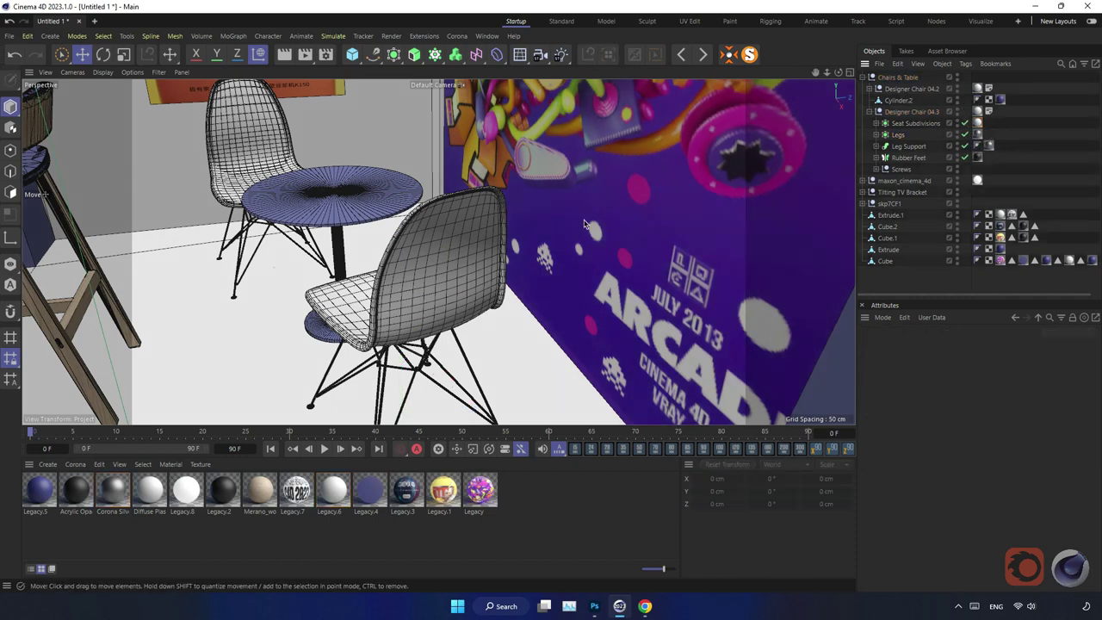
{"action": "left_click", "coordinate": [270, 154]}
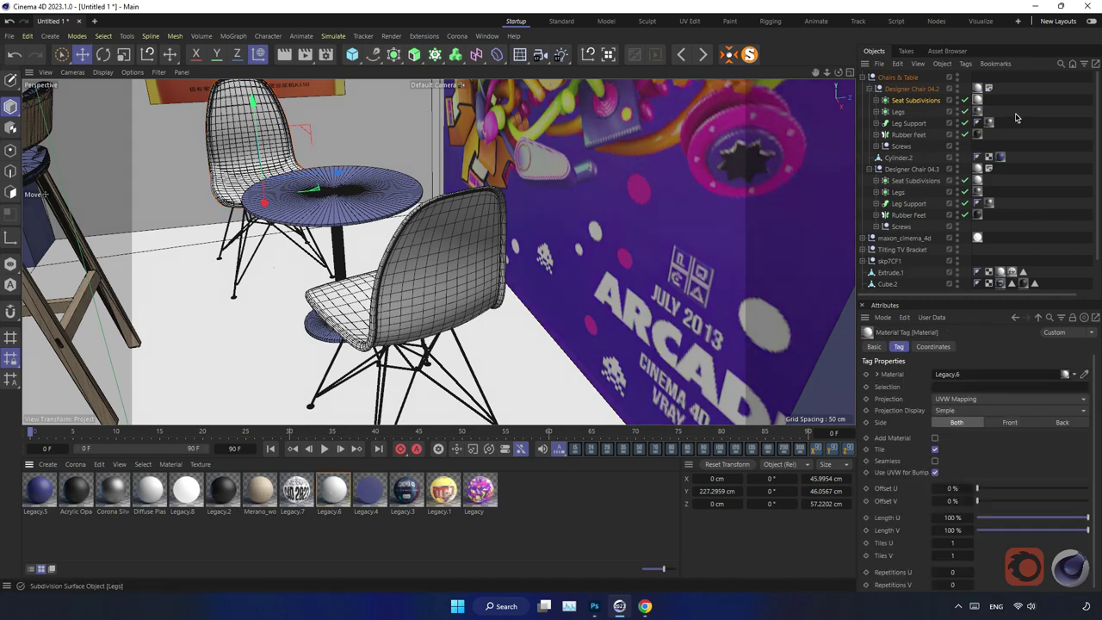
{"action": "left_click", "coordinate": [913, 290]}
{"action": "left_click", "coordinate": [863, 78]}
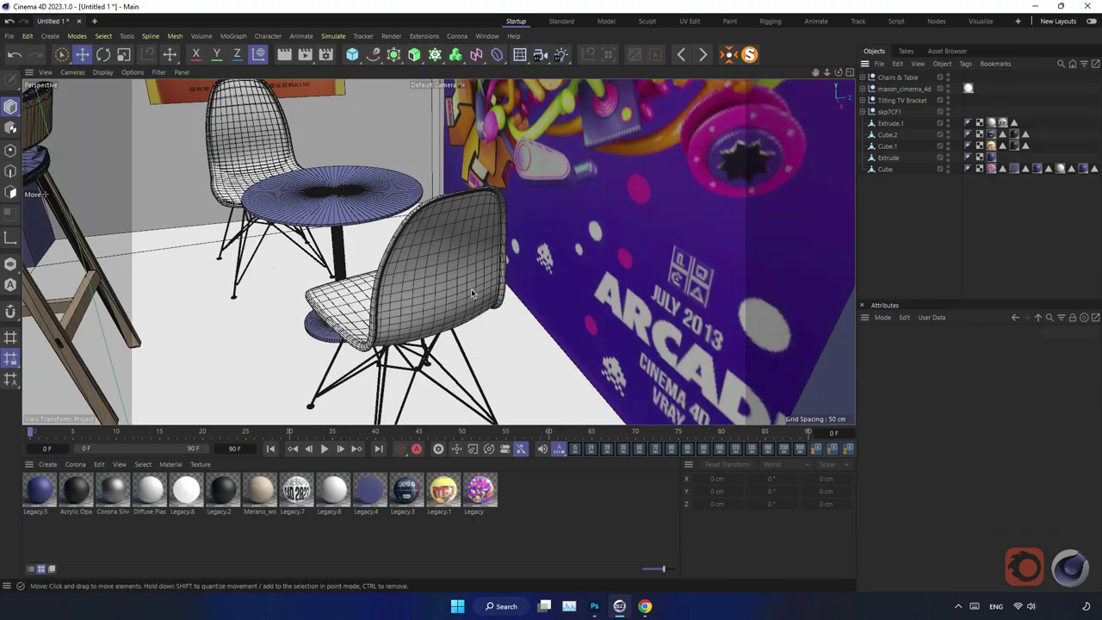
{"action": "scroll", "coordinate": [409, 321], "scroll_direction": "down", "scroll_amount": 5}
{"action": "mouse_move", "coordinate": [409, 320]}
{"action": "left_mouse_down", "text": "alt"}
{"action": "mouse_move", "coordinate": [388, 290]}
{"action": "mouse_move", "coordinate": [429, 312]}
{"action": "left_mouse_up", "text": "alt"}
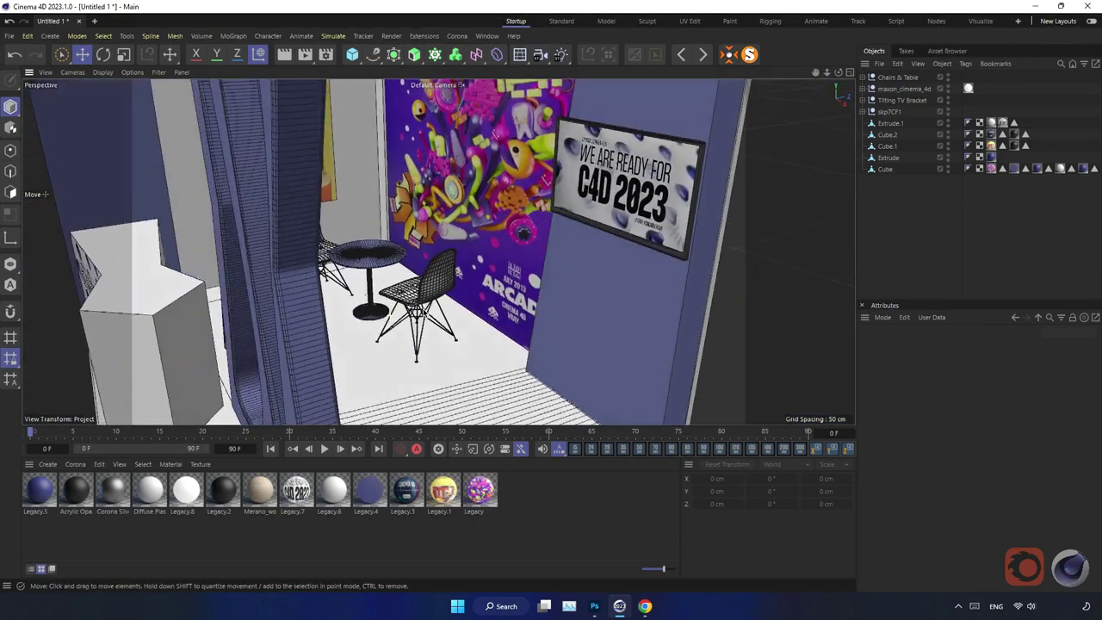
{"action": "scroll", "coordinate": [419, 315], "scroll_direction": "down", "scroll_amount": 3}
{"action": "scroll", "coordinate": [404, 301], "scroll_direction": "down", "scroll_amount": 5}
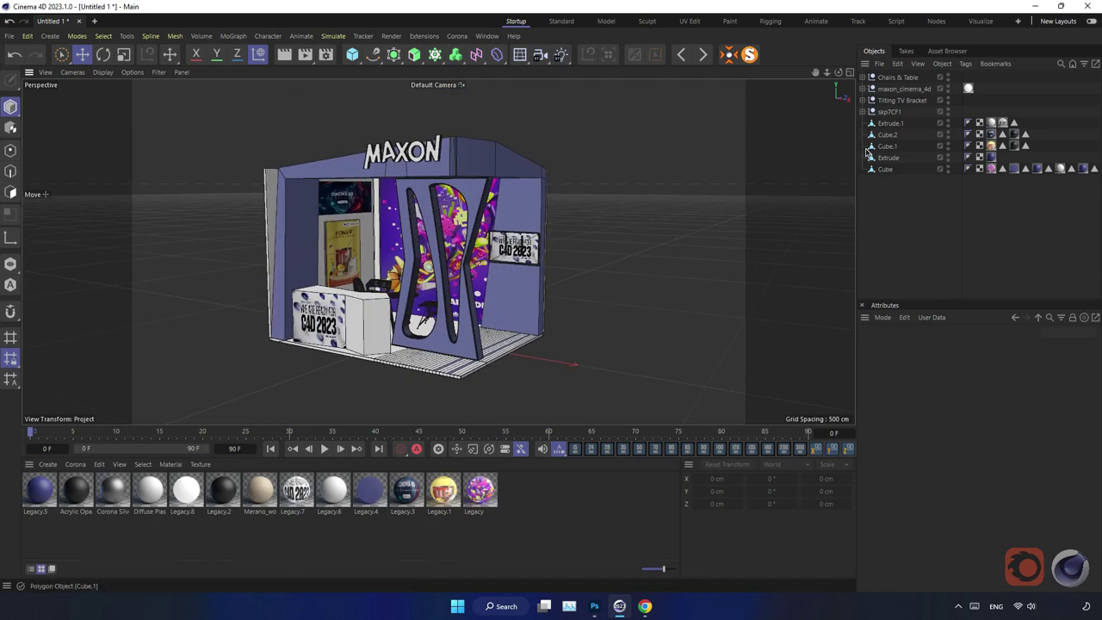
Group all booth objects under one null named C4D Booth, then enlarge the 3D view
{"action": "left_click_drag", "start_coordinate": [935, 227], "coordinate": [887, 76]}
{"action": "right_click", "coordinate": [889, 80]}
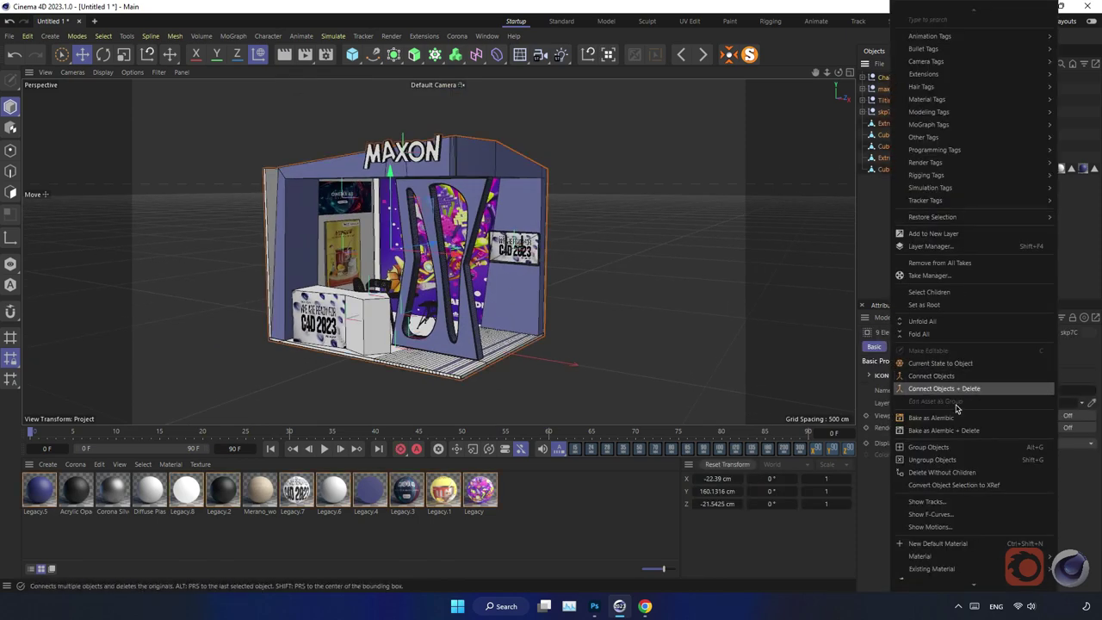
{"action": "left_click", "coordinate": [942, 447]}
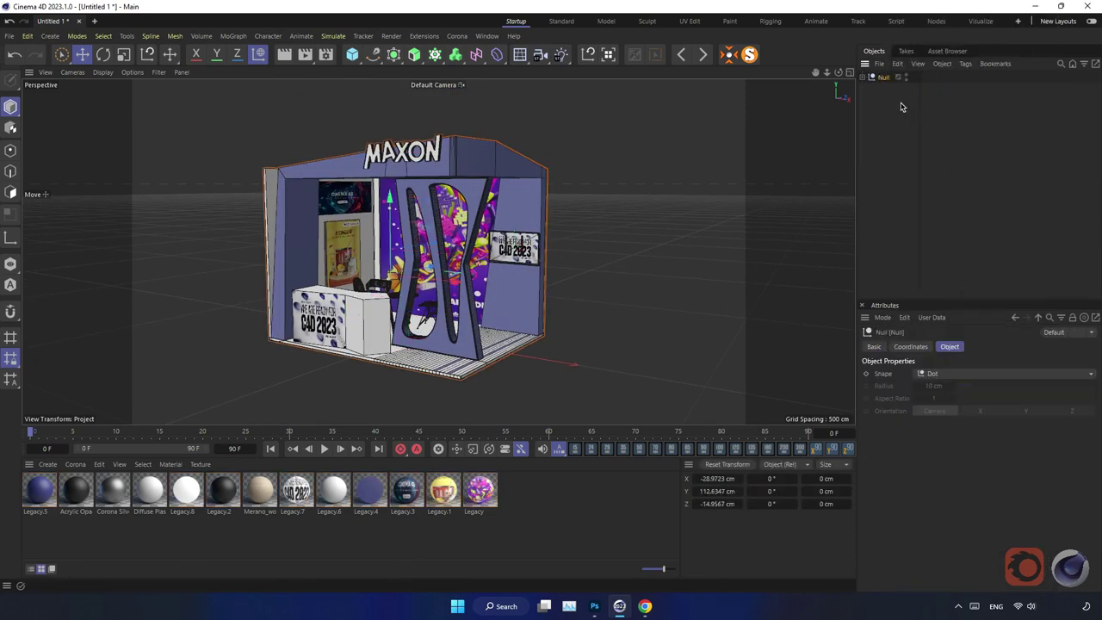
{"action": "key", "text": "Return"}
{"action": "left_click", "coordinate": [900, 185]}
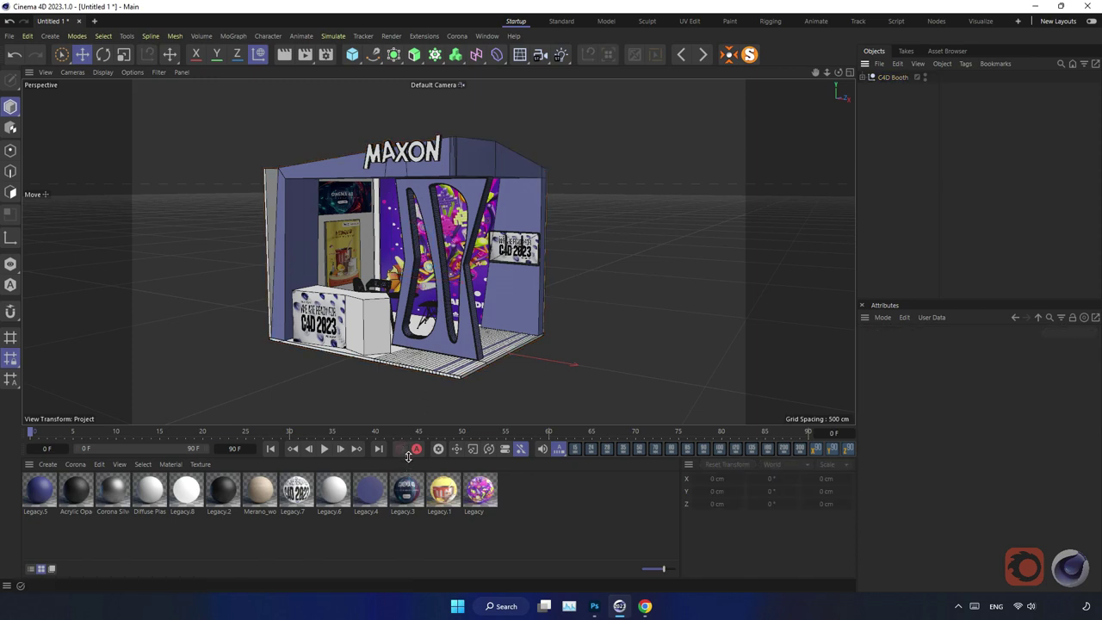
{"action": "left_click_drag", "start_coordinate": [408, 455], "coordinate": [408, 496]}
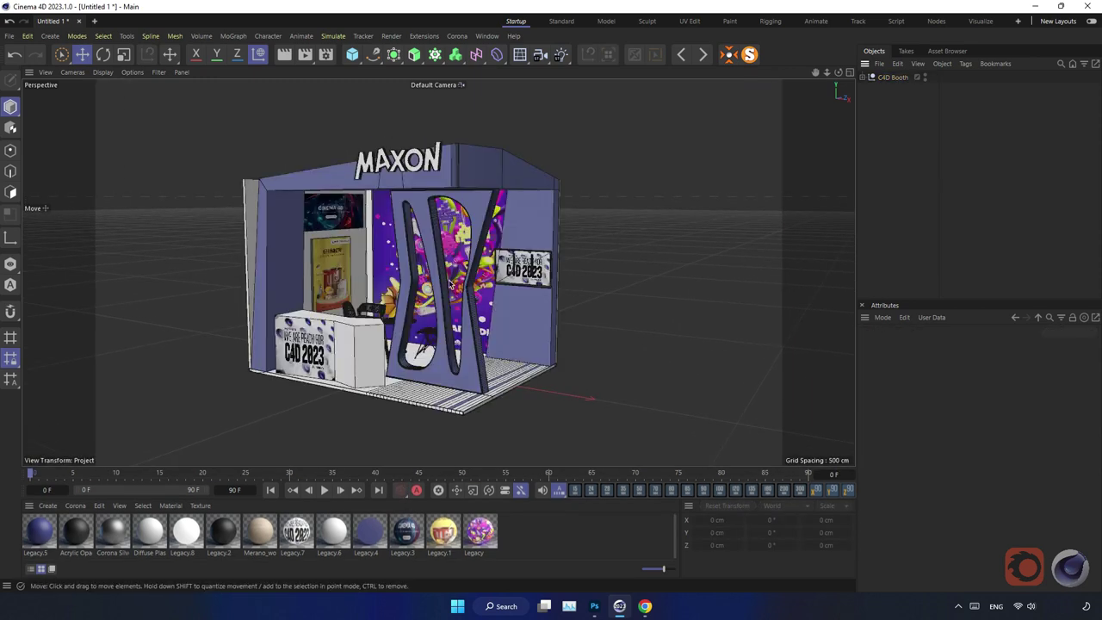
{"action": "mouse_move", "coordinate": [421, 312]}
{"action": "left_mouse_down", "text": "alt"}
{"action": "mouse_move", "coordinate": [434, 301]}
{"action": "mouse_move", "coordinate": [437, 321]}
{"action": "left_mouse_up", "text": "alt"}
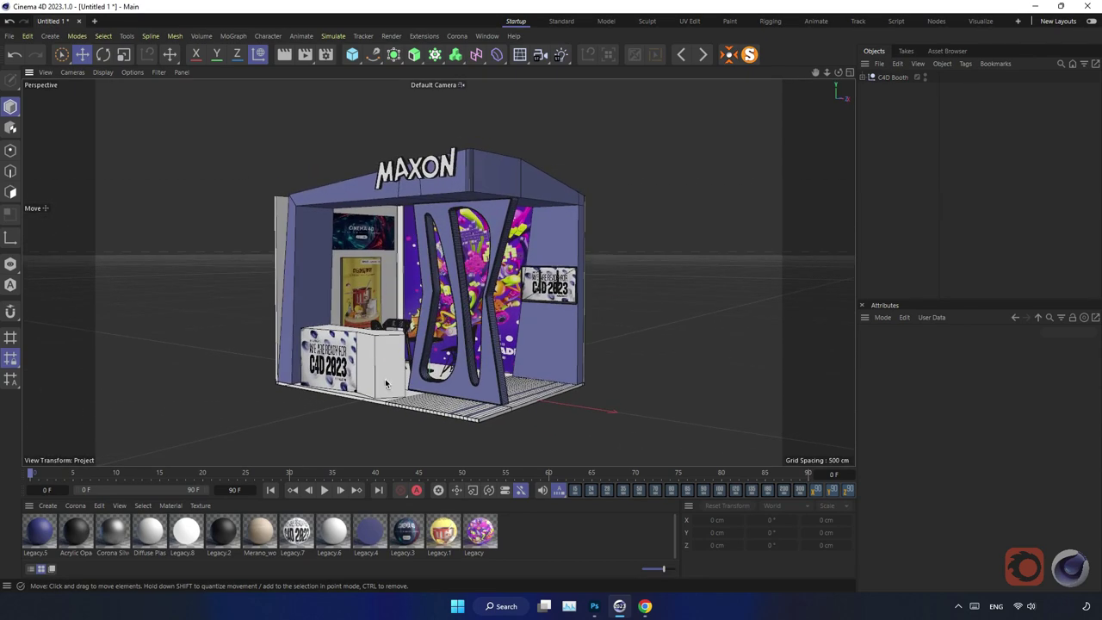
{"action": "scroll", "coordinate": [386, 384], "scroll_direction": "up", "scroll_amount": 2}
{"action": "scroll", "coordinate": [382, 383], "scroll_direction": "up", "scroll_amount": 3}
{"action": "scroll", "coordinate": [381, 384], "scroll_direction": "up", "scroll_amount": 3}
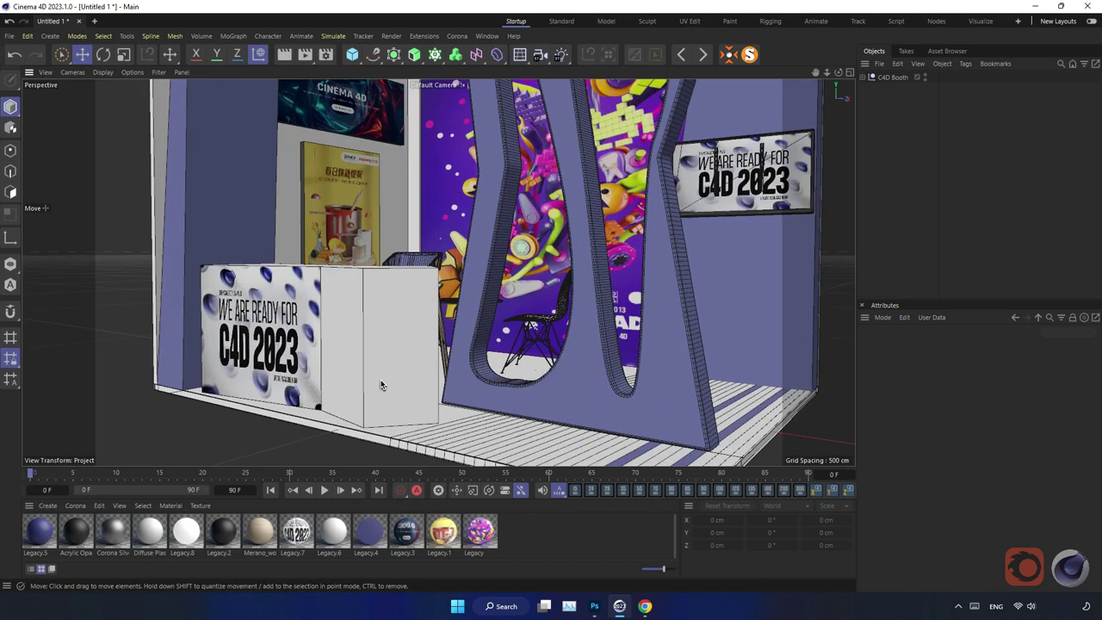
{"action": "scroll", "coordinate": [381, 384], "scroll_direction": "down", "scroll_amount": 2}
{"action": "scroll", "coordinate": [381, 383], "scroll_direction": "down", "scroll_amount": 2}
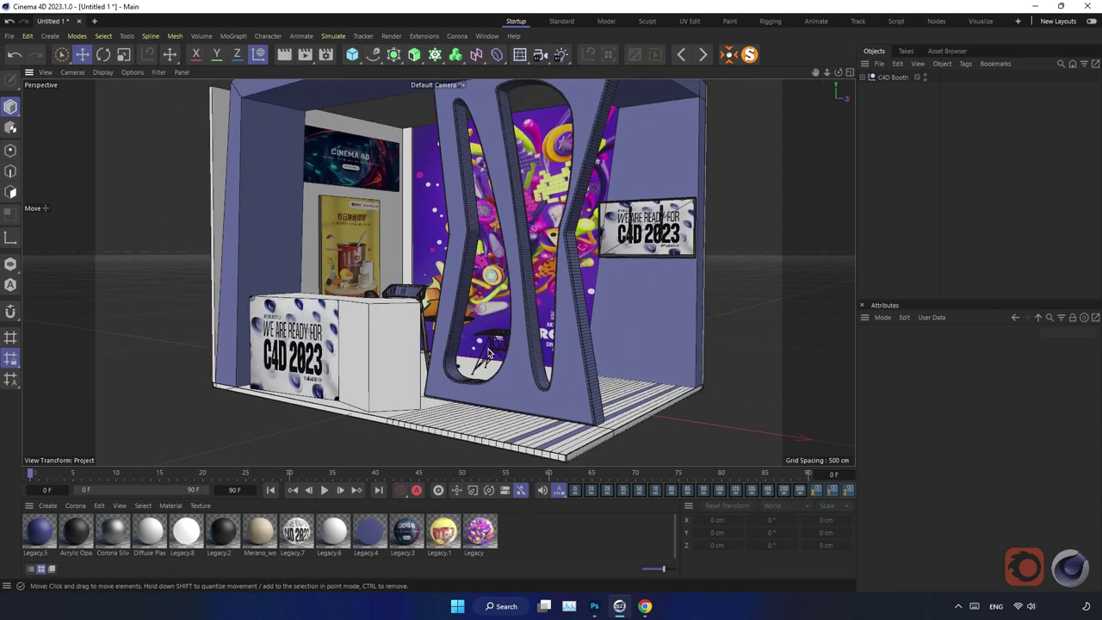
{"action": "scroll", "coordinate": [488, 353], "scroll_direction": "down", "scroll_amount": 1}
{"action": "scroll", "coordinate": [489, 353], "scroll_direction": "down", "scroll_amount": 1}
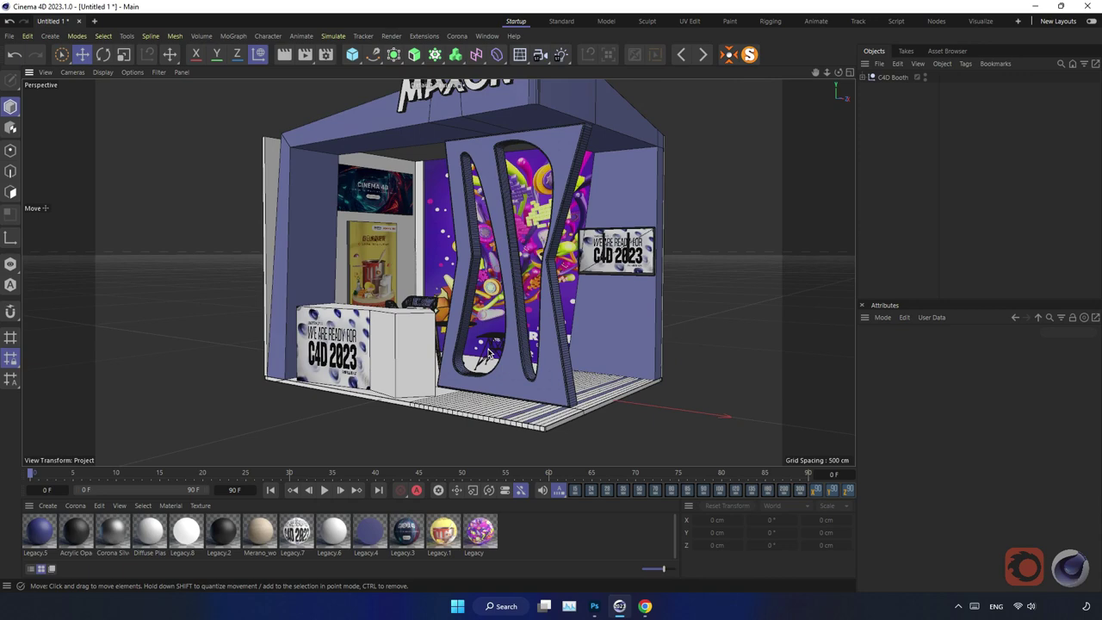
{"action": "scroll", "coordinate": [610, 313], "scroll_direction": "down", "scroll_amount": 1}
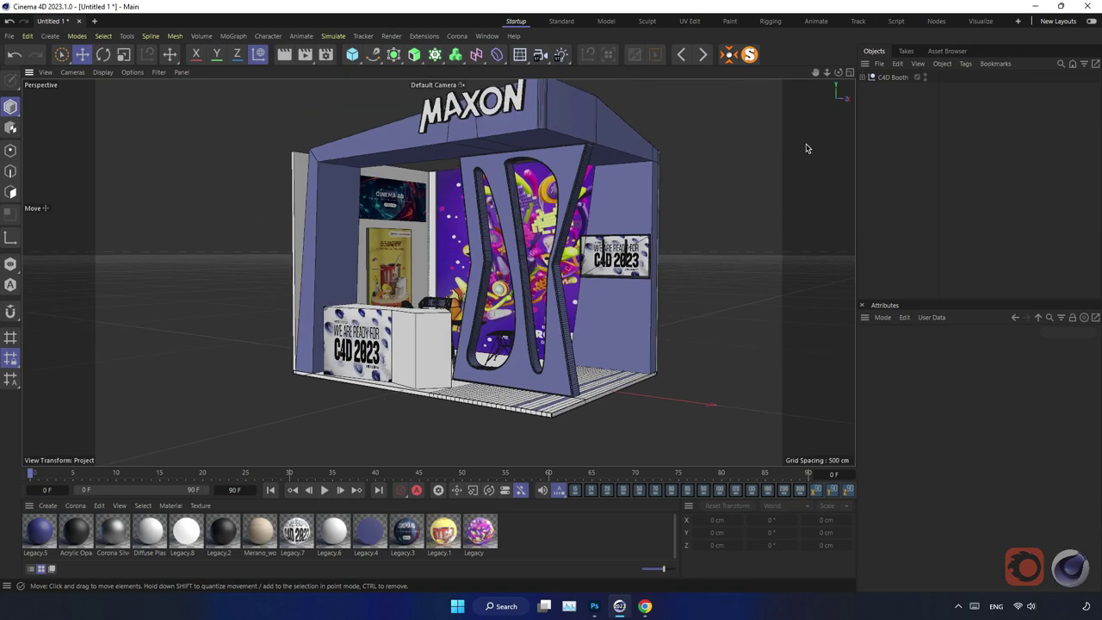
{"action": "left_click_drag", "start_coordinate": [816, 72], "coordinate": [765, 86]}
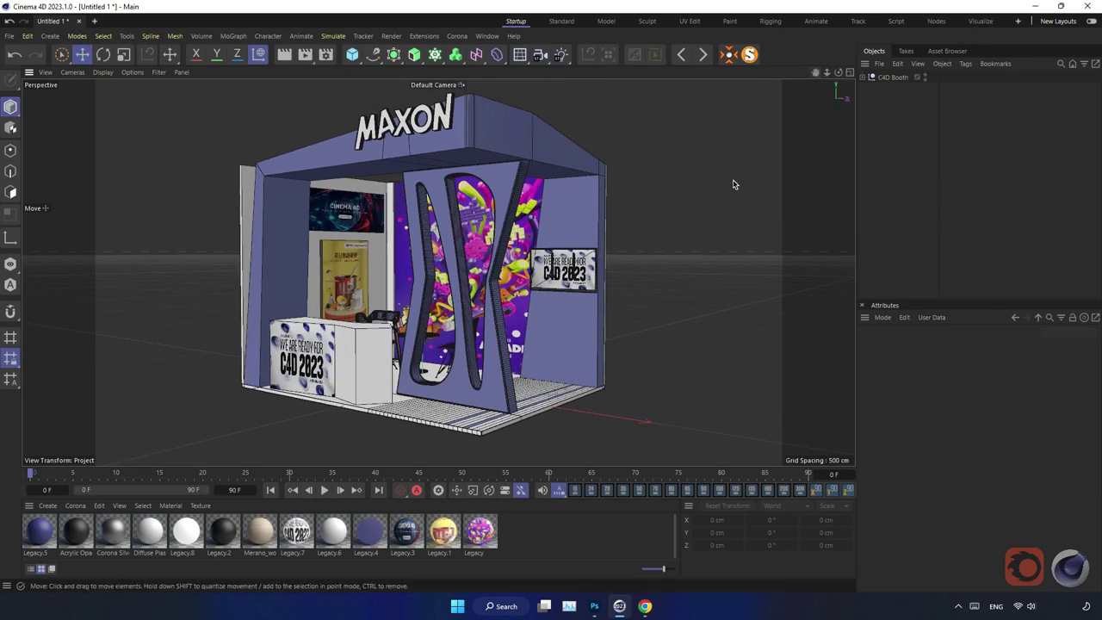
{"action": "left_click", "coordinate": [890, 80]}
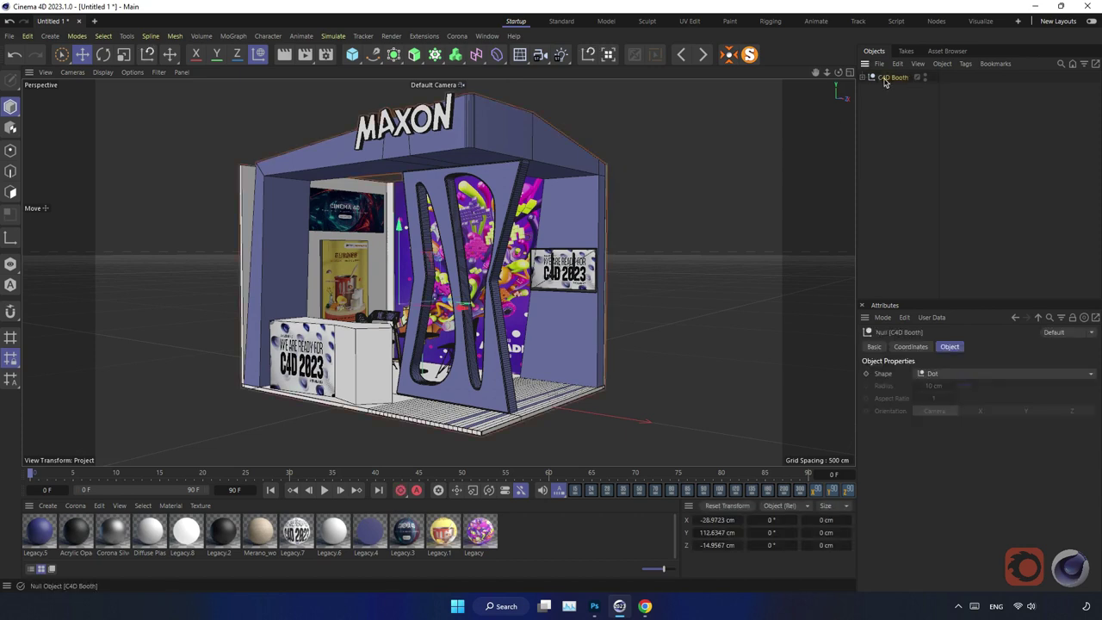
Load Dark Studio Setup from Converted > Corona Studio Tools 1.0 PRO > Studio Setups in the Asset Browser
{"action": "left_click", "coordinate": [944, 51]}
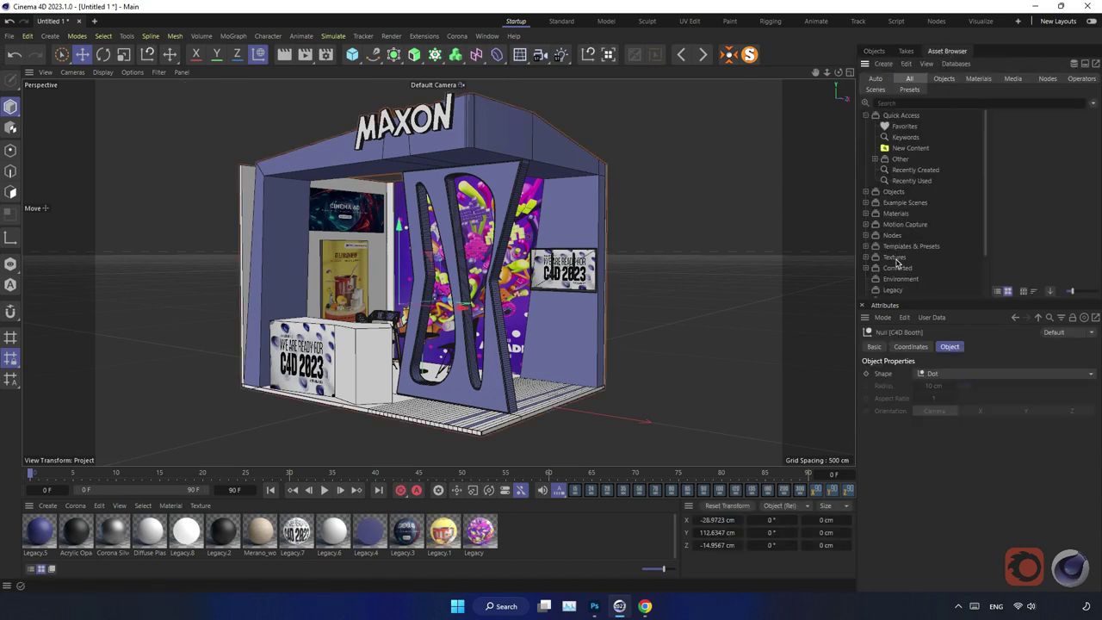
{"action": "left_click", "coordinate": [897, 267]}
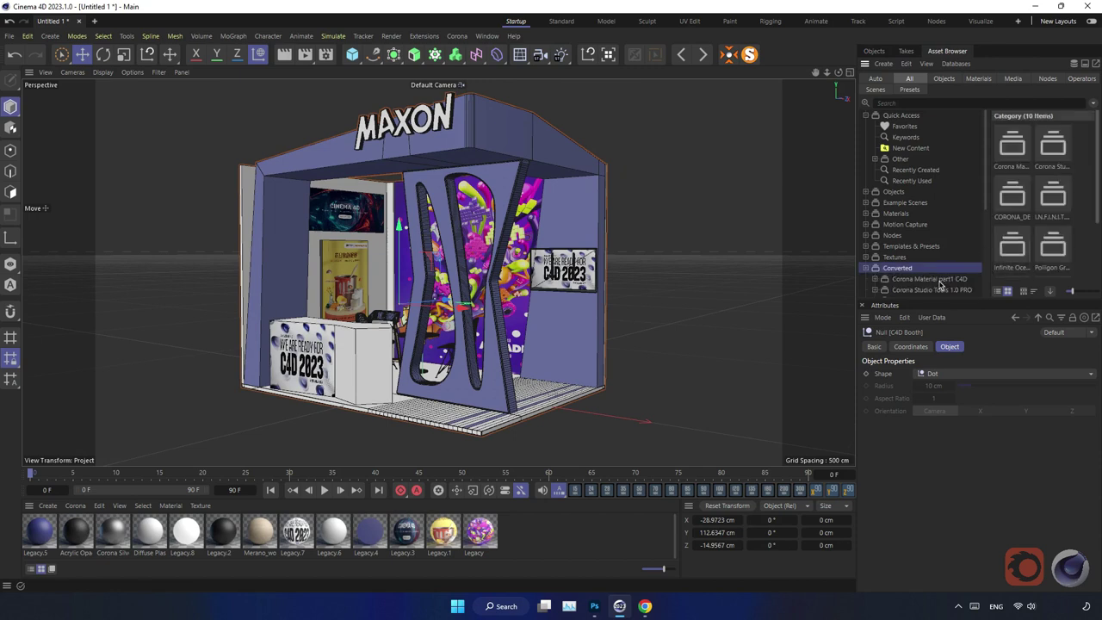
{"action": "left_click", "coordinate": [939, 281]}
{"action": "scroll", "coordinate": [960, 278], "scroll_direction": "down", "scroll_amount": 4}
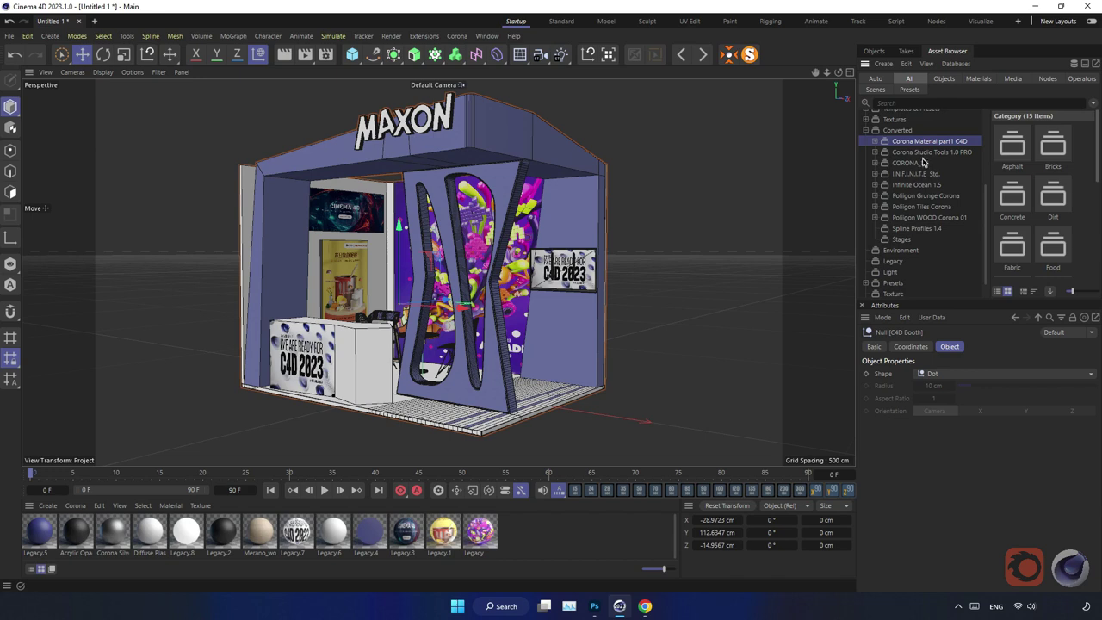
{"action": "left_click", "coordinate": [950, 154]}
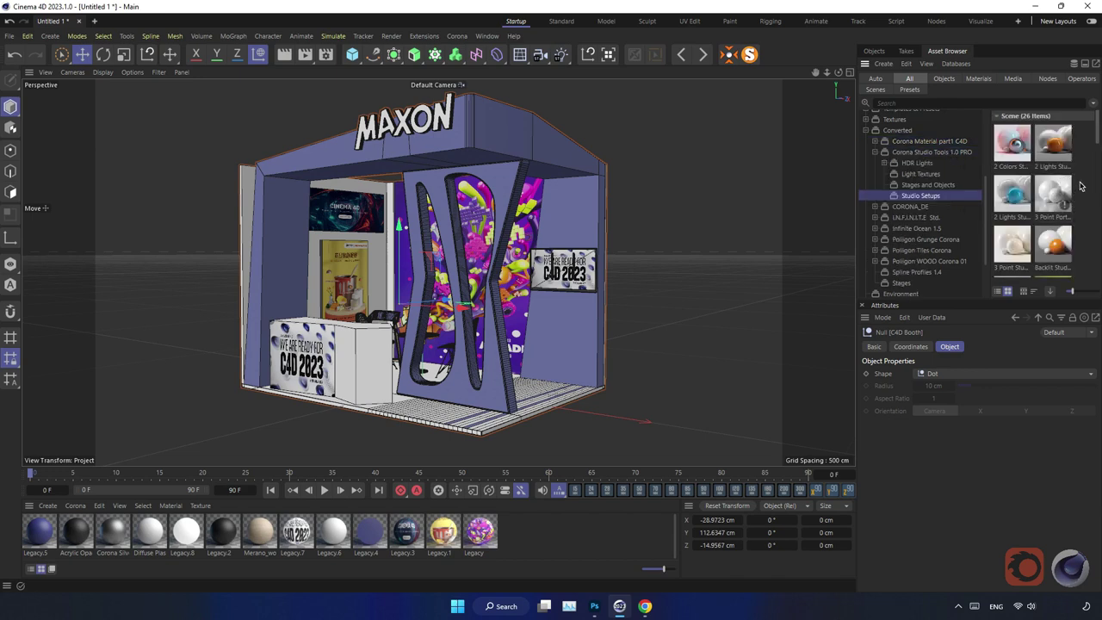
{"action": "left_click_drag", "start_coordinate": [1099, 142], "coordinate": [1097, 175]}
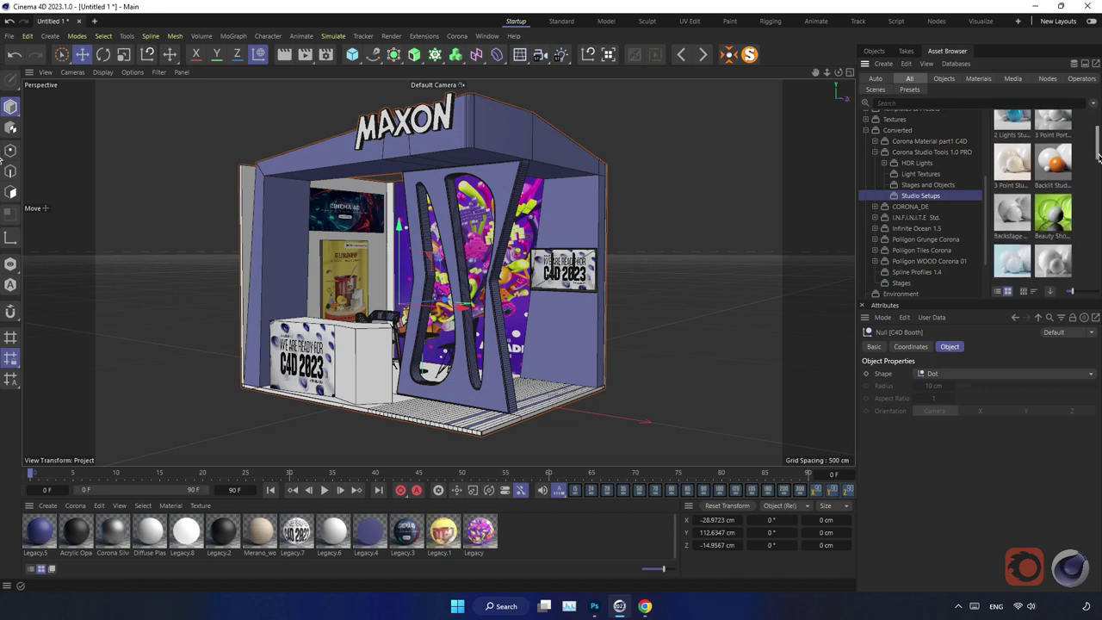
{"action": "mouse_move", "coordinate": [1013, 226]}
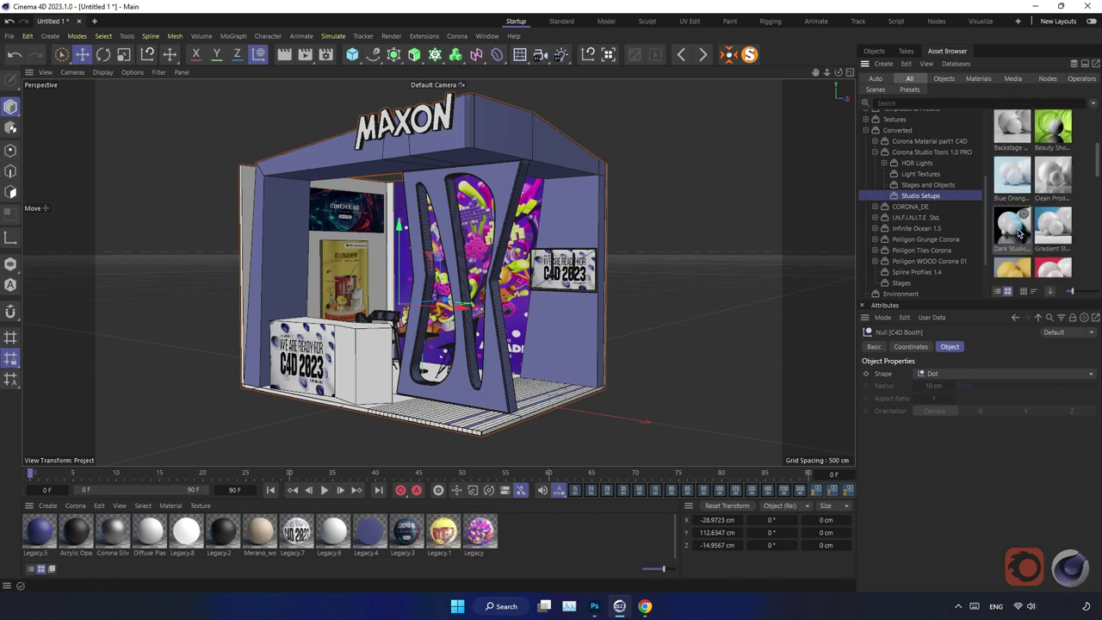
{"action": "double_click", "coordinate": [1018, 235]}
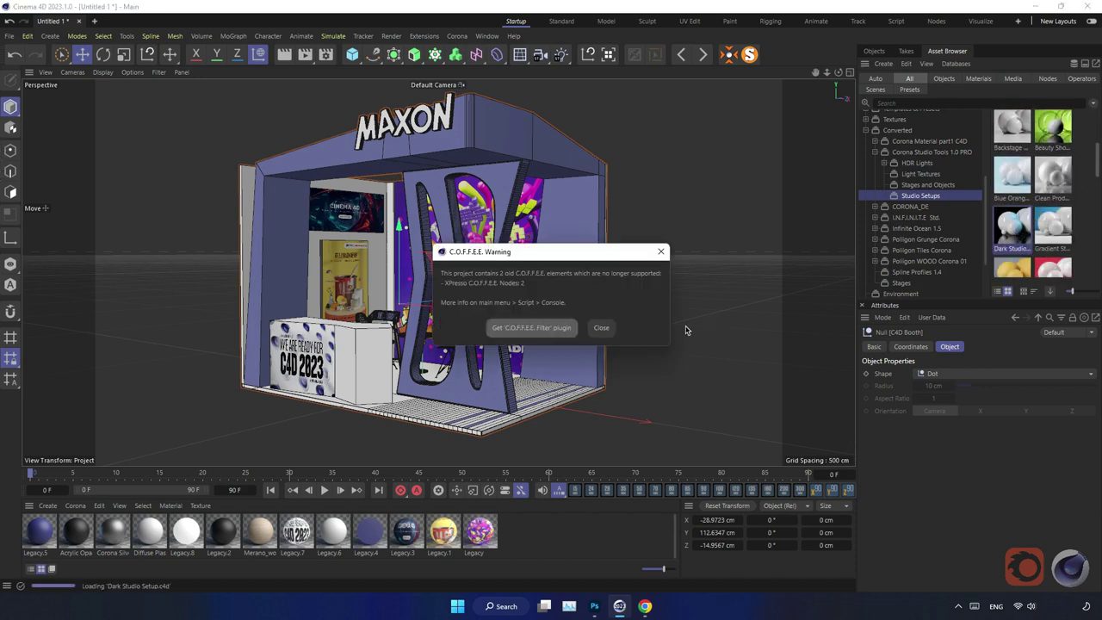
Dismiss the unsupported-elements warning and delete the Spheres group from the Dark Studio Setup scene
{"action": "left_click", "coordinate": [601, 327]}
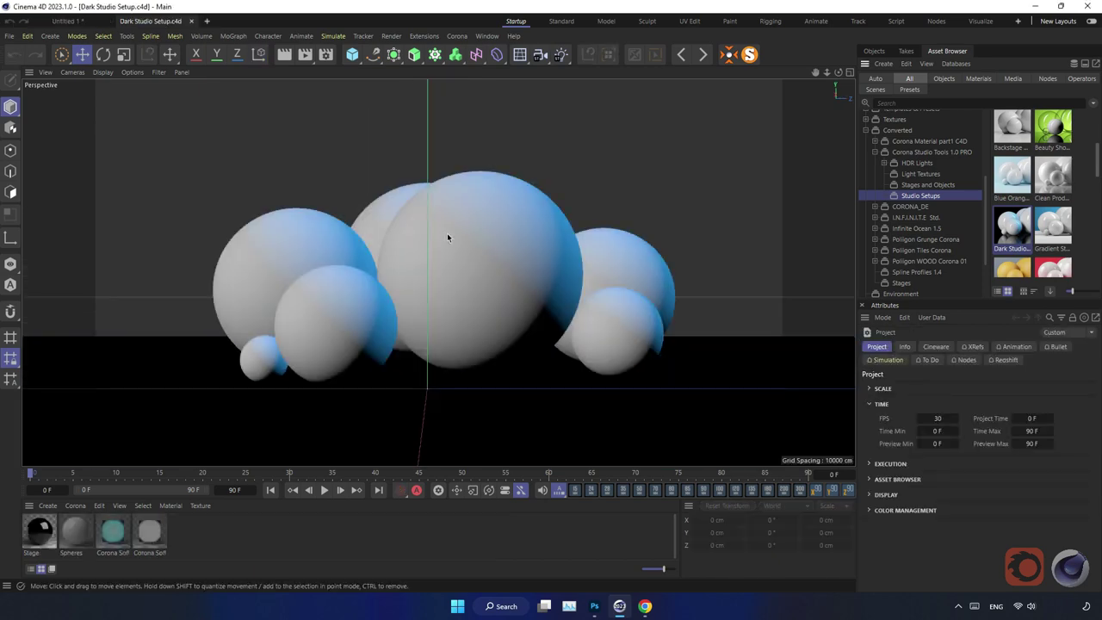
{"action": "left_click", "coordinate": [874, 52]}
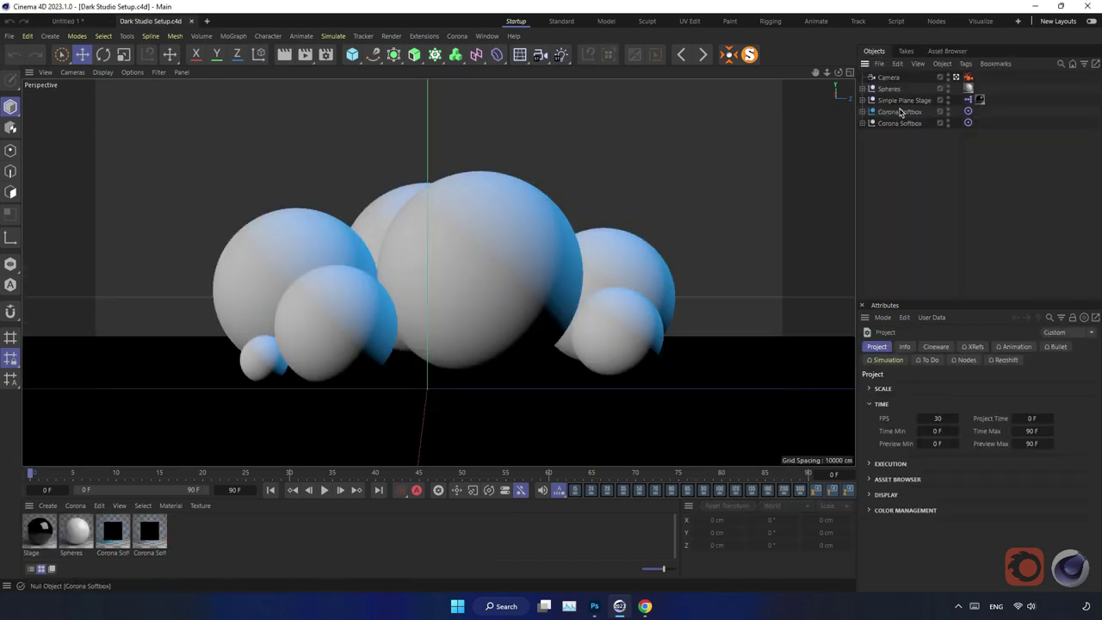
{"action": "left_click", "coordinate": [888, 88]}
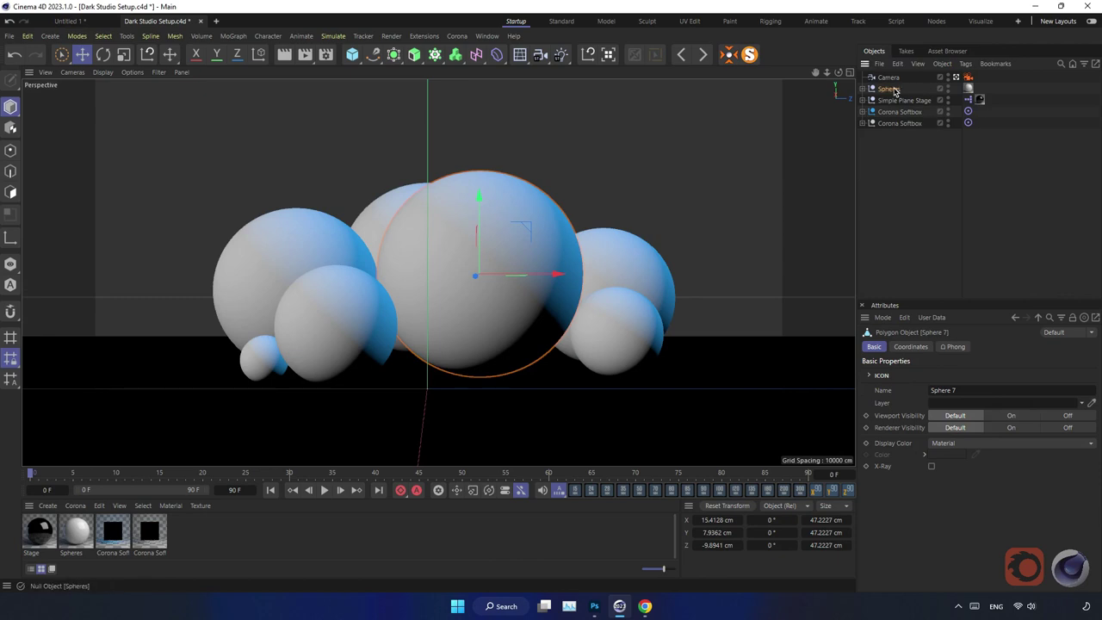
{"action": "key", "text": "Delete"}
Save the scene to the Desktop as Dark Studio Setup.c4d and paste in the C4D Booth
{"action": "left_click", "coordinate": [69, 20]}
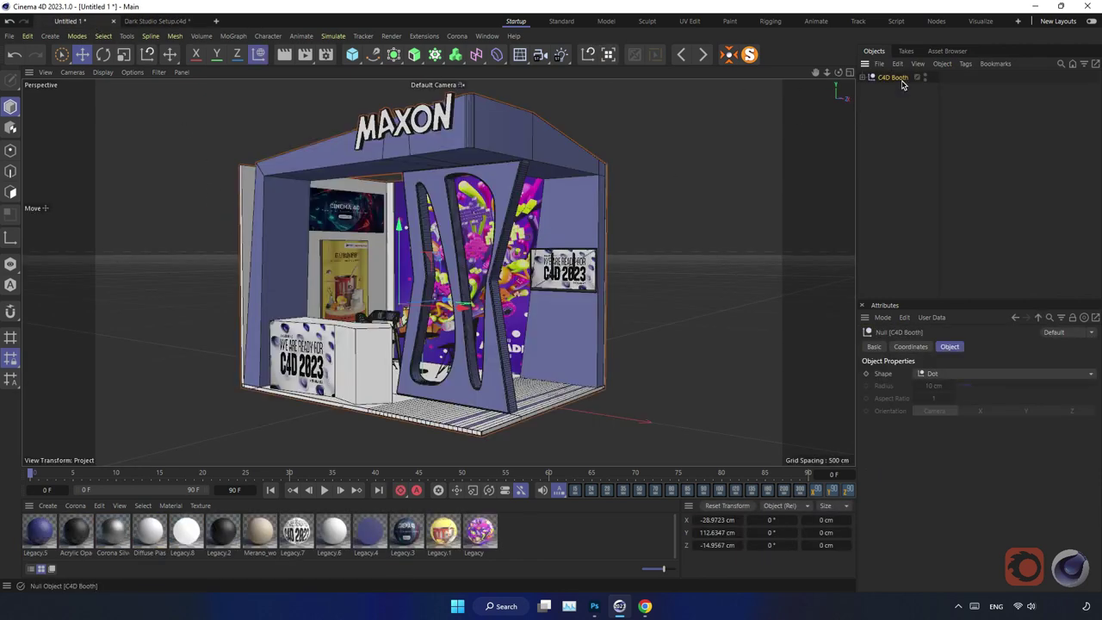
{"action": "left_click", "coordinate": [158, 23]}
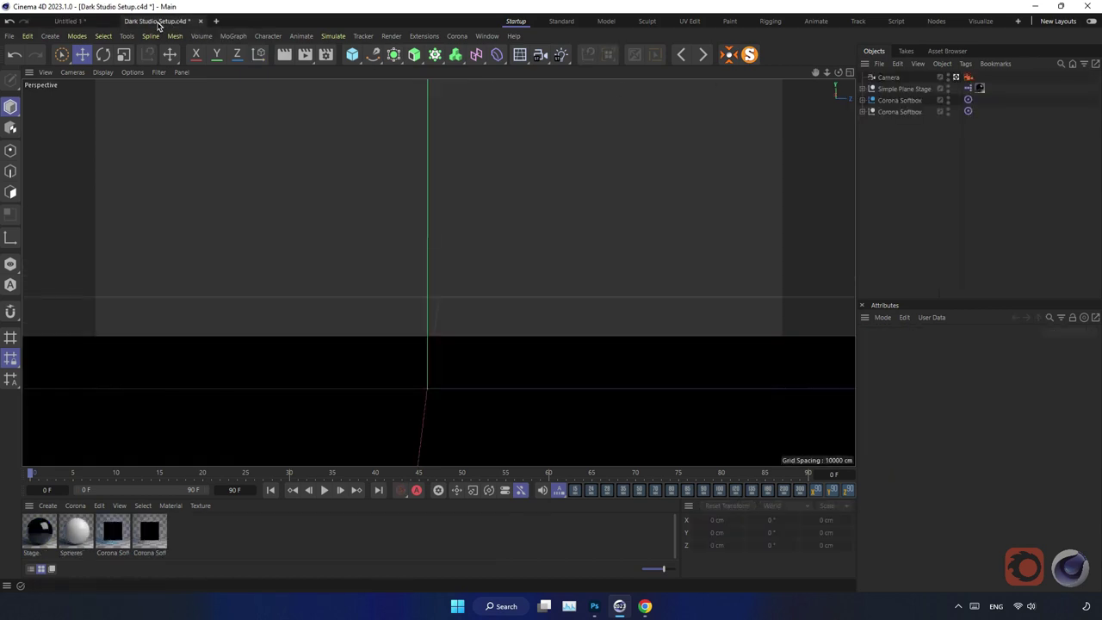
{"action": "left_click", "coordinate": [9, 35]}
{"action": "left_click", "coordinate": [69, 203]}
{"action": "left_click", "coordinate": [50, 113]}
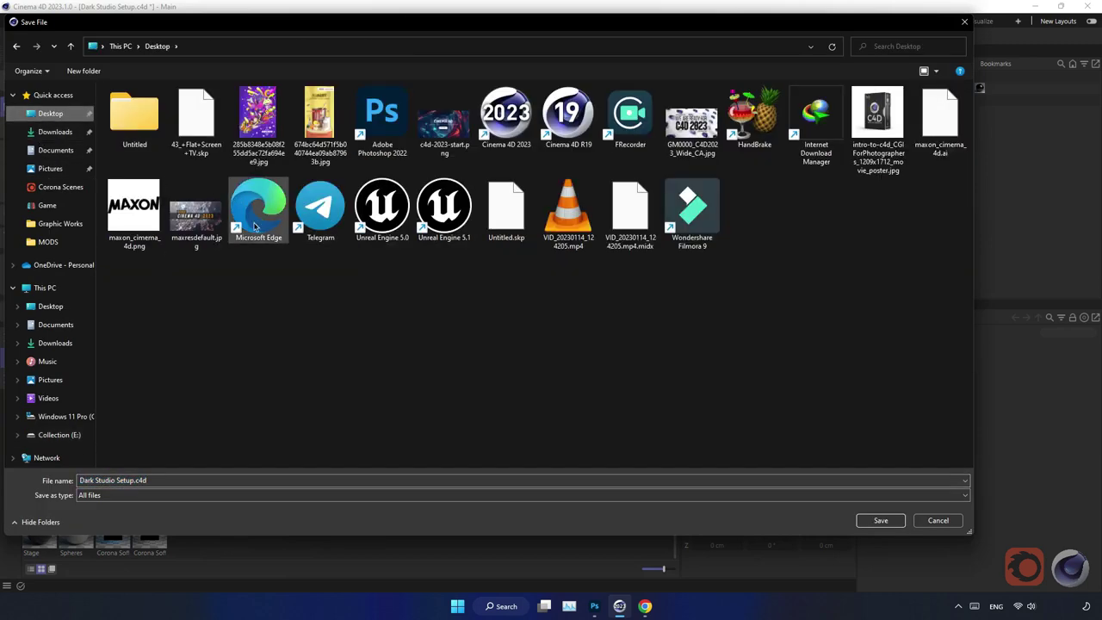
{"action": "left_click", "coordinate": [138, 480]}
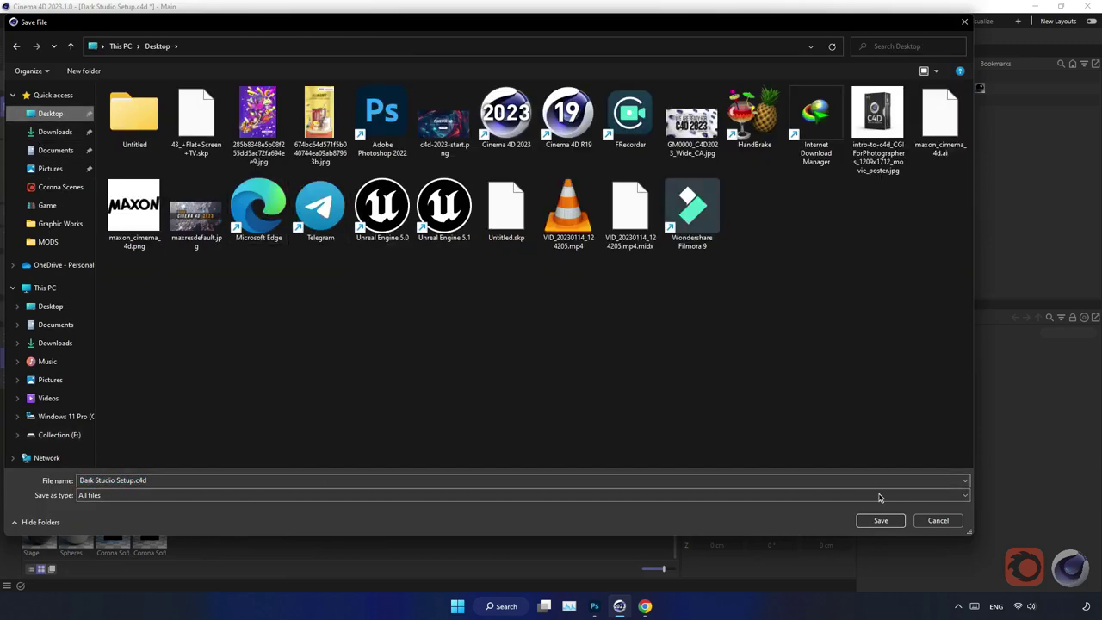
{"action": "left_click", "coordinate": [880, 520]}
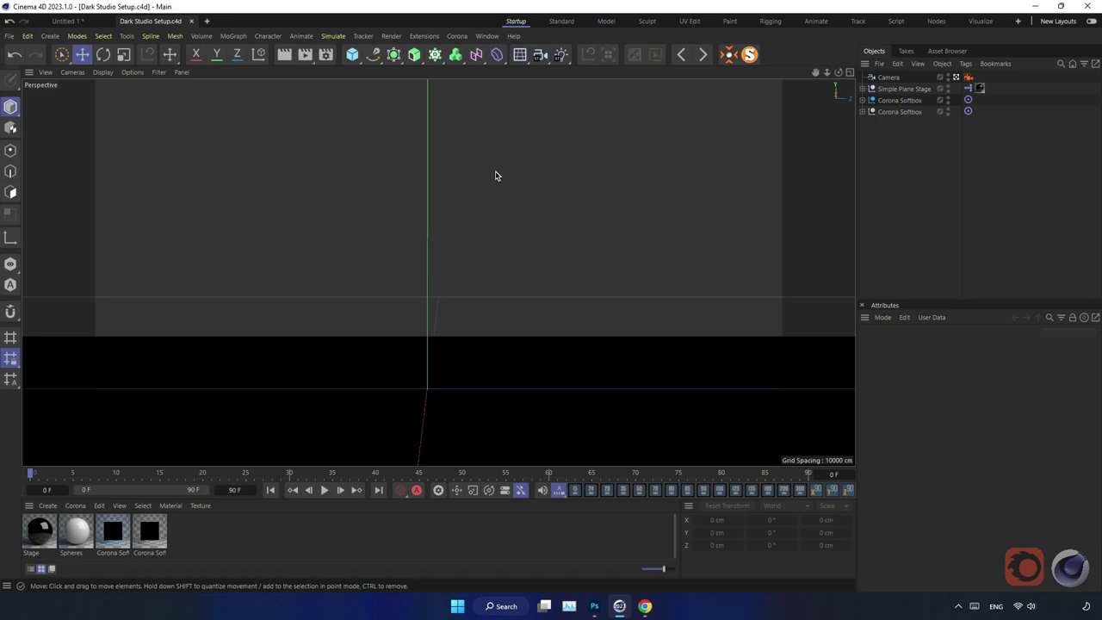
{"action": "key", "text": "ctrl+v"}
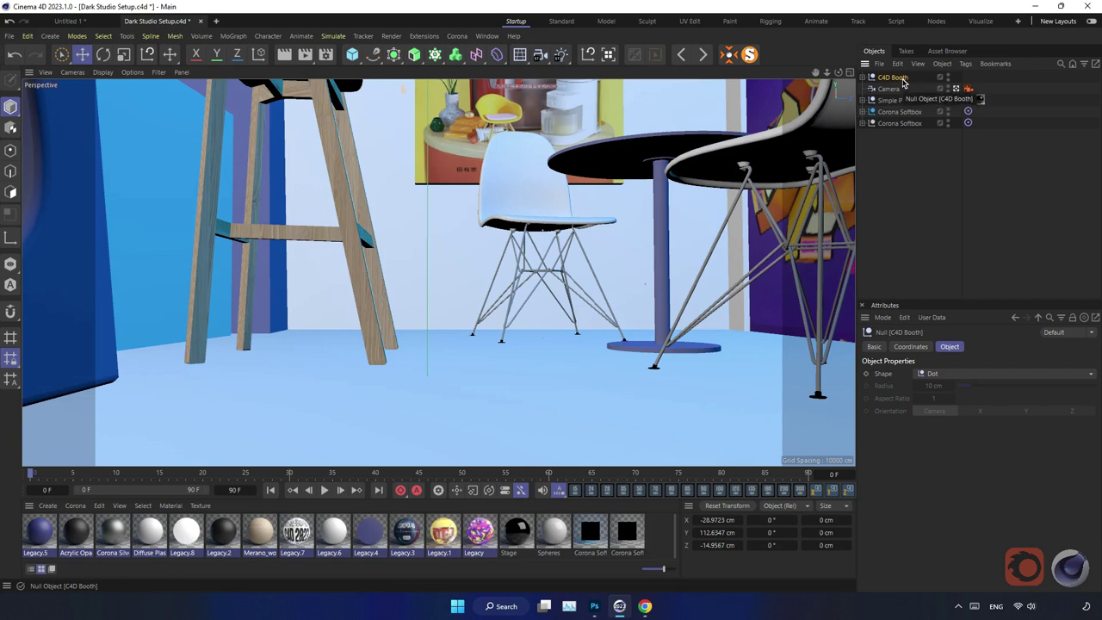
Scale the C4D Booth to 0.5 on X, Y and Z in its Coordinates
{"action": "left_click", "coordinate": [910, 346]}
{"action": "left_click", "coordinate": [1068, 389]}
{"action": "type", "text": "0.5"}
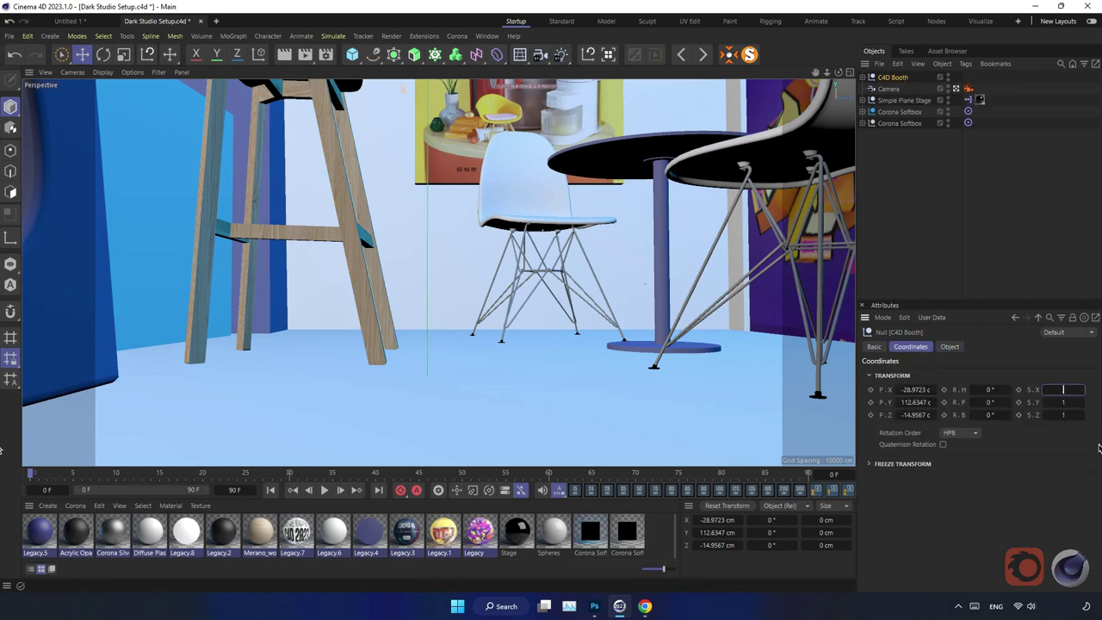
{"action": "left_click", "coordinate": [1065, 410]}
{"action": "type", "text": "0.5"}
{"action": "key", "text": "Tab"}
{"action": "type", "text": "0.5"}
{"action": "key", "text": "Return"}
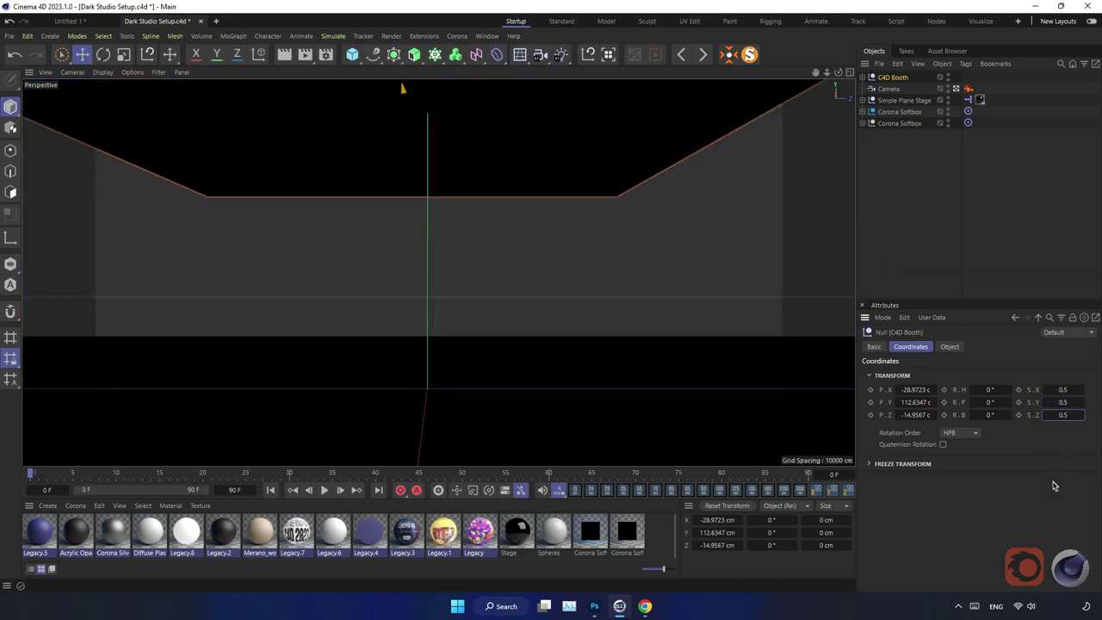
Shrink the booth further to a scale of 0.2 on all three axes
{"action": "left_click", "coordinate": [1062, 390]}
{"action": "type", "text": "0.2"}
{"action": "key", "text": "Tab"}
{"action": "type", "text": "0.2"}
{"action": "key", "text": "Tab"}
{"action": "type", "text": "0.2"}
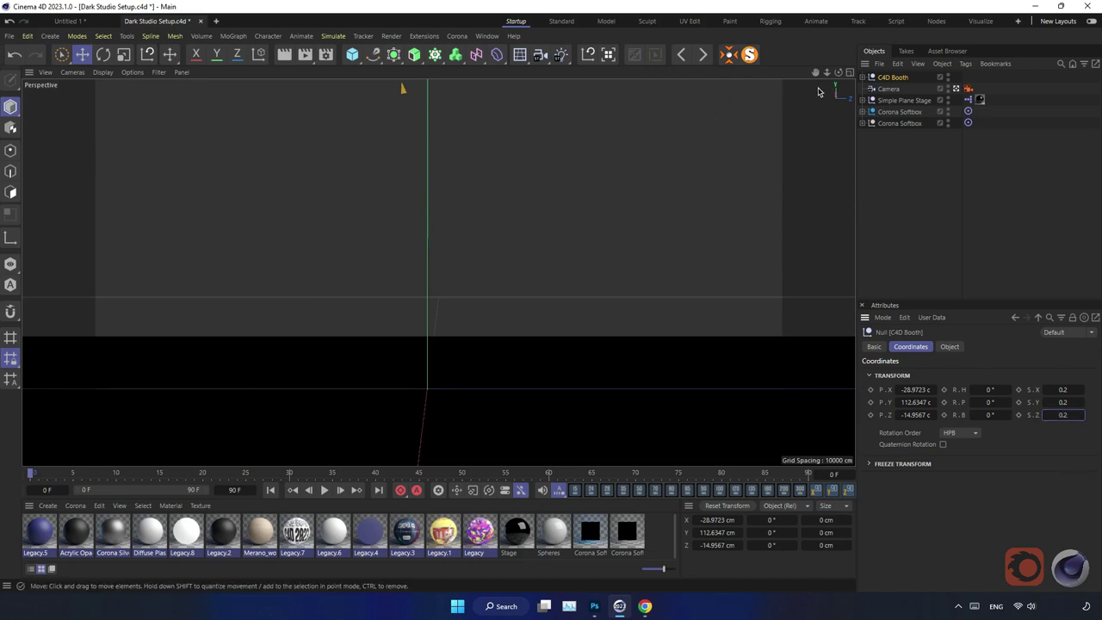
Move the booth left onto the stage and lower it to the floor using the four-view layout
{"action": "left_click", "coordinate": [850, 72]}
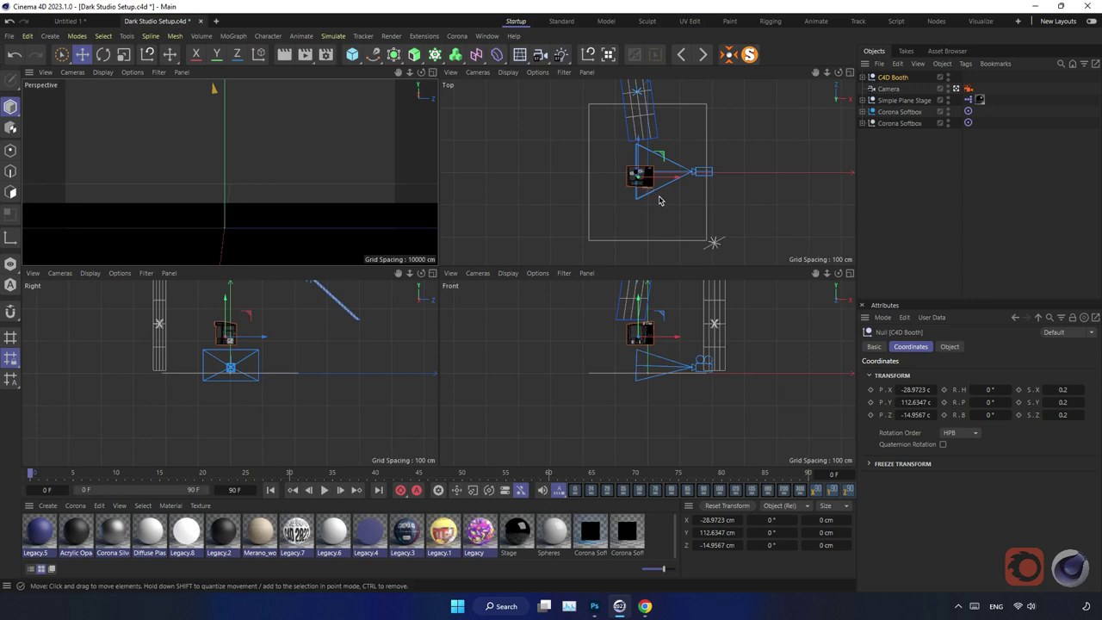
{"action": "left_click_drag", "start_coordinate": [674, 182], "coordinate": [629, 191]}
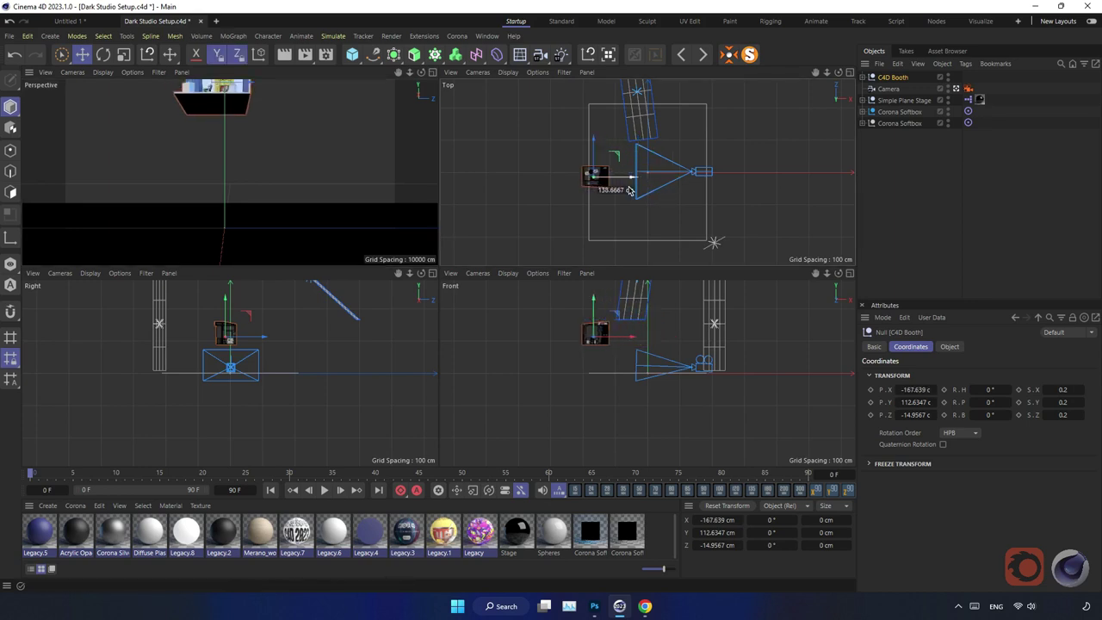
{"action": "key", "text": "F1"}
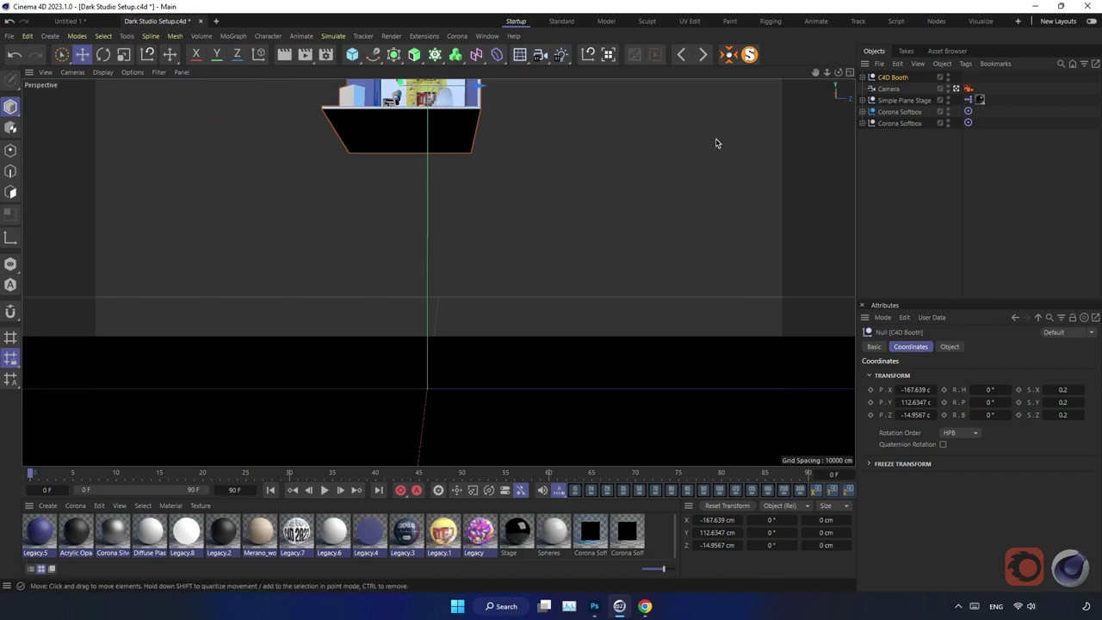
{"action": "left_click", "coordinate": [850, 73]}
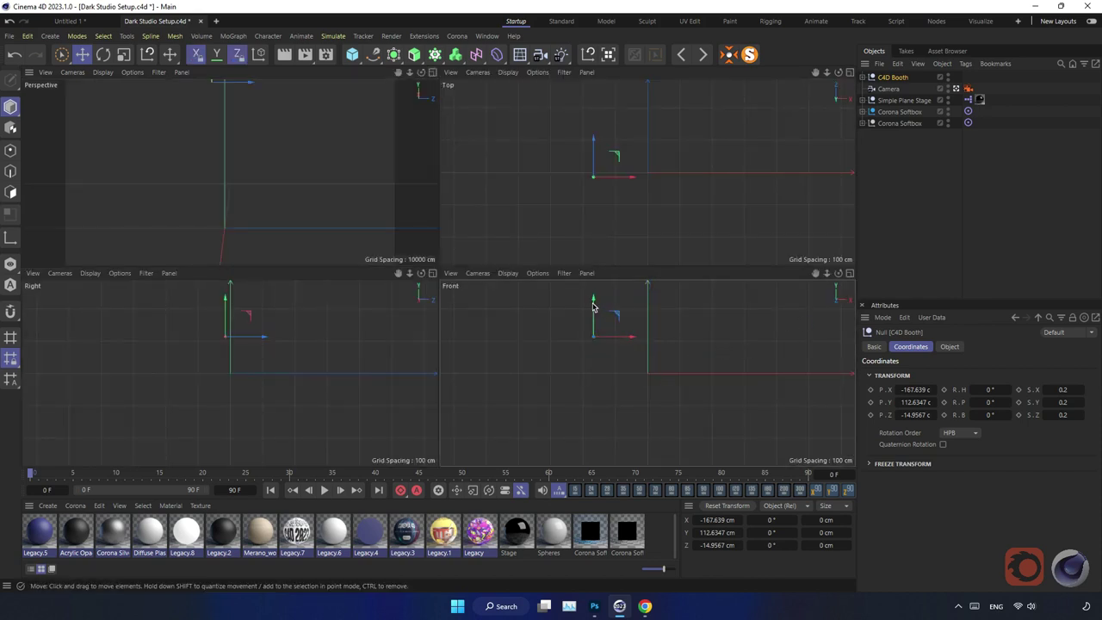
{"action": "left_click_drag", "start_coordinate": [595, 311], "coordinate": [595, 332]}
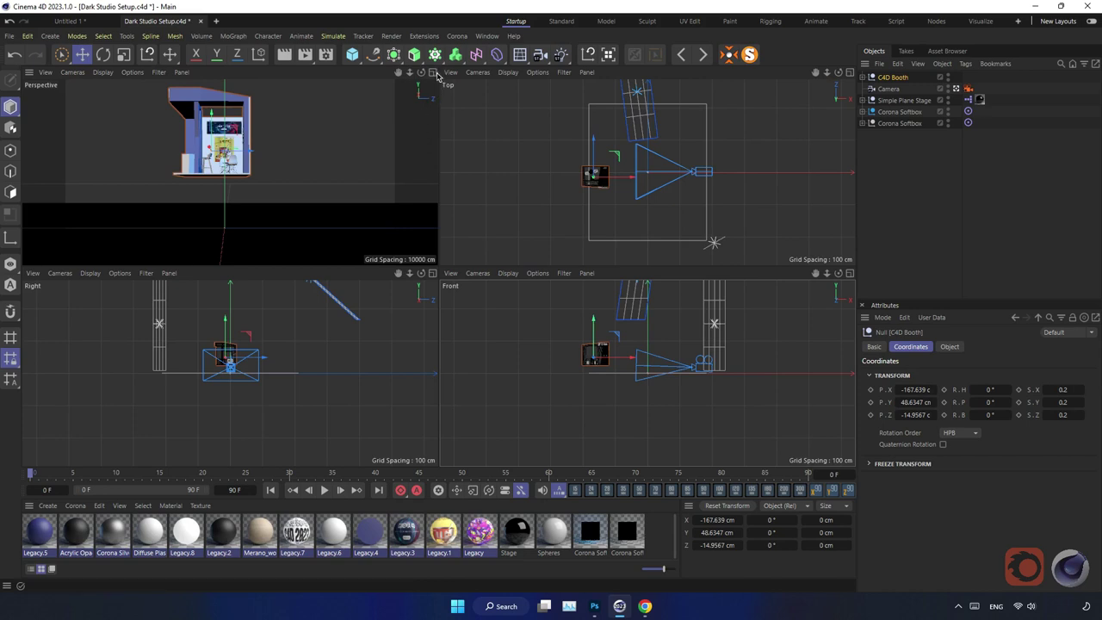
{"action": "left_click", "coordinate": [432, 72]}
{"action": "mouse_move", "coordinate": [402, 234]}
{"action": "left_mouse_down"}
{"action": "mouse_move", "coordinate": [399, 205]}
{"action": "mouse_move", "coordinate": [384, 256]}
{"action": "left_mouse_up"}
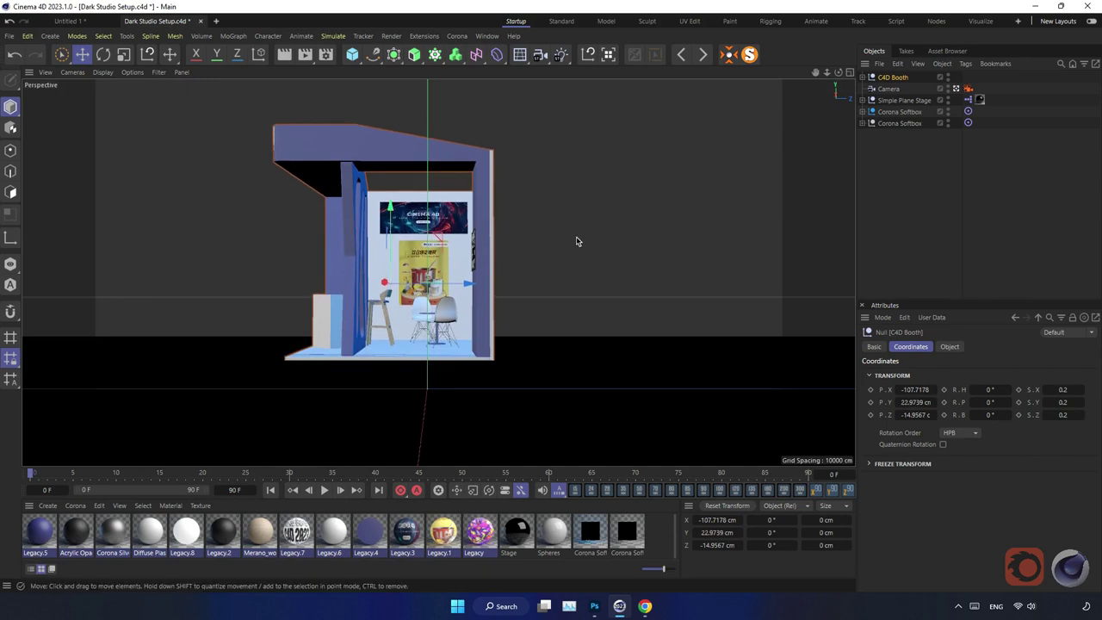
Rotate the booth 90° in heading and nudge it along X into place
{"action": "left_click", "coordinate": [818, 490]}
{"action": "type", "text": "90"}
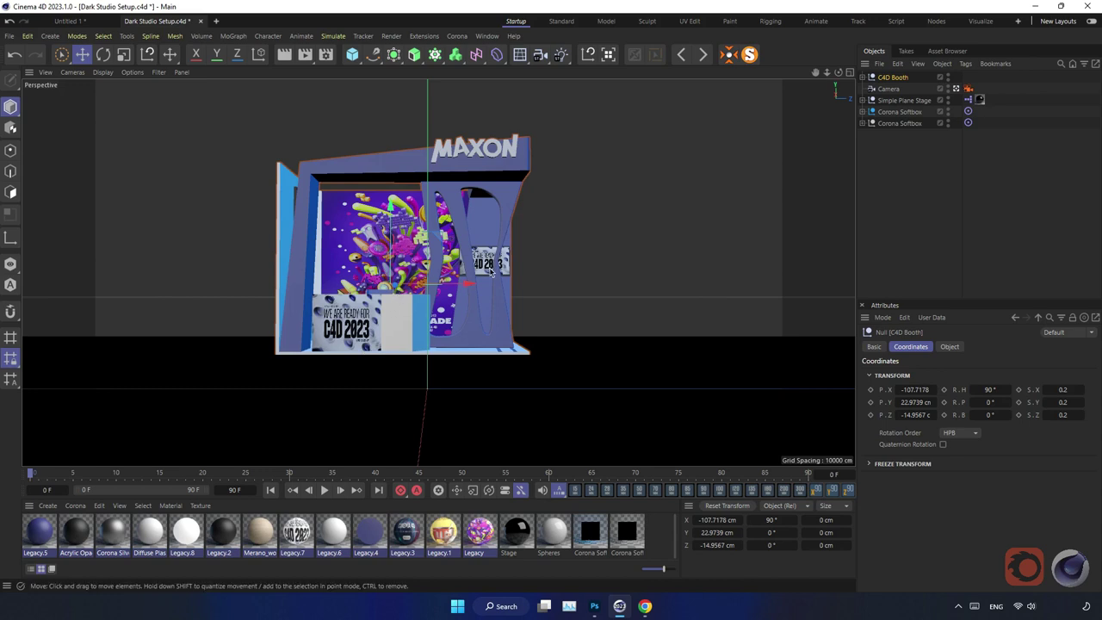
{"action": "left_click", "coordinate": [851, 76]}
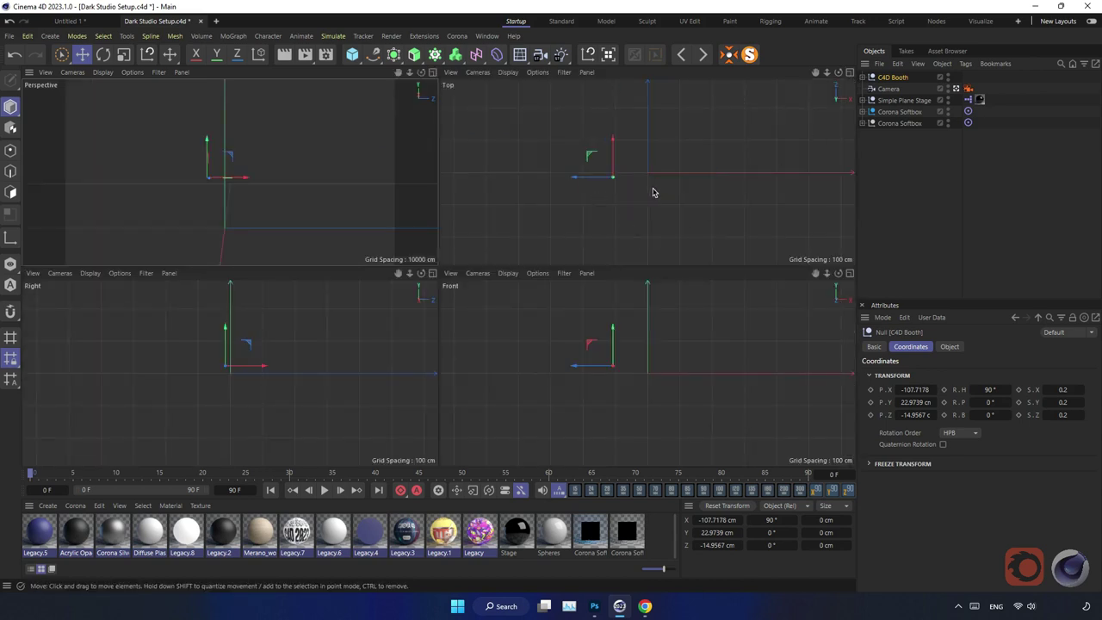
{"action": "left_click_drag", "start_coordinate": [606, 187], "coordinate": [612, 188]}
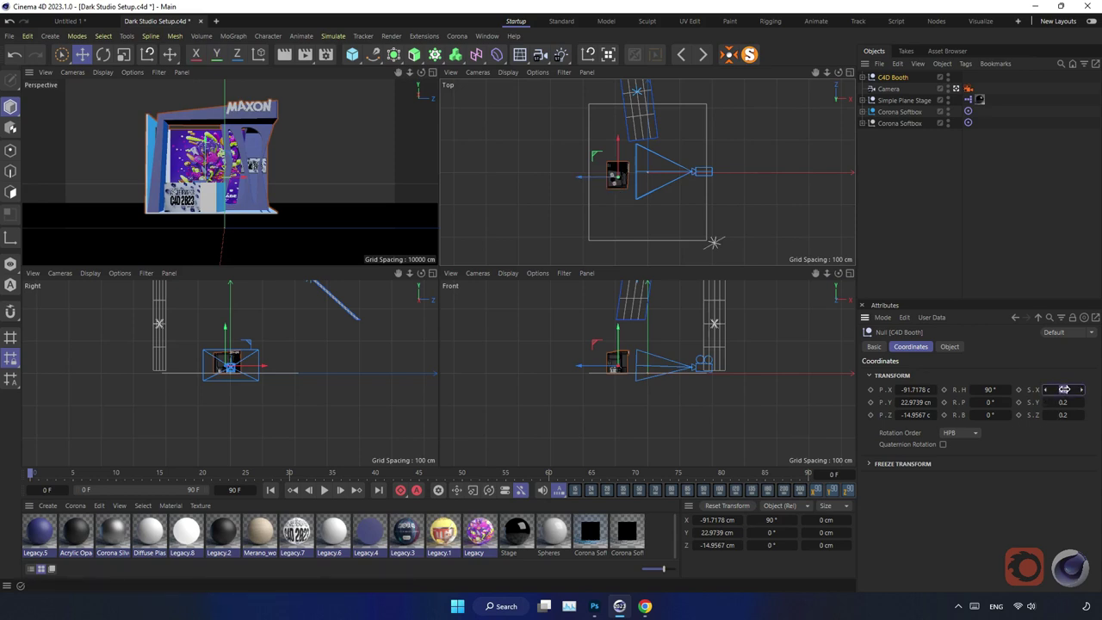
{"action": "left_click_drag", "start_coordinate": [591, 177], "coordinate": [605, 182]}
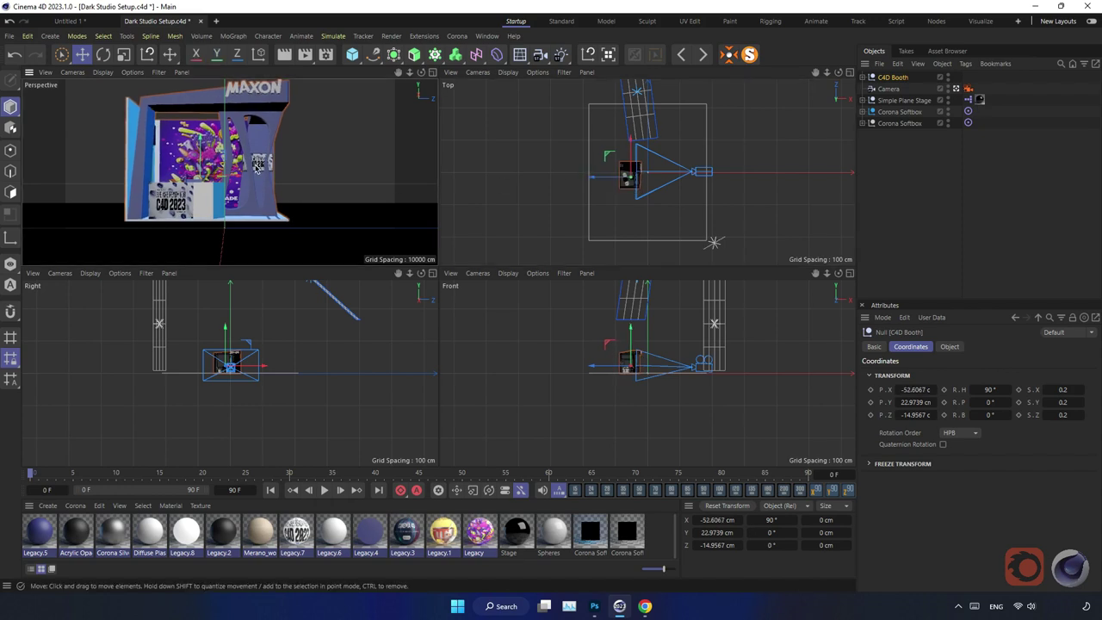
{"action": "left_click_drag", "start_coordinate": [293, 167], "coordinate": [278, 179], "text": "alt"}
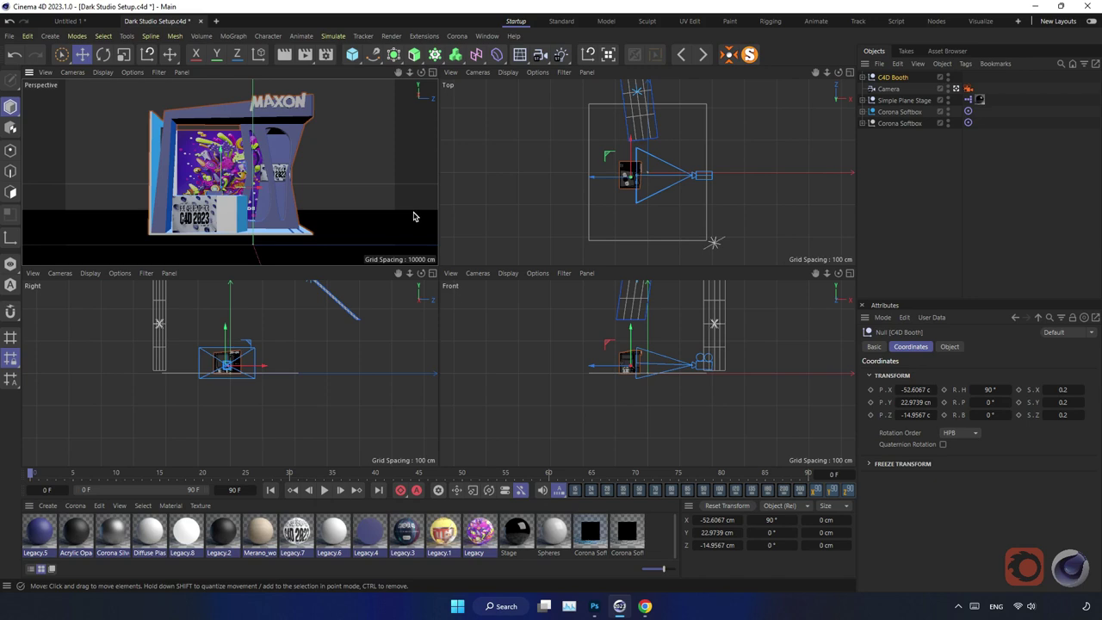
{"action": "left_click", "coordinate": [432, 71]}
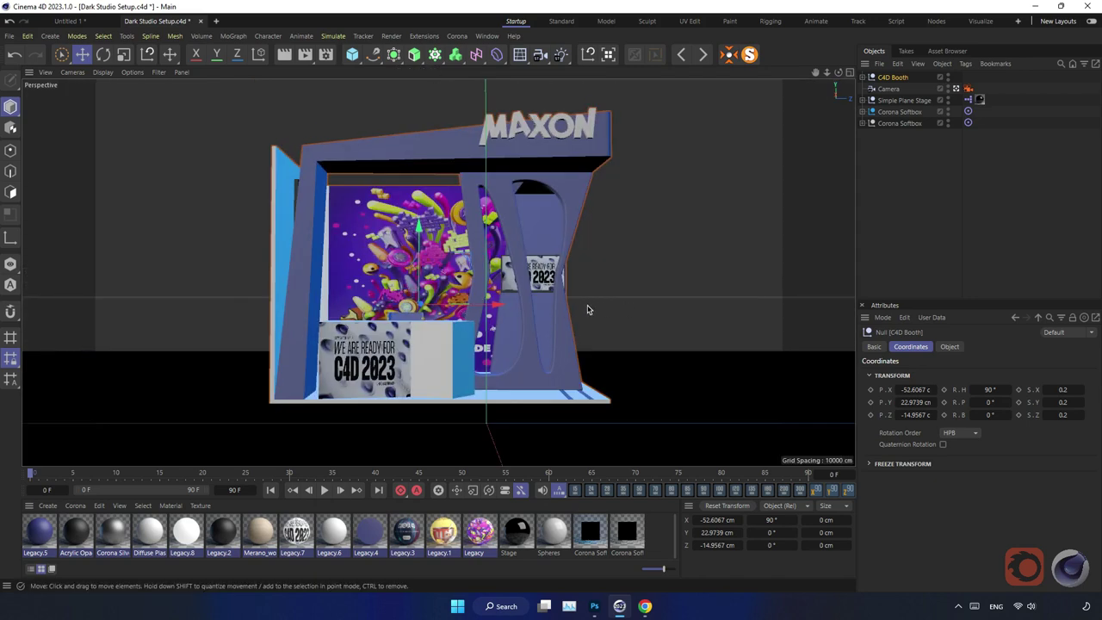
Try a booth scale of 0.3 on X, Y and Z
{"action": "left_click", "coordinate": [1056, 389]}
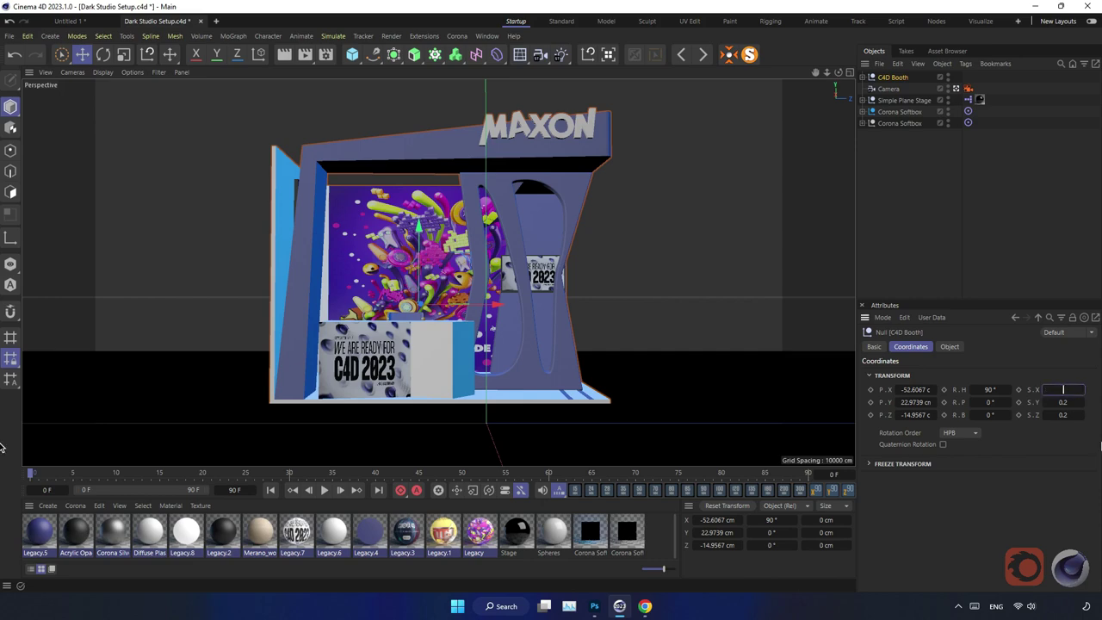
{"action": "type", "text": "0.3"}
{"action": "key", "text": "Tab"}
{"action": "type", "text": "0.3"}
{"action": "key", "text": "Tab"}
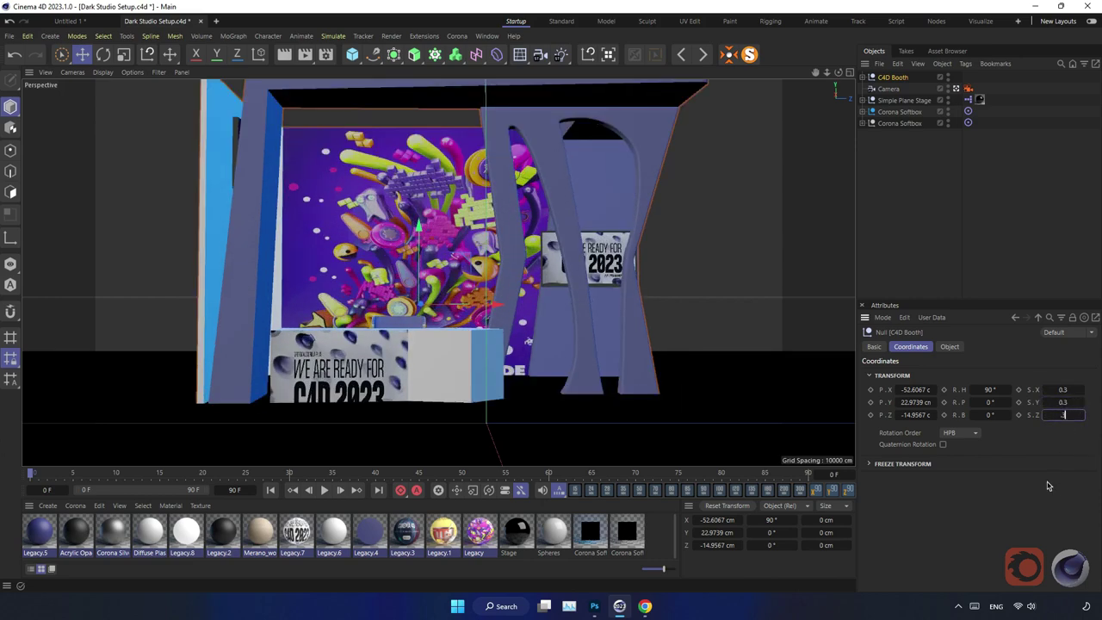
{"action": "key", "text": "Return"}
Return the booth to 0.2 scale and orbit the view around it
{"action": "left_click_drag", "start_coordinate": [519, 337], "coordinate": [462, 315], "text": "alt"}
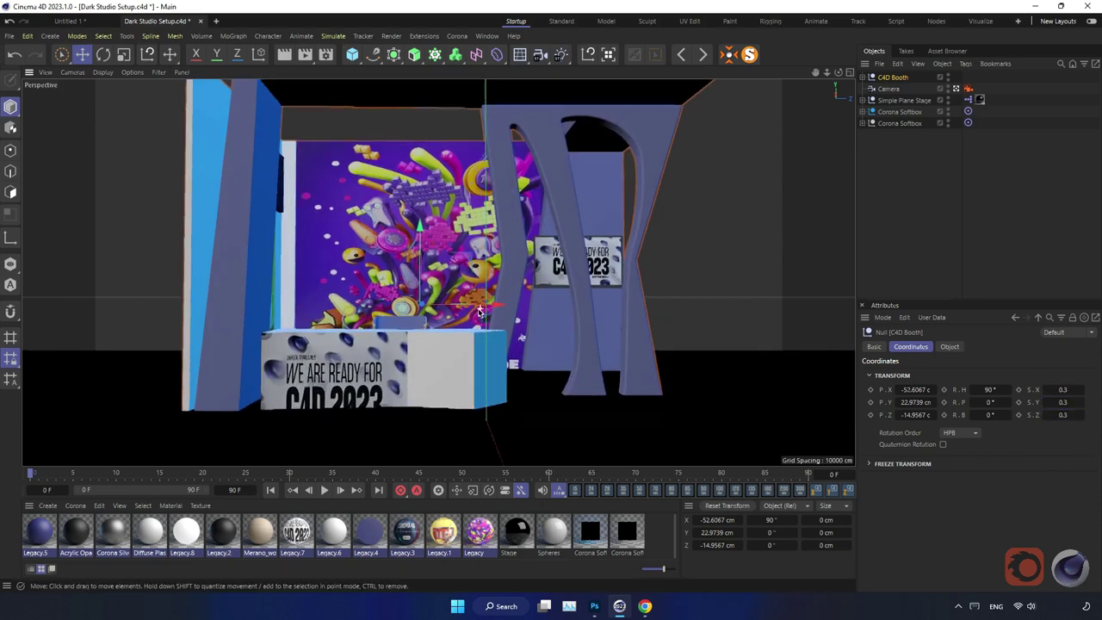
{"action": "scroll", "coordinate": [464, 314], "scroll_direction": "up", "scroll_amount": 3}
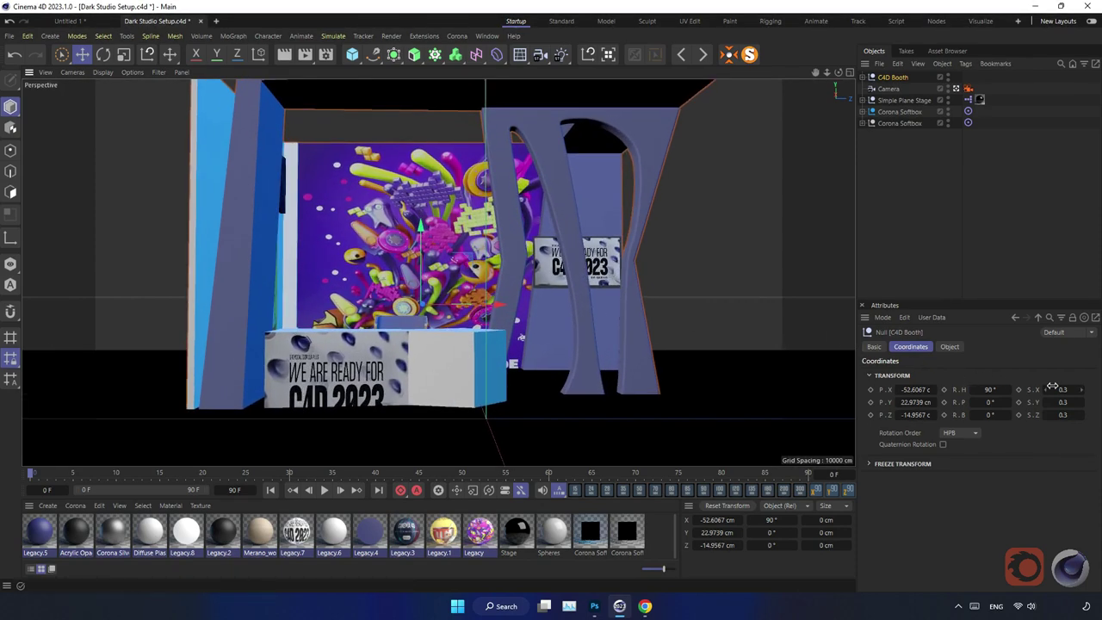
{"action": "left_click_drag", "start_coordinate": [1054, 390], "coordinate": [1063, 456]}
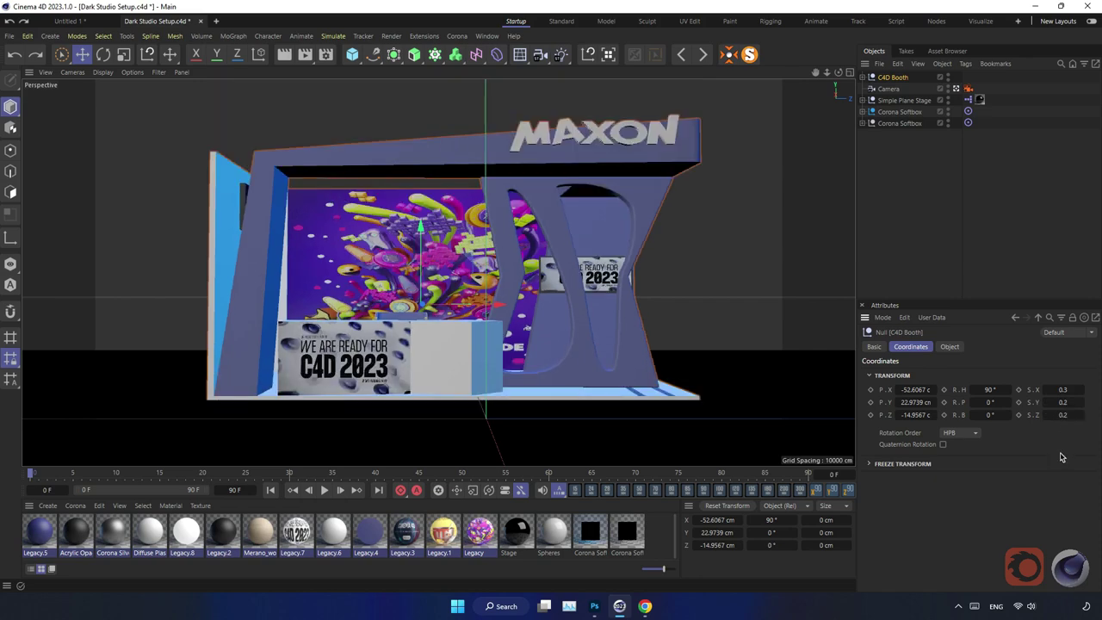
{"action": "scroll", "coordinate": [477, 320], "scroll_direction": "up", "scroll_amount": 1}
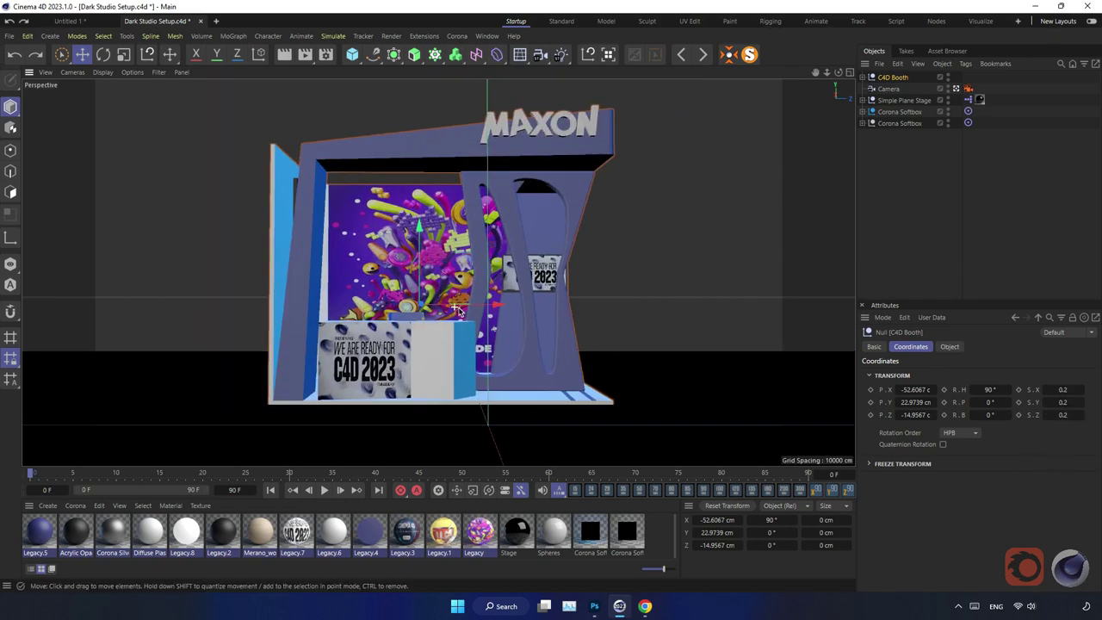
{"action": "scroll", "coordinate": [472, 323], "scroll_direction": "up", "scroll_amount": 1}
{"action": "scroll", "coordinate": [465, 326], "scroll_direction": "up", "scroll_amount": 1}
{"action": "left_click_drag", "start_coordinate": [465, 325], "coordinate": [637, 275], "text": "alt"}
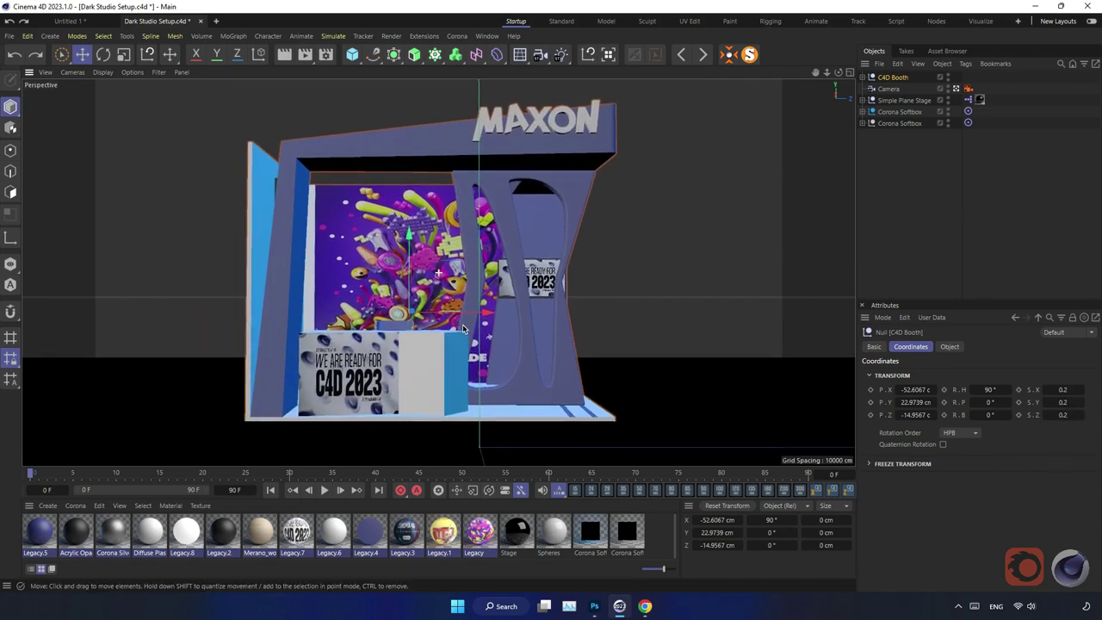
Set the self-illumination multiplier of the Legacy and Legacy.1 materials to 0.5
{"action": "left_click", "coordinate": [773, 248]}
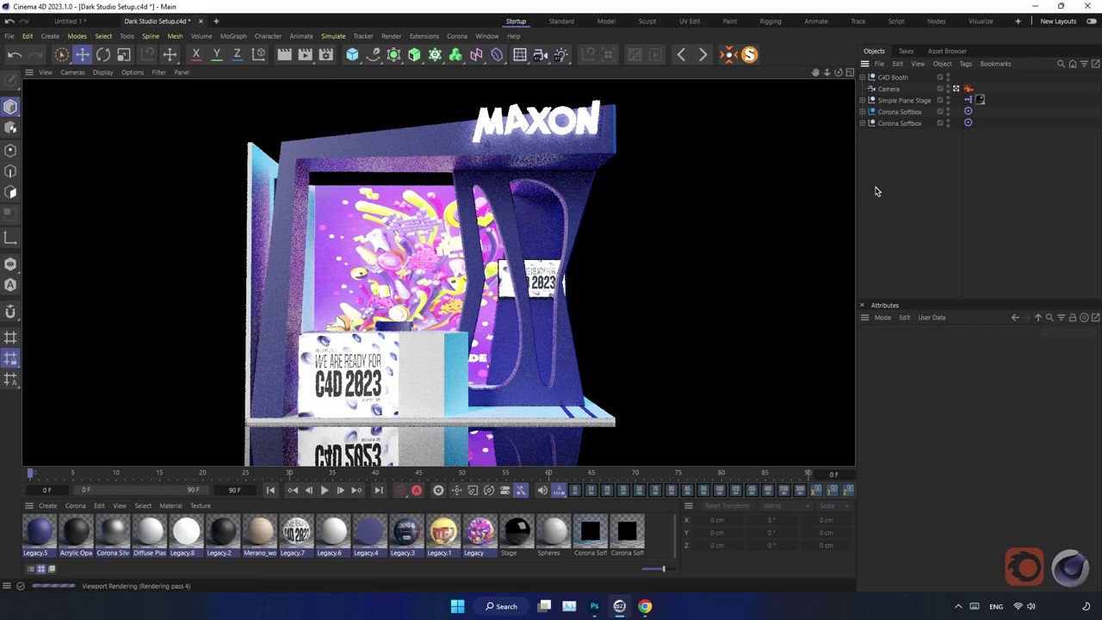
{"action": "key", "text": "Escape"}
{"action": "left_click", "coordinate": [483, 537]}
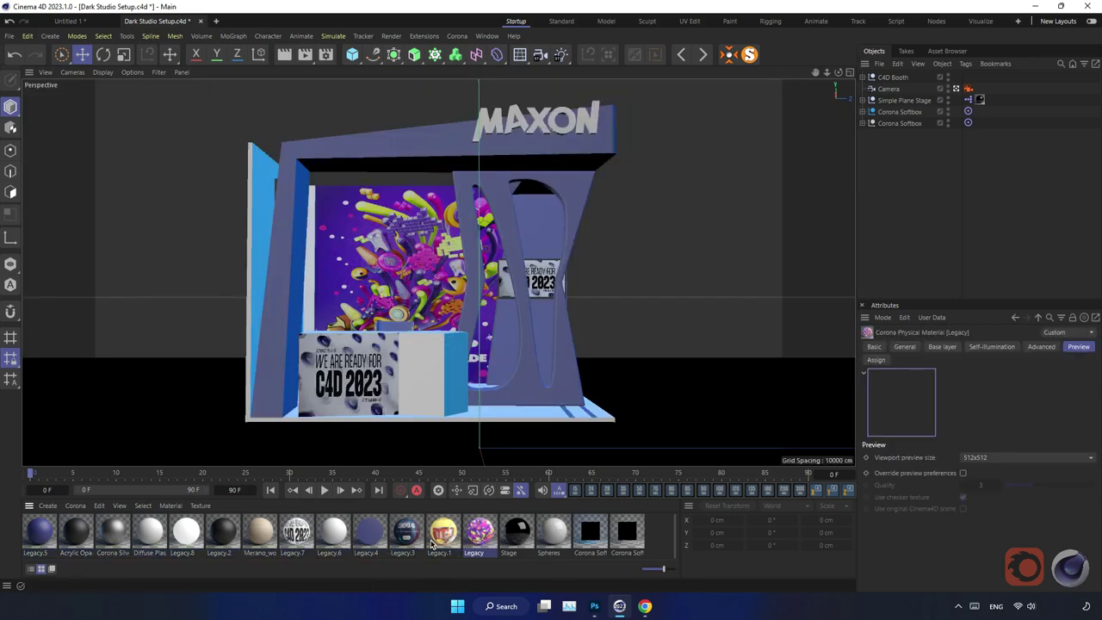
{"action": "left_click", "coordinate": [442, 535], "text": "ctrl"}
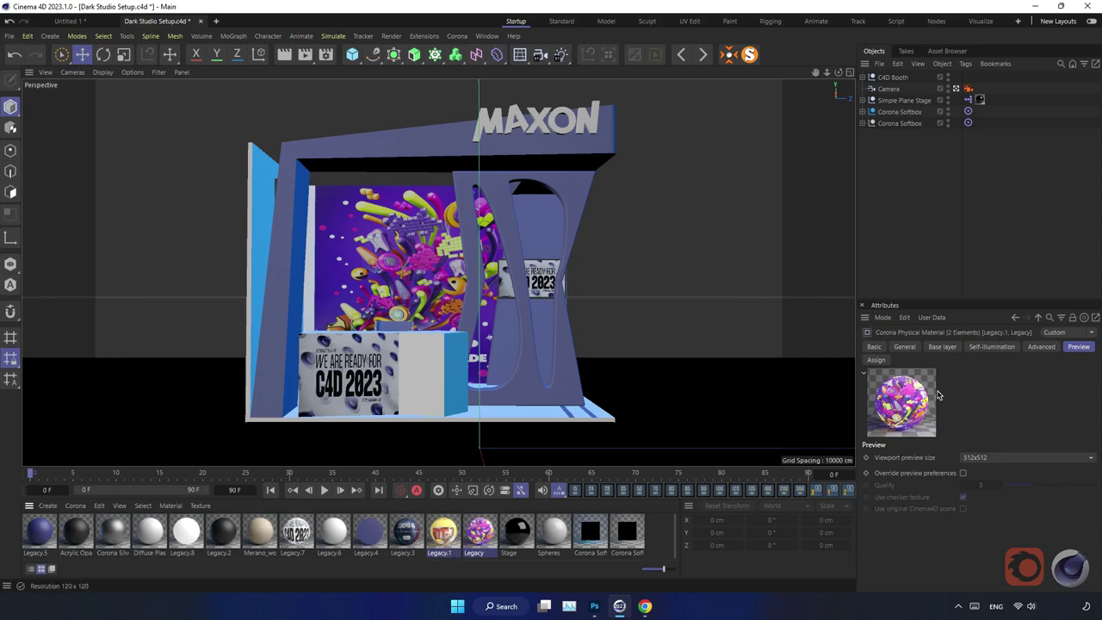
{"action": "left_click", "coordinate": [992, 346]}
{"action": "type", "text": "0.5"}
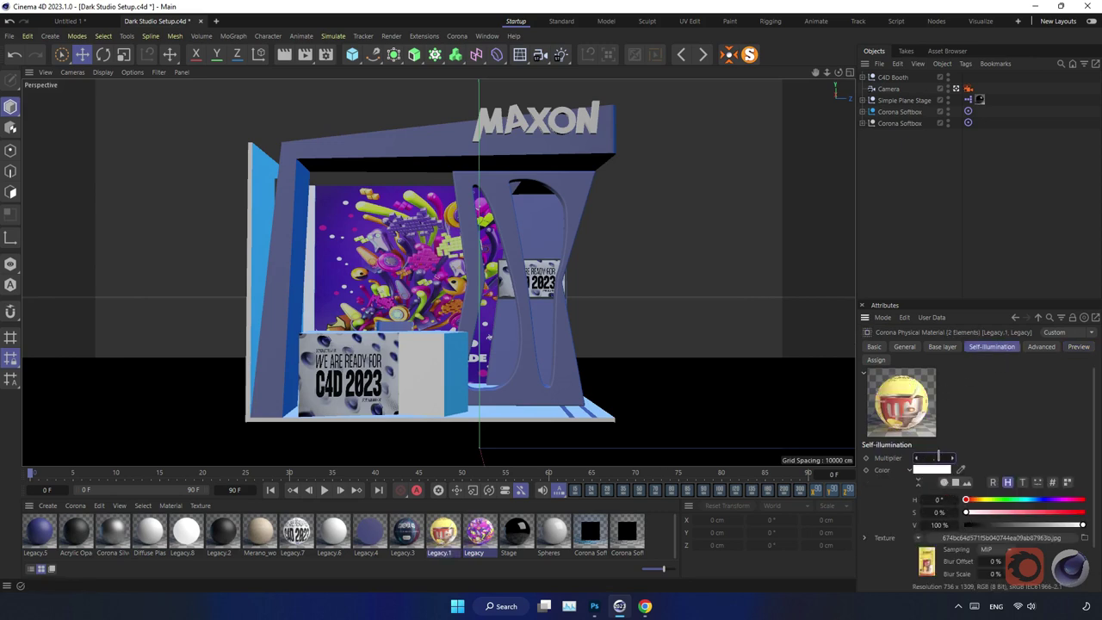
{"action": "key", "text": "Return"}
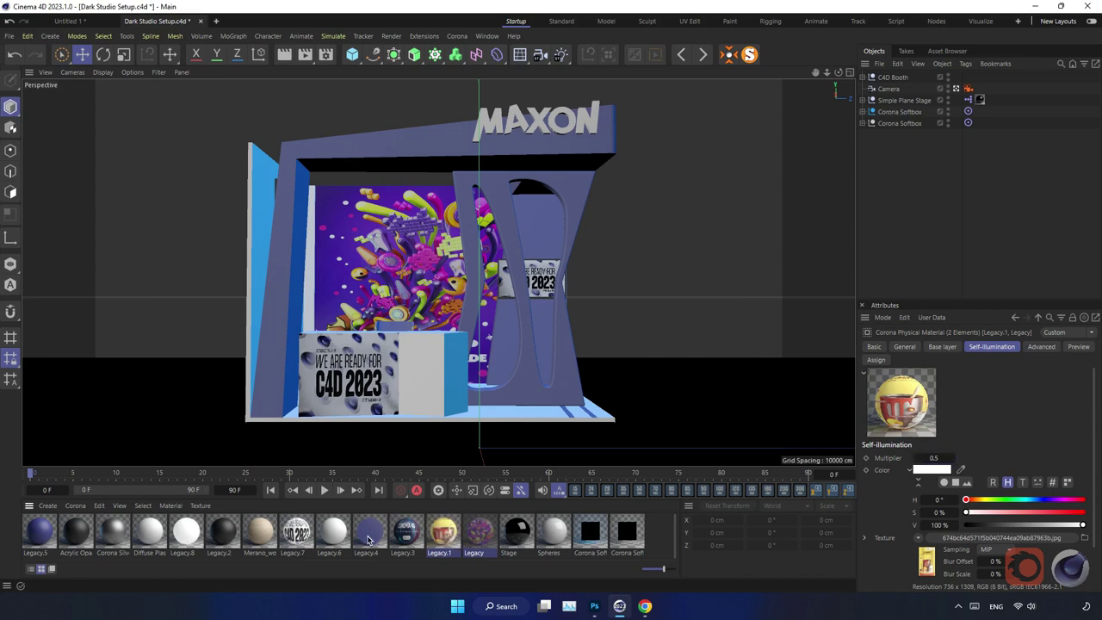
Set the Legacy.4 self-illumination multiplier to 0.5 and return the viewport to normal shading
{"action": "left_click", "coordinate": [368, 538]}
{"action": "double_click", "coordinate": [934, 457]}
{"action": "type", "text": "1"}
{"action": "key", "text": "Return"}
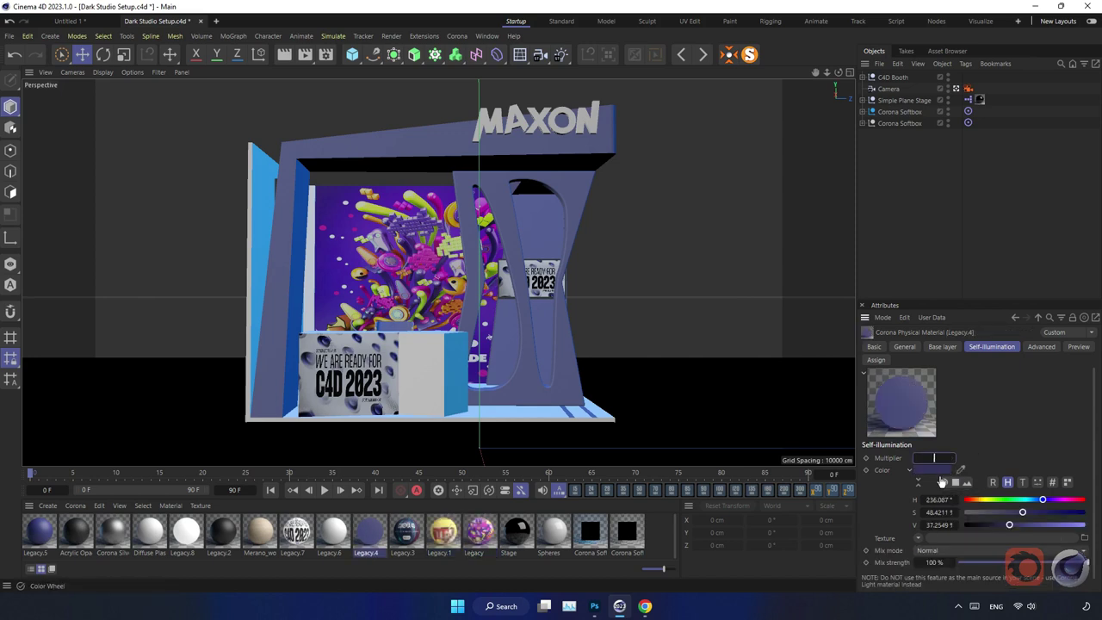
{"action": "type", "text": "0.5"}
{"action": "key", "text": "Return"}
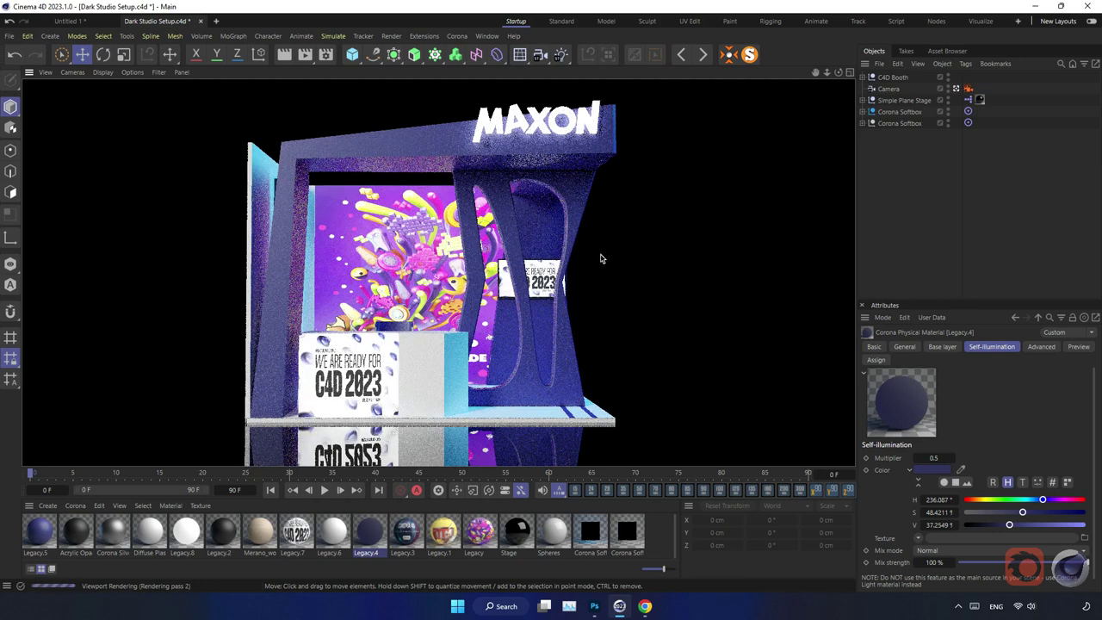
{"action": "key", "text": "Escape"}
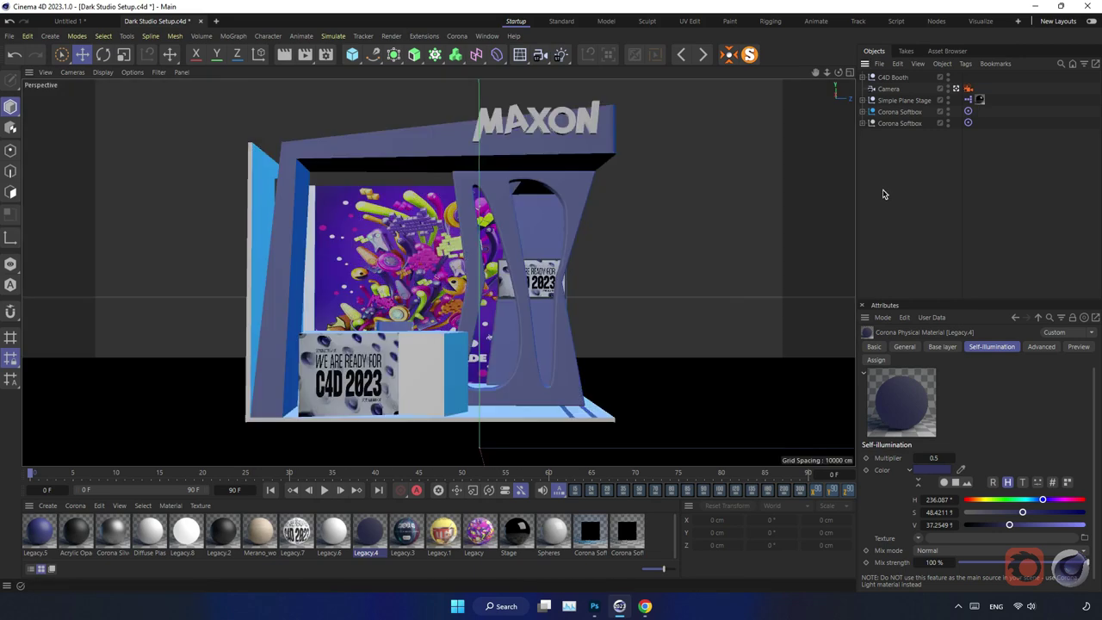
Rotate the C4D Booth to a 48° heading and start an interactive viewport render
{"action": "left_click", "coordinate": [893, 79]}
{"action": "key", "text": "r"}
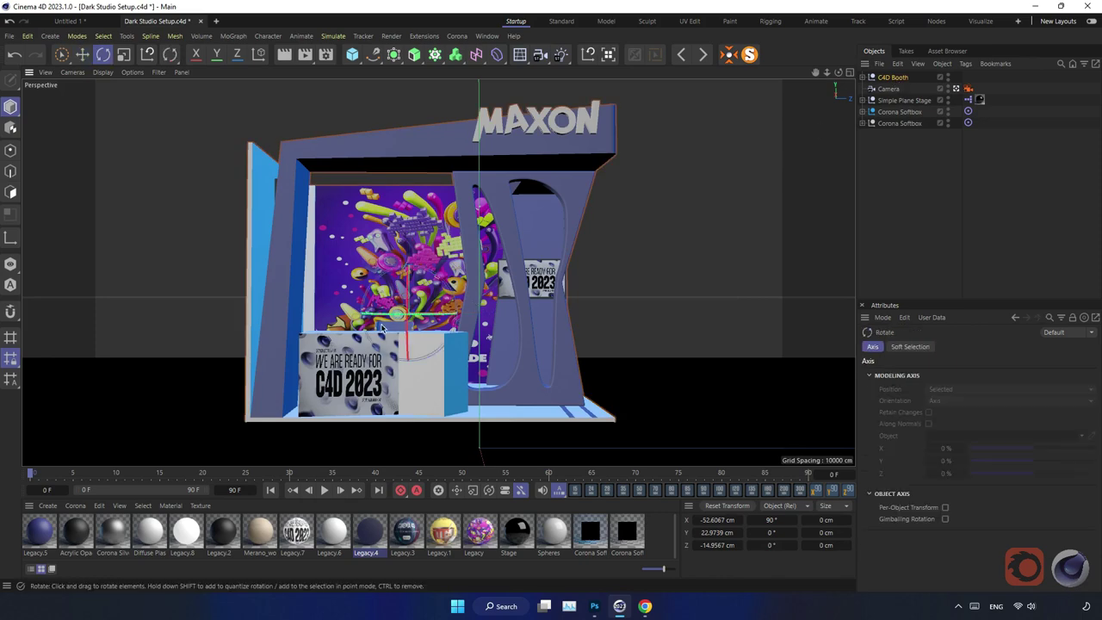
{"action": "left_click_drag", "start_coordinate": [436, 316], "coordinate": [607, 265]}
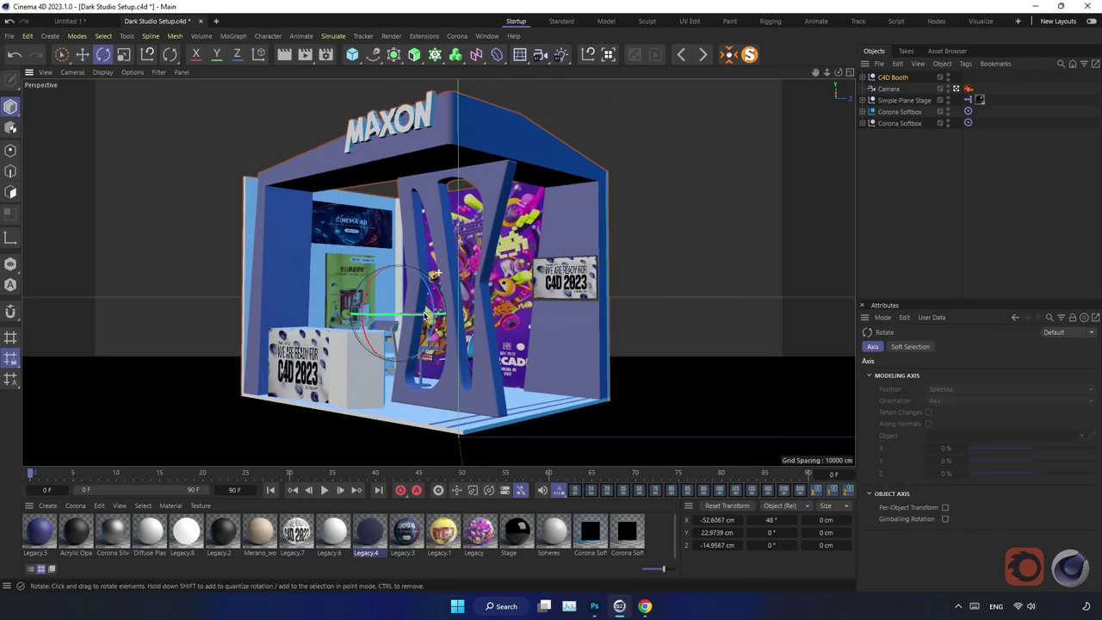
{"action": "left_click", "coordinate": [641, 251]}
{"action": "left_click", "coordinate": [285, 54]}
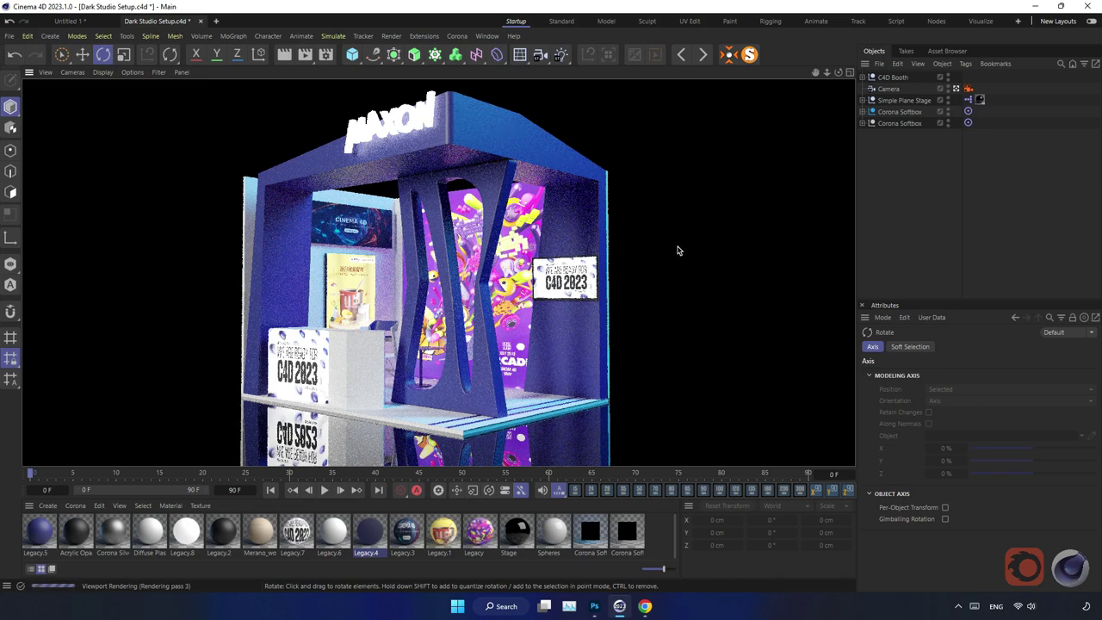
Stop the render and set Legacy.8's self-illumination multiplier to 0.5 in the Material Editor
{"action": "left_click", "coordinate": [890, 209]}
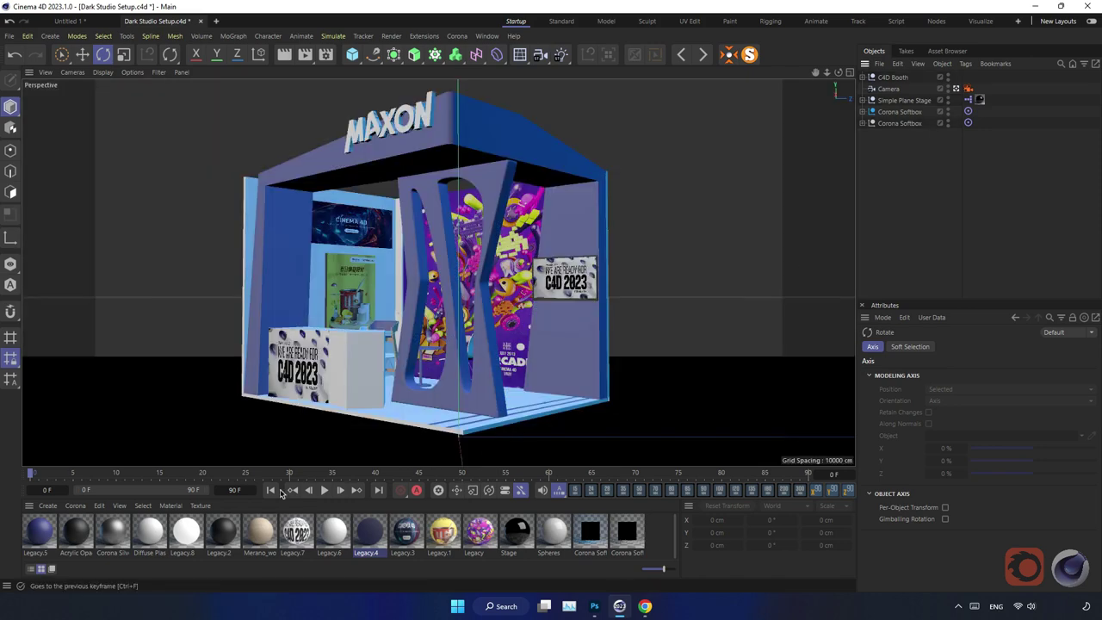
{"action": "double_click", "coordinate": [194, 534]}
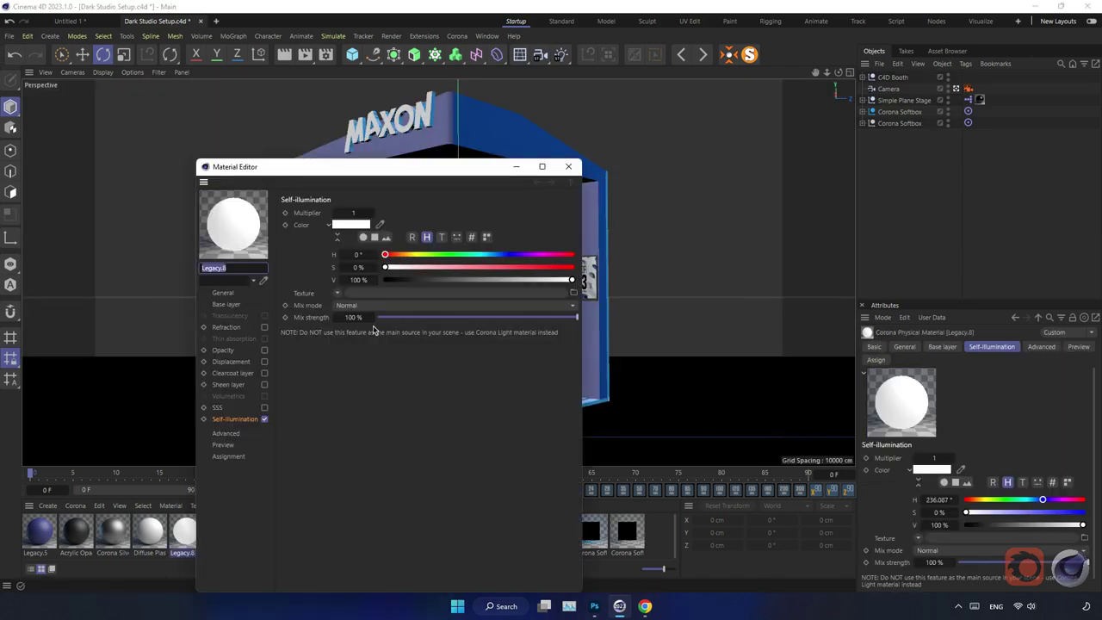
{"action": "left_click", "coordinate": [353, 213]}
{"action": "type", "text": "0.5"}
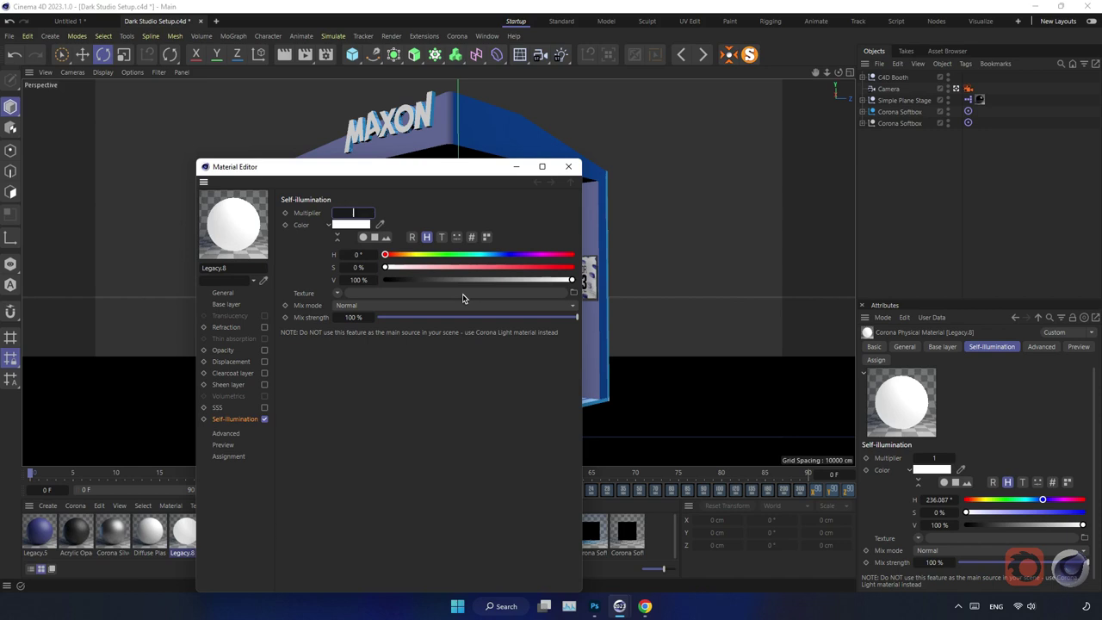
{"action": "left_click", "coordinate": [568, 166]}
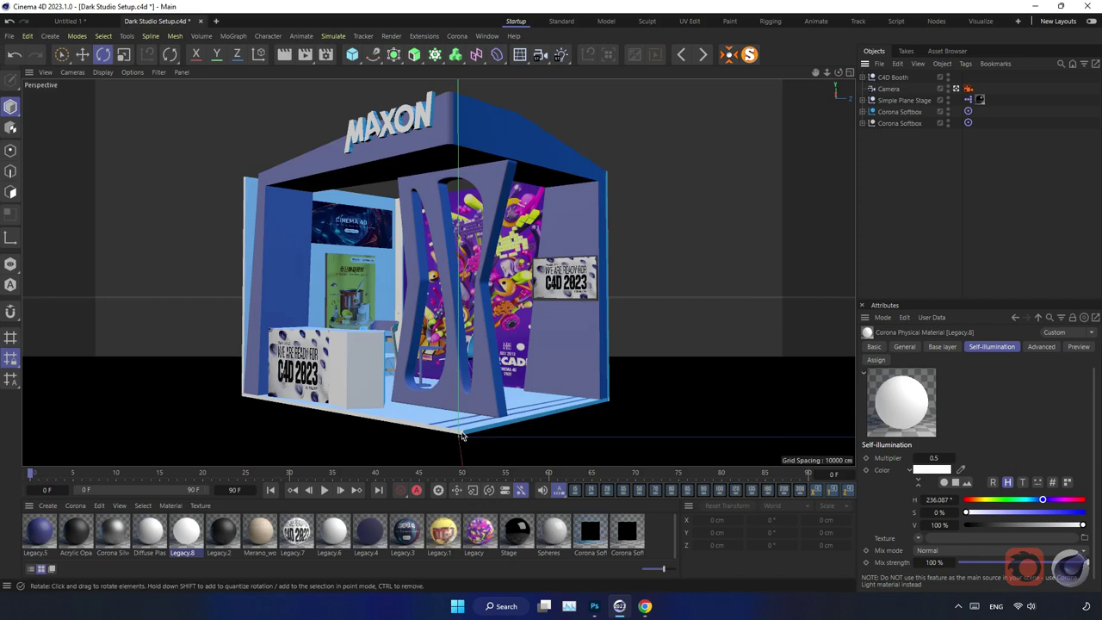
Move the Legacy.5 material between Legacy.6 and Legacy.3 in the material row
{"action": "left_click", "coordinate": [460, 434]}
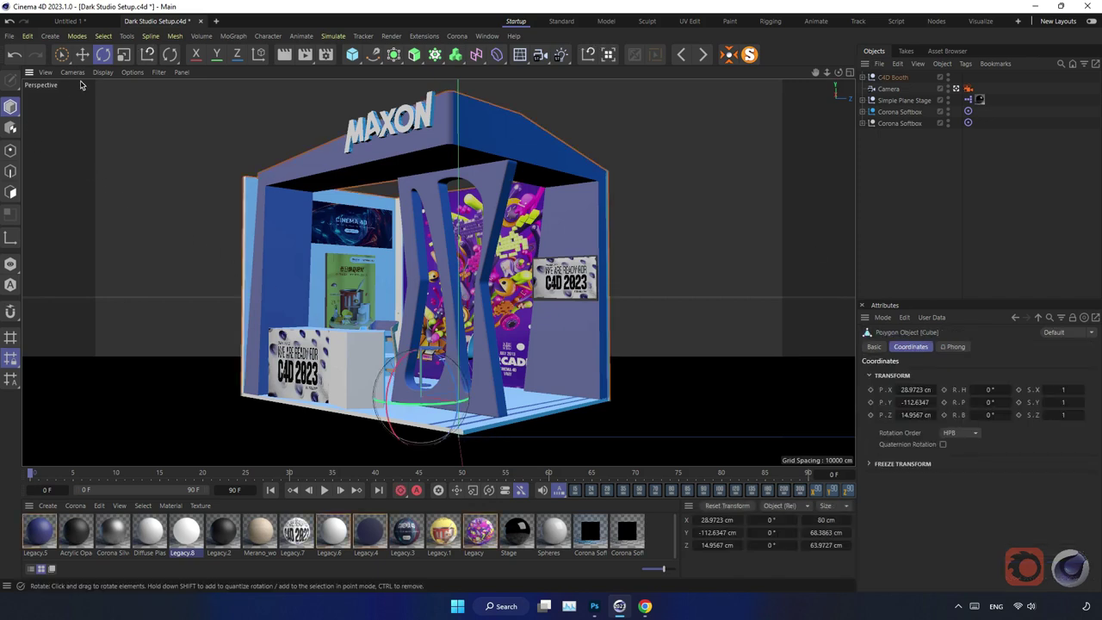
{"action": "left_click", "coordinate": [82, 55]}
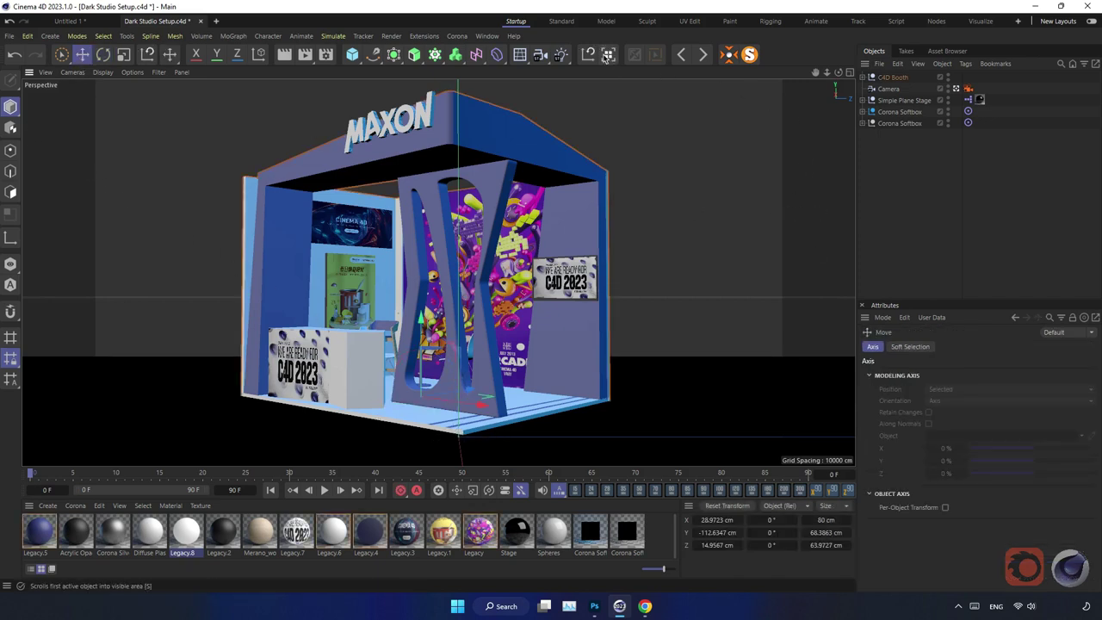
{"action": "key", "text": "s"}
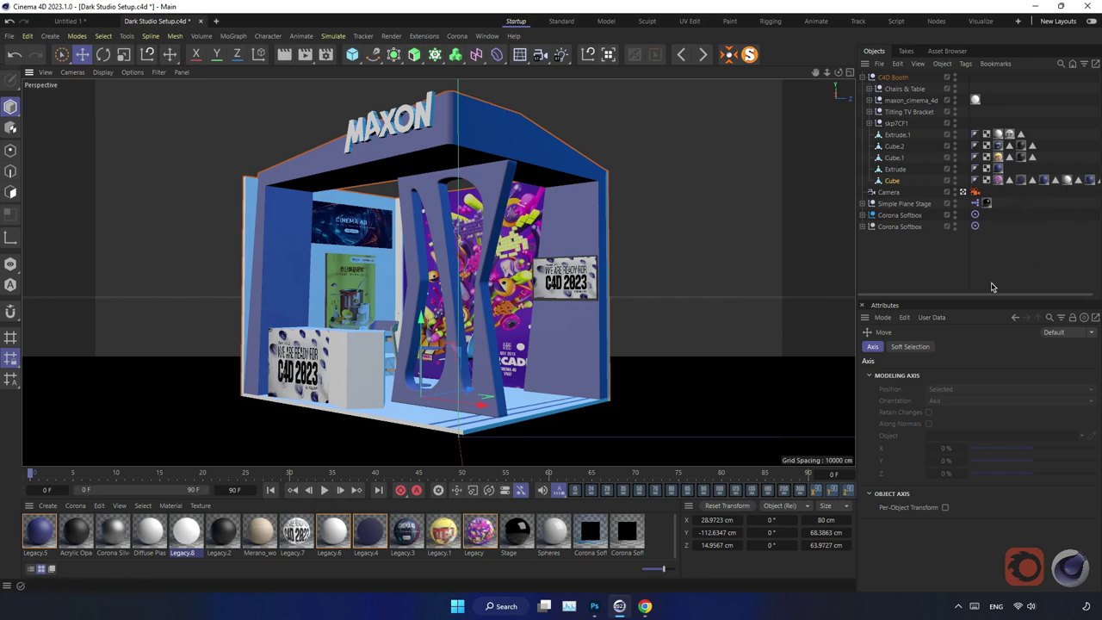
{"action": "scroll", "coordinate": [990, 297], "scroll_direction": "right", "scroll_amount": 1}
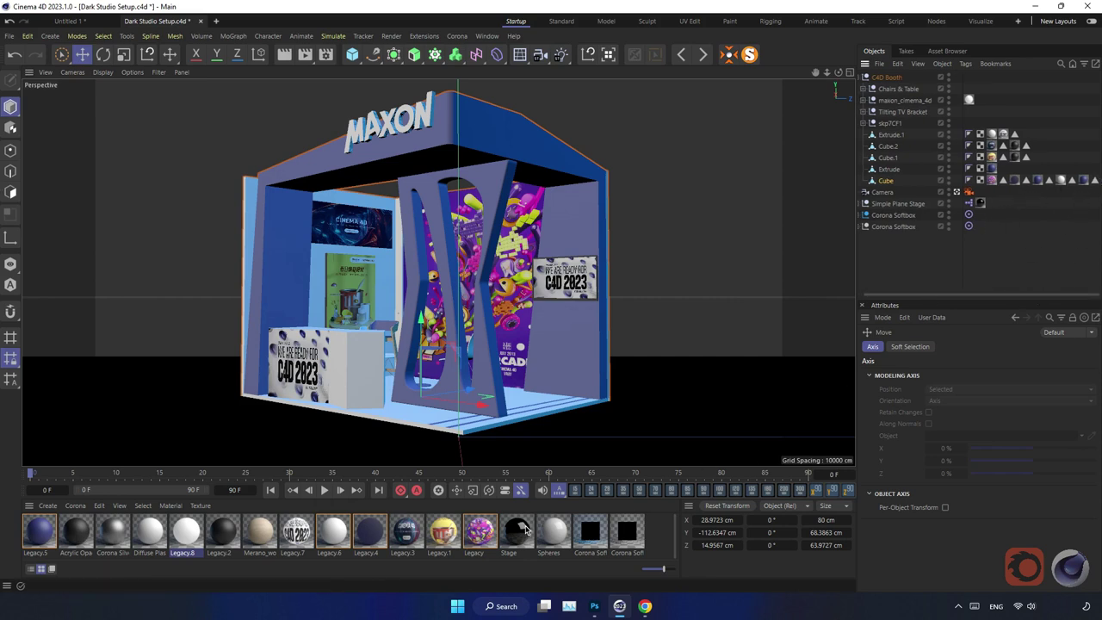
{"action": "left_click", "coordinate": [39, 534]}
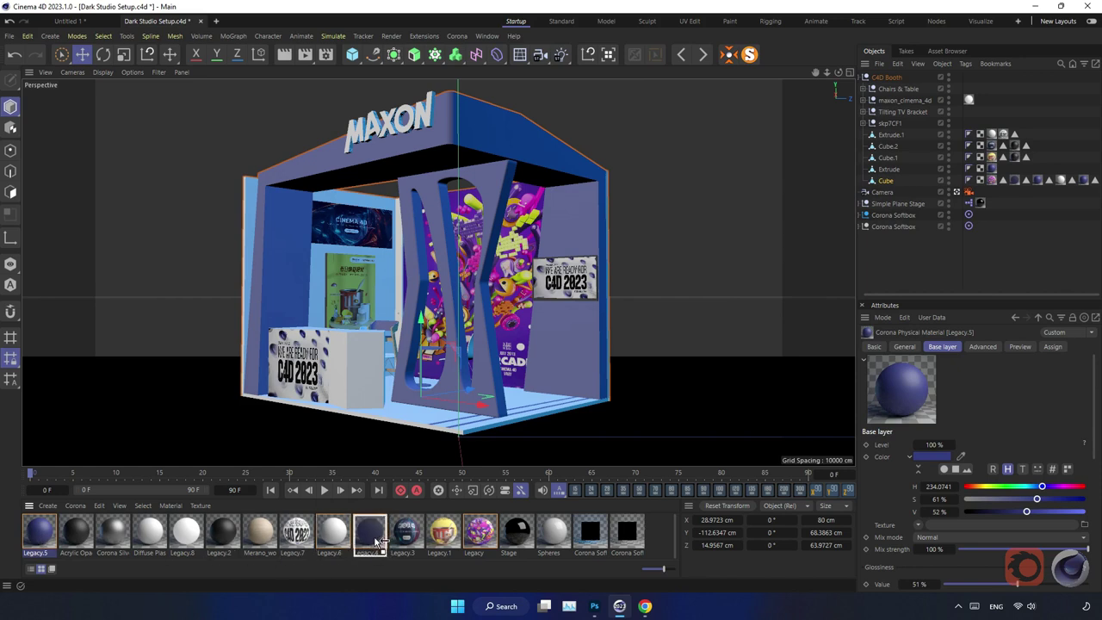
{"action": "left_click_drag", "start_coordinate": [385, 540], "coordinate": [388, 540]}
{"action": "left_click", "coordinate": [641, 537]}
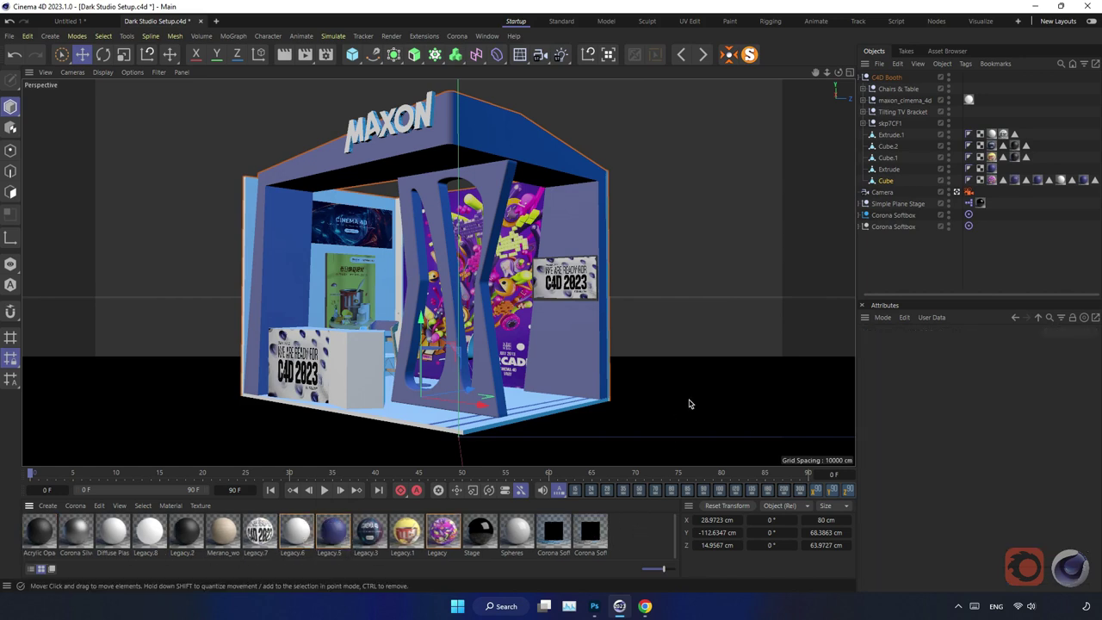
{"action": "left_click", "coordinate": [908, 262]}
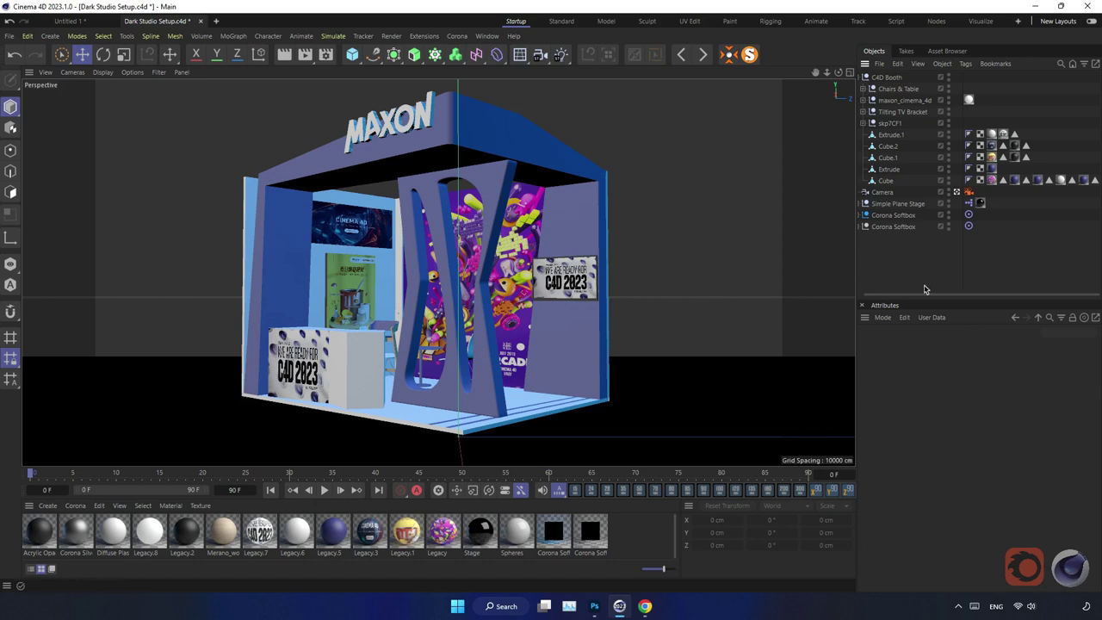
{"action": "left_click", "coordinate": [863, 76]}
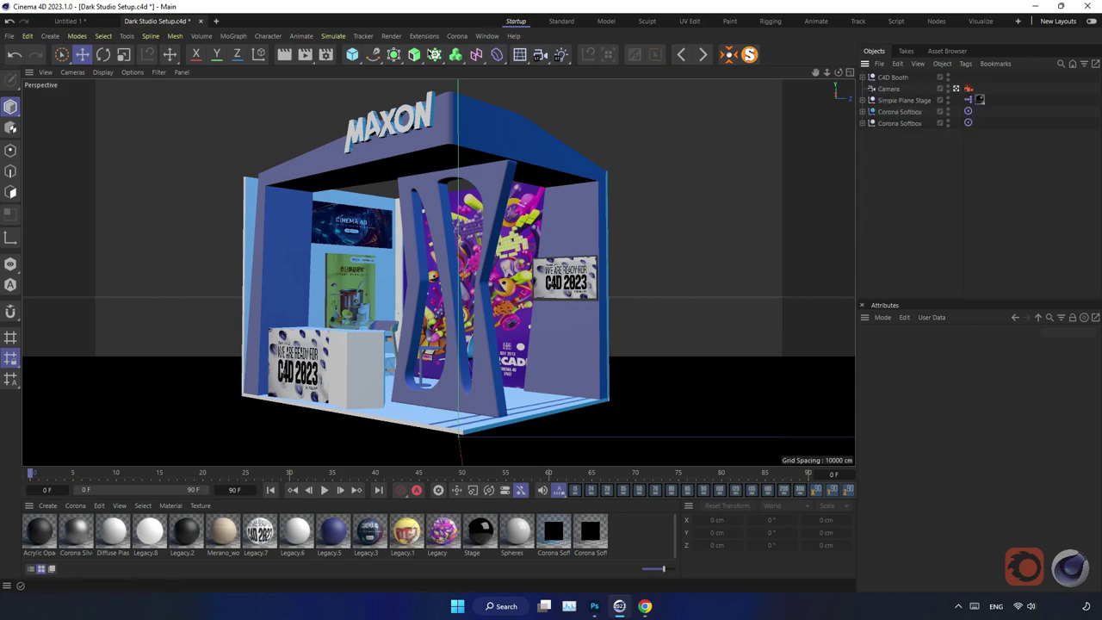
Test-render the scene, then select and expand C4D Booth and switch to Polygon mode
{"action": "left_click", "coordinate": [285, 54]}
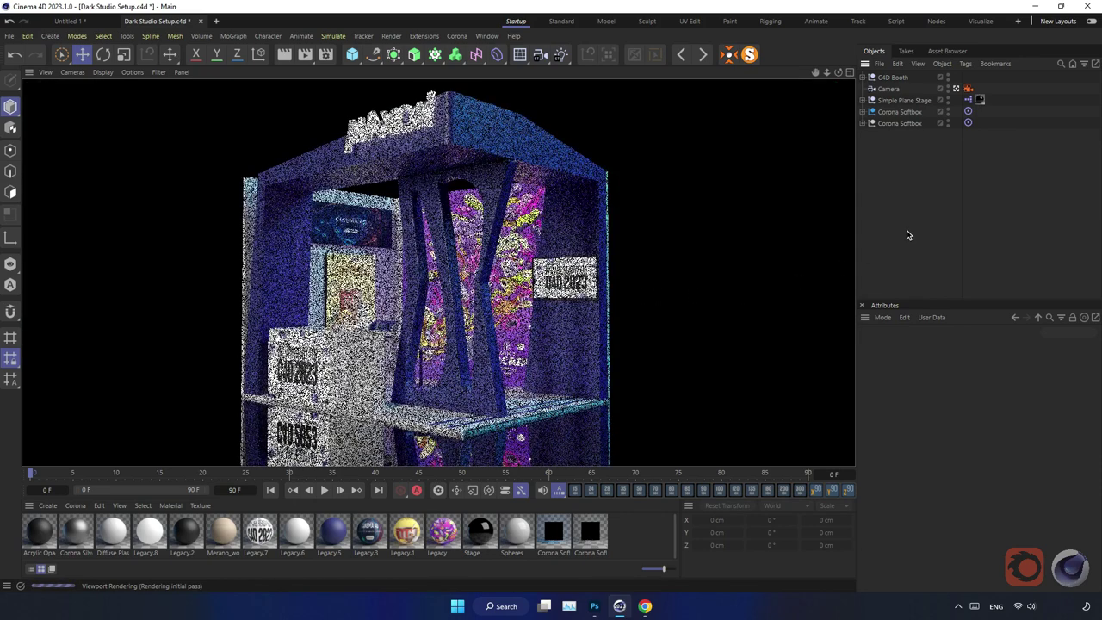
{"action": "left_click", "coordinate": [907, 235]}
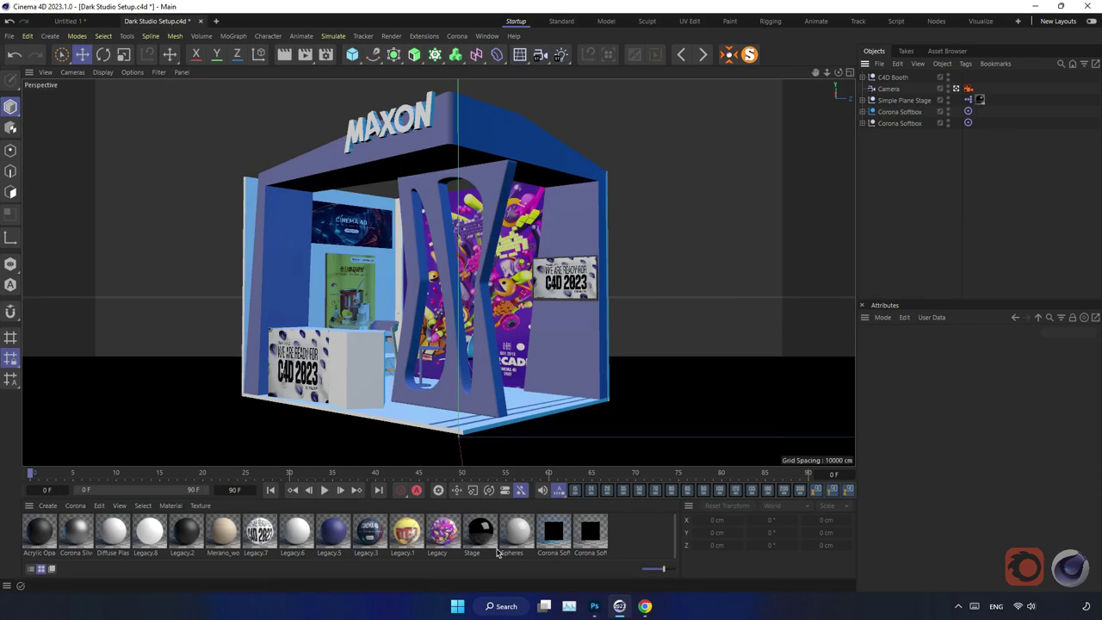
{"action": "left_click", "coordinate": [479, 427]}
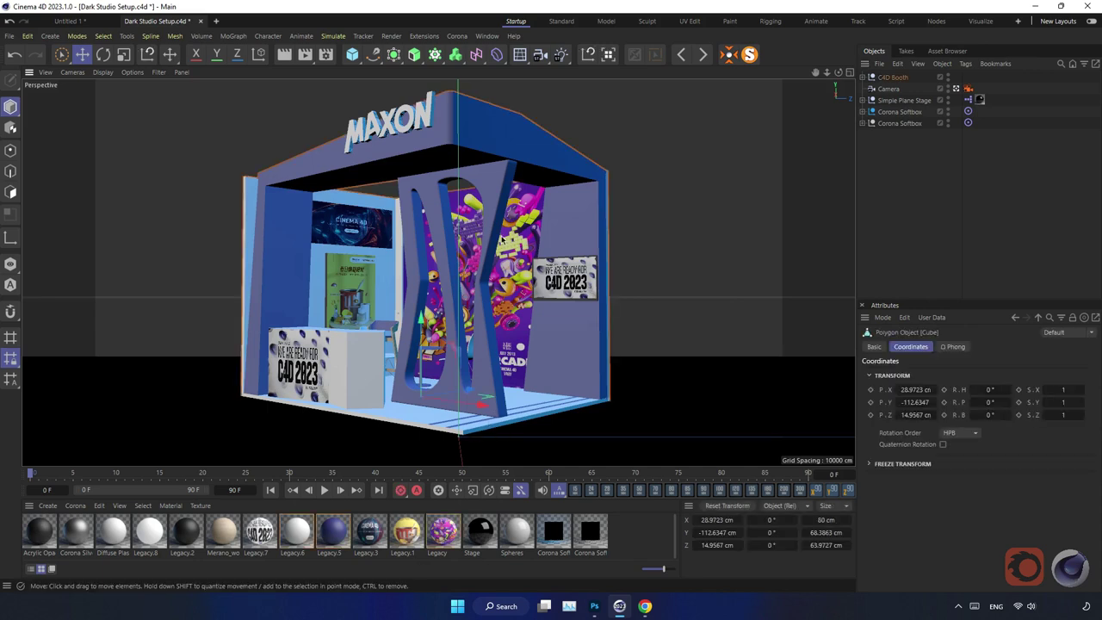
{"action": "left_click", "coordinate": [863, 77]}
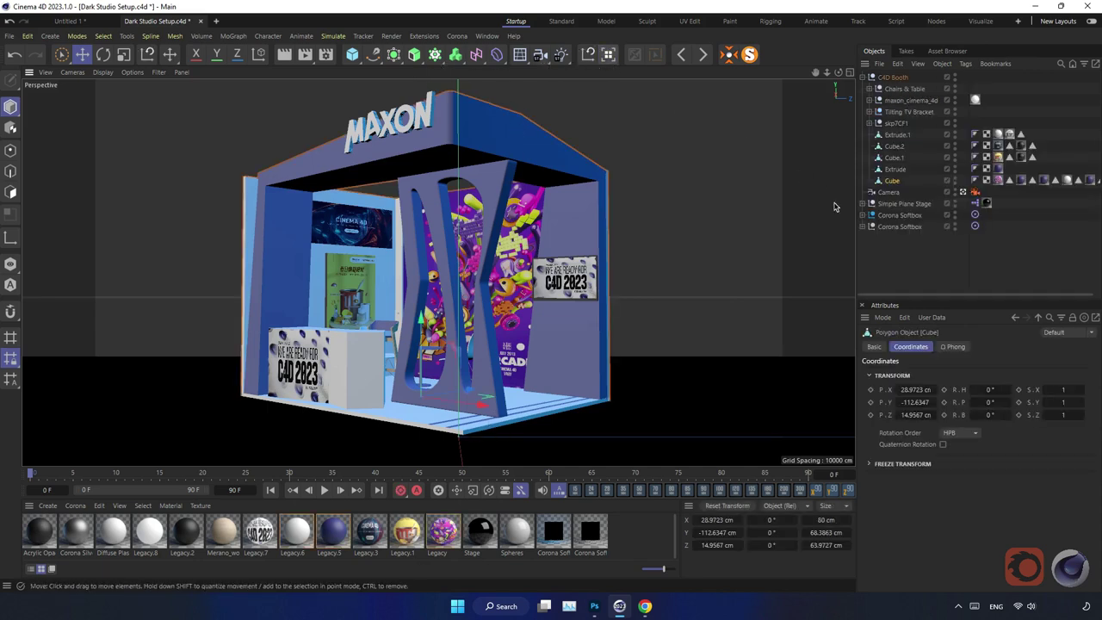
{"action": "scroll", "coordinate": [990, 297], "scroll_direction": "right", "scroll_amount": 1}
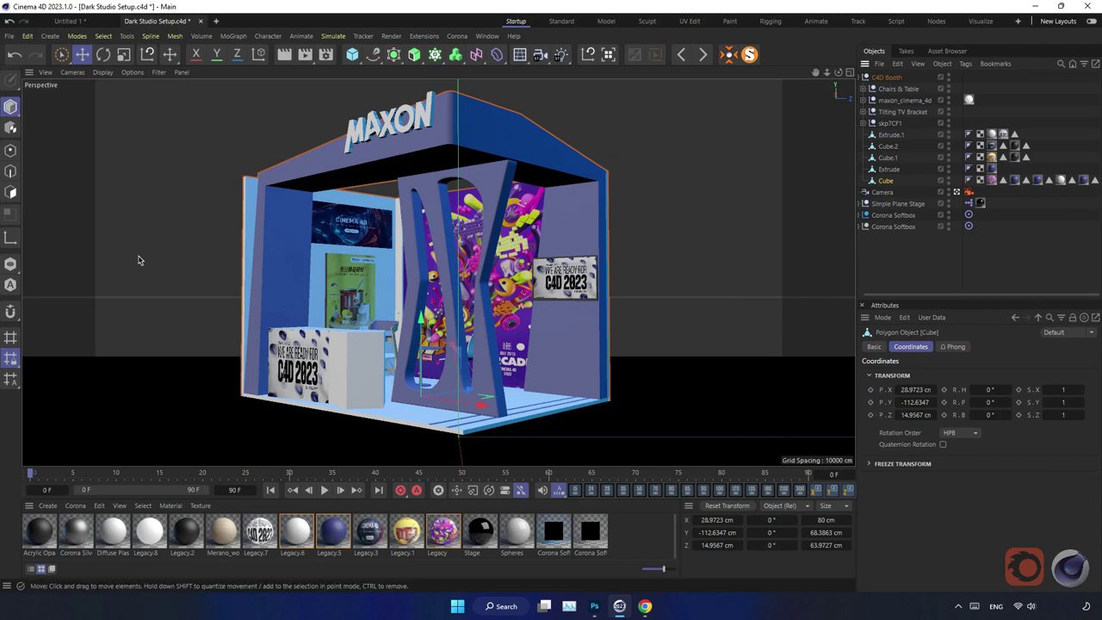
{"action": "left_click", "coordinate": [11, 191]}
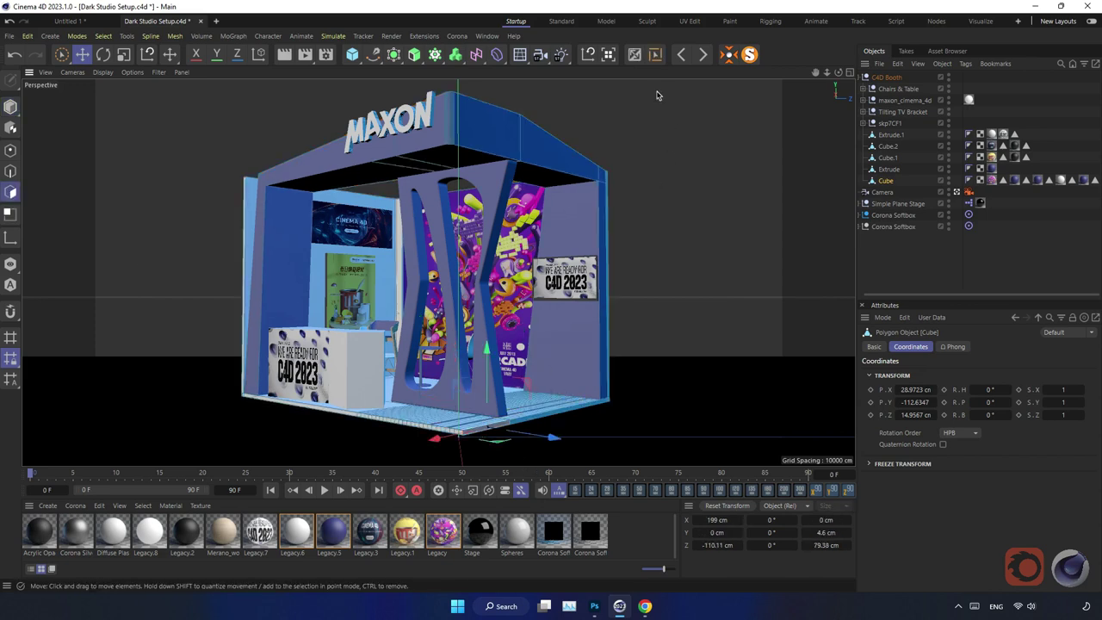
Loop-select the booth's top floor polygons and apply the dark blue Legacy.5 material to them
{"action": "key", "text": "u"}
{"action": "key", "text": "l"}
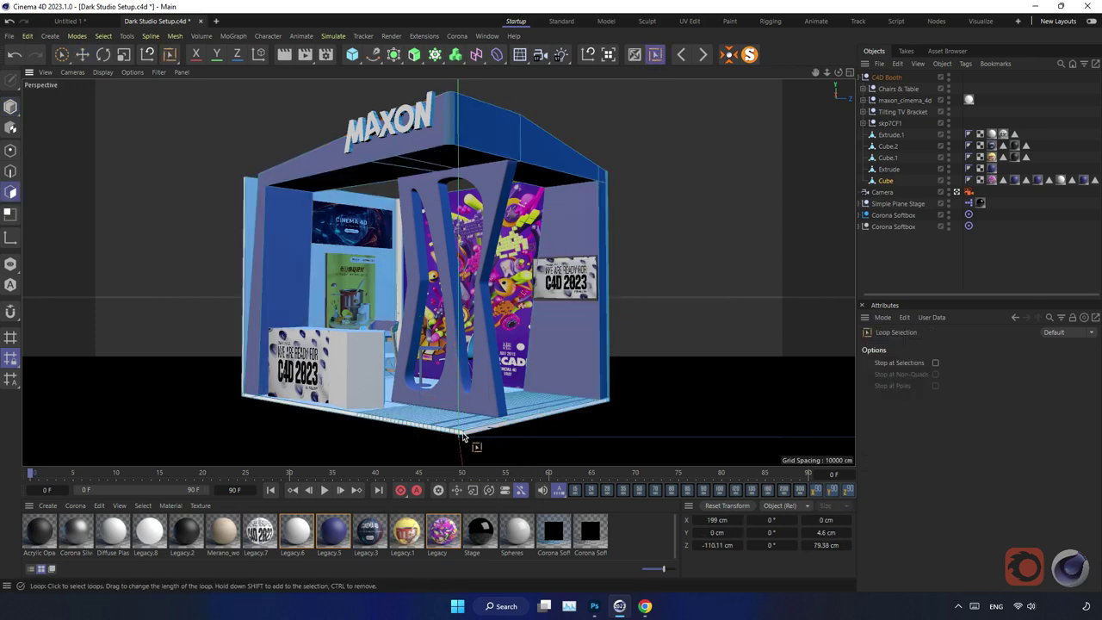
{"action": "left_click", "coordinate": [579, 450]}
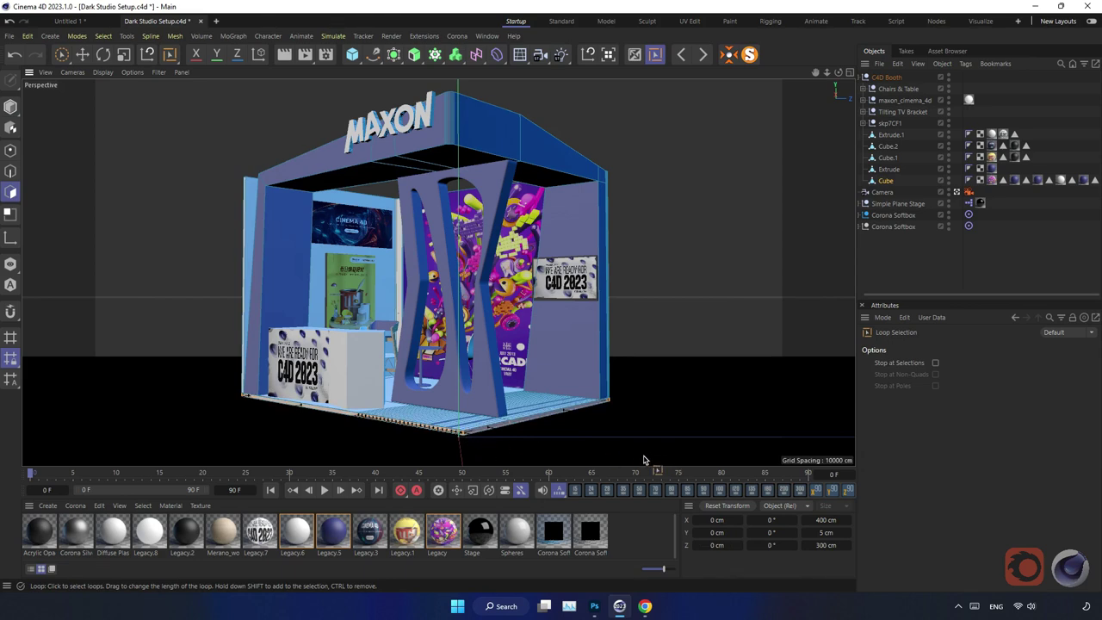
{"action": "left_click", "coordinate": [334, 539]}
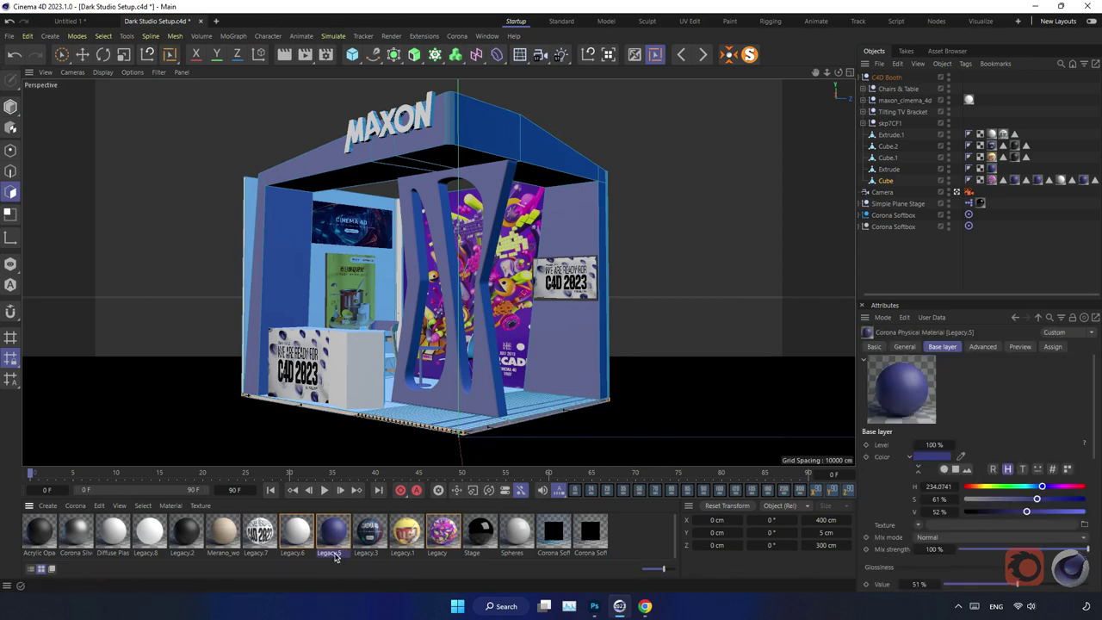
{"action": "left_click_drag", "start_coordinate": [345, 553], "coordinate": [458, 438]}
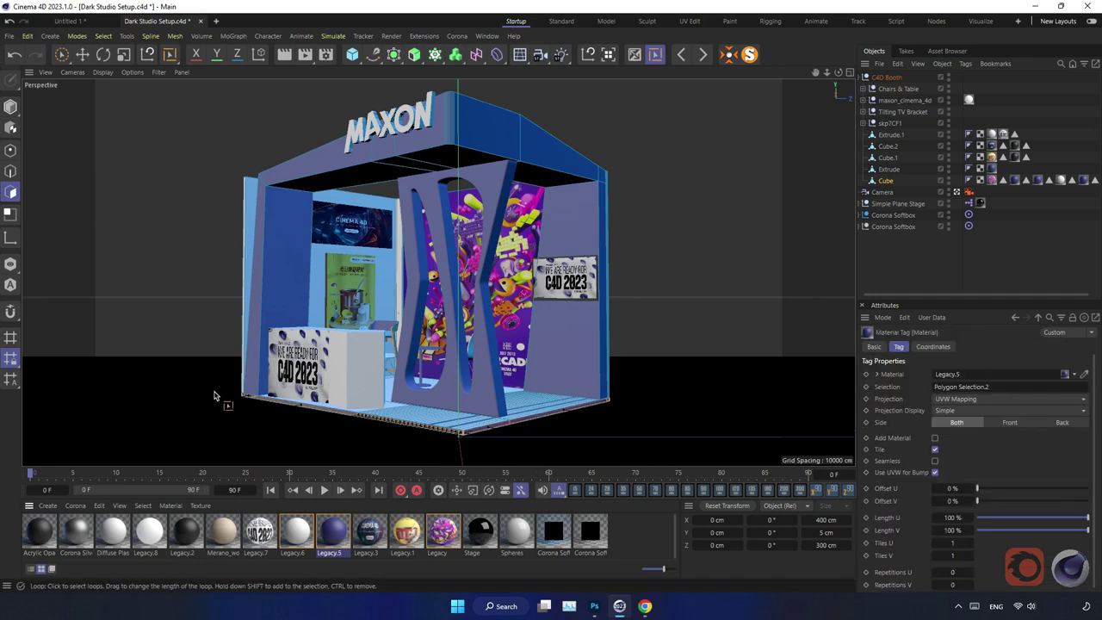
{"action": "left_click", "coordinate": [10, 106]}
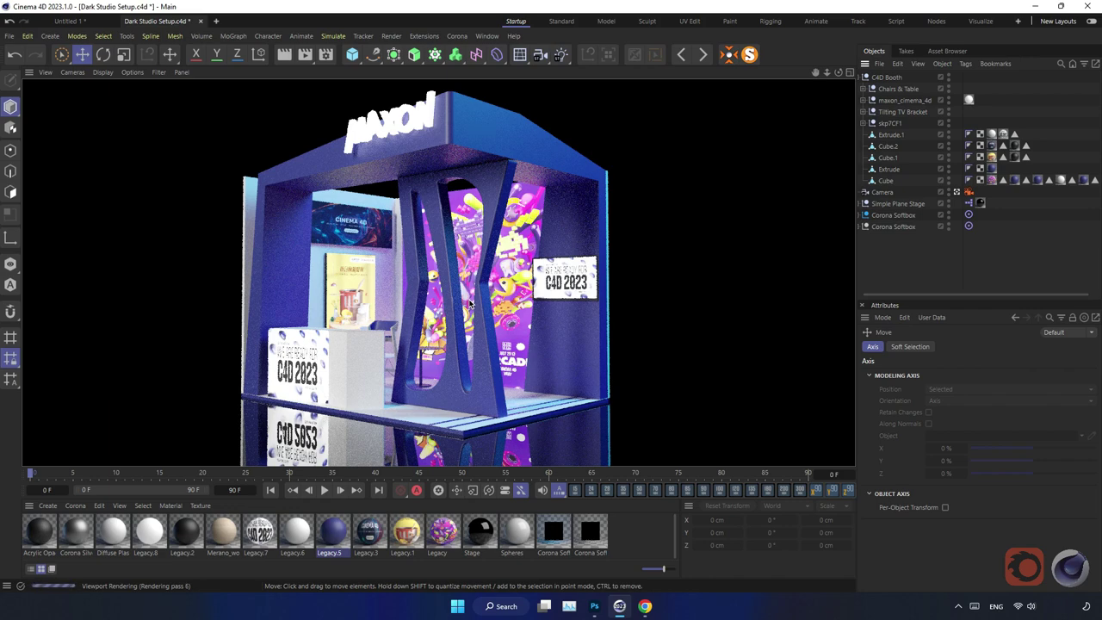
Scale the booth's Extrude panel up about 0.5%, to roughly 37 by 57 cm
{"action": "left_click", "coordinate": [919, 272]}
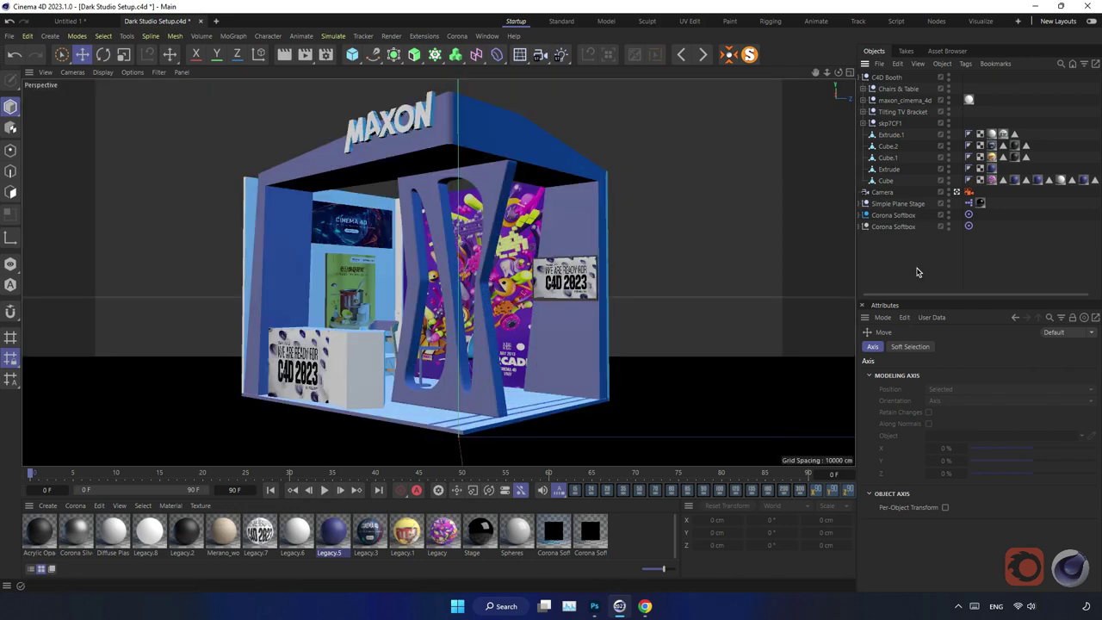
{"action": "left_click", "coordinate": [495, 192]}
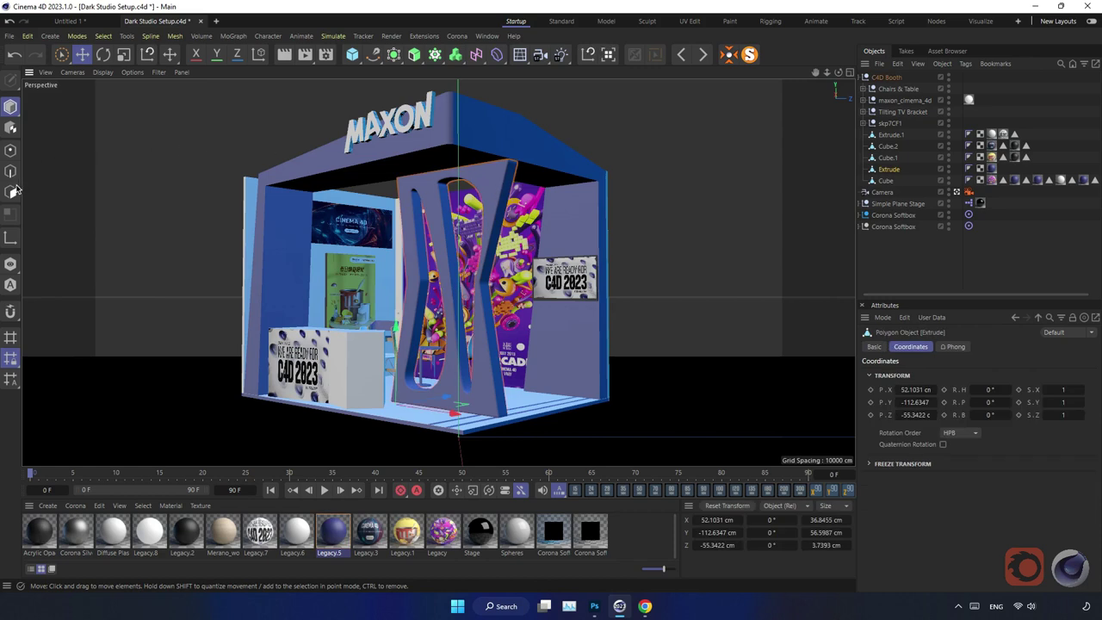
{"action": "left_click", "coordinate": [123, 55]}
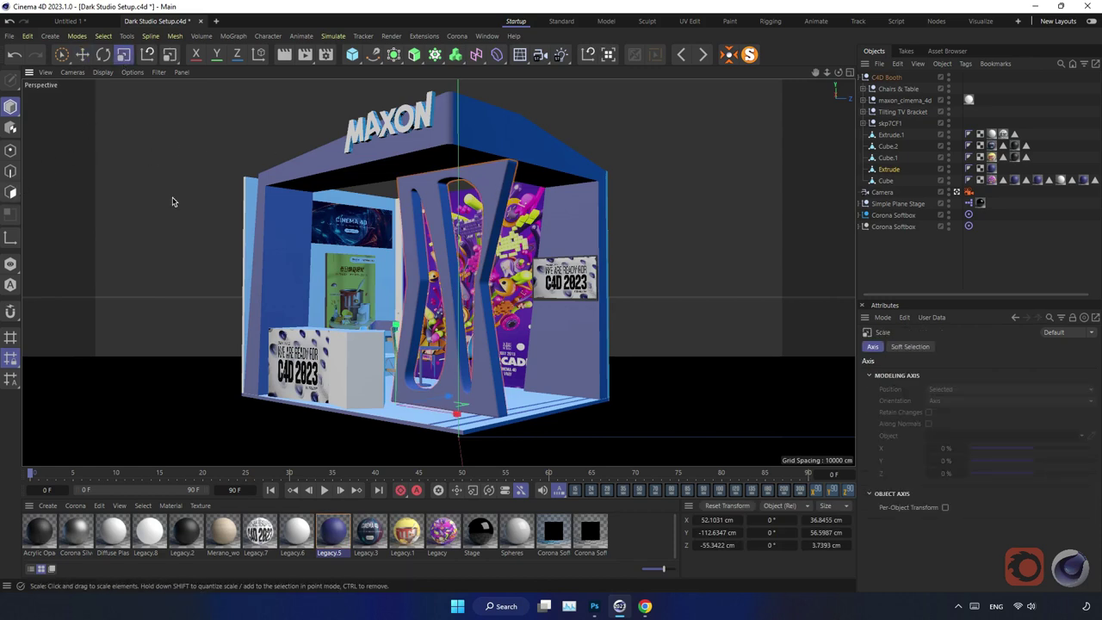
{"action": "left_click_drag", "start_coordinate": [172, 202], "coordinate": [175, 198]}
{"action": "left_click", "coordinate": [82, 54]}
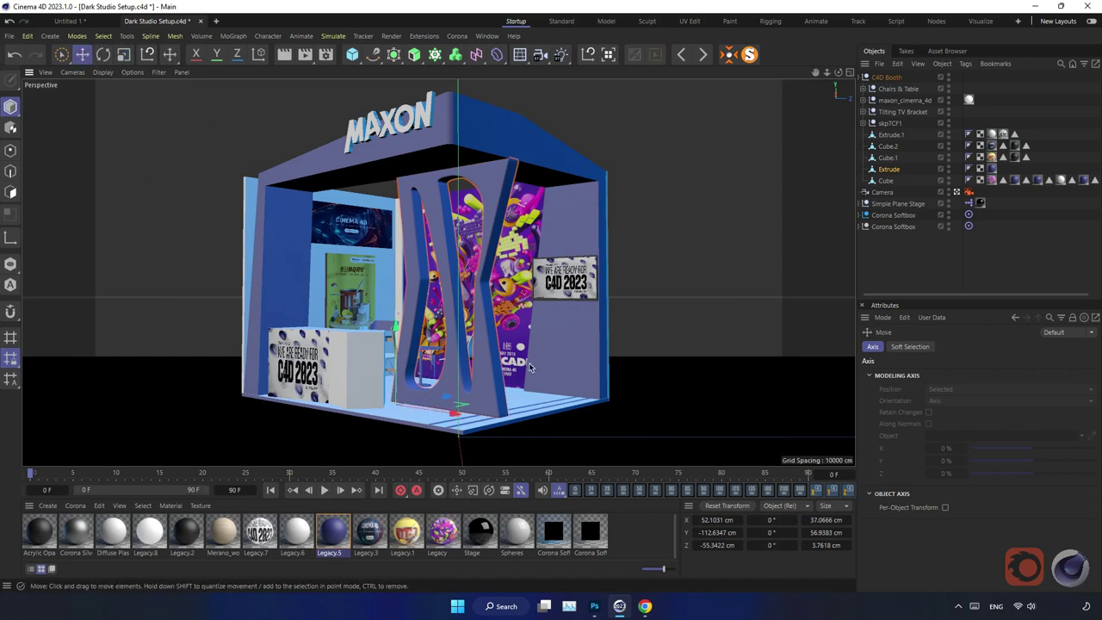
{"action": "left_click", "coordinate": [442, 417]}
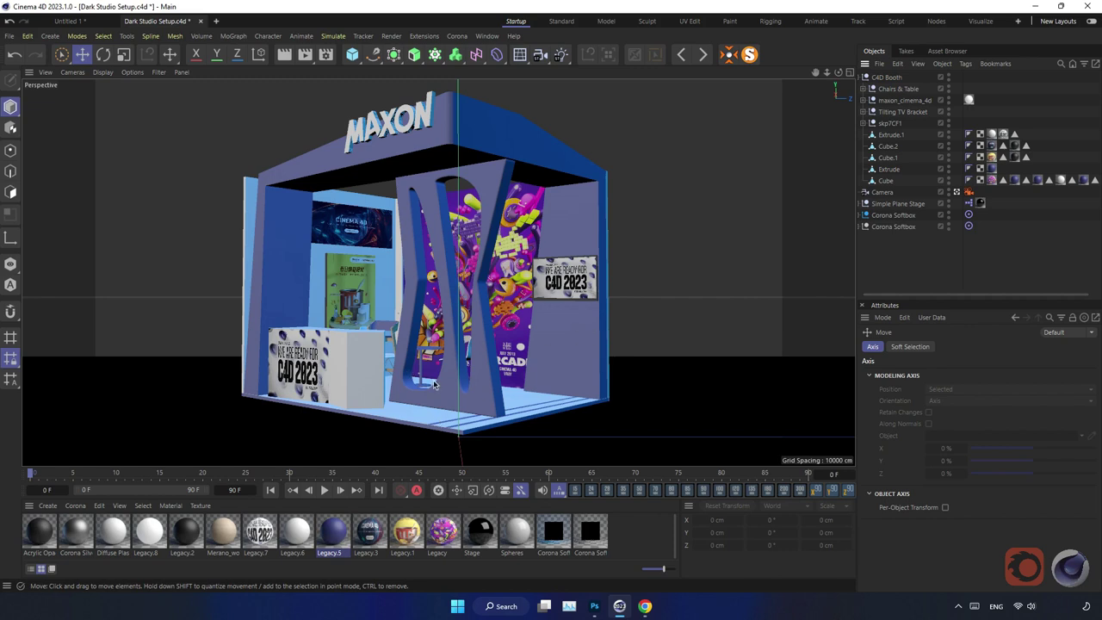
Select Legacy.8, Legacy.1, Legacy and Legacy.7 together and set their self-illumination multiplier to 0.5
{"action": "left_click", "coordinate": [149, 531]}
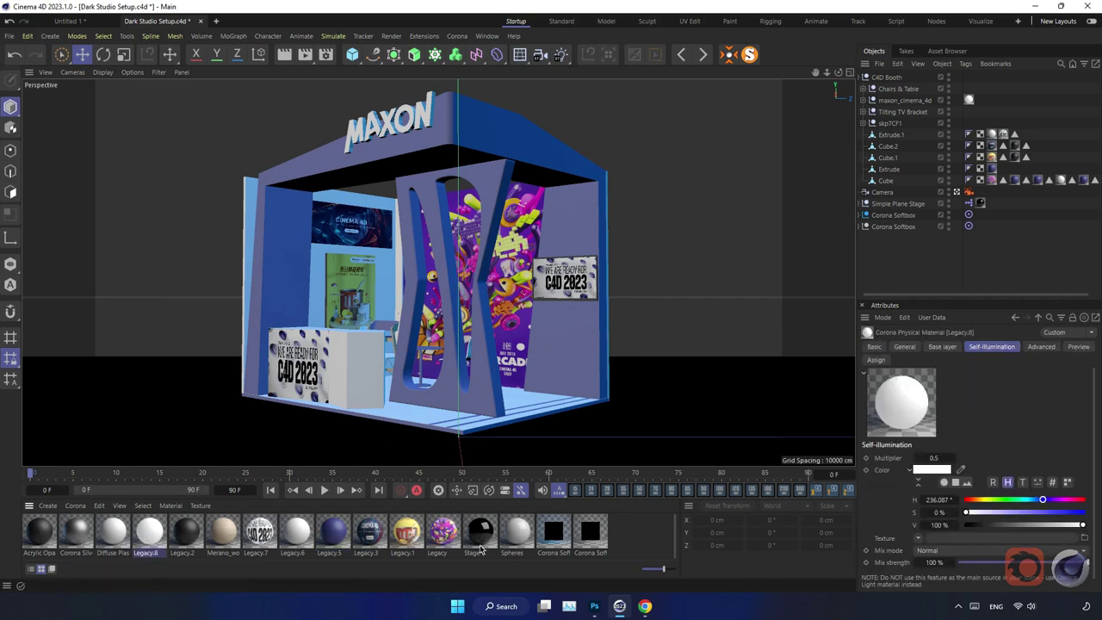
{"action": "left_click", "coordinate": [409, 532], "text": "shift"}
{"action": "left_click", "coordinate": [444, 533], "text": "shift"}
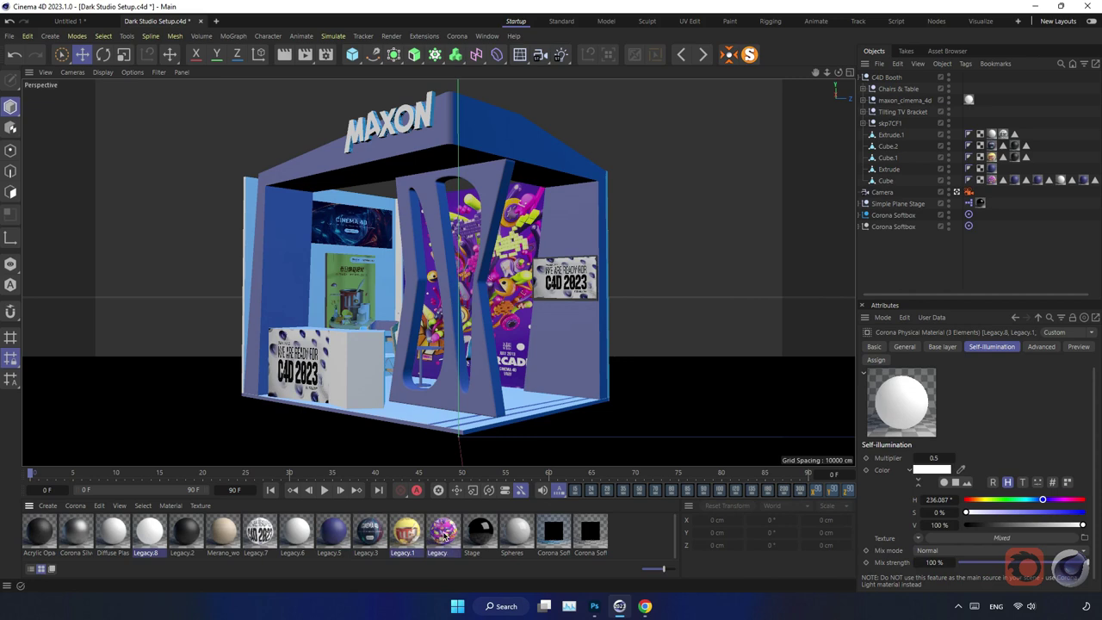
{"action": "left_click", "coordinate": [265, 533], "text": "shift"}
{"action": "left_click", "coordinate": [937, 458]}
{"action": "type", "text": "0.5"}
{"action": "key", "text": "Return"}
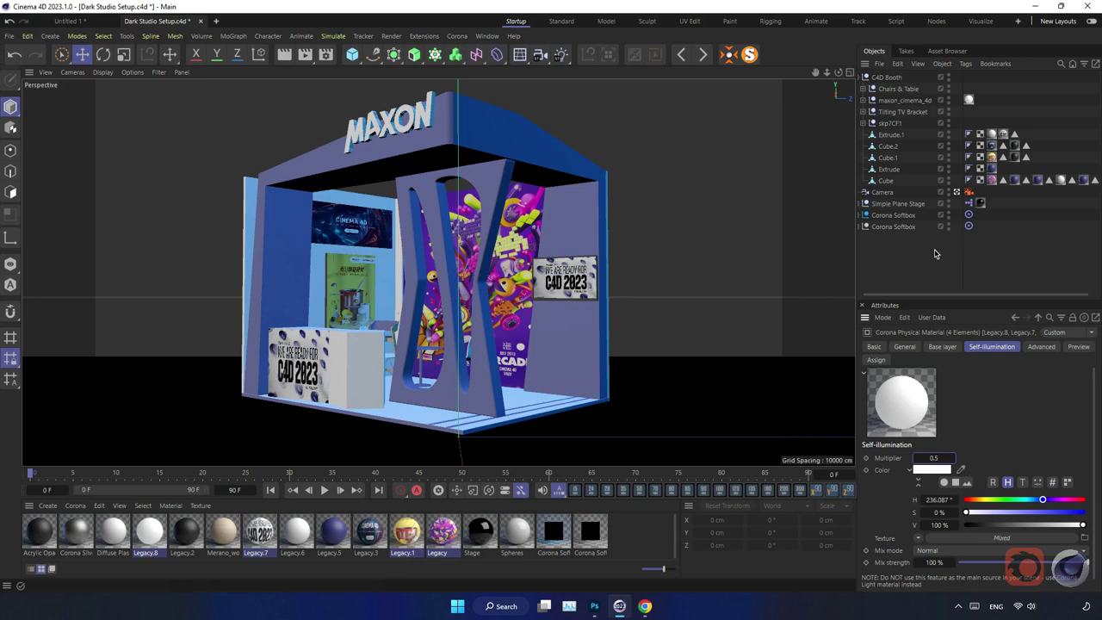
Lower the shared self-illumination multiplier to 0.3 and stop the preview render
{"action": "left_click", "coordinate": [932, 459]}
{"action": "type", "text": "0.3"}
{"action": "key", "text": "Return"}
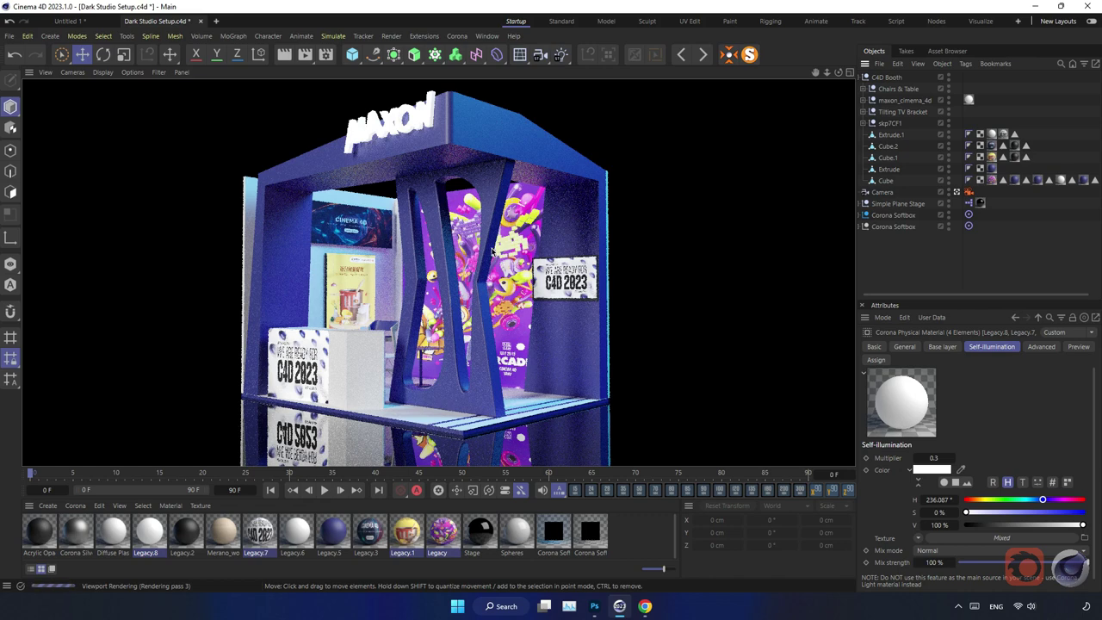
{"action": "left_click", "coordinate": [899, 259]}
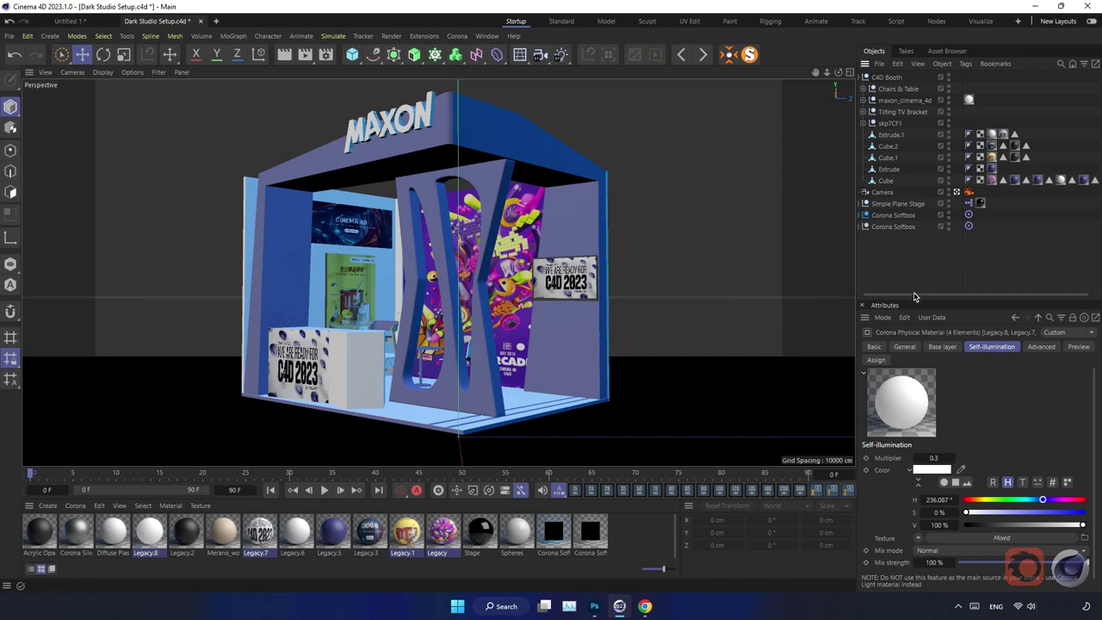
{"action": "left_click", "coordinate": [864, 77]}
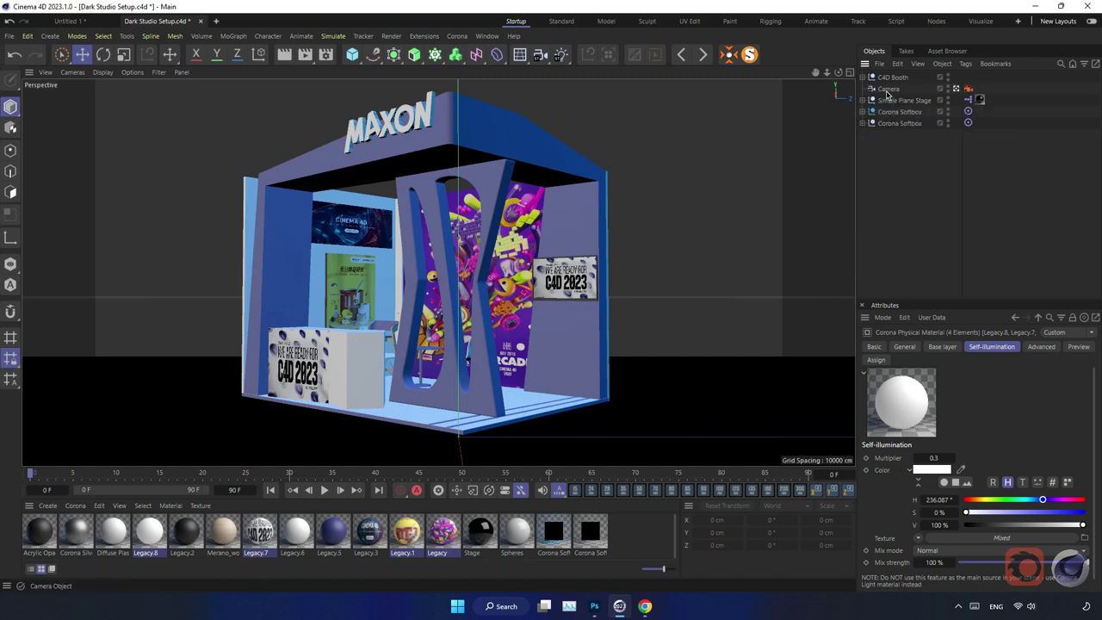
Duplicate Camera as Camera.1 and orbit it to frame the booth interior
{"action": "left_click", "coordinate": [888, 90]}
{"action": "key", "text": "ctrl+c"}
{"action": "key", "text": "ctrl+v"}
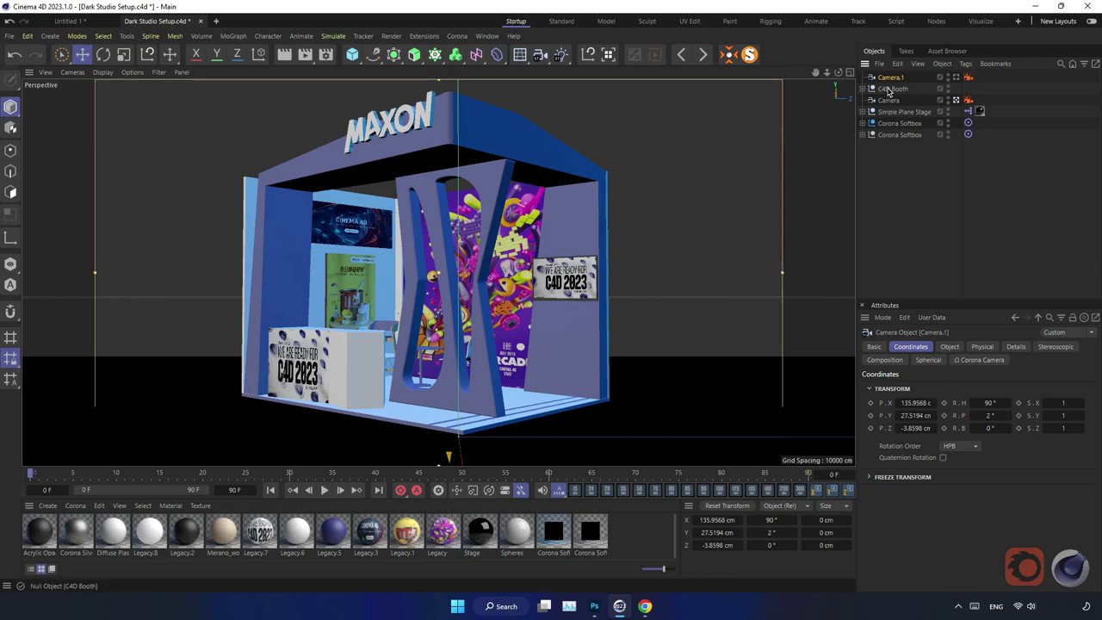
{"action": "left_click", "coordinate": [957, 77]}
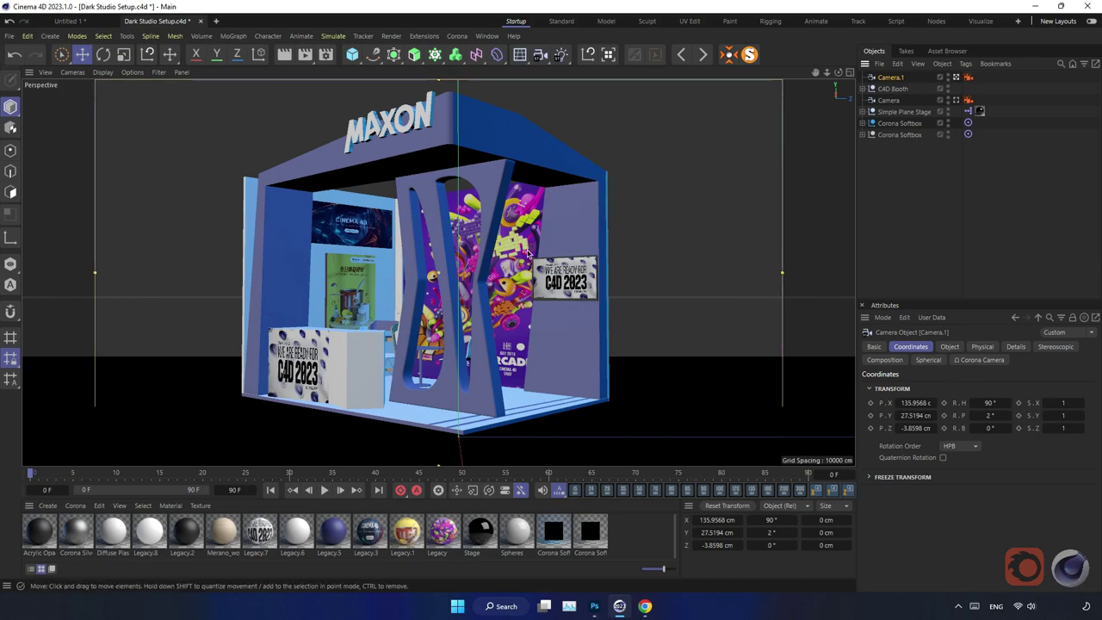
{"action": "scroll", "coordinate": [508, 275], "scroll_direction": "down", "scroll_amount": 3}
{"action": "scroll", "coordinate": [495, 289], "scroll_direction": "up", "scroll_amount": 5}
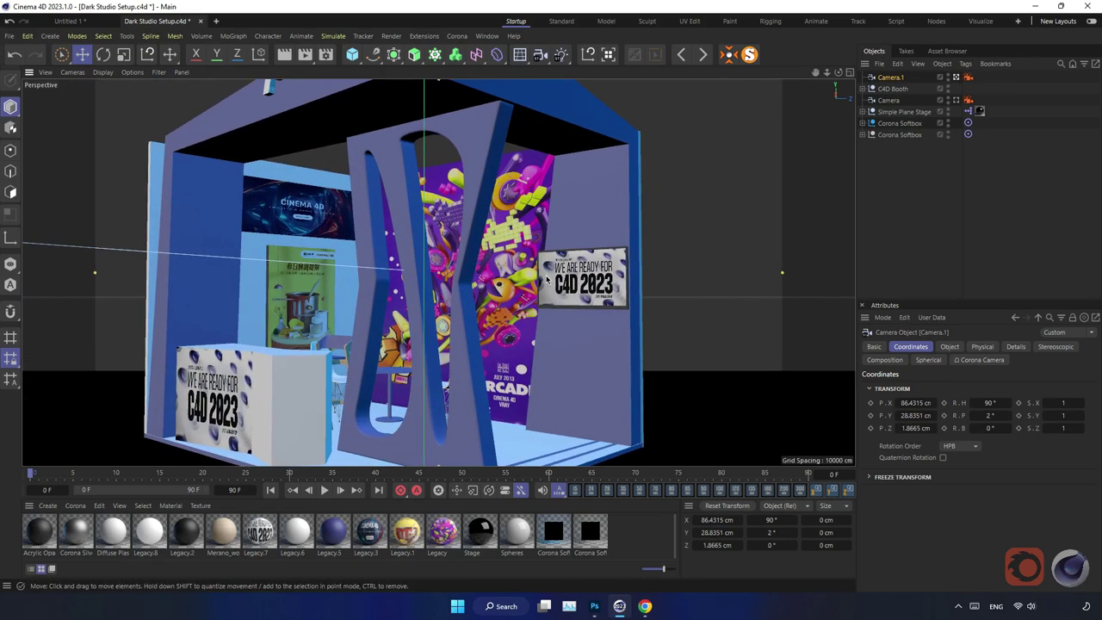
{"action": "mouse_move", "coordinate": [546, 279]}
{"action": "left_mouse_down", "text": "alt"}
{"action": "mouse_move", "coordinate": [410, 288]}
{"action": "mouse_move", "coordinate": [413, 306]}
{"action": "left_mouse_up", "text": "alt"}
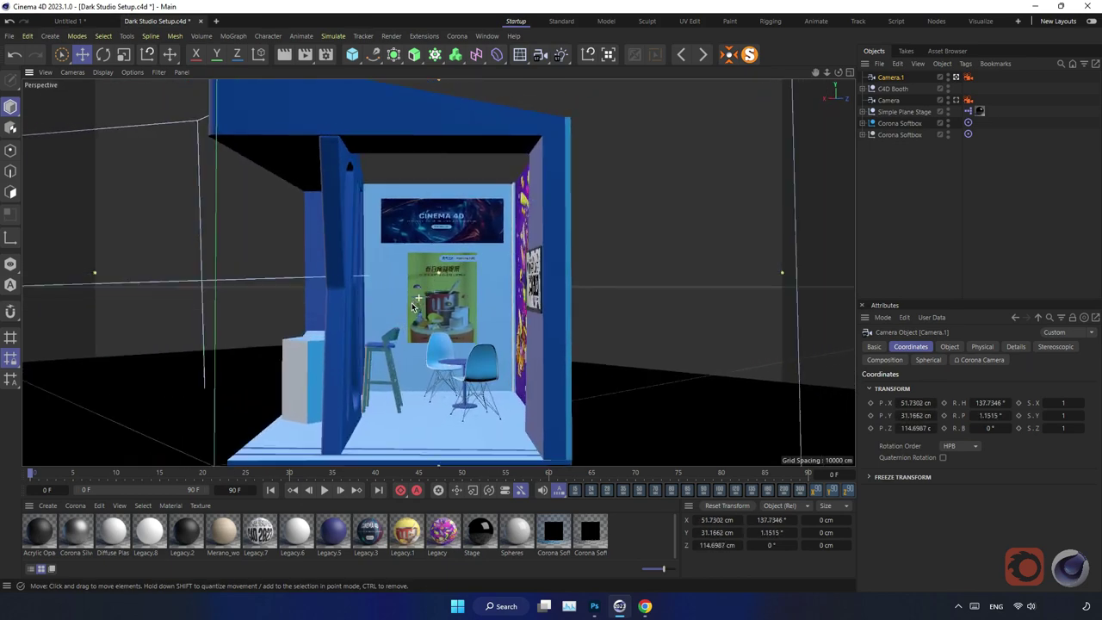
{"action": "scroll", "coordinate": [426, 310], "scroll_direction": "down", "scroll_amount": 2}
{"action": "scroll", "coordinate": [430, 314], "scroll_direction": "down", "scroll_amount": 2}
{"action": "scroll", "coordinate": [436, 319], "scroll_direction": "down", "scroll_amount": 2}
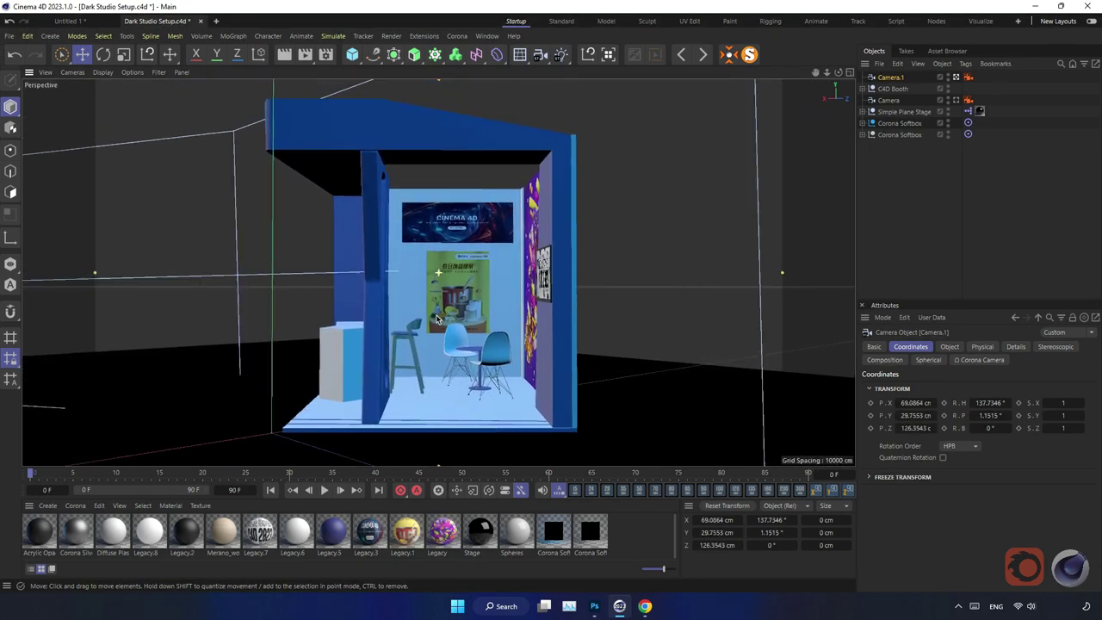
{"action": "scroll", "coordinate": [447, 335], "scroll_direction": "up", "scroll_amount": 3}
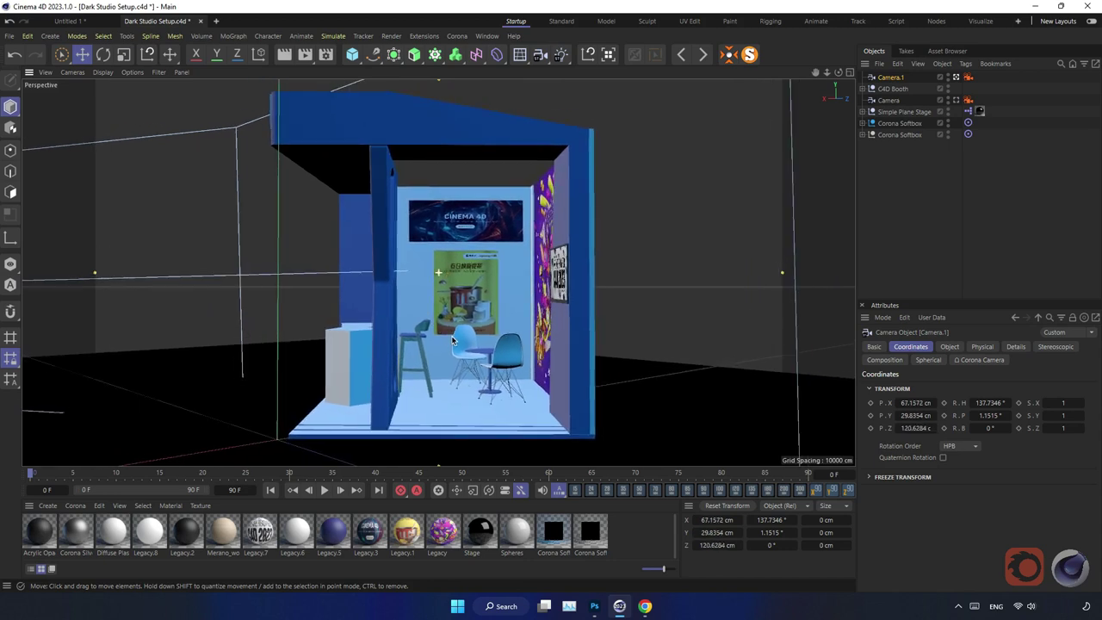
Preview-render Camera.1's view, then move C4D Booth below Camera in the object list
{"action": "left_click", "coordinate": [284, 54]}
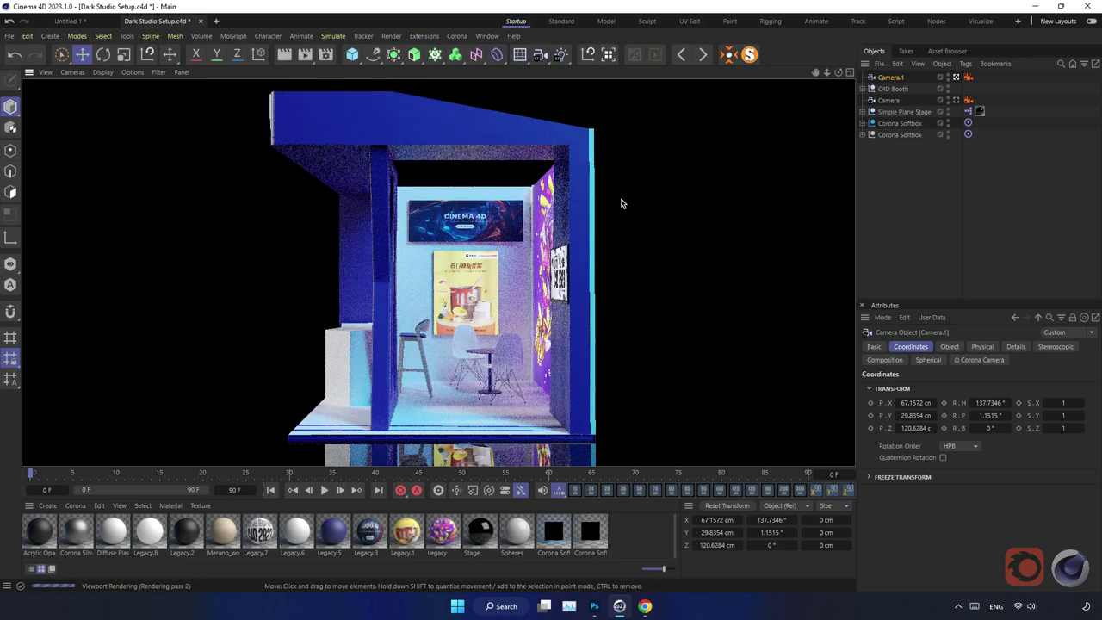
{"action": "left_click", "coordinate": [955, 100]}
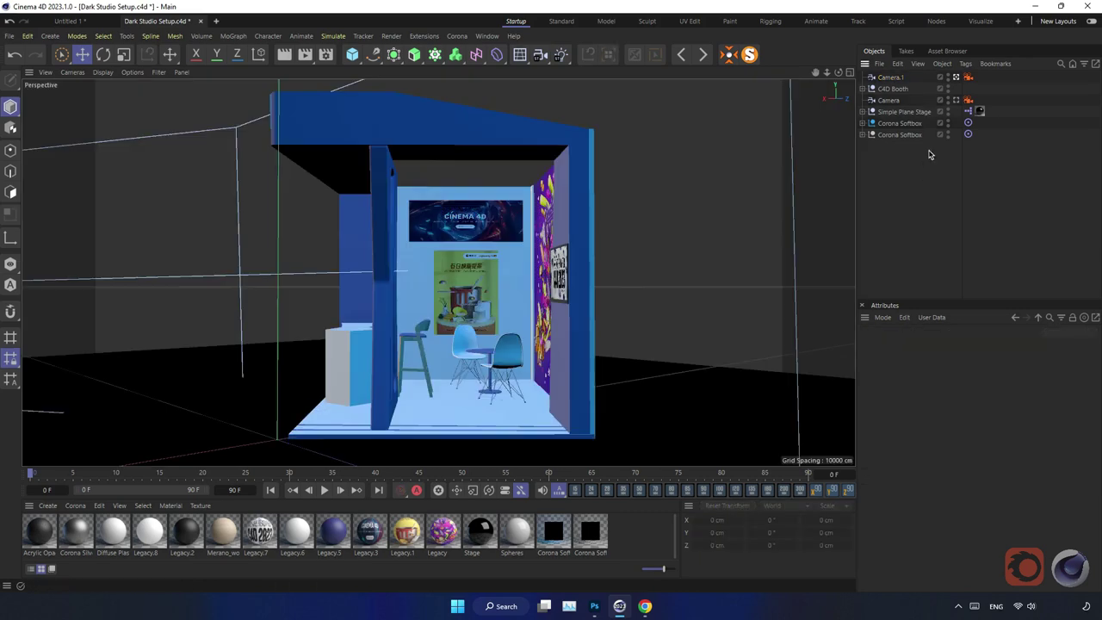
{"action": "left_click", "coordinate": [955, 101]}
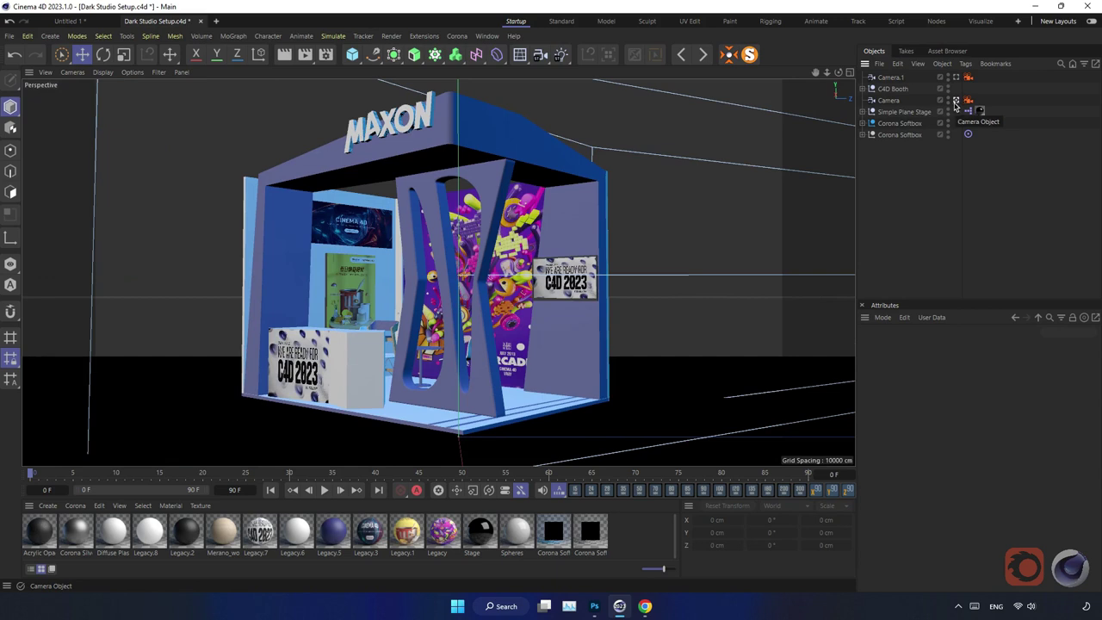
{"action": "left_click", "coordinate": [894, 88]}
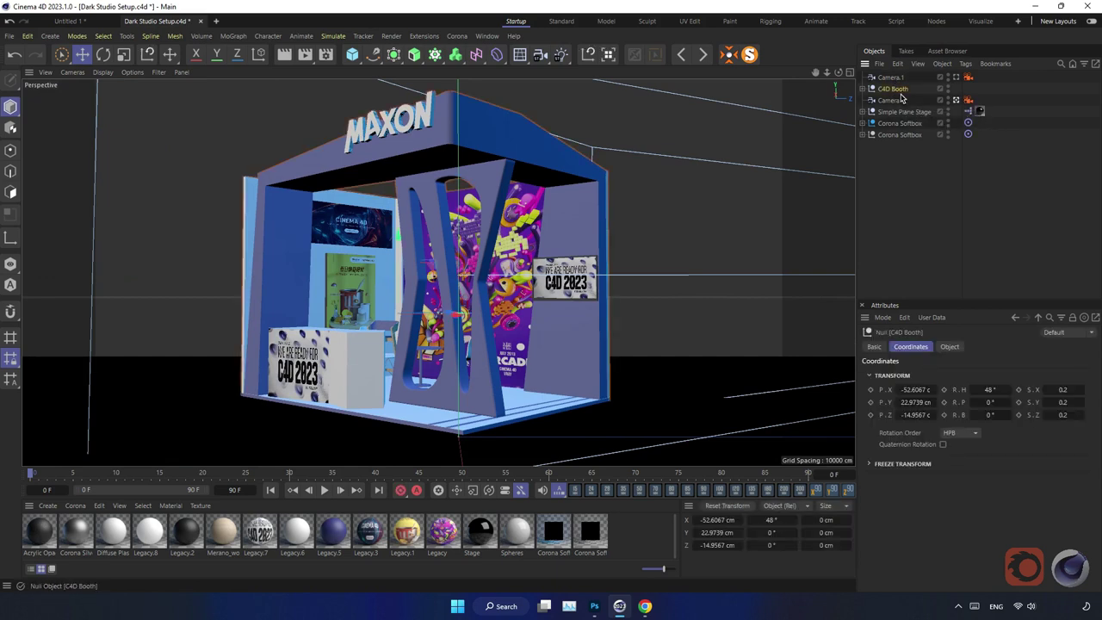
{"action": "left_click_drag", "start_coordinate": [901, 94], "coordinate": [897, 107]}
Duplicate Camera.1 as Camera.2 and tilt it down toward the chairs
{"action": "left_click", "coordinate": [898, 79]}
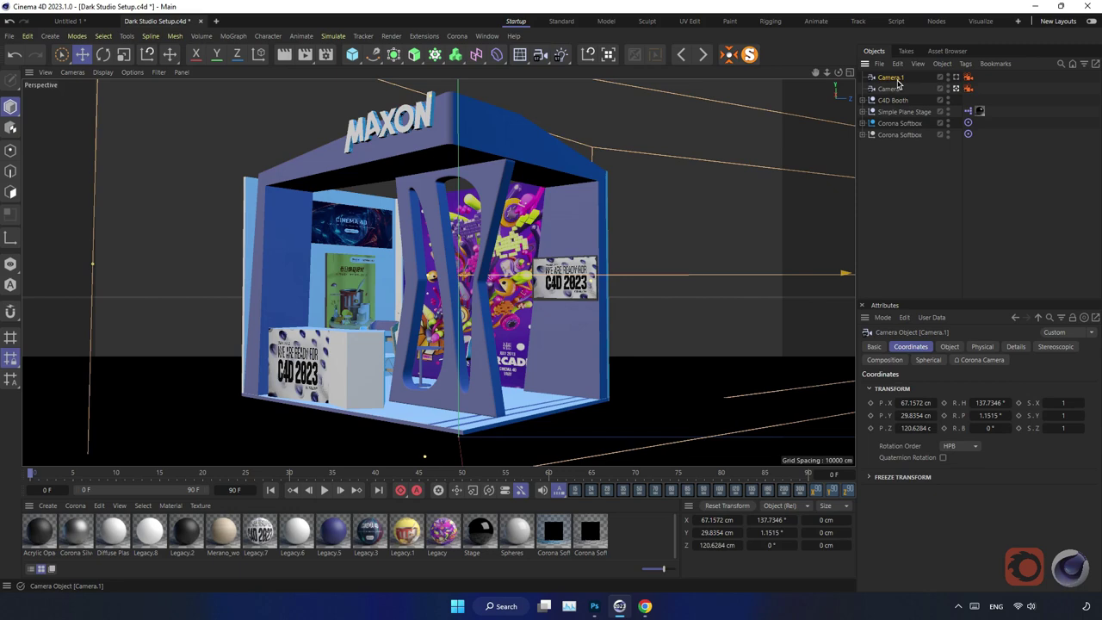
{"action": "key", "text": "ctrl+c"}
{"action": "key", "text": "ctrl+v"}
{"action": "left_click", "coordinate": [956, 78]}
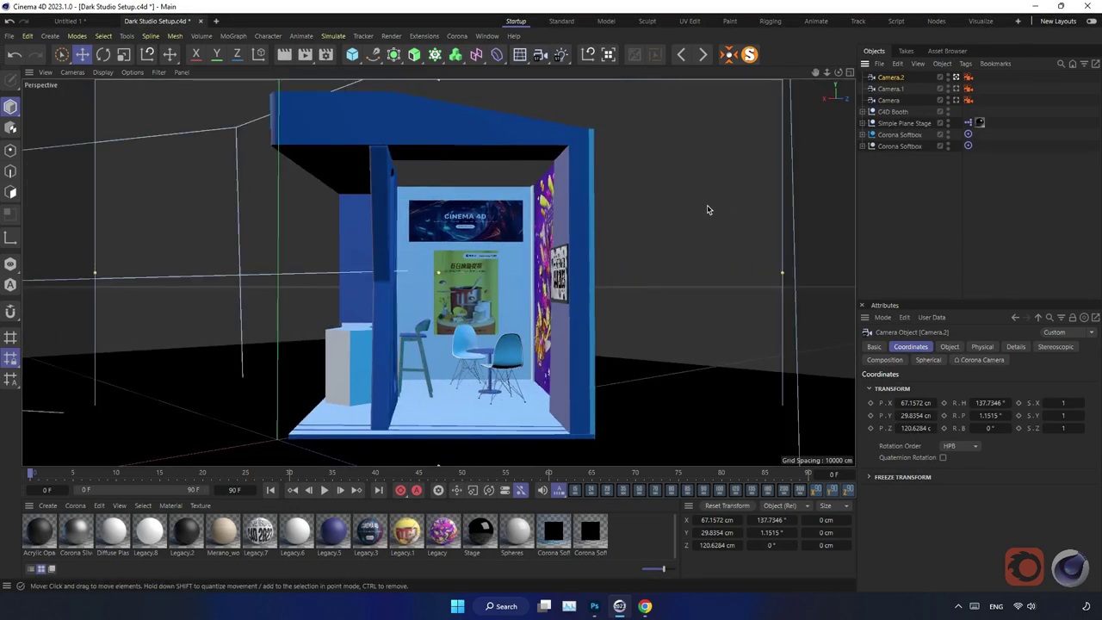
{"action": "scroll", "coordinate": [473, 284], "scroll_direction": "up", "scroll_amount": 3}
{"action": "scroll", "coordinate": [474, 284], "scroll_direction": "up", "scroll_amount": 3}
{"action": "scroll", "coordinate": [475, 292], "scroll_direction": "up", "scroll_amount": 3}
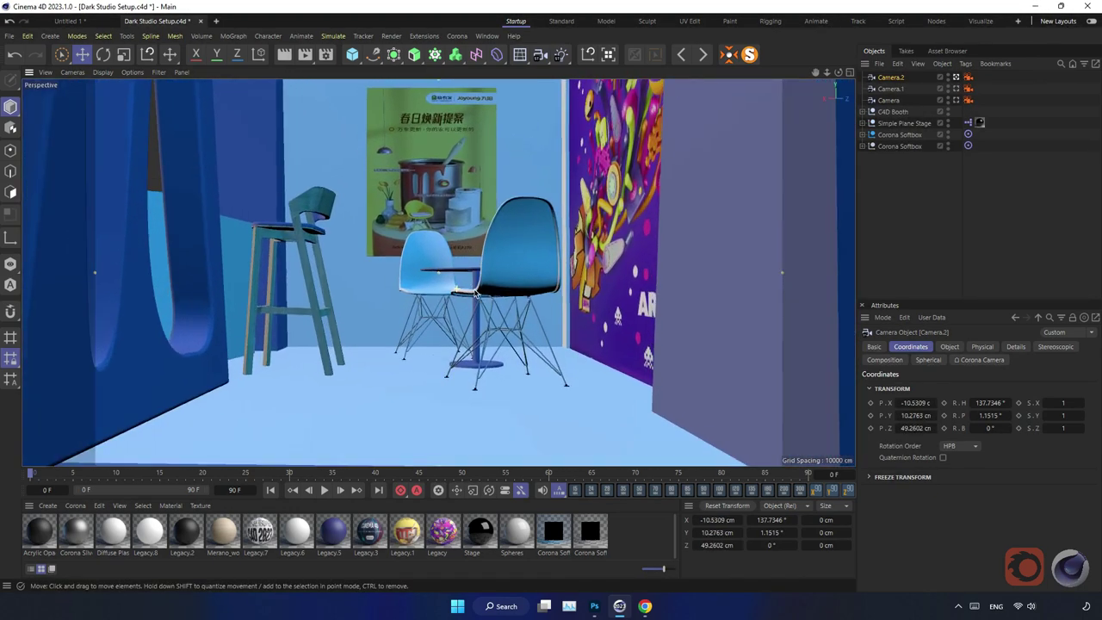
{"action": "scroll", "coordinate": [475, 292], "scroll_direction": "up", "scroll_amount": 3}
{"action": "left_click_drag", "start_coordinate": [474, 292], "coordinate": [464, 281], "text": "alt"}
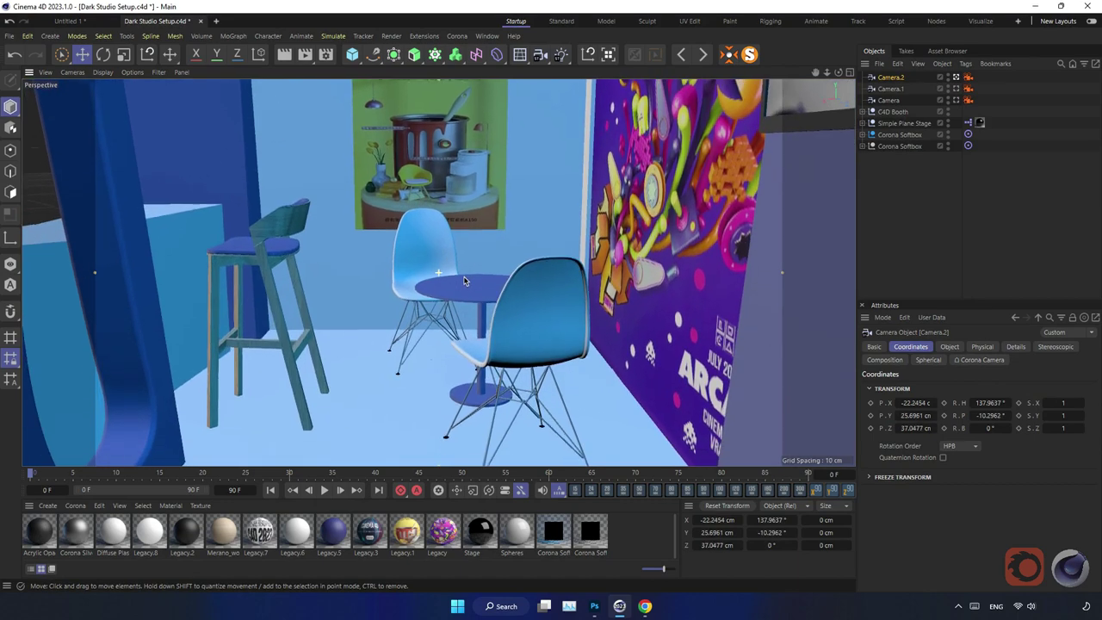
Dolly Camera.2 in close on the chairs and table and start an interactive render
{"action": "scroll", "coordinate": [463, 281], "scroll_direction": "down", "scroll_amount": 2}
{"action": "scroll", "coordinate": [442, 275], "scroll_direction": "down", "scroll_amount": 2}
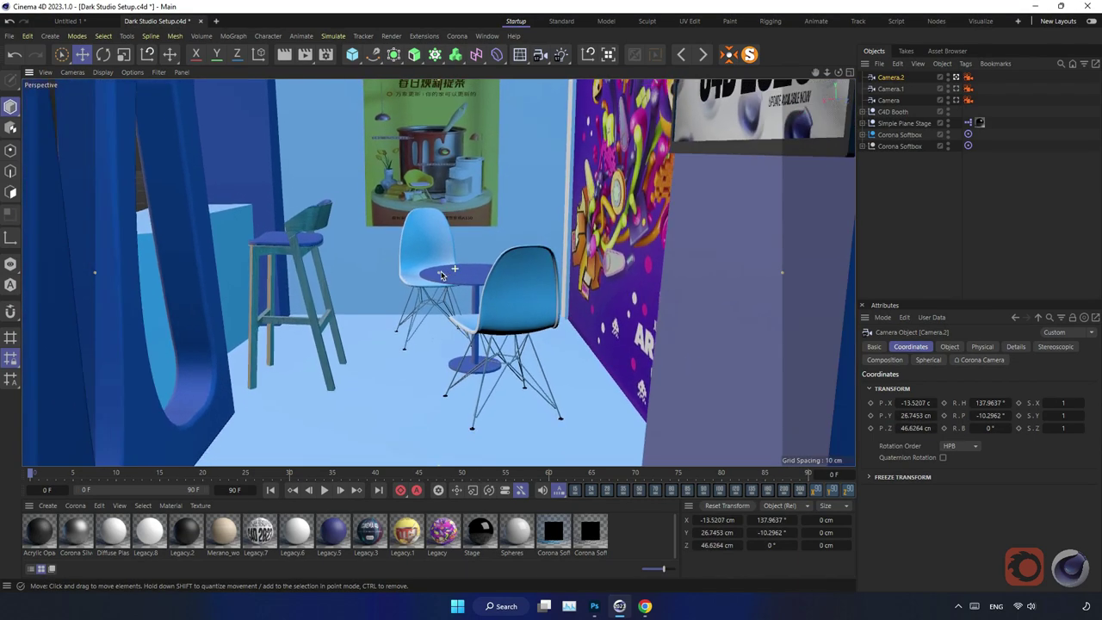
{"action": "scroll", "coordinate": [441, 275], "scroll_direction": "down", "scroll_amount": 2}
{"action": "scroll", "coordinate": [457, 269], "scroll_direction": "down", "scroll_amount": 2}
{"action": "scroll", "coordinate": [463, 264], "scroll_direction": "down", "scroll_amount": 2}
{"action": "scroll", "coordinate": [464, 284], "scroll_direction": "down", "scroll_amount": 2}
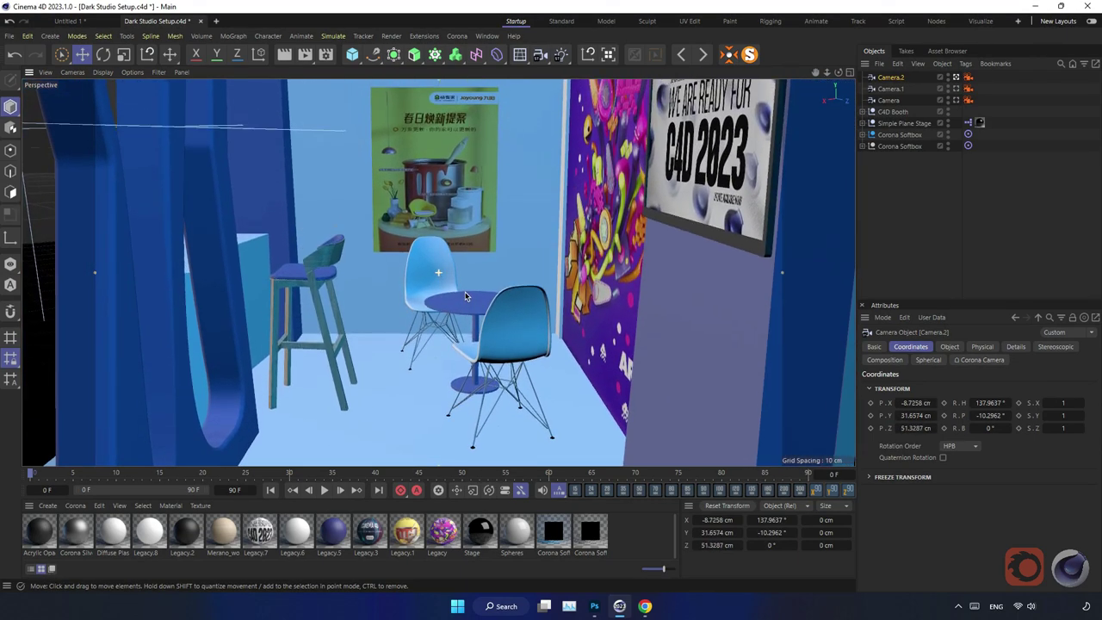
{"action": "key", "text": "ctrl+r"}
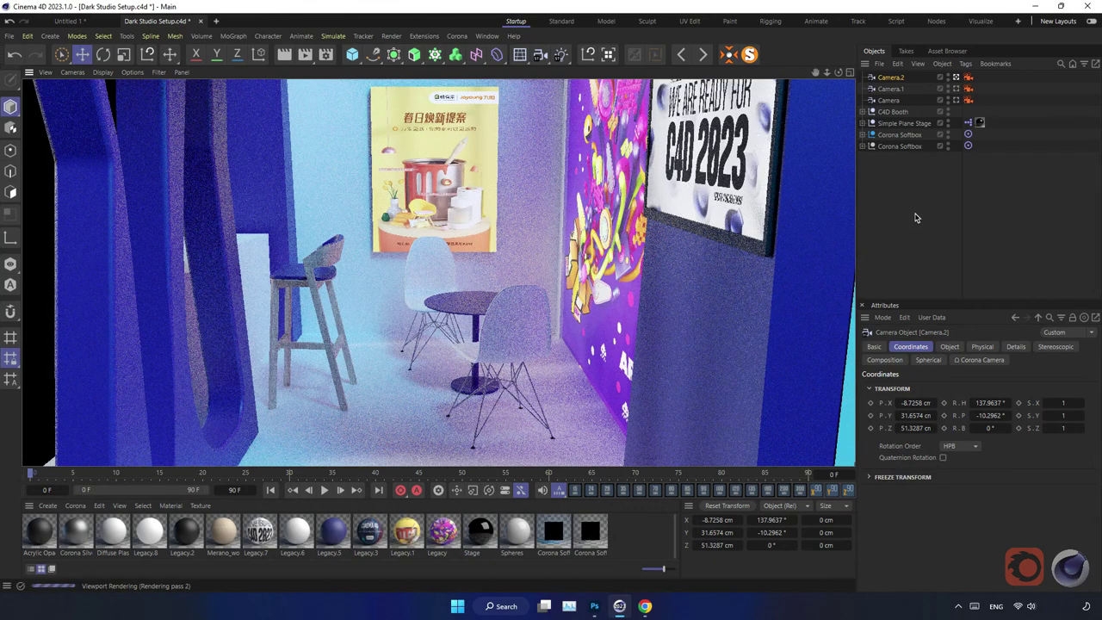
Stop the viewport render and hide the Camera.1 and Camera.2 wireframes in the viewport
{"action": "left_click", "coordinate": [916, 218]}
{"action": "left_click", "coordinate": [956, 100]}
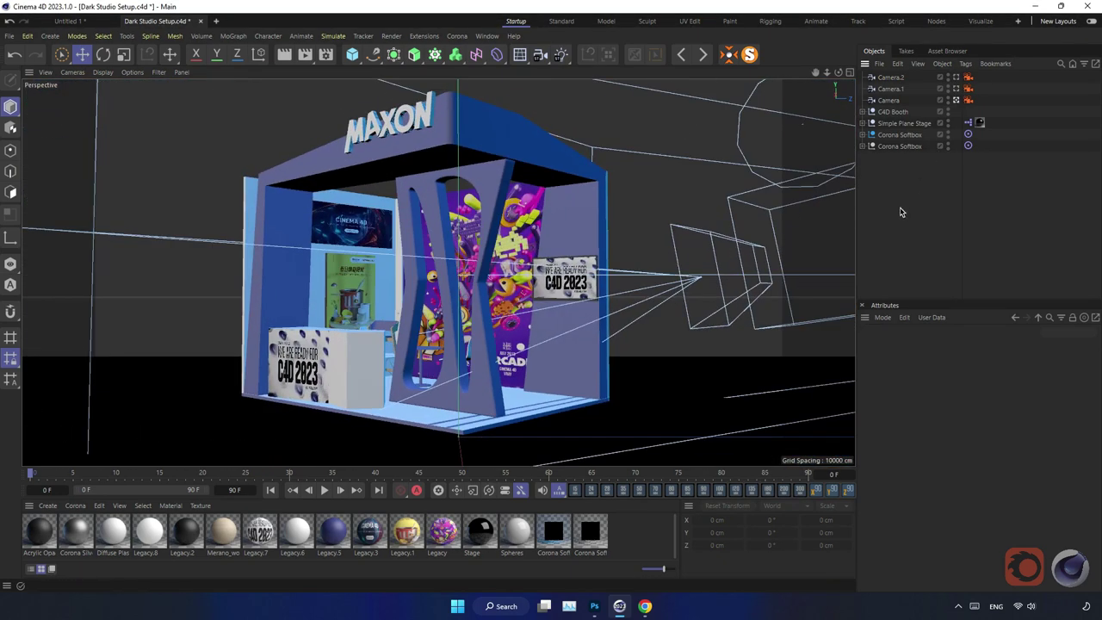
{"action": "left_click", "coordinate": [947, 77]}
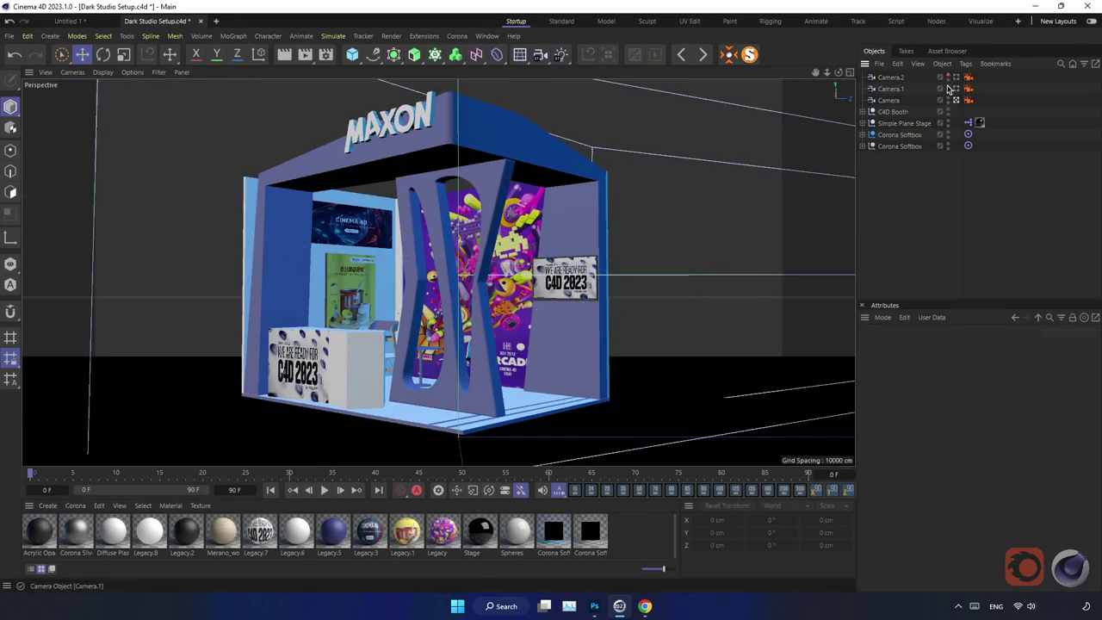
{"action": "left_click", "coordinate": [947, 89]}
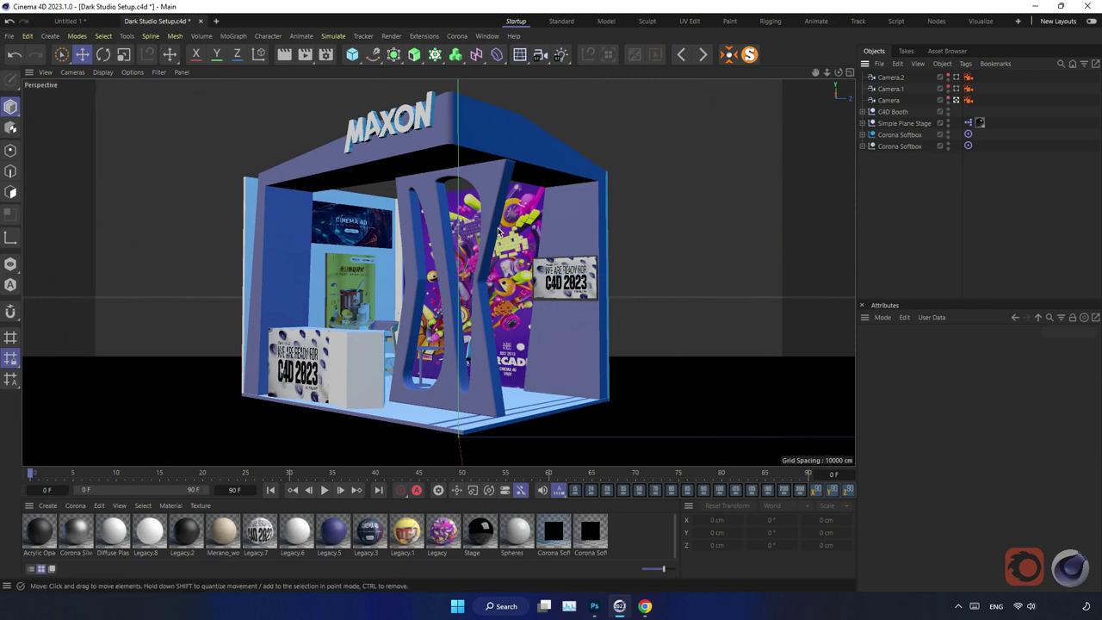
Set the render output size to the HDTV 1080 24 preset
{"action": "left_click", "coordinate": [326, 54]}
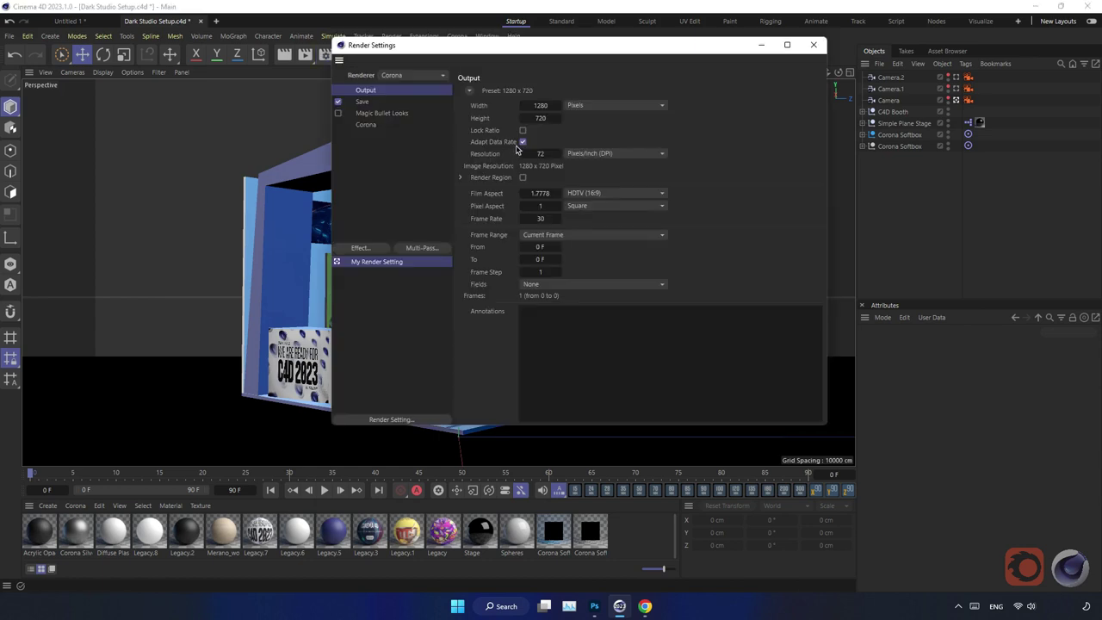
{"action": "left_click", "coordinate": [472, 91]}
{"action": "mouse_move", "coordinate": [486, 118]}
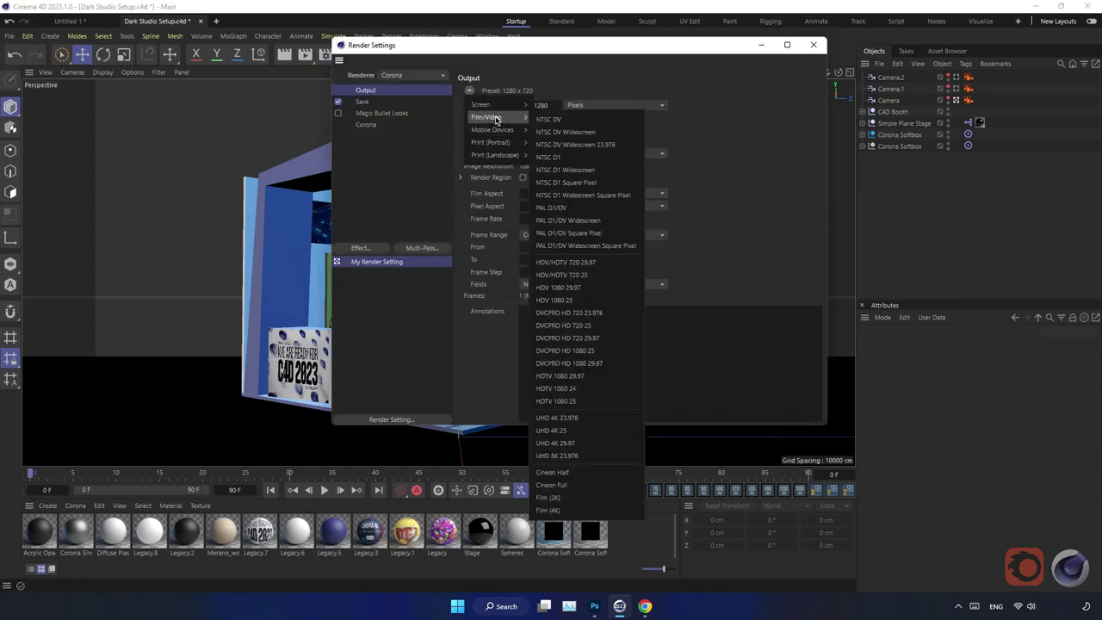
{"action": "left_click", "coordinate": [593, 389]}
Set Corona noise level limit to 2 with Corona high quality denoising, enable the frame buffer, and close
{"action": "left_click", "coordinate": [365, 124]}
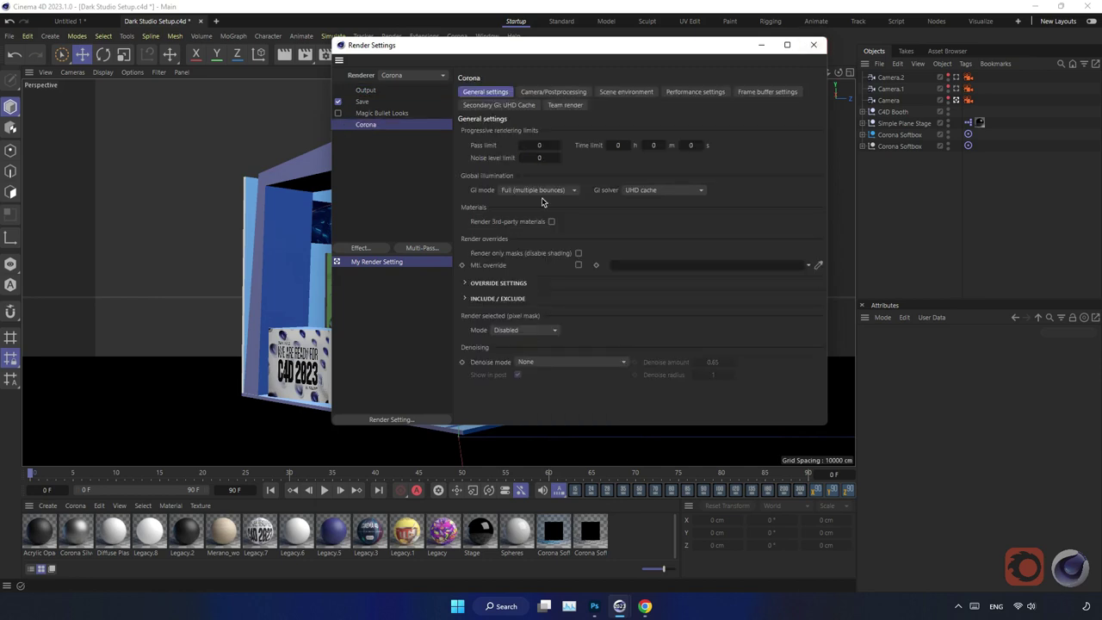
{"action": "left_click", "coordinate": [532, 157]}
{"action": "type", "text": "2"}
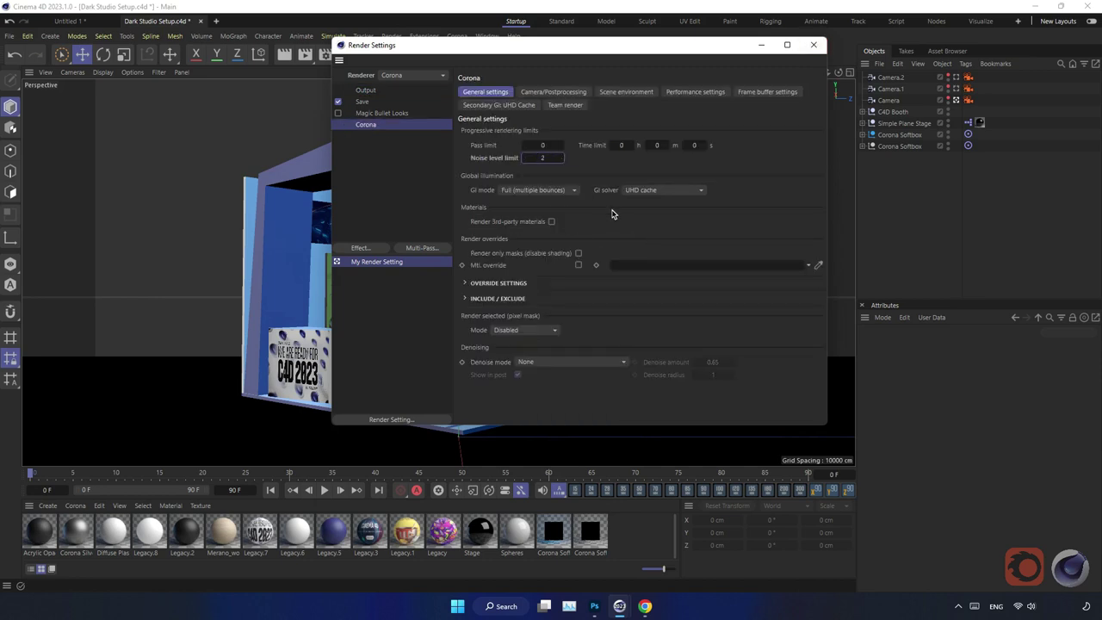
{"action": "left_click", "coordinate": [600, 361]}
{"action": "left_click", "coordinate": [599, 421]}
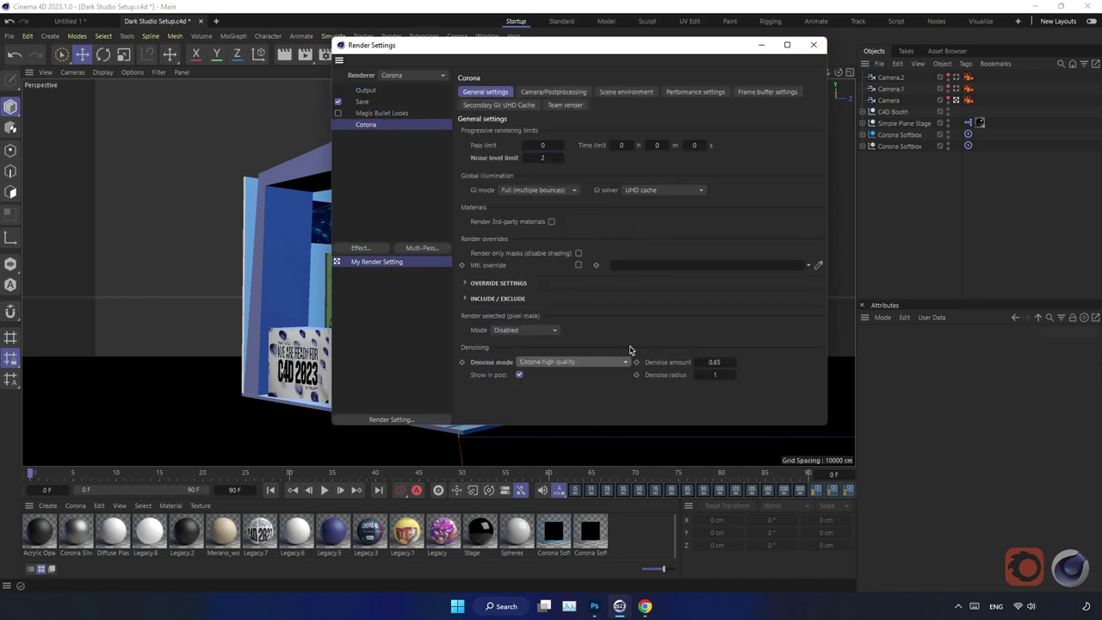
{"action": "left_click", "coordinate": [526, 106]}
{"action": "left_click", "coordinate": [742, 94]}
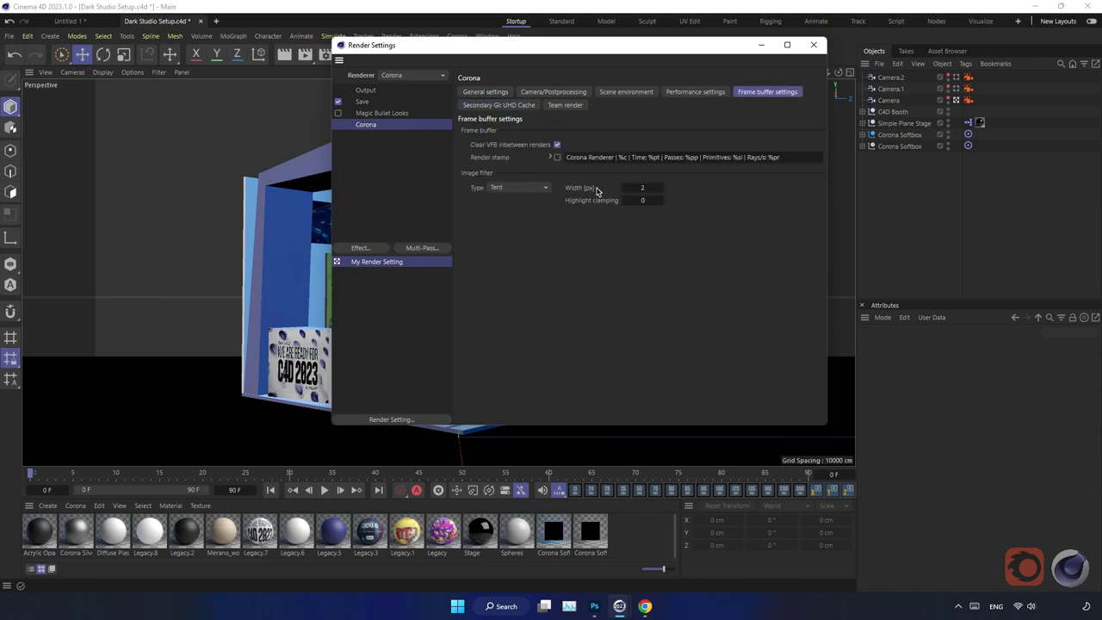
{"action": "left_click", "coordinate": [814, 45]}
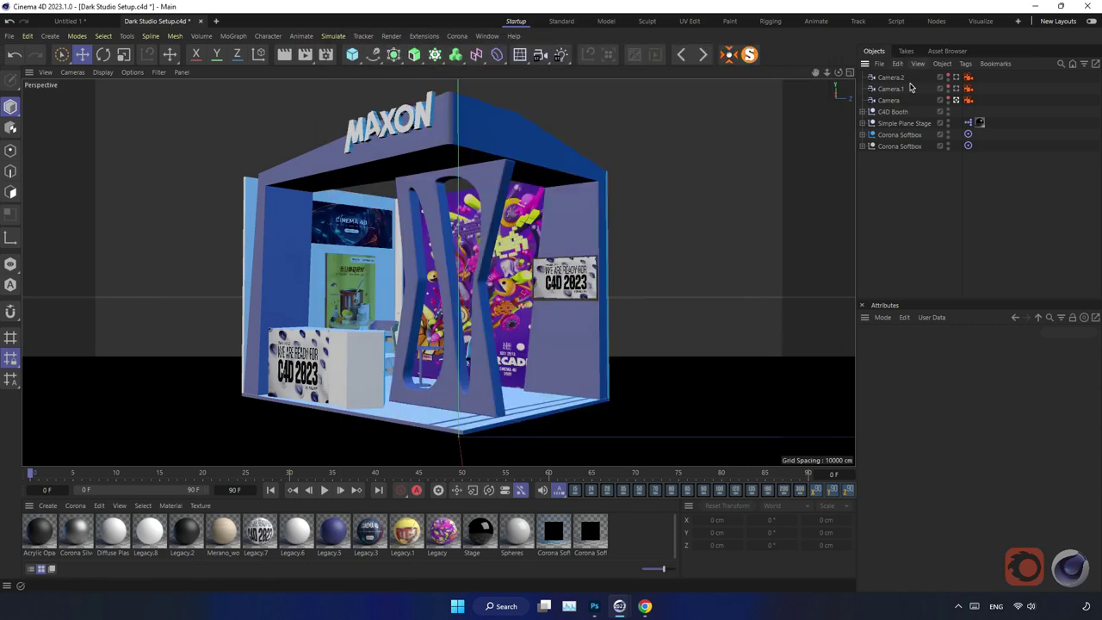
Select the maxon_cimema_4d logo and rotate it about -3° on heading to straighten it
{"action": "left_click", "coordinate": [866, 113]}
{"action": "left_click", "coordinate": [909, 135]}
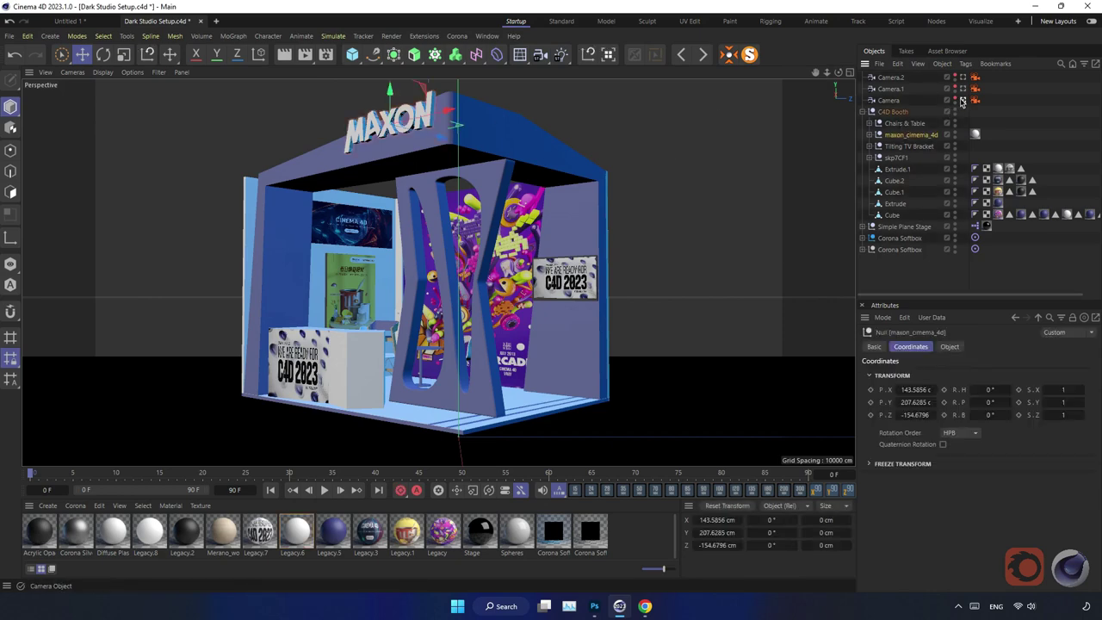
{"action": "scroll", "coordinate": [440, 245], "scroll_direction": "down", "scroll_amount": 10}
{"action": "scroll", "coordinate": [441, 246], "scroll_direction": "up", "scroll_amount": 5}
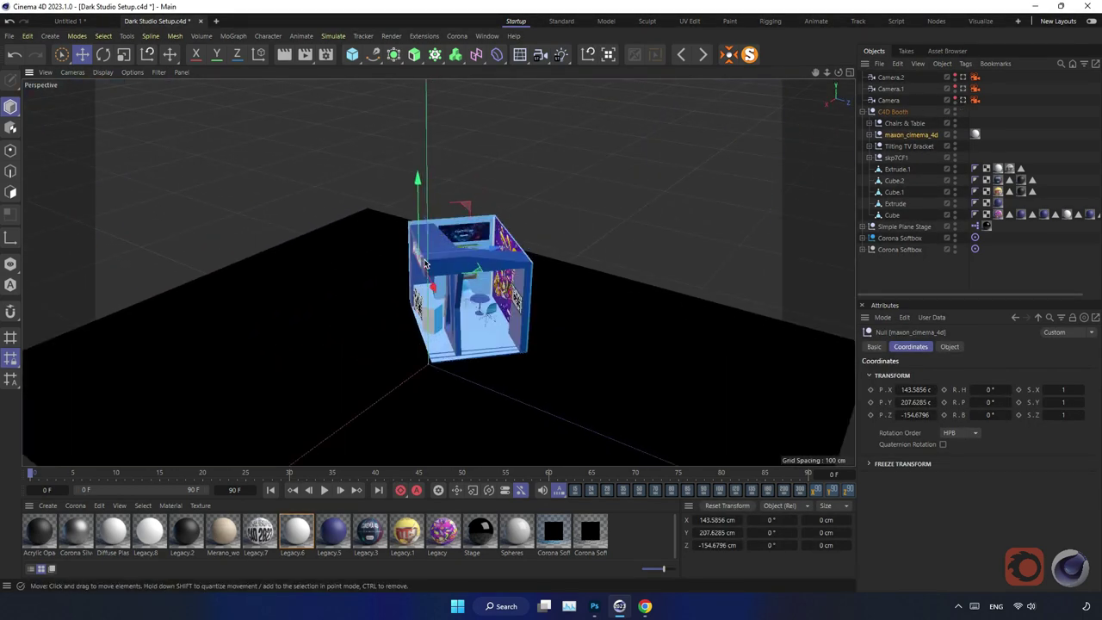
{"action": "scroll", "coordinate": [488, 306], "scroll_direction": "up", "scroll_amount": 3}
{"action": "scroll", "coordinate": [488, 306], "scroll_direction": "up", "scroll_amount": 3}
{"action": "left_click_drag", "start_coordinate": [488, 305], "coordinate": [585, 254], "text": "alt"}
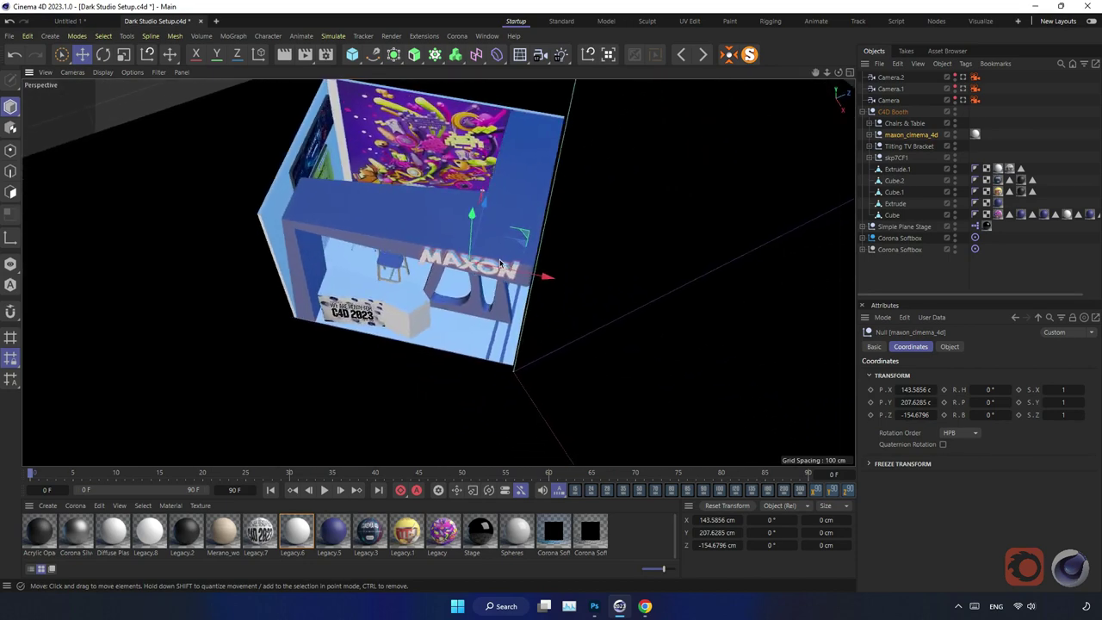
{"action": "scroll", "coordinate": [586, 254], "scroll_direction": "up", "scroll_amount": 5}
{"action": "mouse_move", "coordinate": [411, 262]}
{"action": "left_mouse_down", "text": "alt"}
{"action": "mouse_move", "coordinate": [430, 332]}
{"action": "mouse_move", "coordinate": [447, 344]}
{"action": "left_mouse_up", "text": "alt"}
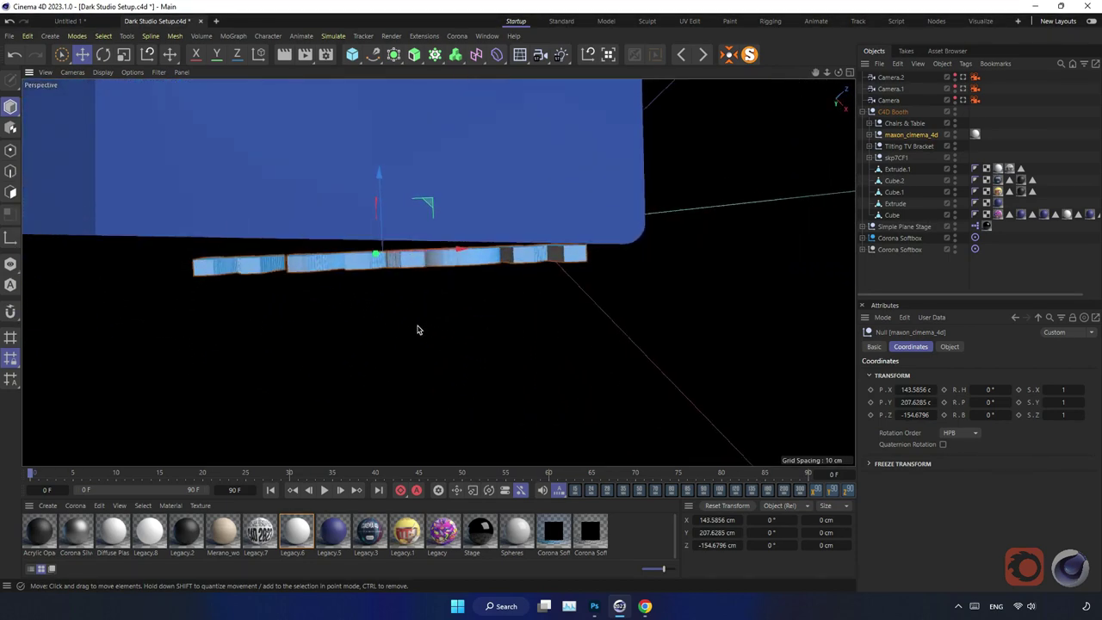
{"action": "key", "text": "r"}
{"action": "mouse_move", "coordinate": [417, 291]}
{"action": "left_mouse_down", "text": "alt"}
{"action": "mouse_move", "coordinate": [399, 298]}
{"action": "mouse_move", "coordinate": [404, 283]}
{"action": "mouse_move", "coordinate": [438, 271]}
{"action": "mouse_move", "coordinate": [393, 295]}
{"action": "mouse_move", "coordinate": [405, 275]}
{"action": "mouse_move", "coordinate": [430, 355]}
{"action": "mouse_move", "coordinate": [411, 327]}
{"action": "mouse_move", "coordinate": [398, 368]}
{"action": "mouse_move", "coordinate": [408, 346]}
{"action": "mouse_move", "coordinate": [419, 372]}
{"action": "left_mouse_up", "text": "alt"}
{"action": "scroll", "coordinate": [439, 358], "scroll_direction": "up", "scroll_amount": 3}
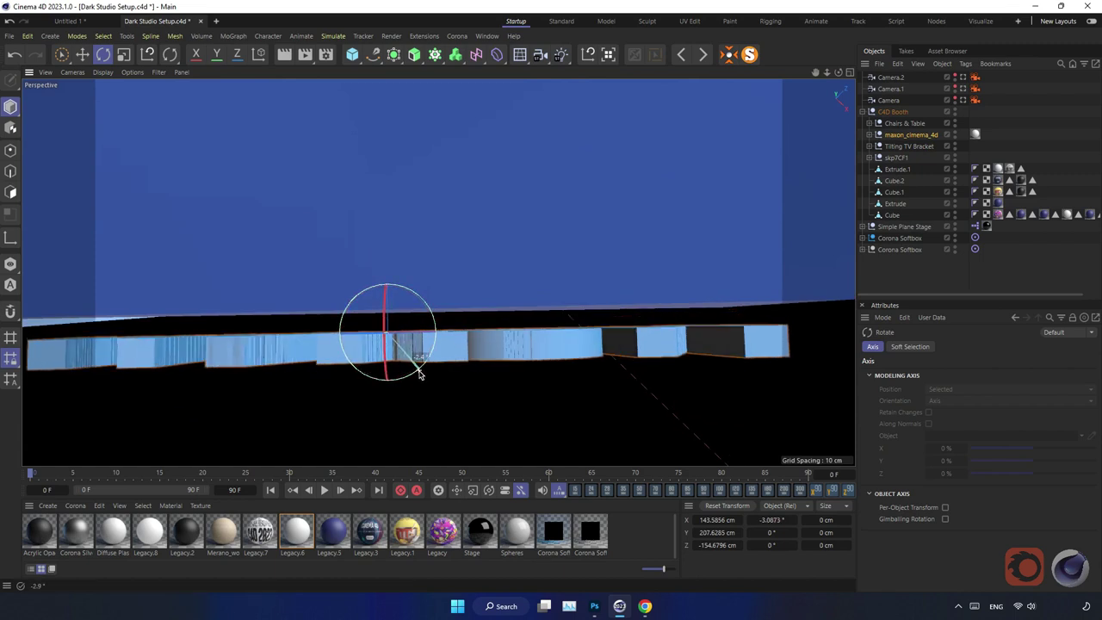
Adjust the logo's height along Y to about 196.94 cm, then view through the main Camera
{"action": "key", "text": "e"}
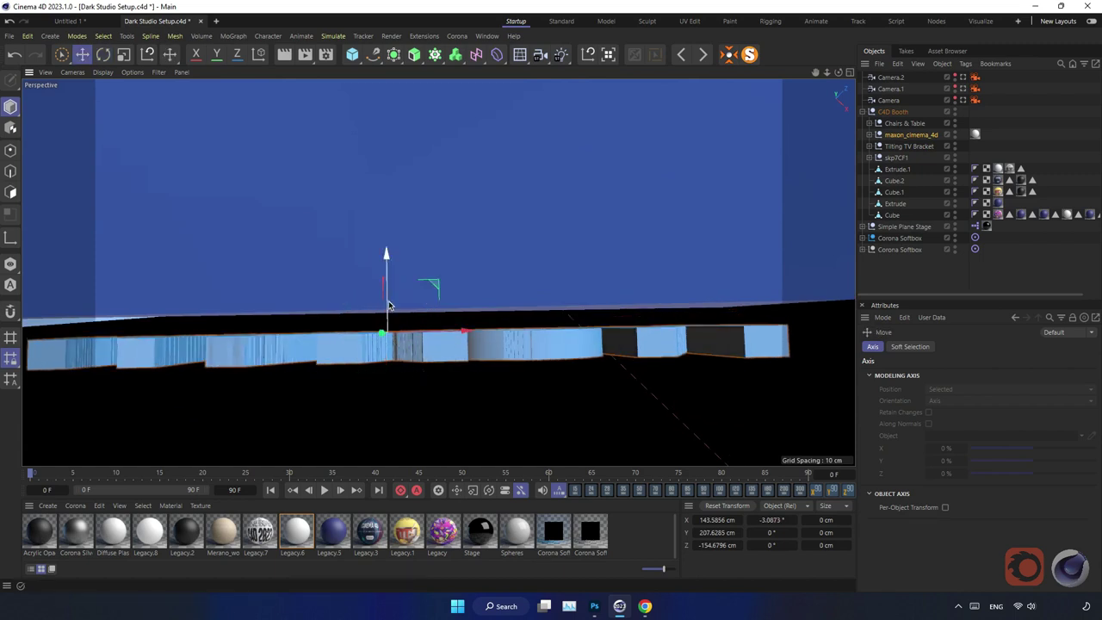
{"action": "left_click_drag", "start_coordinate": [388, 307], "coordinate": [388, 285]}
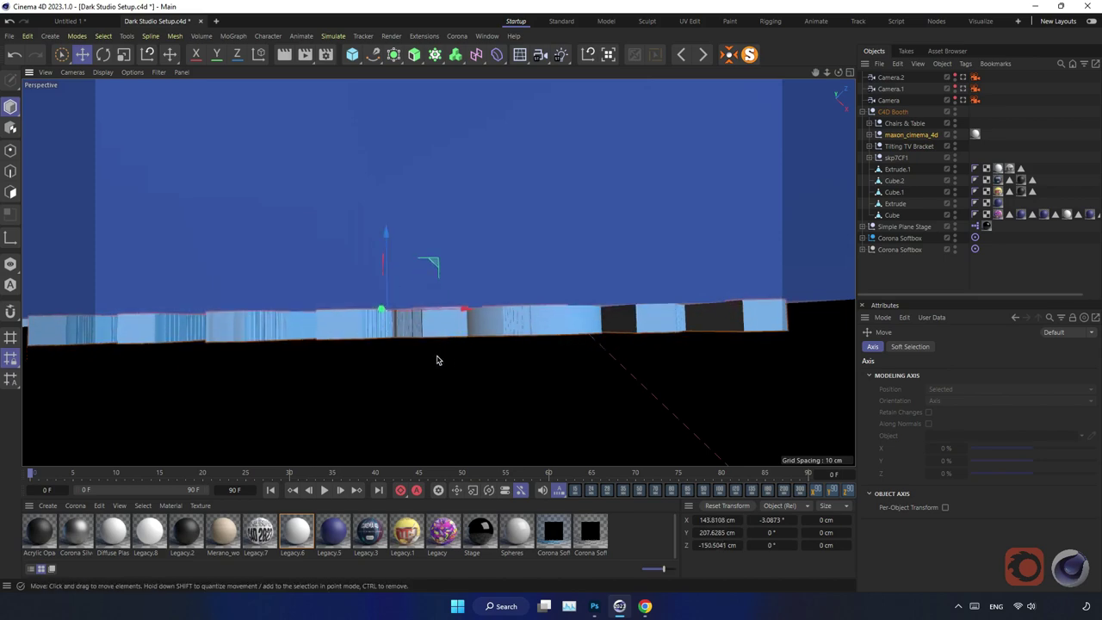
{"action": "mouse_move", "coordinate": [437, 361]}
{"action": "left_mouse_down", "text": "alt"}
{"action": "mouse_move", "coordinate": [408, 301]}
{"action": "mouse_move", "coordinate": [416, 270]}
{"action": "mouse_move", "coordinate": [388, 443]}
{"action": "mouse_move", "coordinate": [393, 266]}
{"action": "mouse_move", "coordinate": [368, 189]}
{"action": "left_mouse_up", "text": "alt"}
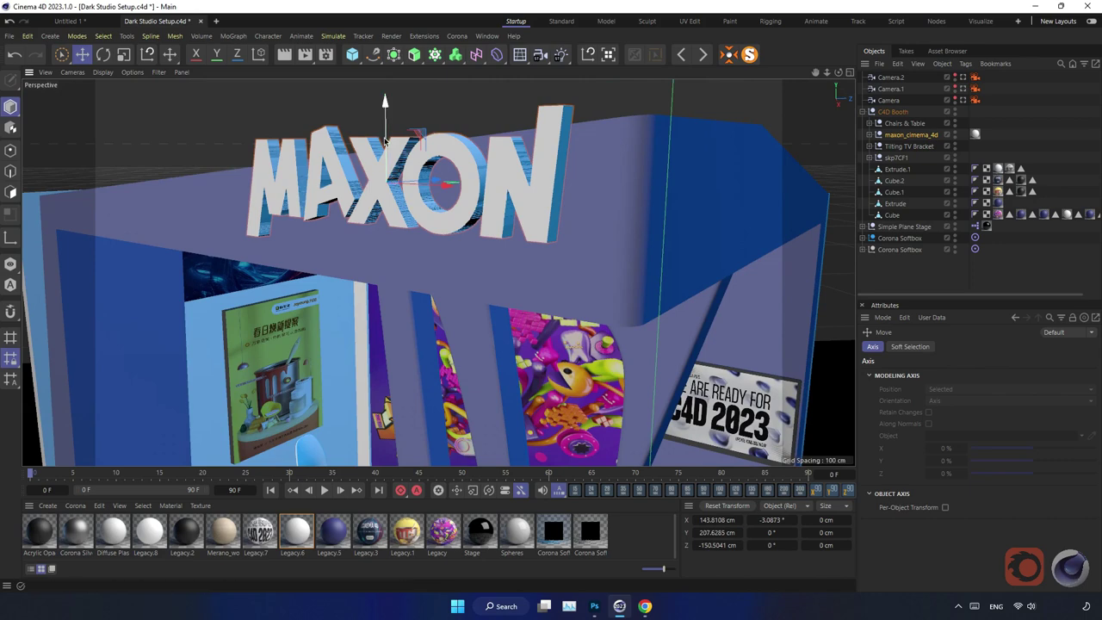
{"action": "mouse_move", "coordinate": [387, 142]}
{"action": "left_mouse_down"}
{"action": "mouse_move", "coordinate": [387, 170]}
{"action": "mouse_move", "coordinate": [504, 233]}
{"action": "mouse_move", "coordinate": [385, 177]}
{"action": "mouse_move", "coordinate": [491, 246]}
{"action": "mouse_move", "coordinate": [414, 256]}
{"action": "left_mouse_up"}
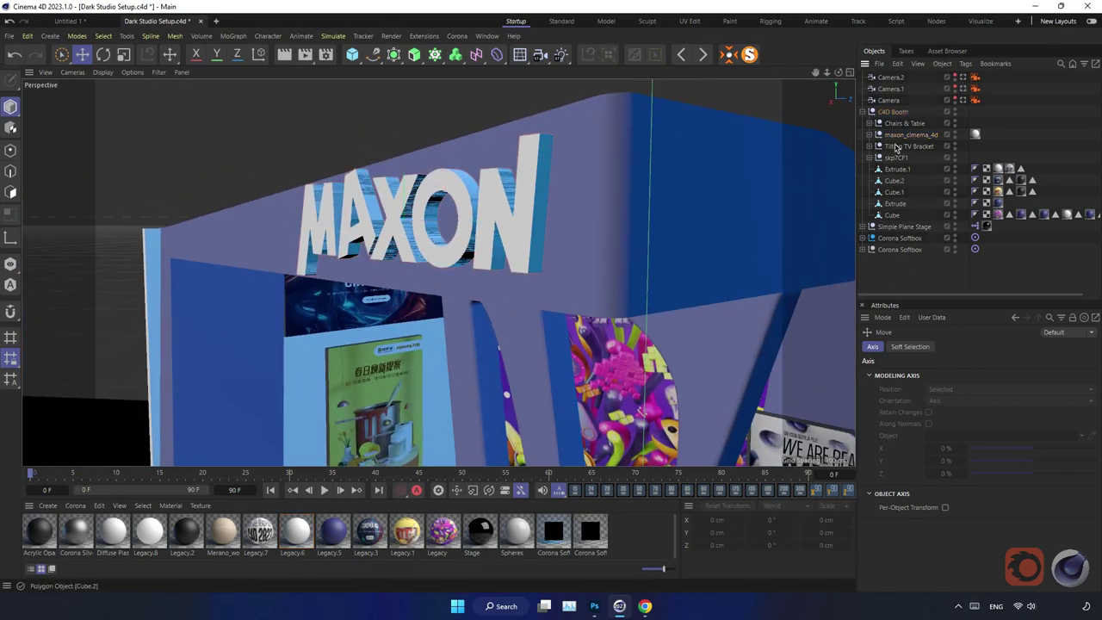
{"action": "left_click", "coordinate": [862, 112]}
{"action": "left_click", "coordinate": [956, 100]}
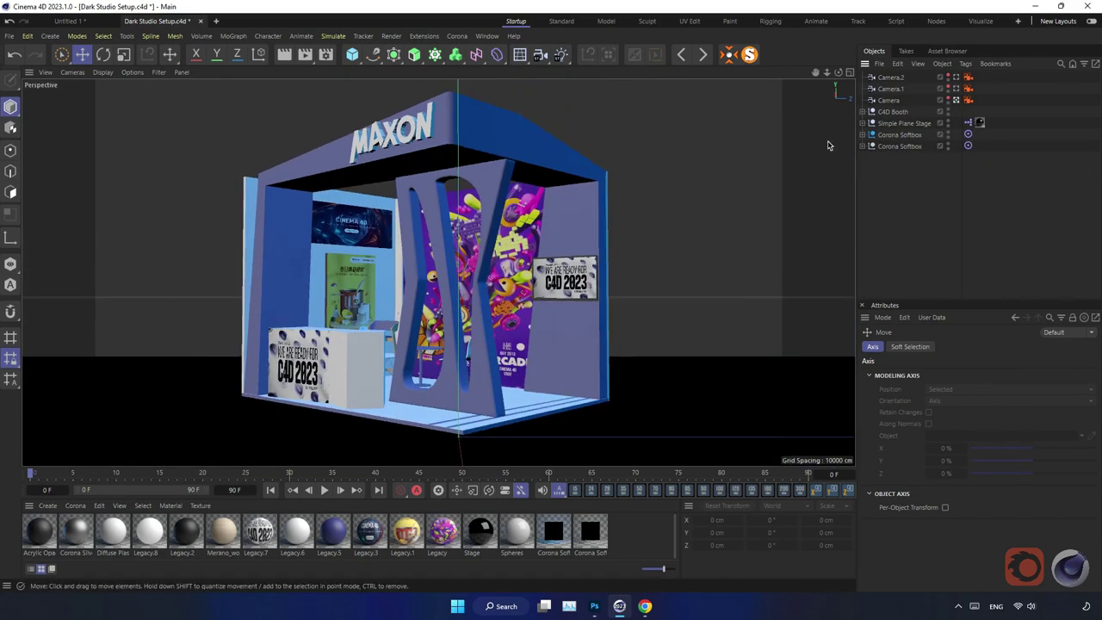
Slide the maxon_cimema_4d sign slightly sideways along X on the booth top
{"action": "left_click", "coordinate": [862, 112]}
{"action": "left_click", "coordinate": [908, 135]}
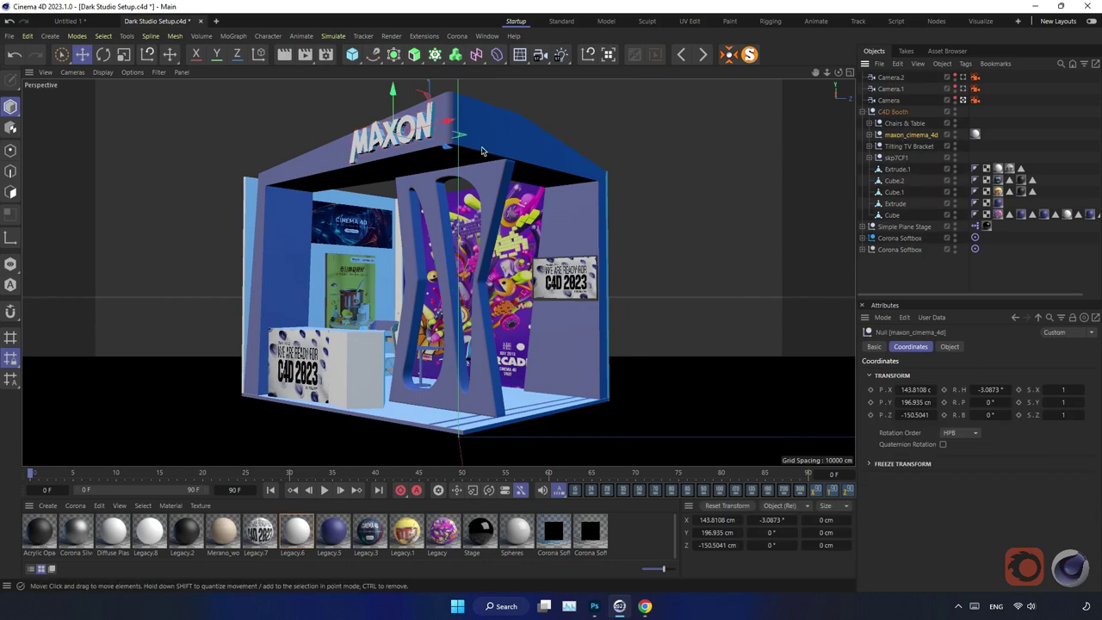
{"action": "left_click_drag", "start_coordinate": [463, 124], "coordinate": [454, 129]}
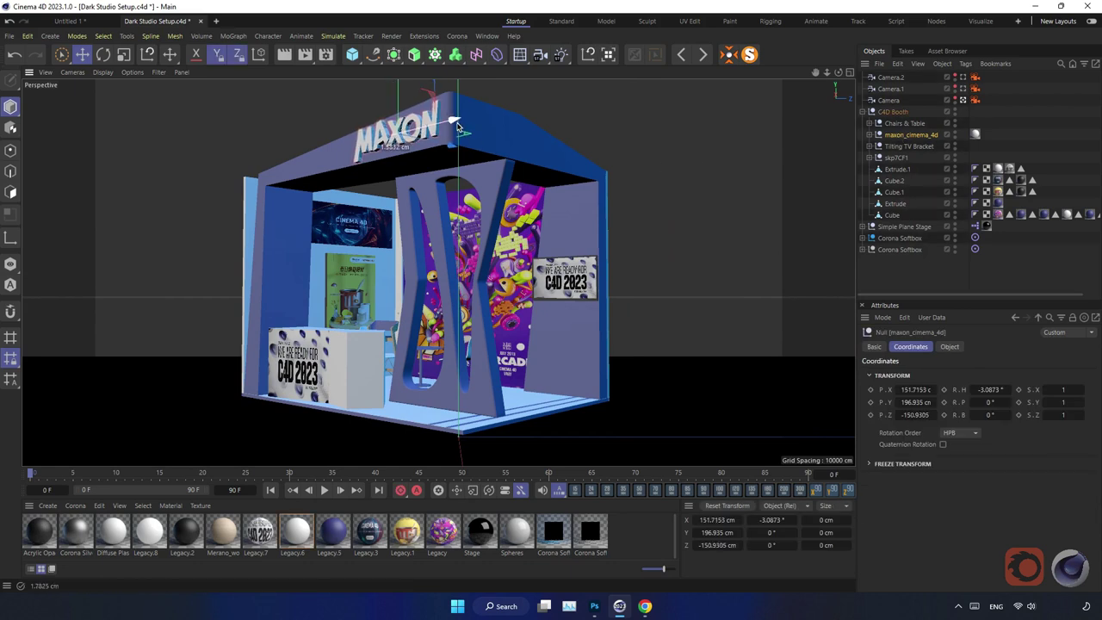
{"action": "left_click", "coordinate": [1011, 135]}
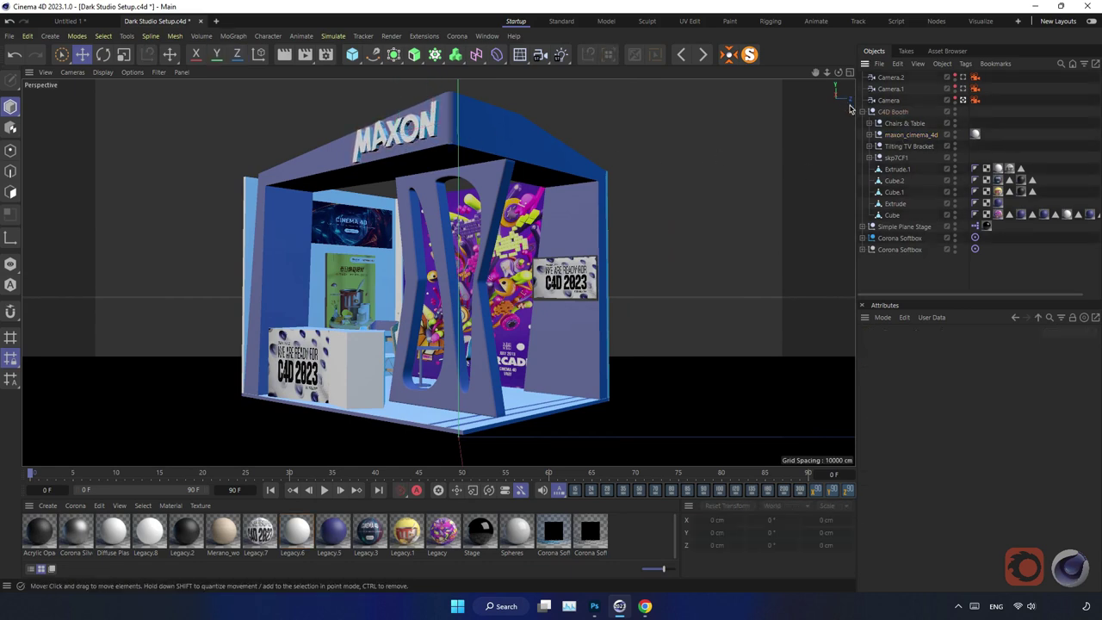
{"action": "left_click", "coordinate": [862, 112]}
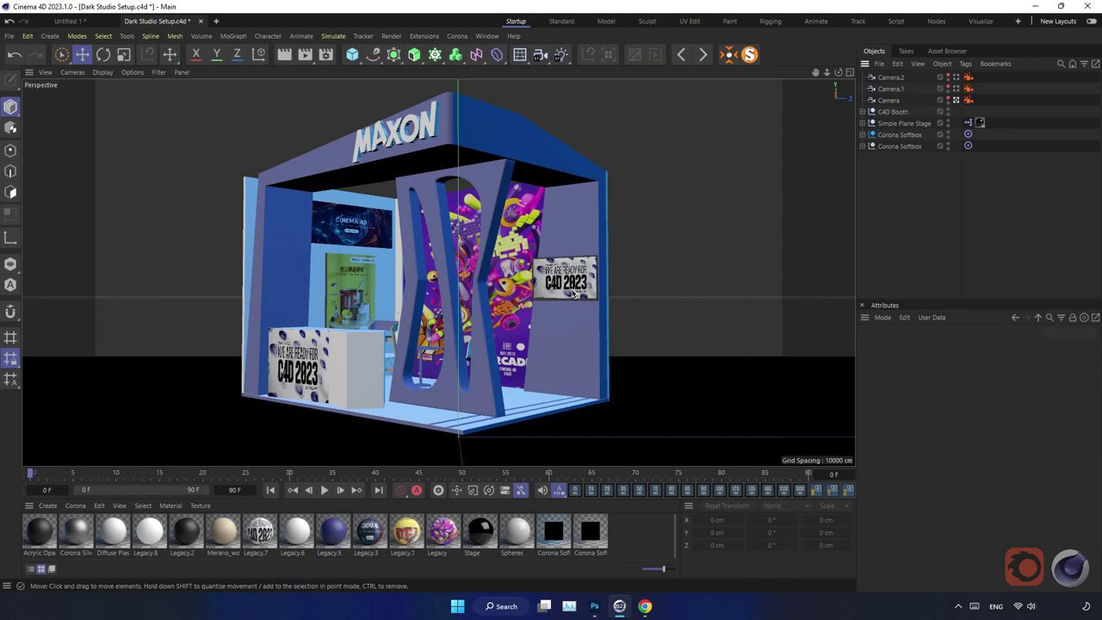
Select the Tilting TV Bracket to check its placement, then bring up the Corona menu
{"action": "left_click", "coordinate": [574, 292]}
{"action": "left_click", "coordinate": [844, 253]}
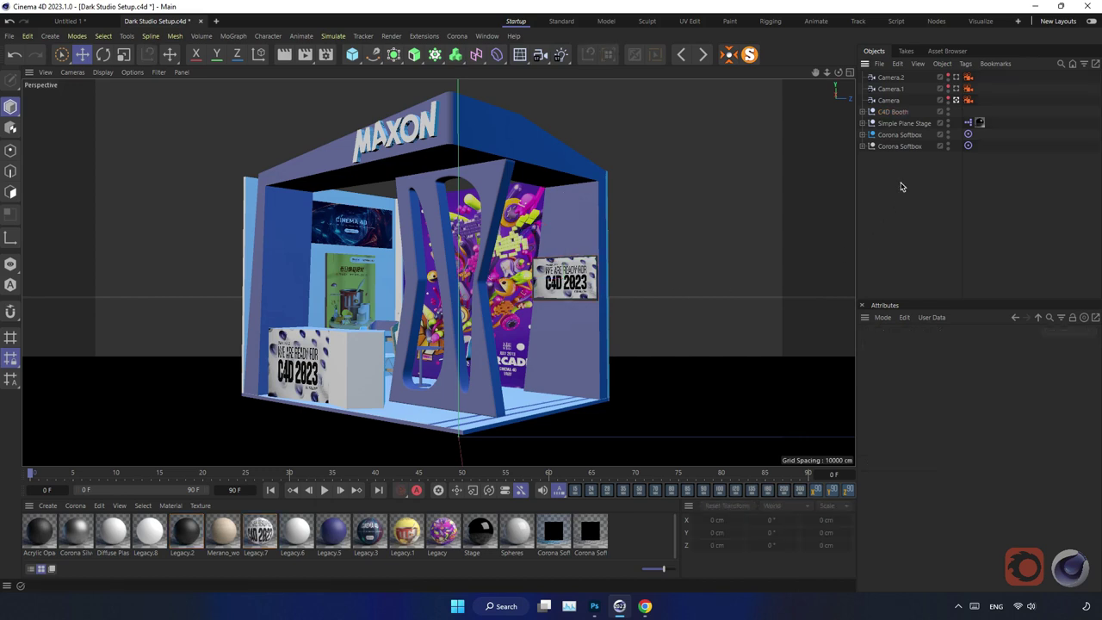
{"action": "left_click", "coordinate": [862, 112]}
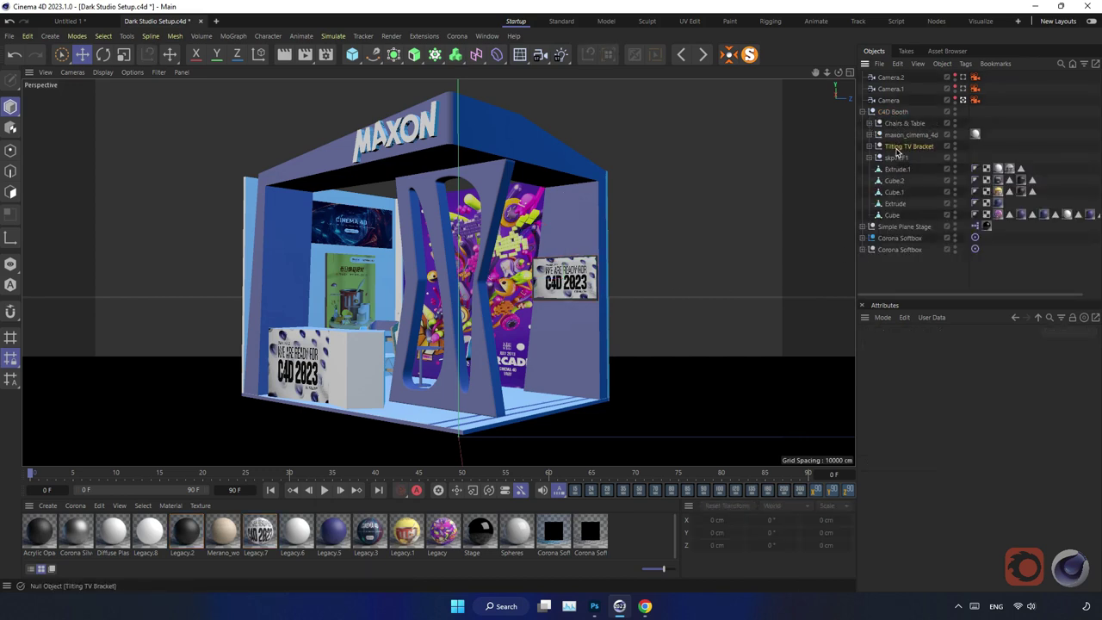
{"action": "left_click", "coordinate": [897, 148]}
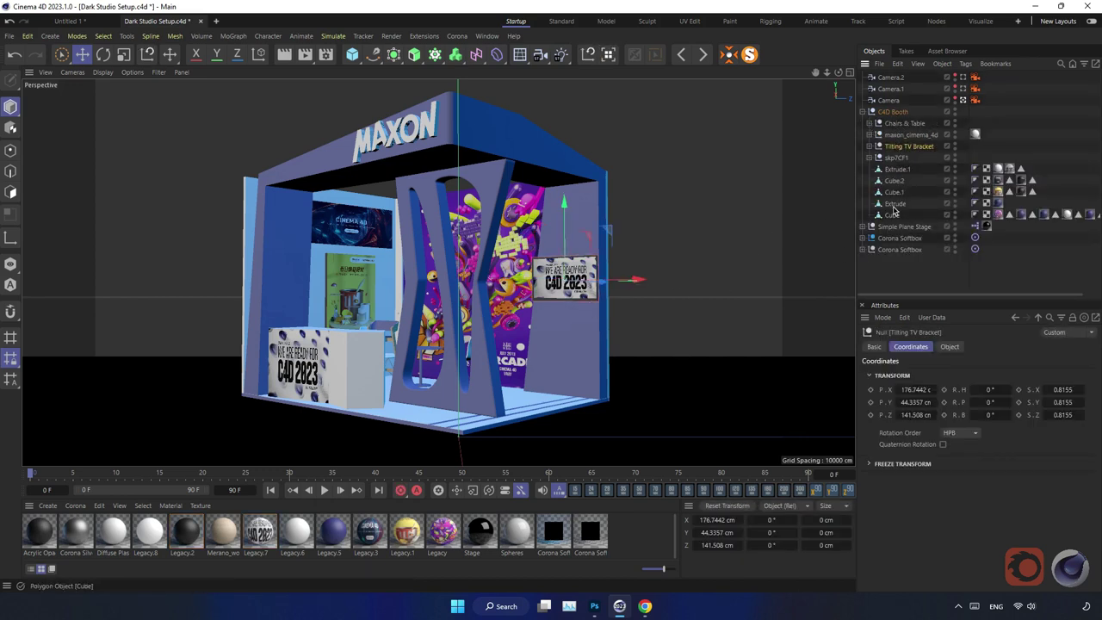
{"action": "left_click", "coordinate": [923, 281]}
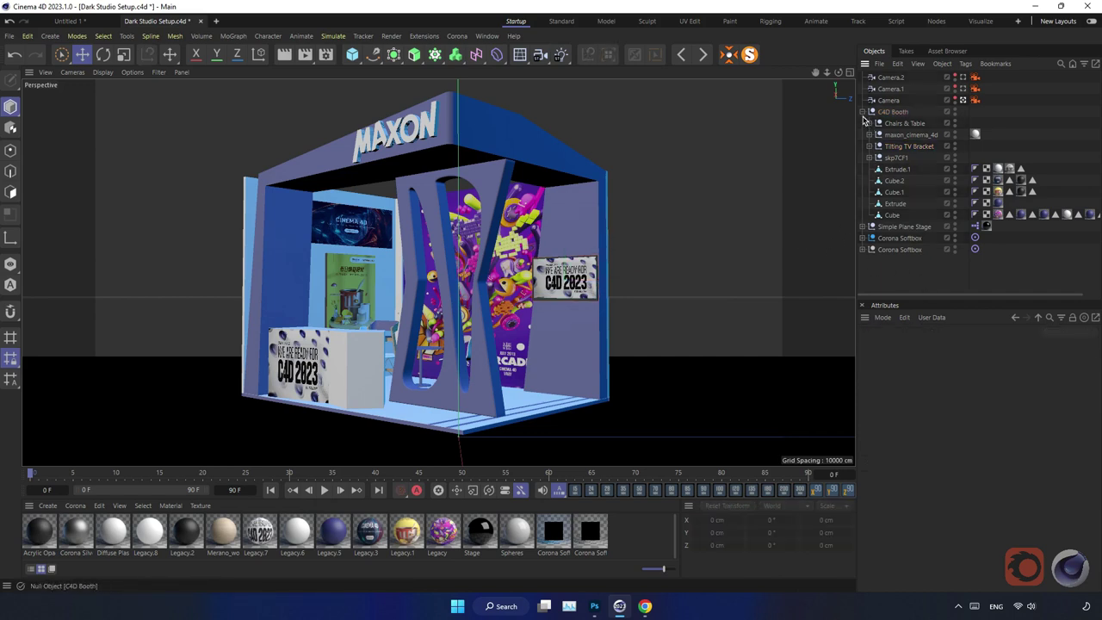
{"action": "left_click", "coordinate": [896, 147]}
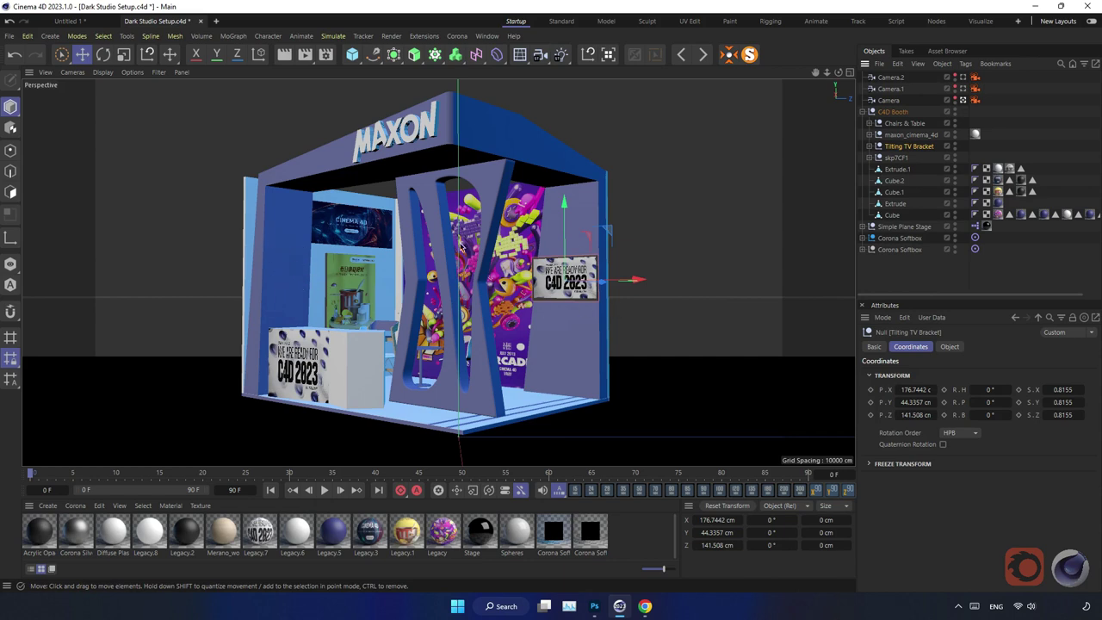
{"action": "left_click", "coordinate": [855, 228]}
{"action": "left_click", "coordinate": [457, 36]}
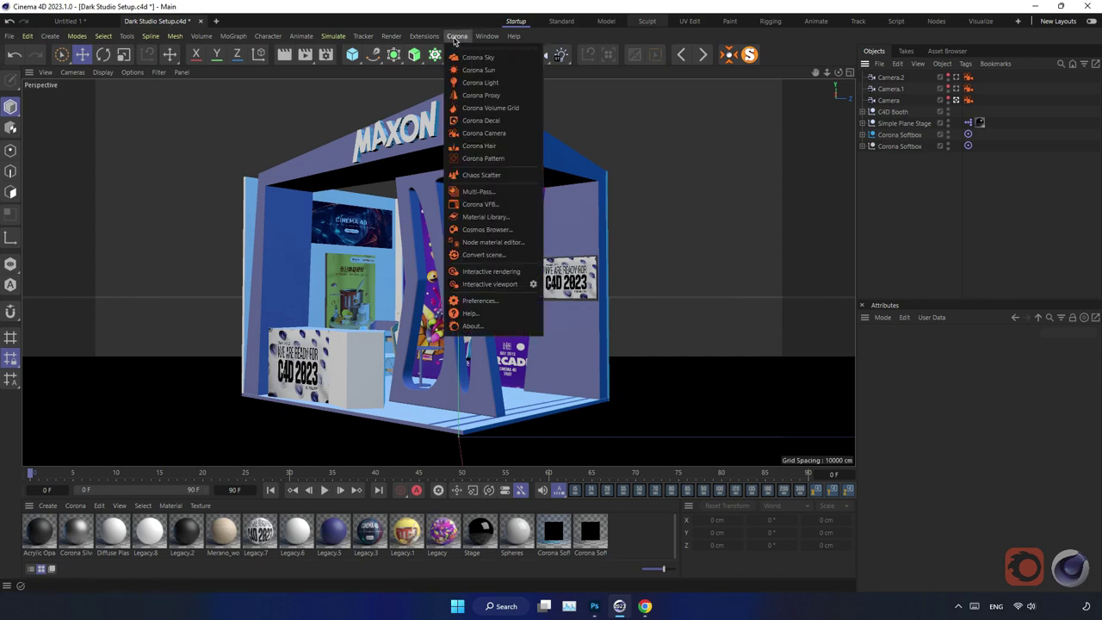
Launch the Cosmos Browser and search its assets for 'plant'
{"action": "left_click", "coordinate": [514, 229]}
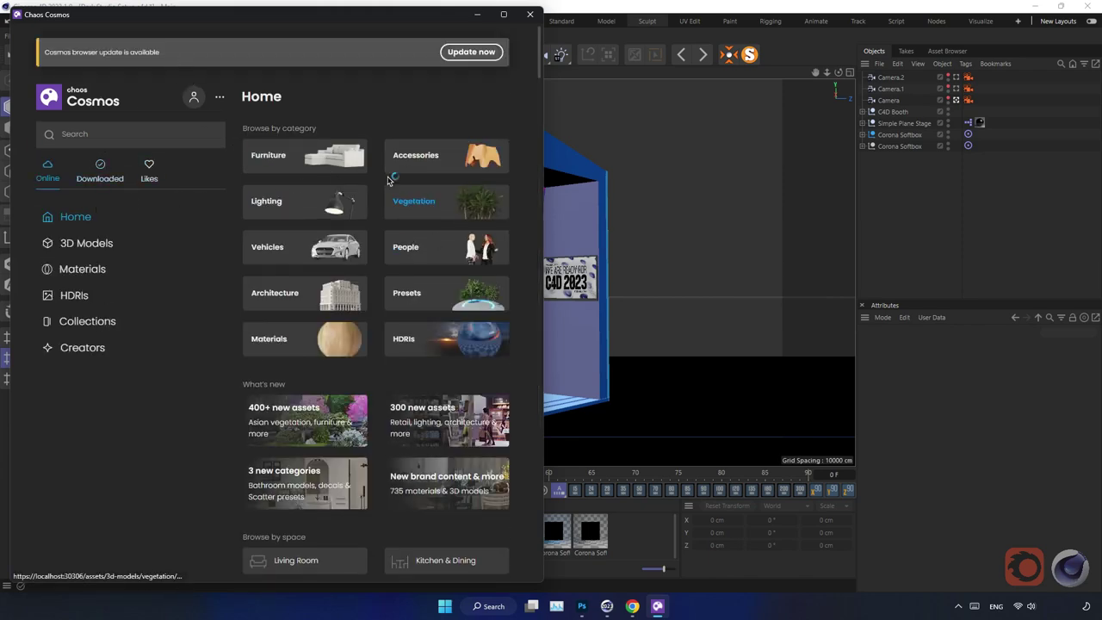
{"action": "left_click", "coordinate": [124, 131]}
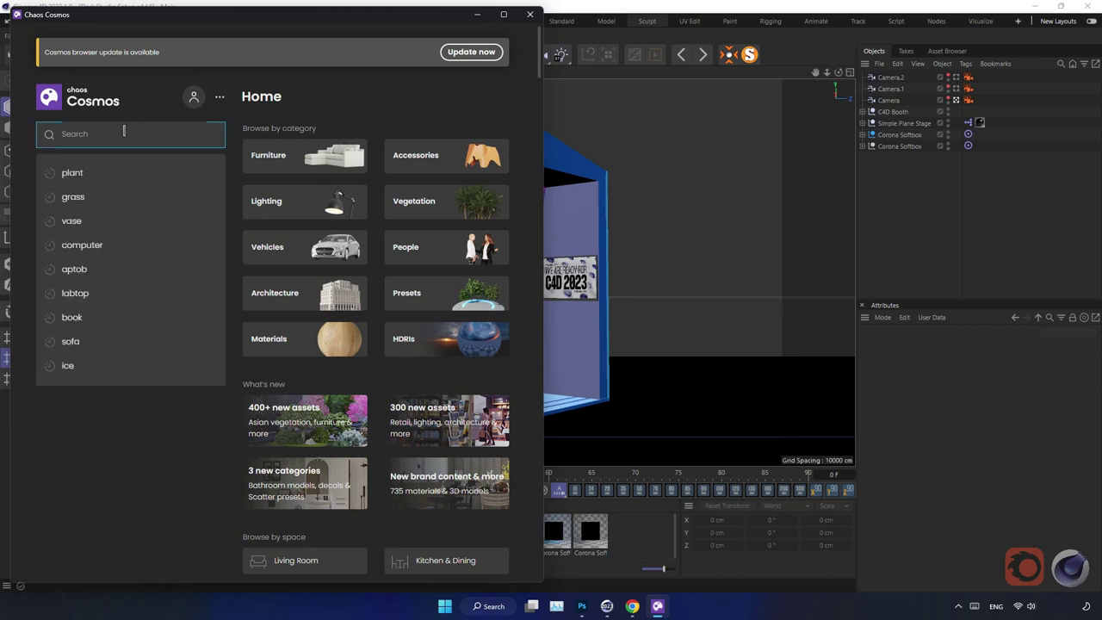
{"action": "type", "text": "plants"}
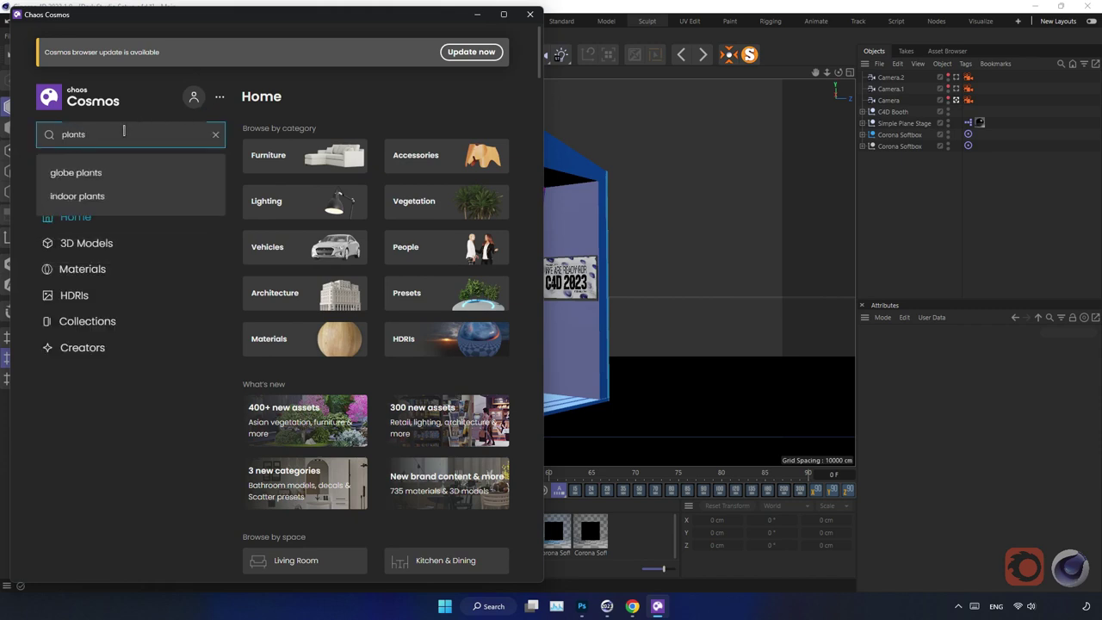
{"action": "key", "text": "BackSpace"}
{"action": "key", "text": "Return"}
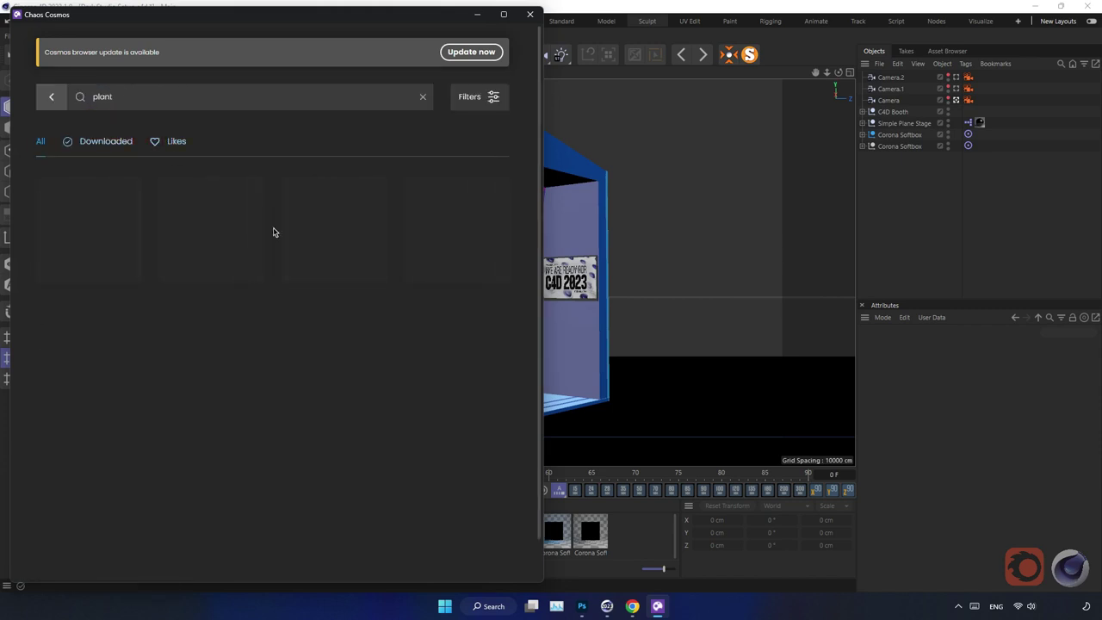
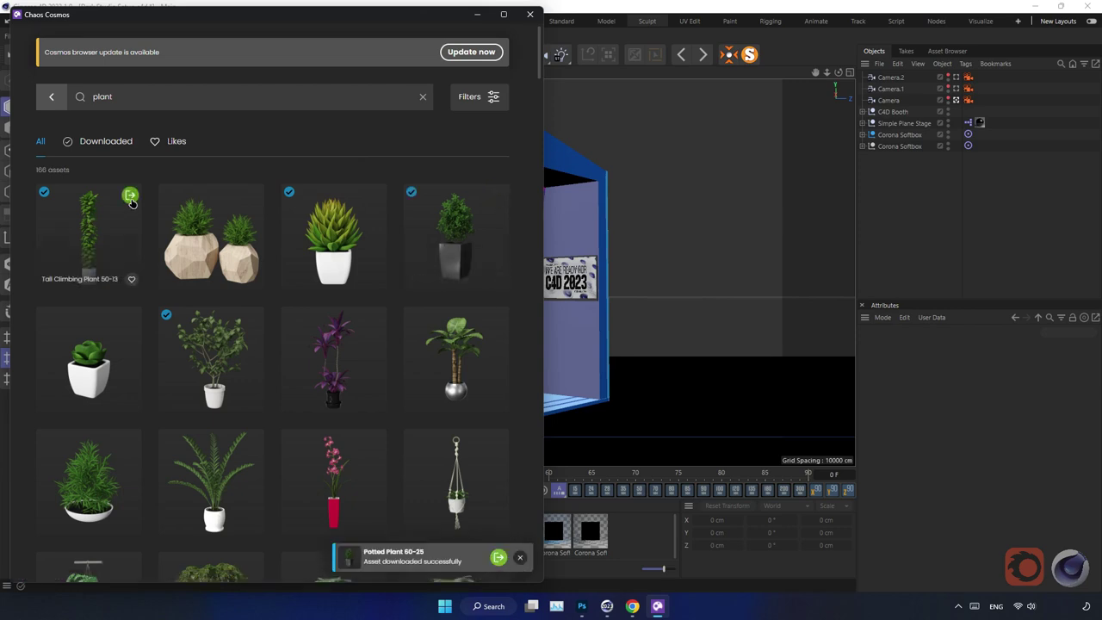
Import Tall Climbing Plant 50-13 and Potted Plant 60-25 from Chaos Cosmos, then close the browser
{"action": "left_click", "coordinate": [130, 196]}
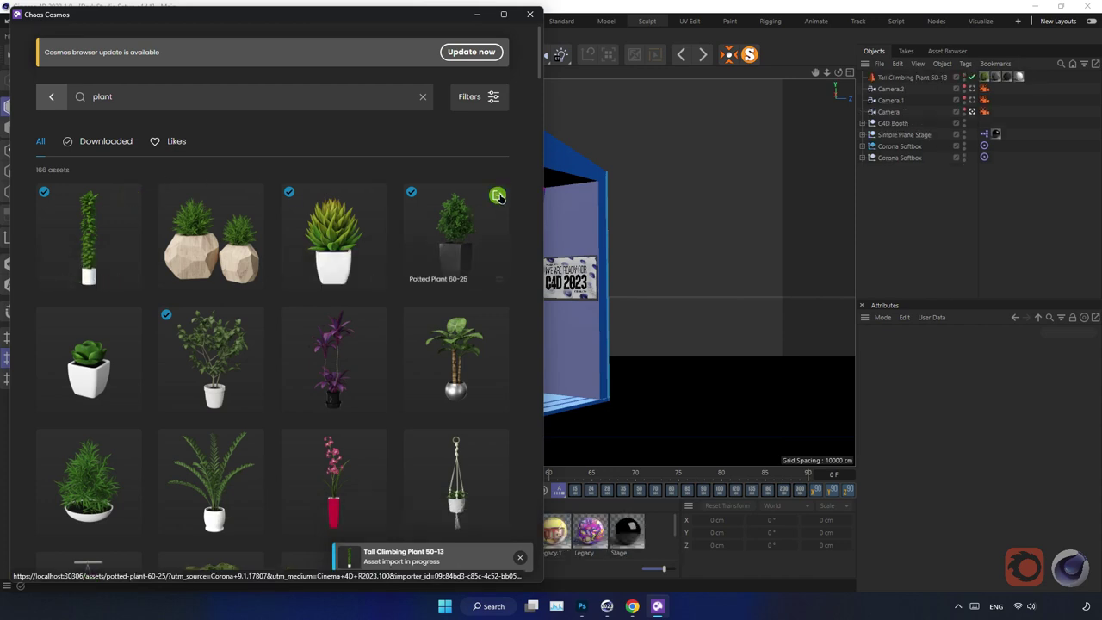
{"action": "left_click", "coordinate": [498, 196]}
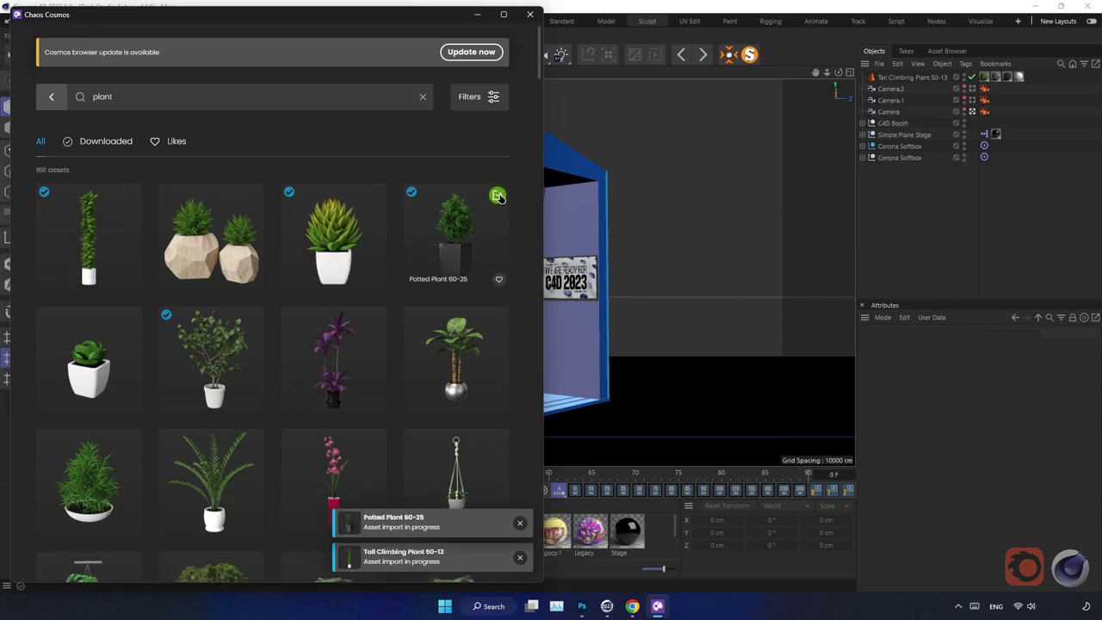
{"action": "left_click", "coordinate": [530, 16]}
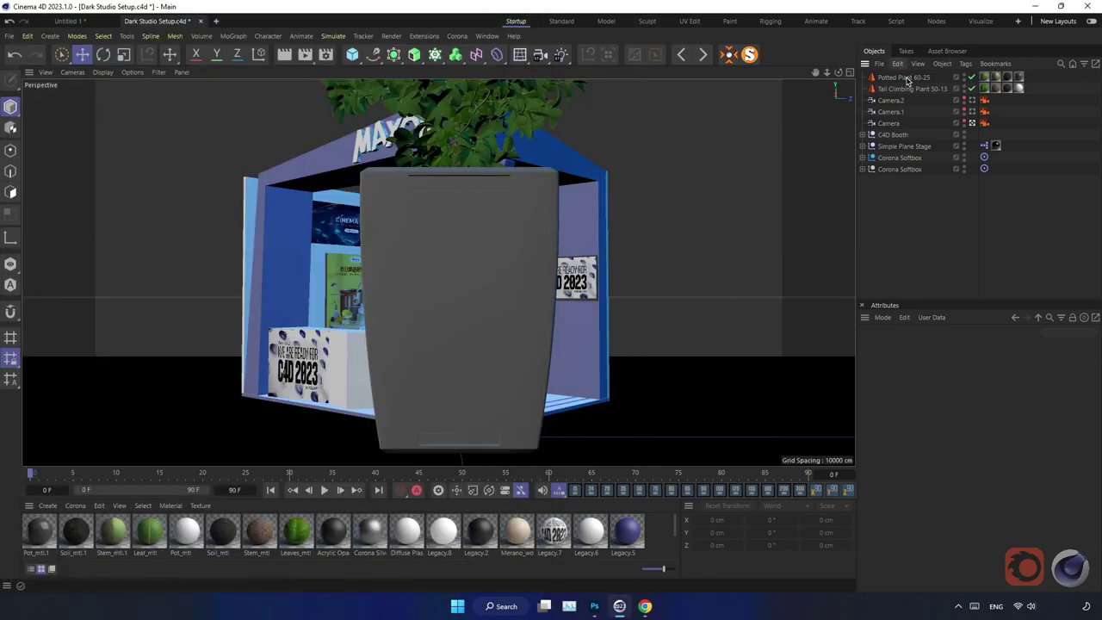
Select Potted Plant 60-25 and set its X, Y and Z scale to 0.2
{"action": "left_click", "coordinate": [914, 90]}
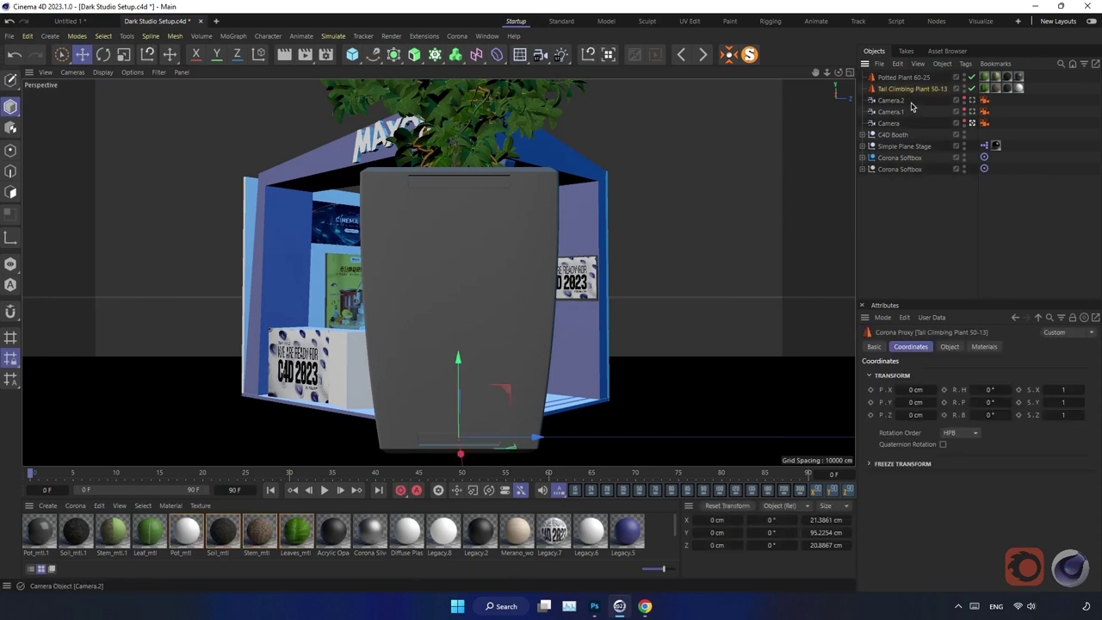
{"action": "left_click", "coordinate": [914, 77]}
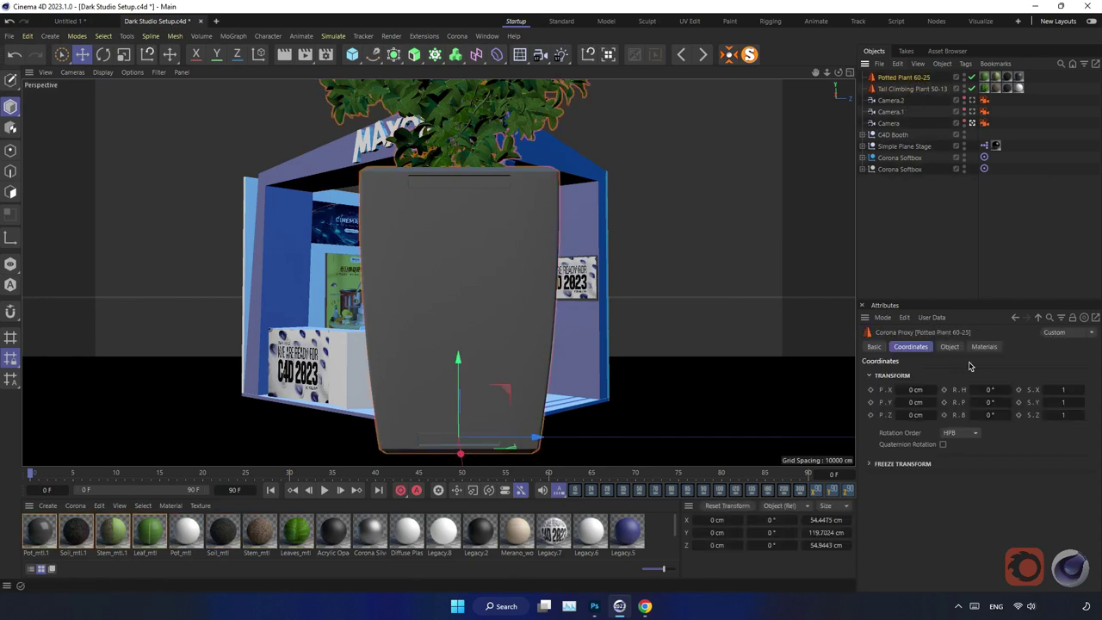
{"action": "double_click", "coordinate": [1063, 389]}
{"action": "type", "text": "0.2"}
{"action": "key", "text": "Return"}
{"action": "double_click", "coordinate": [1063, 402]}
{"action": "type", "text": "2"}
{"action": "key", "text": "Tab"}
{"action": "type", "text": "0.2"}
{"action": "key", "text": "Return"}
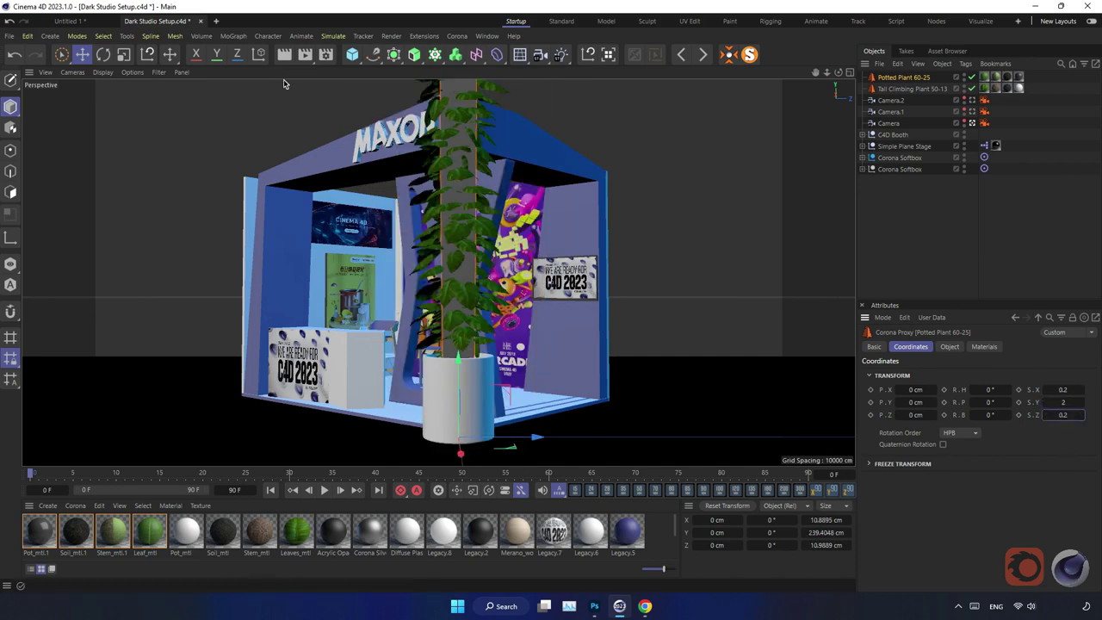
Move the potted plant beside the right wall, to about X -44.38 cm, Z 25.61 cm
{"action": "left_click_drag", "start_coordinate": [526, 438], "coordinate": [624, 432]}
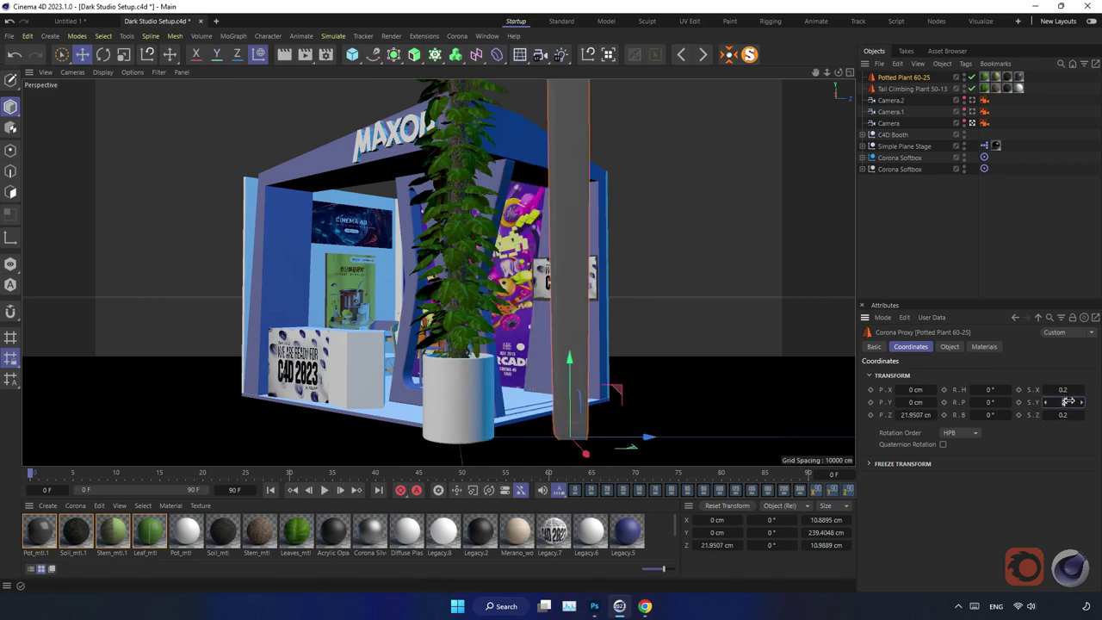
{"action": "key", "text": "Return"}
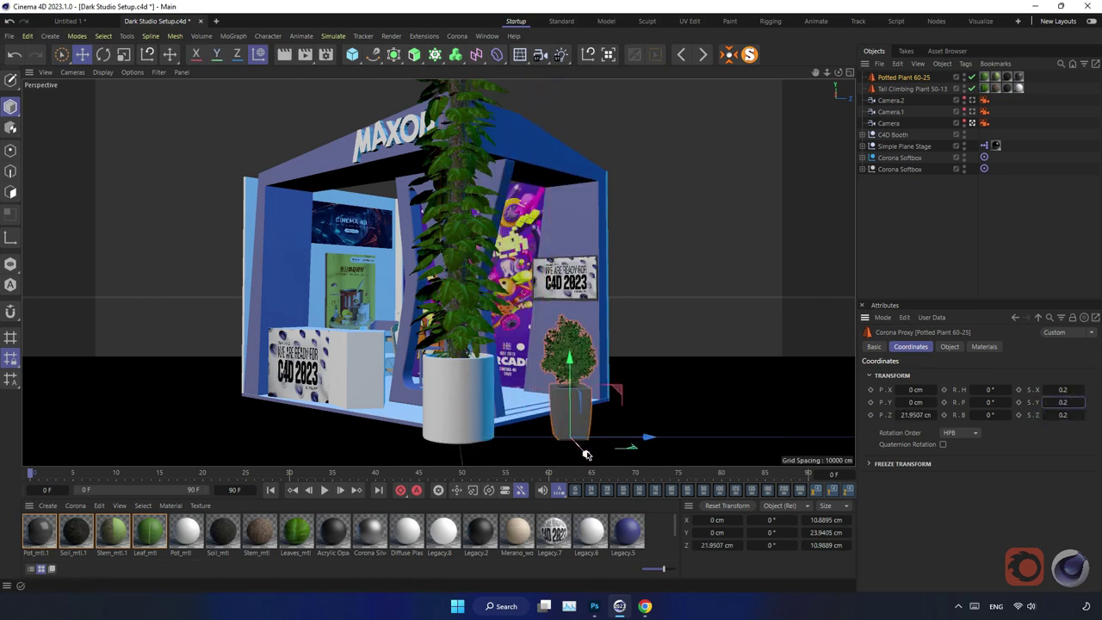
{"action": "mouse_move", "coordinate": [586, 449]}
{"action": "left_mouse_down"}
{"action": "mouse_move", "coordinate": [564, 418]}
{"action": "mouse_move", "coordinate": [608, 428]}
{"action": "left_mouse_up"}
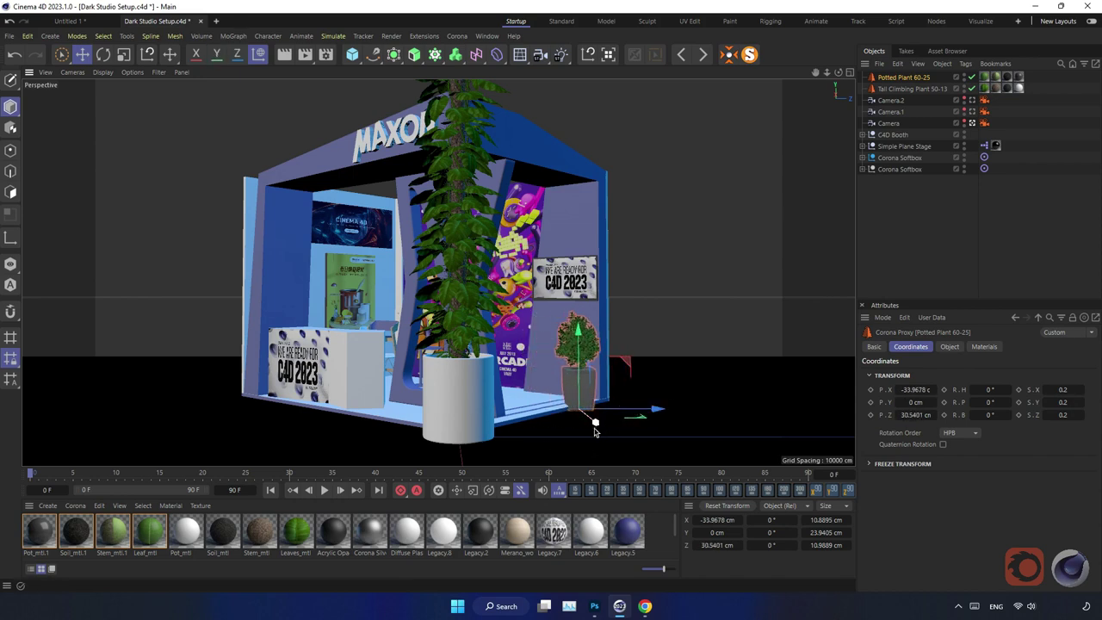
{"action": "left_click_drag", "start_coordinate": [595, 423], "coordinate": [588, 422]}
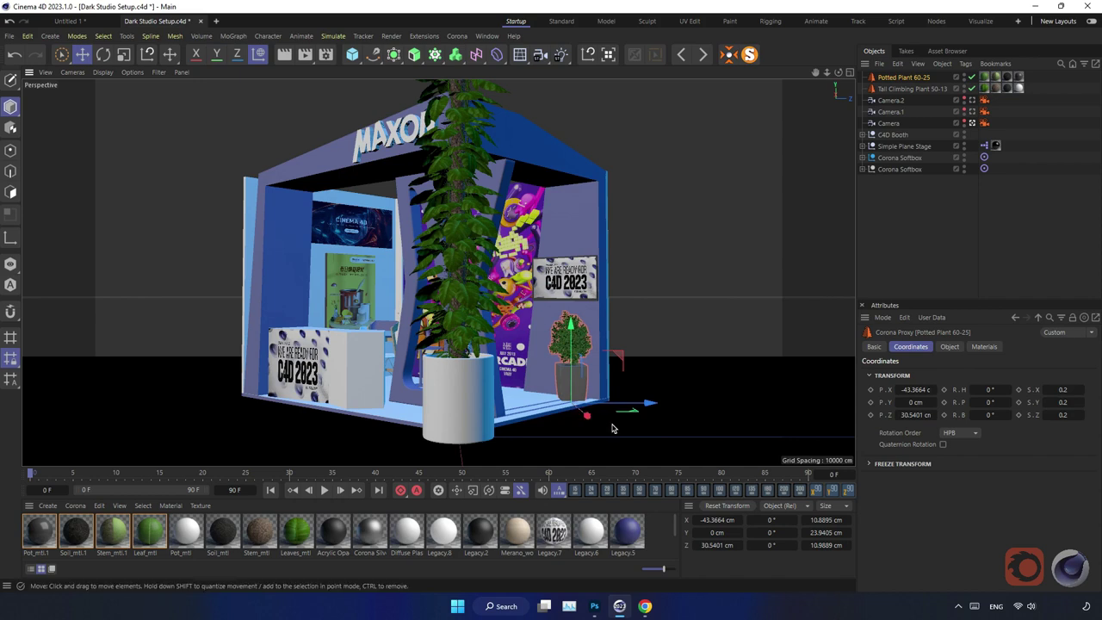
{"action": "mouse_move", "coordinate": [586, 415]}
{"action": "left_mouse_down"}
{"action": "mouse_move", "coordinate": [575, 418]}
{"action": "mouse_move", "coordinate": [594, 409]}
{"action": "left_mouse_up"}
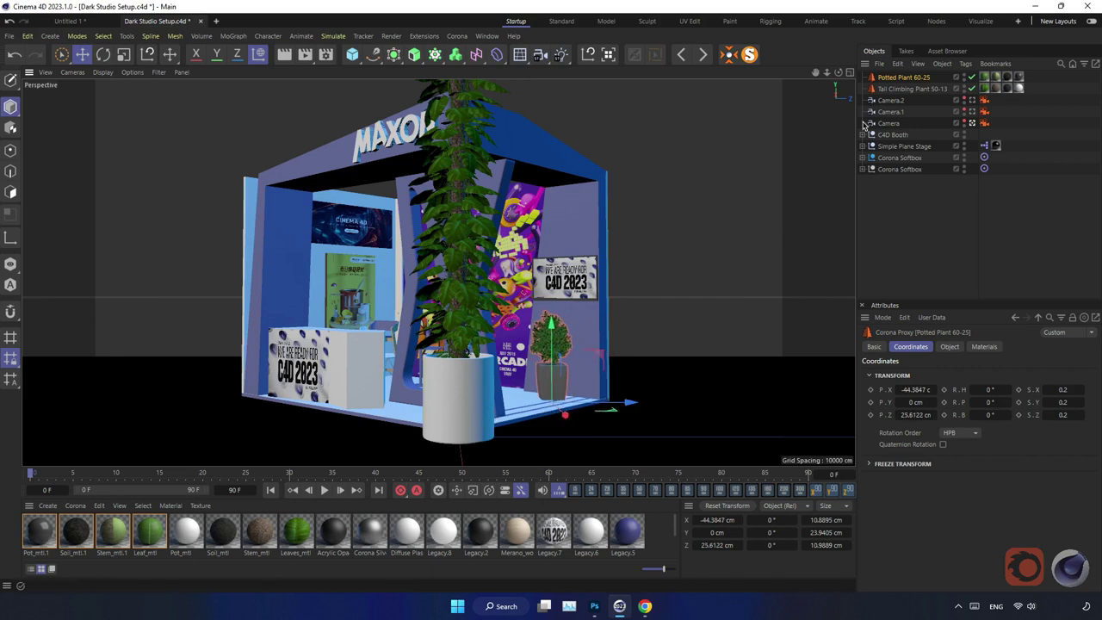
Select Tall Climbing Plant 50-13 and set its scale to 0.5 on all three axes
{"action": "left_click", "coordinate": [905, 91]}
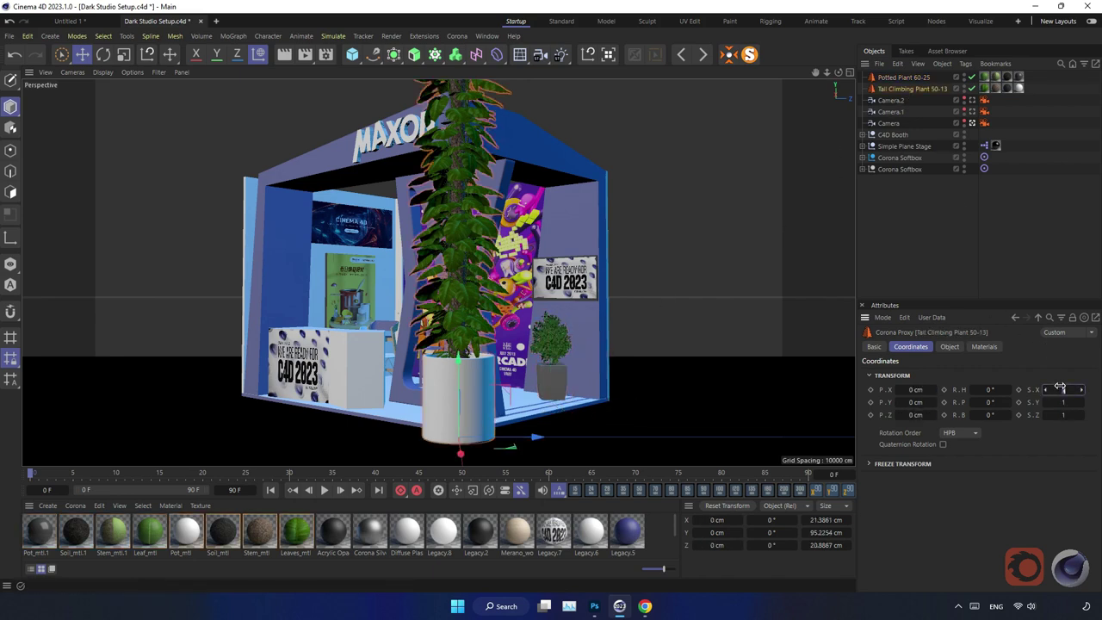
{"action": "key", "text": "Tab"}
{"action": "type", "text": "0.2"}
{"action": "key", "text": "Tab"}
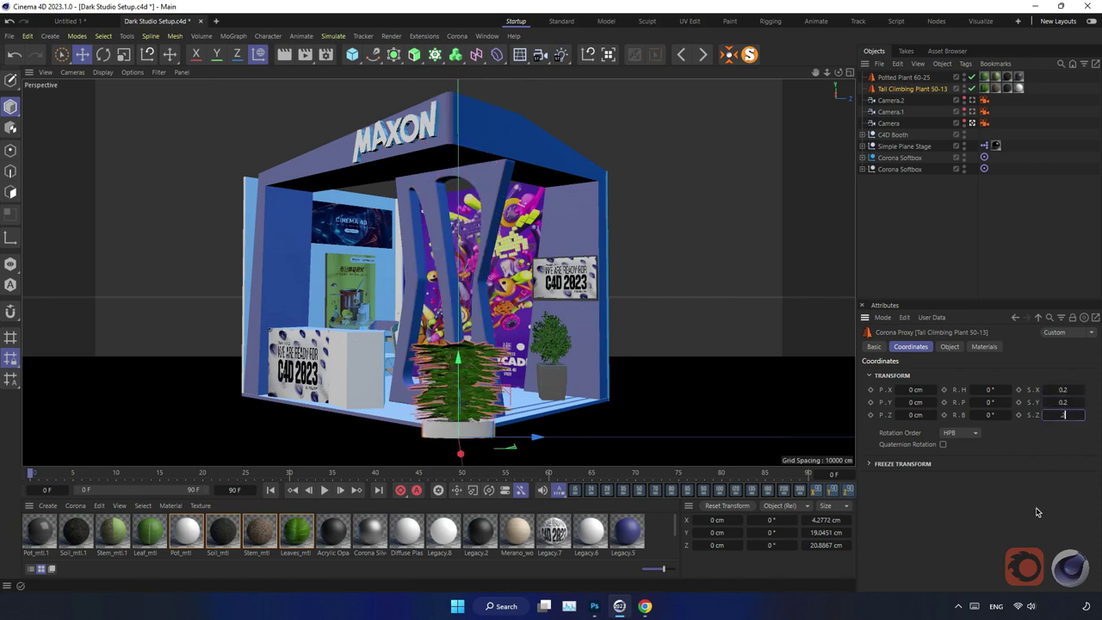
{"action": "type", "text": "0.2"}
{"action": "key", "text": "Return"}
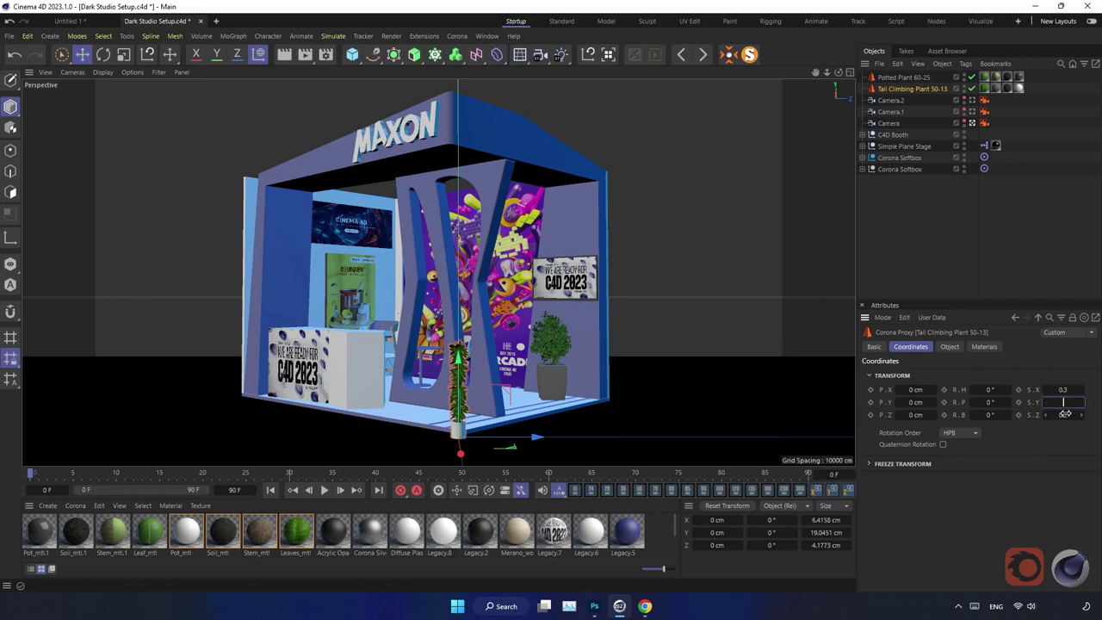
{"action": "key", "text": "Return"}
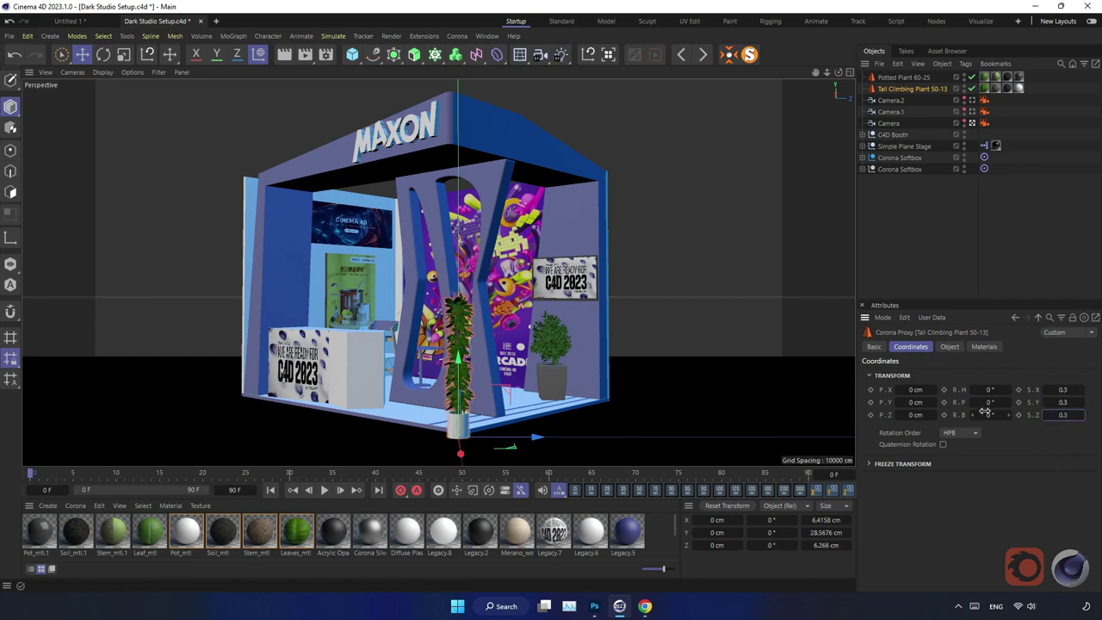
{"action": "left_click", "coordinate": [1063, 415]}
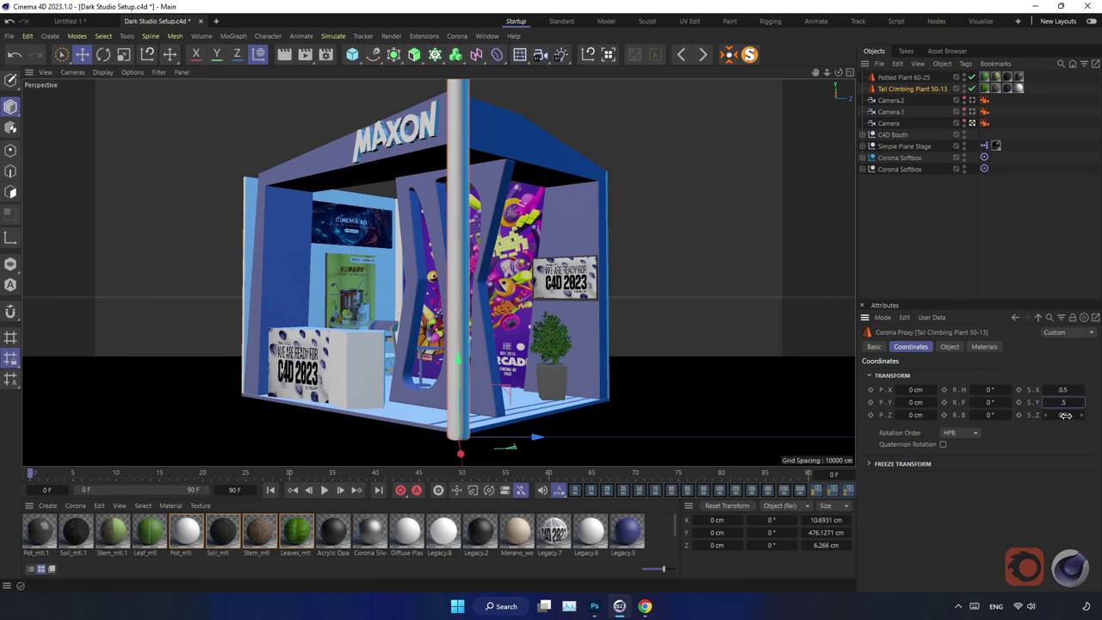
{"action": "left_click", "coordinate": [1065, 414]}
{"action": "type", "text": ".5"}
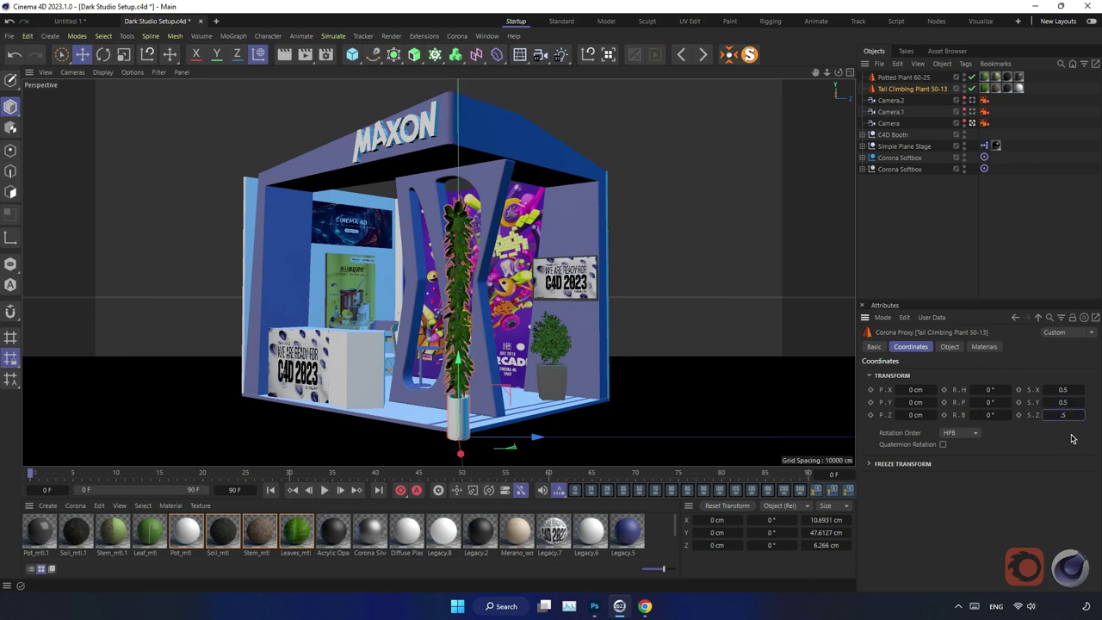
{"action": "key", "text": "Return"}
Rotate the climbing plant to a 270° heading and place it beside the potted plant, at X -94.05 cm
{"action": "left_click_drag", "start_coordinate": [508, 445], "coordinate": [450, 411]}
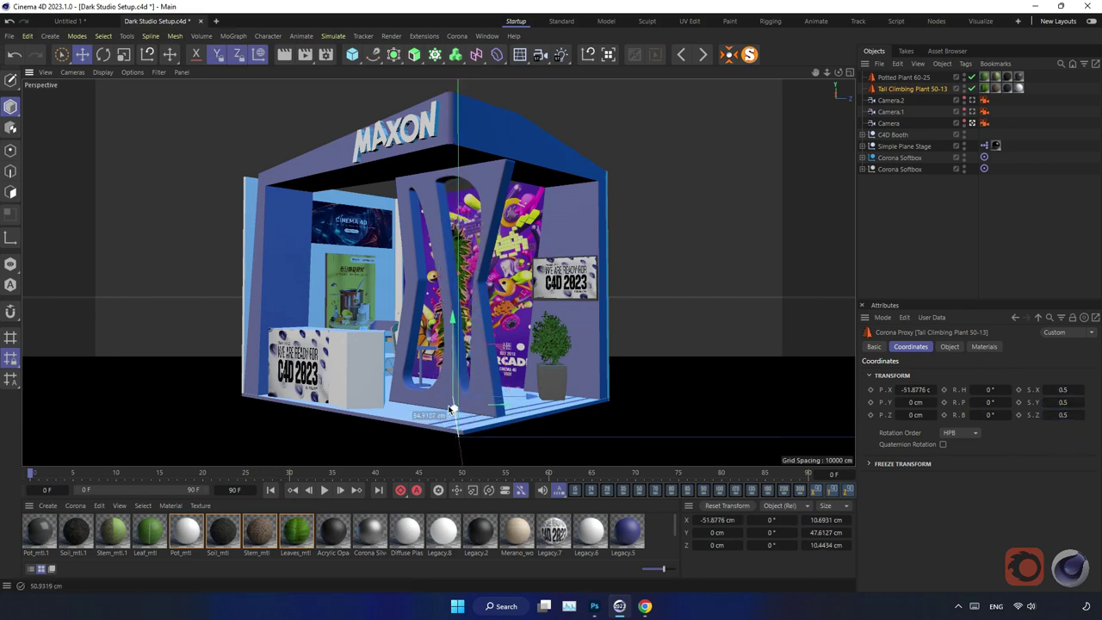
{"action": "left_click_drag", "start_coordinate": [672, 344], "coordinate": [561, 356], "text": "alt"}
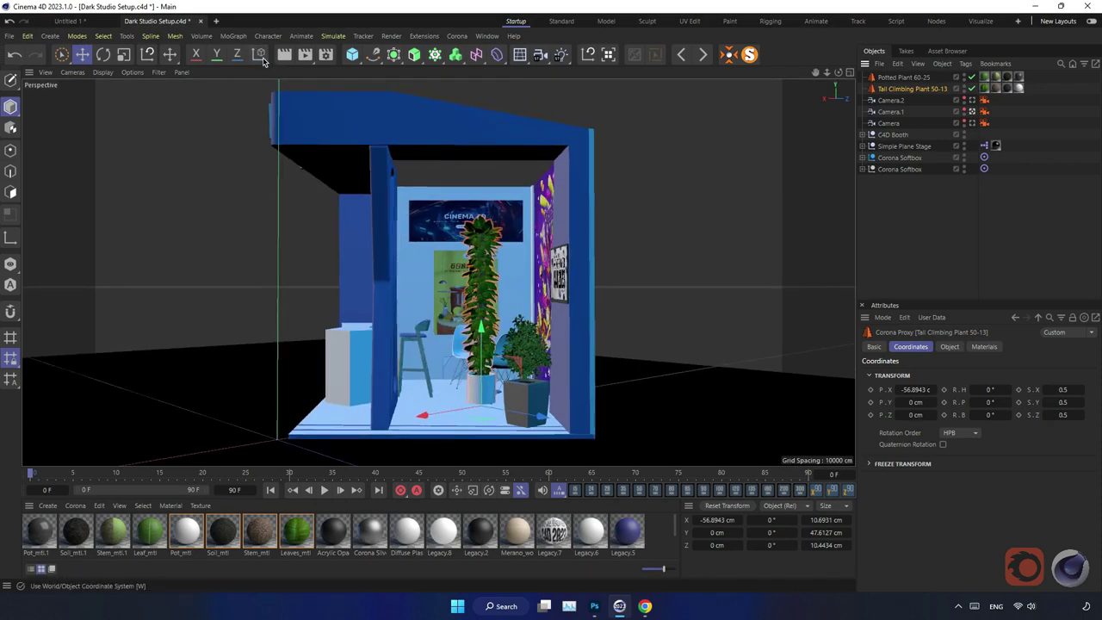
{"action": "left_click", "coordinate": [260, 56]}
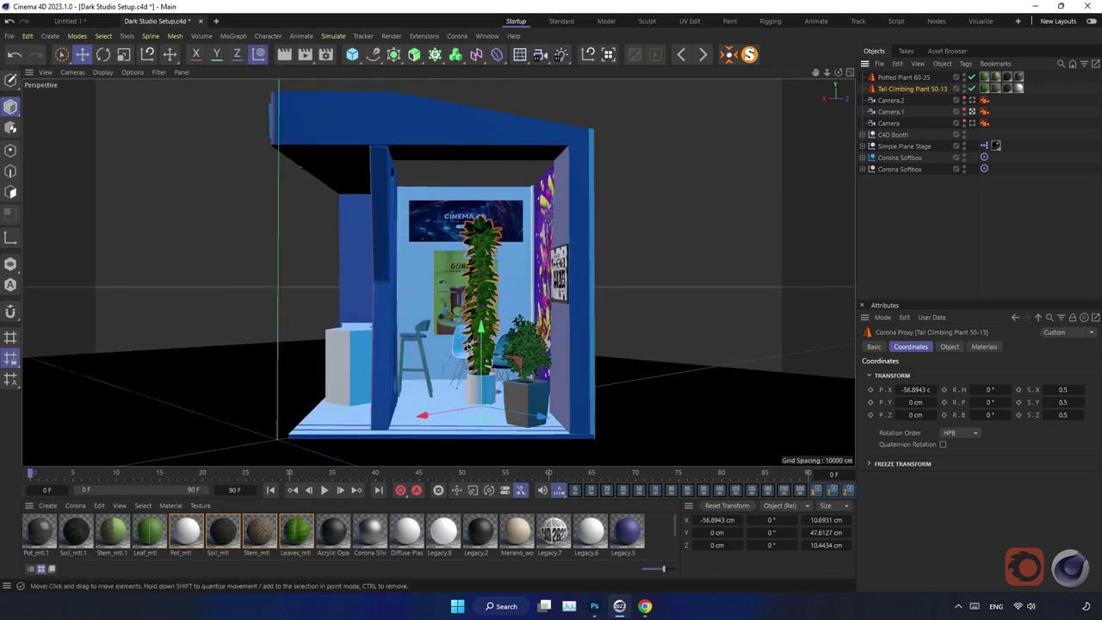
{"action": "left_click", "coordinate": [819, 495]}
{"action": "left_click", "coordinate": [819, 495]}
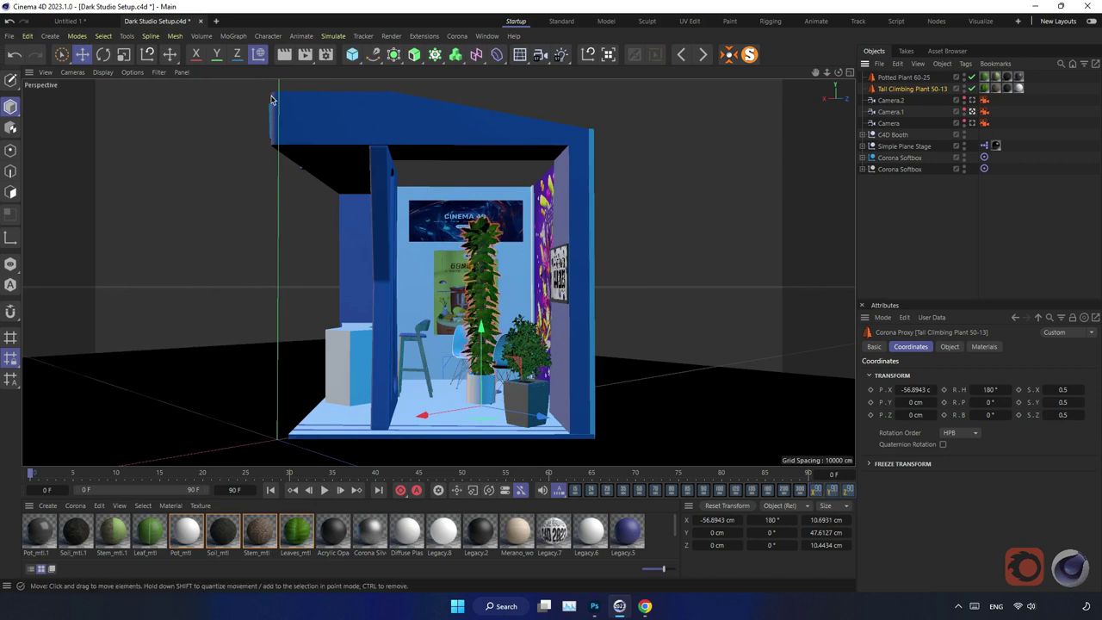
{"action": "left_click", "coordinate": [816, 491]}
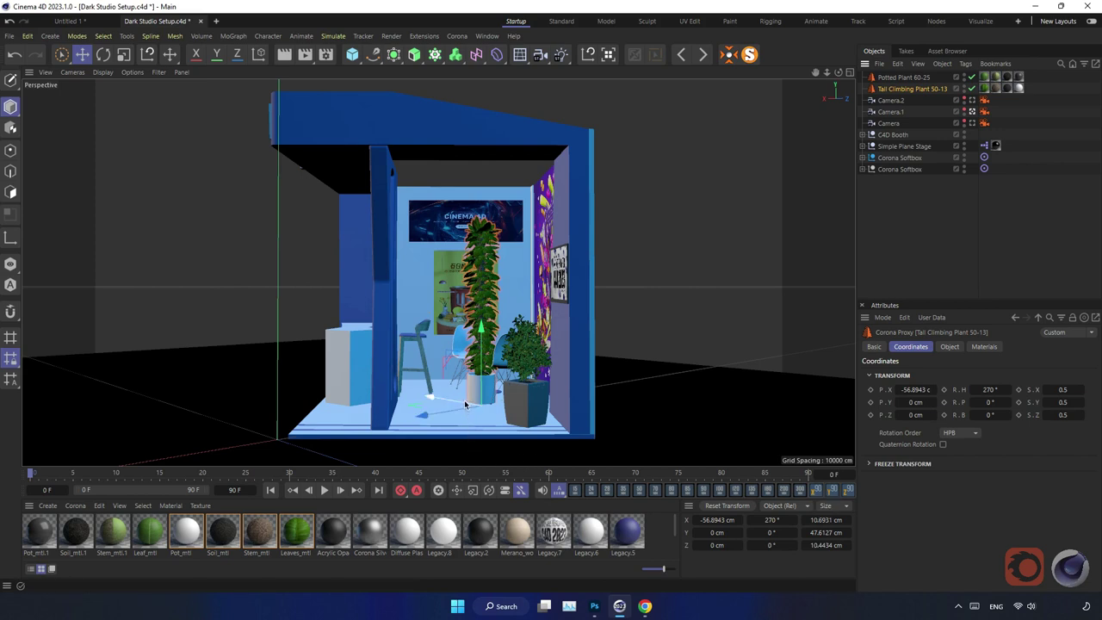
{"action": "mouse_move", "coordinate": [454, 401]}
{"action": "left_mouse_down"}
{"action": "mouse_move", "coordinate": [408, 396]}
{"action": "mouse_move", "coordinate": [499, 394]}
{"action": "left_mouse_up"}
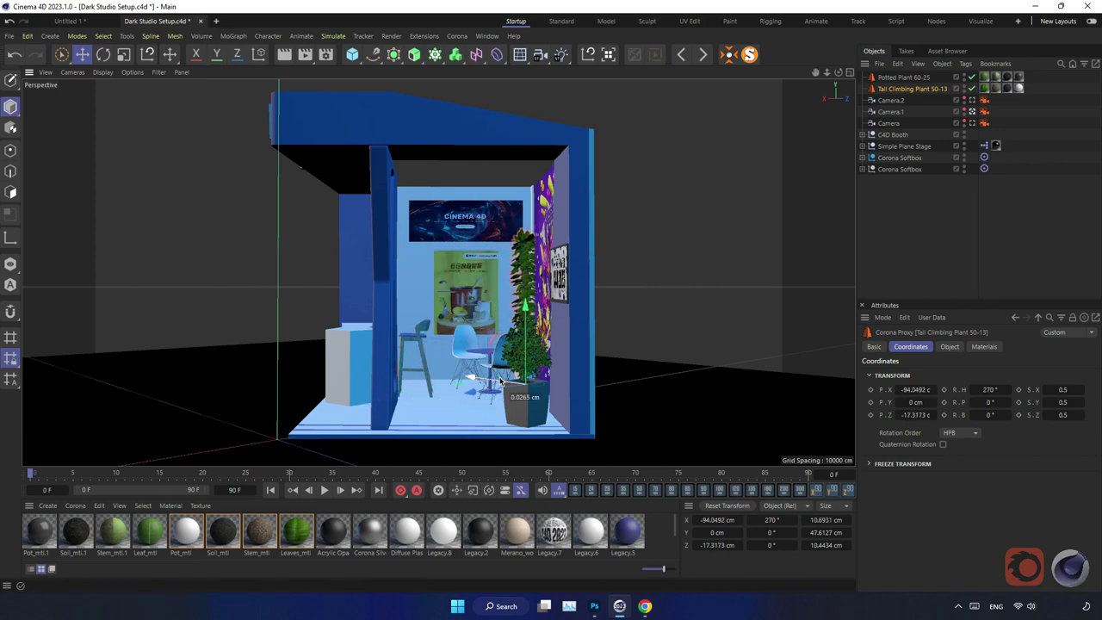
{"action": "left_click_drag", "start_coordinate": [500, 381], "coordinate": [496, 387]}
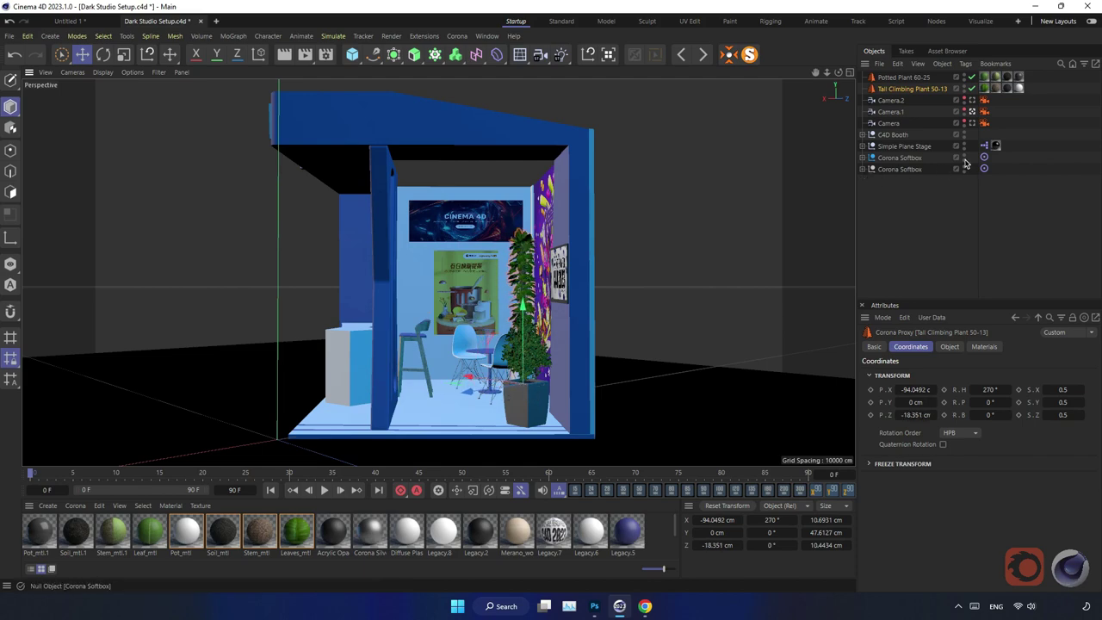
Zoom into the booth and nudge the climbing plant along X and slightly upward
{"action": "scroll", "coordinate": [508, 328], "scroll_direction": "up", "scroll_amount": 5}
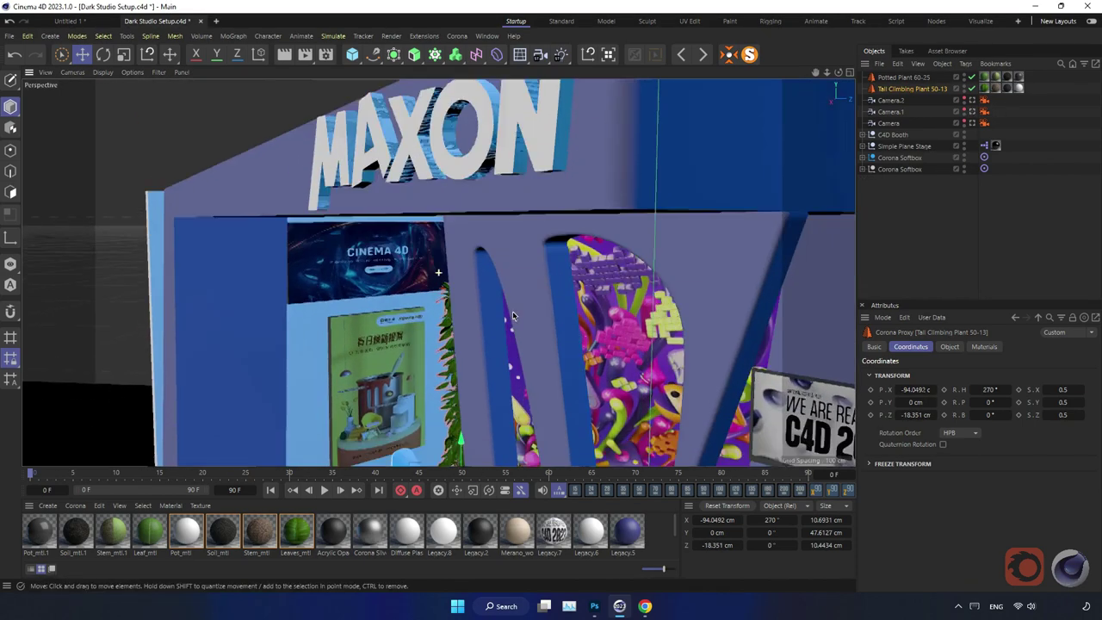
{"action": "left_click_drag", "start_coordinate": [482, 327], "coordinate": [508, 328], "text": "alt"}
{"action": "scroll", "coordinate": [508, 333], "scroll_direction": "up", "scroll_amount": 3}
{"action": "scroll", "coordinate": [491, 314], "scroll_direction": "up", "scroll_amount": 3}
{"action": "scroll", "coordinate": [485, 305], "scroll_direction": "up", "scroll_amount": 3}
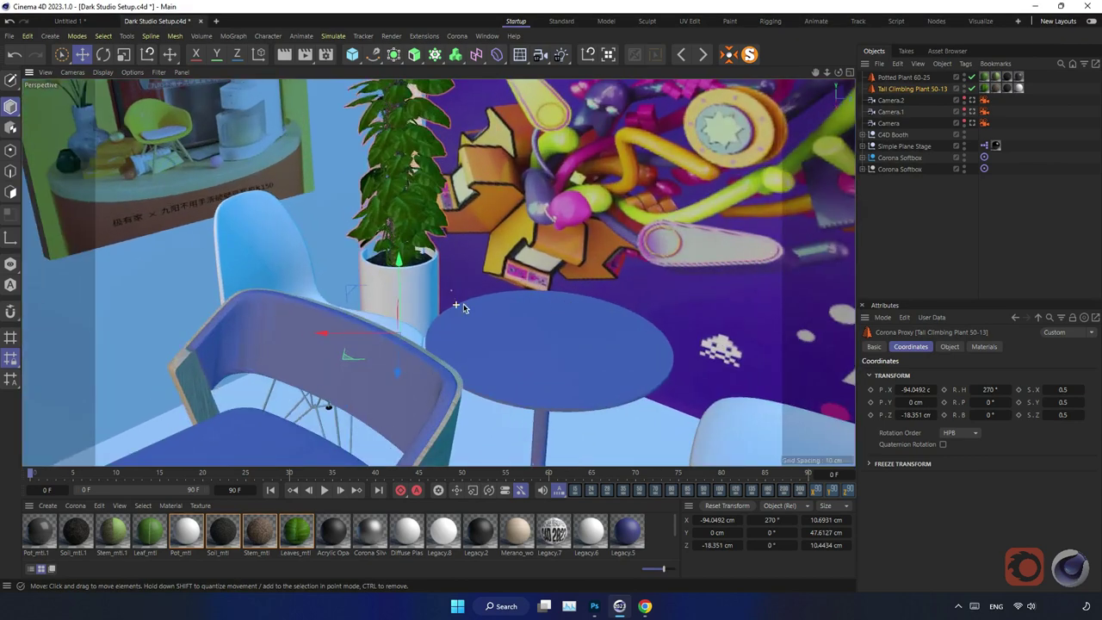
{"action": "scroll", "coordinate": [439, 336], "scroll_direction": "up", "scroll_amount": 2}
{"action": "scroll", "coordinate": [427, 354], "scroll_direction": "up", "scroll_amount": 2}
{"action": "left_click_drag", "start_coordinate": [406, 379], "coordinate": [386, 382]}
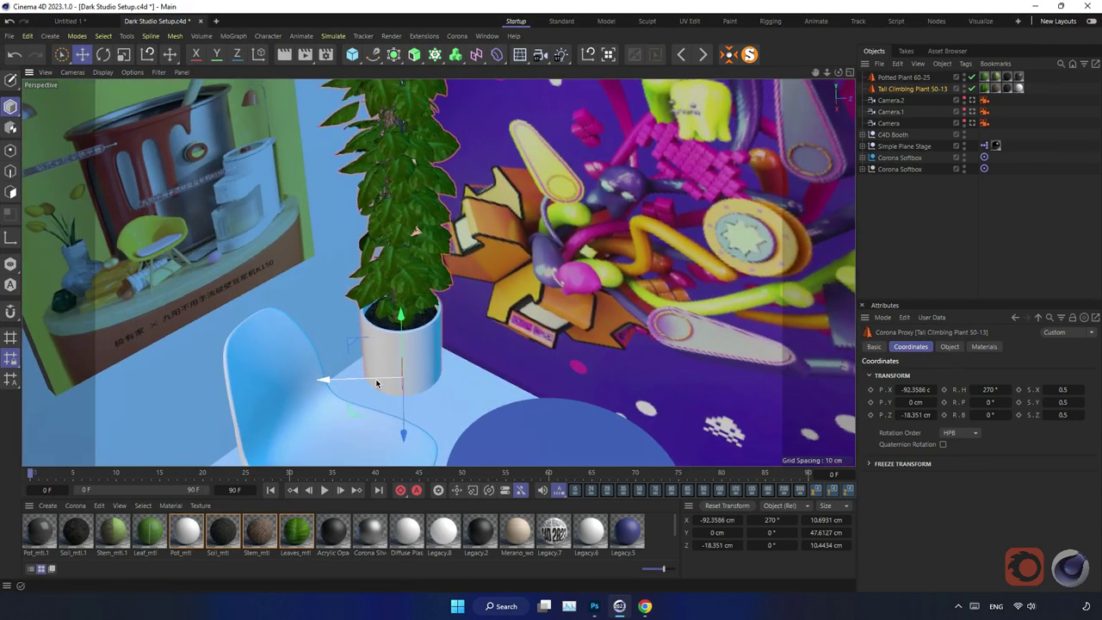
{"action": "mouse_move", "coordinate": [418, 344]}
{"action": "left_mouse_down"}
{"action": "mouse_move", "coordinate": [433, 347]}
{"action": "mouse_move", "coordinate": [307, 357]}
{"action": "mouse_move", "coordinate": [448, 396]}
{"action": "left_mouse_up"}
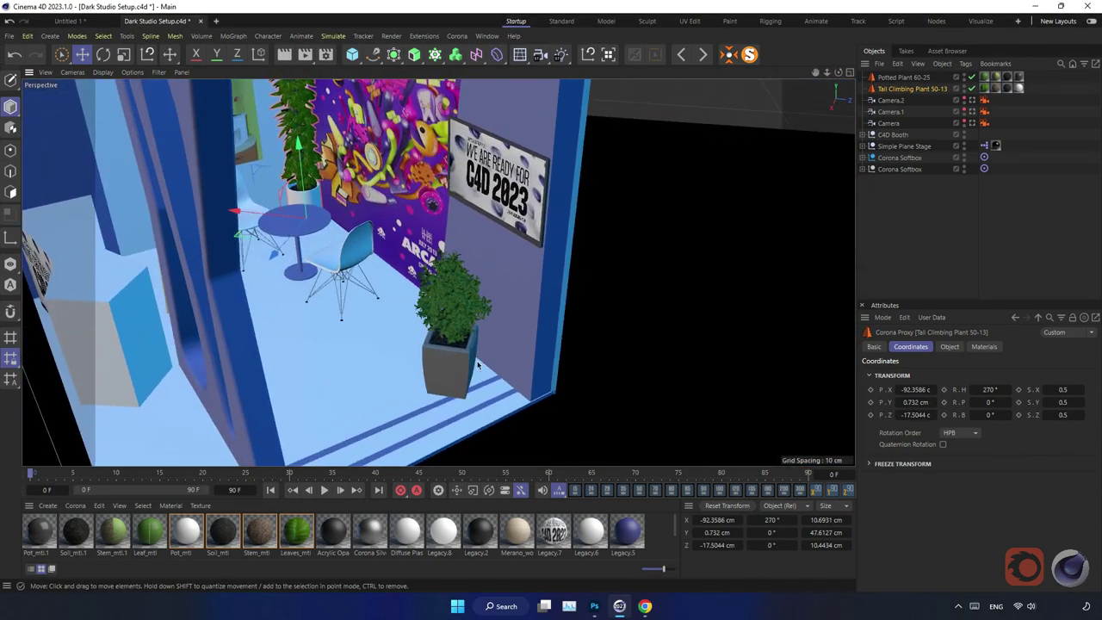
Move Potted Plant 60-25 beside the ARCADE wall, to X -45.87, Y 0.88, Z 24.02 cm
{"action": "left_click", "coordinate": [920, 77]}
{"action": "scroll", "coordinate": [488, 368], "scroll_direction": "up", "scroll_amount": 2}
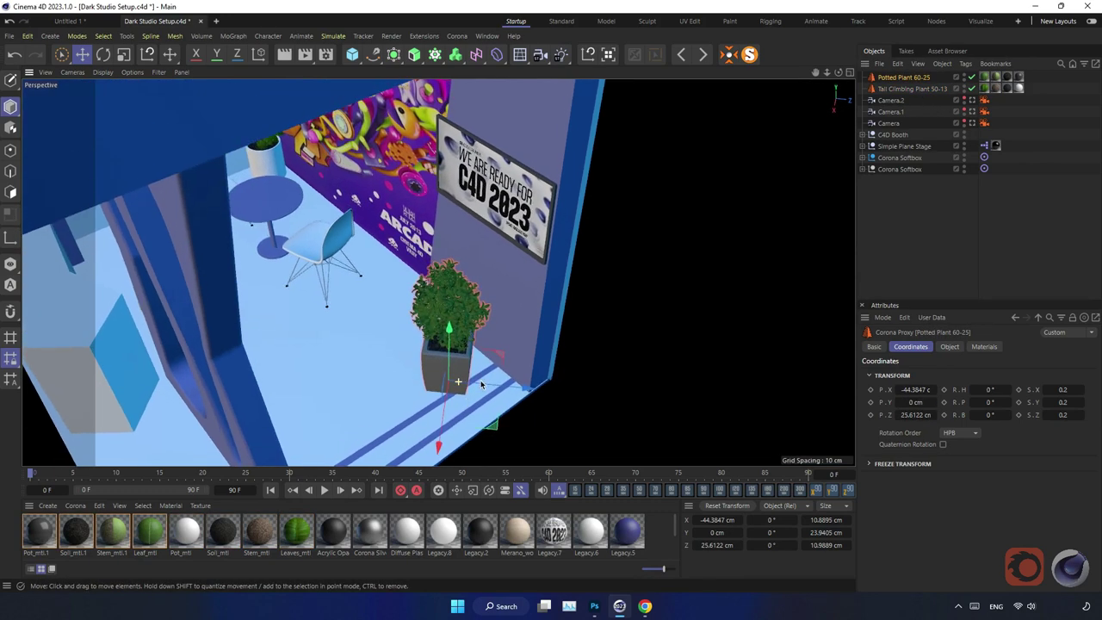
{"action": "scroll", "coordinate": [485, 369], "scroll_direction": "up", "scroll_amount": 2}
{"action": "scroll", "coordinate": [482, 371], "scroll_direction": "up", "scroll_amount": 2}
{"action": "mouse_move", "coordinate": [496, 414]}
{"action": "left_mouse_down", "text": "alt"}
{"action": "mouse_move", "coordinate": [464, 415]}
{"action": "mouse_move", "coordinate": [414, 443]}
{"action": "mouse_move", "coordinate": [387, 386]}
{"action": "mouse_move", "coordinate": [350, 366]}
{"action": "mouse_move", "coordinate": [392, 379]}
{"action": "mouse_move", "coordinate": [395, 364]}
{"action": "mouse_move", "coordinate": [371, 404]}
{"action": "mouse_move", "coordinate": [332, 374]}
{"action": "left_mouse_up", "text": "alt"}
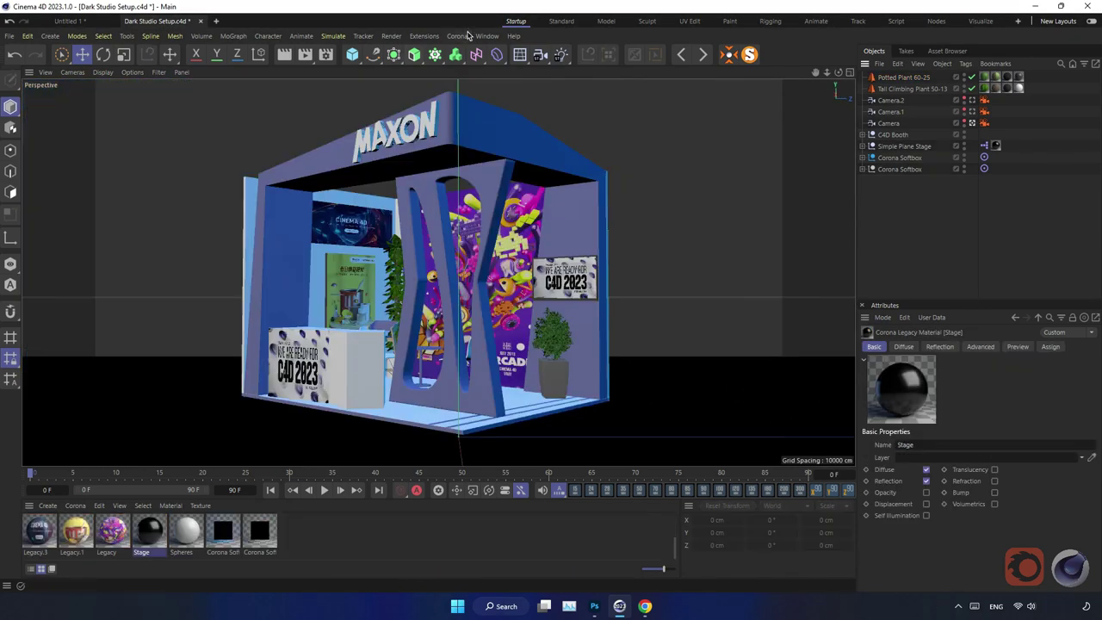
Open the Corona Cosmos Browser and search the library for 'light'
{"action": "left_click", "coordinate": [457, 36]}
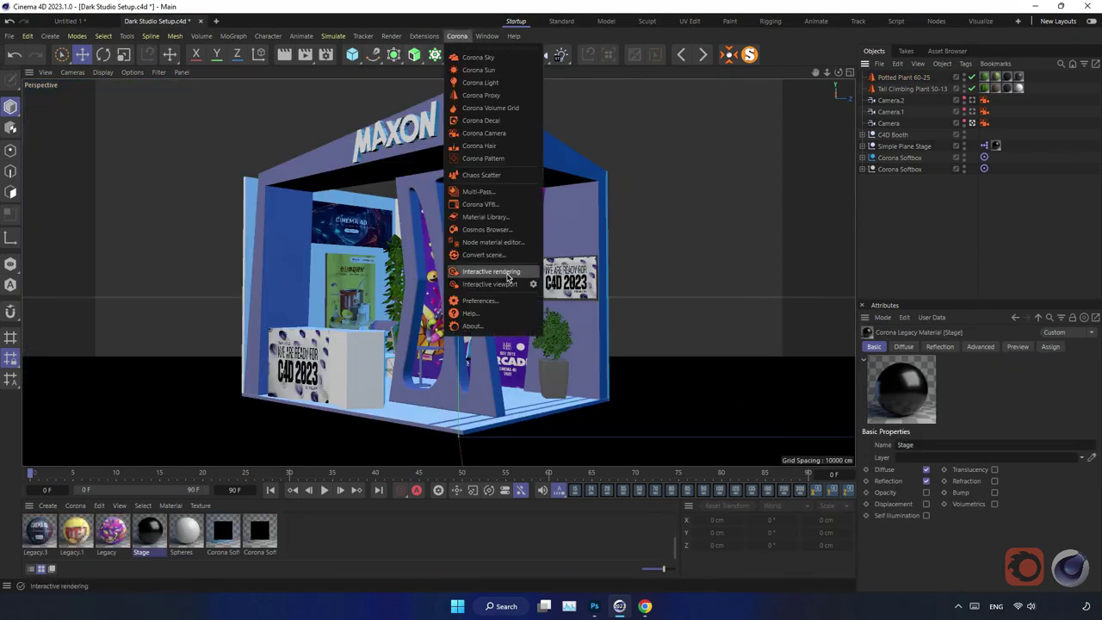
{"action": "left_click", "coordinate": [508, 231]}
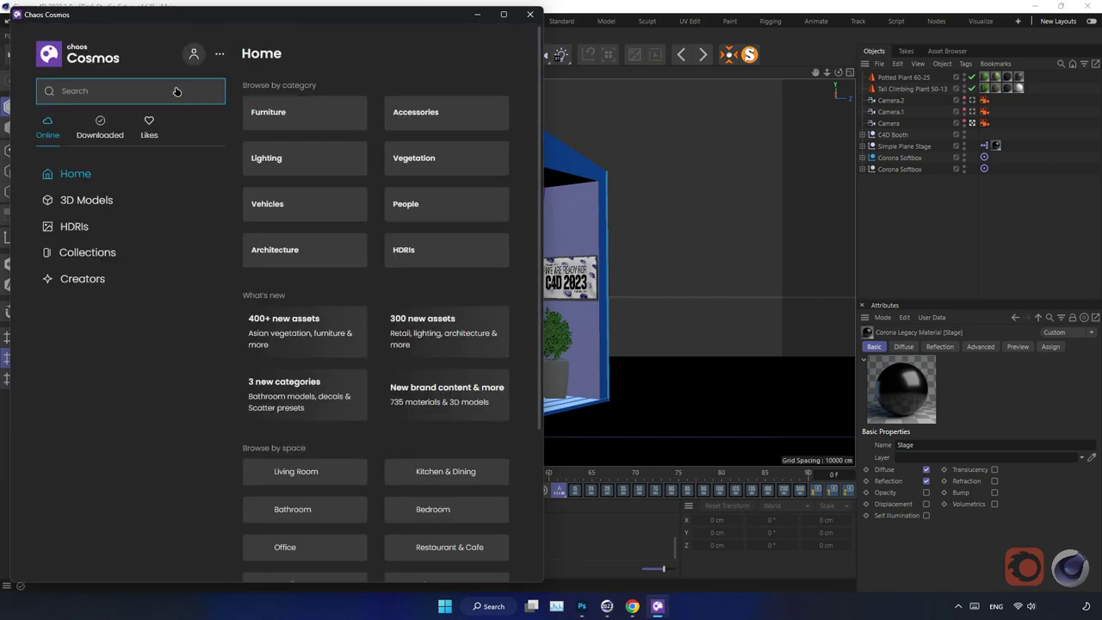
{"action": "left_click", "coordinate": [144, 134]}
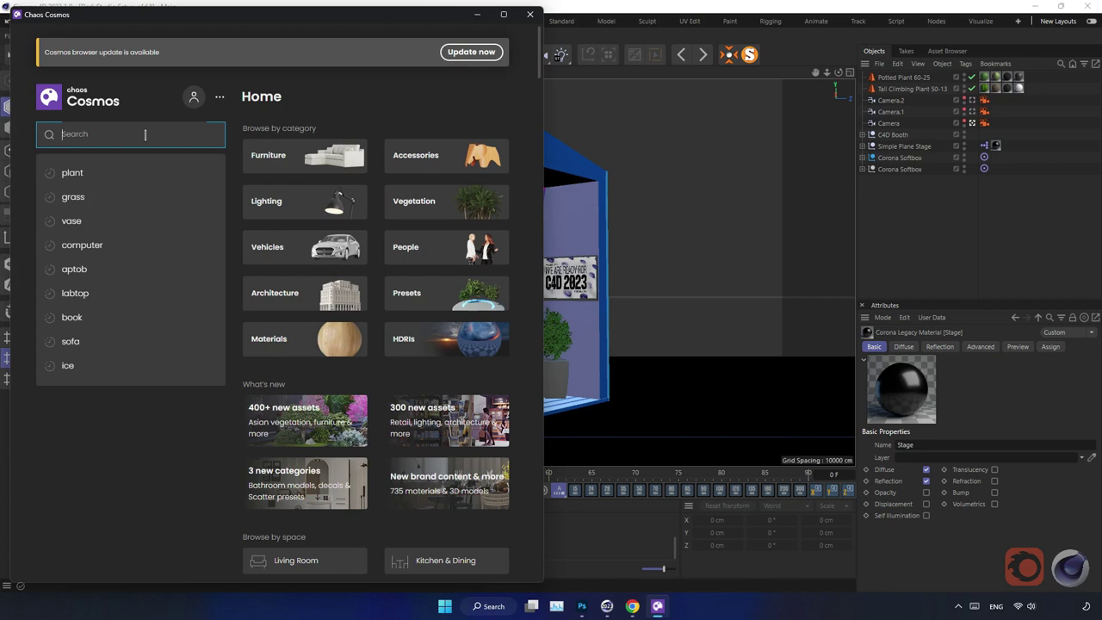
{"action": "type", "text": "spot"}
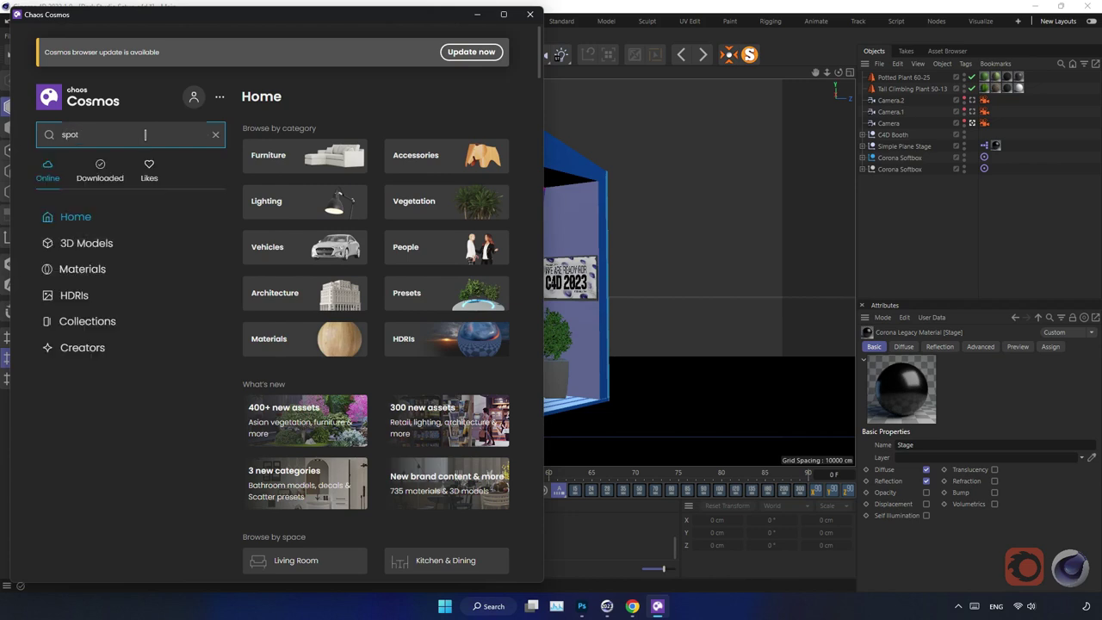
{"action": "key", "text": "Return"}
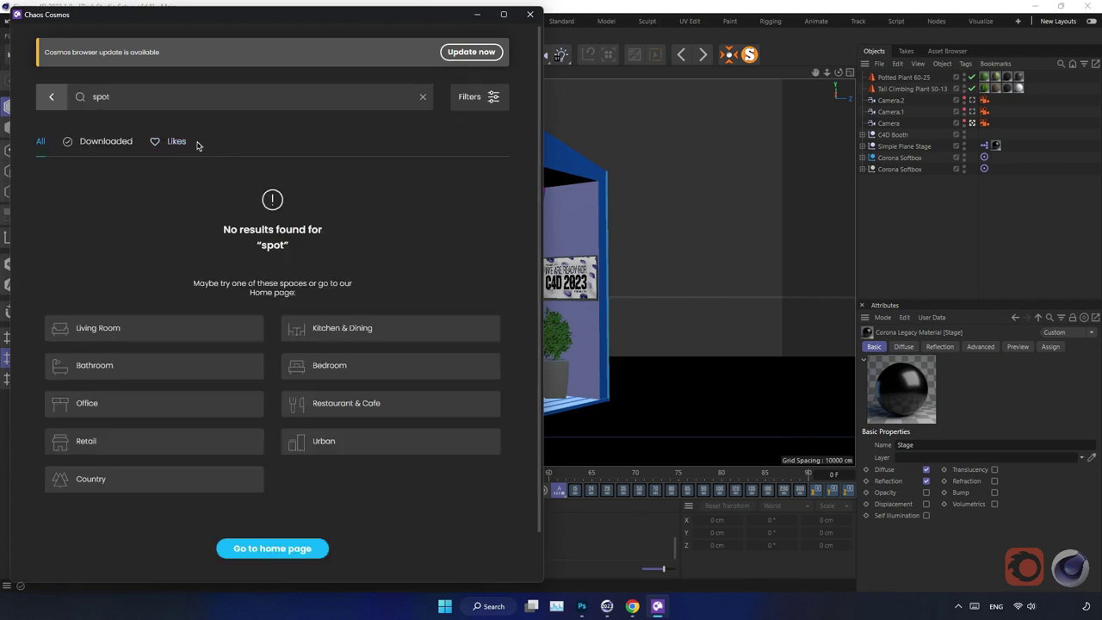
{"action": "type", "text": "light"}
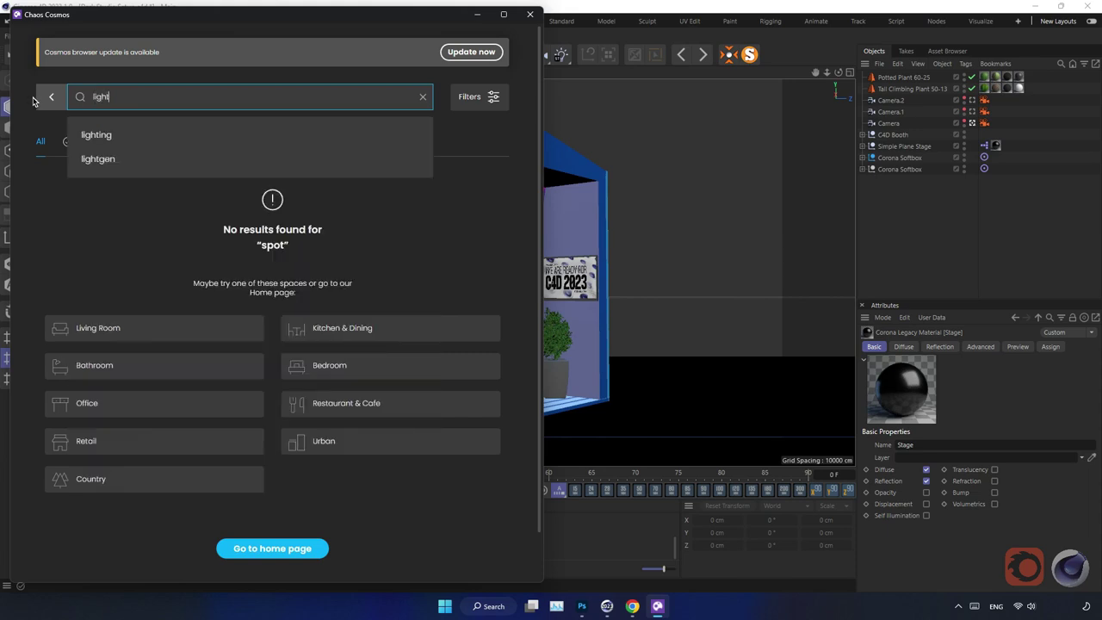
{"action": "key", "text": "Return"}
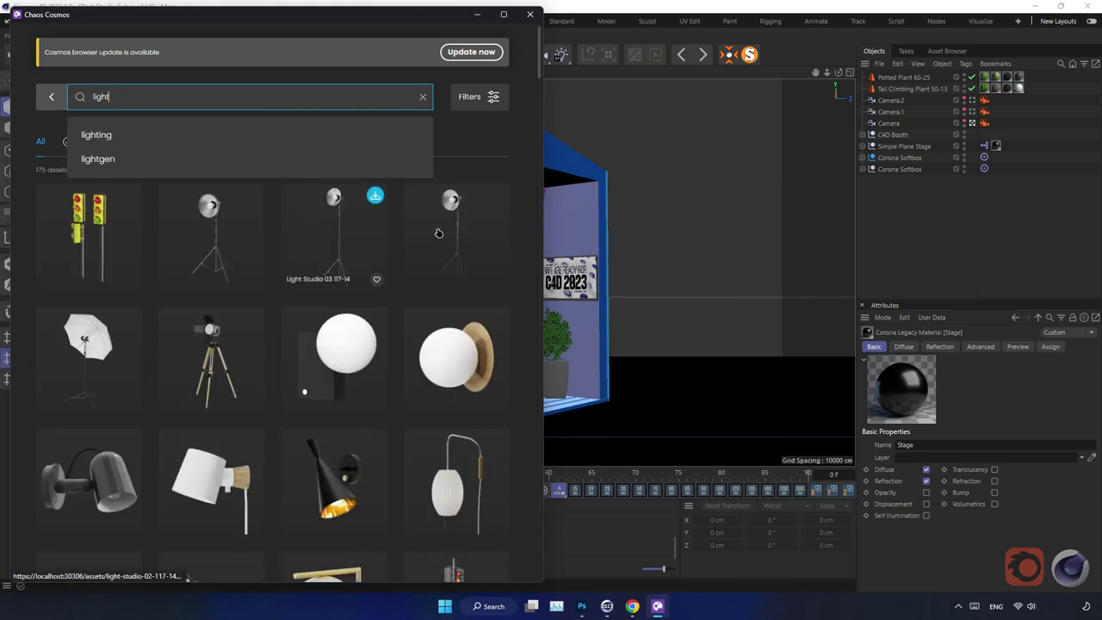
{"action": "left_click", "coordinate": [534, 188]}
Download Lamp Ceiling 35-56, import it into the scene, and close the browser
{"action": "scroll", "coordinate": [436, 296], "scroll_direction": "down", "scroll_amount": 3}
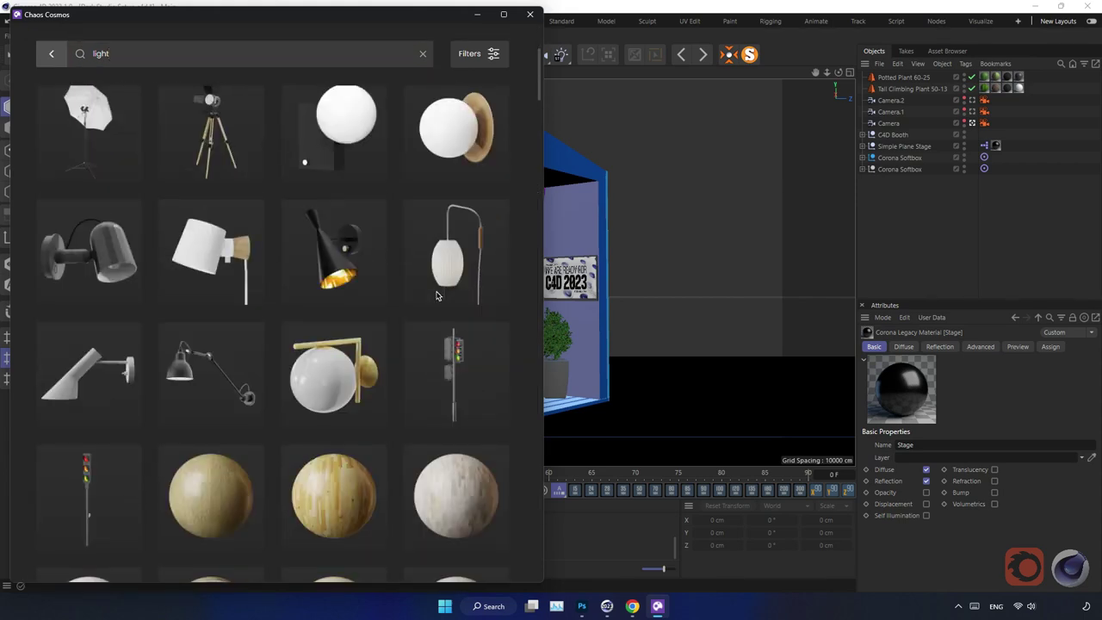
{"action": "scroll", "coordinate": [437, 294], "scroll_direction": "down", "scroll_amount": 3}
{"action": "scroll", "coordinate": [439, 291], "scroll_direction": "down", "scroll_amount": 3}
{"action": "scroll", "coordinate": [439, 290], "scroll_direction": "down", "scroll_amount": 2}
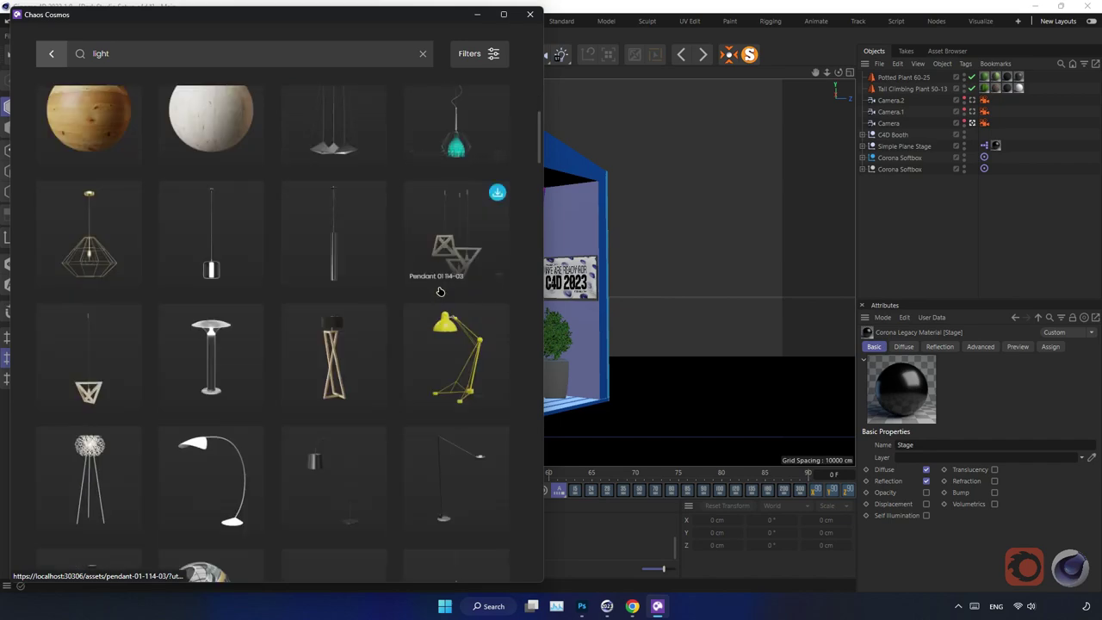
{"action": "scroll", "coordinate": [439, 291], "scroll_direction": "down", "scroll_amount": 3}
{"action": "scroll", "coordinate": [439, 291], "scroll_direction": "down", "scroll_amount": 3}
{"action": "scroll", "coordinate": [439, 291], "scroll_direction": "down", "scroll_amount": 2}
{"action": "scroll", "coordinate": [439, 291], "scroll_direction": "down", "scroll_amount": 3}
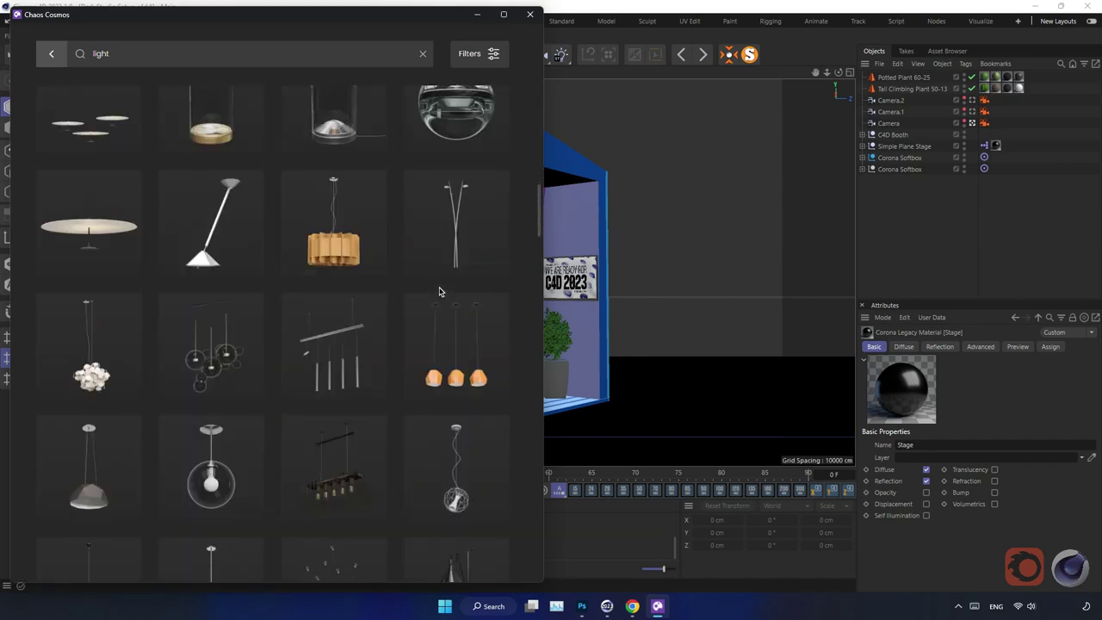
{"action": "scroll", "coordinate": [439, 291], "scroll_direction": "down", "scroll_amount": 3}
{"action": "scroll", "coordinate": [439, 291], "scroll_direction": "down", "scroll_amount": 3}
{"action": "scroll", "coordinate": [439, 291], "scroll_direction": "down", "scroll_amount": 3}
{"action": "scroll", "coordinate": [439, 291], "scroll_direction": "down", "scroll_amount": 3}
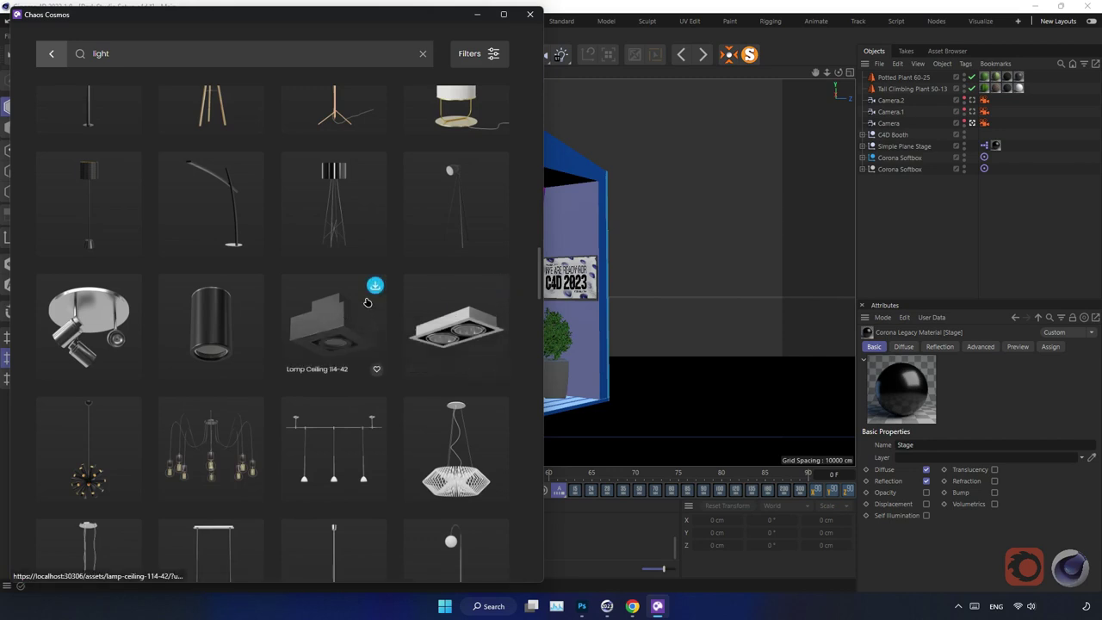
{"action": "left_click", "coordinate": [374, 287]}
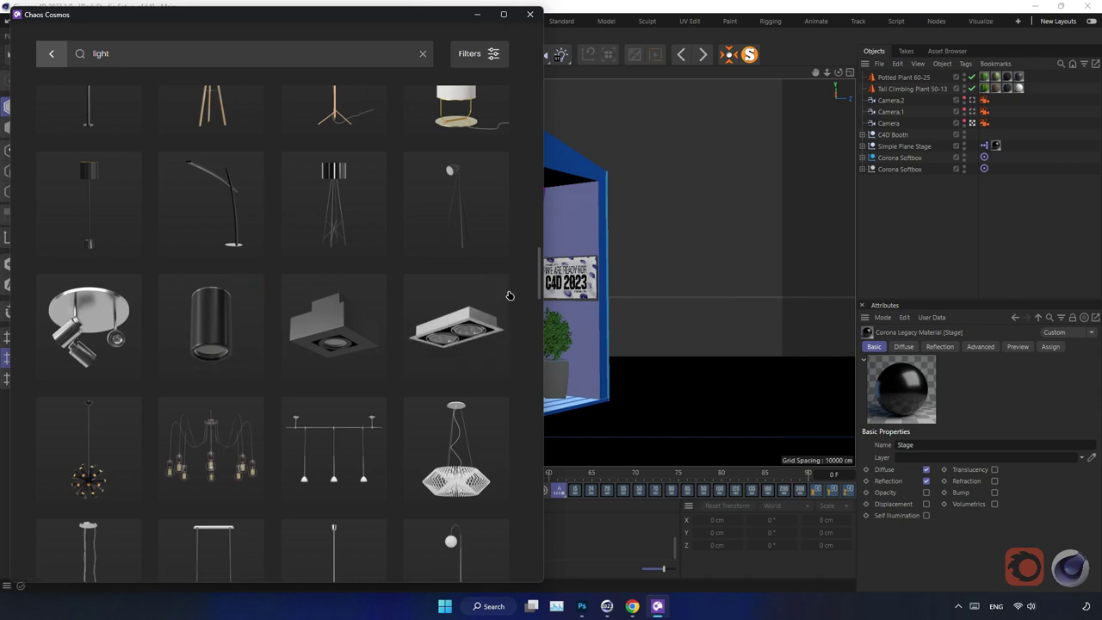
{"action": "mouse_move", "coordinate": [457, 327]}
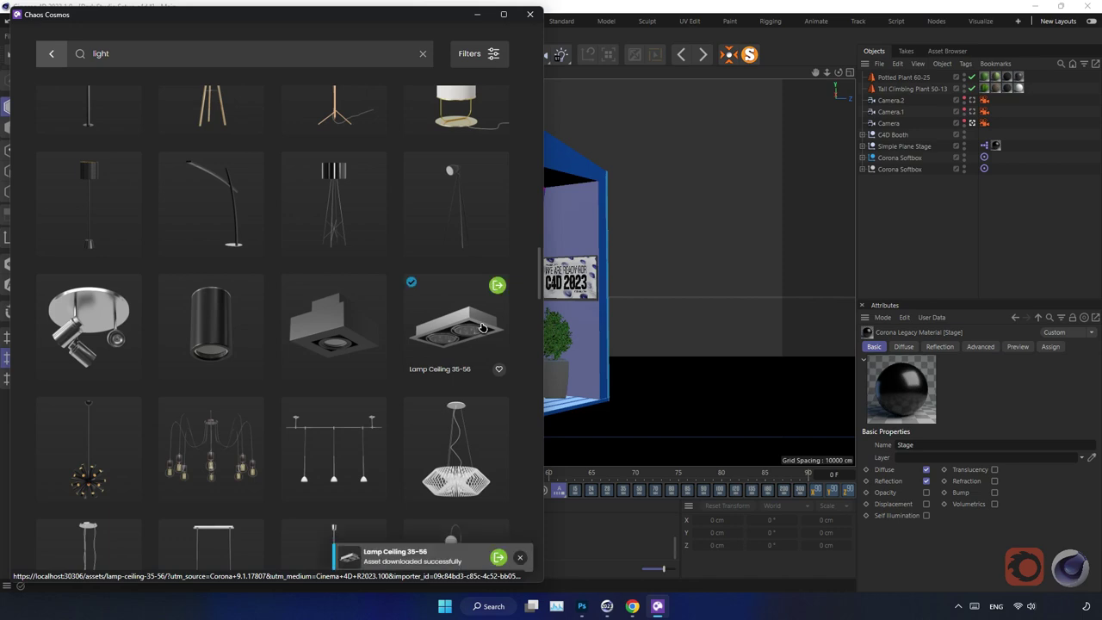
{"action": "left_click", "coordinate": [498, 285]}
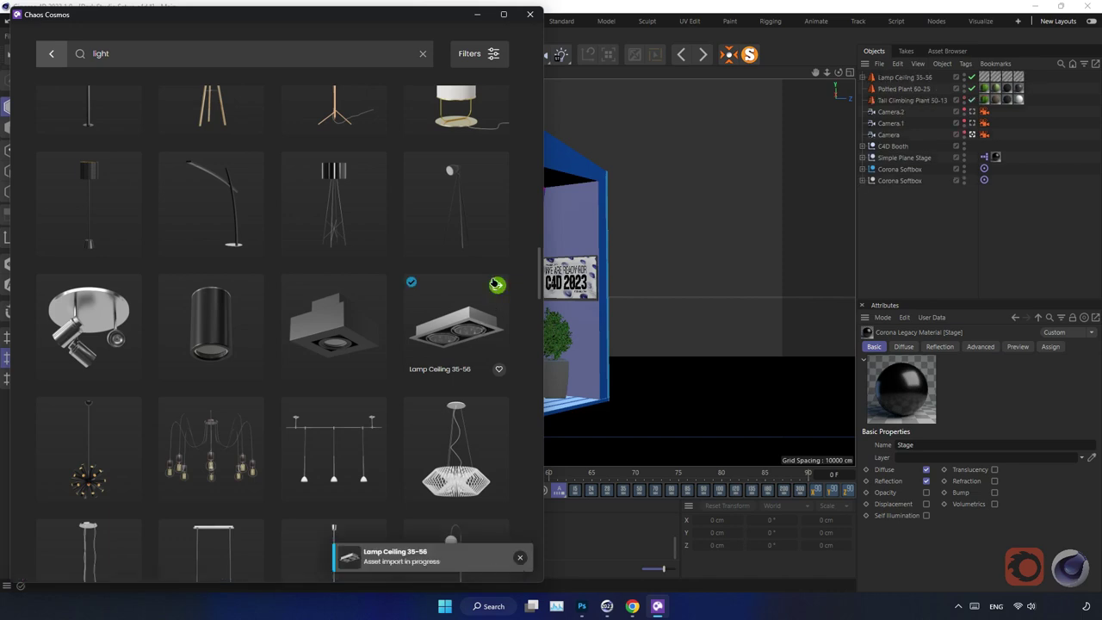
{"action": "left_click", "coordinate": [478, 15]}
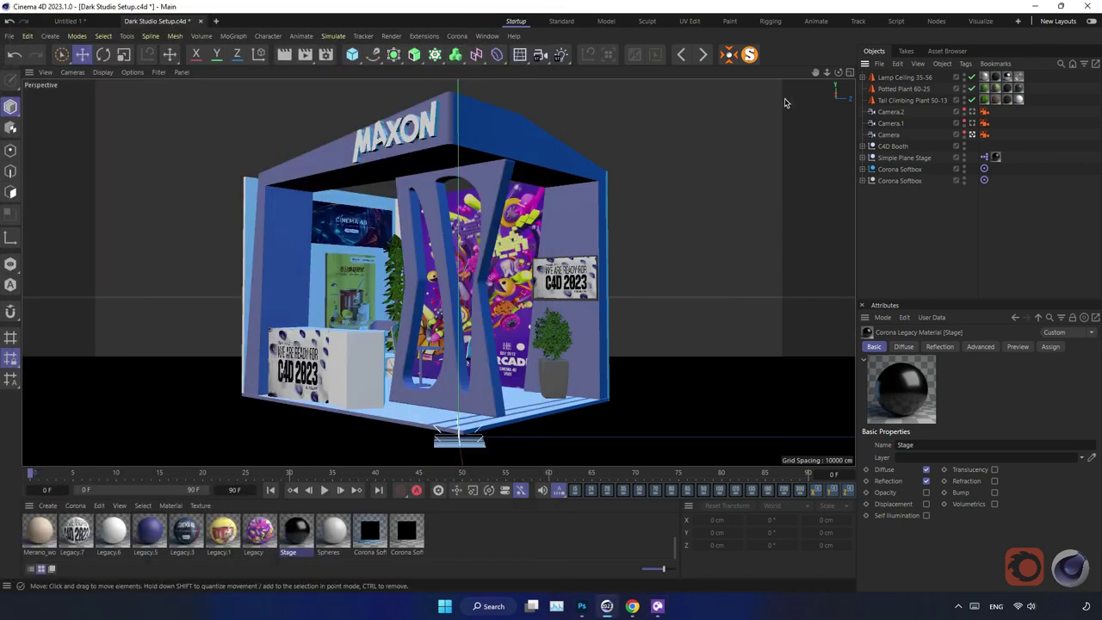
Raise Lamp Ceiling 35-56 up to the booth ceiling and scale it to 0.5 on all axes
{"action": "left_click", "coordinate": [898, 78]}
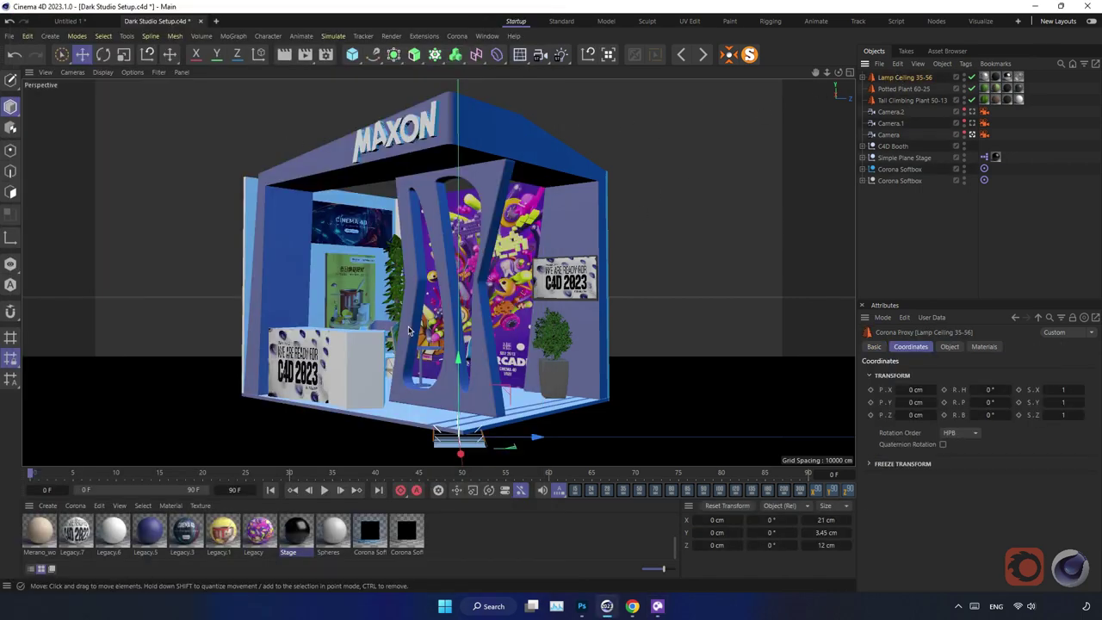
{"action": "left_click_drag", "start_coordinate": [457, 374], "coordinate": [459, 90]}
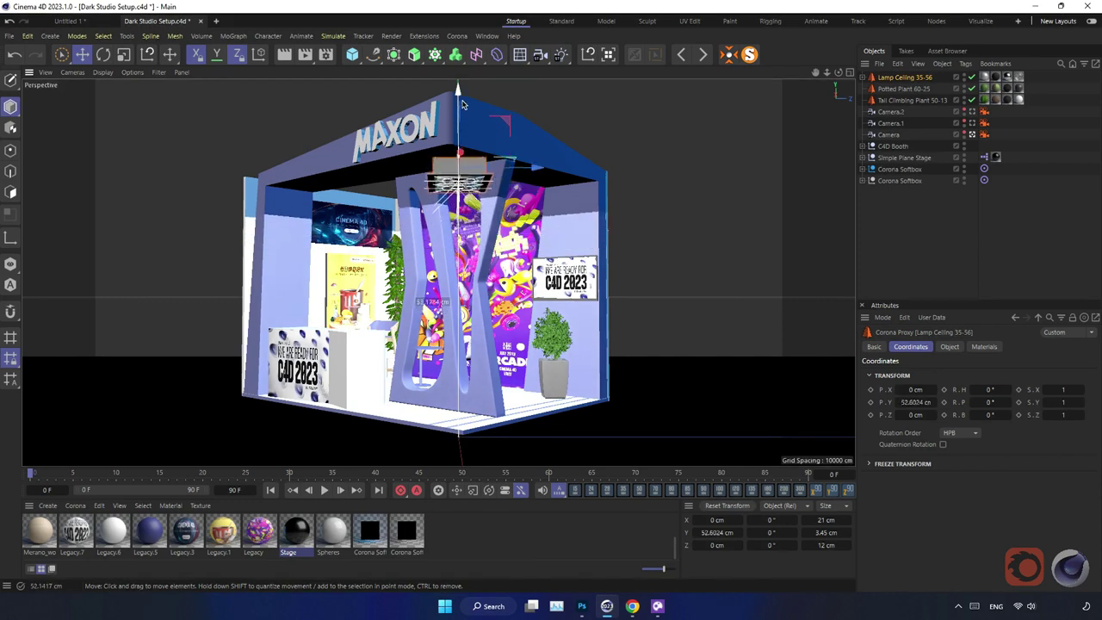
{"action": "left_click_drag", "start_coordinate": [459, 90], "coordinate": [460, 79]}
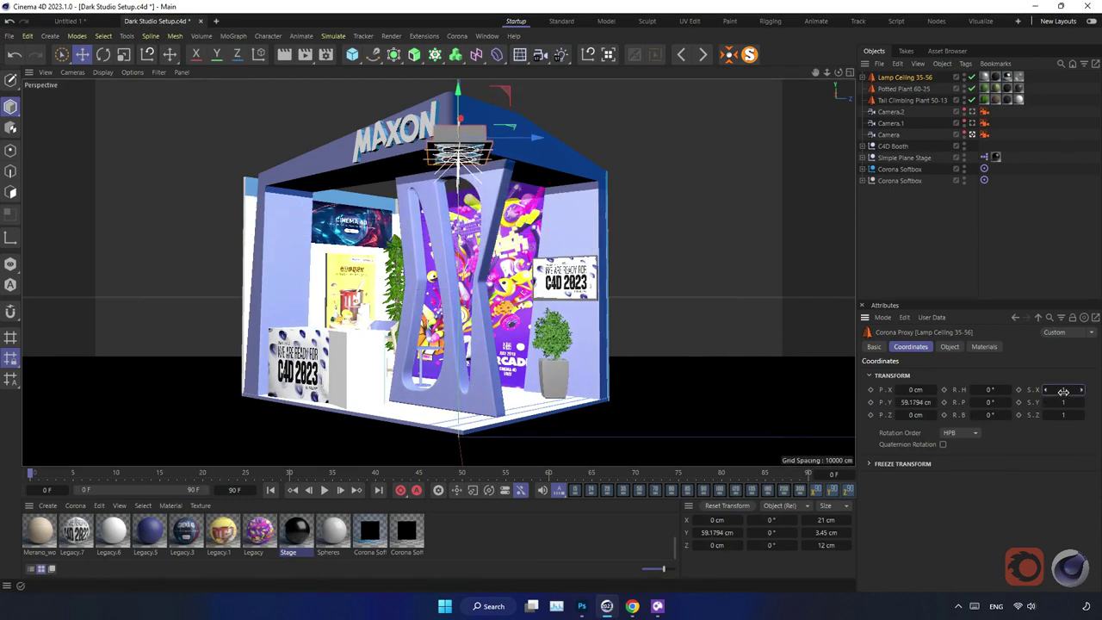
{"action": "key", "text": "Tab"}
{"action": "type", "text": "0.5"}
{"action": "key", "text": "Return"}
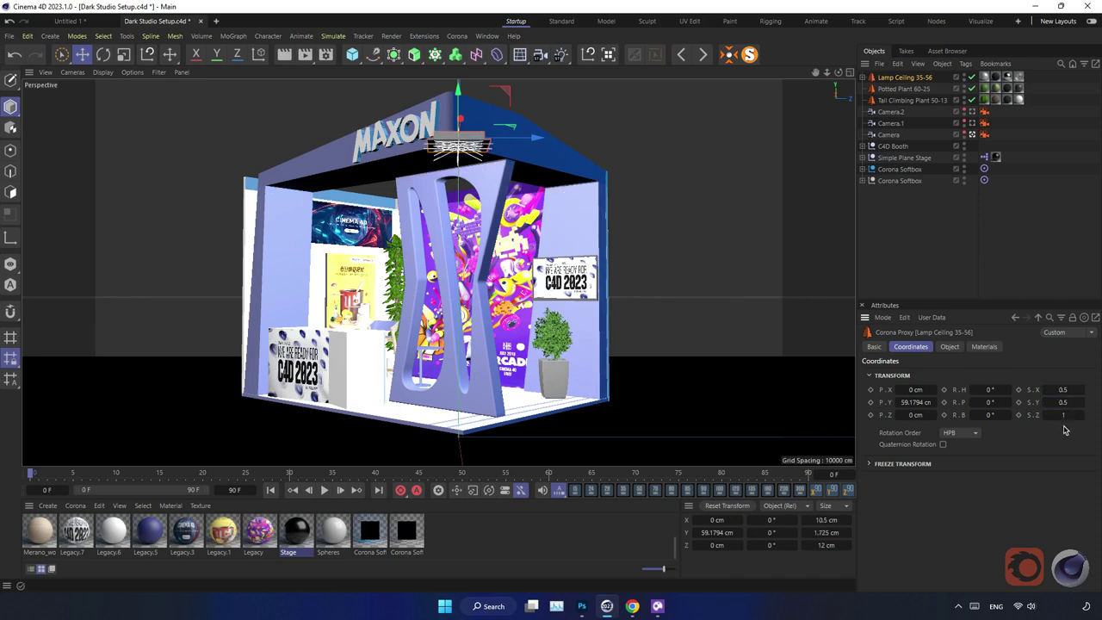
{"action": "type", "text": "0.5"}
{"action": "key", "text": "Return"}
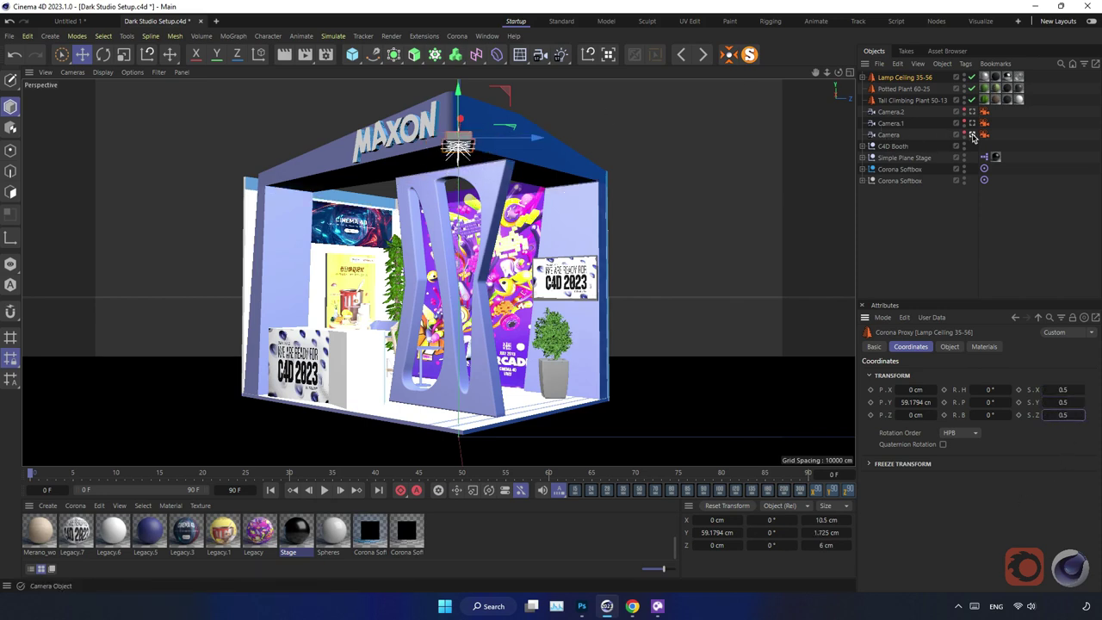
Turn the lamp about 45° in heading and lower it slightly against the MAXON ceiling
{"action": "left_click_drag", "start_coordinate": [804, 160], "coordinate": [360, 190], "text": "alt"}
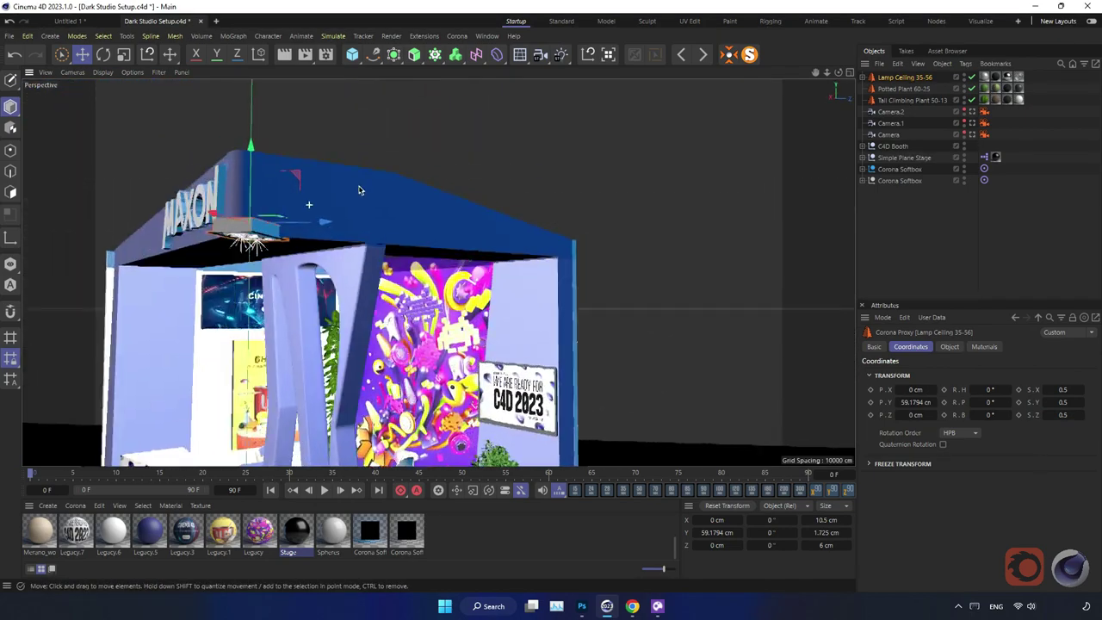
{"action": "scroll", "coordinate": [360, 190], "scroll_direction": "up", "scroll_amount": 5}
{"action": "mouse_move", "coordinate": [422, 181]}
{"action": "left_mouse_down", "text": "alt"}
{"action": "mouse_move", "coordinate": [553, 246]}
{"action": "mouse_move", "coordinate": [389, 258]}
{"action": "mouse_move", "coordinate": [422, 235]}
{"action": "left_mouse_up", "text": "alt"}
{"action": "key", "text": "r"}
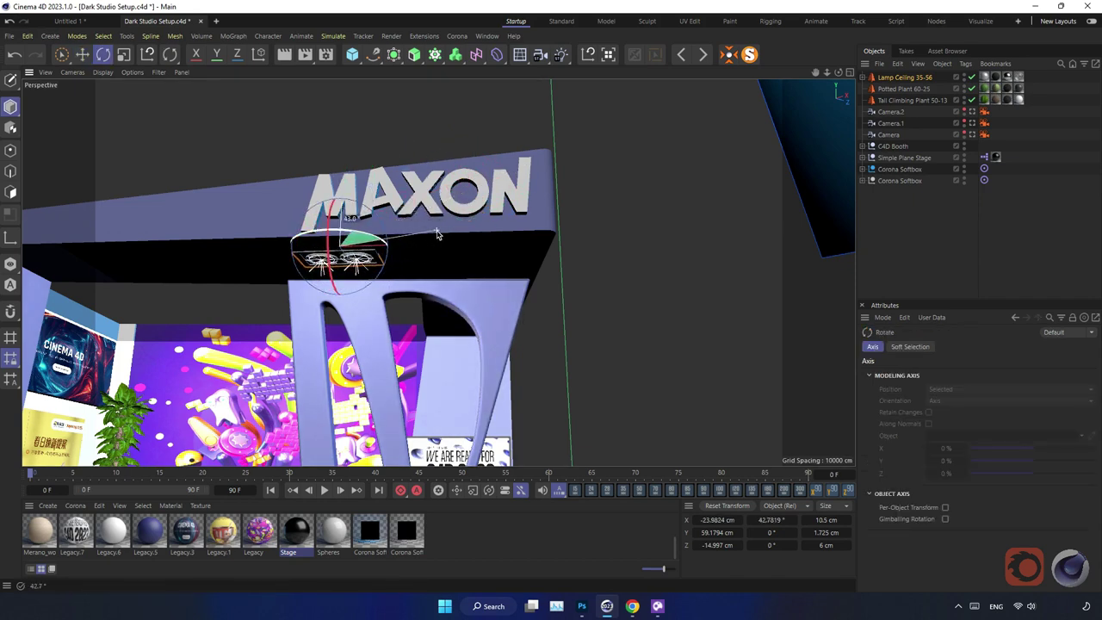
{"action": "left_click_drag", "start_coordinate": [462, 233], "coordinate": [464, 284]}
{"action": "key", "text": "e"}
{"action": "scroll", "coordinate": [336, 259], "scroll_direction": "up", "scroll_amount": 3}
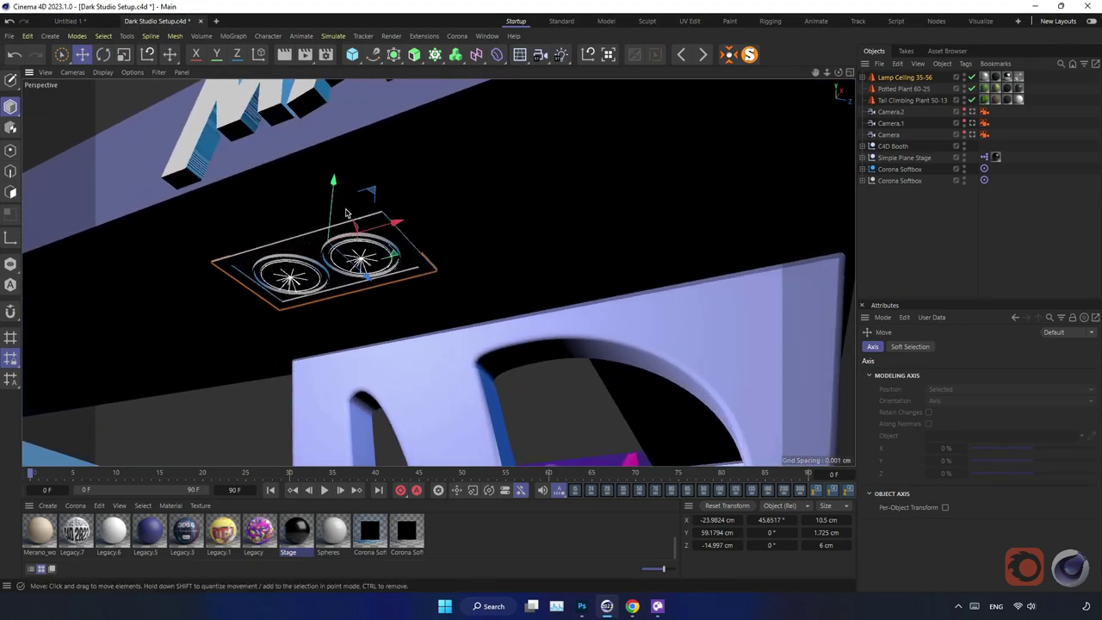
{"action": "mouse_move", "coordinate": [346, 212]}
{"action": "left_mouse_down"}
{"action": "mouse_move", "coordinate": [334, 223]}
{"action": "mouse_move", "coordinate": [340, 212]}
{"action": "mouse_move", "coordinate": [389, 243]}
{"action": "left_mouse_up"}
Shift the lamp right and forward, then Ctrl-drag a duplicate, Lamp Ceiling 35-56.1, beside it
{"action": "scroll", "coordinate": [389, 243], "scroll_direction": "down", "scroll_amount": 5}
{"action": "scroll", "coordinate": [344, 190], "scroll_direction": "down", "scroll_amount": 3}
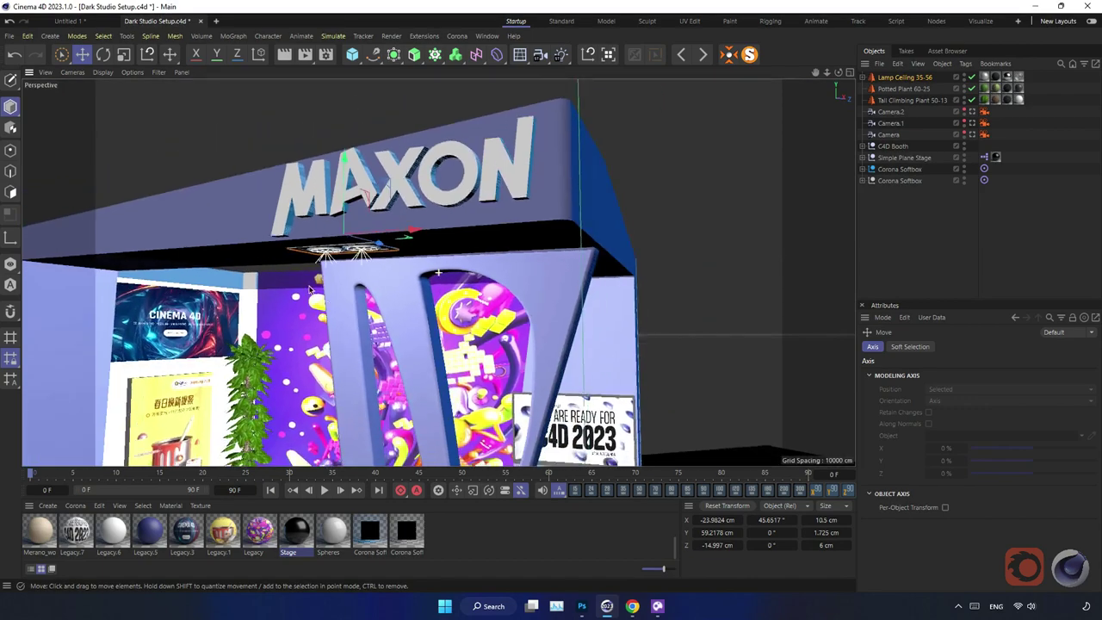
{"action": "scroll", "coordinate": [306, 136], "scroll_direction": "up", "scroll_amount": 4}
{"action": "mouse_move", "coordinate": [306, 136]}
{"action": "left_mouse_down"}
{"action": "mouse_move", "coordinate": [292, 188]}
{"action": "mouse_move", "coordinate": [498, 193]}
{"action": "left_mouse_up"}
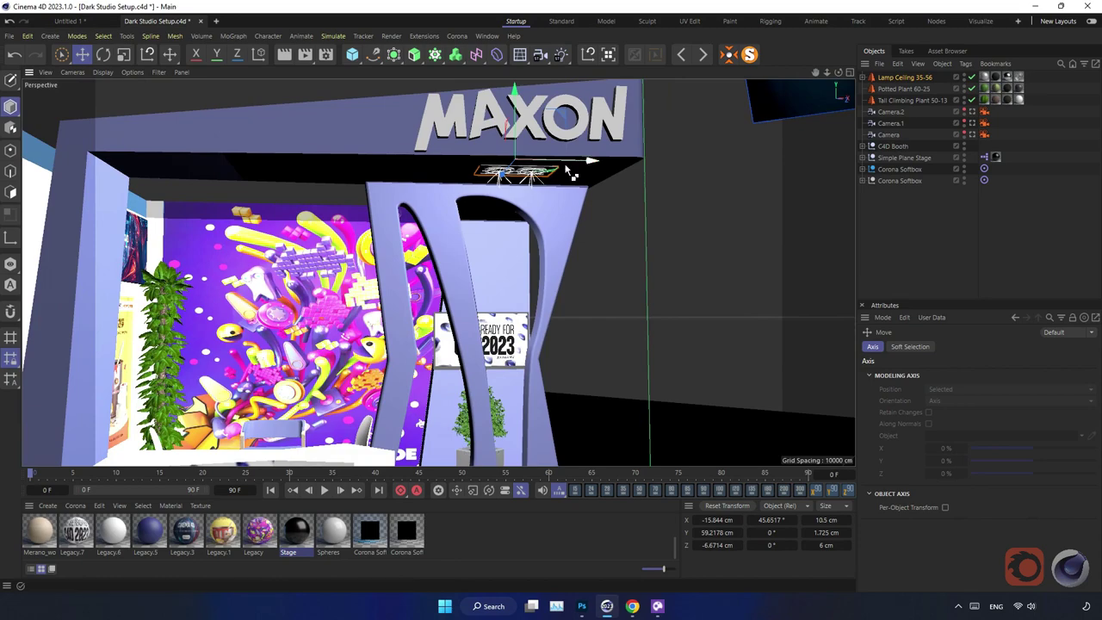
{"action": "mouse_move", "coordinate": [571, 172]}
{"action": "left_mouse_down", "text": "ctrl"}
{"action": "mouse_move", "coordinate": [282, 187]}
{"action": "mouse_move", "coordinate": [269, 251]}
{"action": "mouse_move", "coordinate": [482, 275]}
{"action": "left_mouse_up", "text": "ctrl"}
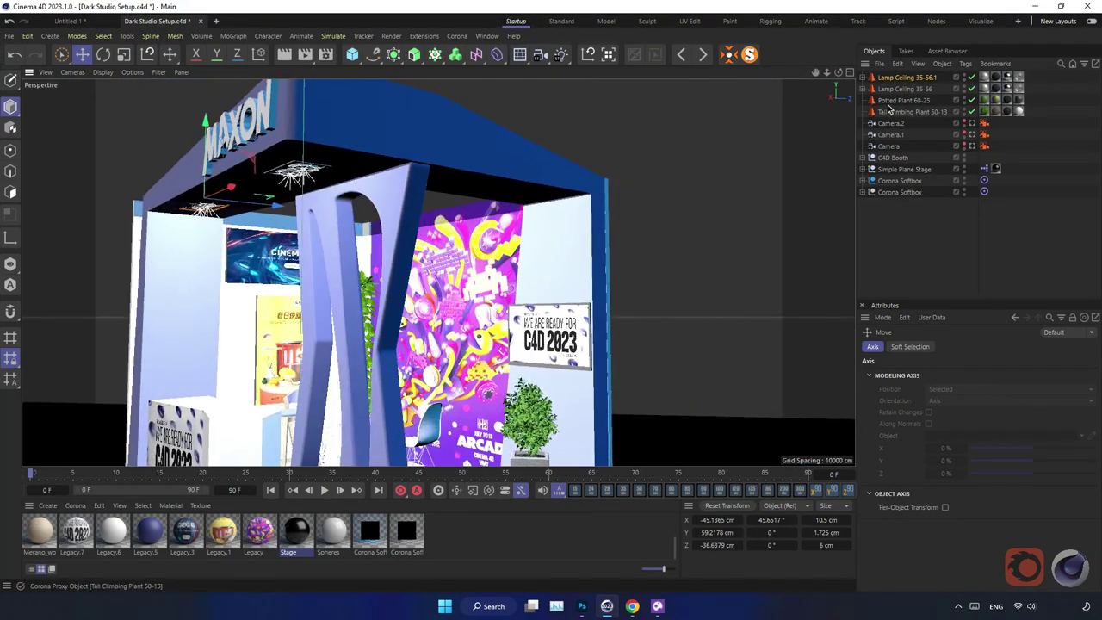
Duplicate the ceiling lamp into Lamp Ceiling 35-56.2, then rotate and move the copy along the ceiling
{"action": "left_click", "coordinate": [904, 89]}
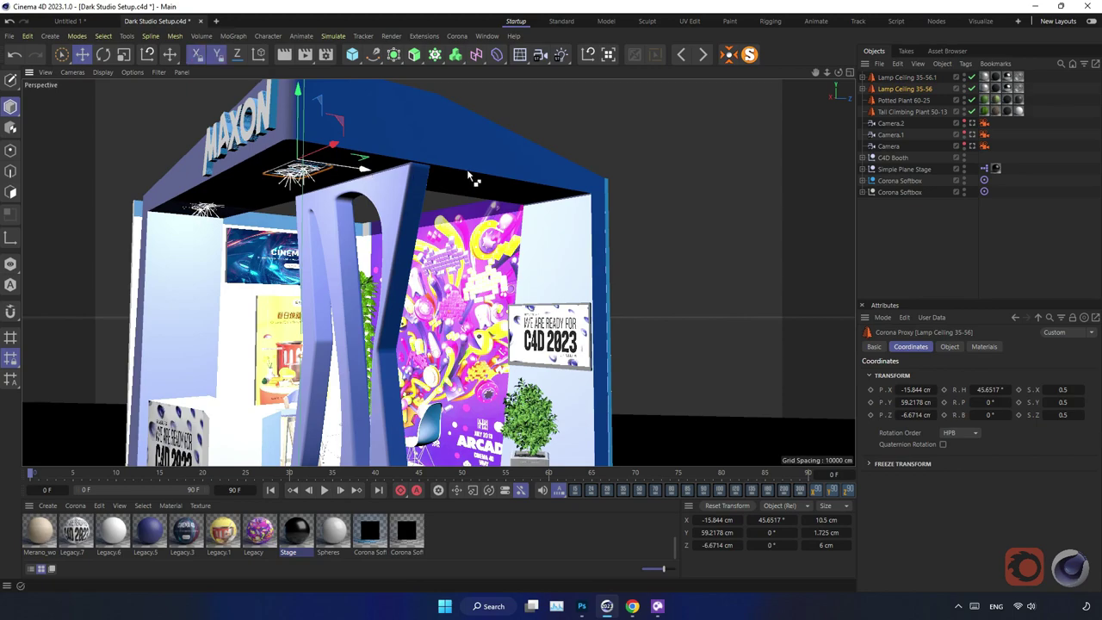
{"action": "mouse_move", "coordinate": [468, 176]}
{"action": "left_mouse_down", "text": "ctrl"}
{"action": "mouse_move", "coordinate": [510, 198]}
{"action": "mouse_move", "coordinate": [482, 194]}
{"action": "mouse_move", "coordinate": [428, 243]}
{"action": "left_mouse_up", "text": "ctrl"}
{"action": "scroll", "coordinate": [465, 181], "scroll_direction": "up", "scroll_amount": 5}
{"action": "key", "text": "r"}
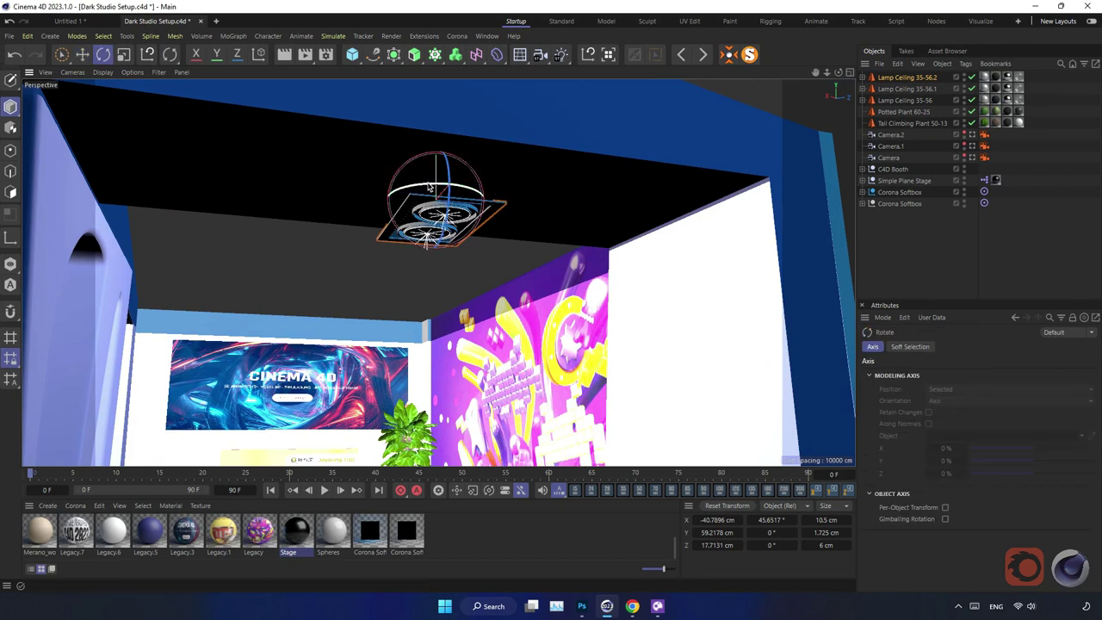
{"action": "mouse_move", "coordinate": [431, 187]}
{"action": "left_mouse_down"}
{"action": "mouse_move", "coordinate": [551, 195]}
{"action": "mouse_move", "coordinate": [480, 207]}
{"action": "mouse_move", "coordinate": [472, 195]}
{"action": "left_mouse_up"}
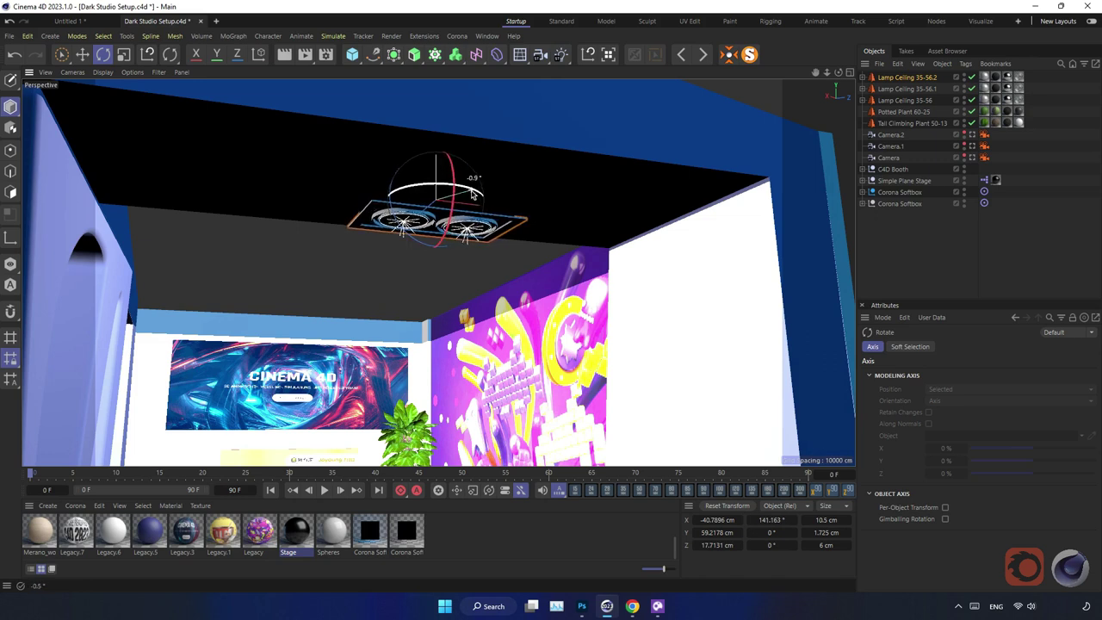
{"action": "key", "text": "e"}
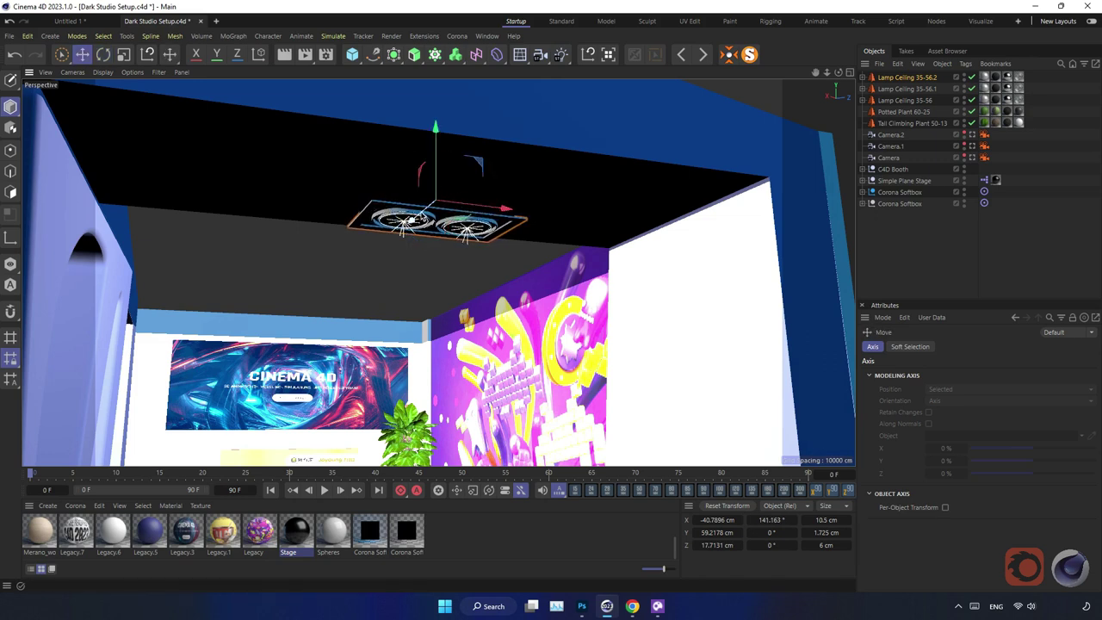
{"action": "mouse_move", "coordinate": [421, 217]}
{"action": "left_mouse_down"}
{"action": "mouse_move", "coordinate": [450, 195]}
{"action": "mouse_move", "coordinate": [502, 224]}
{"action": "left_mouse_up"}
Fine-tune Lamp Ceiling 35-56.2 to about 137.86° heading on the front ceiling, then deselect it
{"action": "left_click_drag", "start_coordinate": [466, 185], "coordinate": [456, 207], "text": "alt"}
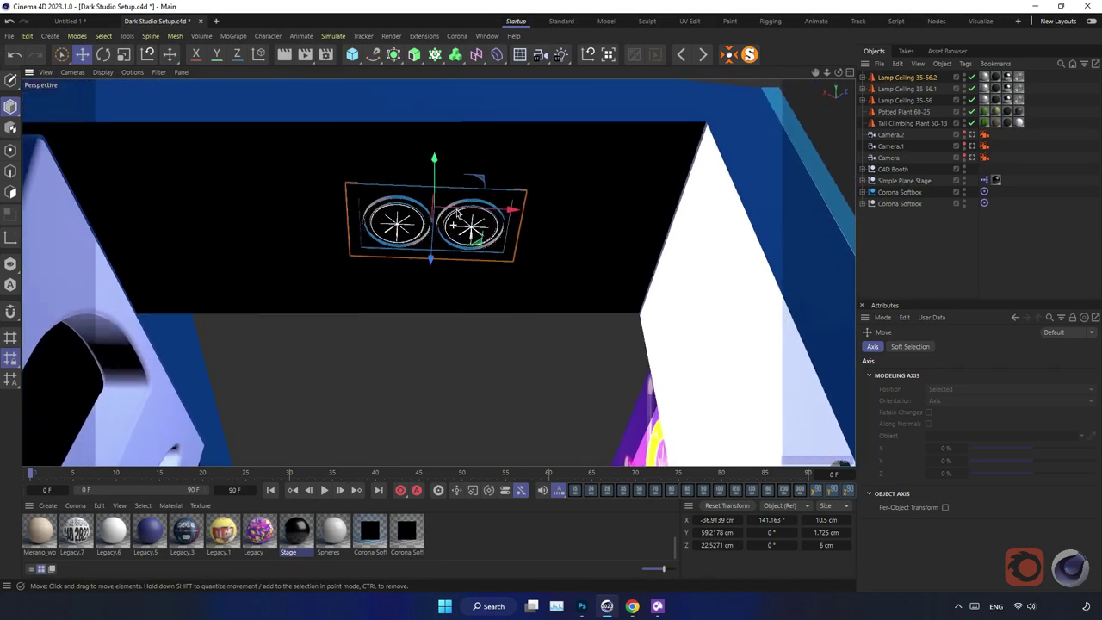
{"action": "key", "text": "r"}
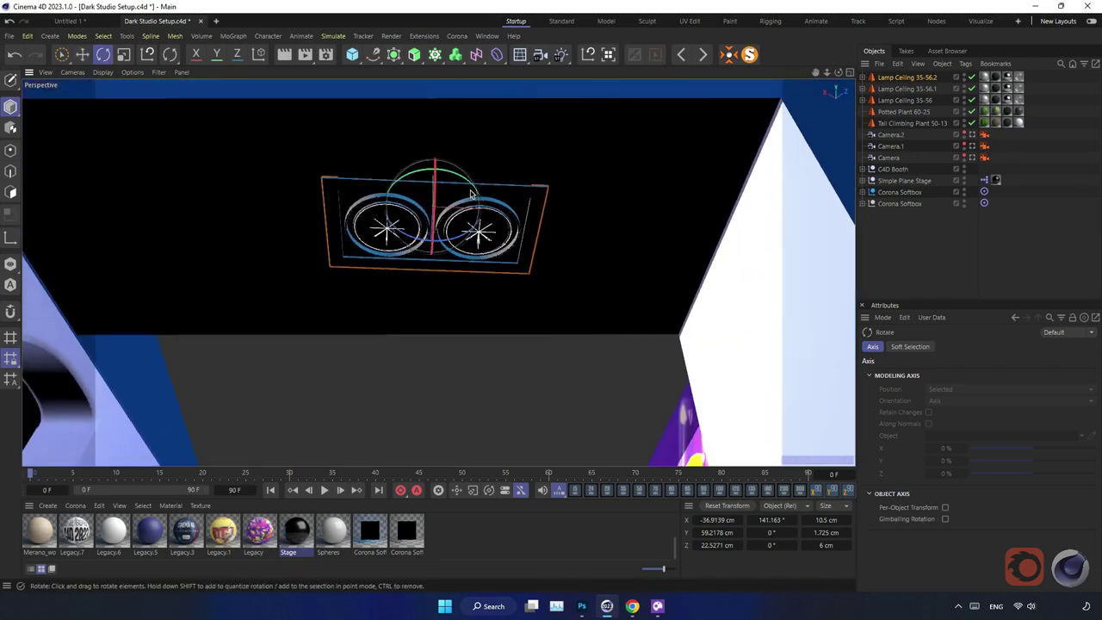
{"action": "mouse_move", "coordinate": [469, 179]}
{"action": "left_mouse_down"}
{"action": "mouse_move", "coordinate": [418, 186]}
{"action": "mouse_move", "coordinate": [423, 312]}
{"action": "mouse_move", "coordinate": [370, 313]}
{"action": "mouse_move", "coordinate": [383, 305]}
{"action": "left_mouse_up"}
{"action": "key", "text": "e"}
{"action": "scroll", "coordinate": [423, 278], "scroll_direction": "down", "scroll_amount": 2}
{"action": "scroll", "coordinate": [354, 315], "scroll_direction": "down", "scroll_amount": 2}
{"action": "scroll", "coordinate": [354, 339], "scroll_direction": "down", "scroll_amount": 1}
{"action": "scroll", "coordinate": [459, 298], "scroll_direction": "down", "scroll_amount": 2}
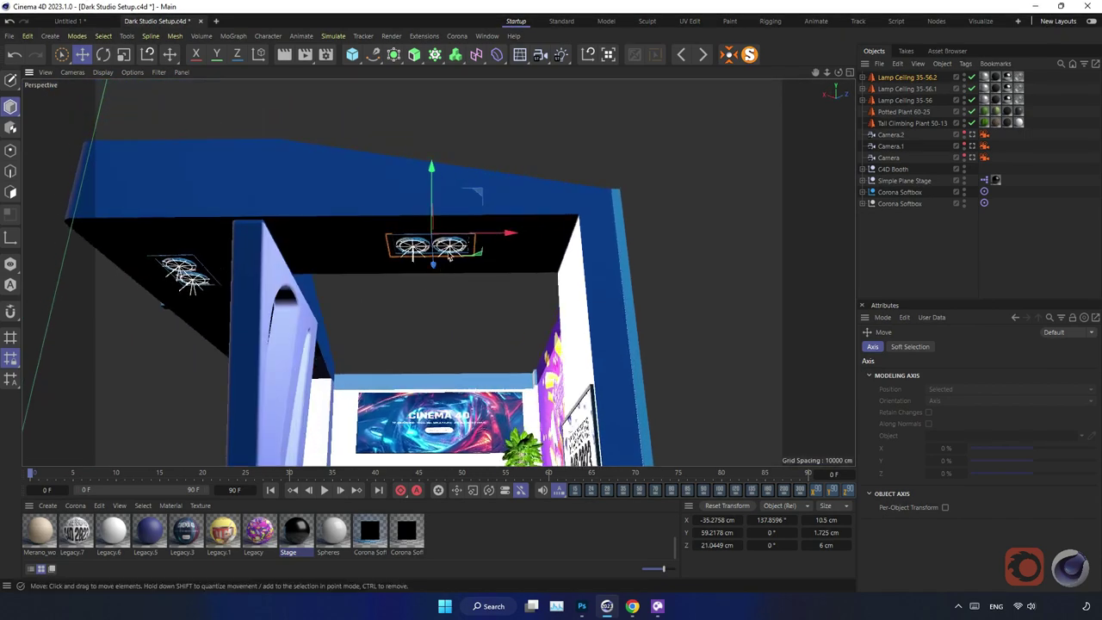
{"action": "left_click_drag", "start_coordinate": [490, 235], "coordinate": [473, 237]}
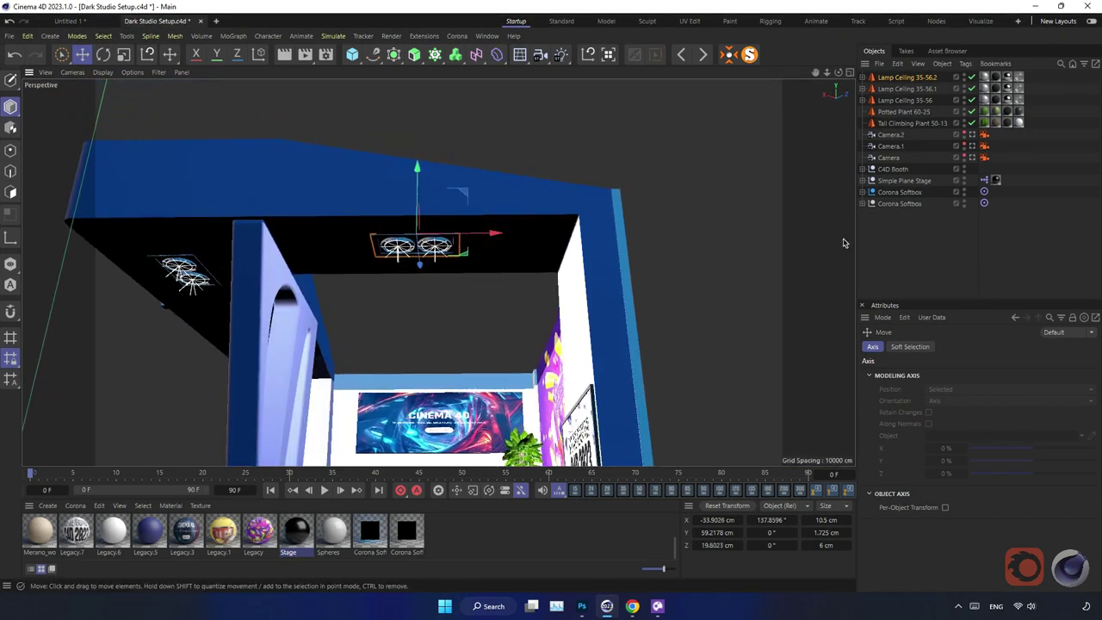
{"action": "left_click", "coordinate": [618, 288]}
{"action": "left_click_drag", "start_coordinate": [618, 288], "coordinate": [478, 295], "text": "alt"}
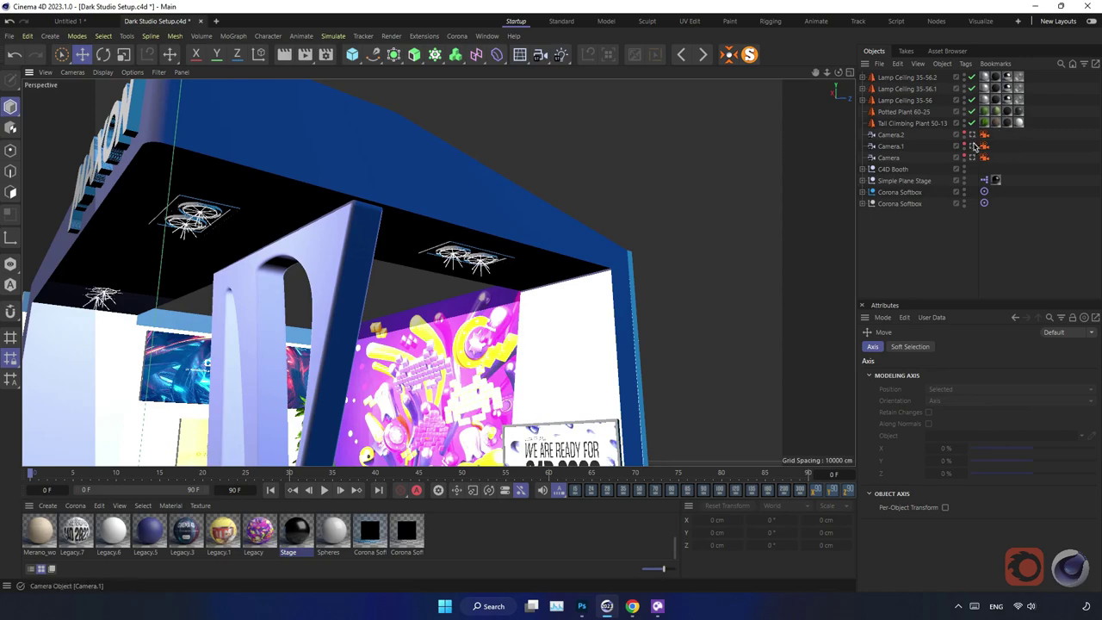
Check the booth through Camera.1 and Camera, then return to the Perspective view
{"action": "left_click", "coordinate": [972, 146]}
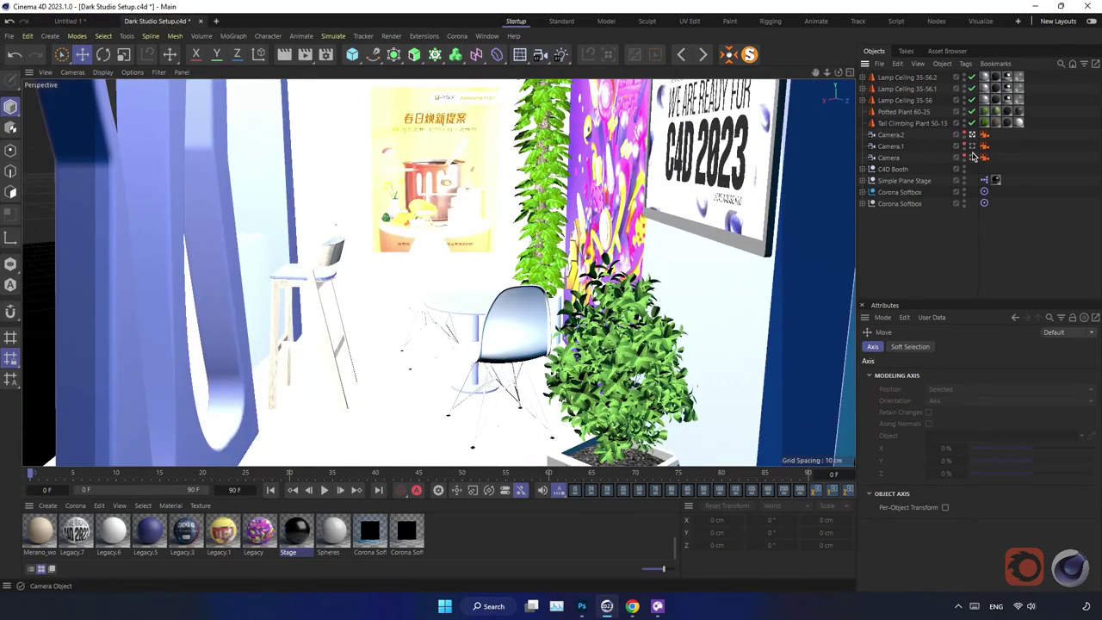
{"action": "left_click", "coordinate": [972, 158]}
{"action": "left_click", "coordinate": [972, 158]}
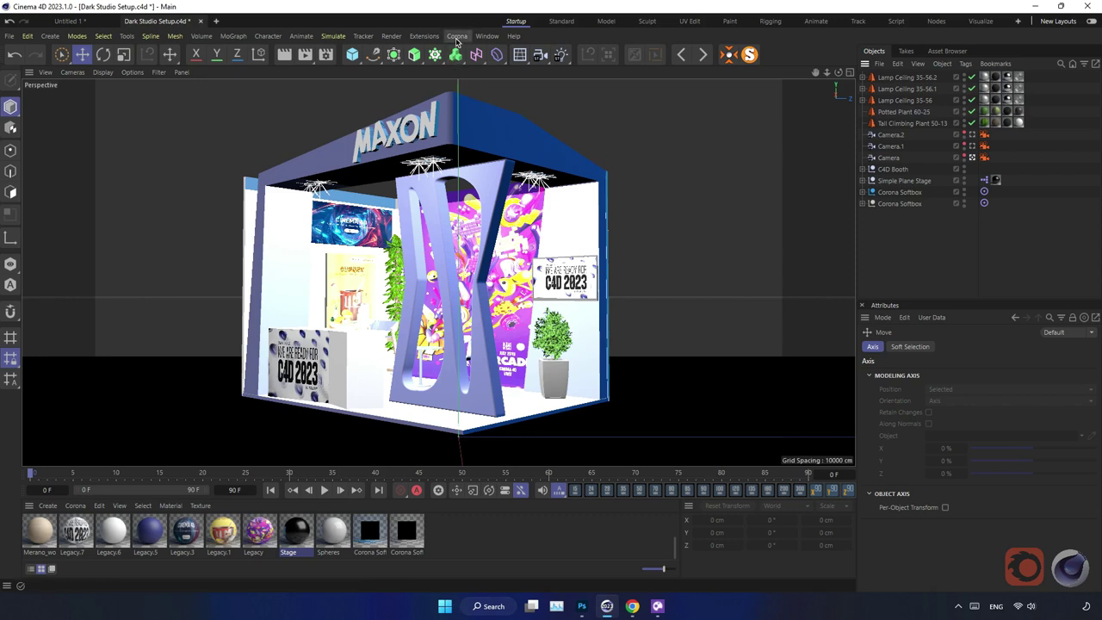
Expand Lamp Ceiling 35-56.2 and start Corona interactive rendering in the viewport
{"action": "scroll", "coordinate": [138, 542], "scroll_direction": "up", "scroll_amount": 1}
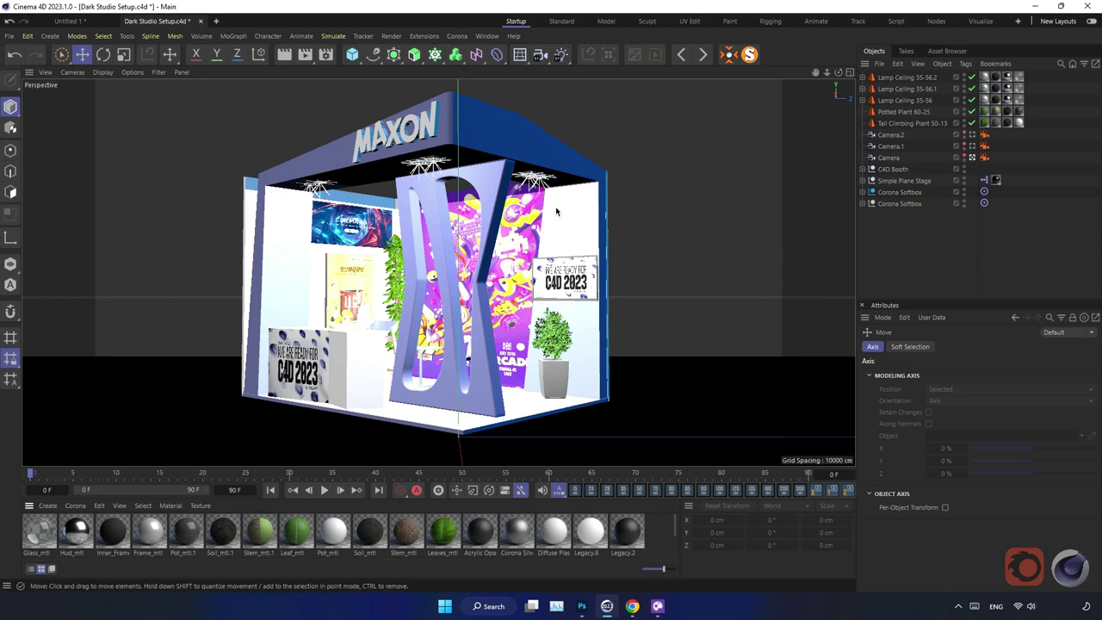
{"action": "left_click", "coordinate": [863, 78]}
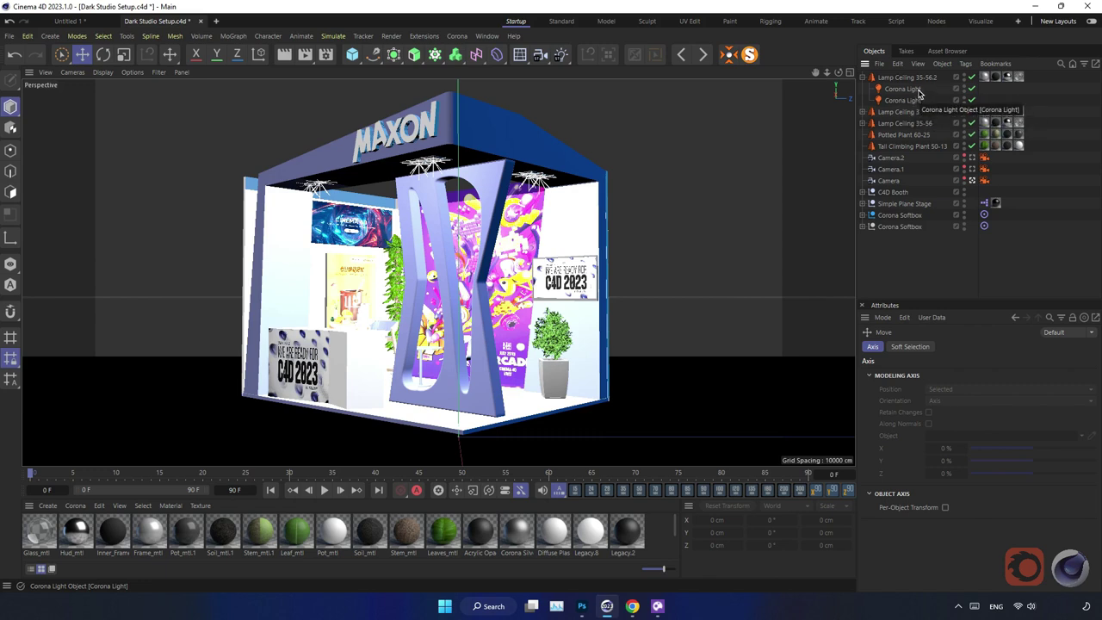
{"action": "left_click", "coordinate": [285, 56]}
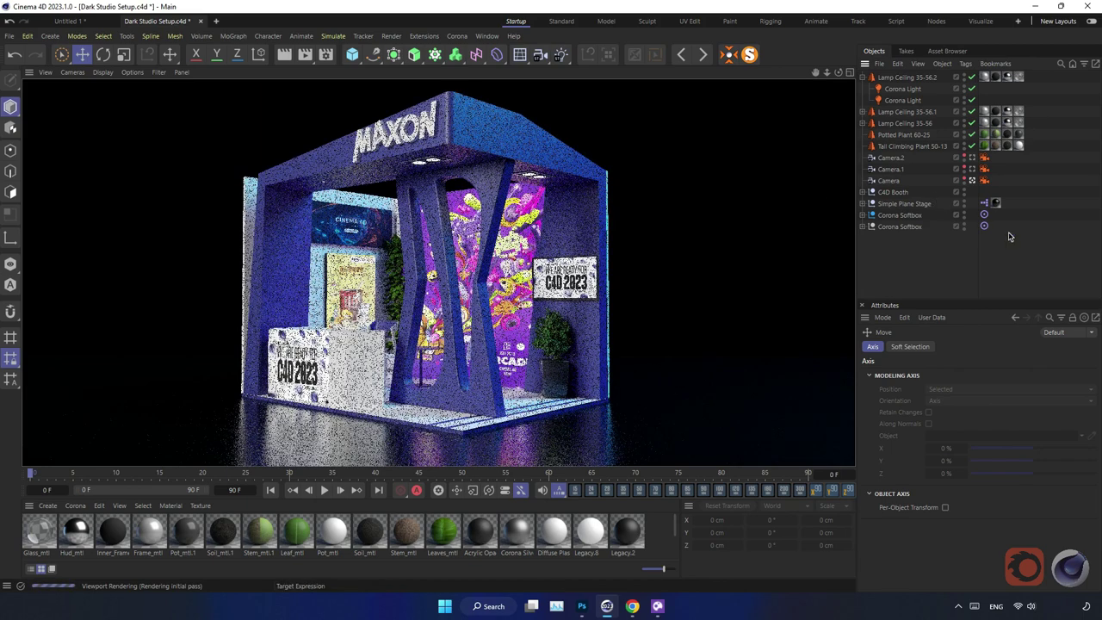
Stop the live render, lower Lamp Ceiling 35-56.1 slightly, and restart interactive rendering through Camera
{"action": "left_click", "coordinate": [1034, 240]}
{"action": "left_click", "coordinate": [862, 77]}
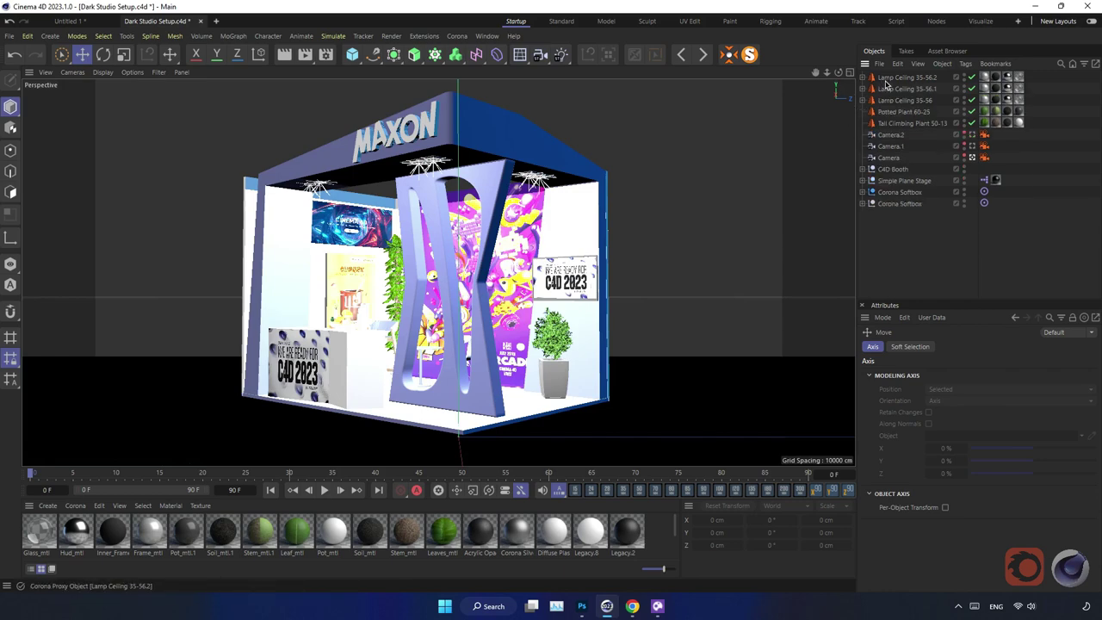
{"action": "left_click", "coordinate": [906, 91]}
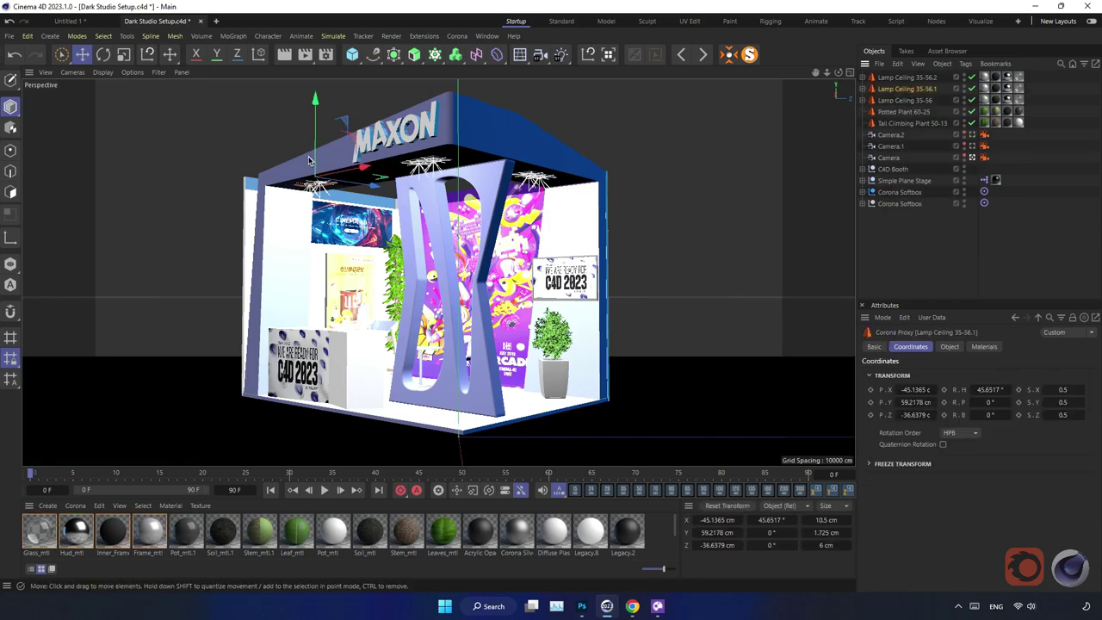
{"action": "left_click", "coordinate": [973, 157]}
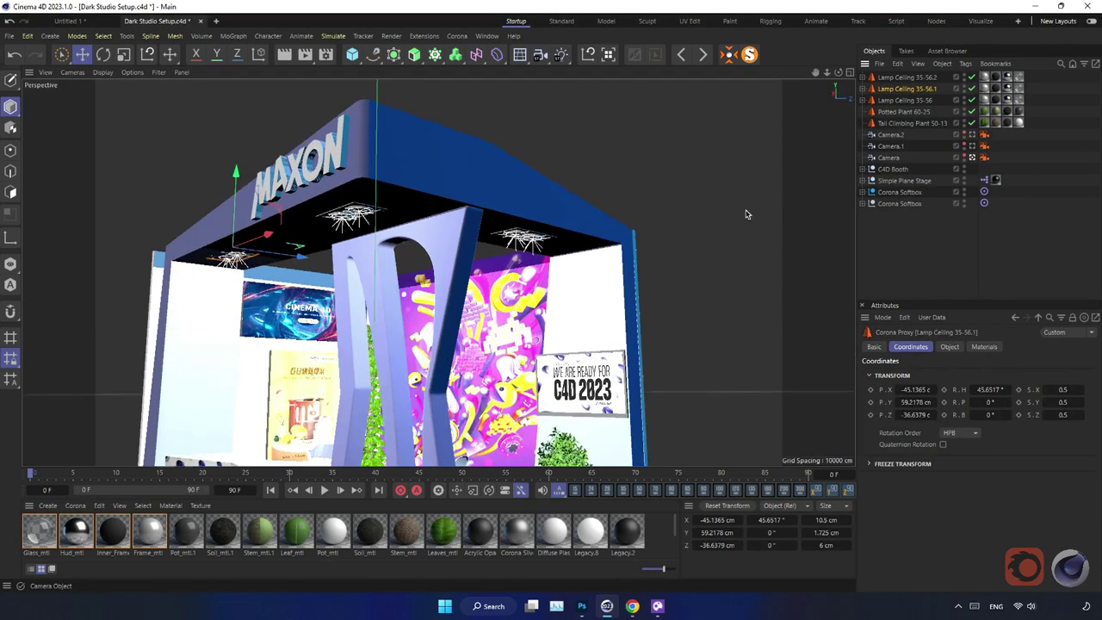
{"action": "left_click_drag", "start_coordinate": [747, 214], "coordinate": [375, 278], "text": "alt"}
{"action": "scroll", "coordinate": [375, 278], "scroll_direction": "up", "scroll_amount": 5}
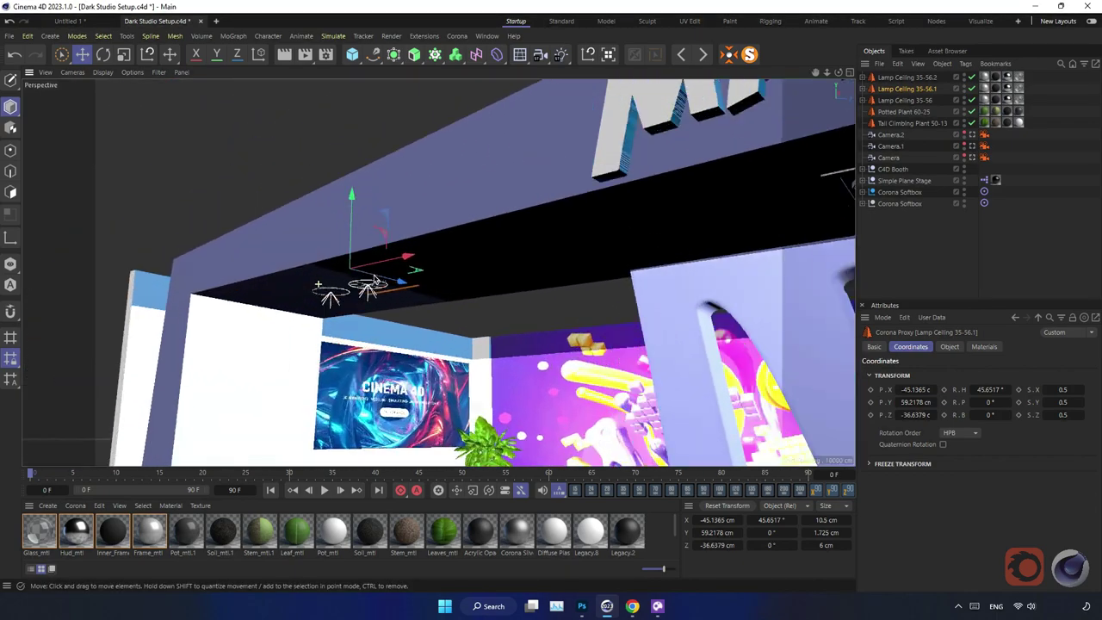
{"action": "scroll", "coordinate": [374, 279], "scroll_direction": "up", "scroll_amount": 3}
{"action": "scroll", "coordinate": [443, 258], "scroll_direction": "up", "scroll_amount": 3}
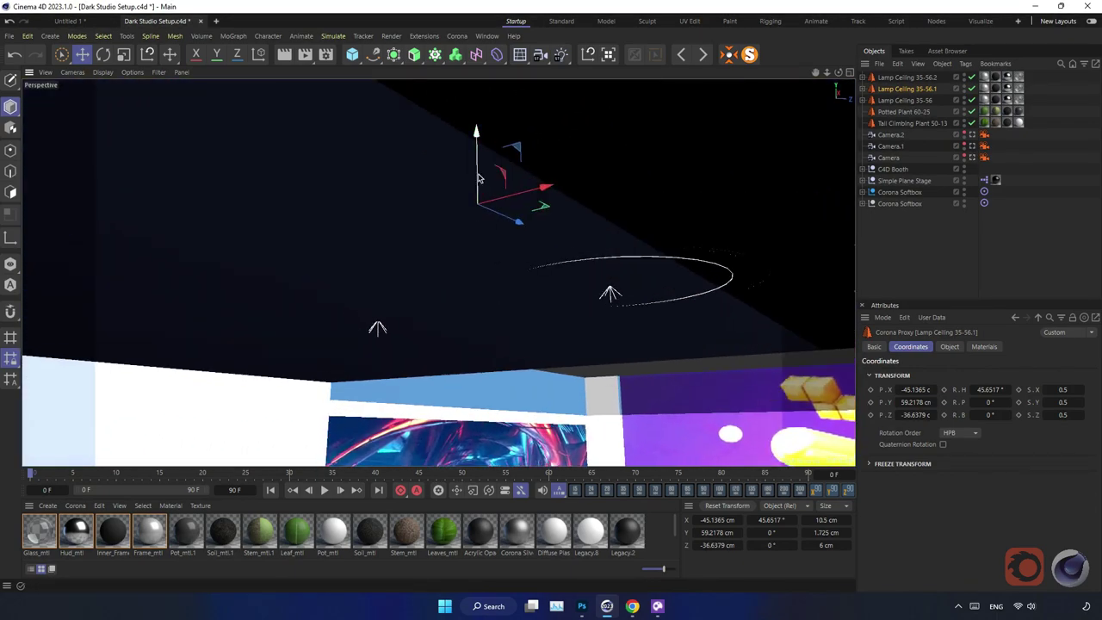
{"action": "left_click_drag", "start_coordinate": [479, 178], "coordinate": [472, 186]}
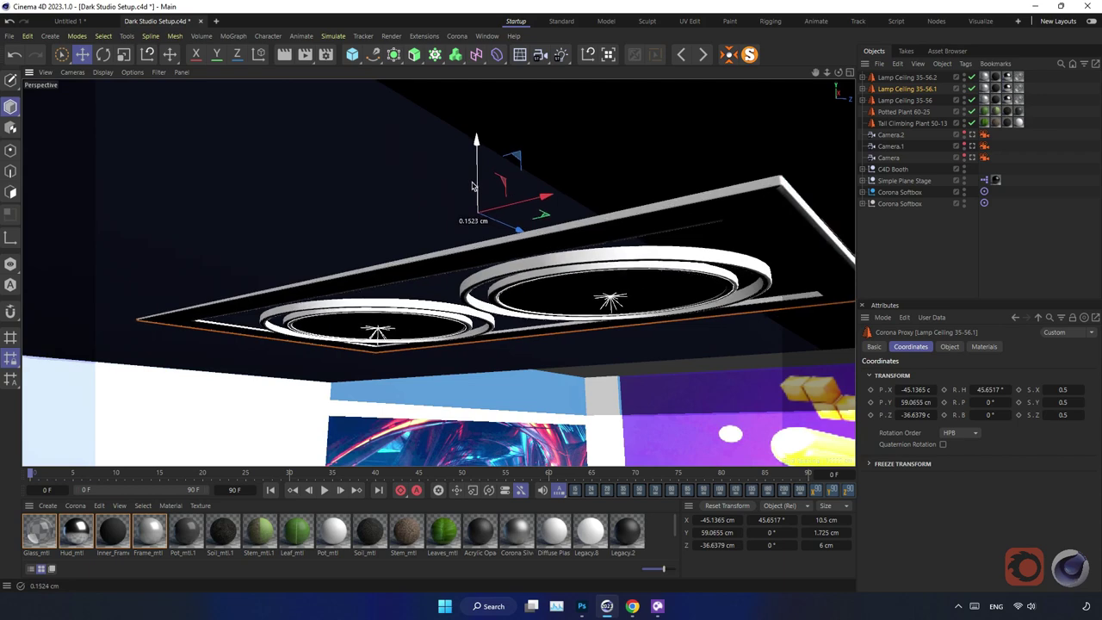
{"action": "left_click", "coordinate": [973, 158]}
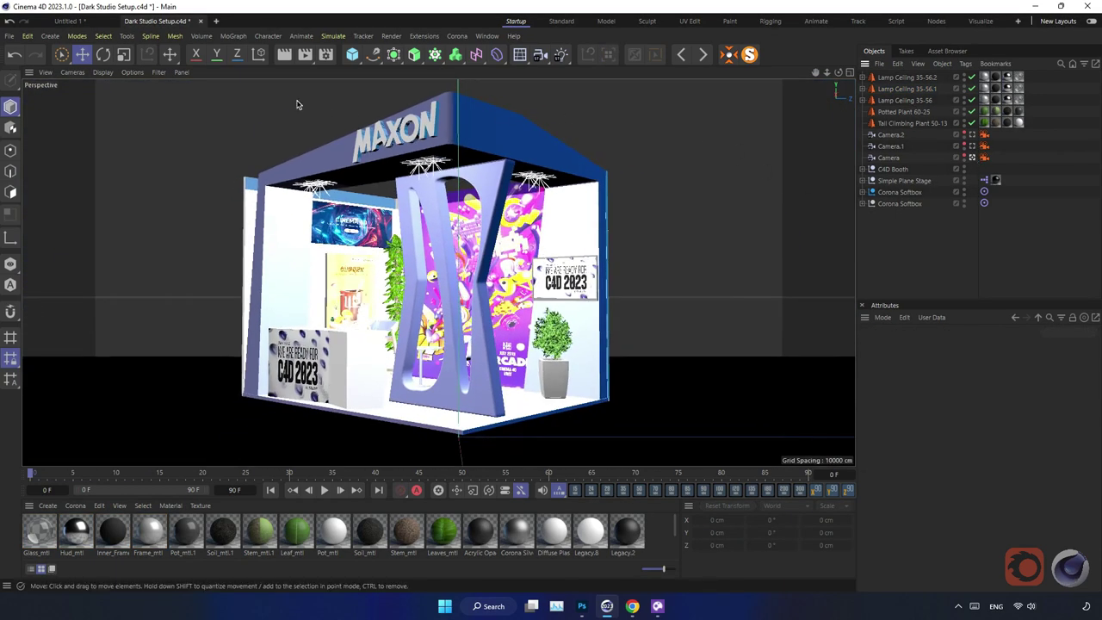
{"action": "left_click", "coordinate": [284, 54]}
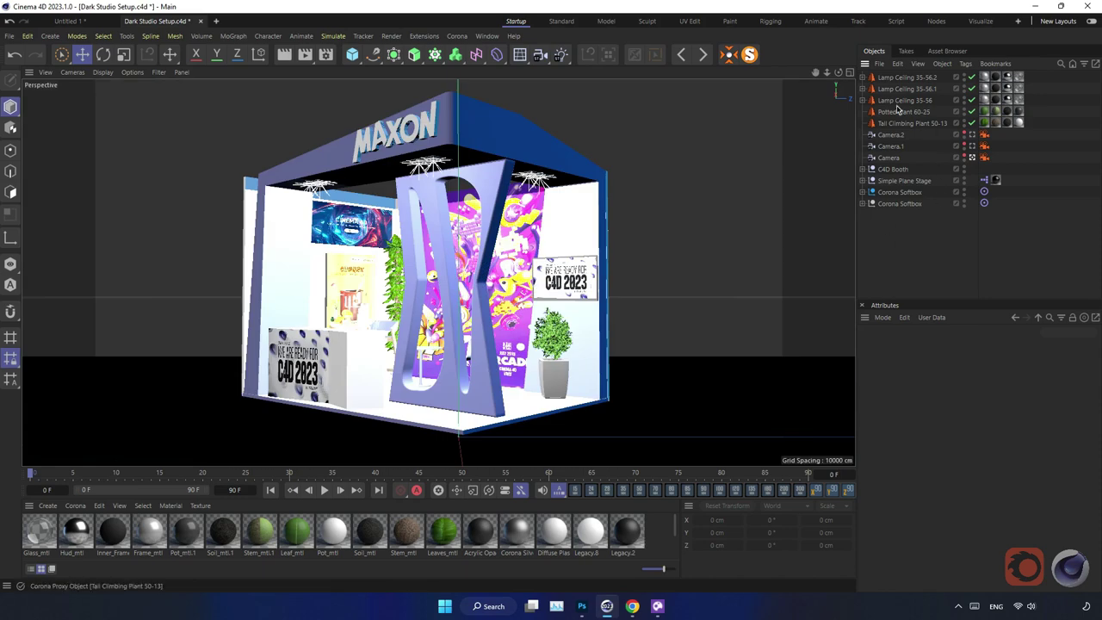
Stop the live preview and switch off both Corona lights of Lamp Ceiling 35-56.2
{"action": "left_click", "coordinate": [863, 77]}
{"action": "left_click_drag", "start_coordinate": [927, 95], "coordinate": [901, 105]}
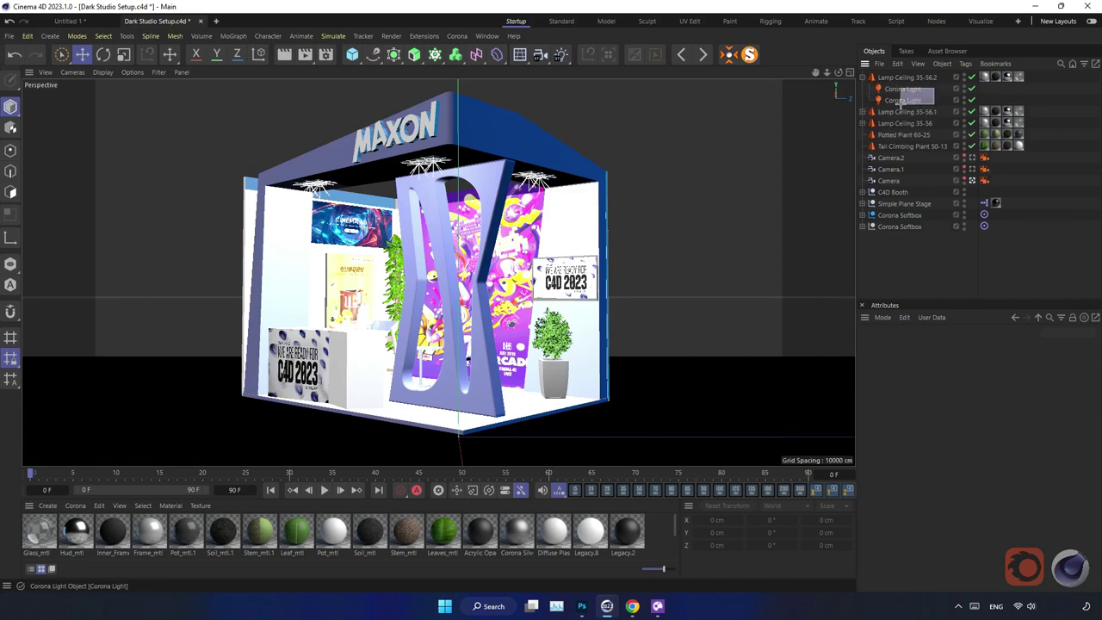
{"action": "left_click", "coordinate": [971, 88]}
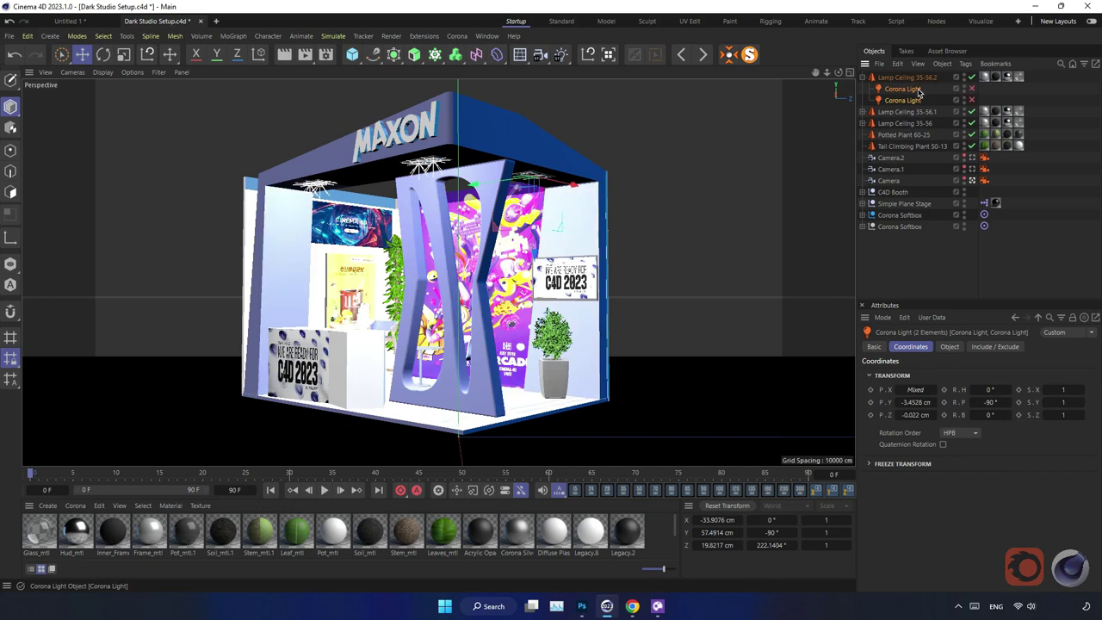
{"action": "left_click", "coordinate": [863, 78]}
Switch off the Corona lights of Lamp Ceiling 35-56.1 and 35-56, then select the Legacy.8 material
{"action": "left_click", "coordinate": [863, 89]}
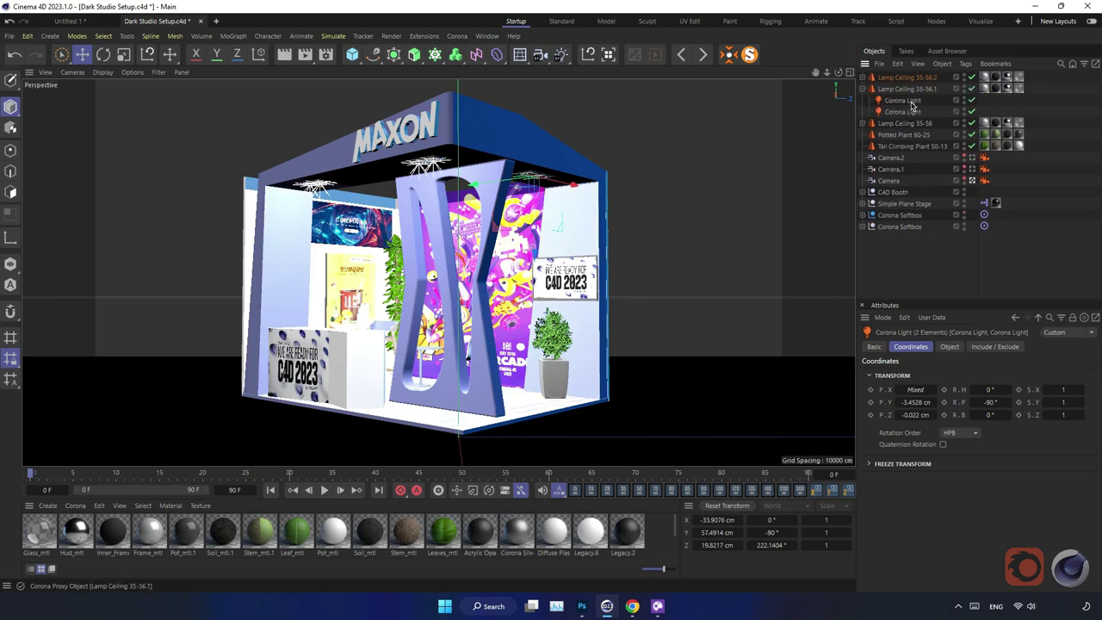
{"action": "left_click", "coordinate": [971, 100]}
{"action": "left_click", "coordinate": [971, 111]}
{"action": "left_click", "coordinate": [863, 88]}
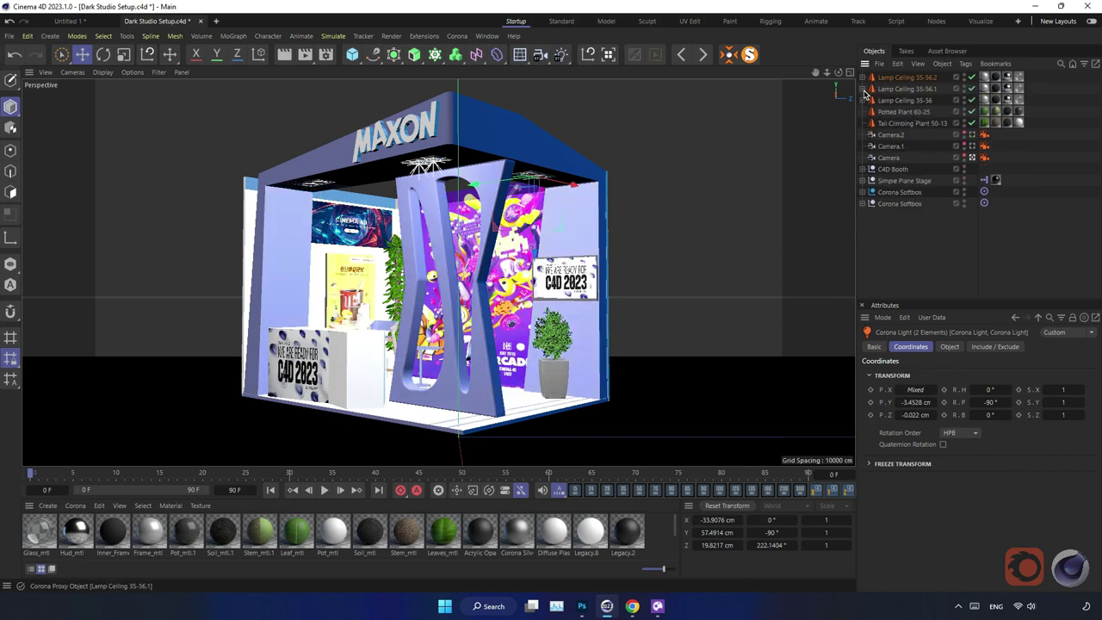
{"action": "left_click", "coordinate": [862, 100]}
{"action": "left_click", "coordinate": [971, 111]}
{"action": "left_click", "coordinate": [971, 122]}
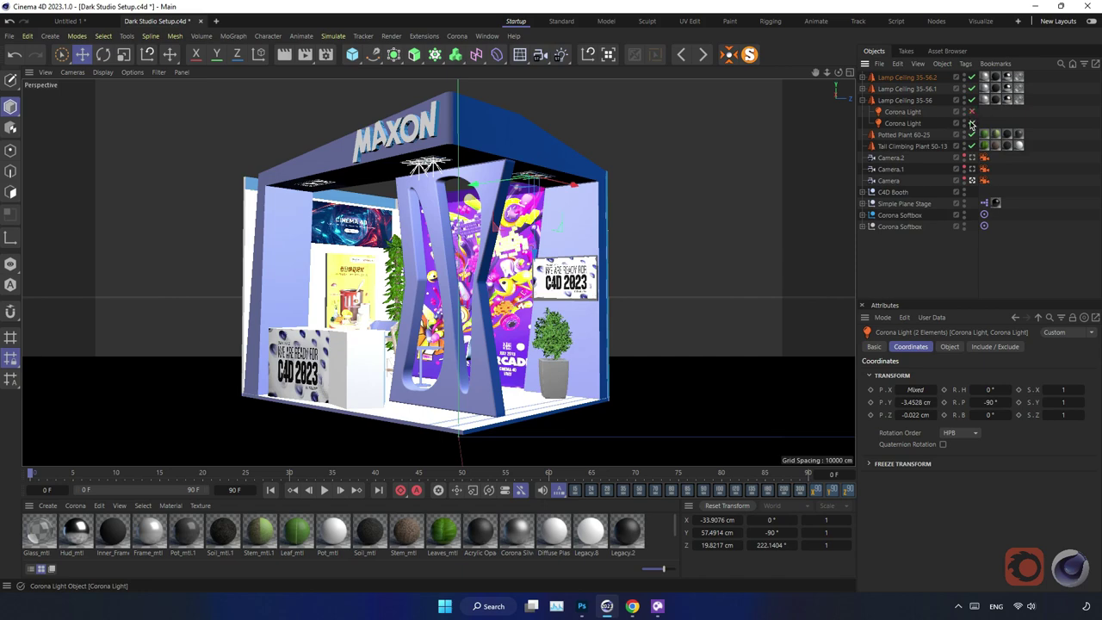
{"action": "left_click", "coordinate": [862, 100]}
{"action": "left_click", "coordinate": [912, 241]}
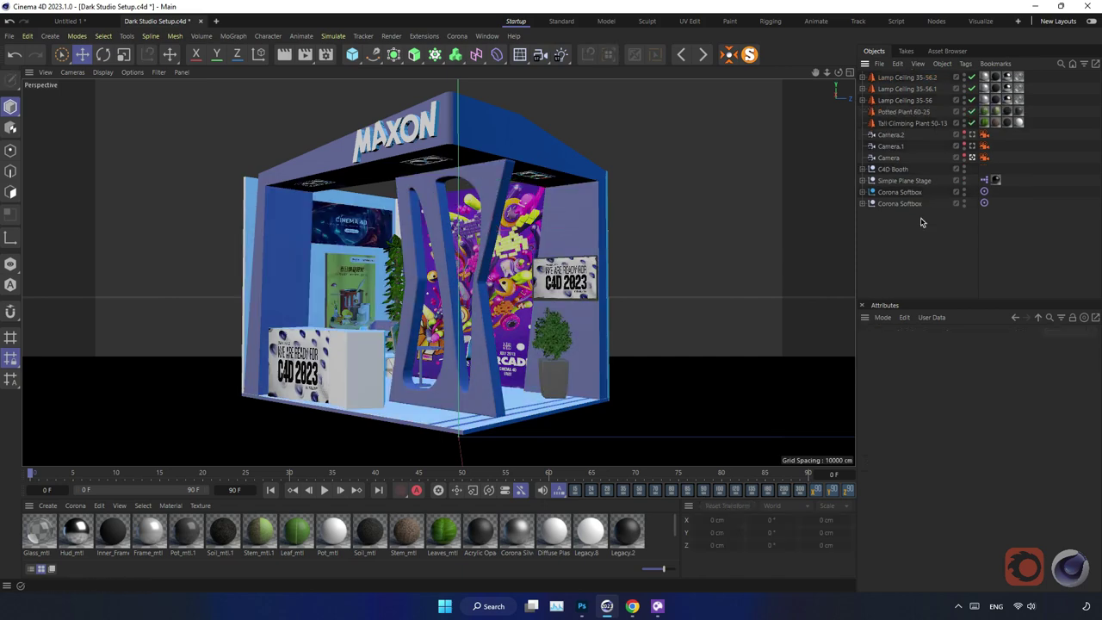
{"action": "left_click", "coordinate": [590, 531]}
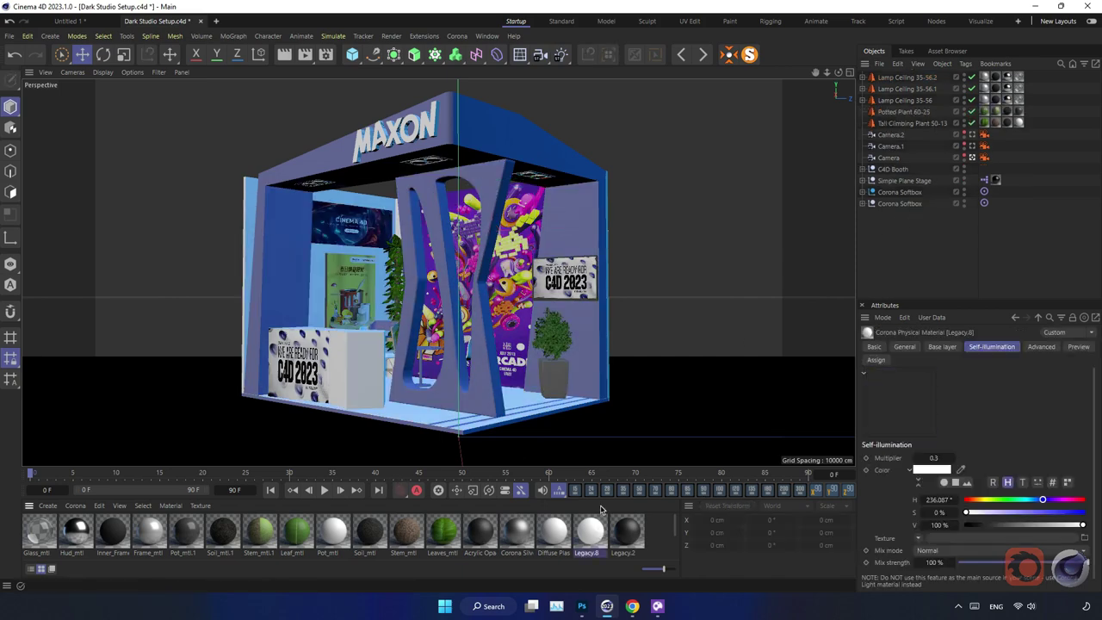
Inspect the self-illumination settings of the Legacy.8 material
{"action": "double_click", "coordinate": [590, 531]}
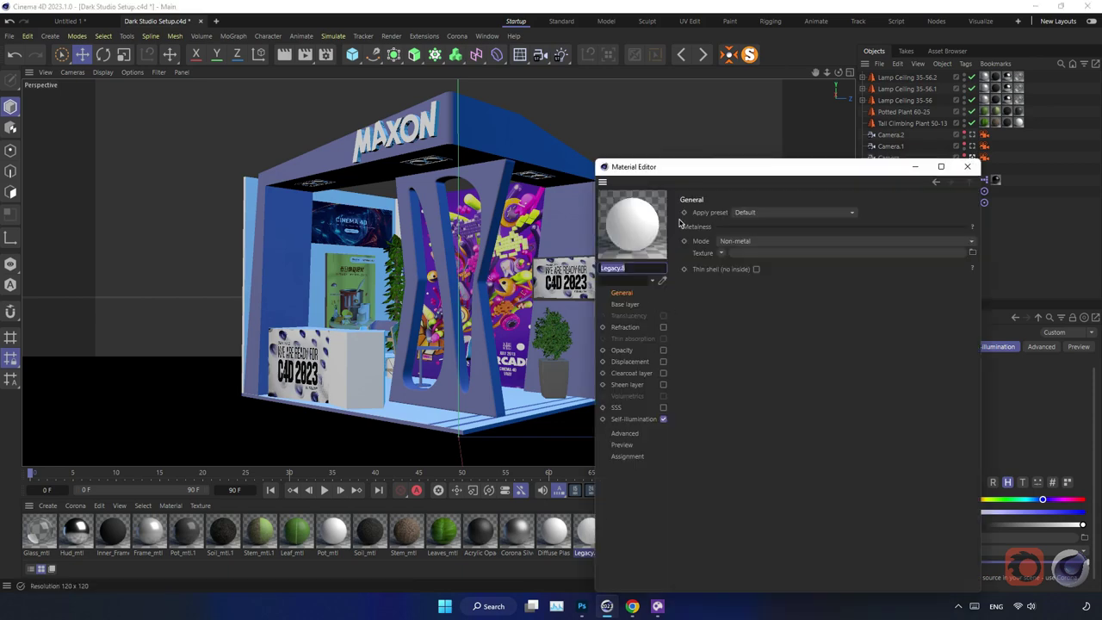
{"action": "left_click_drag", "start_coordinate": [726, 168], "coordinate": [510, 119]}
{"action": "left_click", "coordinate": [421, 370]}
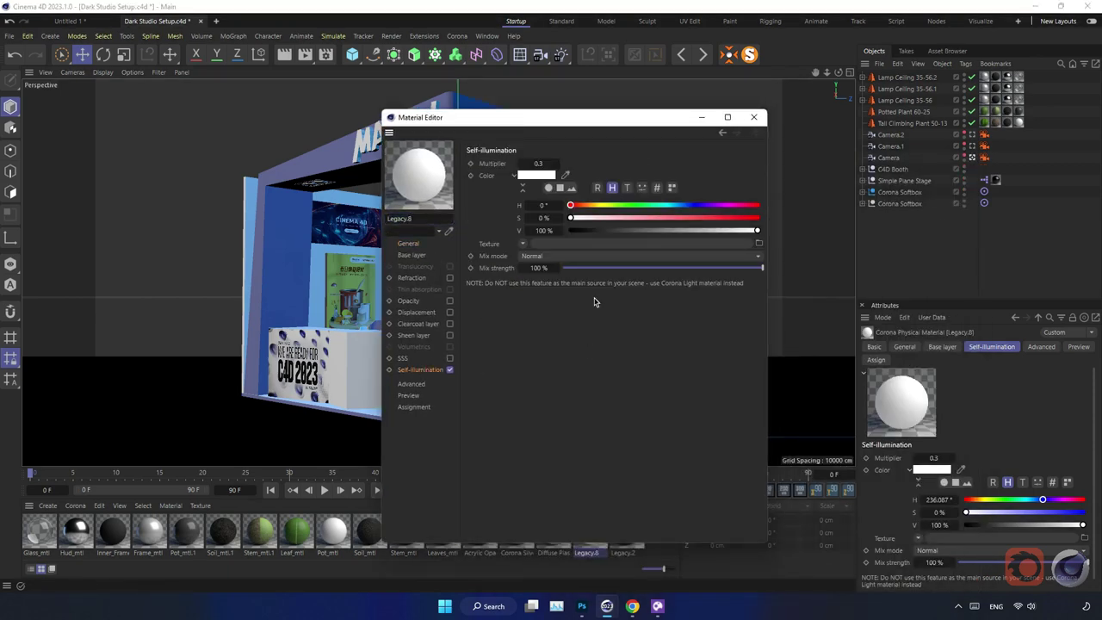
{"action": "left_click", "coordinate": [753, 117]}
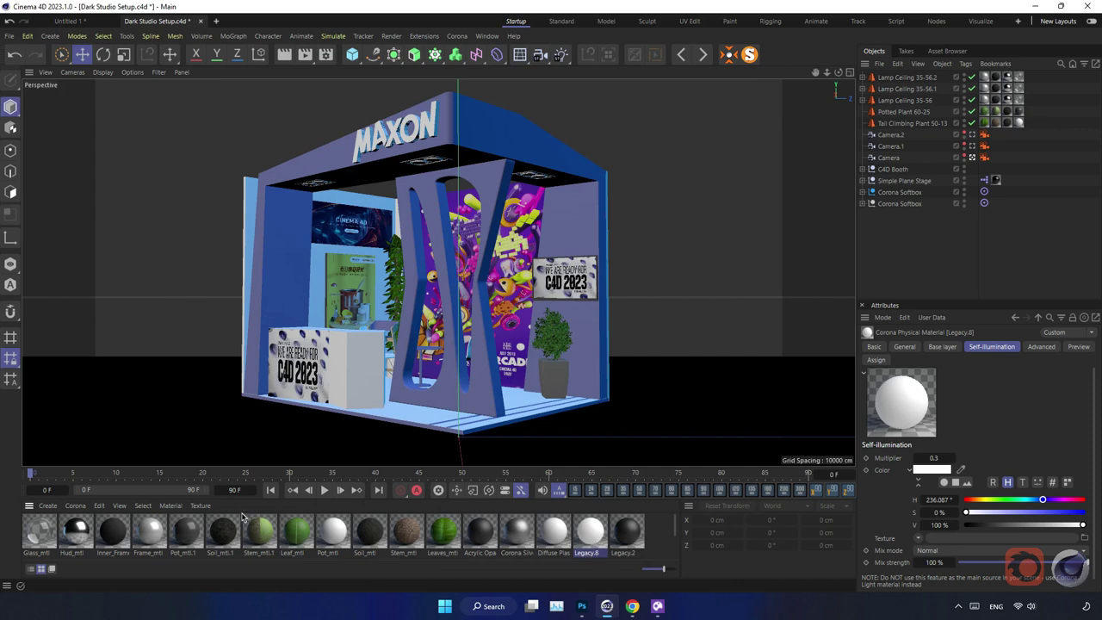
Create a Corona Light material named Light with emission intensity 2
{"action": "left_click", "coordinate": [75, 505]}
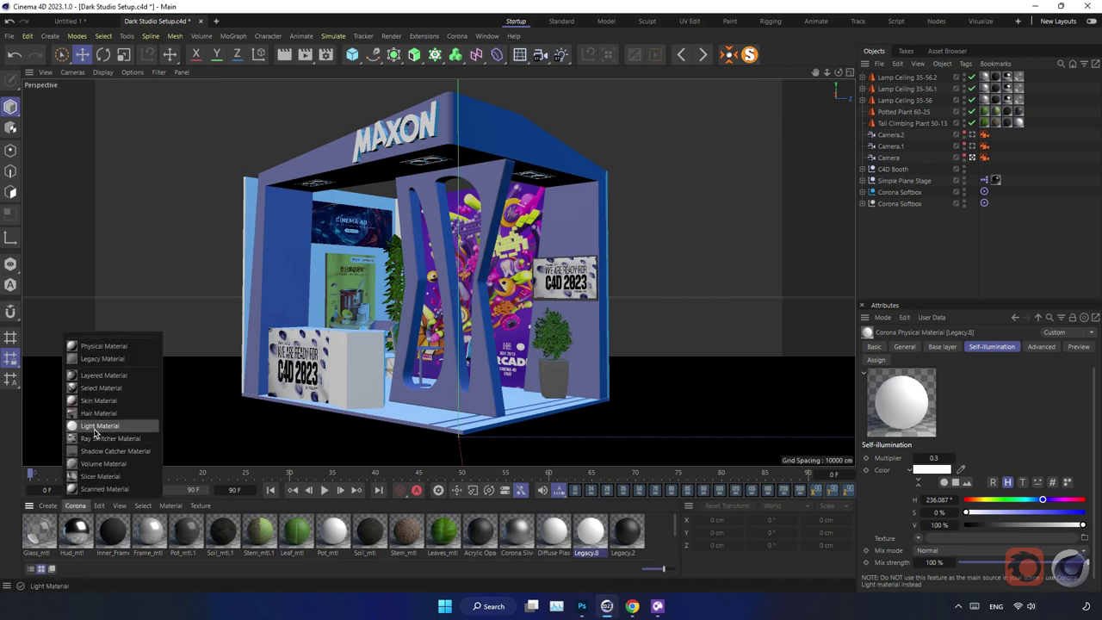
{"action": "left_click", "coordinate": [99, 426]}
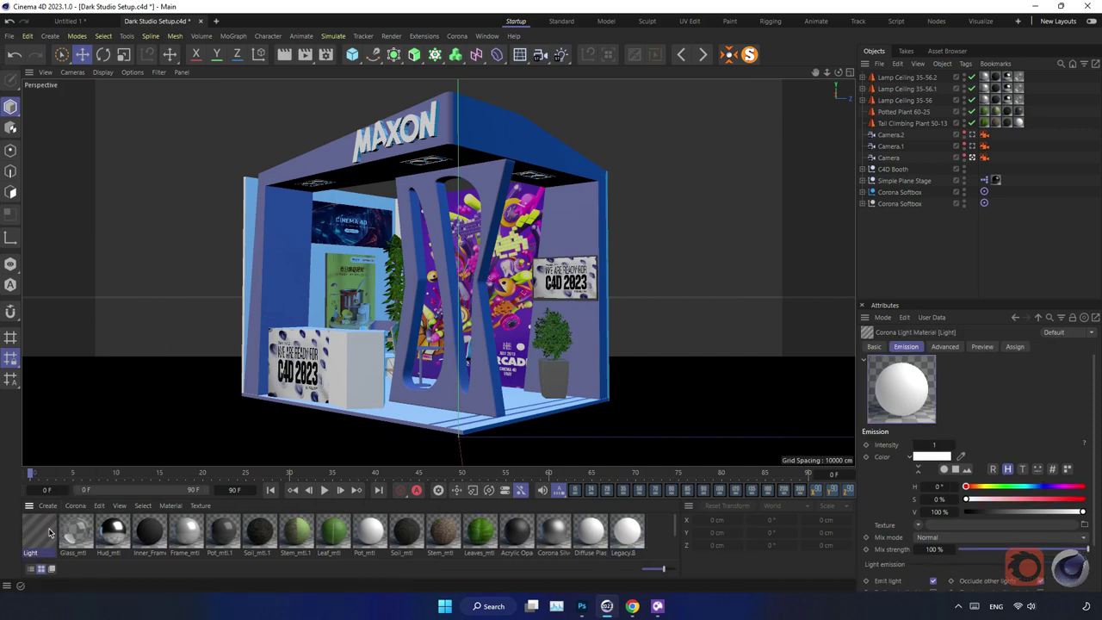
{"action": "left_click_drag", "start_coordinate": [43, 533], "coordinate": [592, 542]}
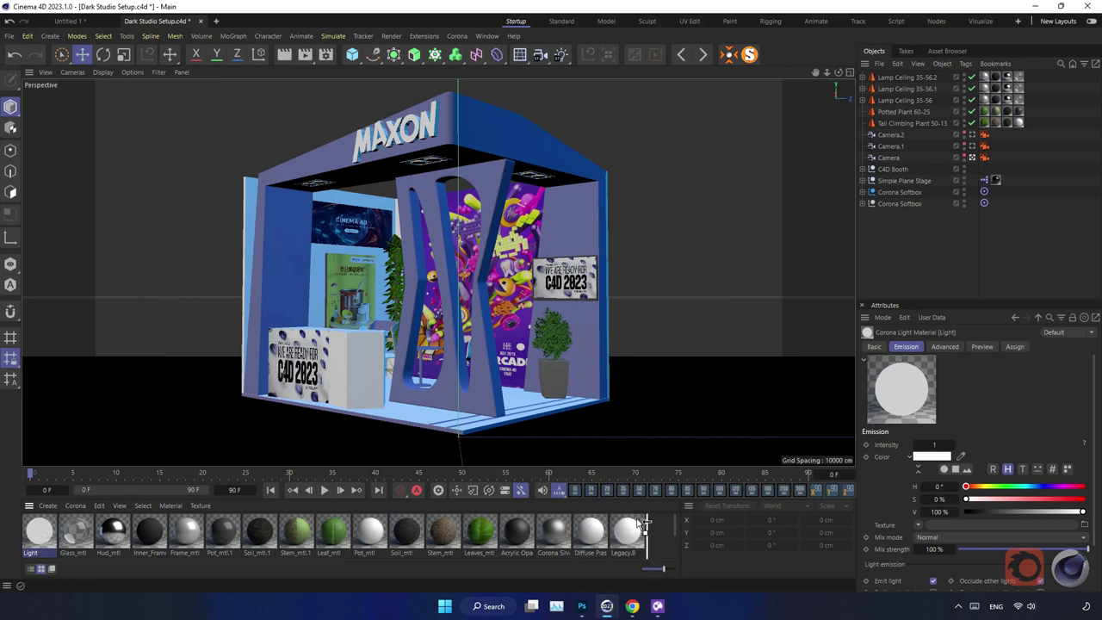
{"action": "double_click", "coordinate": [591, 533]}
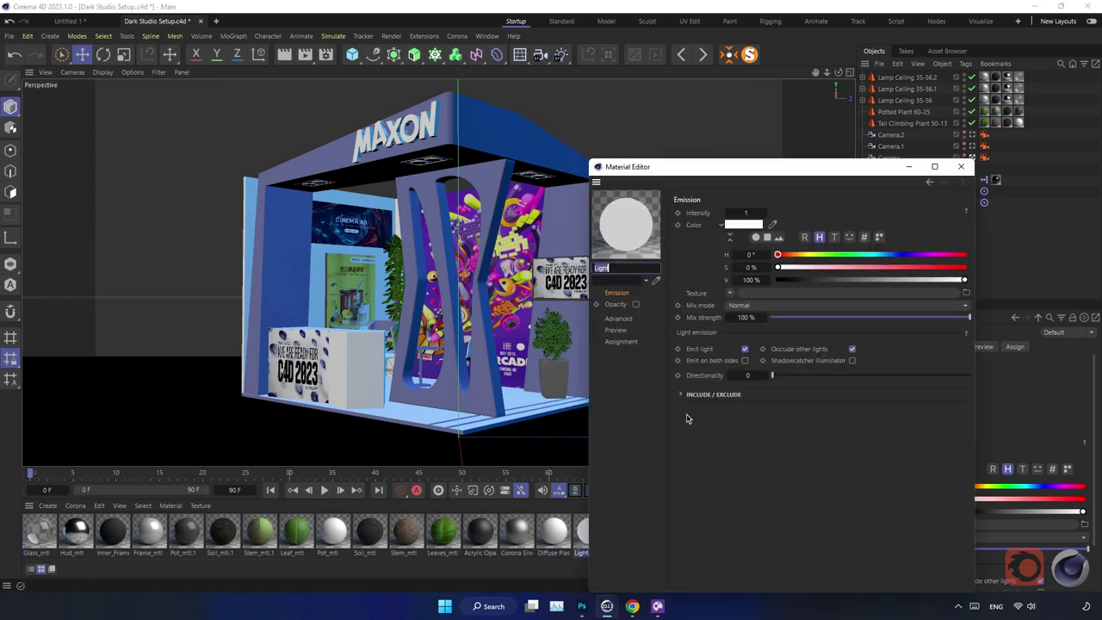
{"action": "left_click", "coordinate": [746, 212]}
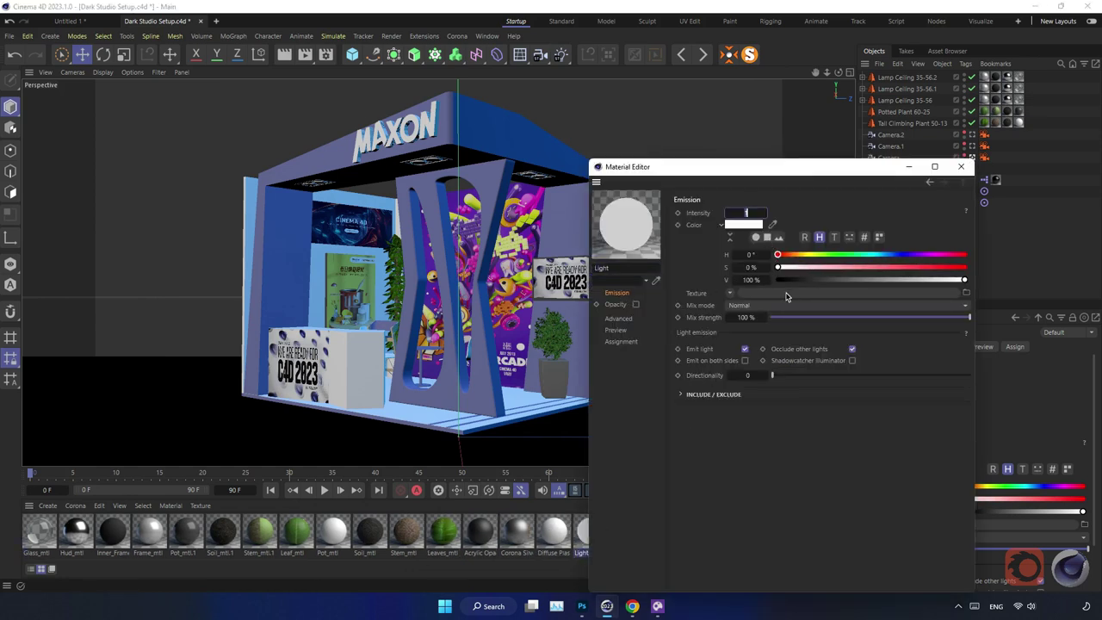
{"action": "type", "text": "2"}
{"action": "key", "text": "Return"}
{"action": "left_click", "coordinate": [961, 166]}
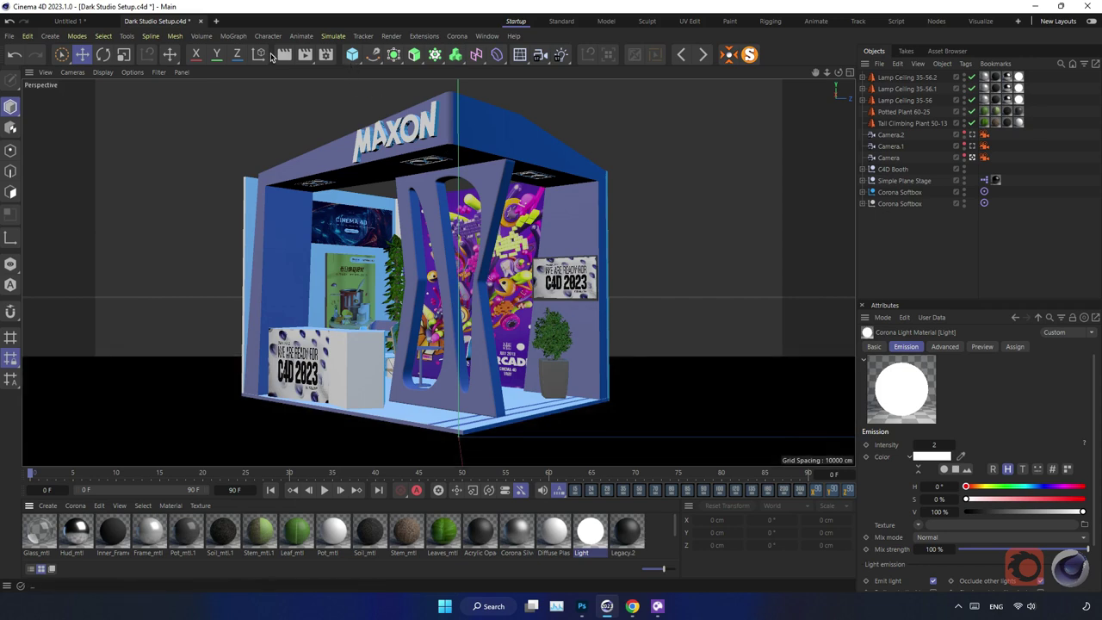
Start the interactive viewport render and raise the Light material's intensity to 5
{"action": "left_click", "coordinate": [284, 56]}
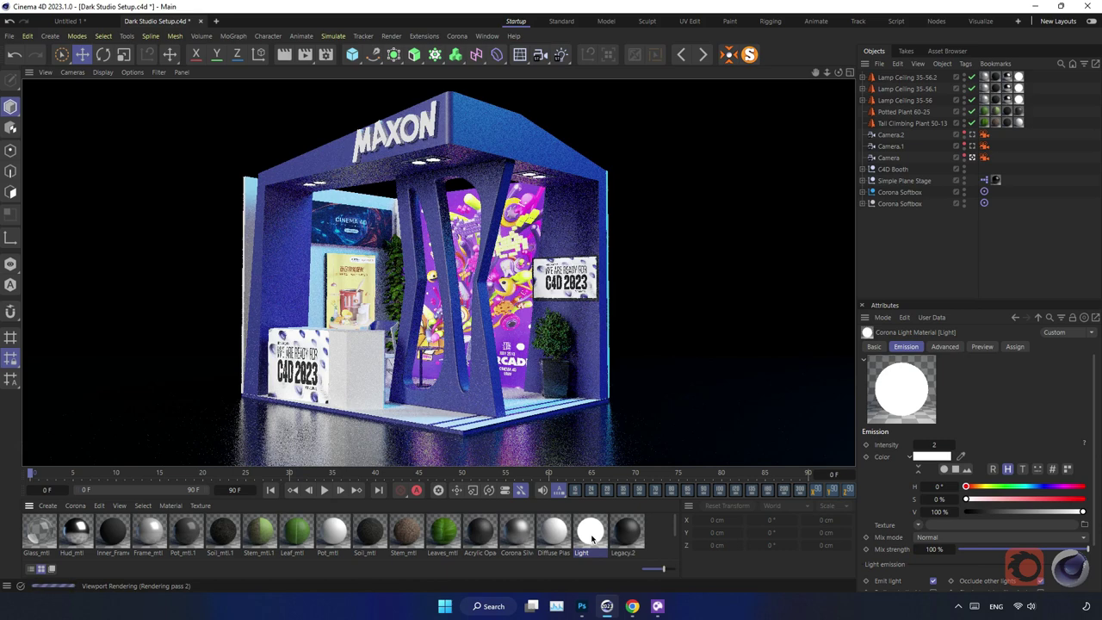
{"action": "double_click", "coordinate": [591, 533]}
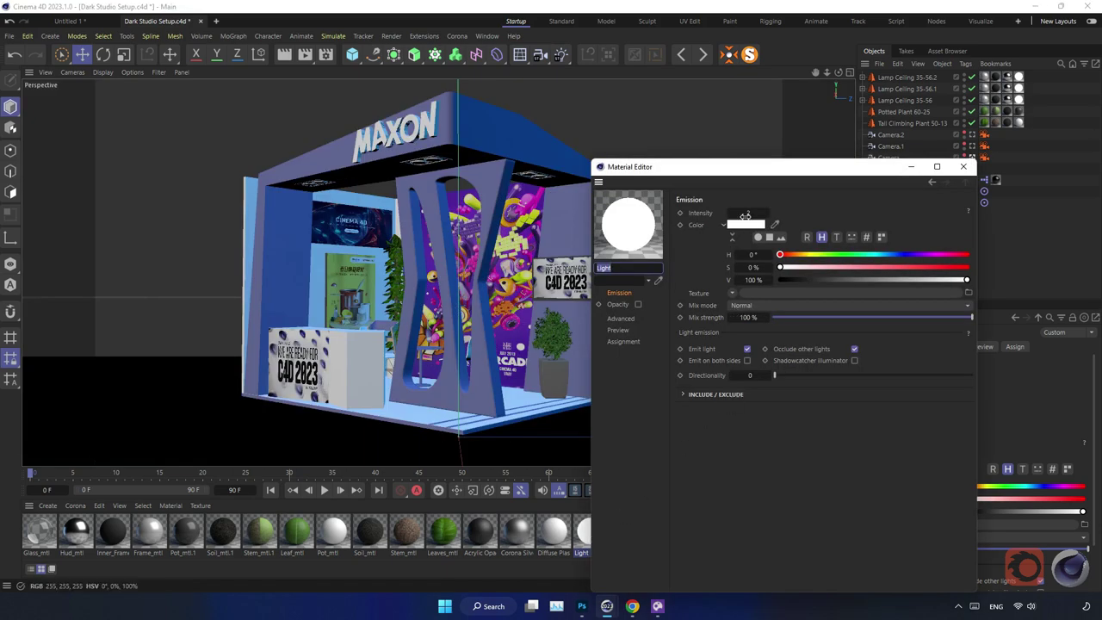
{"action": "type", "text": "5"}
{"action": "key", "text": "Return"}
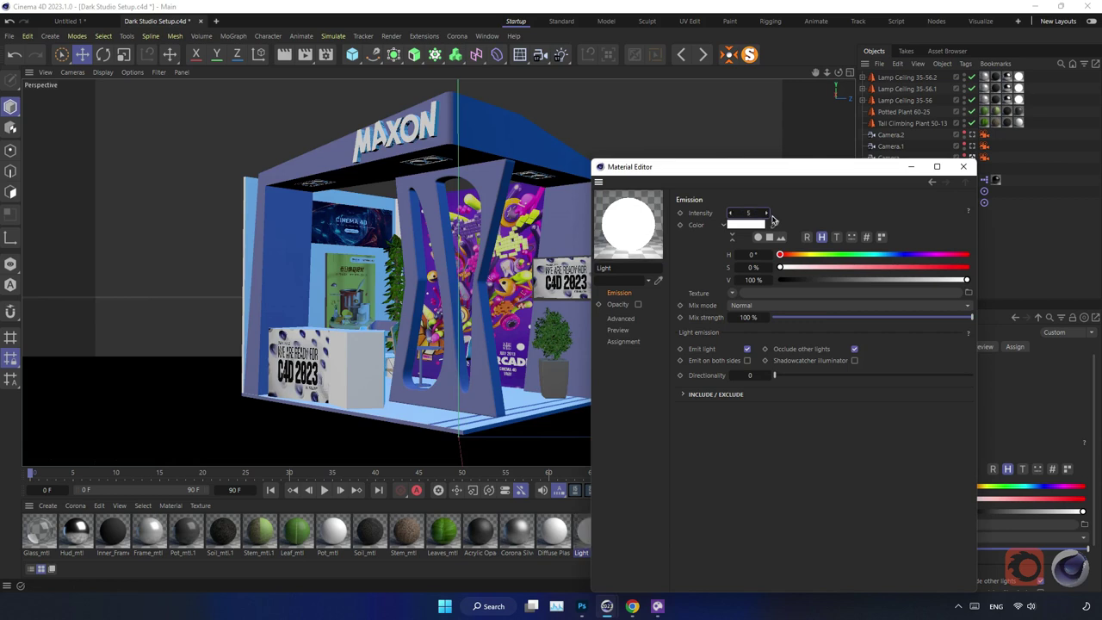
{"action": "left_click", "coordinate": [964, 167]}
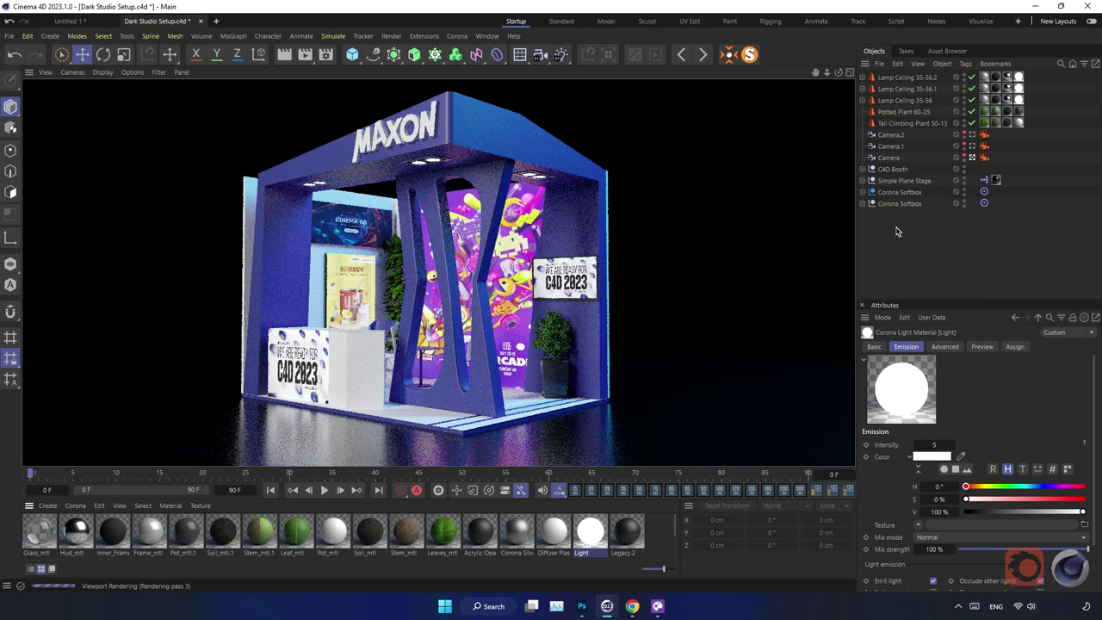
Stop the preview and raise the Light material's emission intensity to 10
{"action": "left_click", "coordinate": [895, 230]}
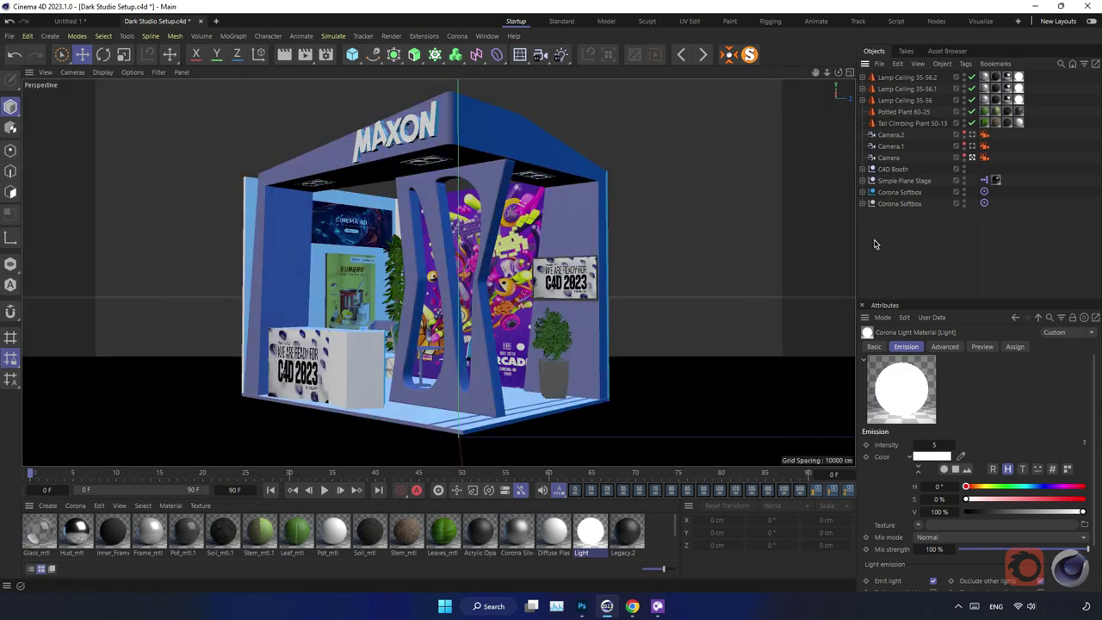
{"action": "double_click", "coordinate": [592, 531]}
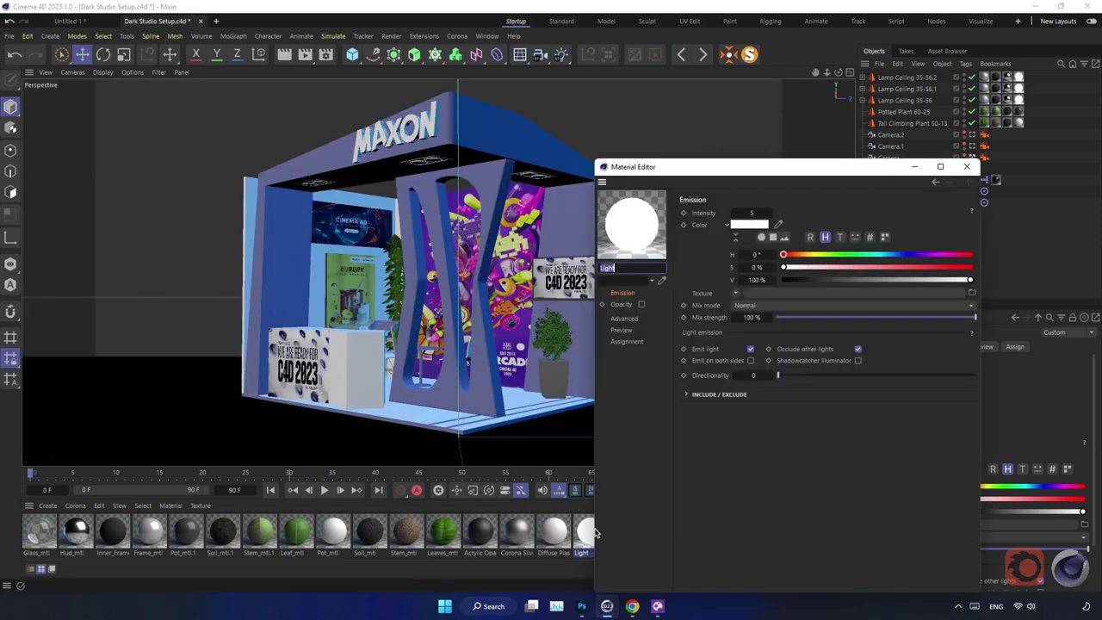
{"action": "double_click", "coordinate": [752, 213]}
{"action": "type", "text": "10"}
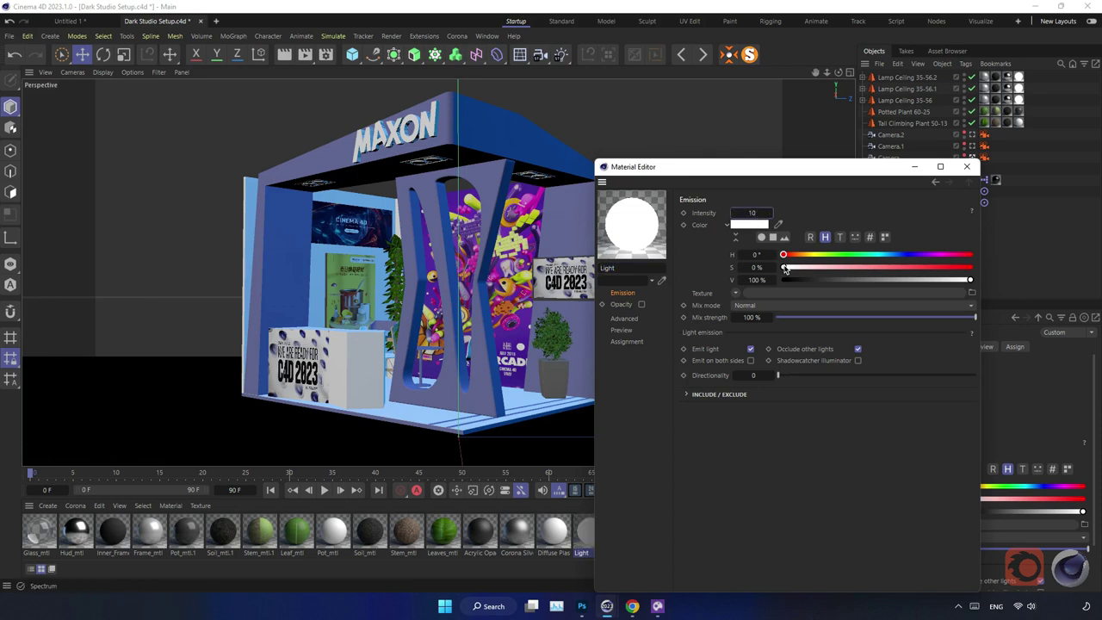
{"action": "key", "text": "Return"}
{"action": "left_click", "coordinate": [966, 166]}
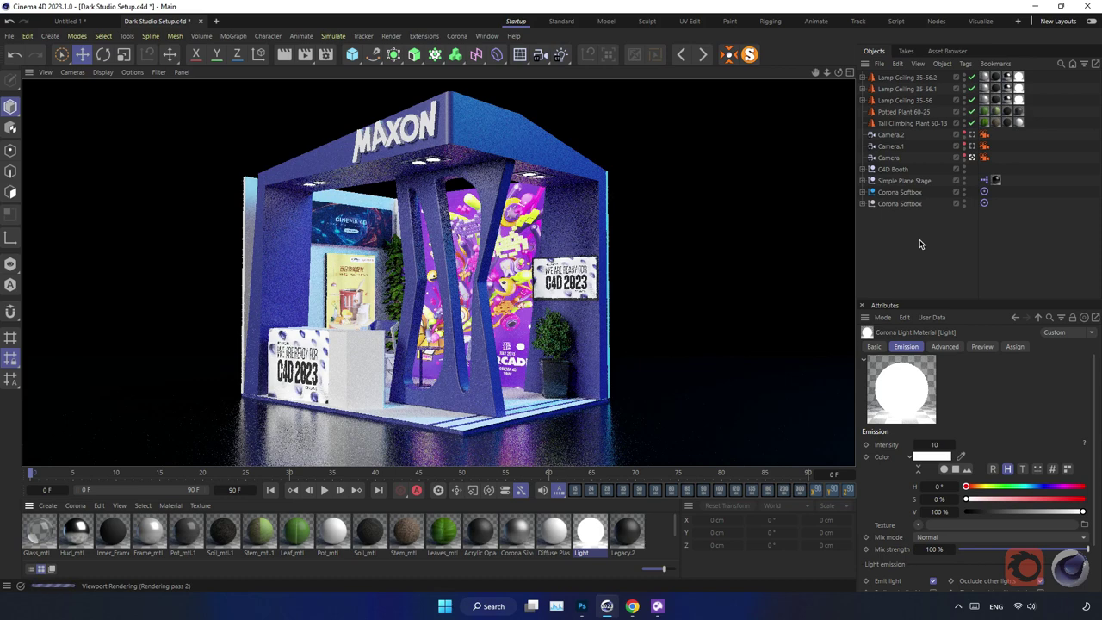
Check the Corona pass limit in Render Settings, then render Camera into the Corona frame buffer
{"action": "key", "text": "ctrl+b"}
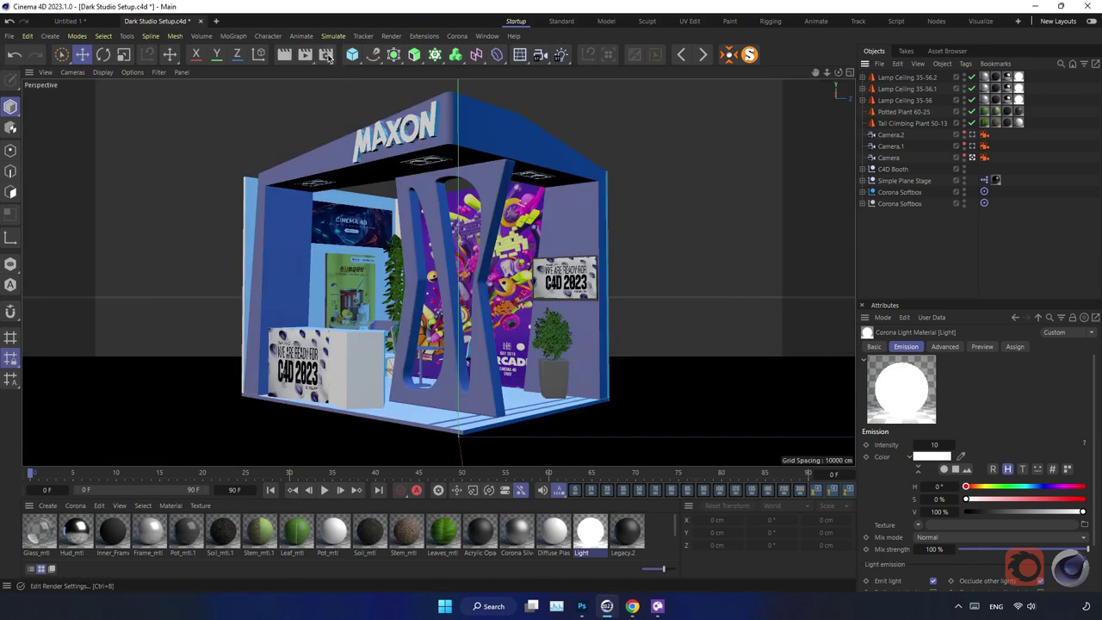
{"action": "left_click", "coordinate": [481, 91]}
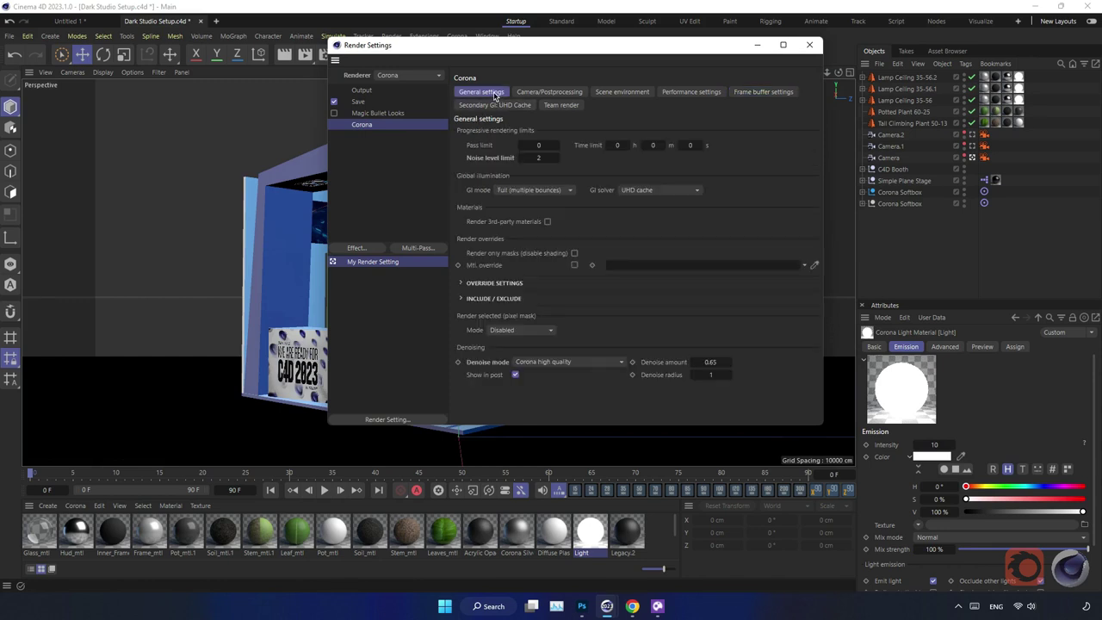
{"action": "left_click", "coordinate": [538, 145]}
{"action": "left_click", "coordinate": [809, 45]}
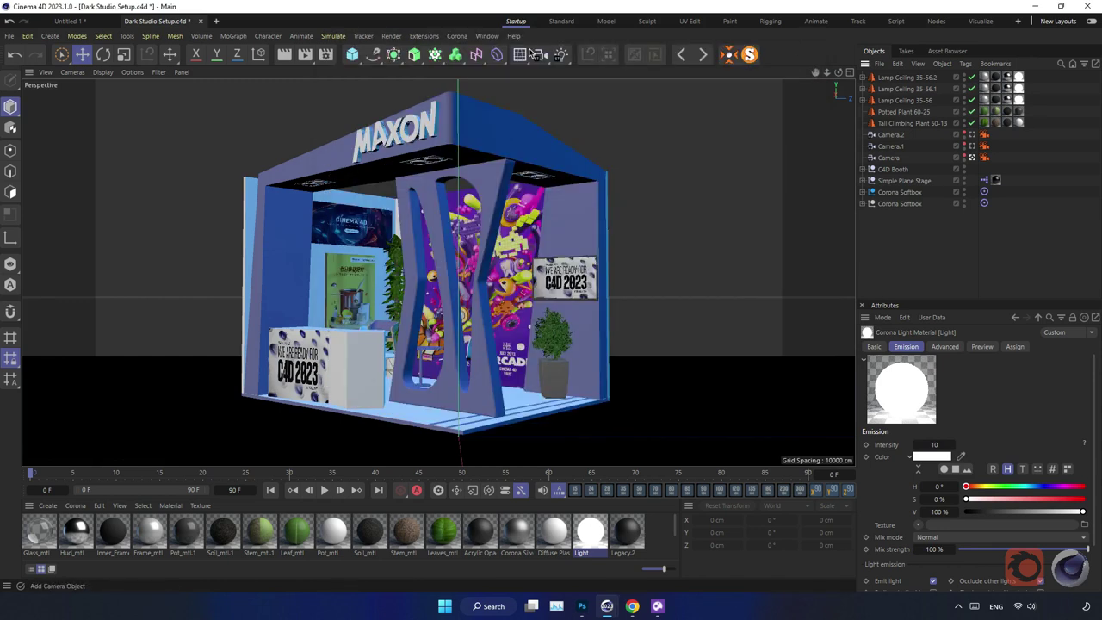
{"action": "left_click", "coordinate": [456, 35]}
{"action": "left_click", "coordinate": [504, 209]}
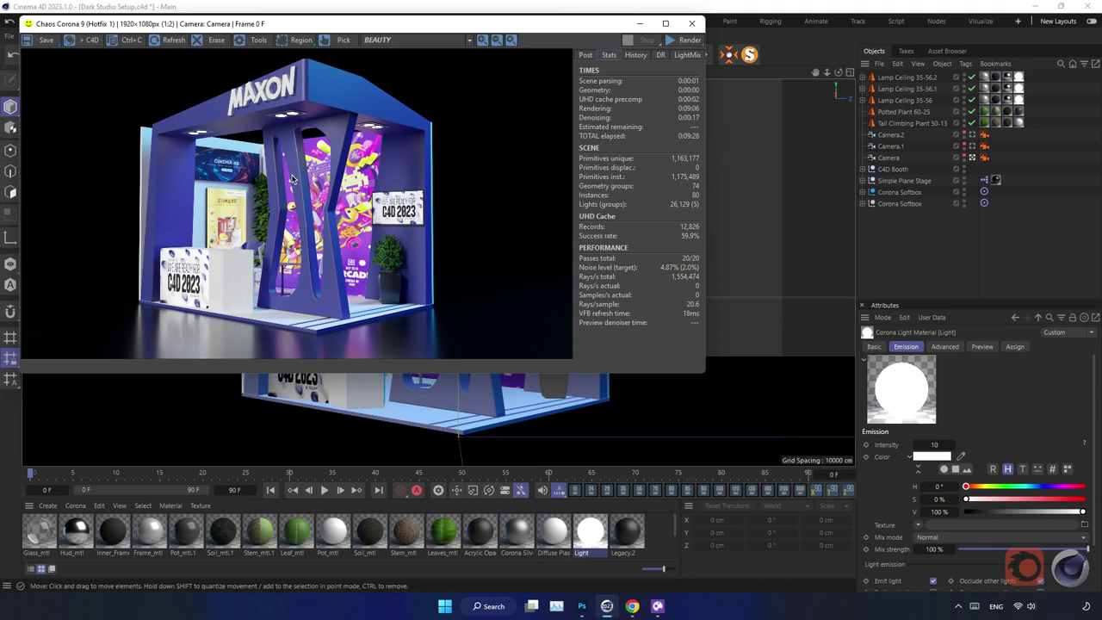
Save the Camera render to the Desktop as a 100% quality JPEG and activate Camera.1
{"action": "left_click", "coordinate": [45, 40]}
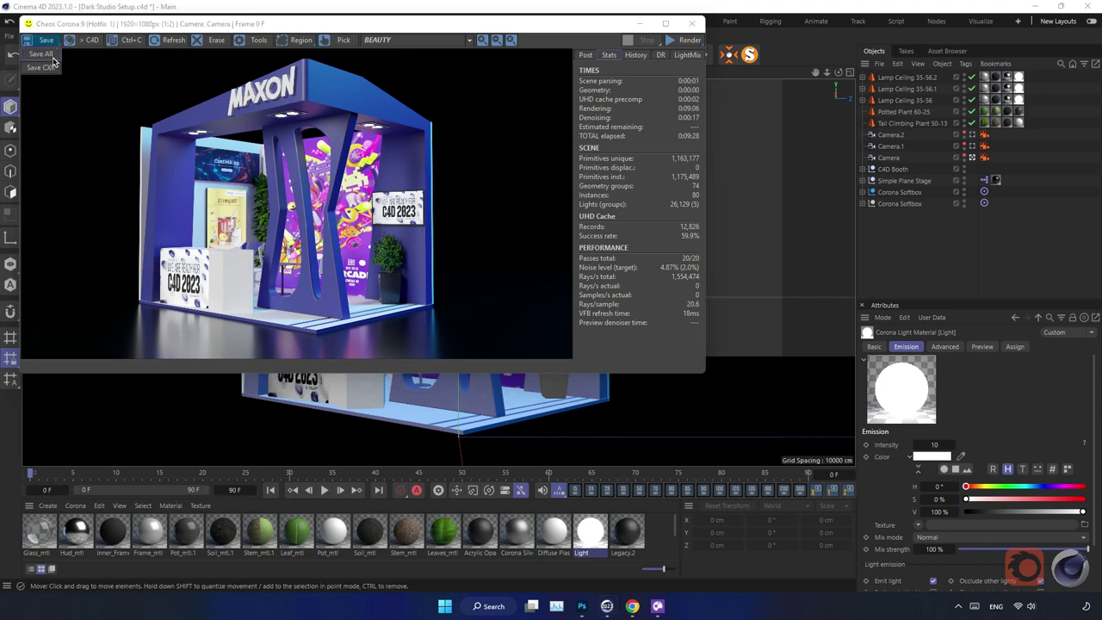
{"action": "left_click", "coordinate": [50, 56]}
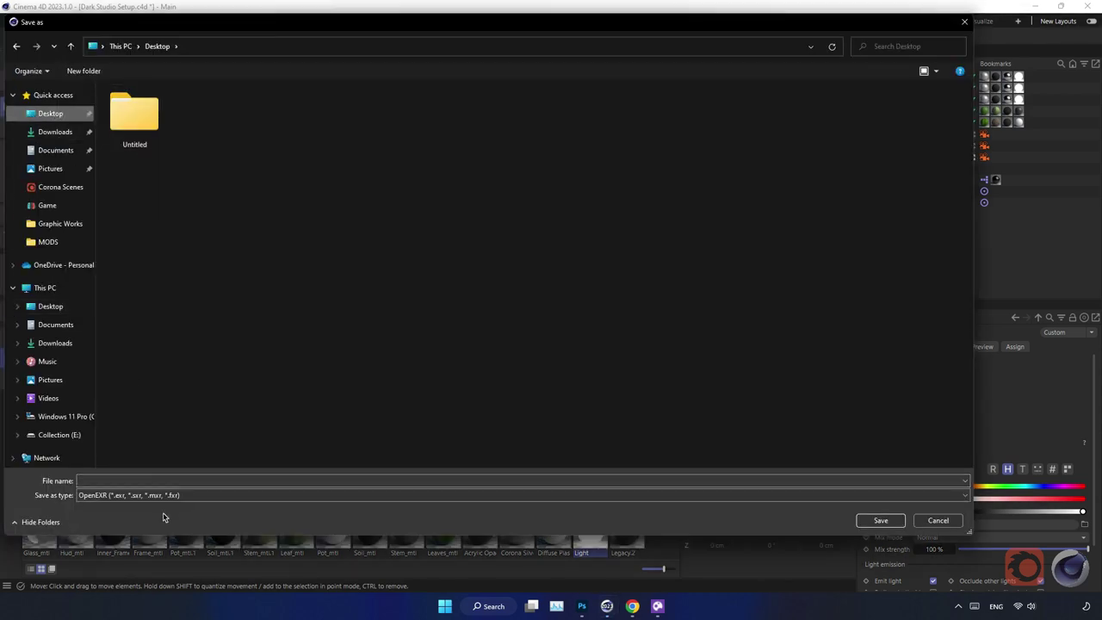
{"action": "left_click", "coordinate": [166, 495]}
{"action": "left_click", "coordinate": [167, 534]}
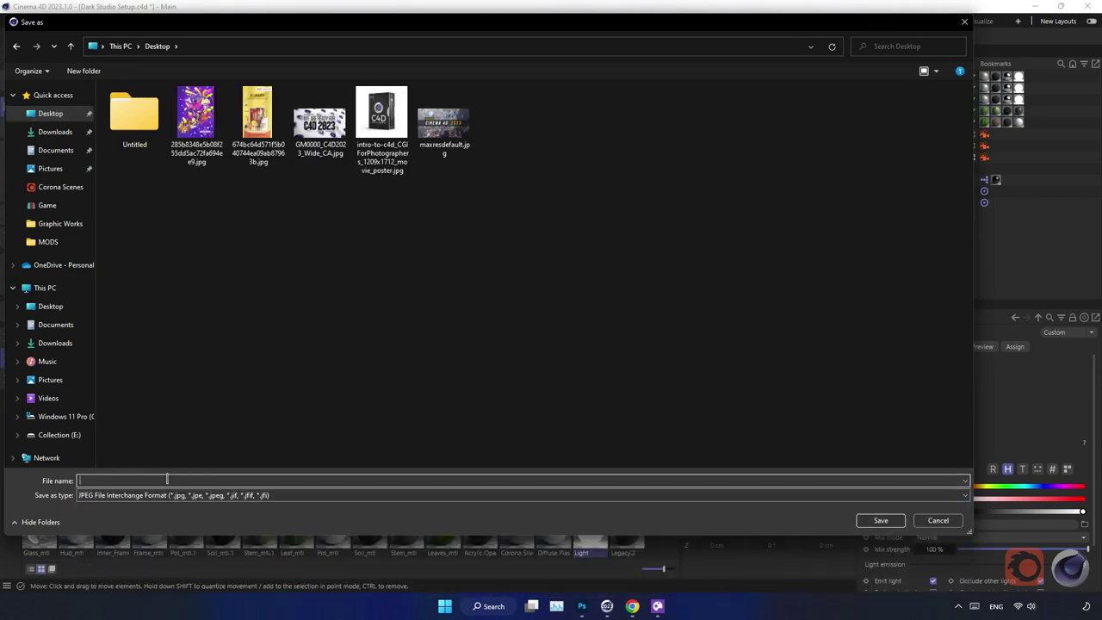
{"action": "type", "text": "1"}
{"action": "key", "text": "Return"}
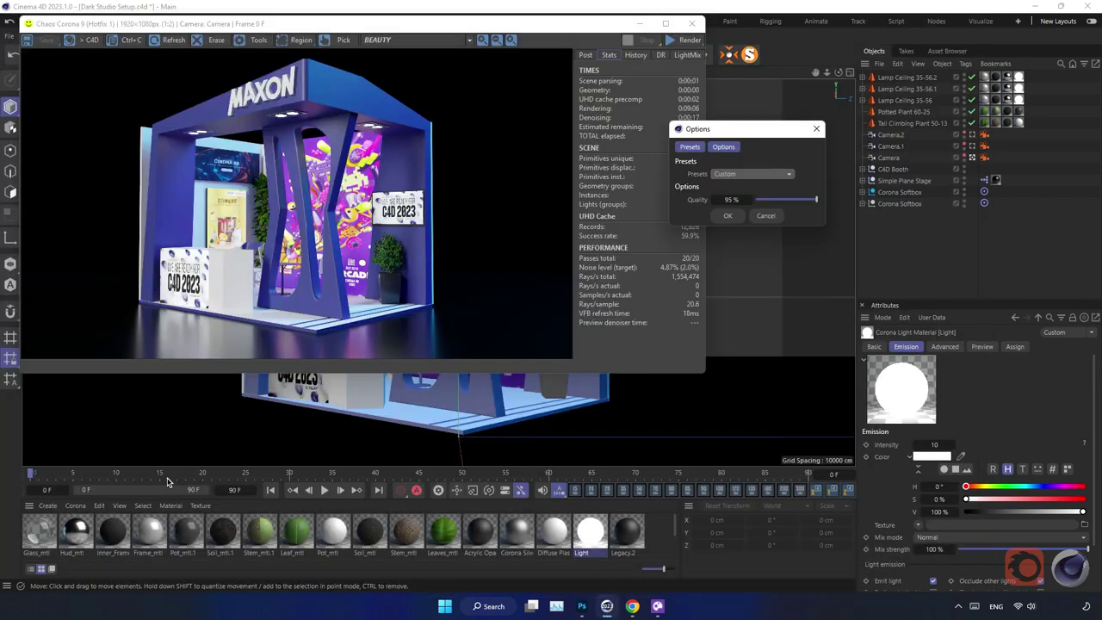
{"action": "left_click", "coordinate": [732, 217]}
{"action": "left_click", "coordinate": [972, 146]}
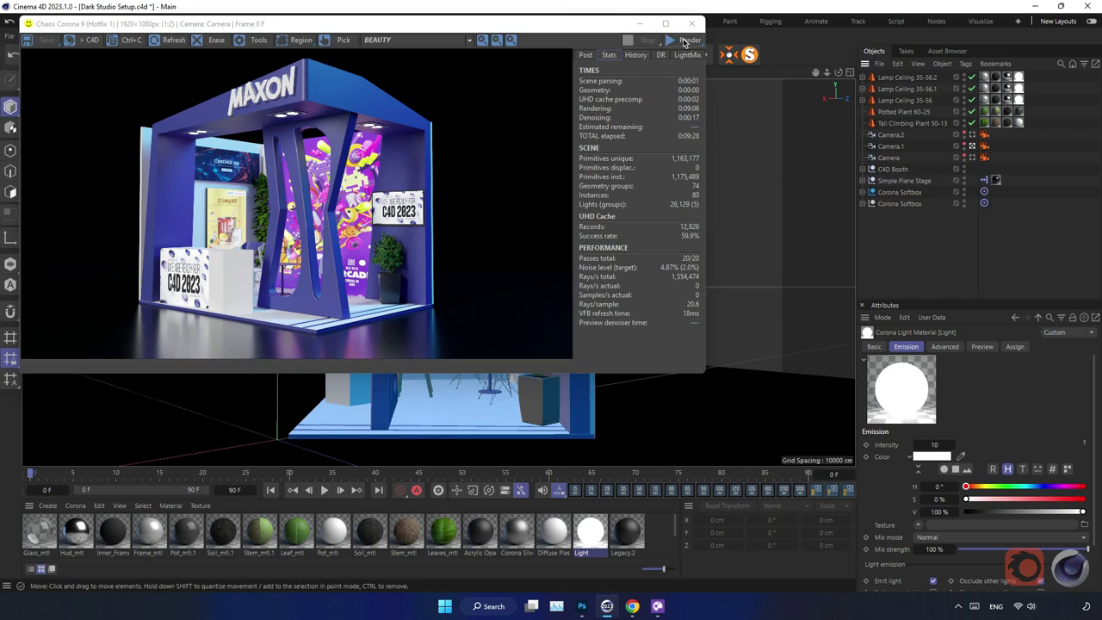
Start a new Corona render from Camera.1 in the frame buffer with Shift+R
{"action": "left_click", "coordinate": [534, 130]}
{"action": "key", "text": "shift+r"}
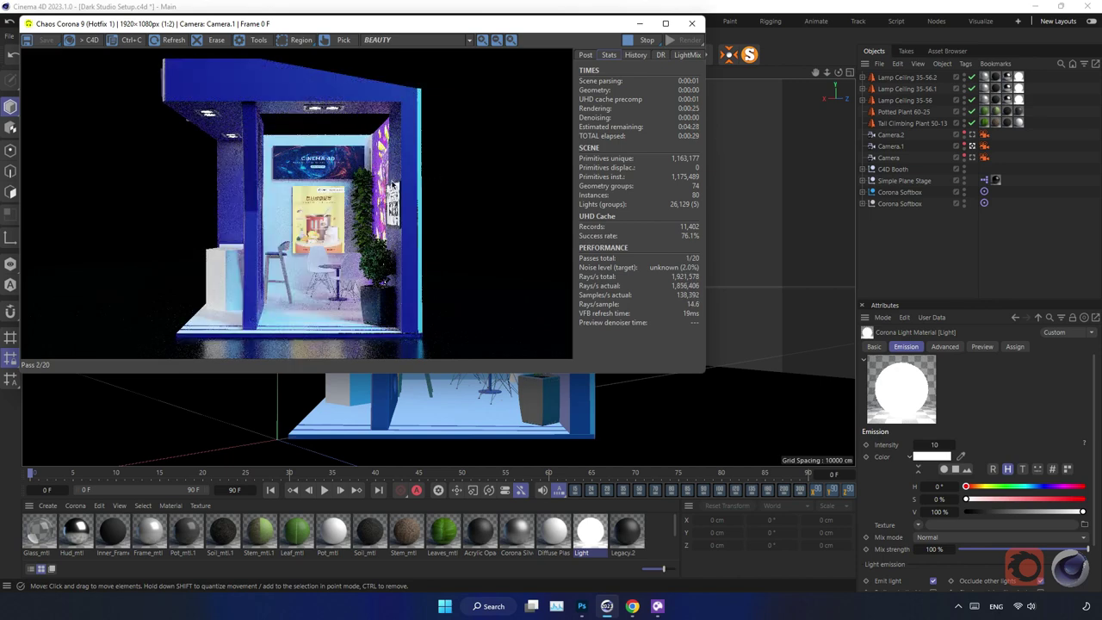
Enable Bloom and Glare in the frame buffer's Post tab and try bloom size values such as 7
{"action": "left_click", "coordinate": [587, 55]}
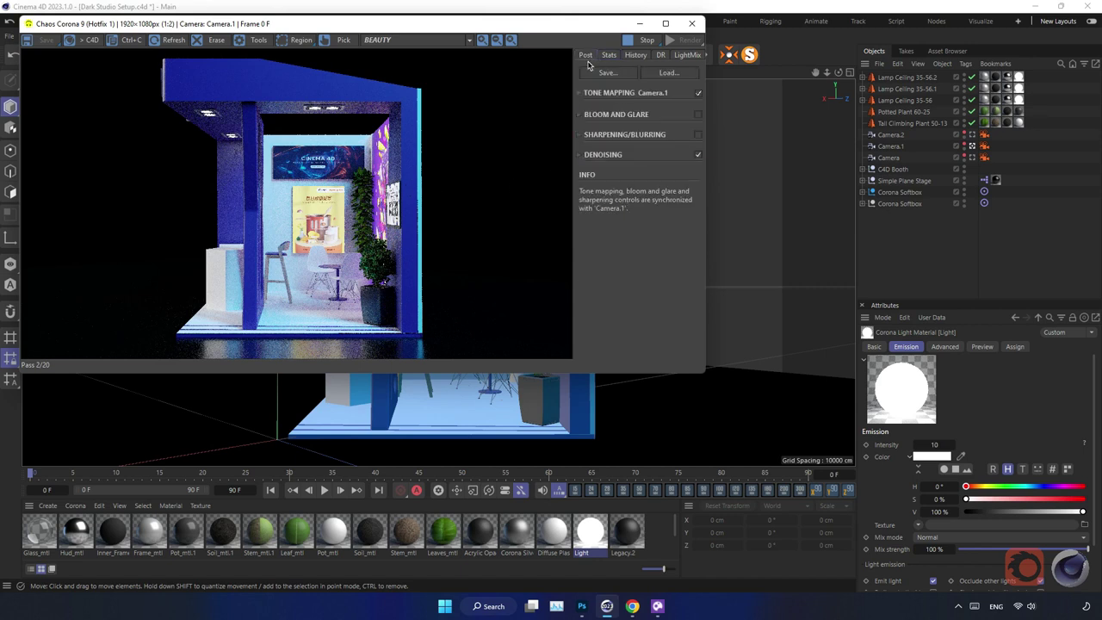
{"action": "left_click", "coordinate": [697, 115]}
{"action": "left_click", "coordinate": [580, 116]}
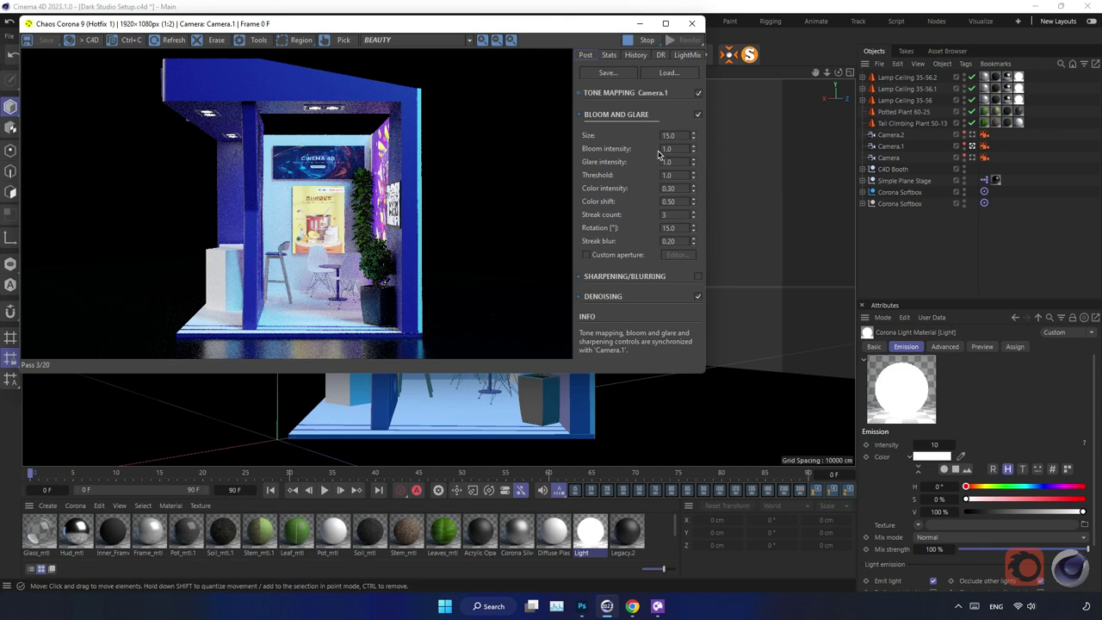
{"action": "key", "text": "Return"}
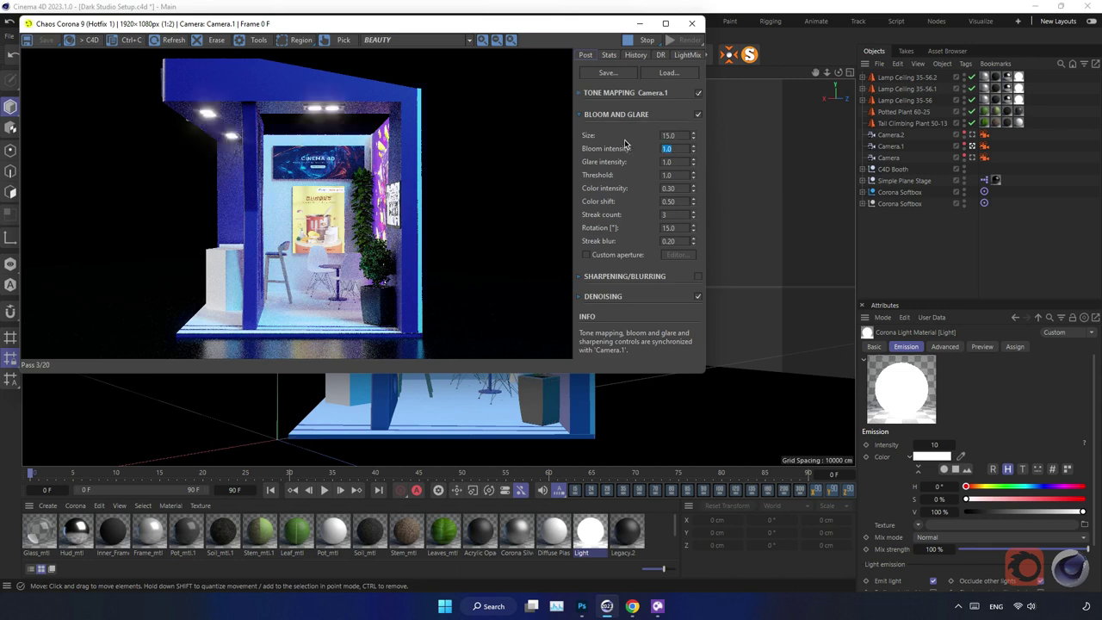
{"action": "left_click", "coordinate": [680, 135]}
{"action": "type", "text": "7"}
{"action": "key", "text": "Return"}
{"action": "type", "text": "3"}
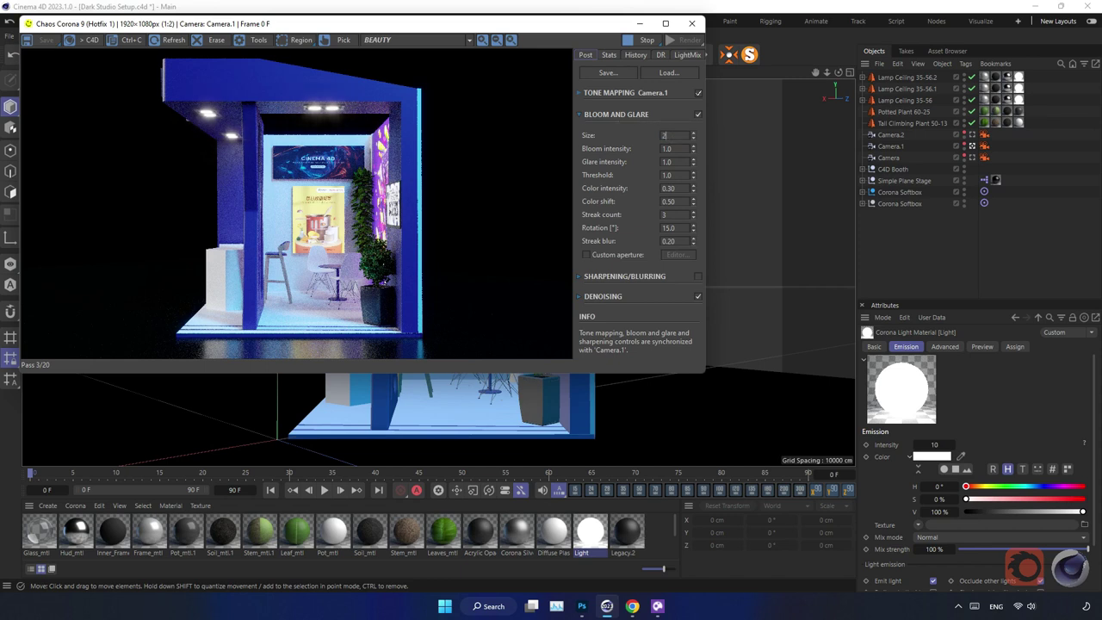
{"action": "key", "text": "Return"}
Set bloom size 5, bloom intensity 2 and glare intensity 1.5
{"action": "left_click", "coordinate": [679, 148]}
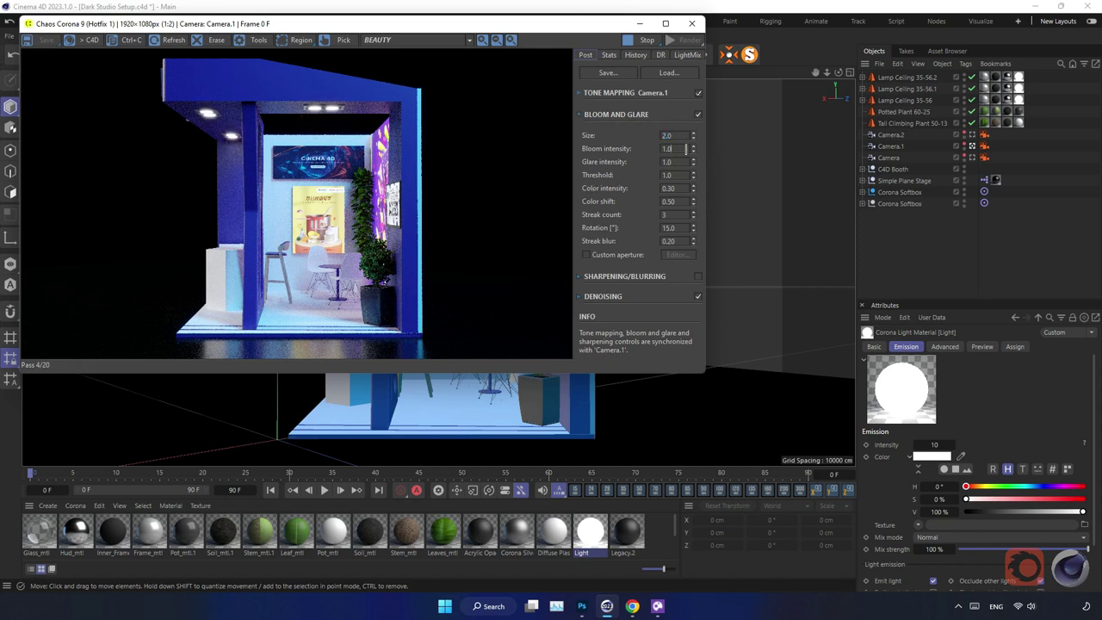
{"action": "double_click", "coordinate": [682, 136]}
{"action": "type", "text": "5"}
{"action": "key", "text": "Return"}
{"action": "double_click", "coordinate": [675, 149]}
{"action": "type", "text": "2"}
{"action": "key", "text": "Return"}
{"action": "double_click", "coordinate": [671, 162]}
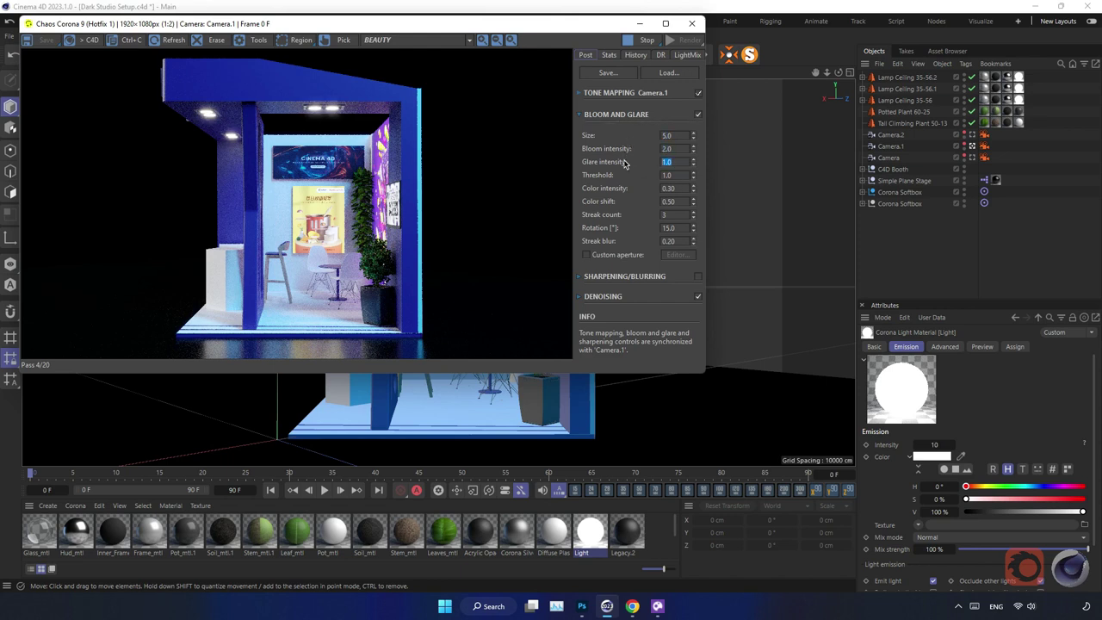
{"action": "type", "text": "1"}
{"action": "key", "text": "Return"}
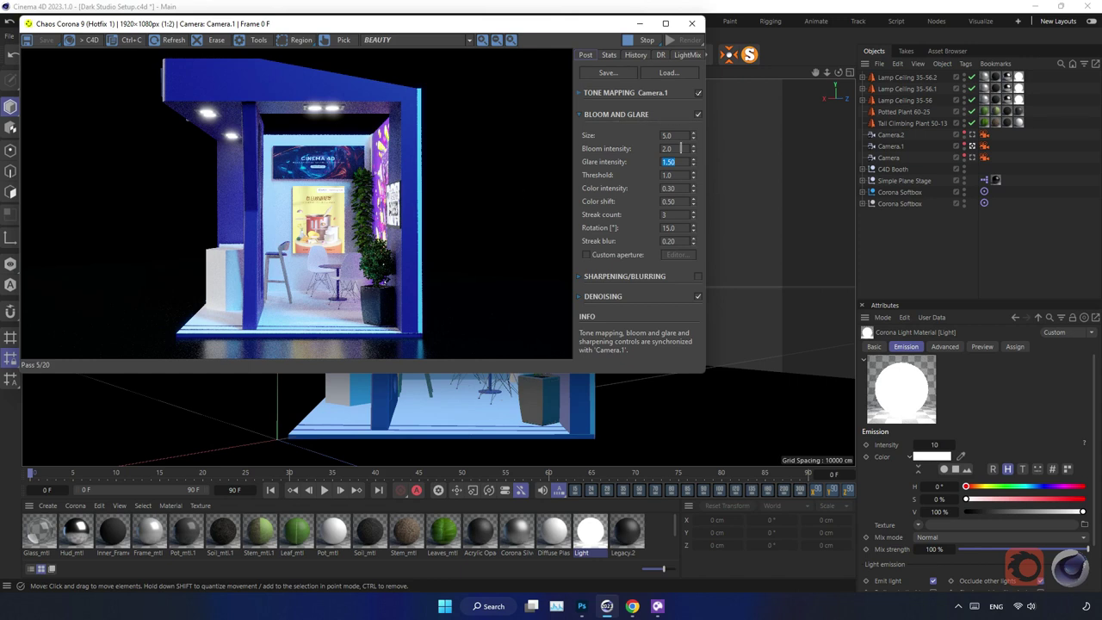
Lower the bloom intensity to 1.5 and fold away the Bloom and Glare settings
{"action": "left_click", "coordinate": [680, 135]}
{"action": "left_click", "coordinate": [679, 148]}
{"action": "type", "text": "1.5"}
{"action": "key", "text": "Return"}
{"action": "key", "text": "Tab"}
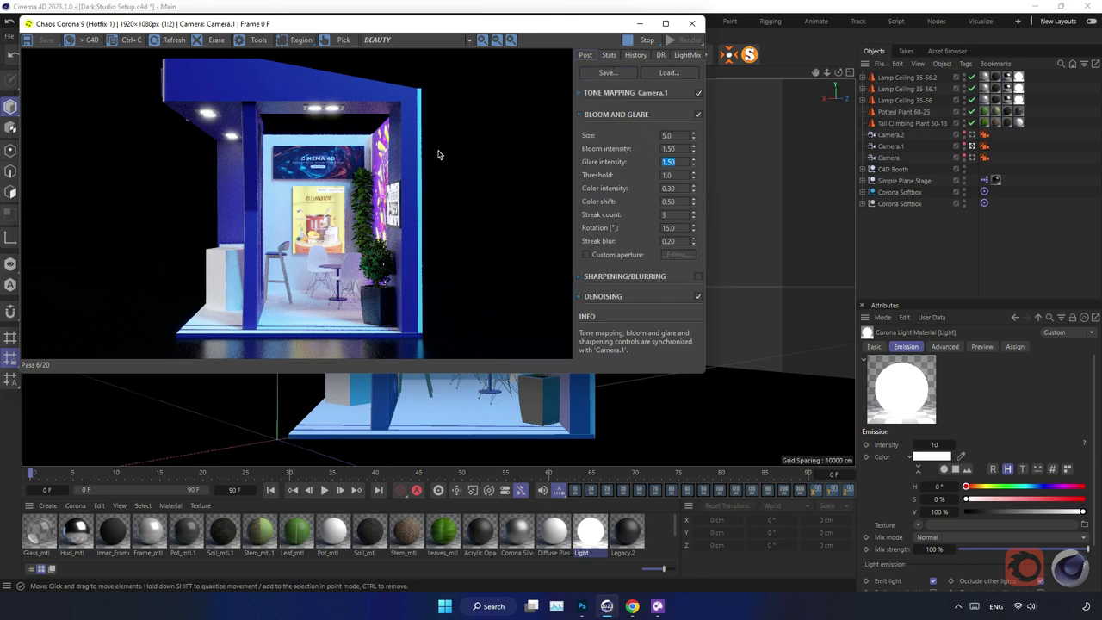
{"action": "left_click", "coordinate": [585, 114]}
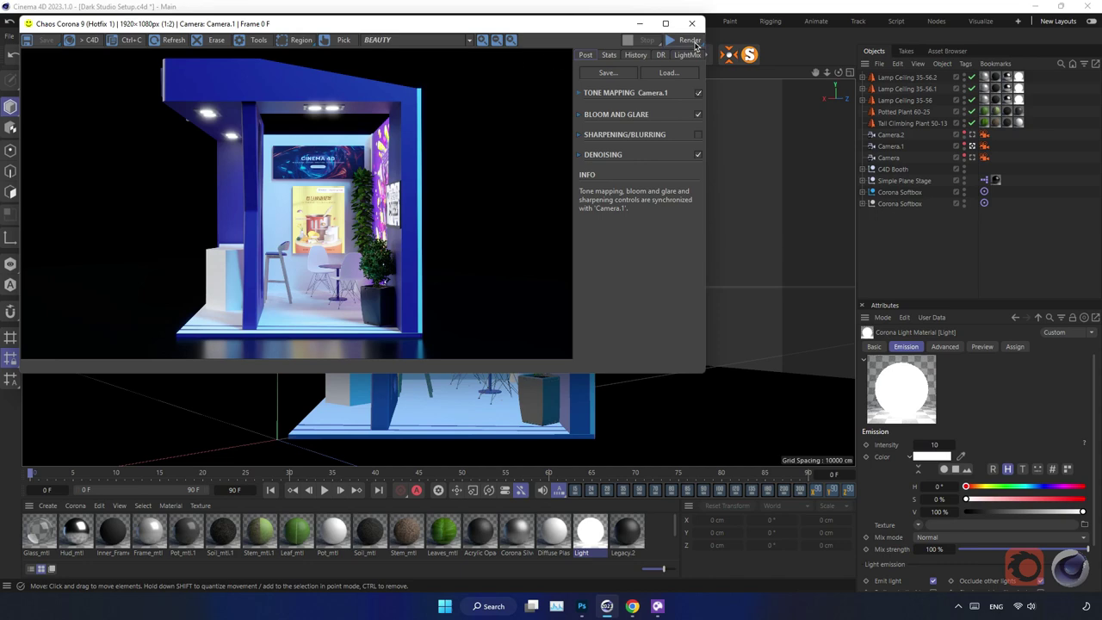
Save the Camera.1 render to the Desktop as a 95% quality JPEG and switch to Camera.2
{"action": "left_click", "coordinate": [45, 40]}
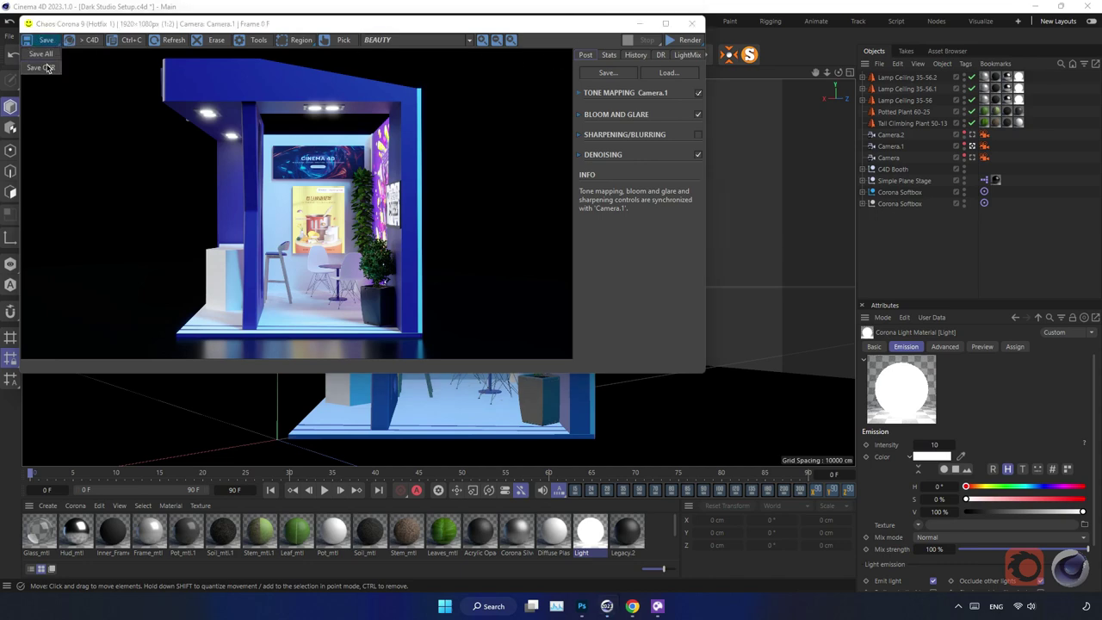
{"action": "left_click", "coordinate": [51, 55]}
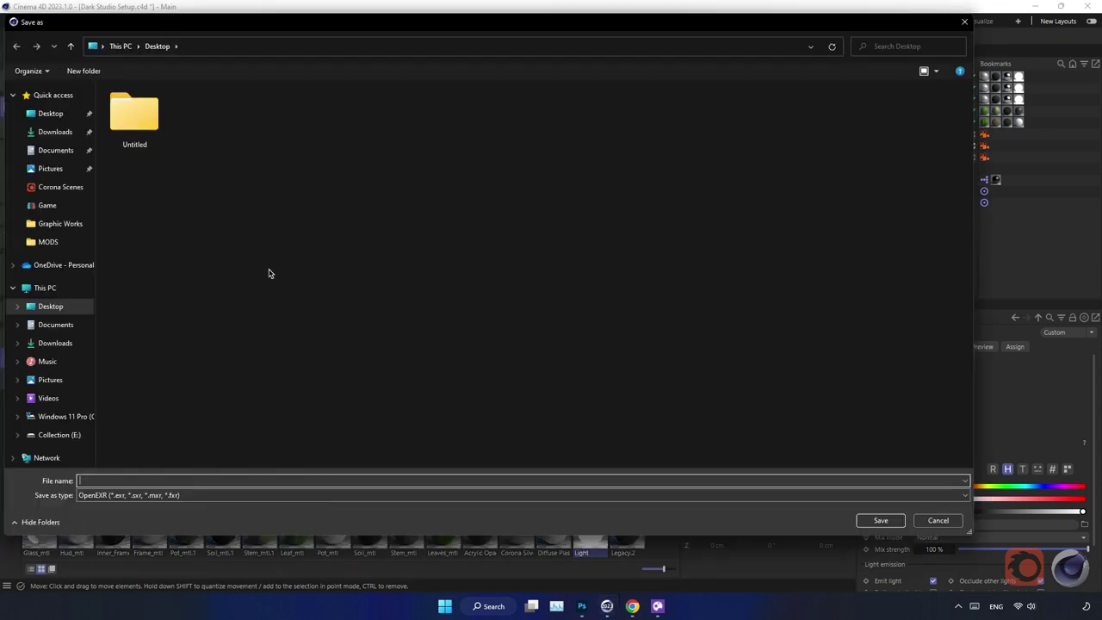
{"action": "left_click", "coordinate": [288, 496]}
{"action": "left_click", "coordinate": [259, 541]}
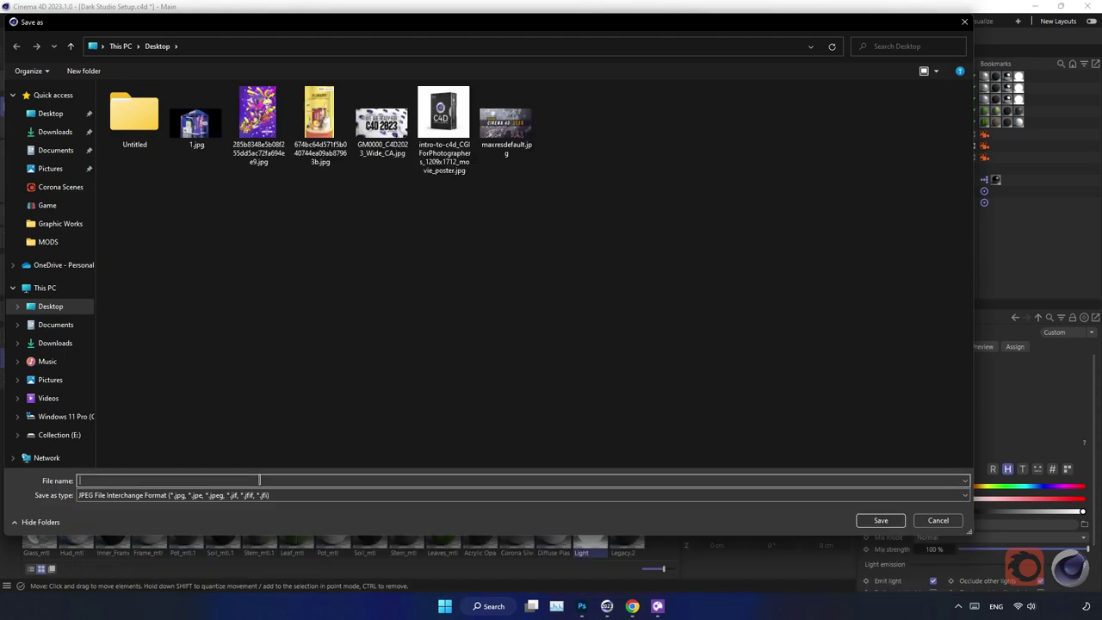
{"action": "type", "text": "2"}
{"action": "key", "text": "Return"}
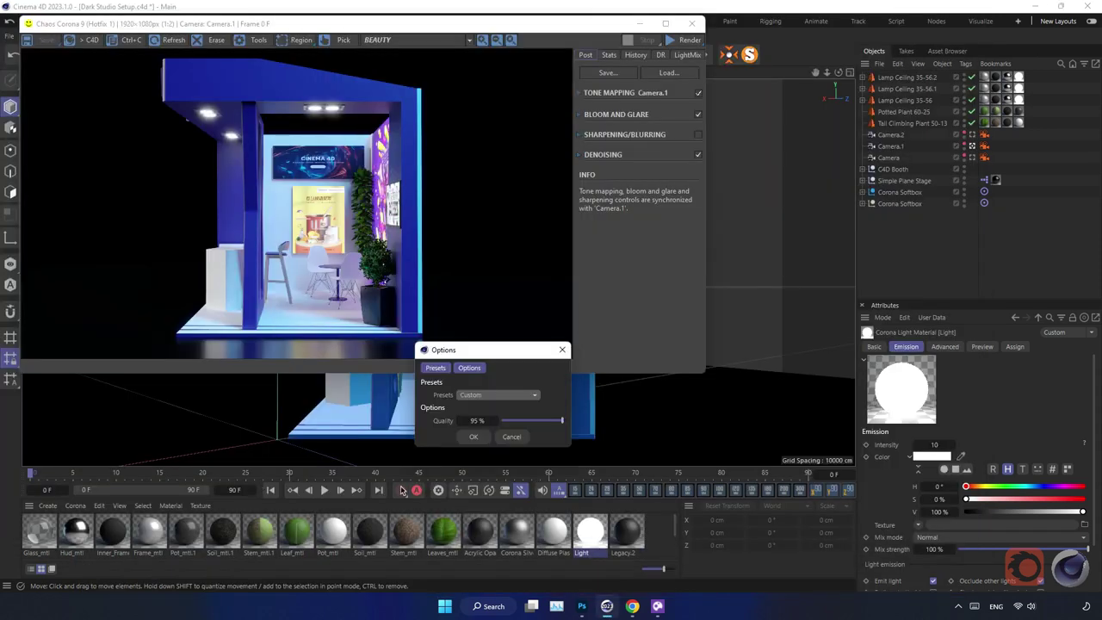
{"action": "left_click", "coordinate": [476, 437]}
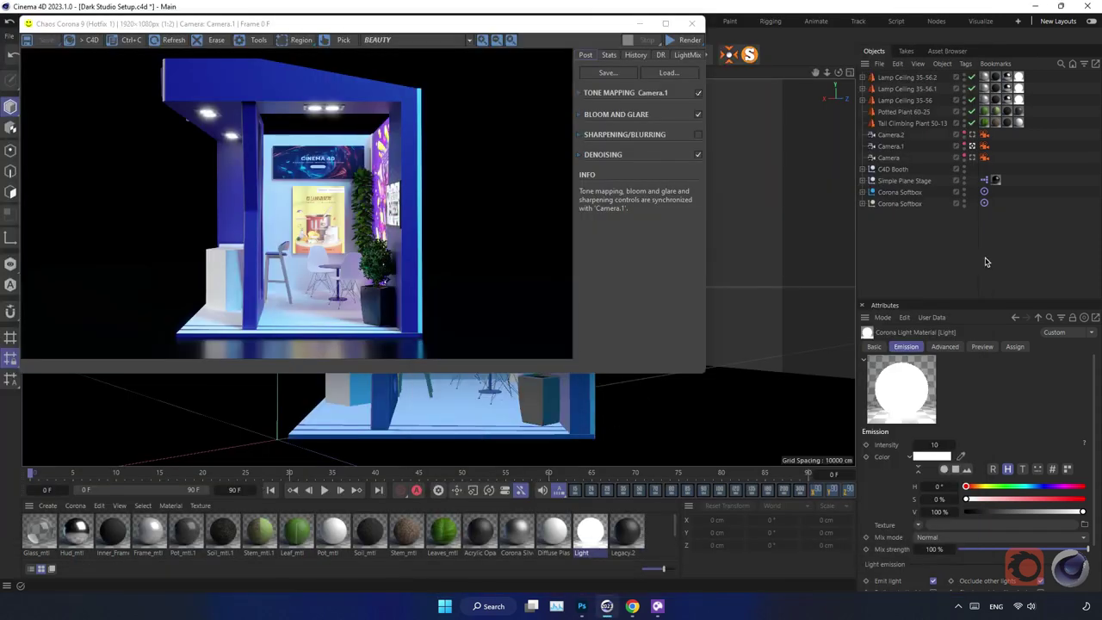
{"action": "left_click", "coordinate": [972, 135]}
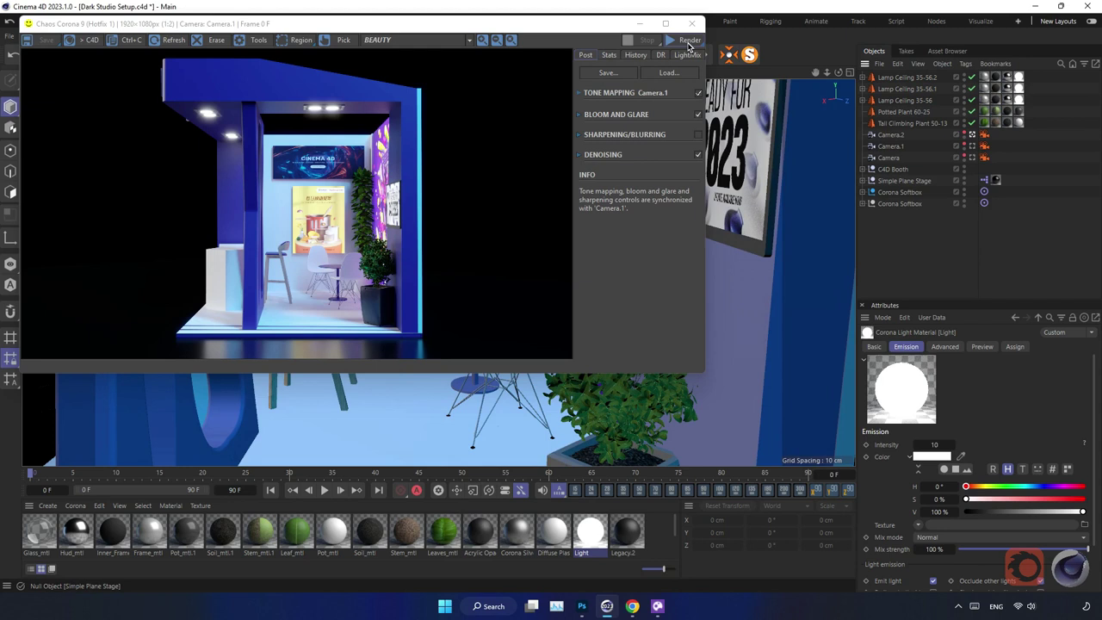
Render the close-up Camera.2 view of the booth interior from the Corona frame buffer toolbar
{"action": "left_click", "coordinate": [688, 40]}
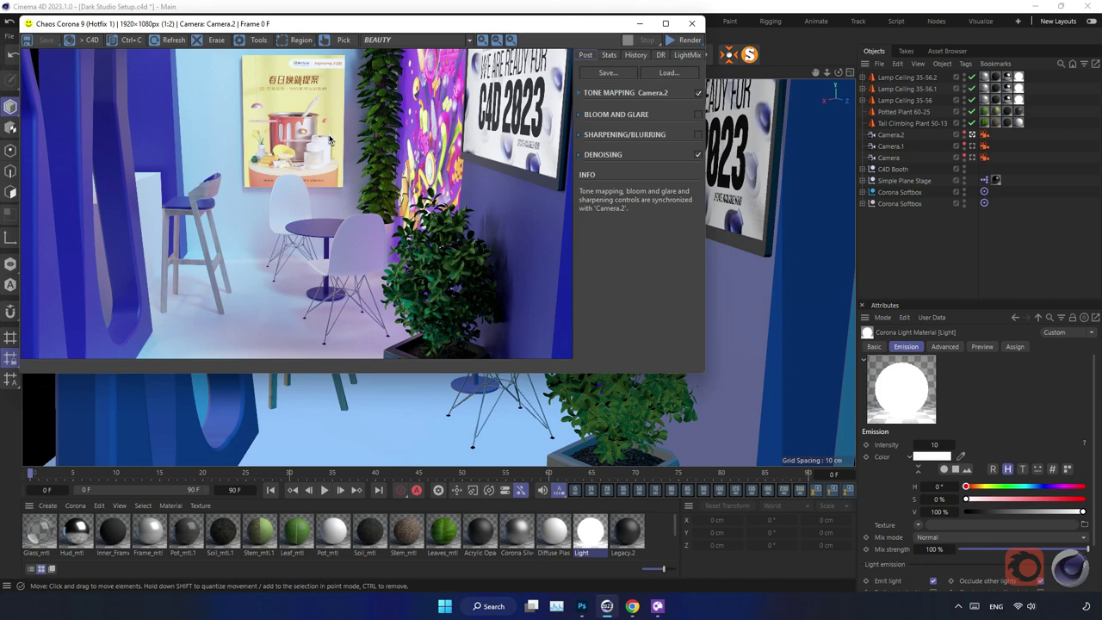
Save the Camera.2 render to the Desktop as 3.jpg at 95% quality
{"action": "left_click", "coordinate": [41, 40]}
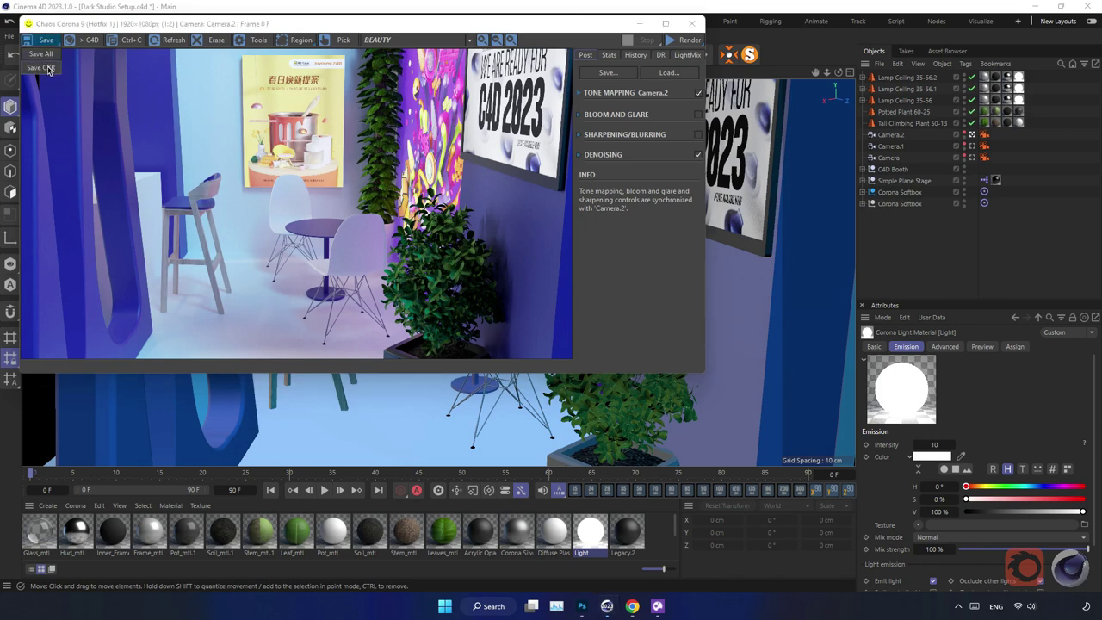
{"action": "left_click", "coordinate": [48, 68]}
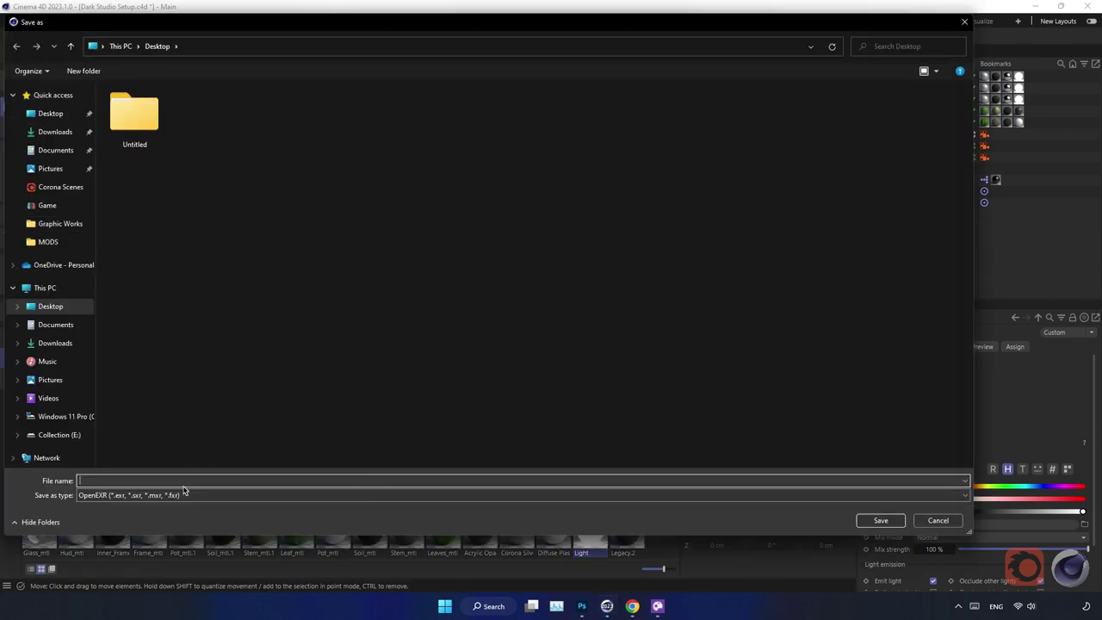
{"action": "left_click", "coordinate": [183, 495]}
{"action": "left_click", "coordinate": [210, 539]}
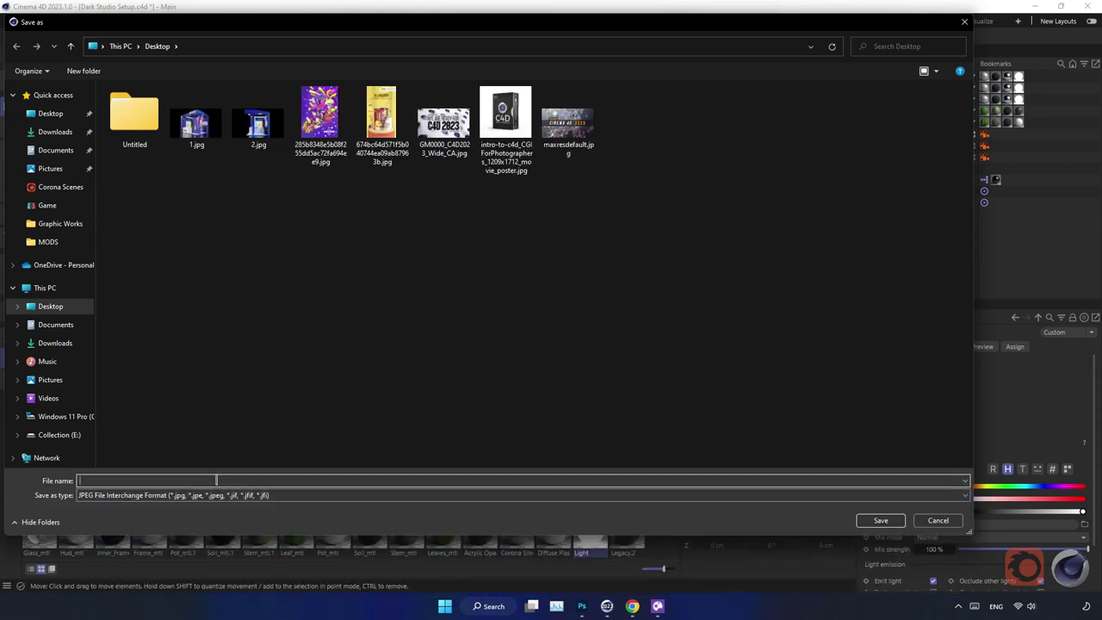
{"action": "type", "text": "2"}
{"action": "key", "text": "BackSpace"}
{"action": "type", "text": "3"}
{"action": "key", "text": "Return"}
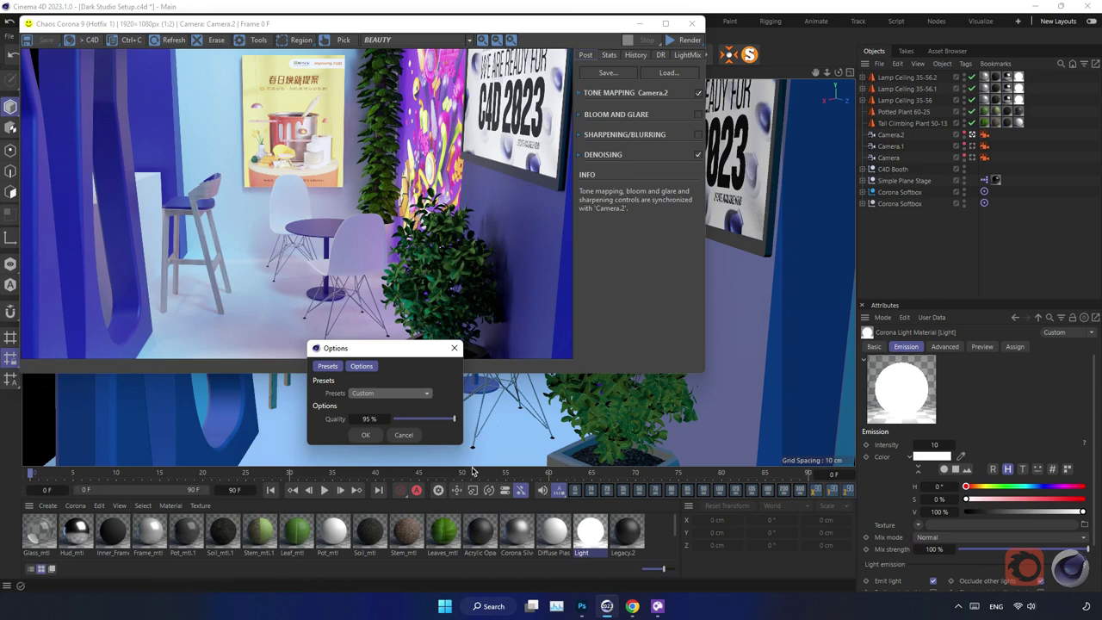
{"action": "left_click", "coordinate": [361, 436]}
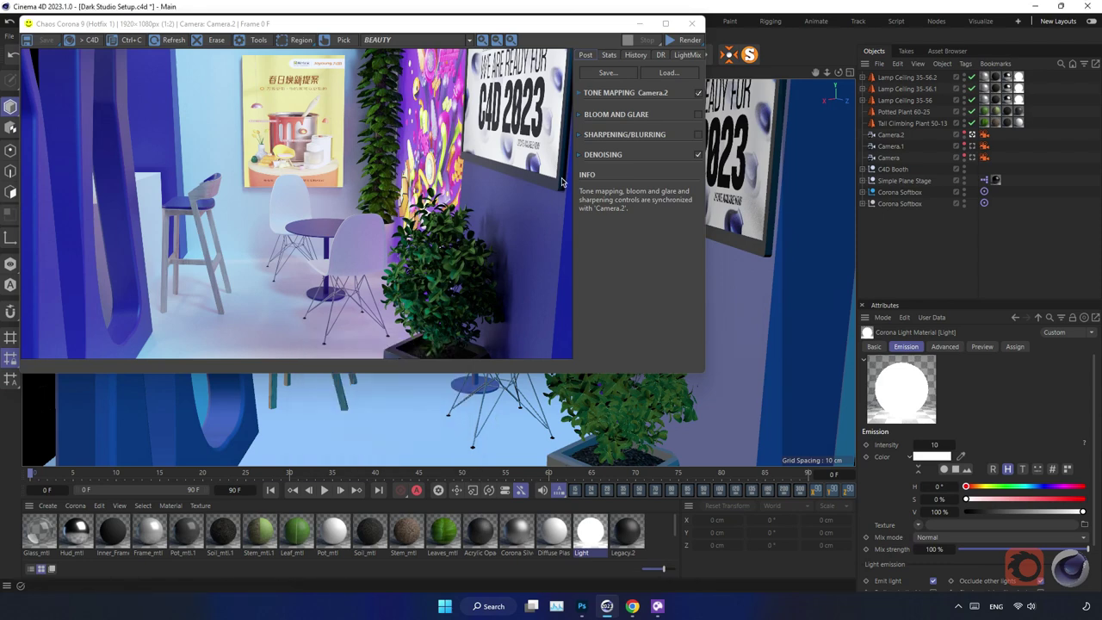
Close the render window, switch back to the wide exterior camera and minimize Cinema 4D
{"action": "left_click", "coordinate": [692, 23]}
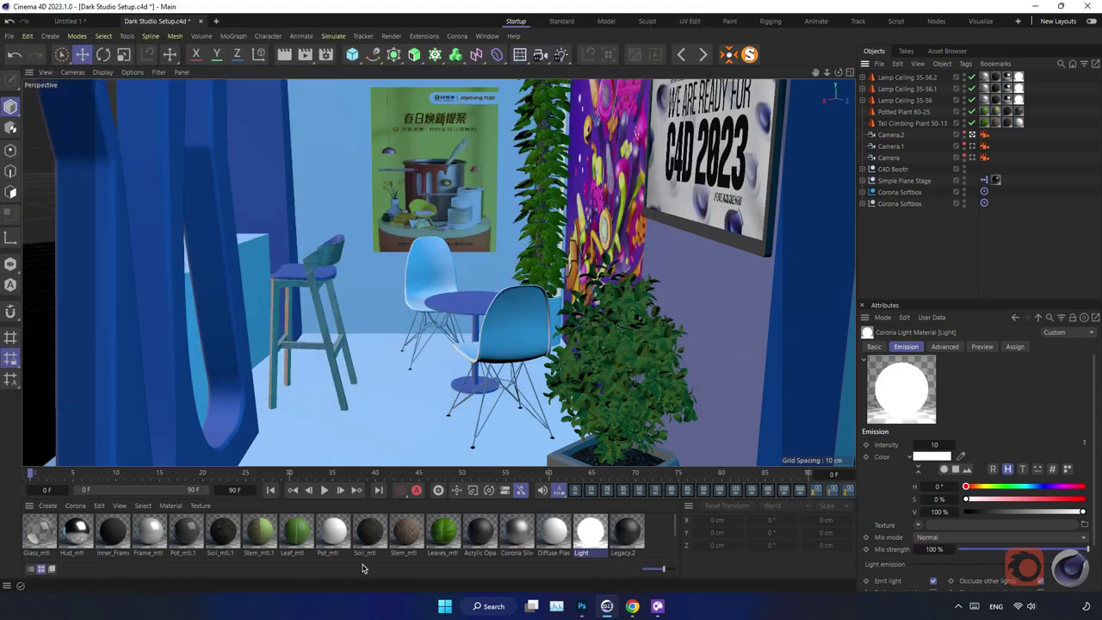
{"action": "left_click", "coordinate": [657, 605]}
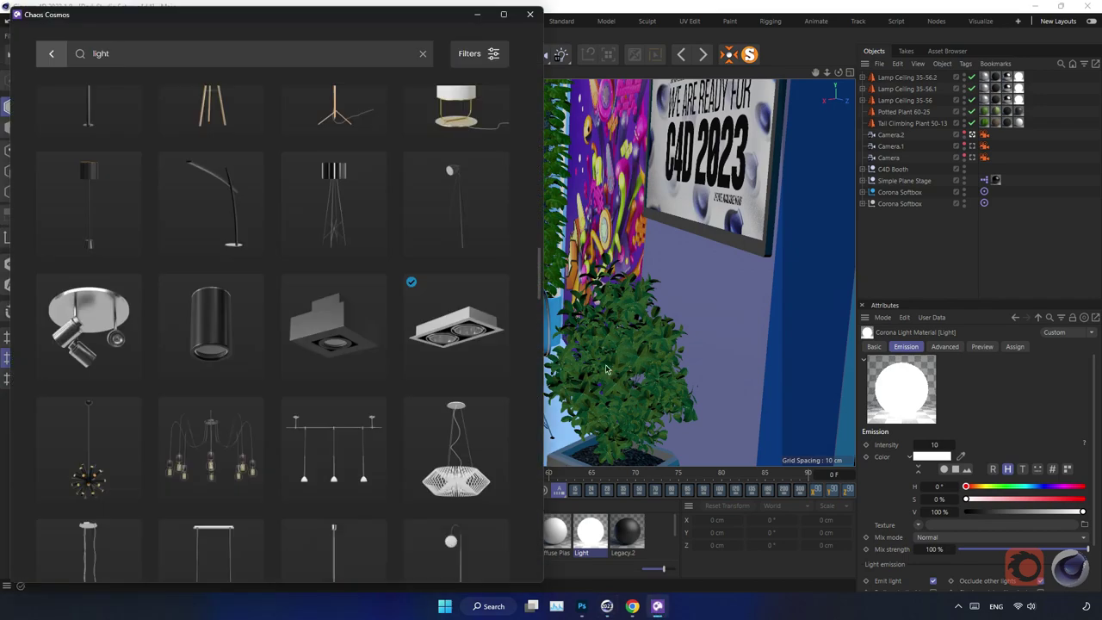
{"action": "left_click", "coordinate": [527, 12]}
{"action": "left_click", "coordinate": [972, 157]}
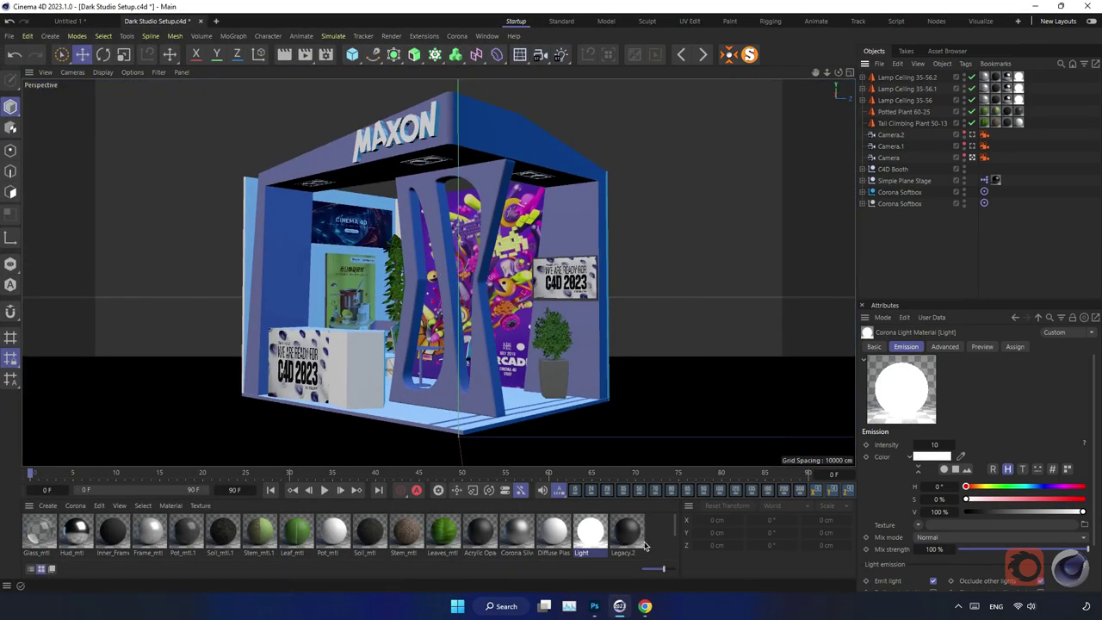
{"action": "left_click", "coordinate": [619, 607]}
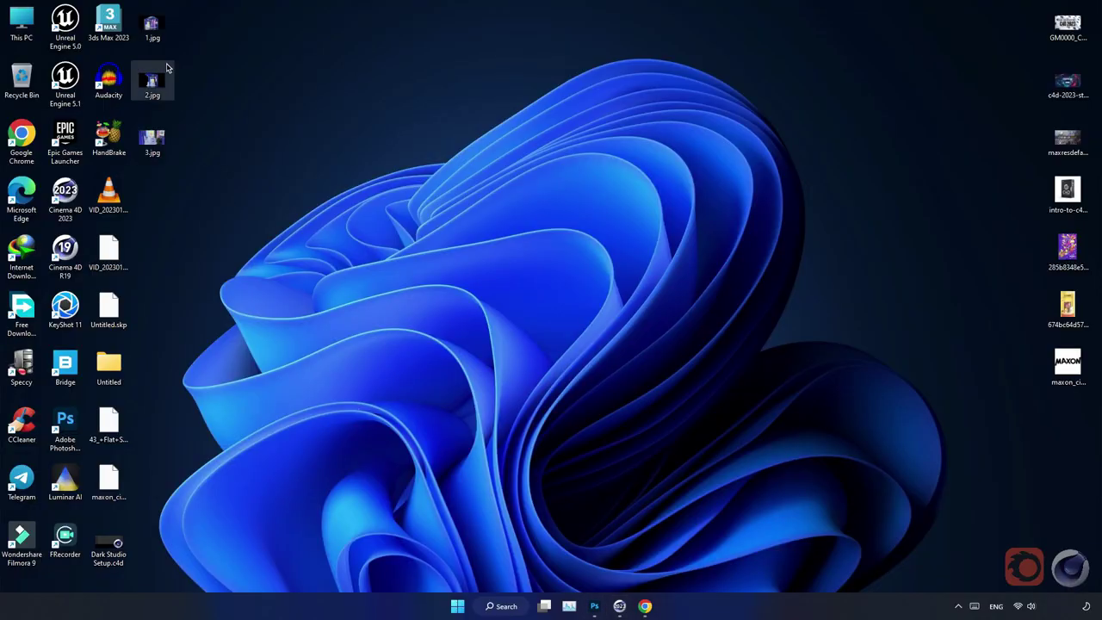
{"action": "double_click", "coordinate": [158, 36]}
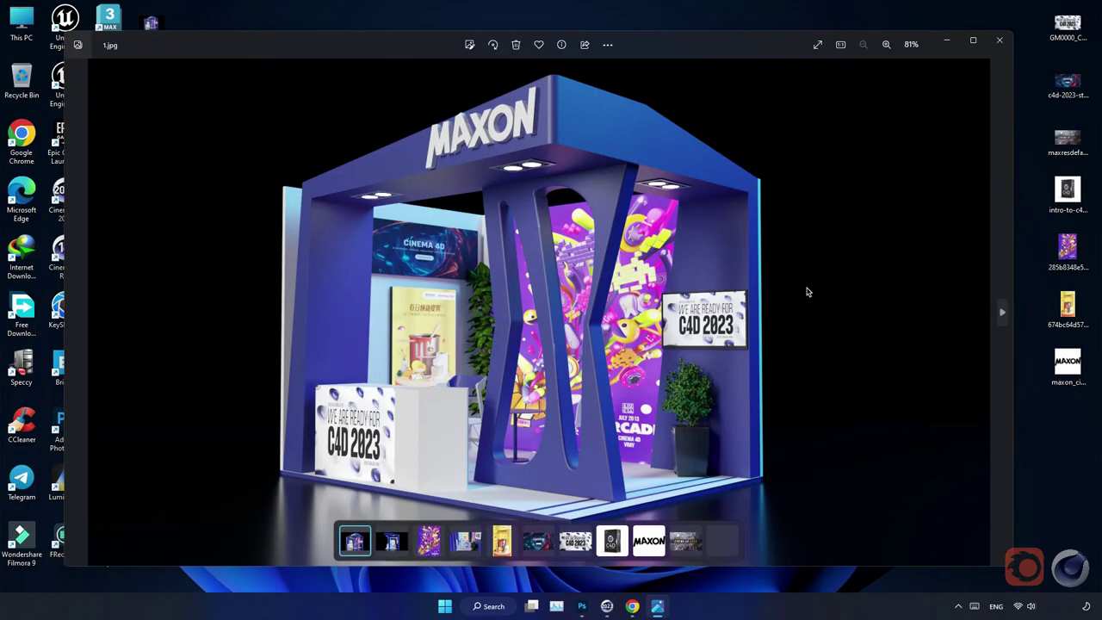
{"action": "left_click", "coordinate": [1002, 313]}
{"action": "left_click", "coordinate": [1002, 314]}
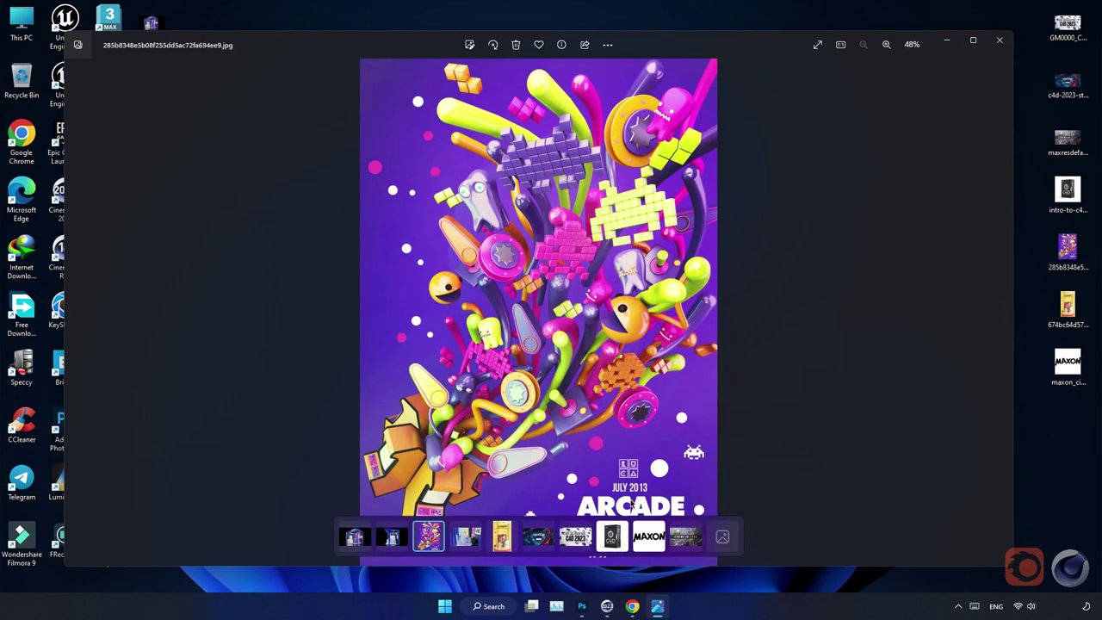
{"action": "left_click", "coordinate": [361, 547]}
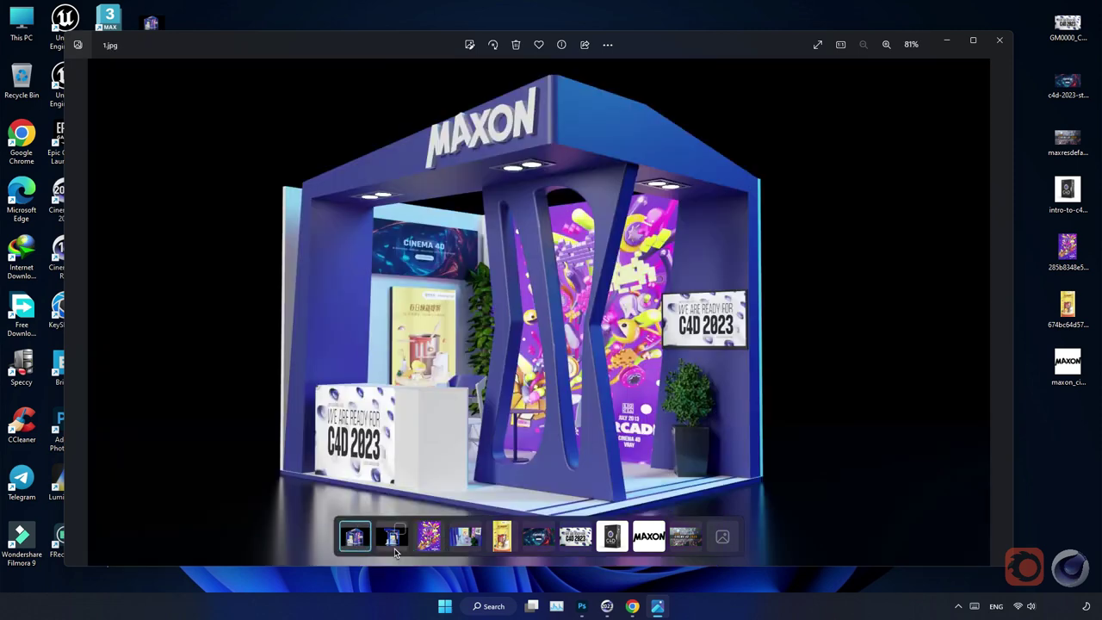
{"action": "left_click", "coordinate": [395, 552]}
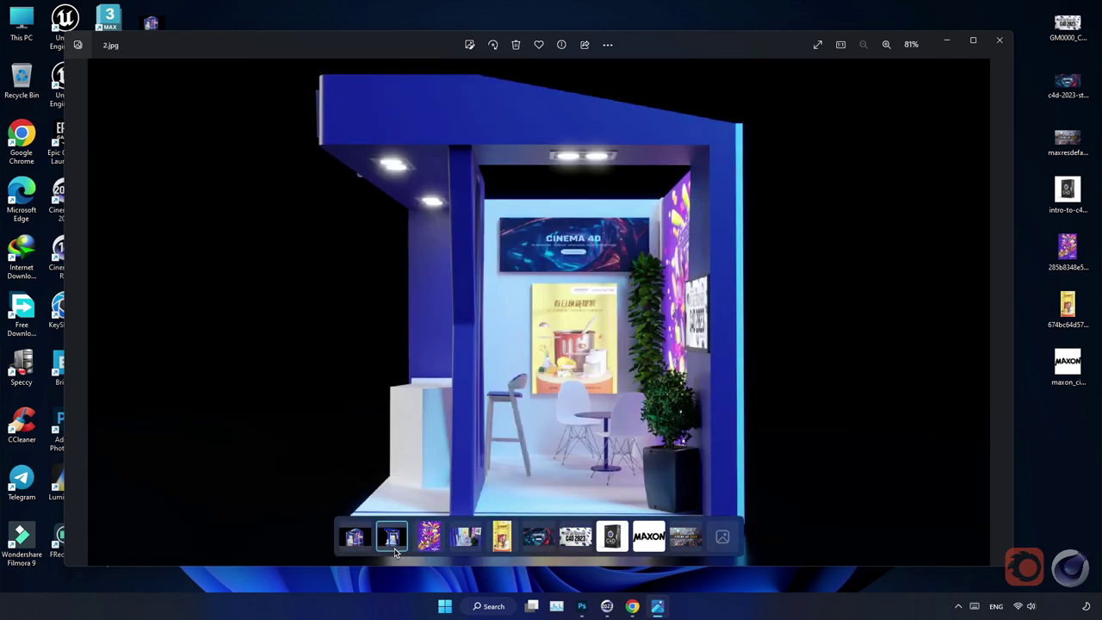
{"action": "left_click", "coordinate": [473, 551]}
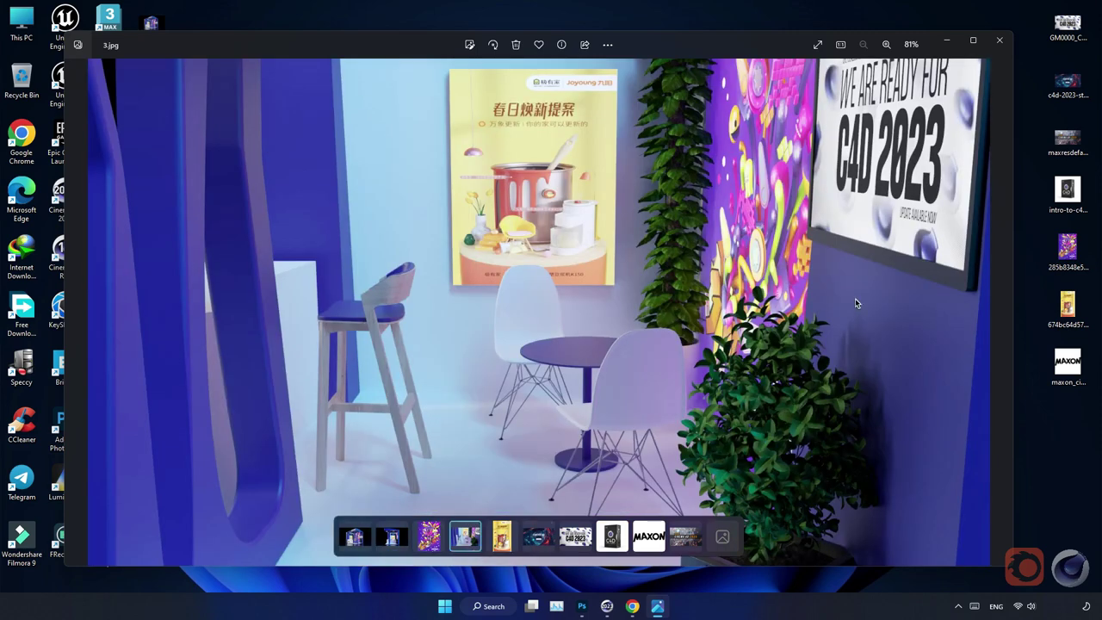
{"action": "left_click", "coordinate": [1000, 39]}
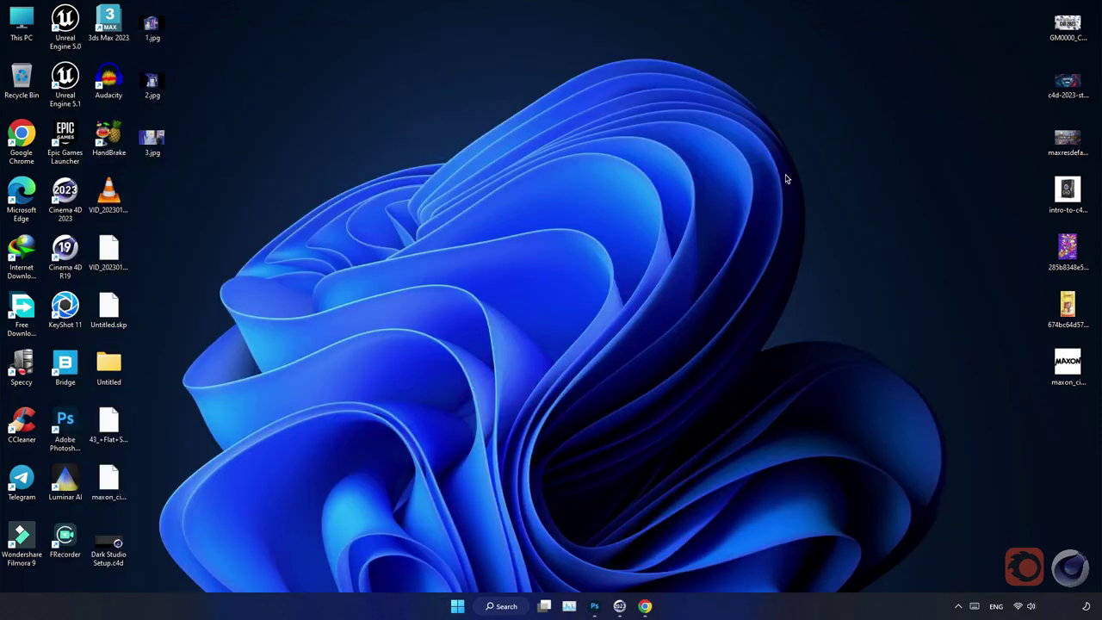